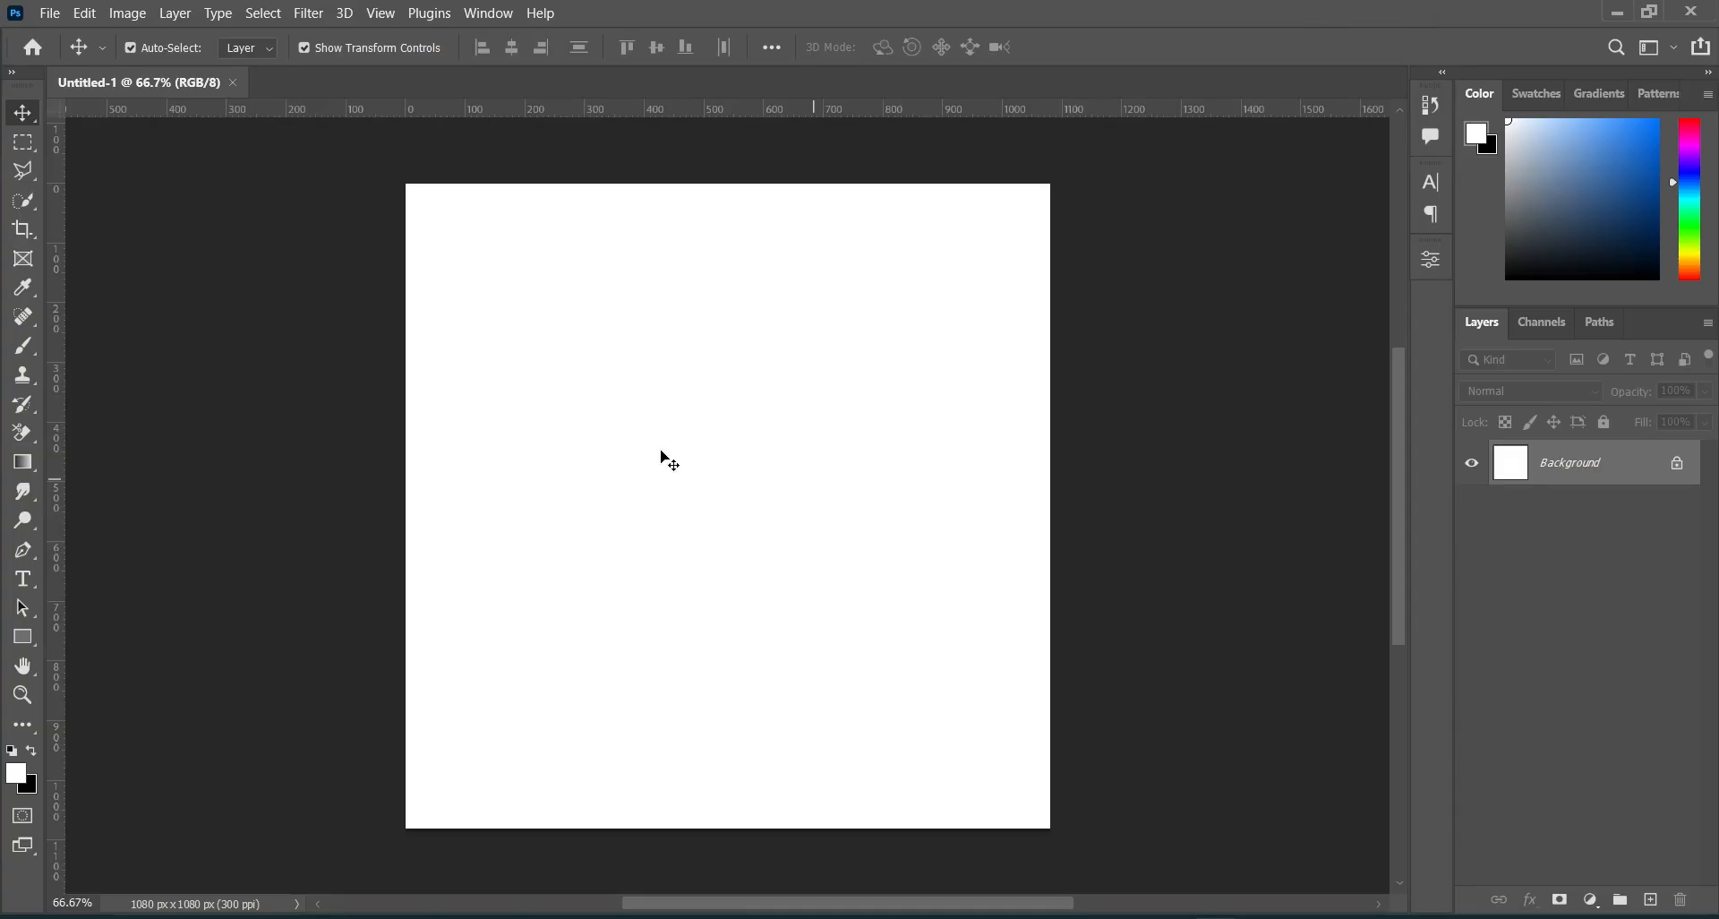
Copy the hex colour code 4d0000 from the flyer's text document and return to the blank canvas.
scroll(599, 387, up, 2)
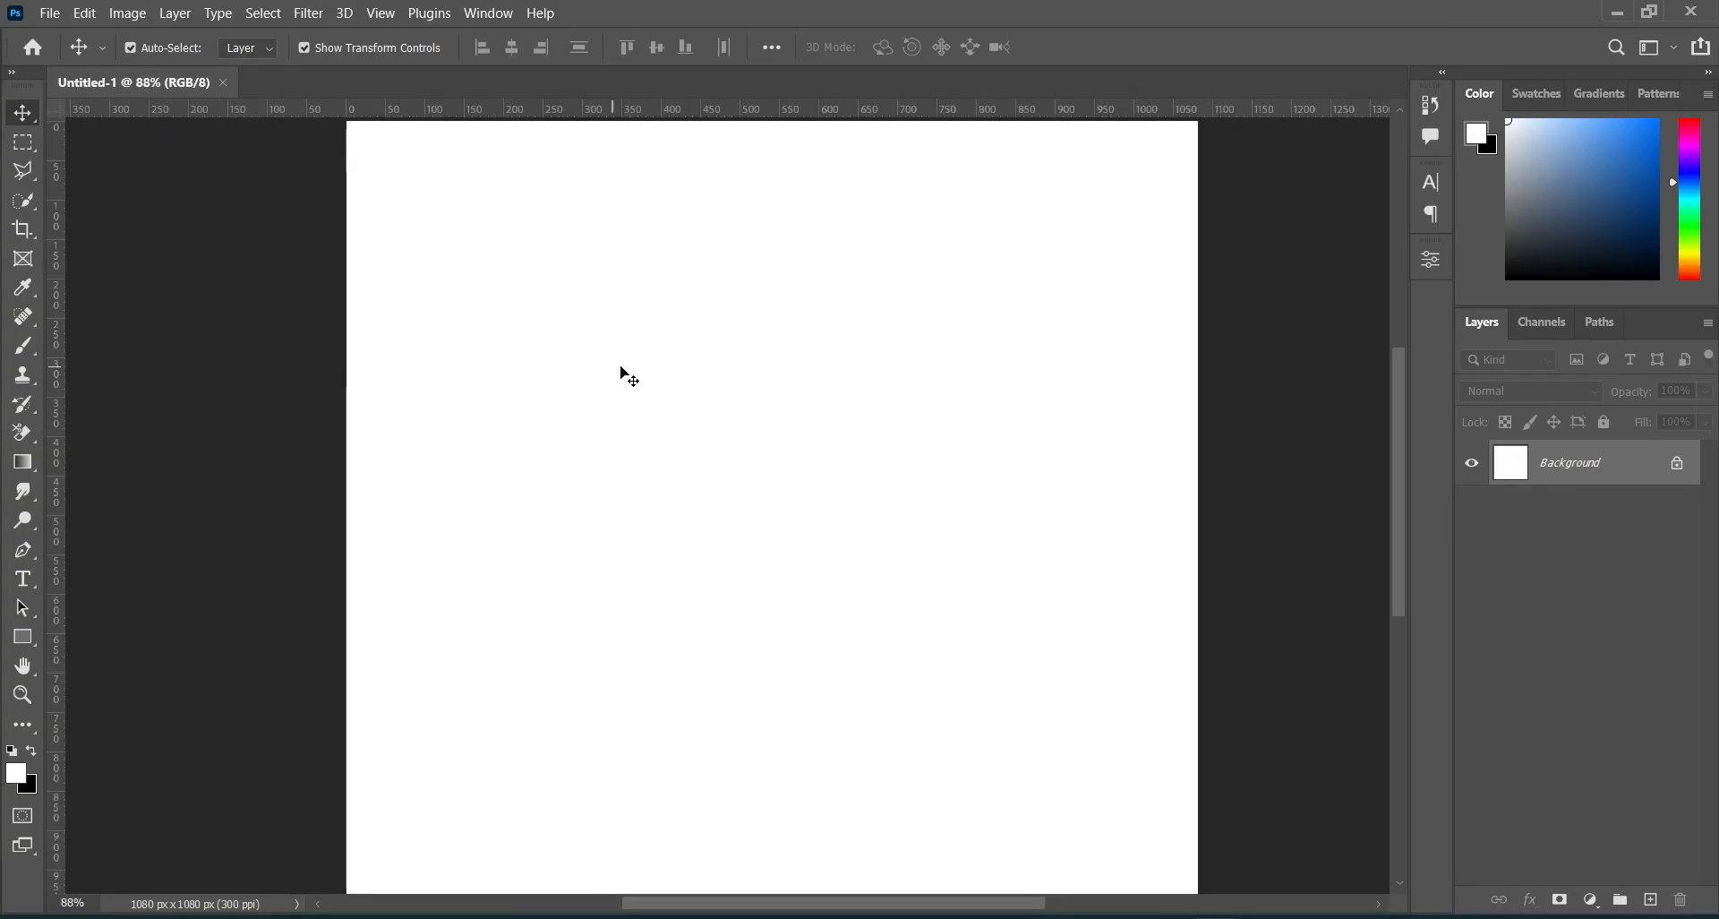
scroll(624, 369, down, 1)
click(1256, 916)
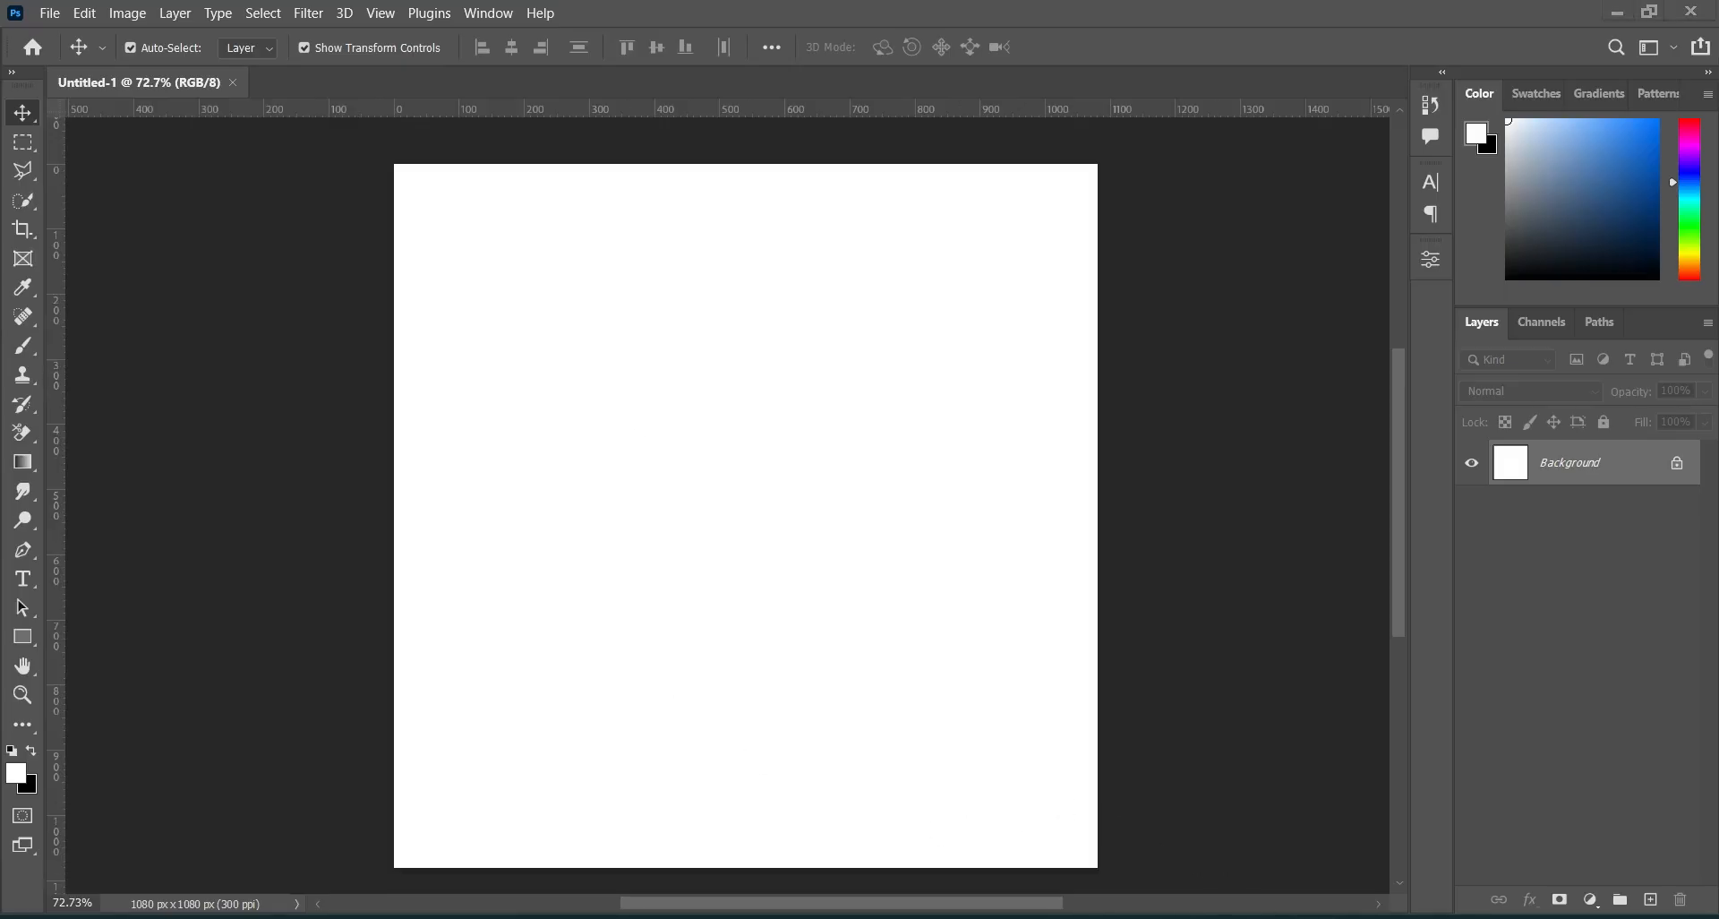
double_click(260, 314)
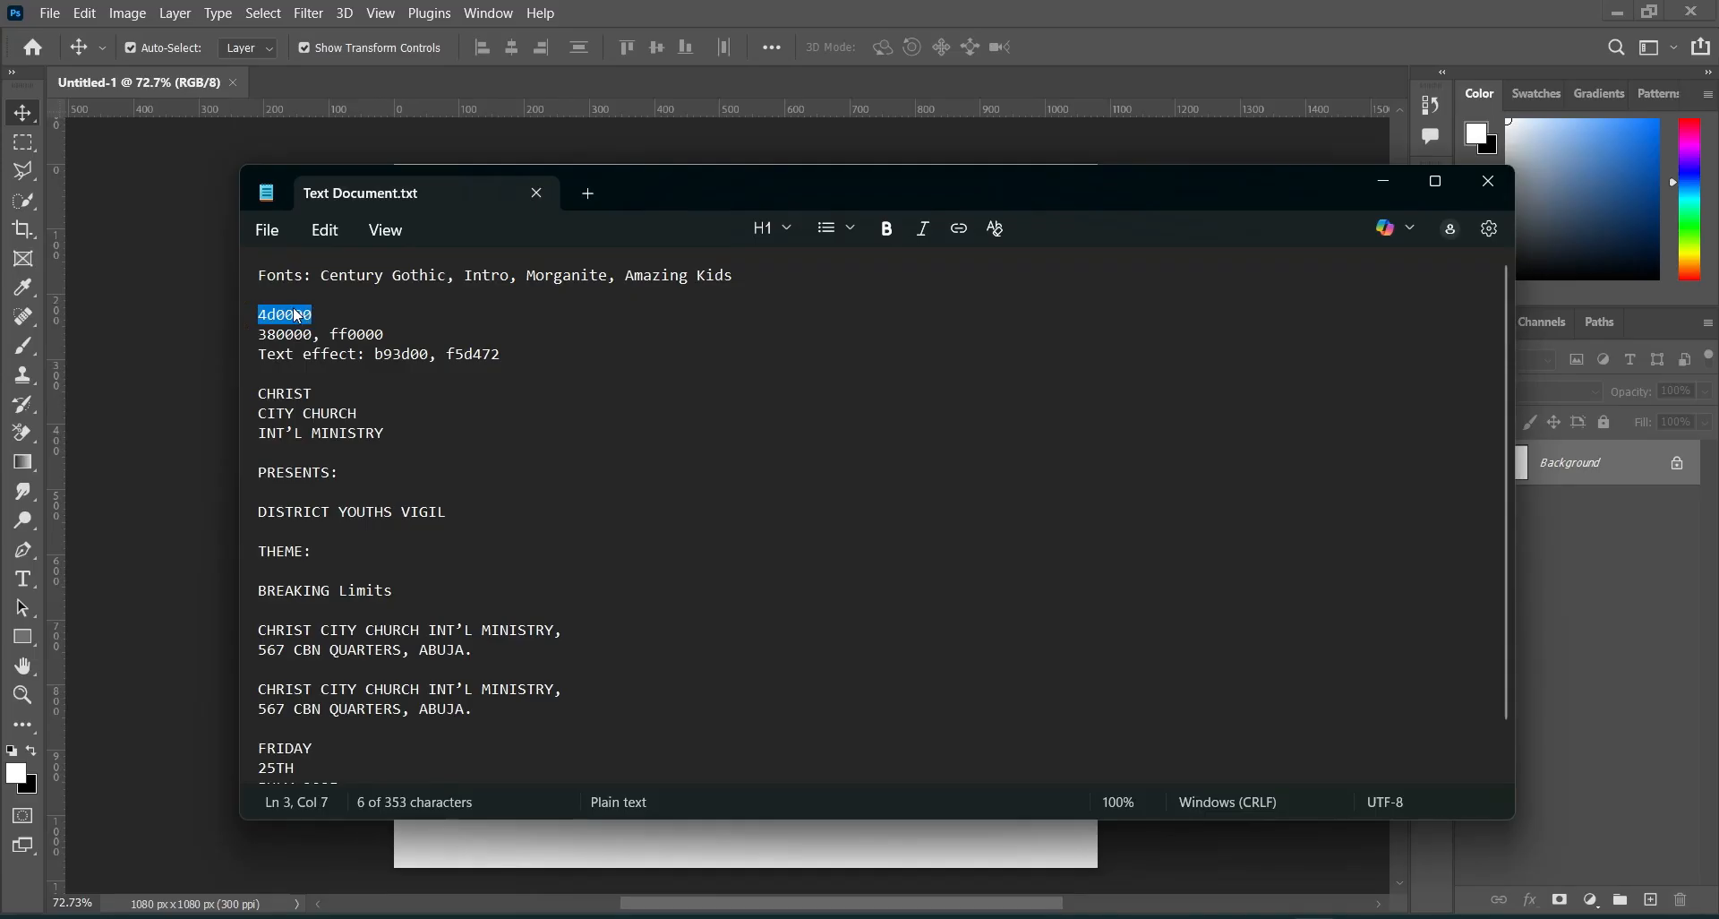
right_click(298, 315)
click(362, 424)
click(1379, 188)
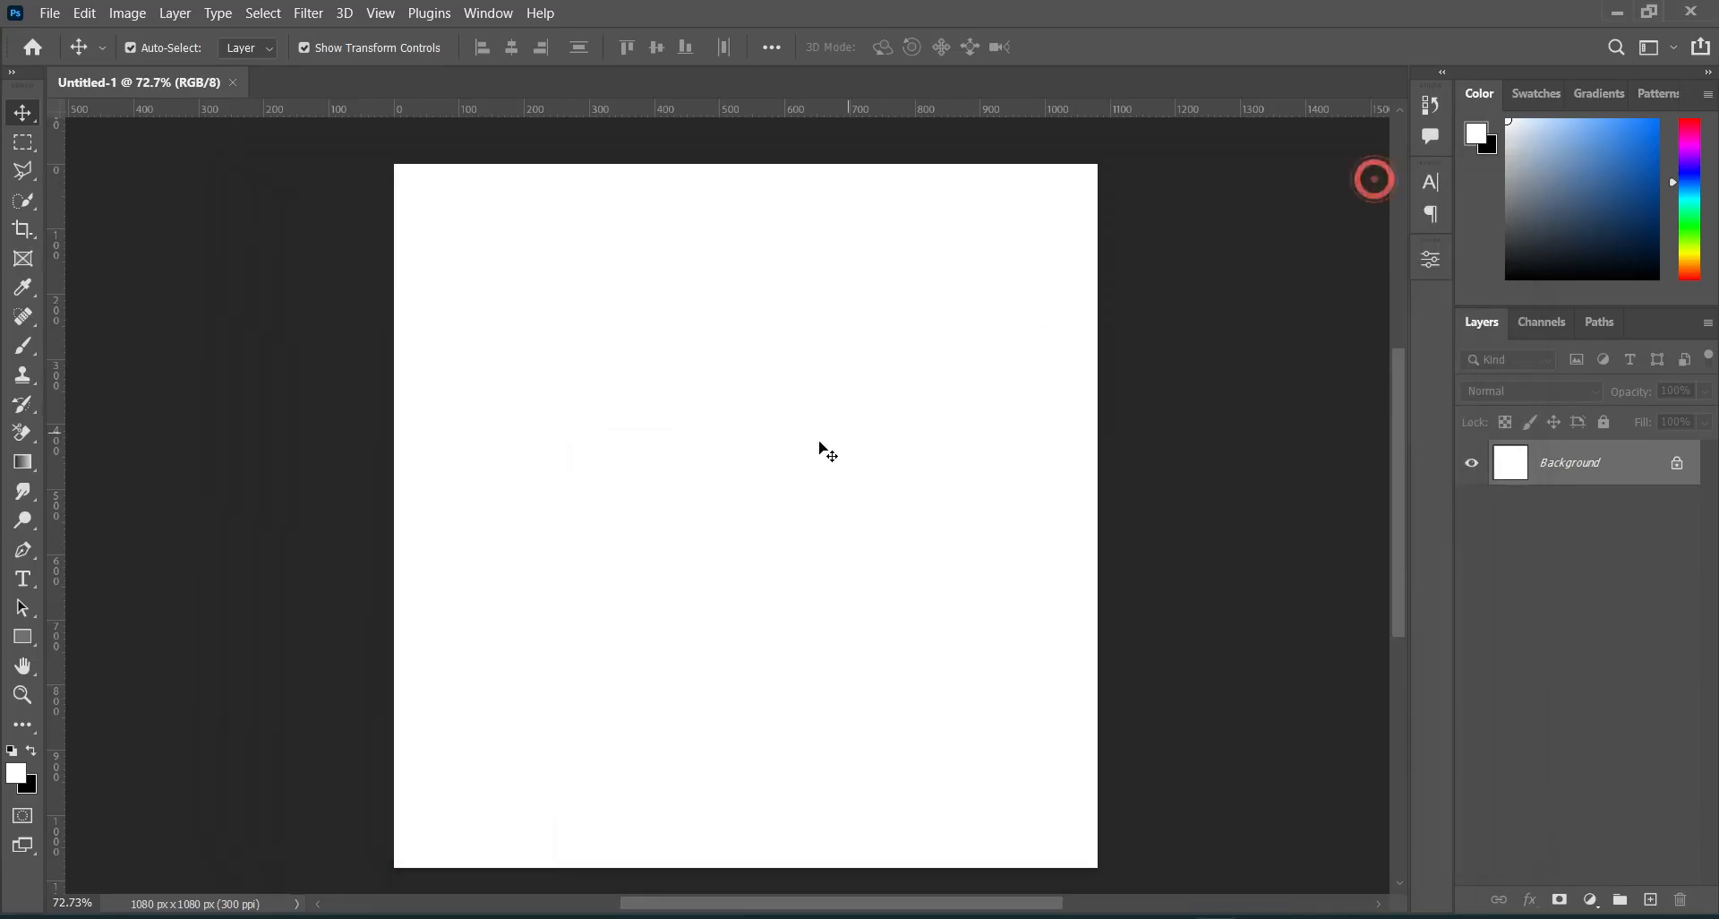
Add a Solid Color fill layer above the background using the copied hex colour 4d0000.
click(1590, 899)
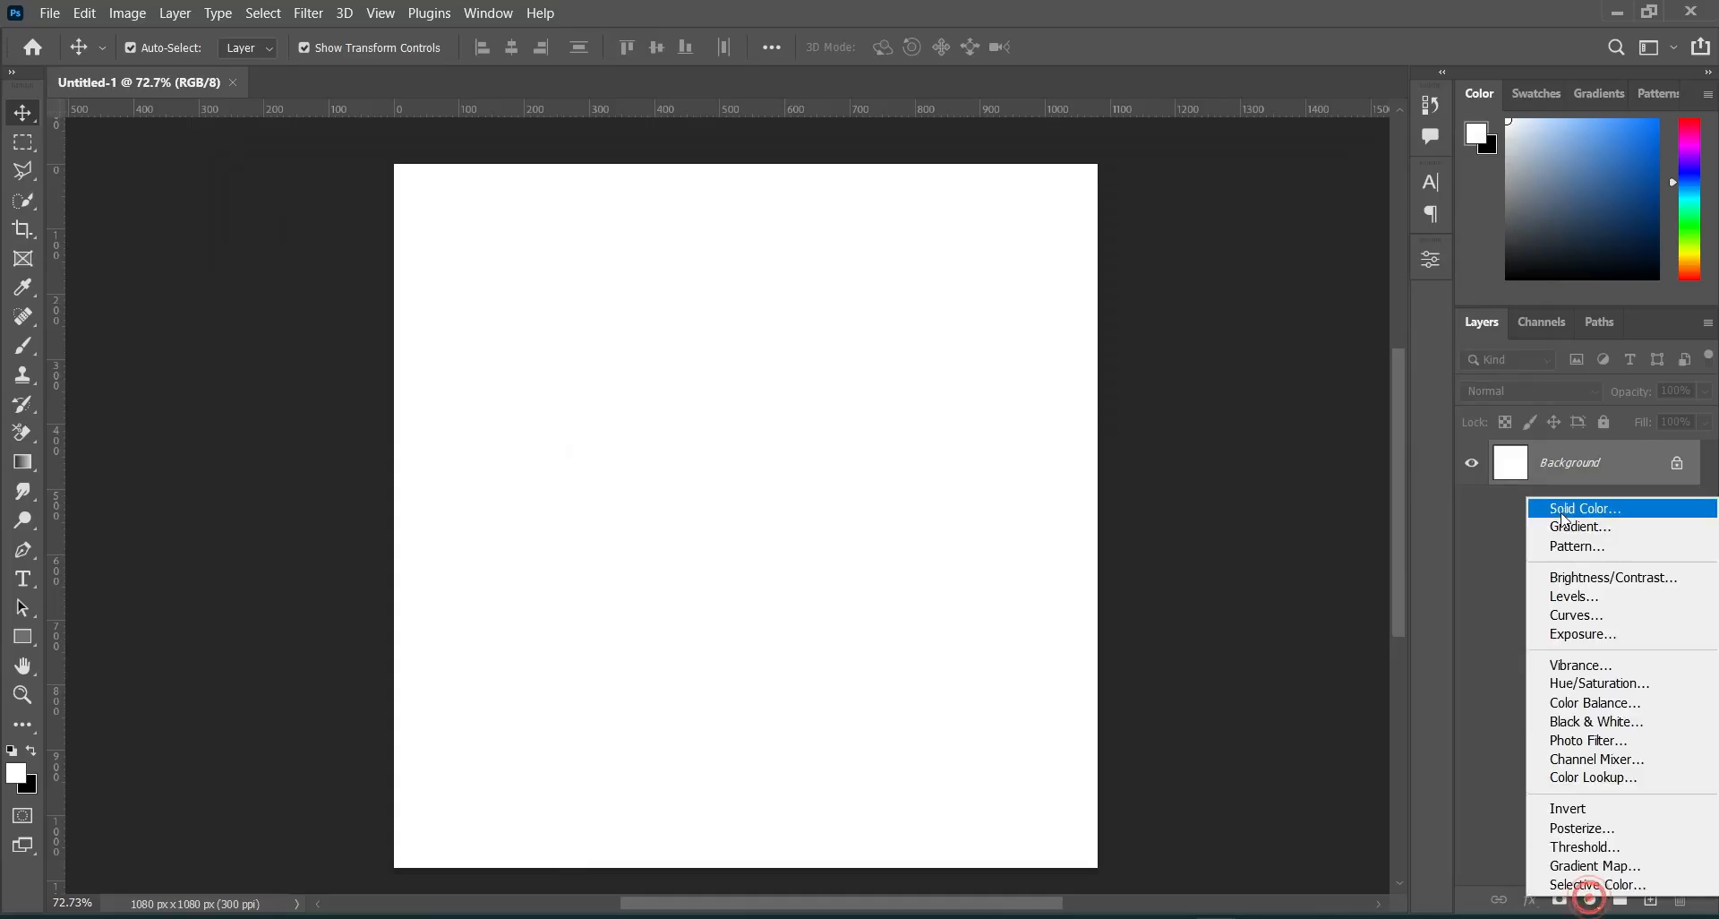
click(1545, 503)
right_click(1405, 722)
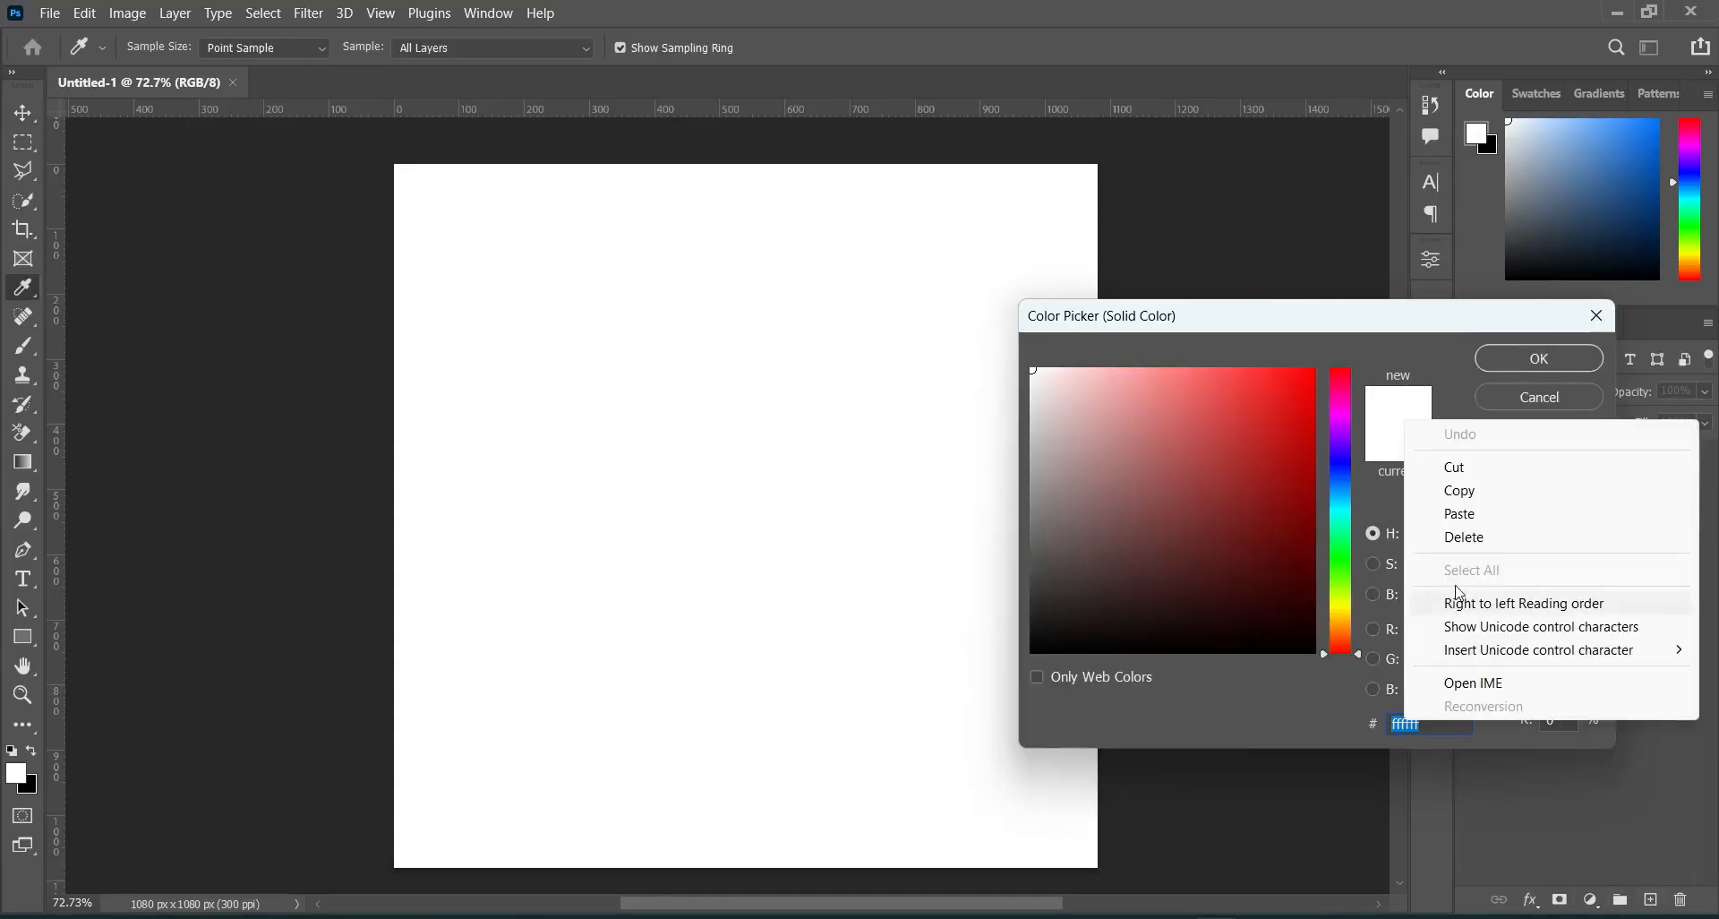
click(1475, 511)
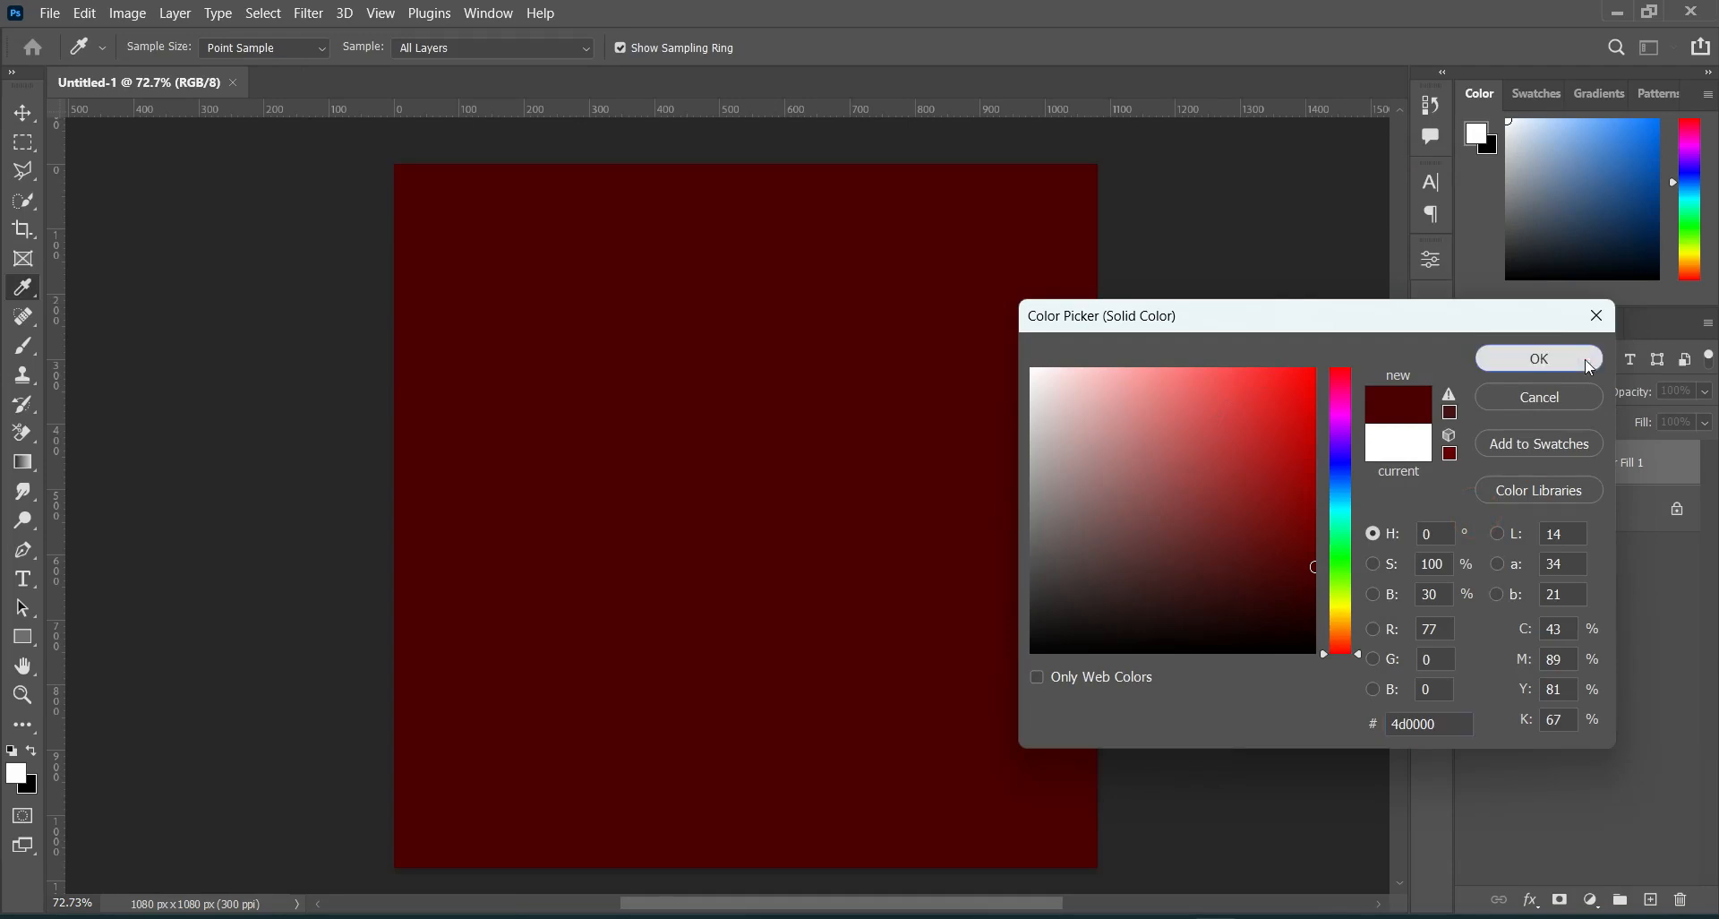
click(1576, 358)
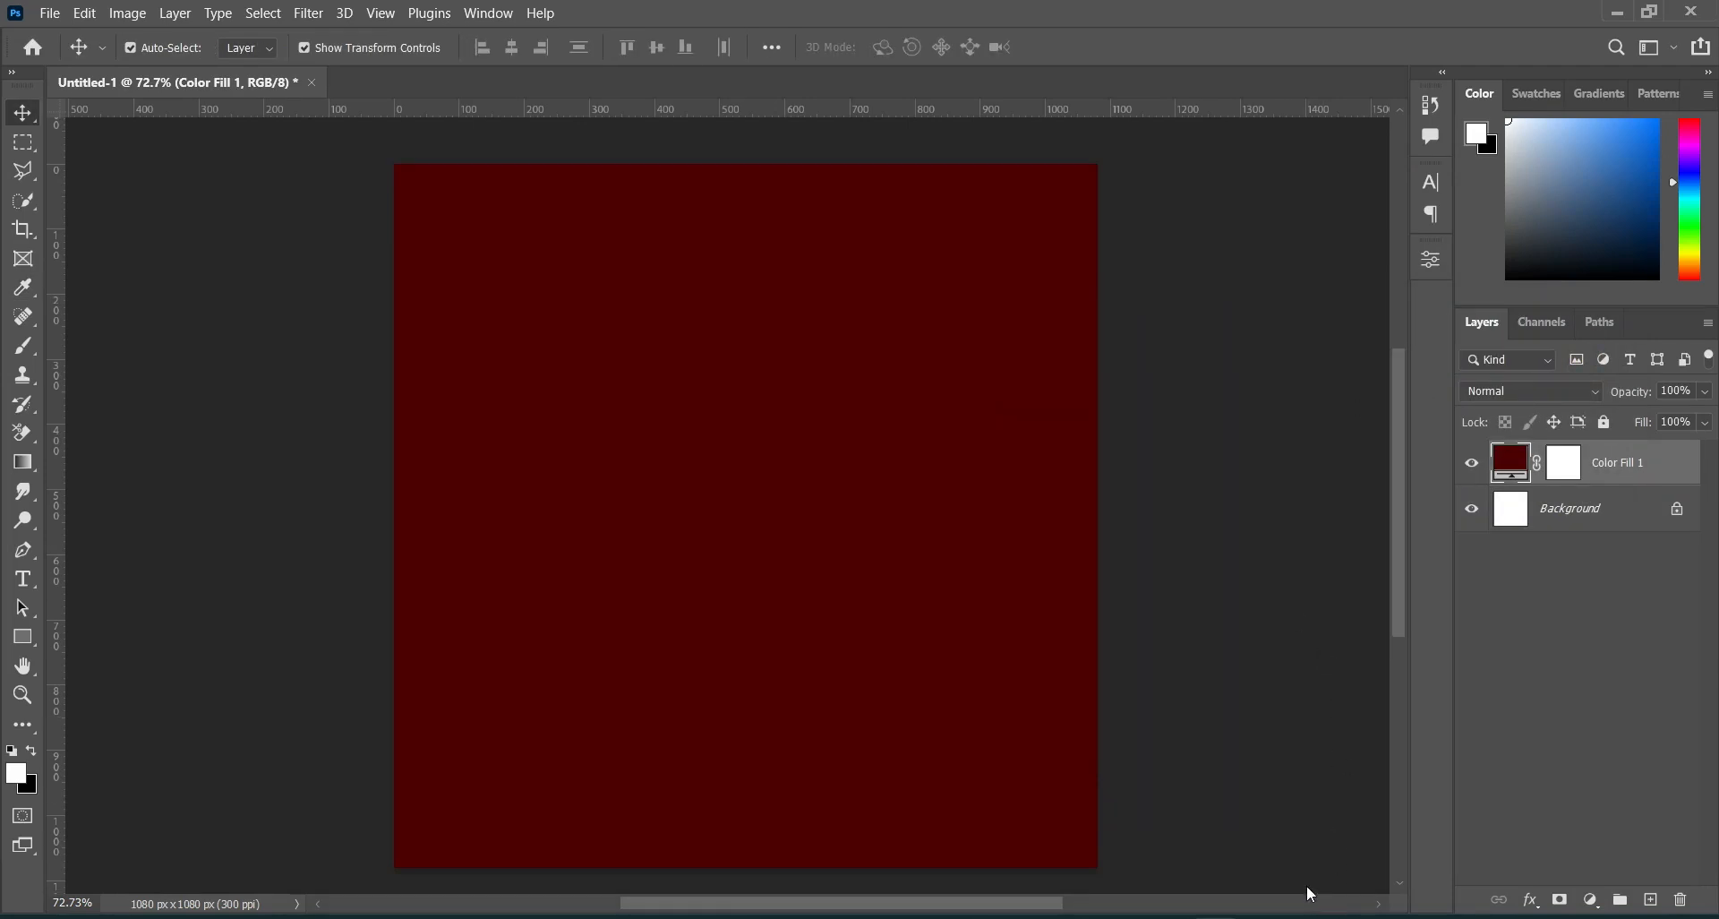
Place the image 3132 from the flyer design folder and enlarge it slightly beyond the canvas edges.
mouse_move(919, 917)
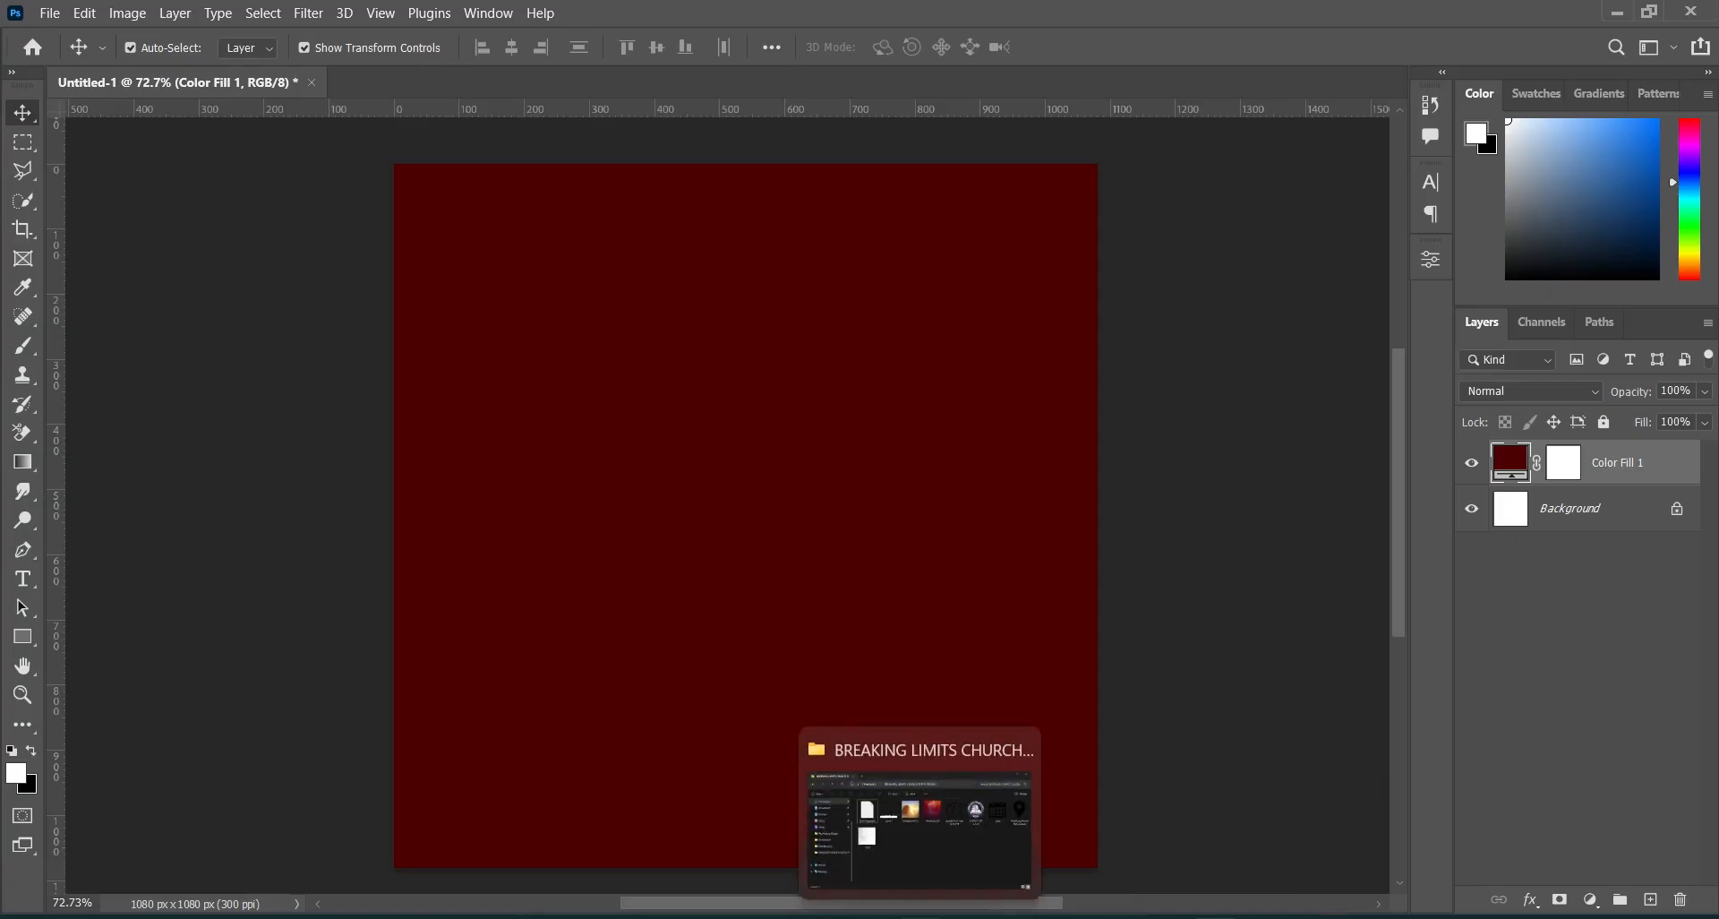
click(983, 775)
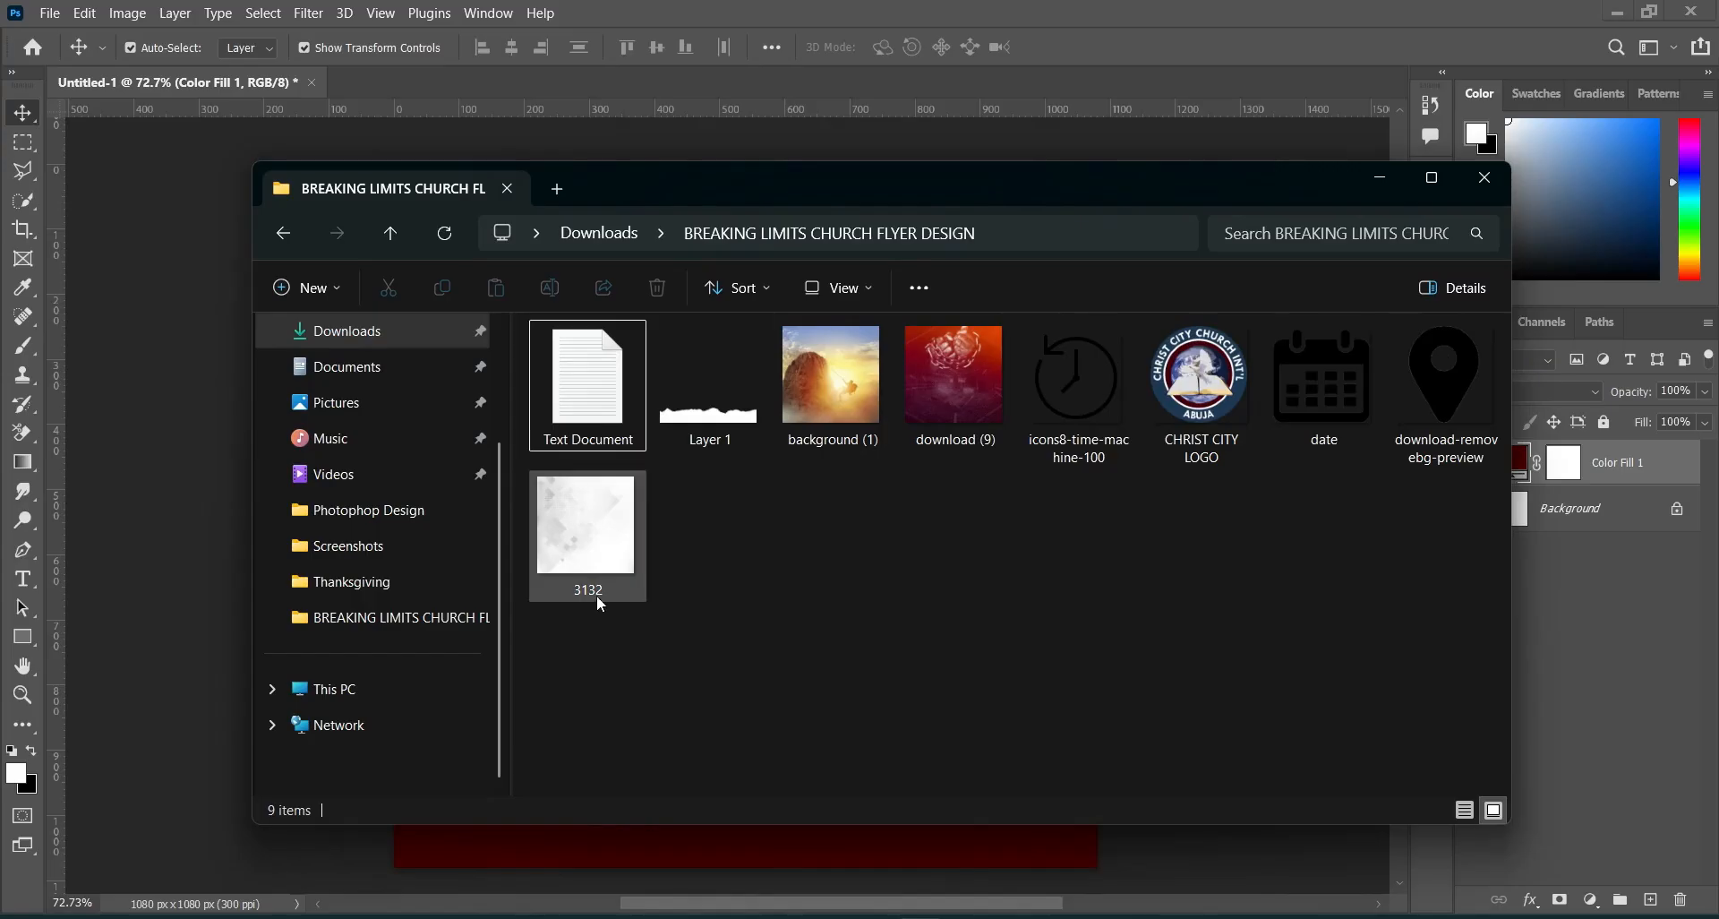
drag(580, 534, 844, 486)
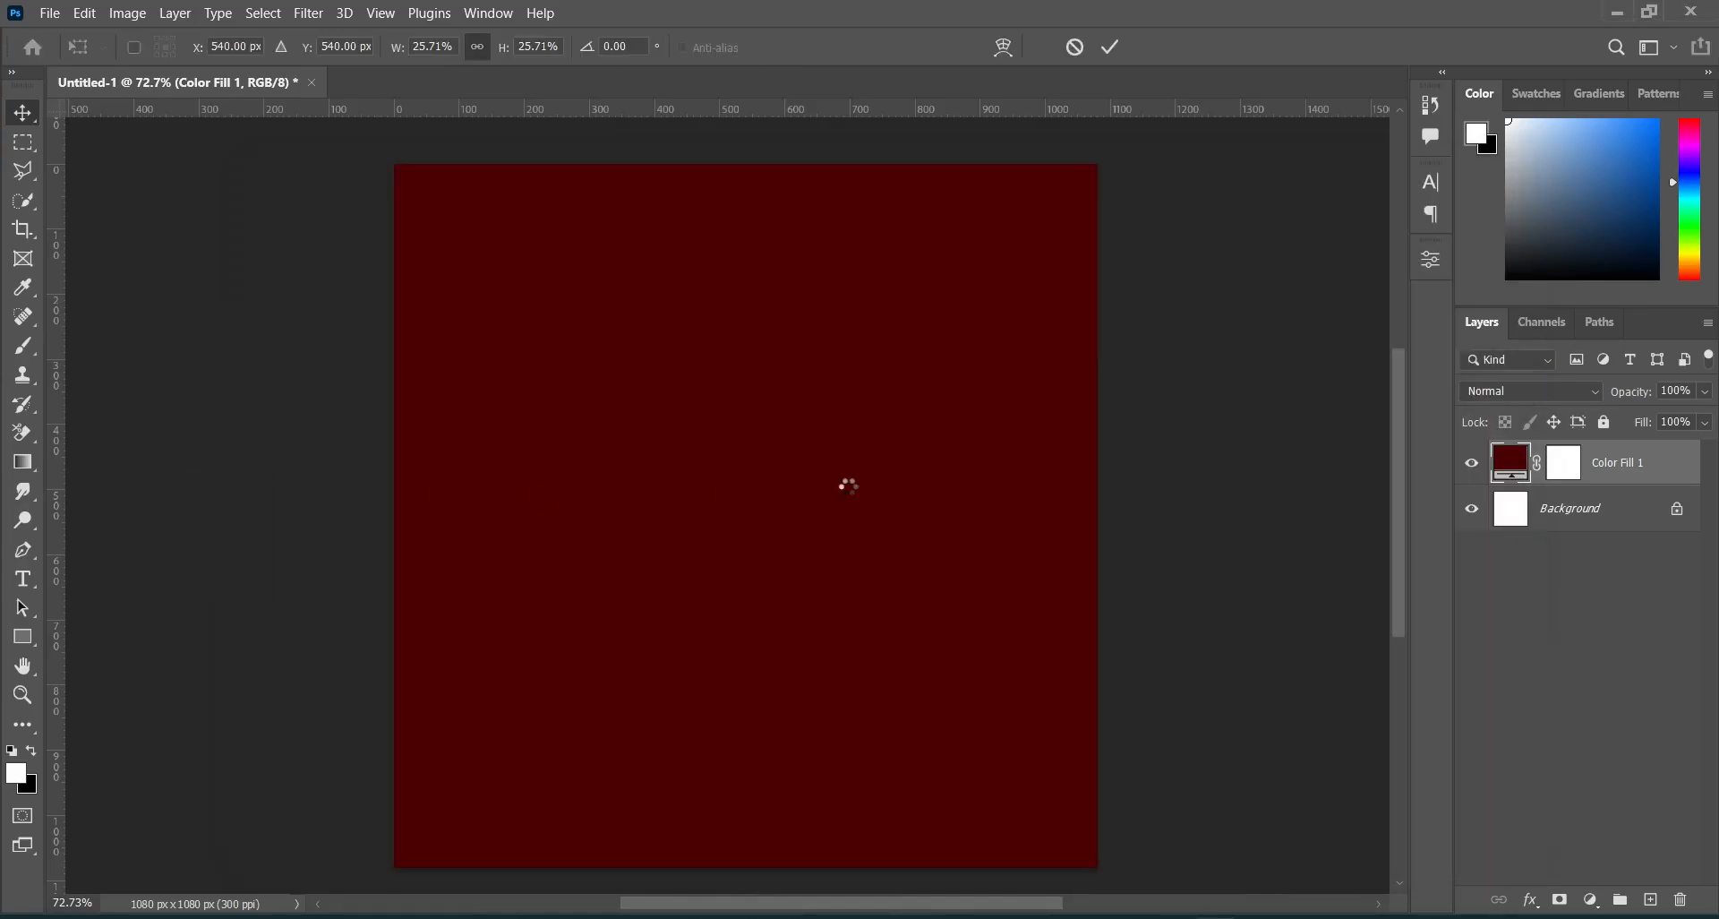
drag(1101, 869, 1119, 870)
click(1110, 46)
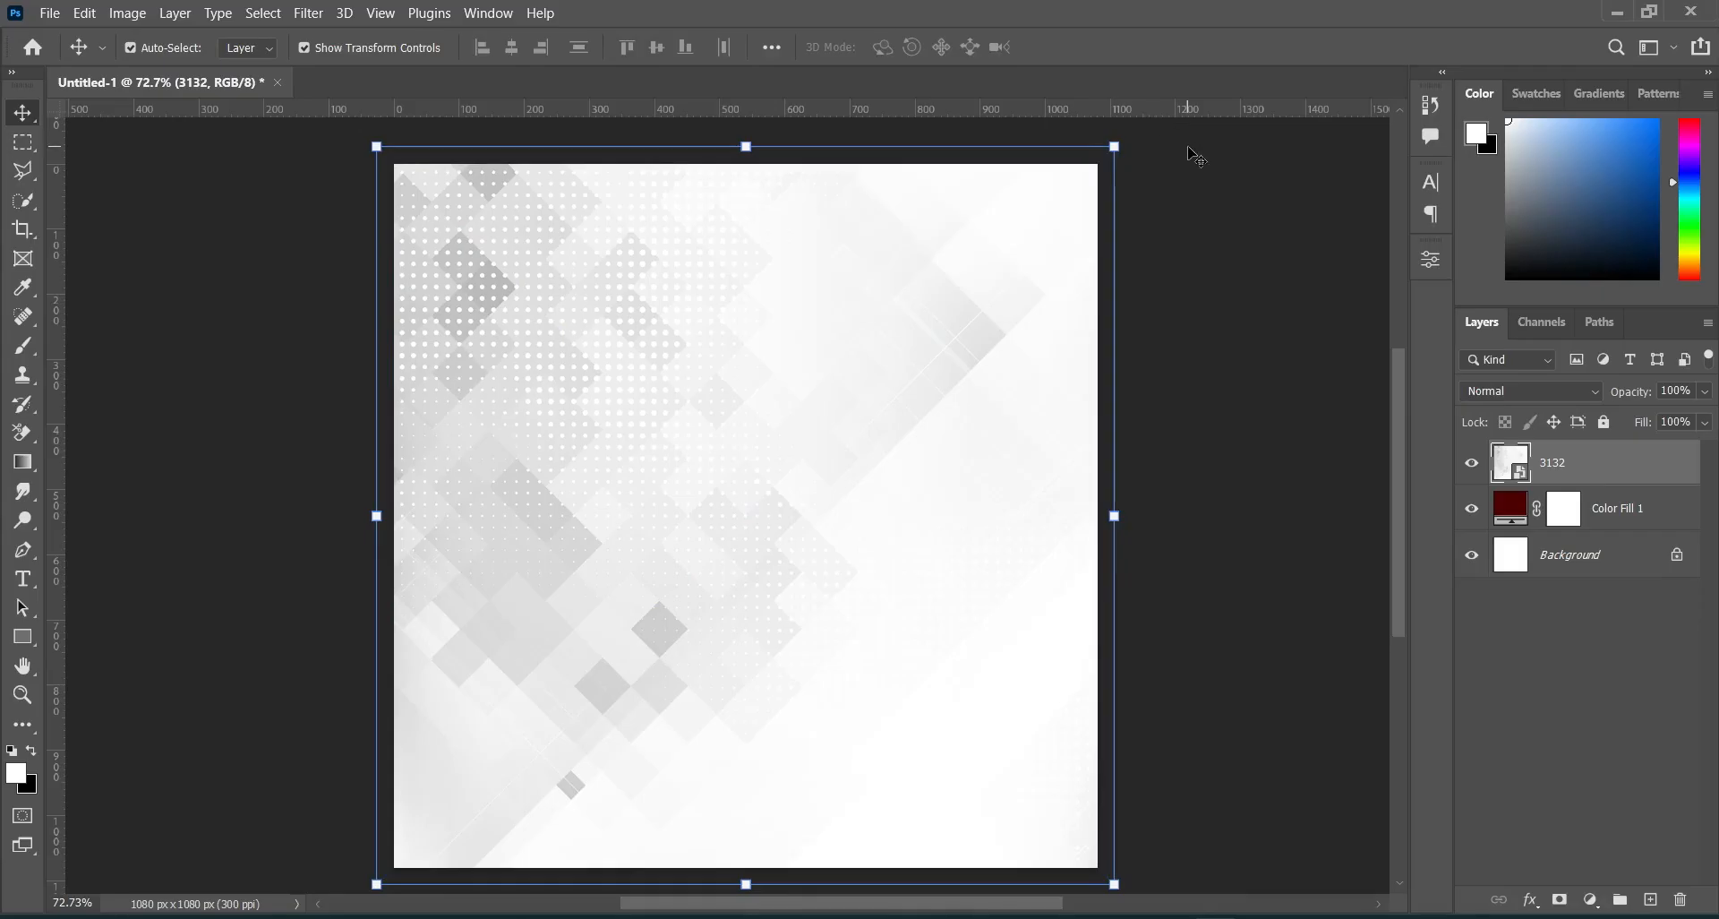
Set the 3132 layer's blend mode to Linear Burn and its opacity to 42%.
click(1534, 392)
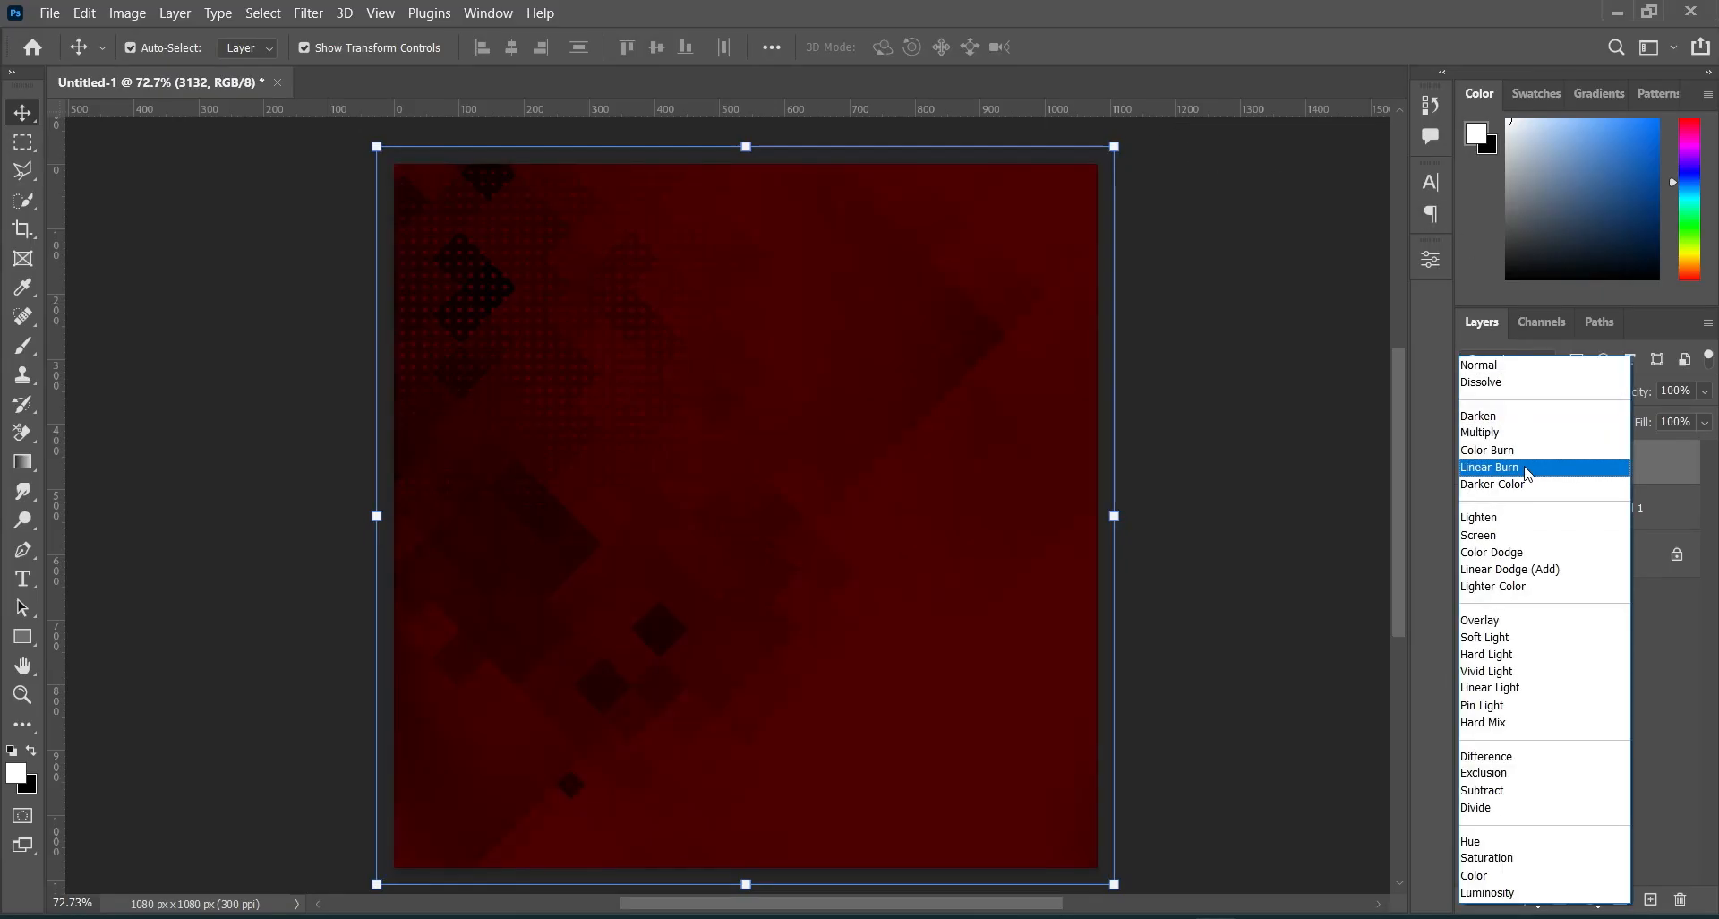
click(1526, 468)
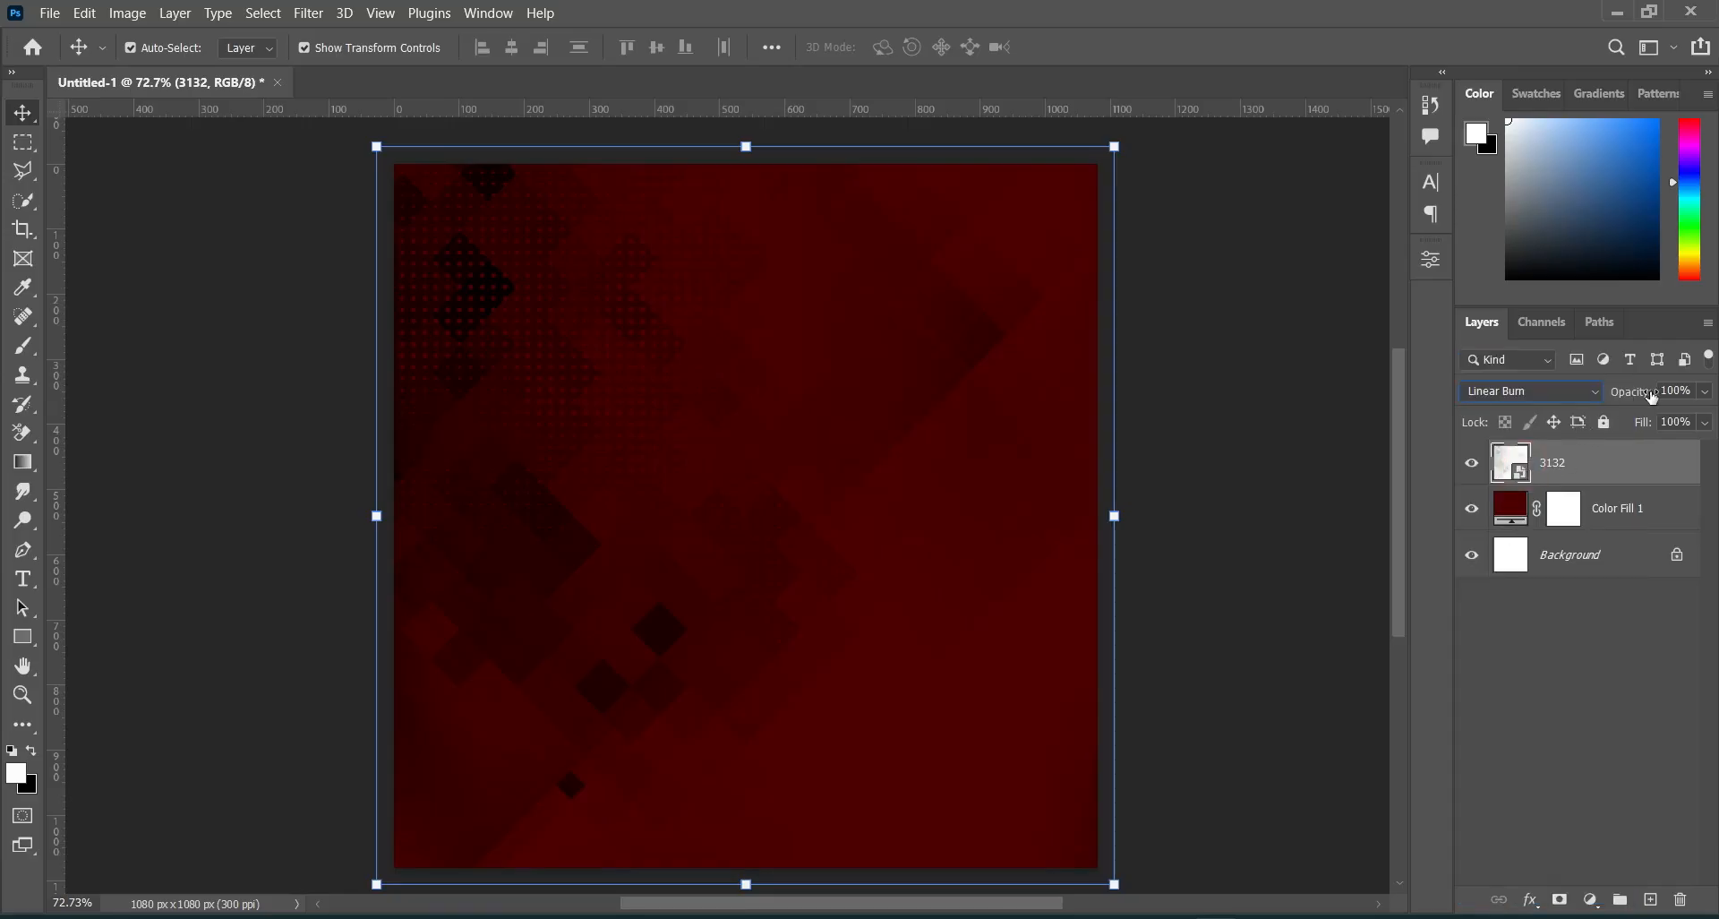
click(1667, 391)
text(42)
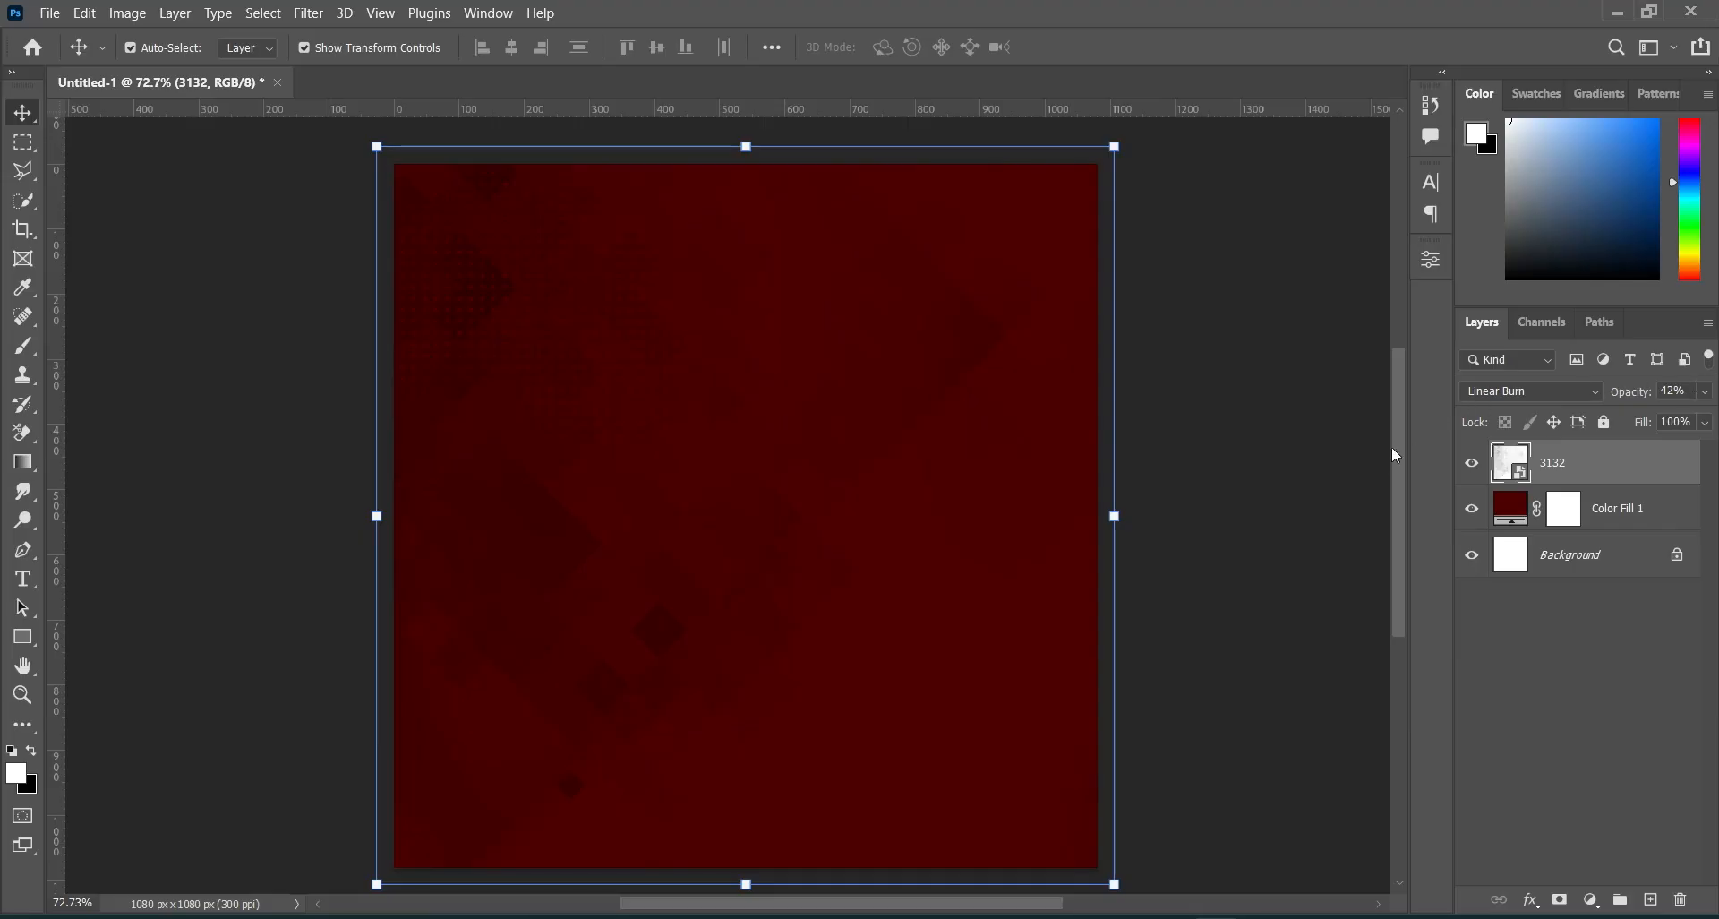
Place the chained-hands image download (9) from the flyer design folder, scaled slightly past the canvas edges.
click(890, 917)
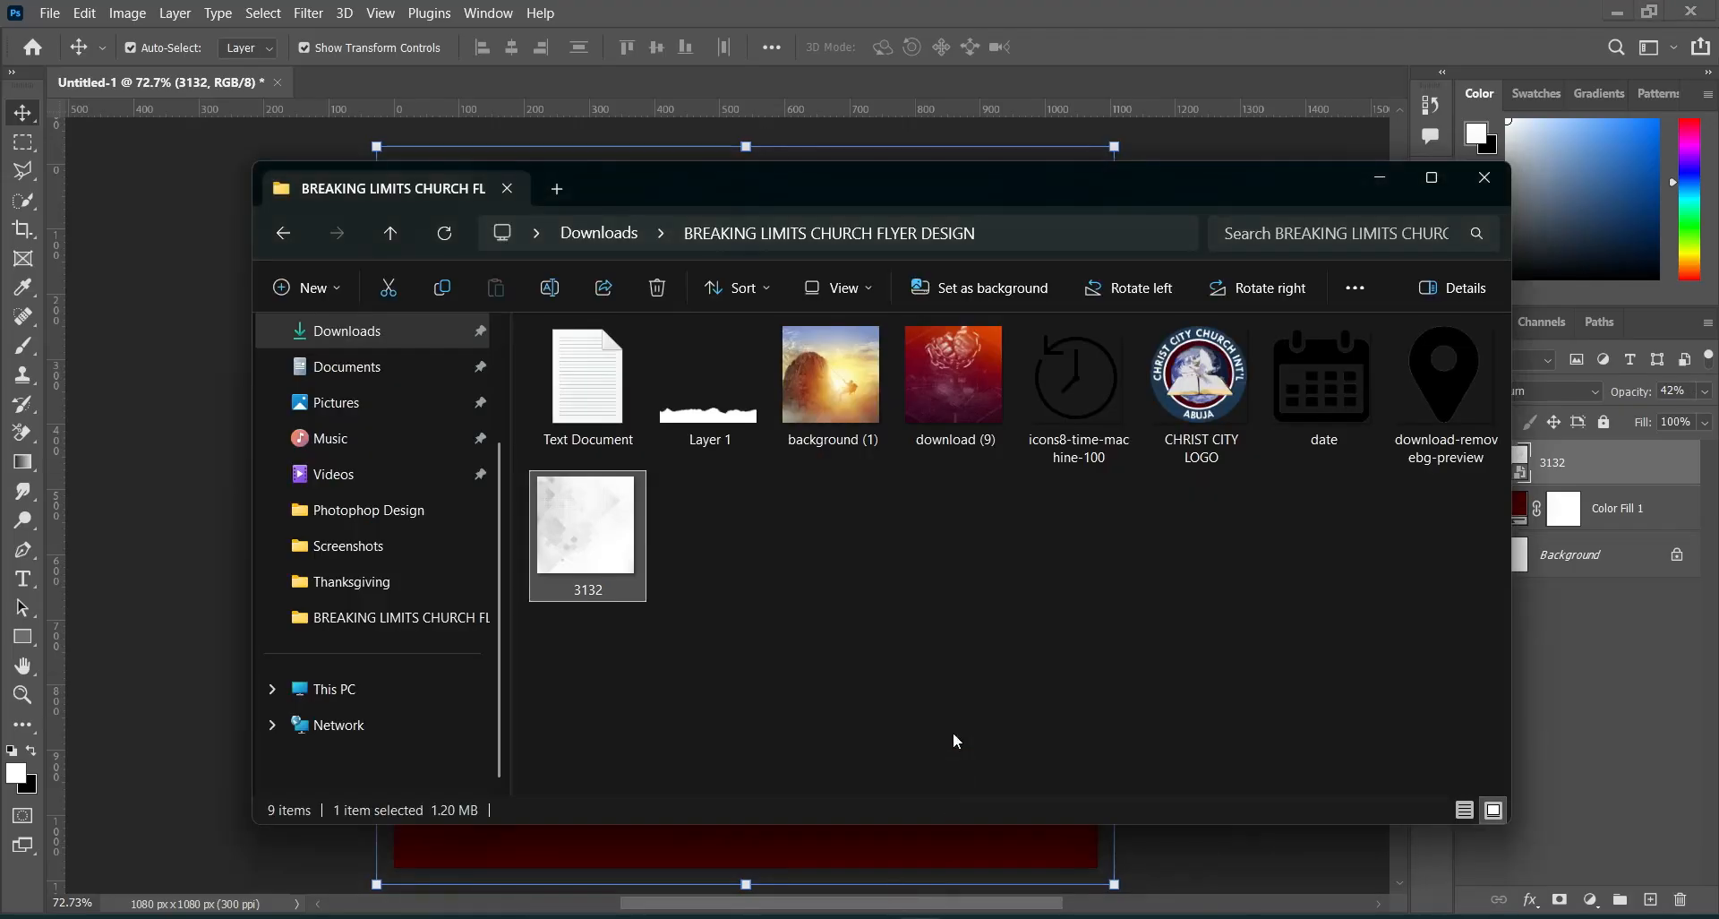
drag(949, 408, 614, 499)
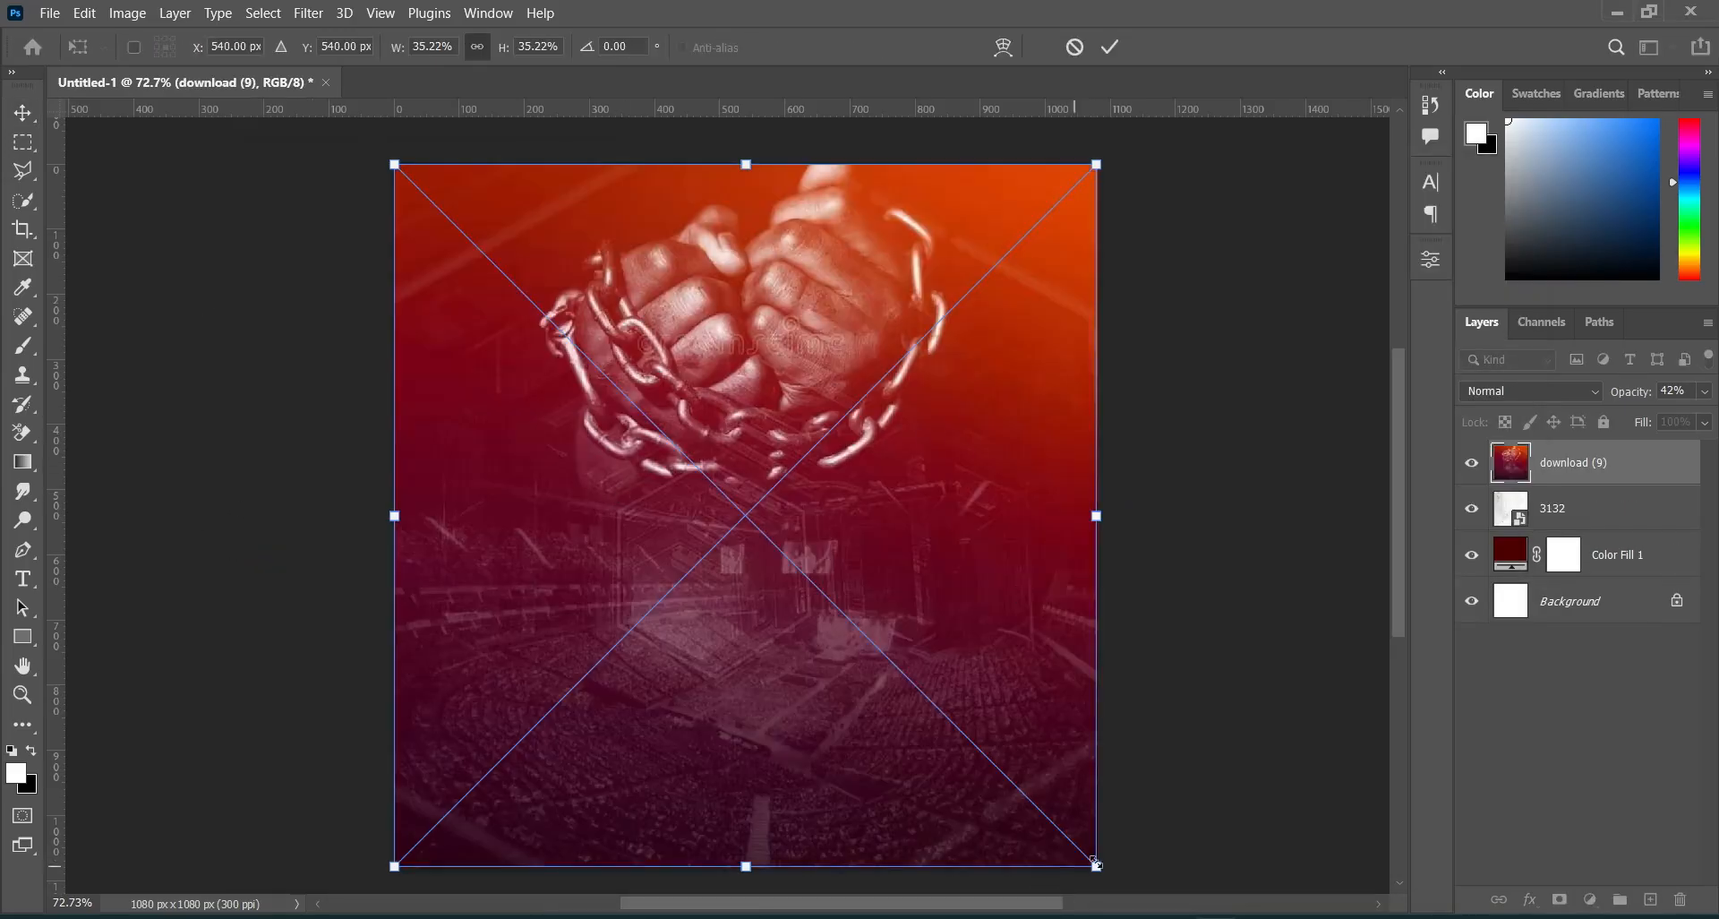
drag(1096, 864, 1101, 872)
key(Return)
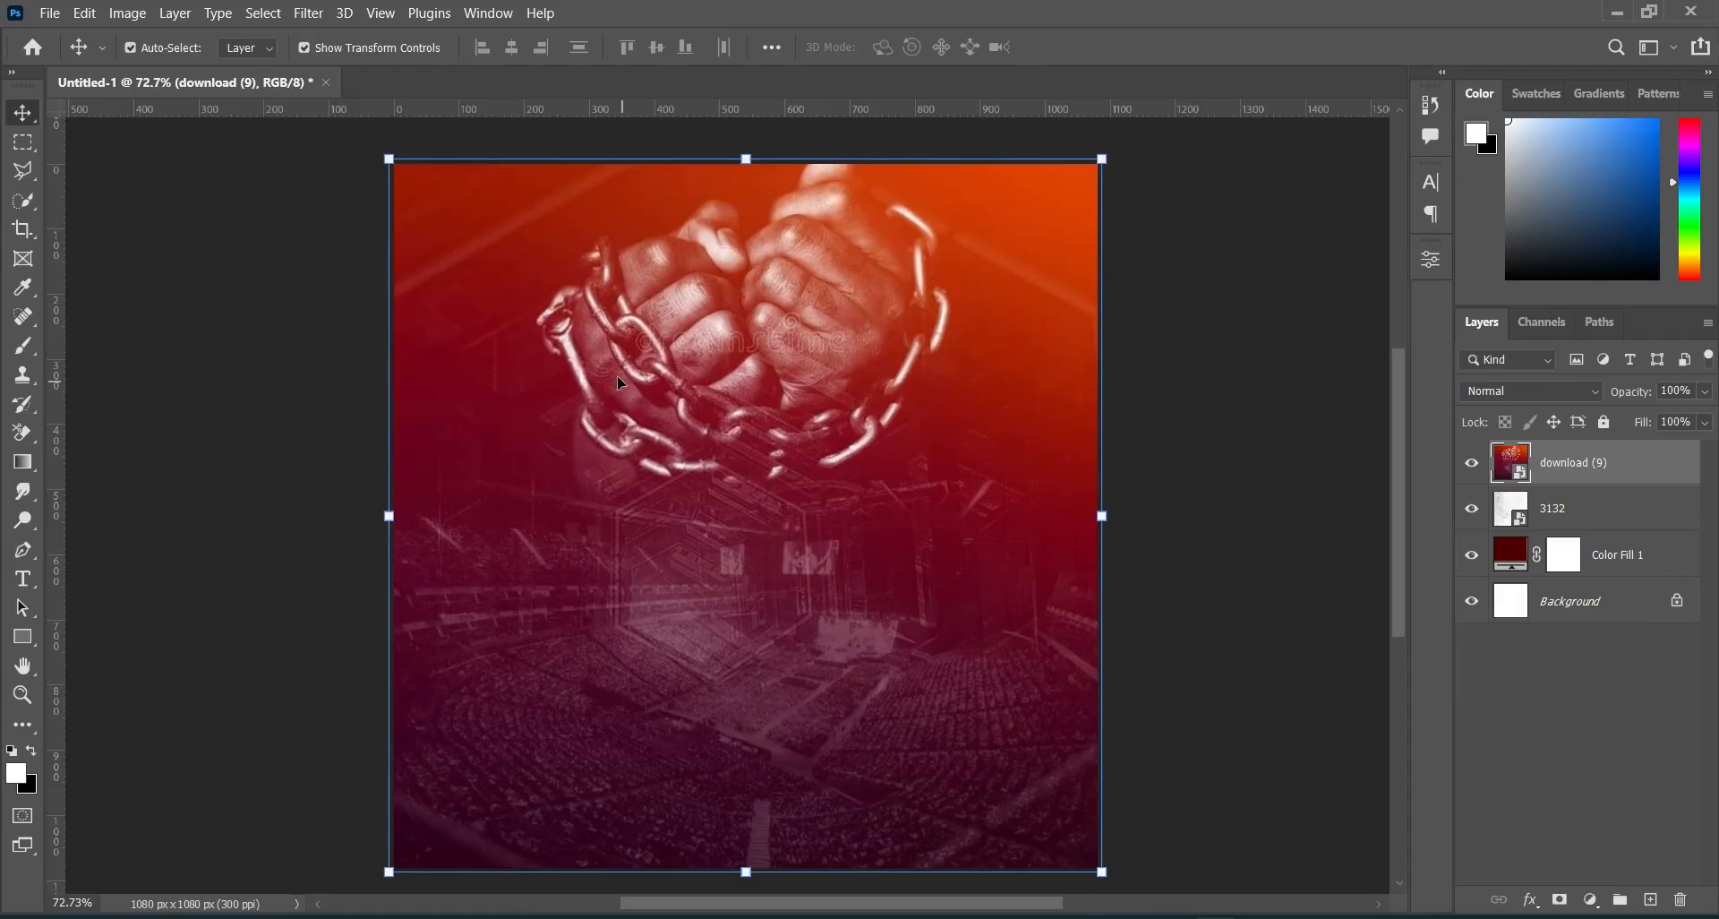
Apply a 4.7-pixel Gaussian Blur to the download (9) layer and set its blend mode to Hard Light.
click(308, 13)
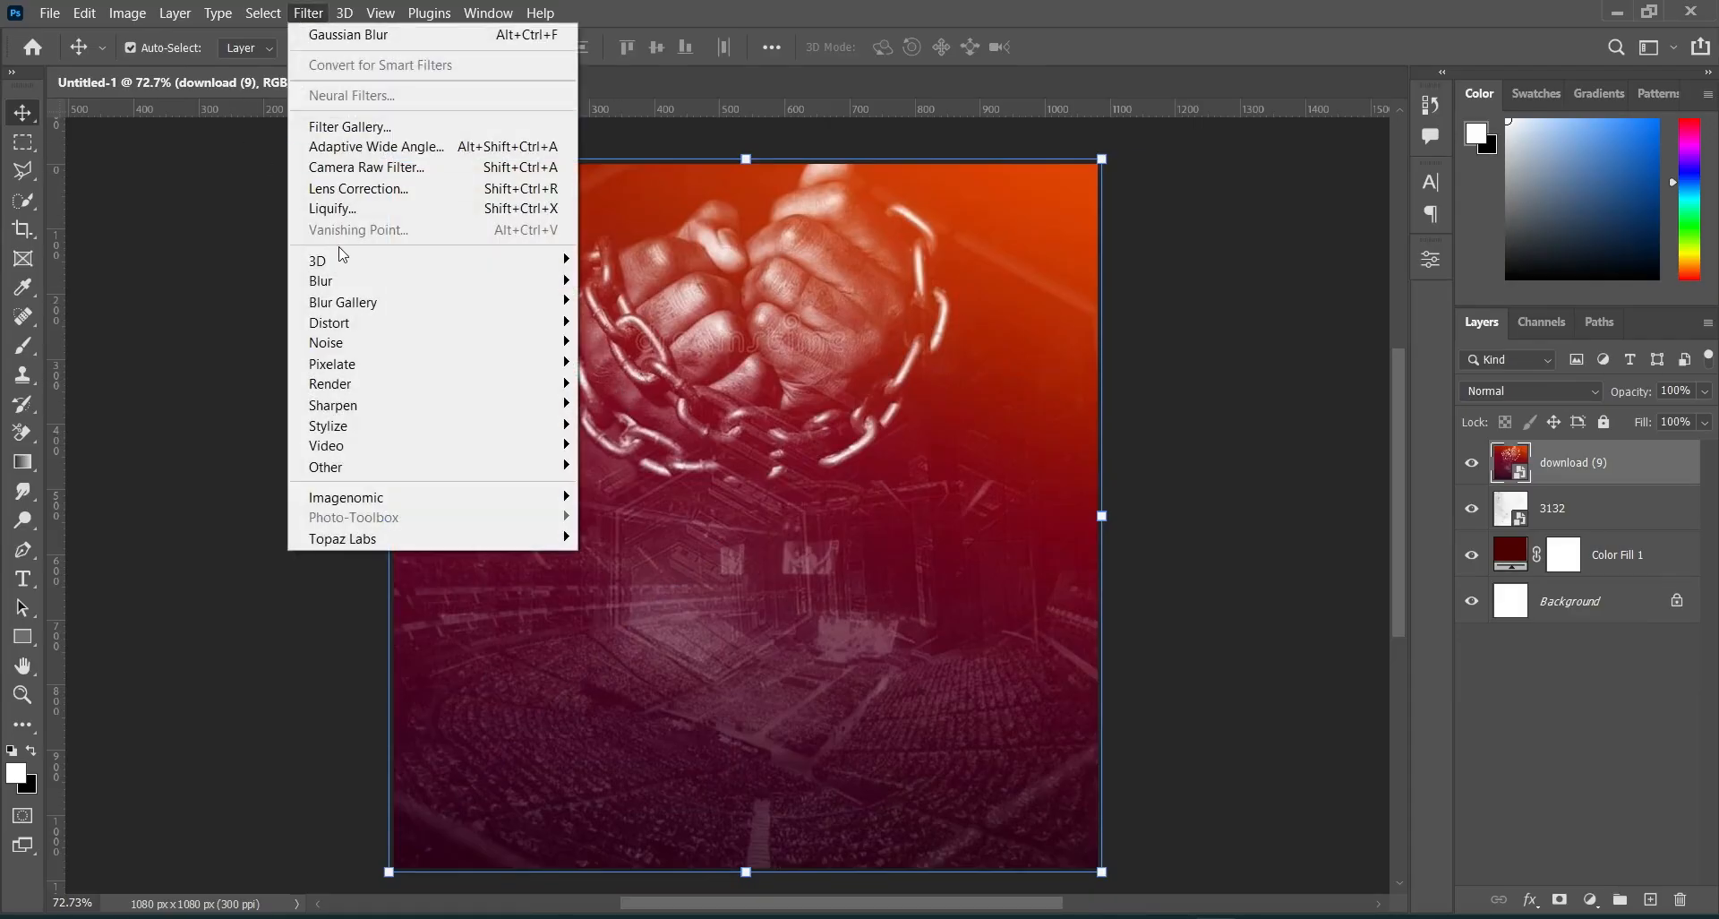
mouse_move(332, 280)
click(635, 363)
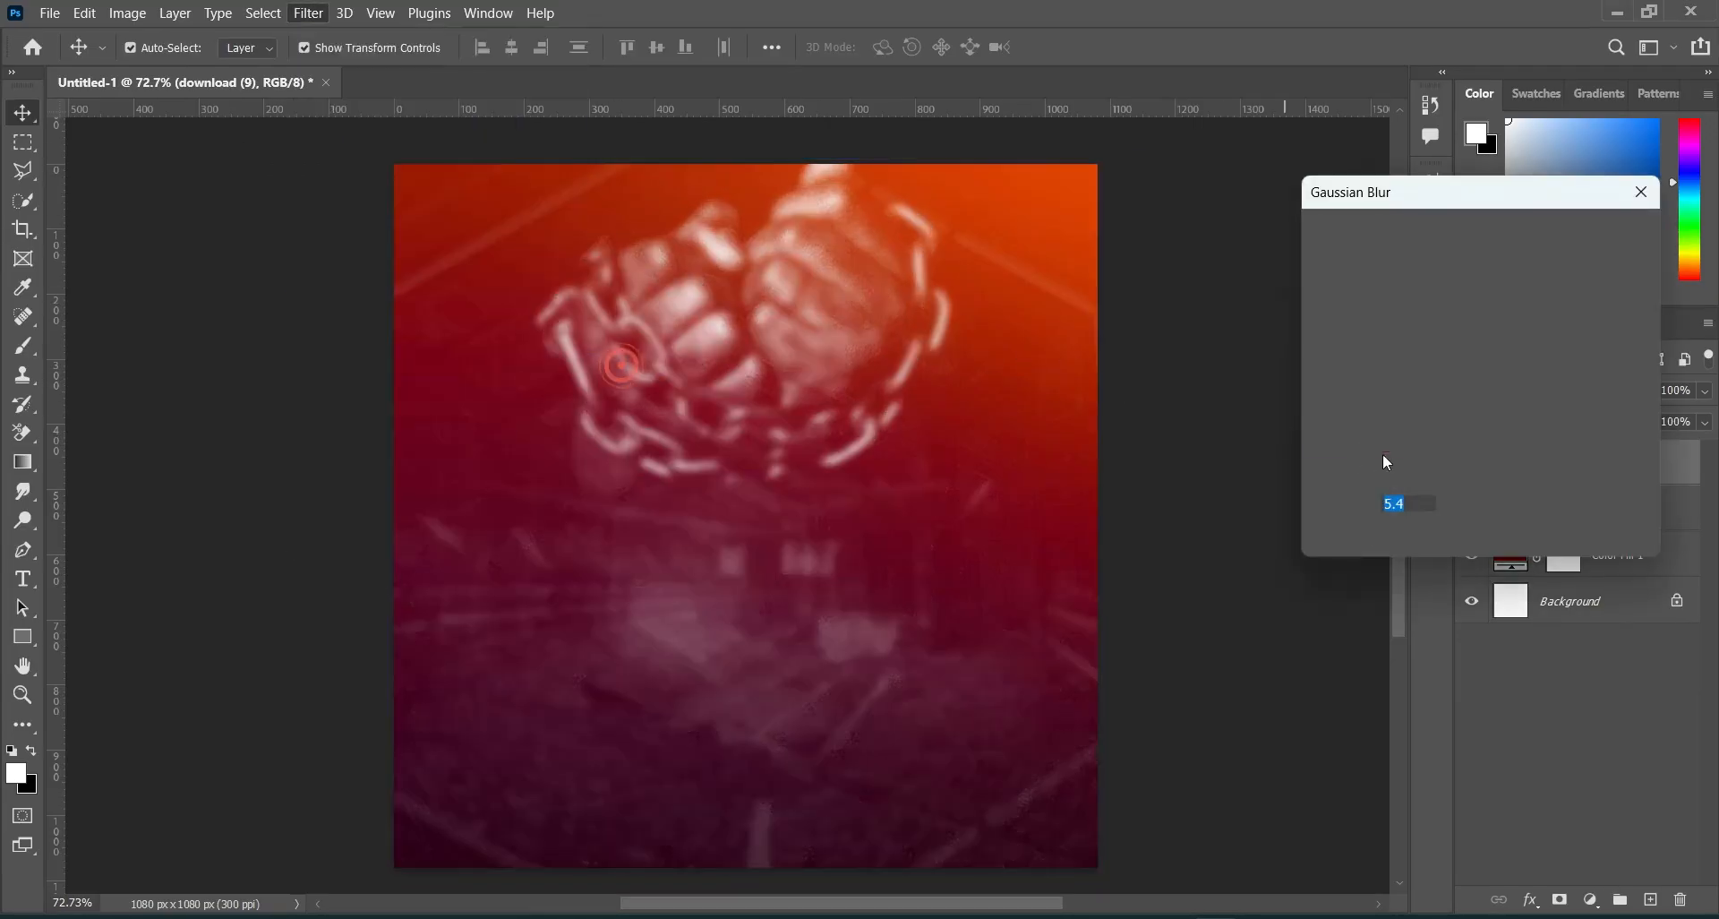
text(4.)
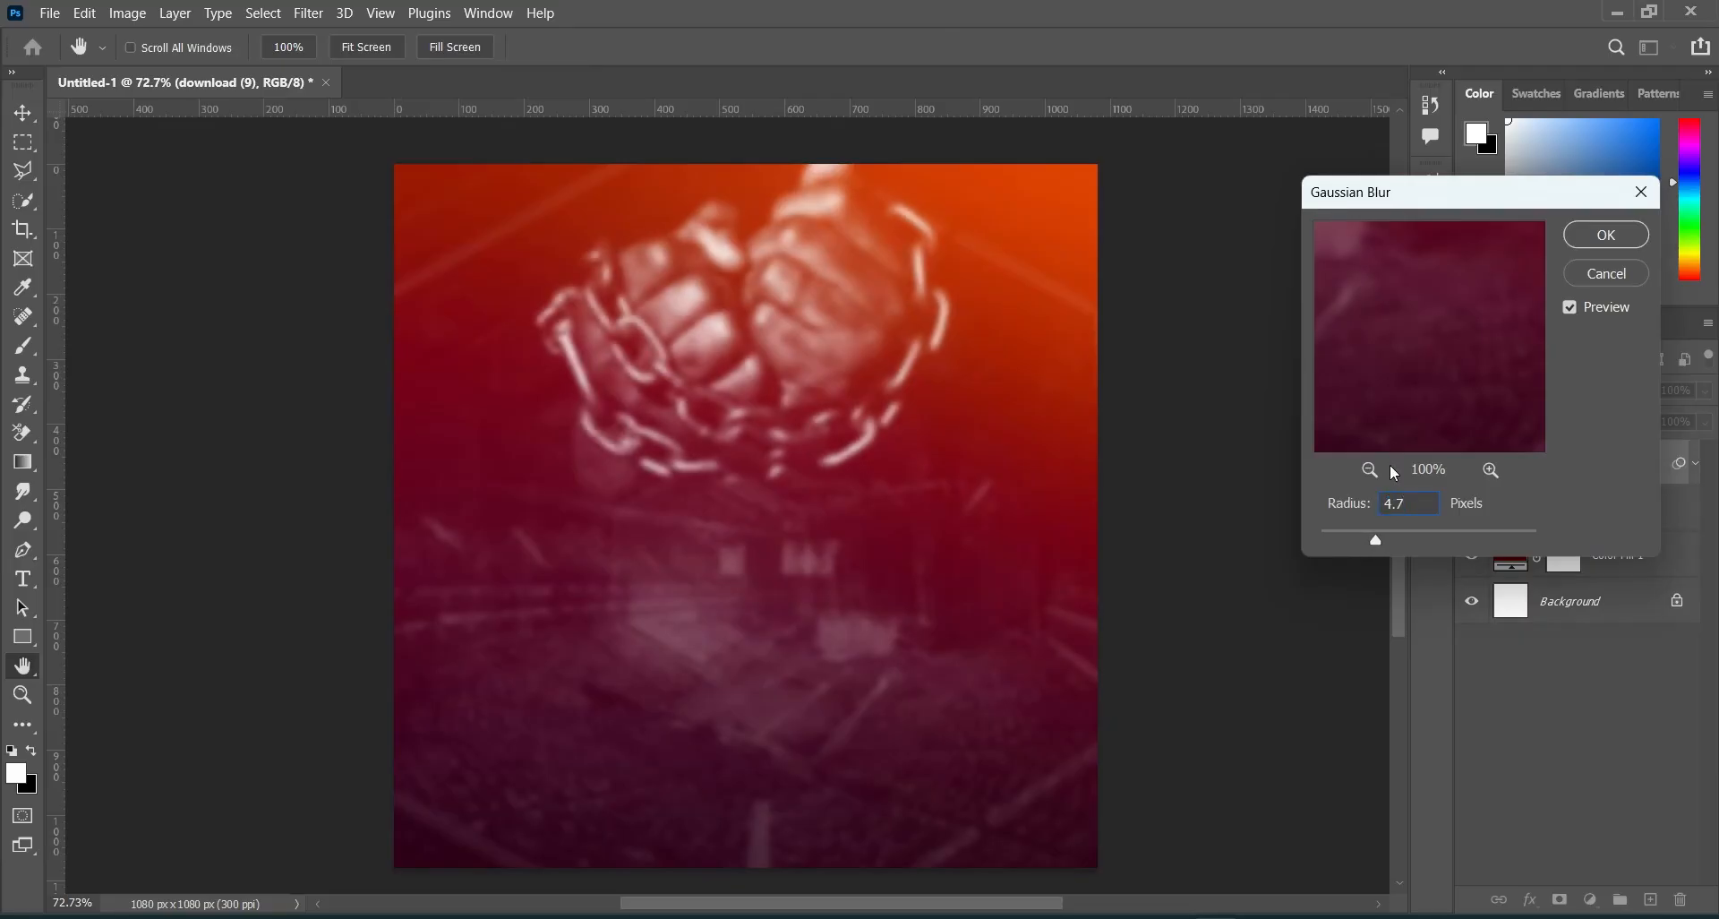
text(7)
key(Return)
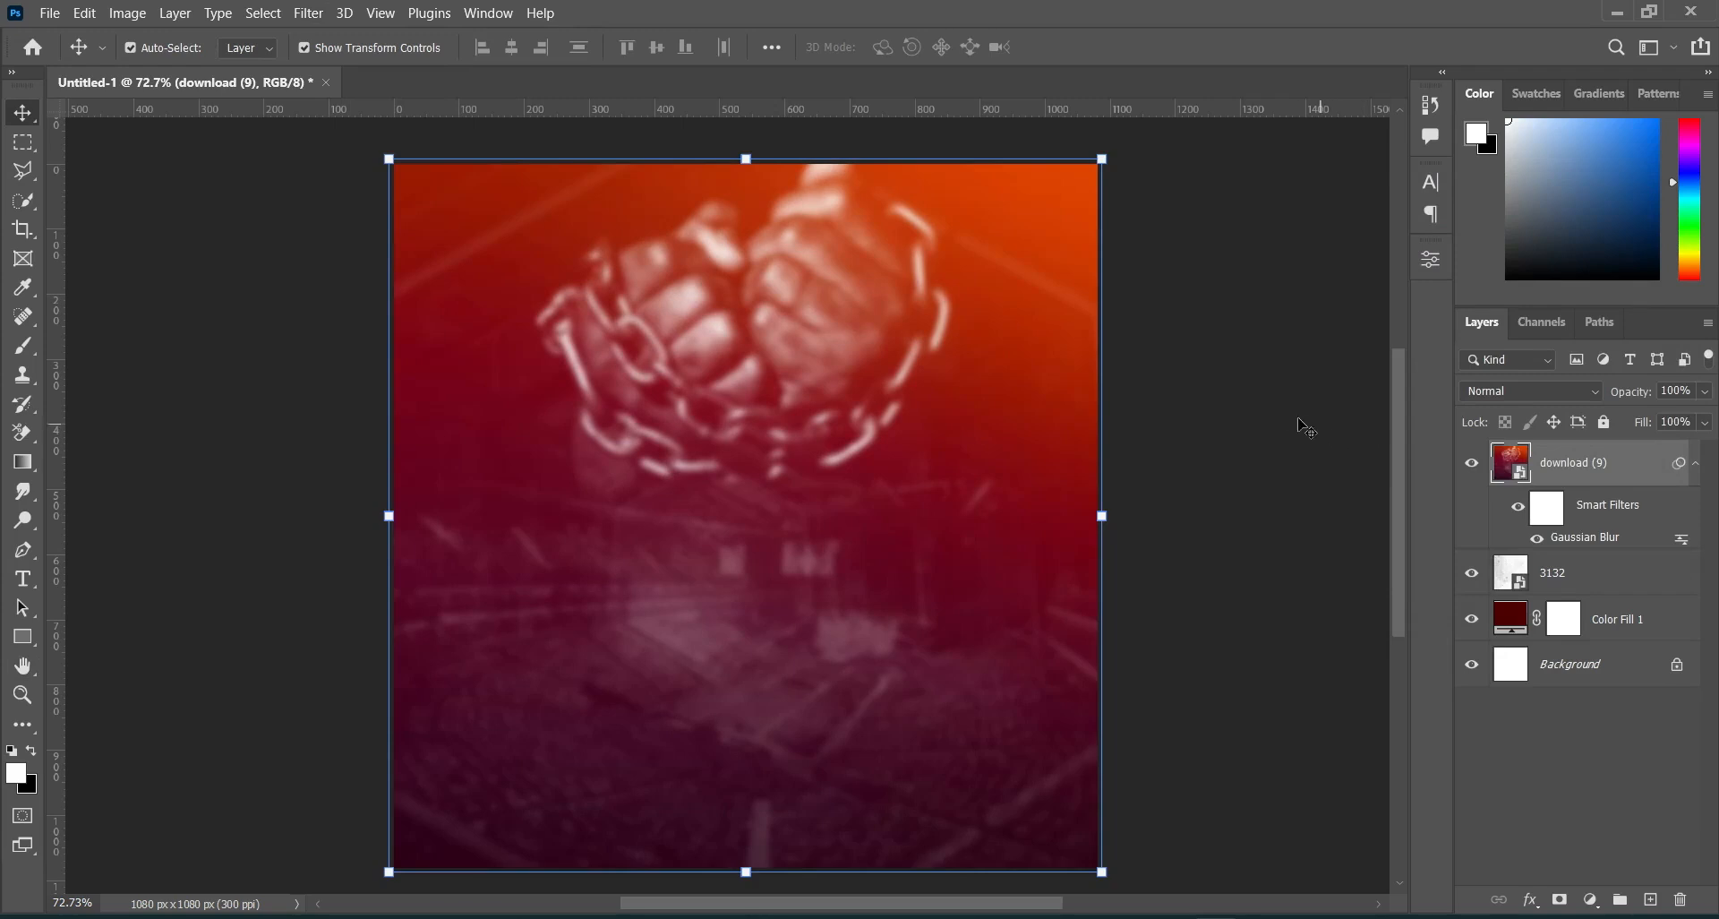
click(1549, 397)
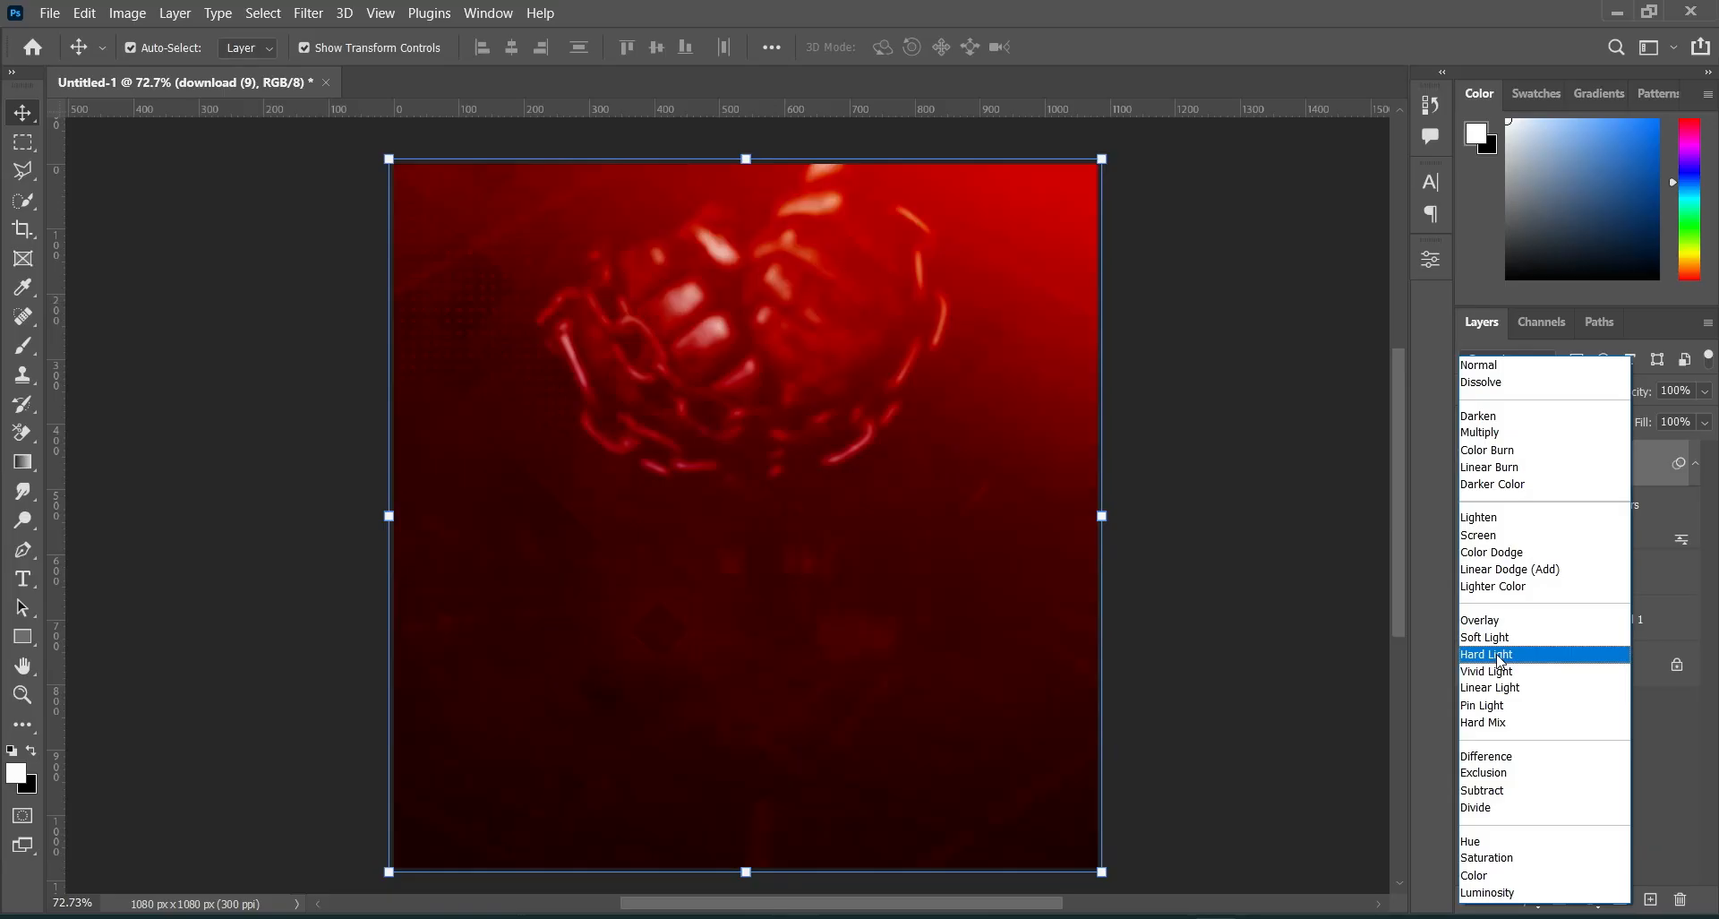
click(1500, 660)
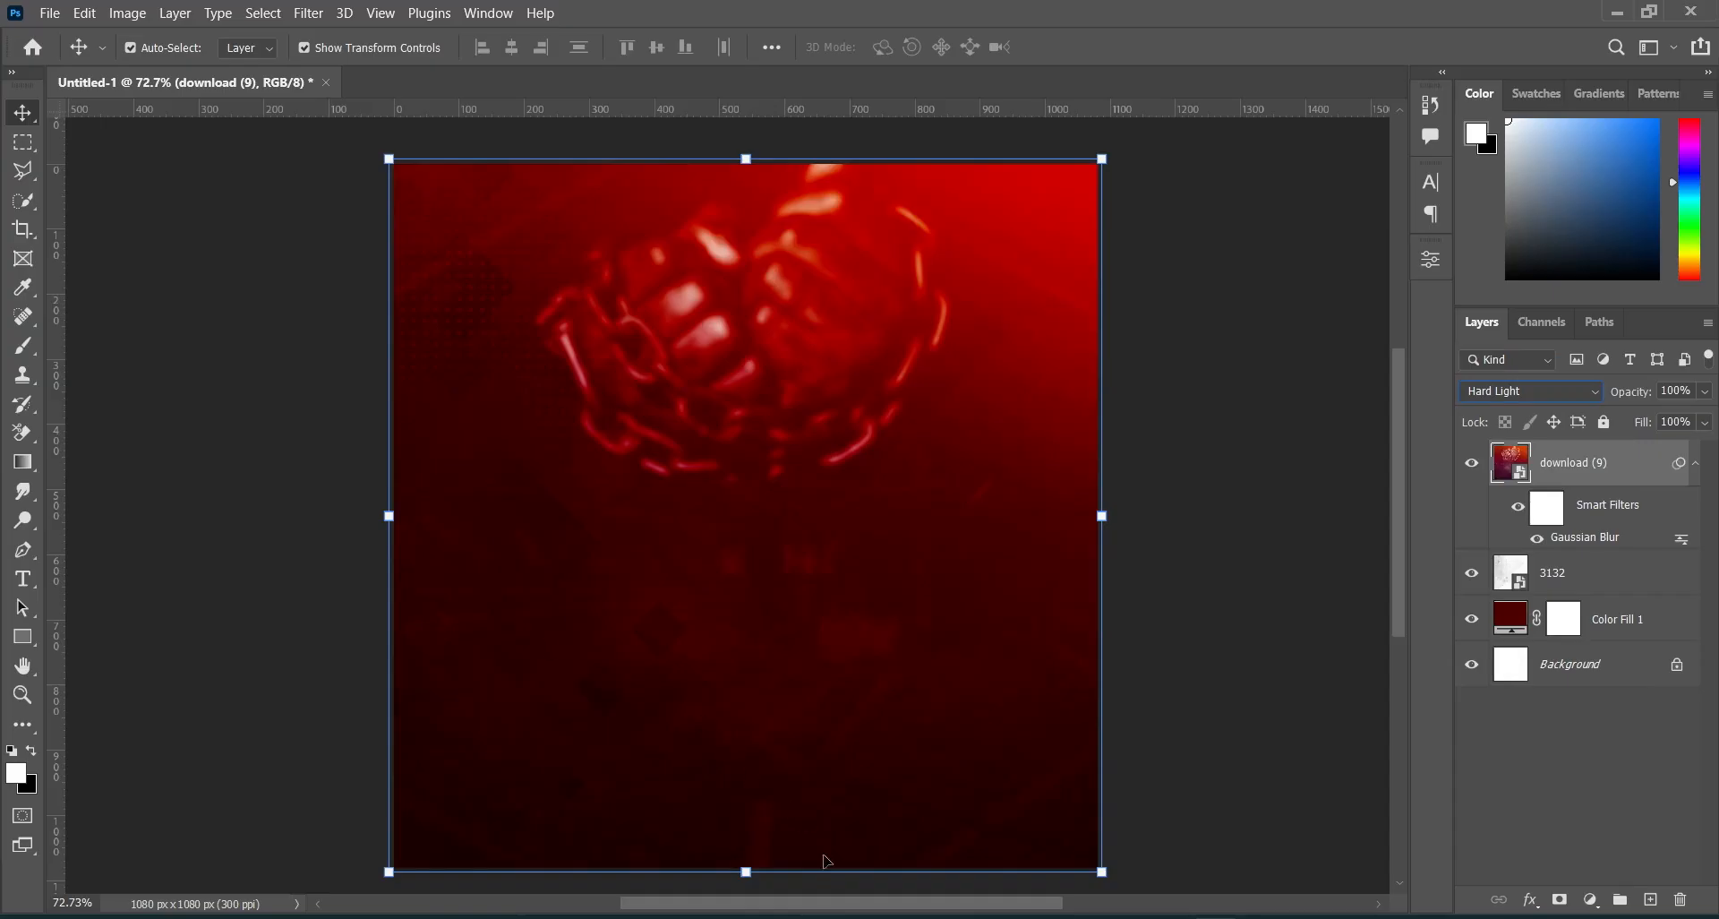
Place the torn-paper image Layer 1 from the flyer design folder along the canvas's bottom edge and deselect it.
key(alt+Tab)
click(858, 614)
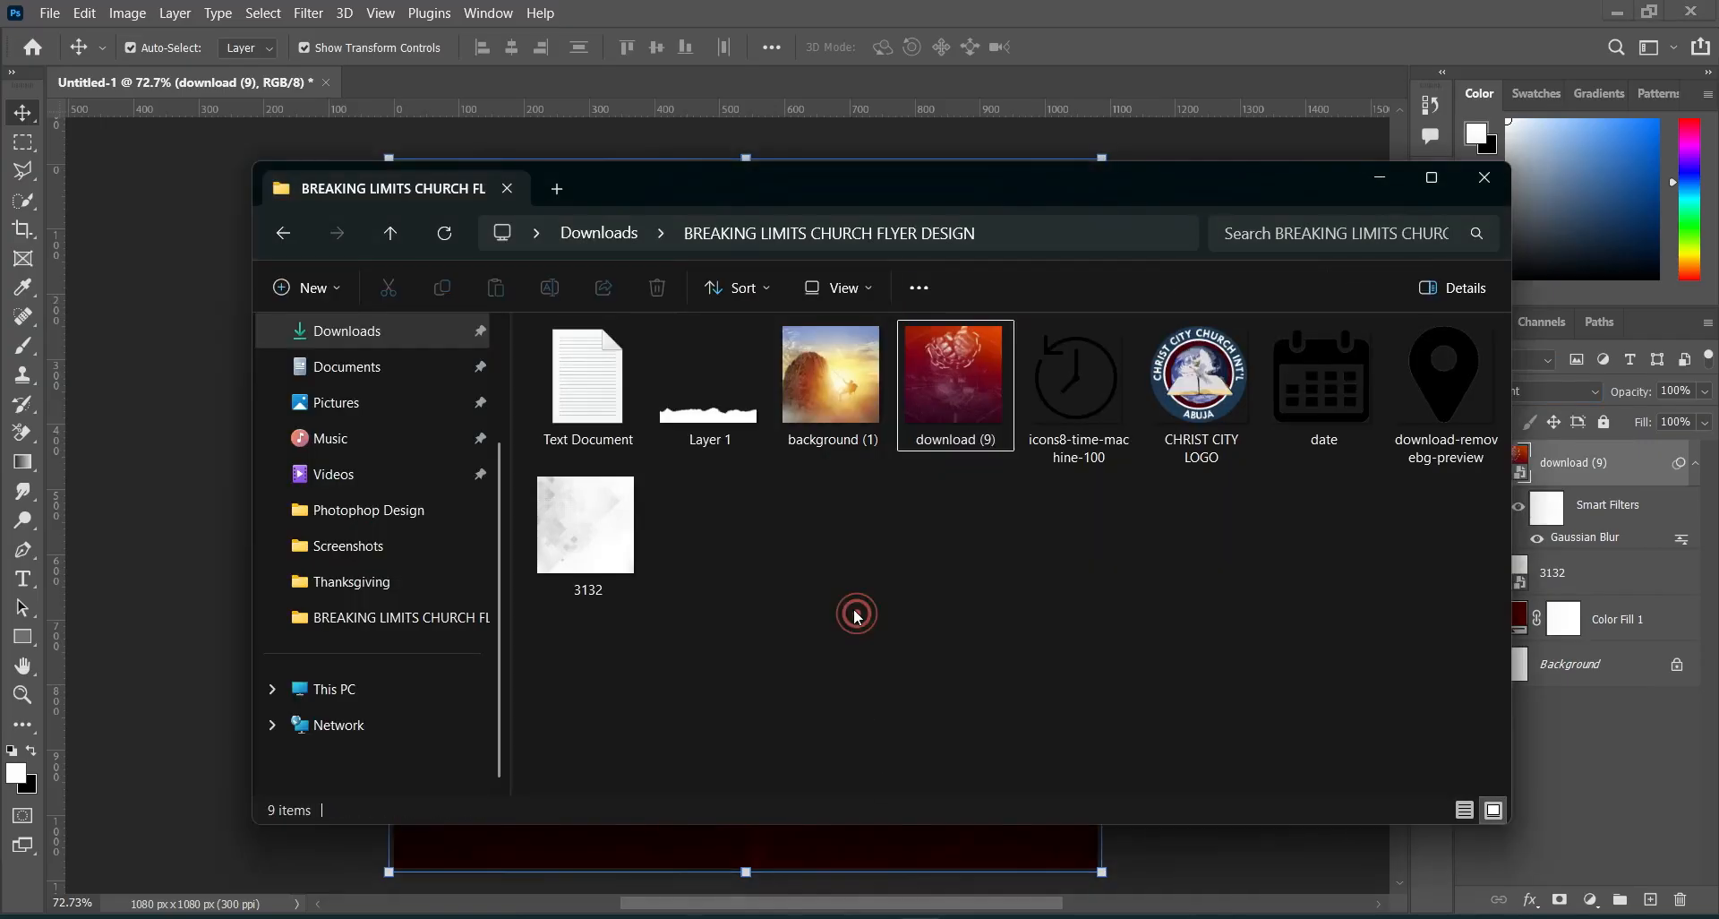
drag(696, 422, 761, 854)
click(1111, 47)
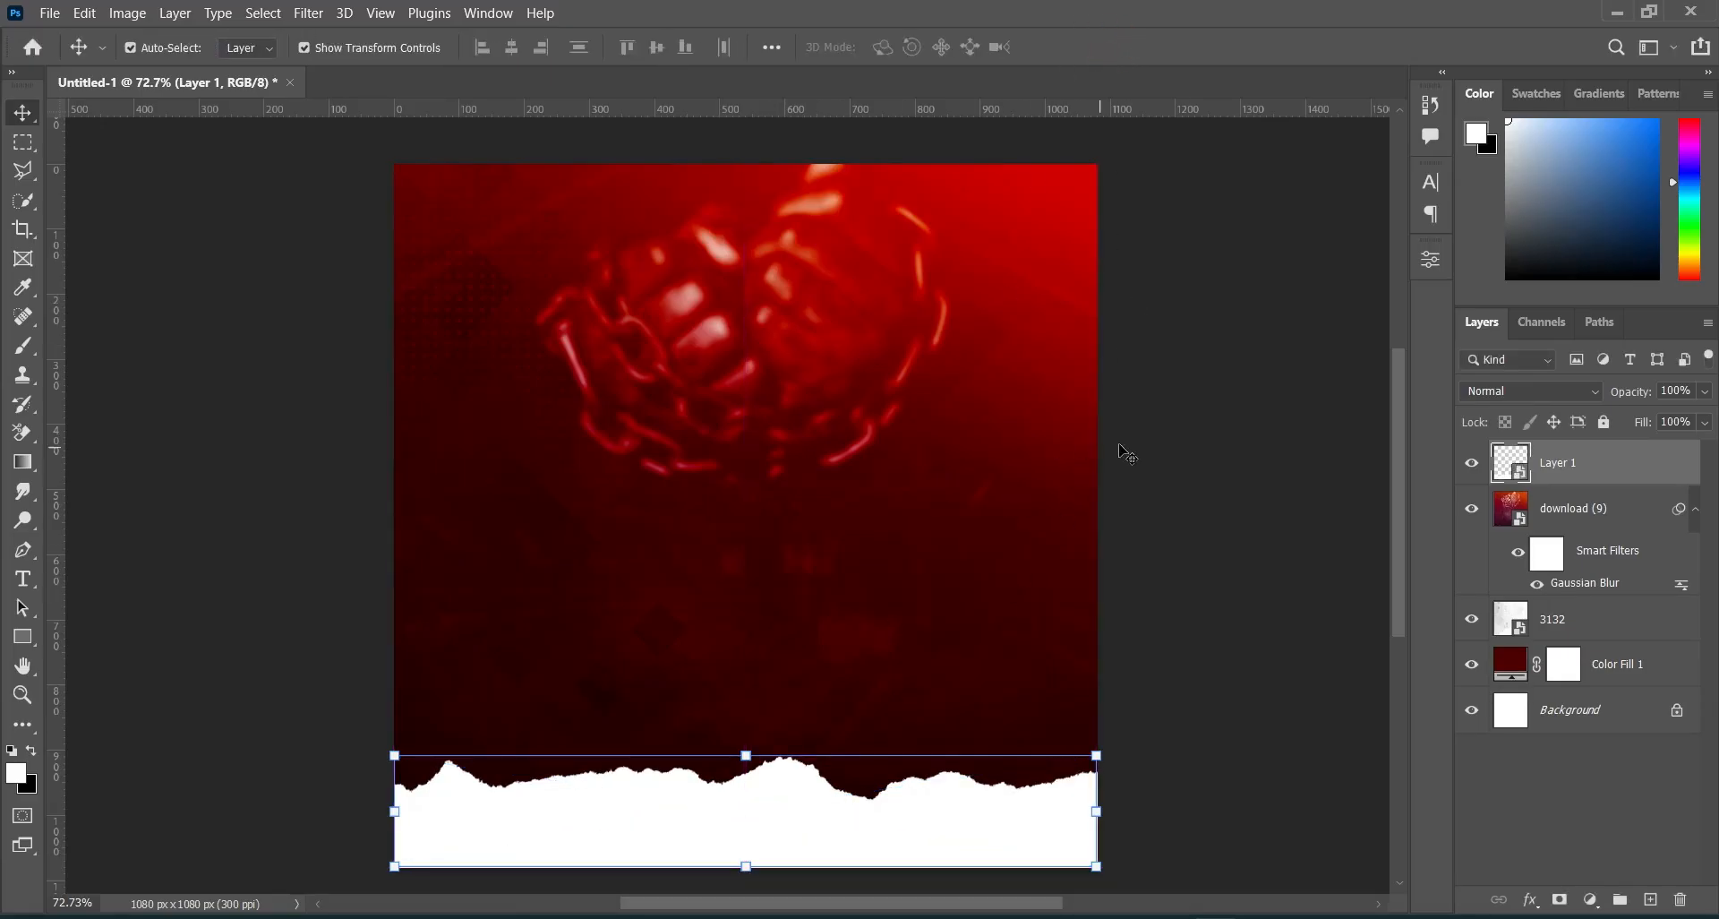
click(1139, 445)
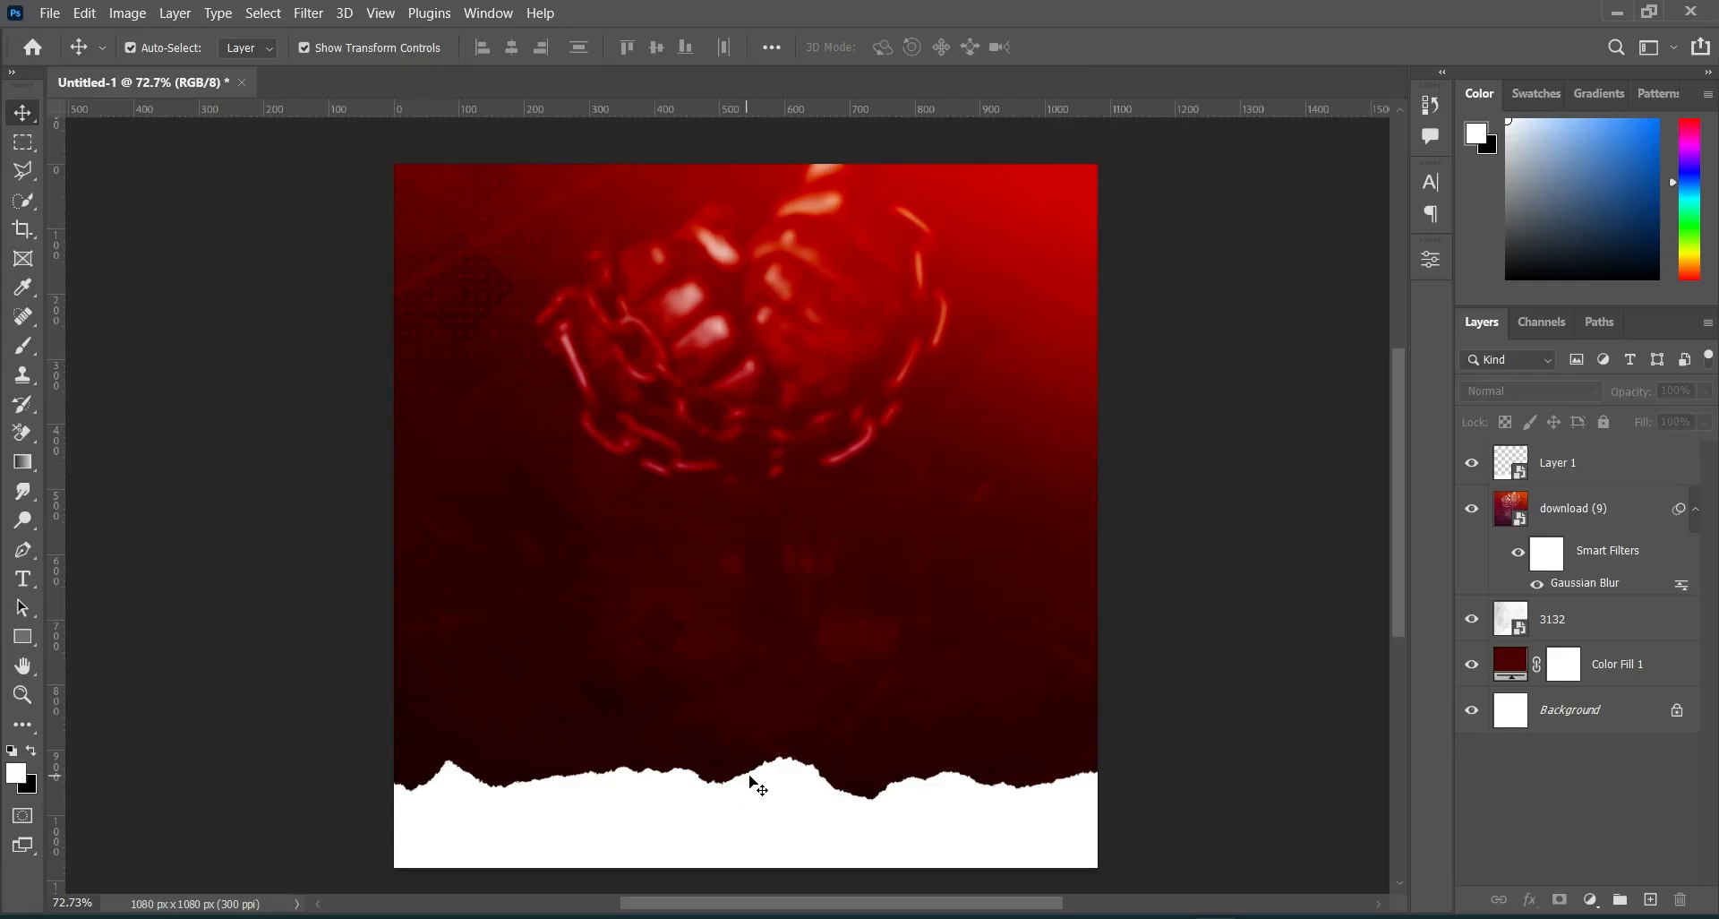
Place the rock-climber image background (1) from the flyer design folder and move its layer beneath Layer 1.
click(913, 916)
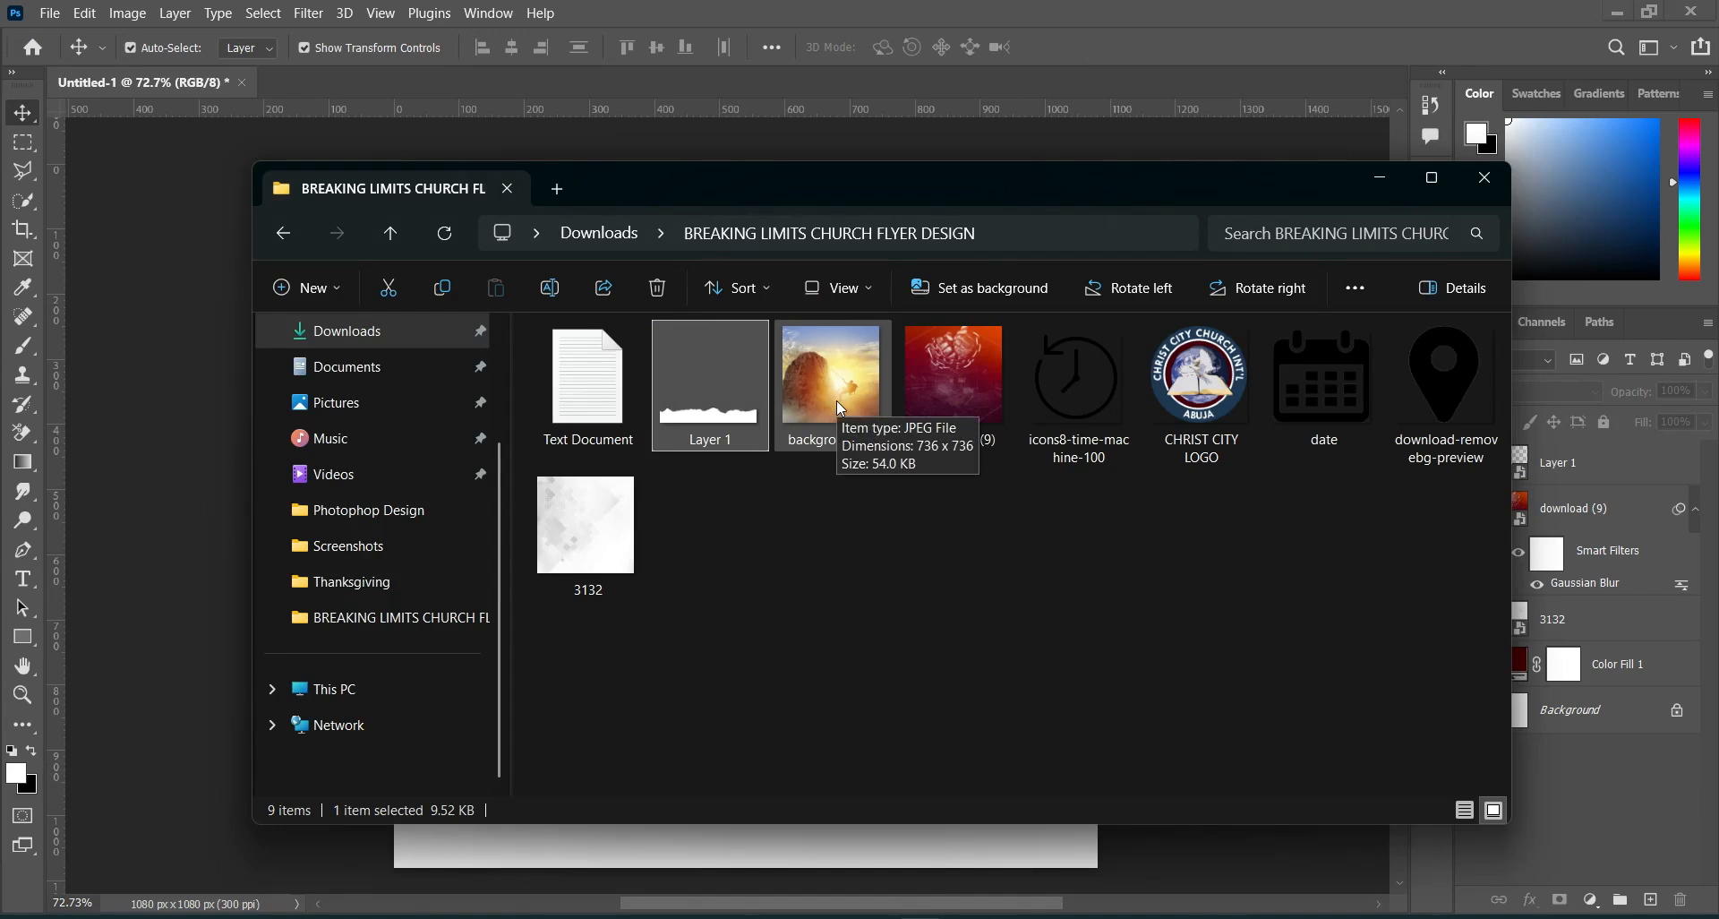
drag(836, 400, 247, 537)
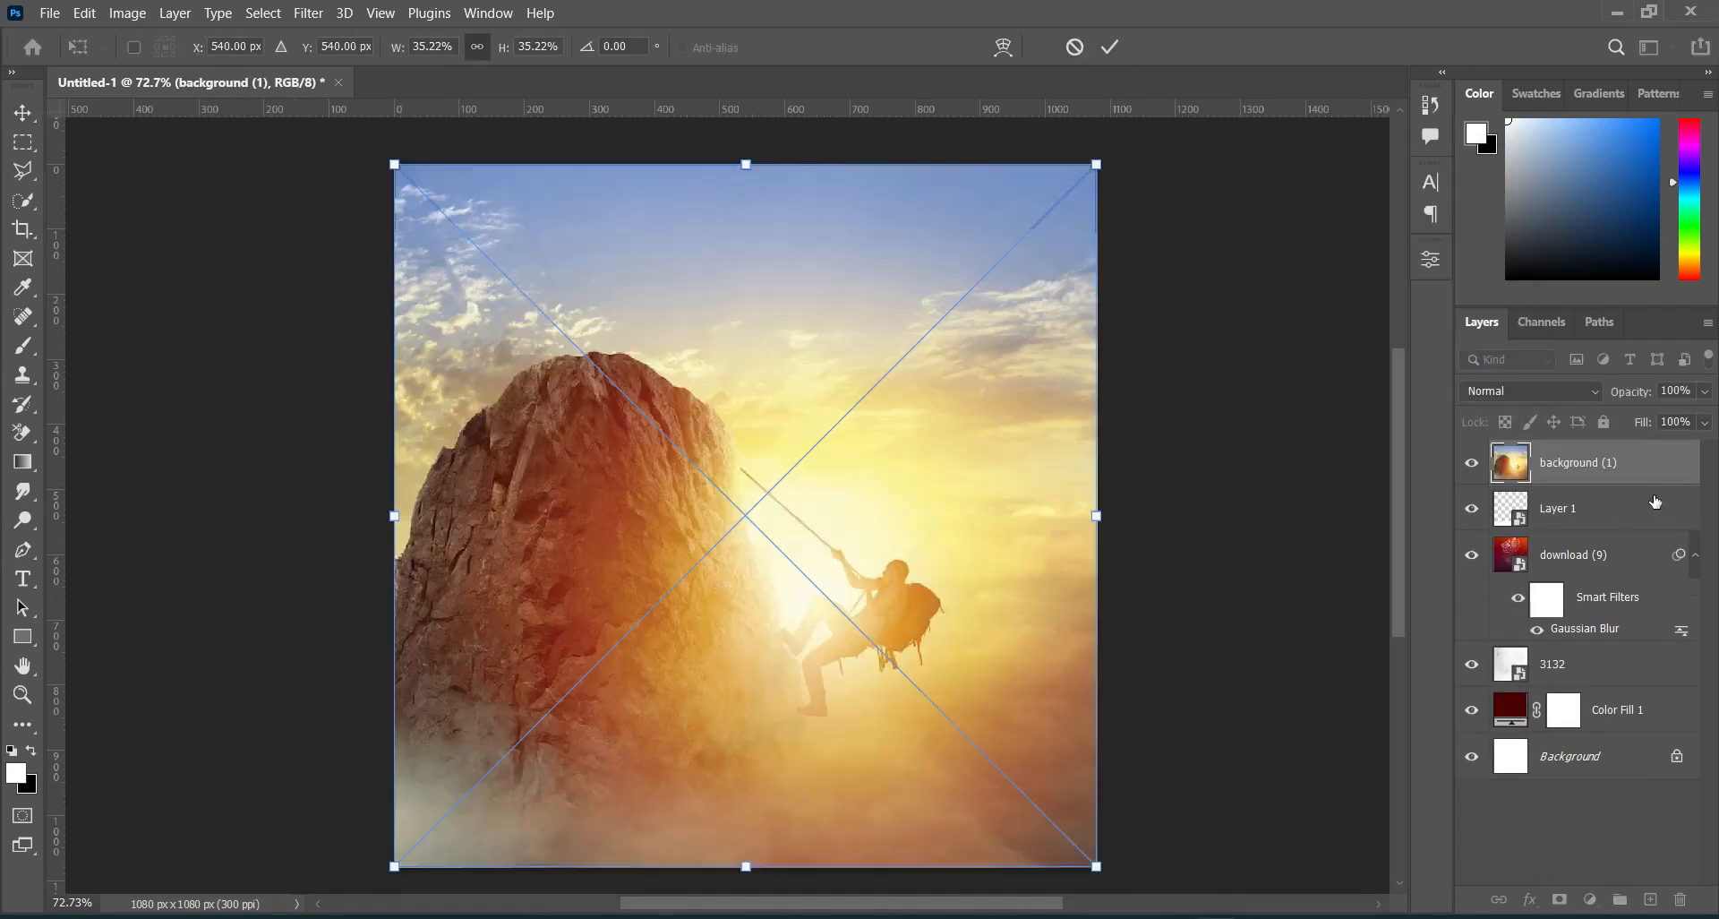
click(1693, 564)
drag(1600, 473, 1565, 515)
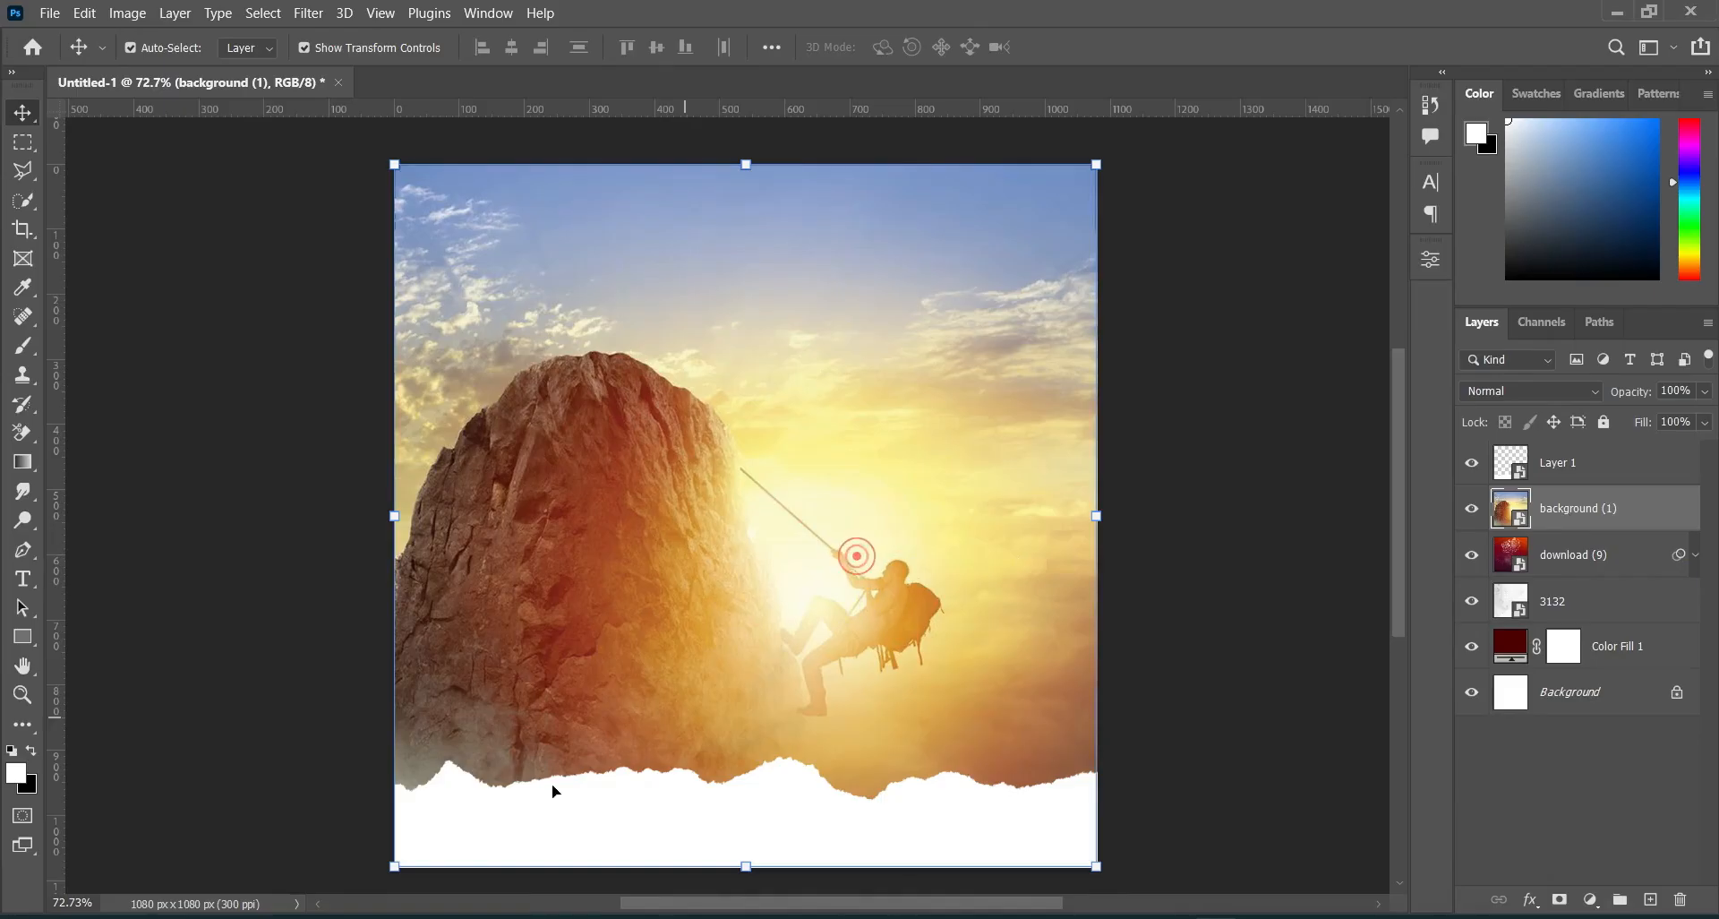
Scale the background (1) image down to about 18.7% and move it up into the canvas's upper-right corner.
drag(394, 867, 723, 537)
drag(905, 398, 905, 302)
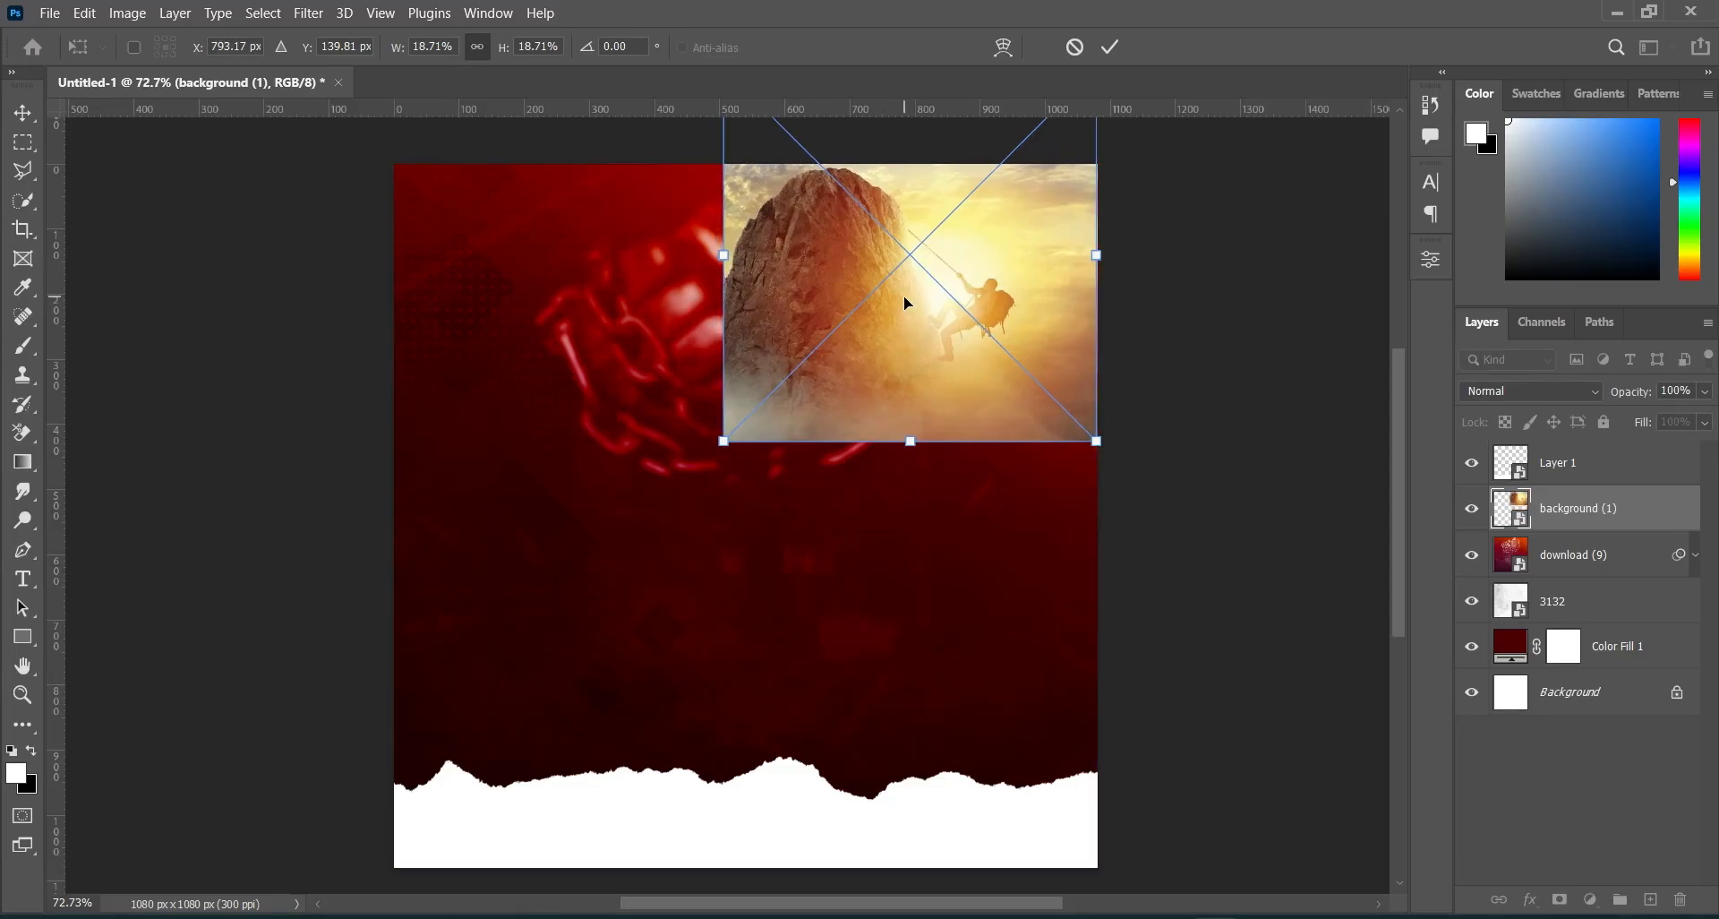
click(1110, 48)
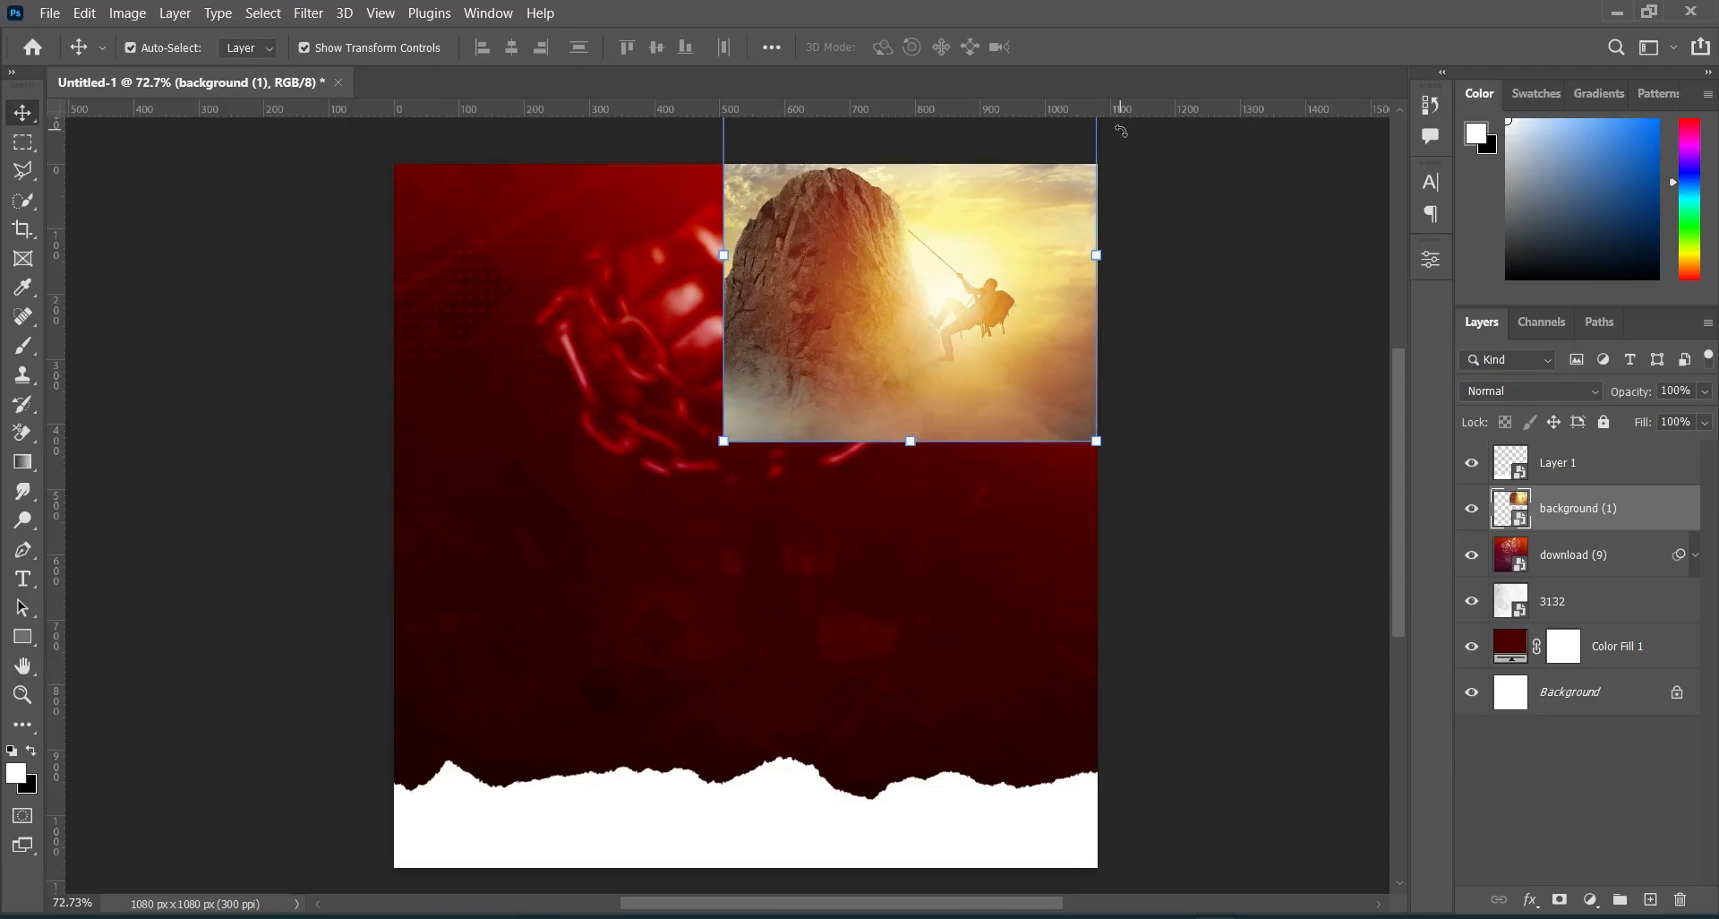
Set the background (1) layer's blend mode to Hard Light and add a layer mask to it.
click(1540, 386)
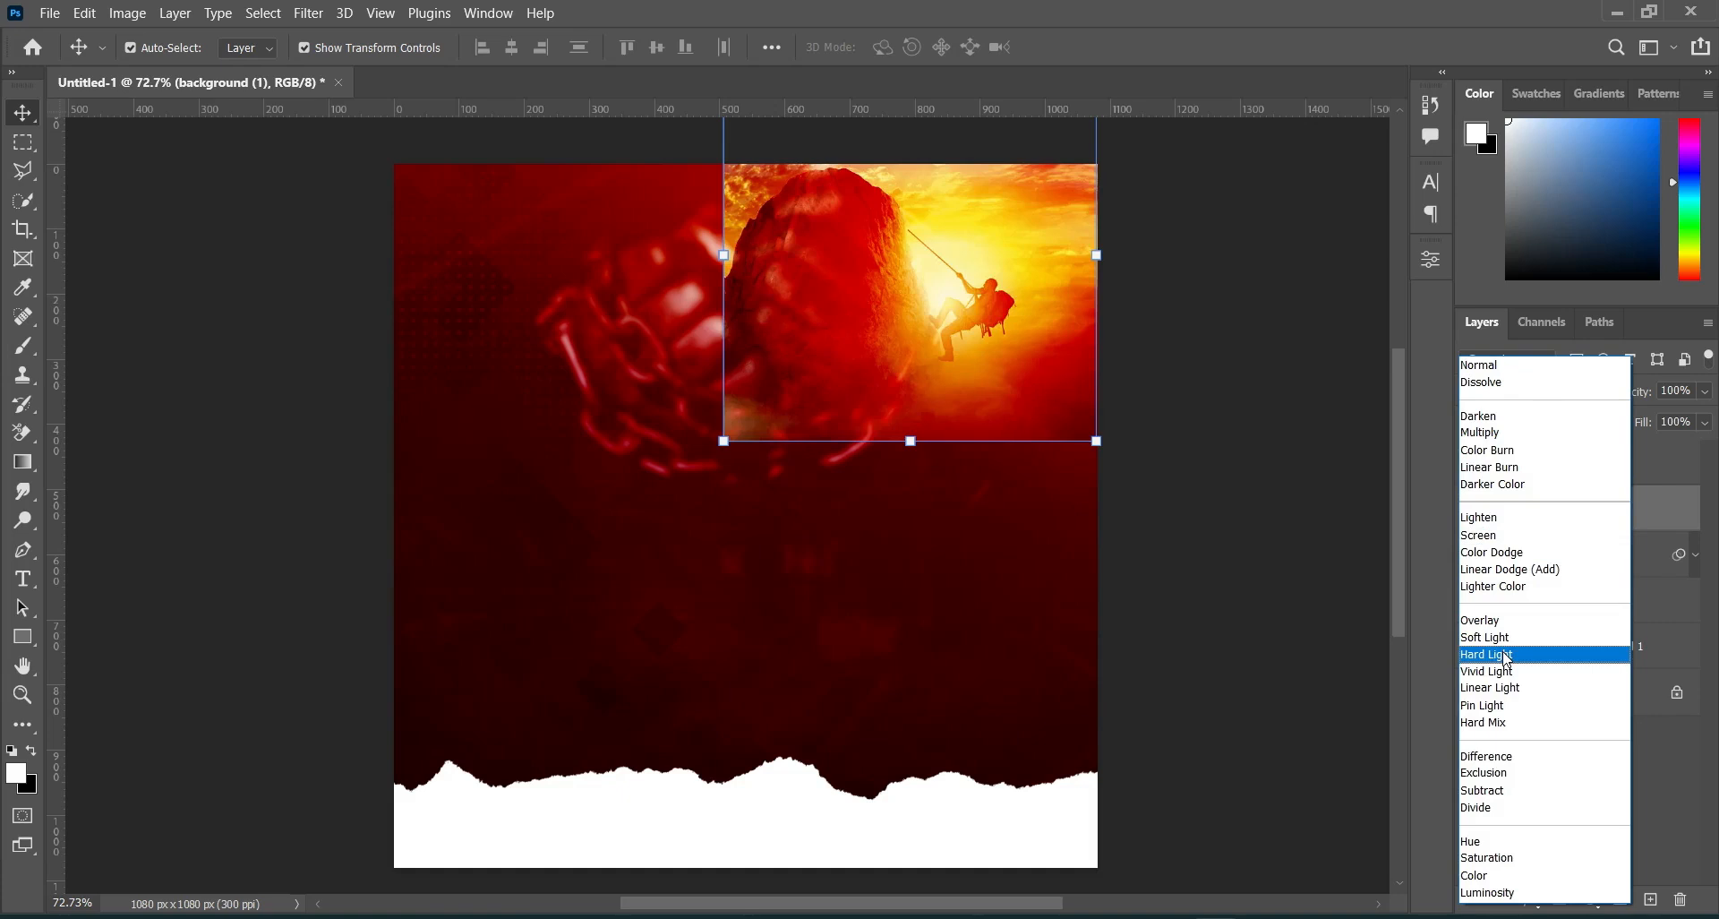
click(1506, 658)
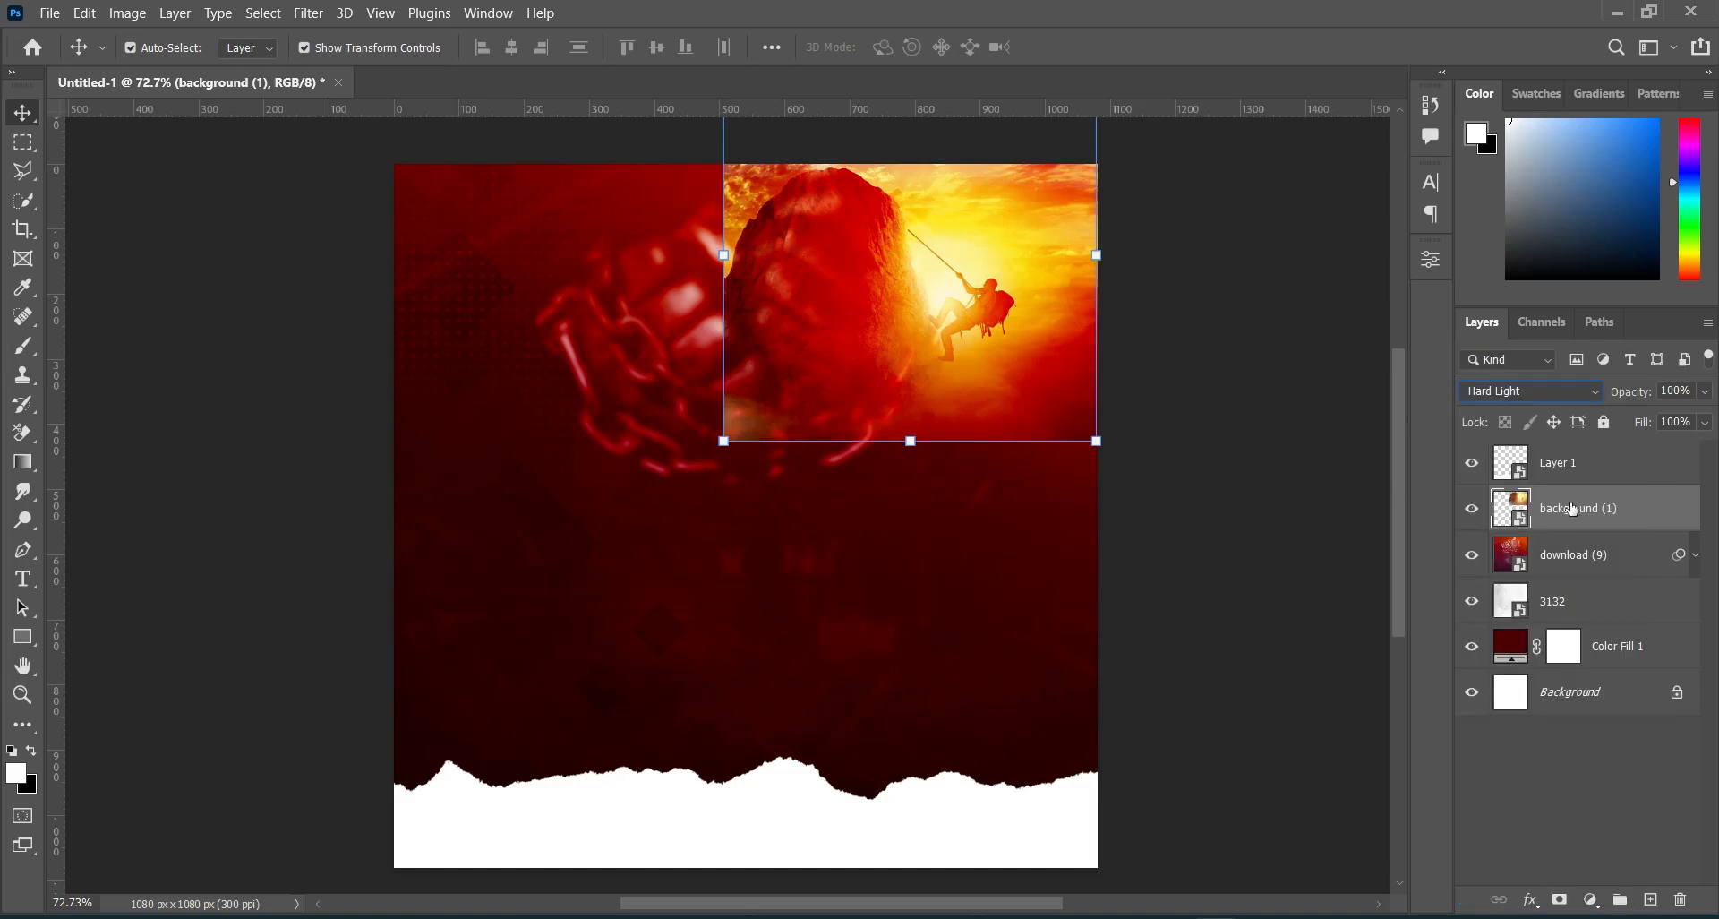
click(1558, 900)
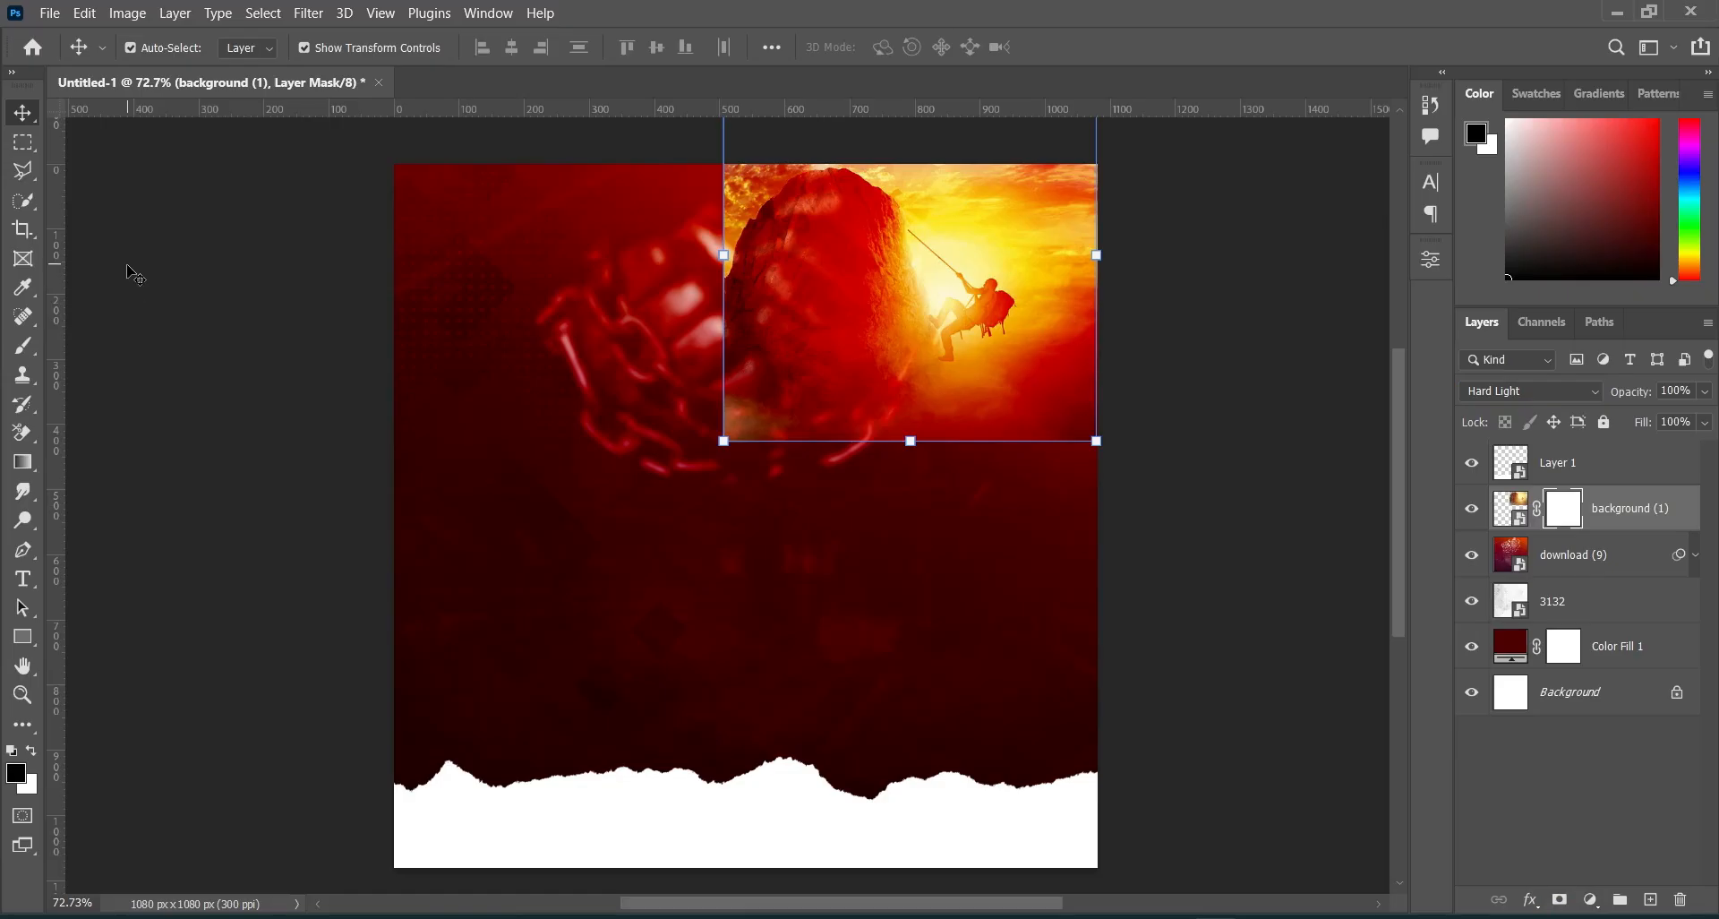
Fade the bottom, left and right edges of the background (1) image with black-to-transparent gradients on its mask, then deselect the layer.
click(31, 465)
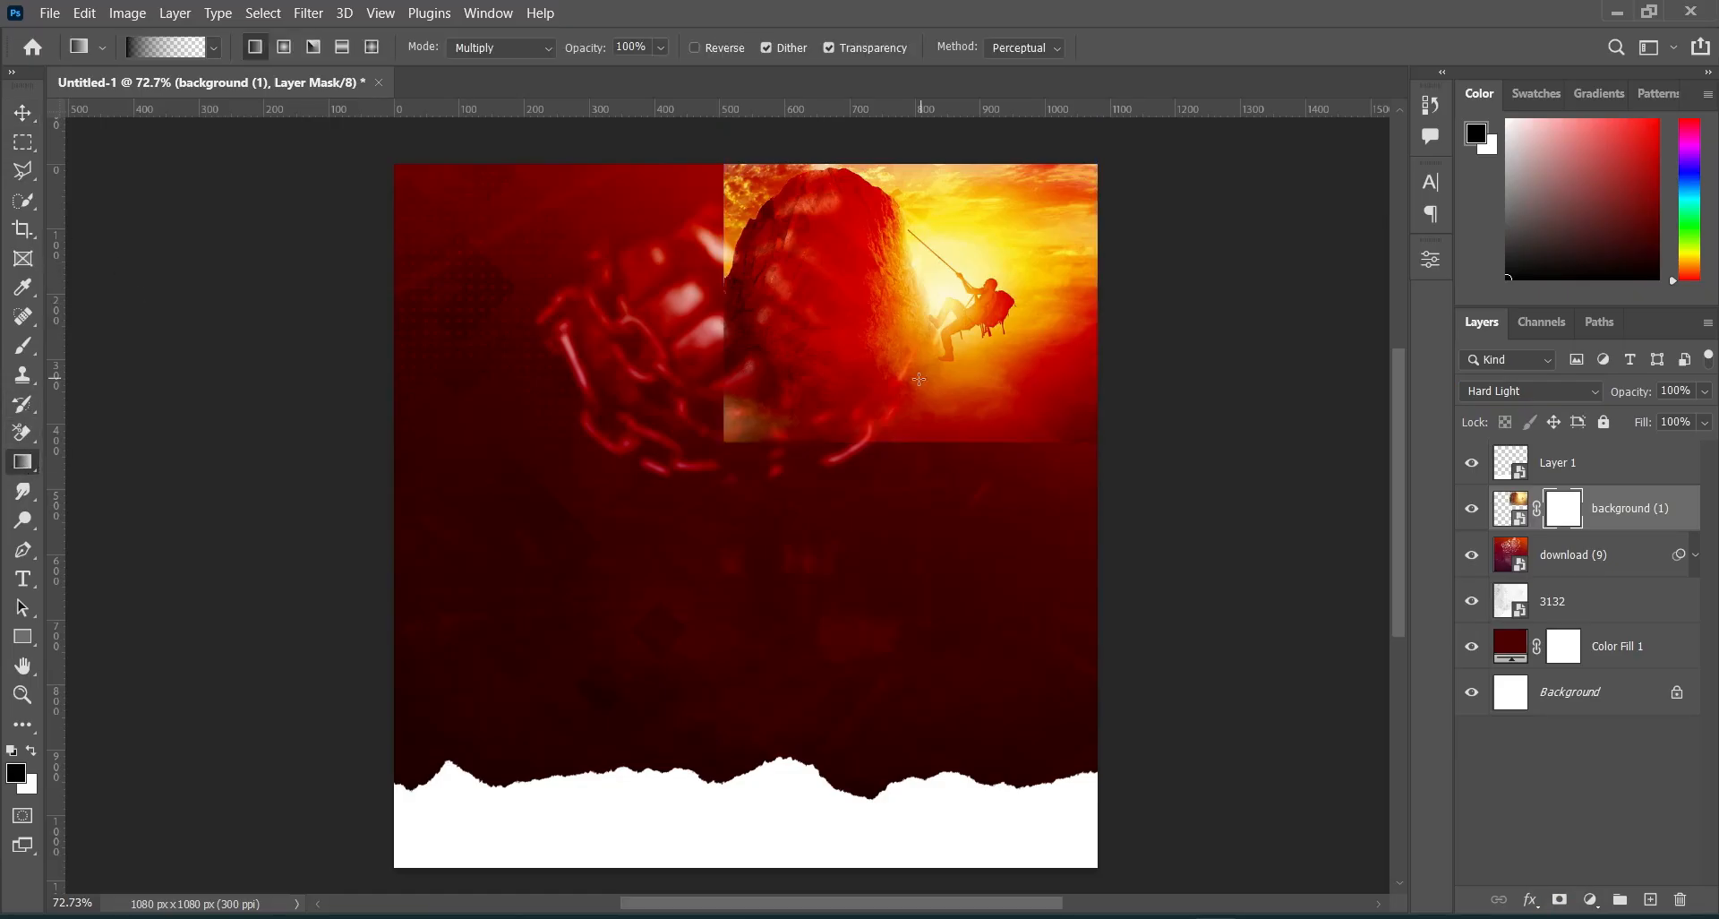
drag(899, 458, 899, 385)
drag(904, 473, 898, 385)
drag(703, 317, 797, 317)
drag(724, 319, 856, 314)
drag(725, 316, 819, 312)
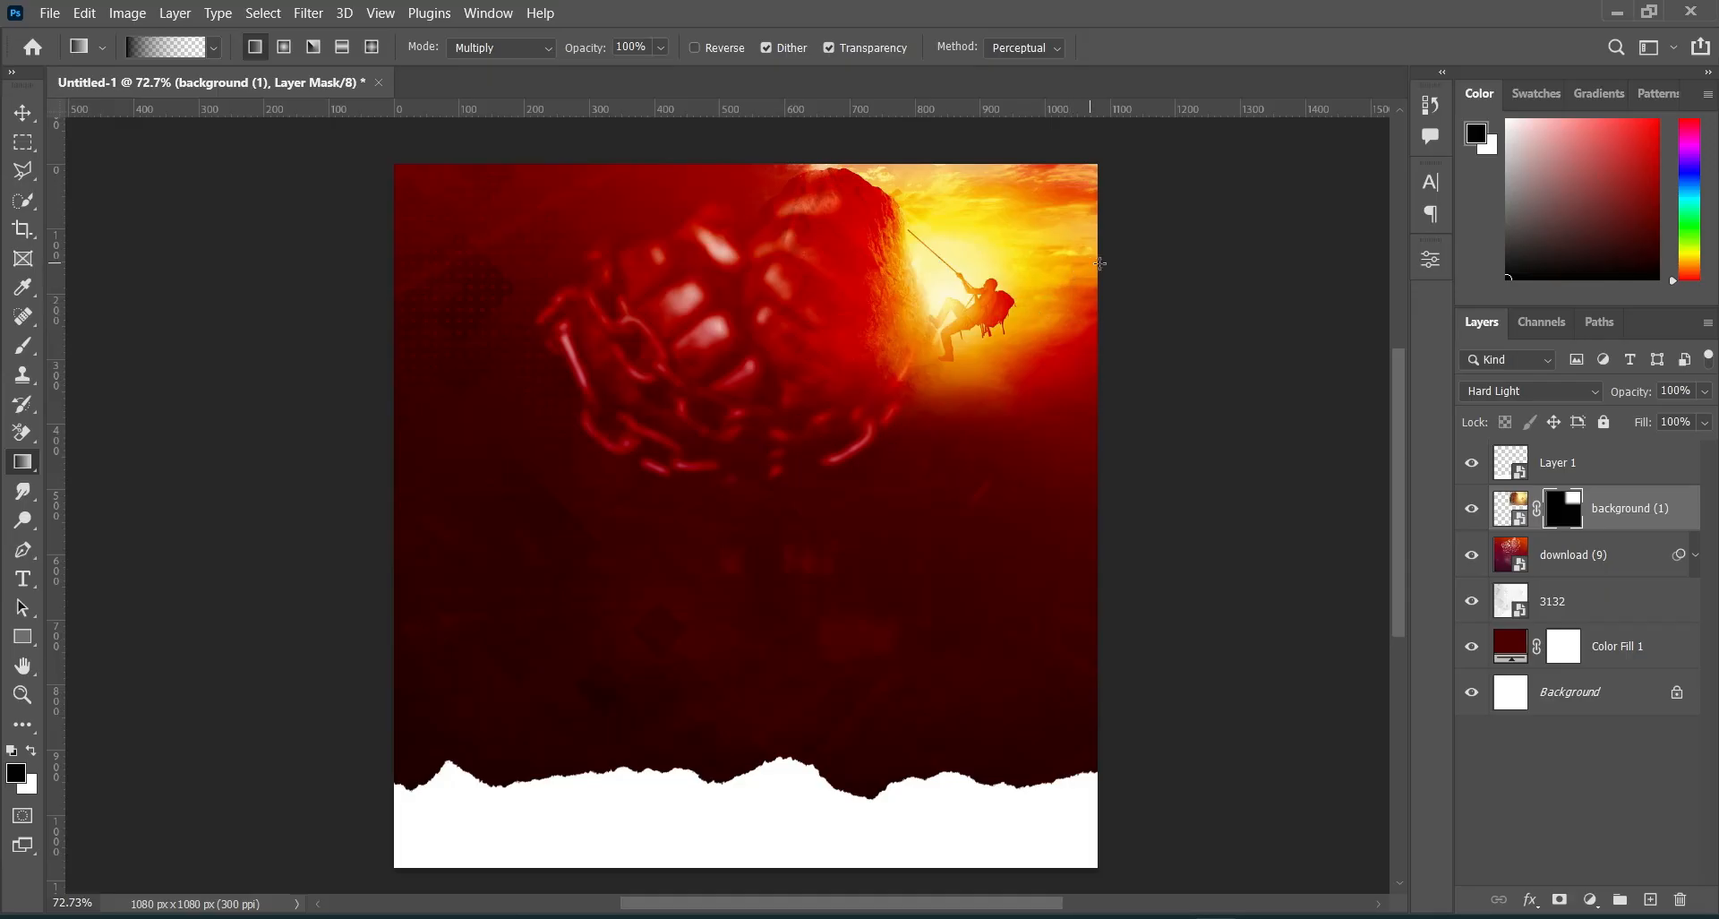
drag(1122, 259, 1037, 259)
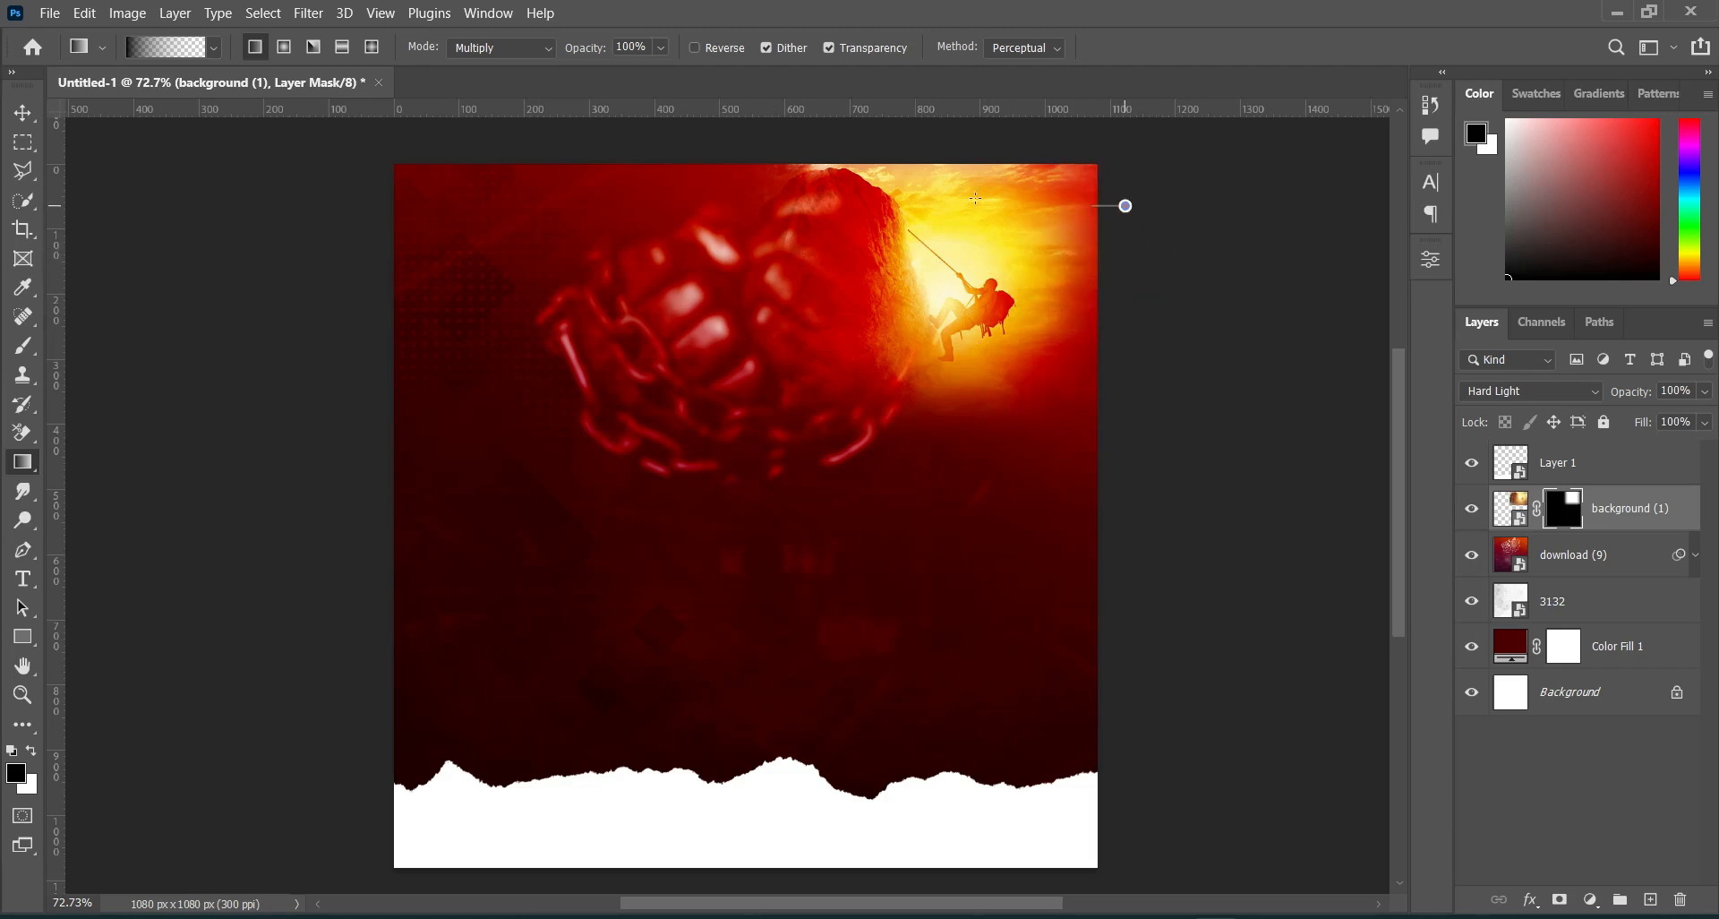
drag(1124, 206, 1019, 203)
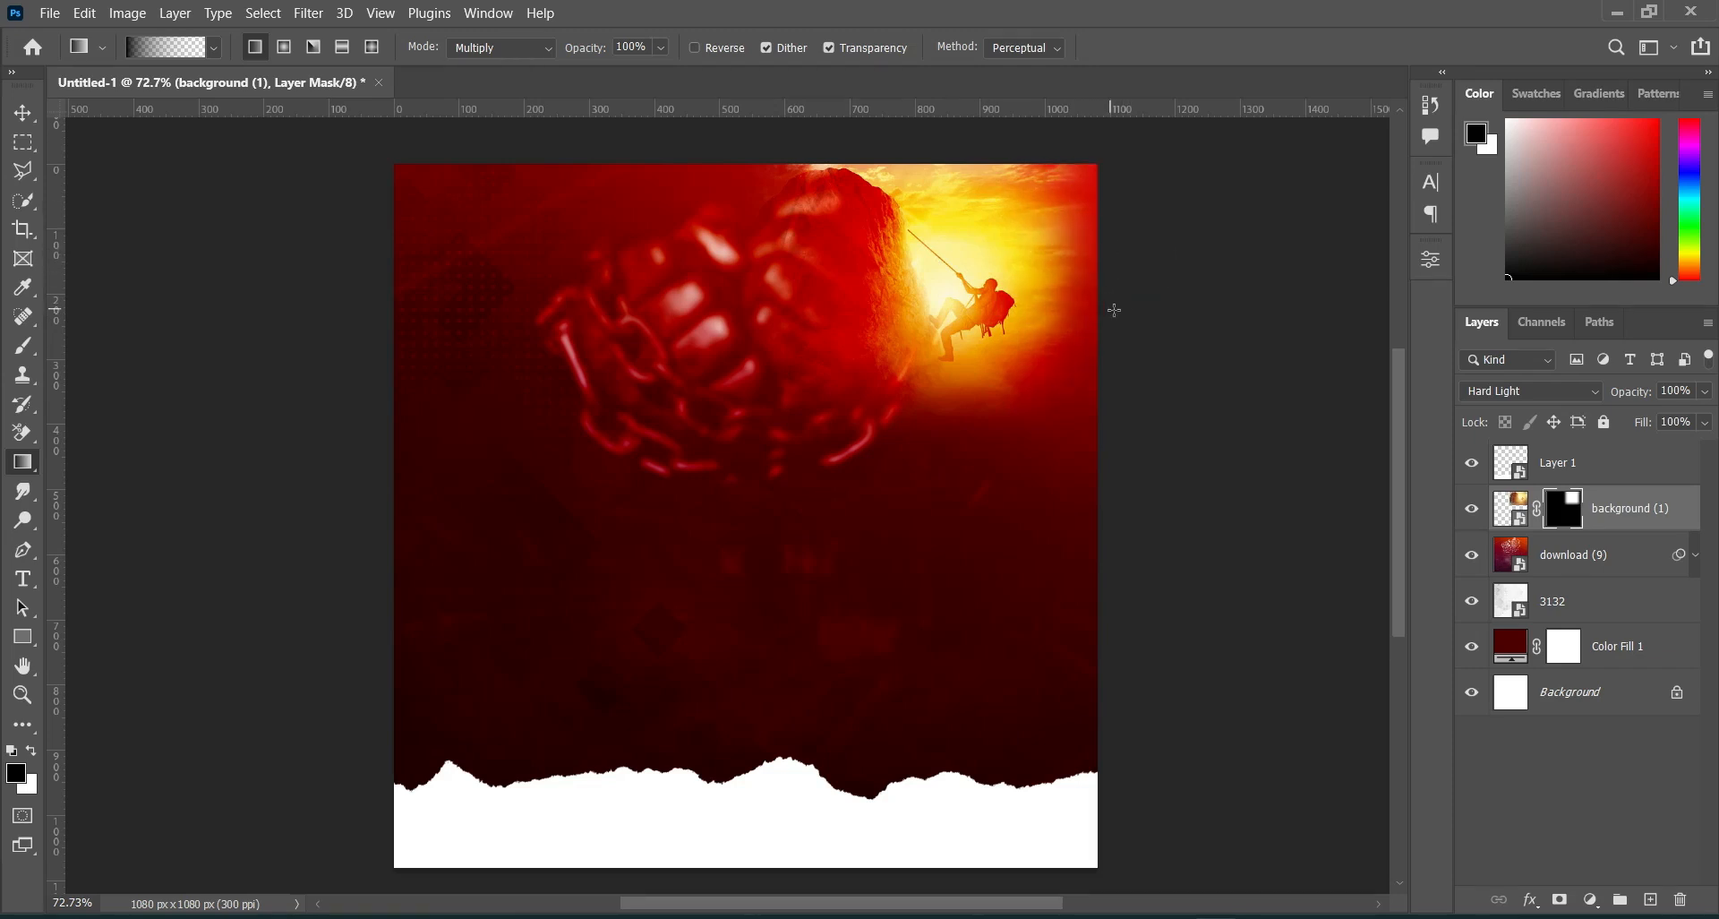
click(25, 113)
click(141, 199)
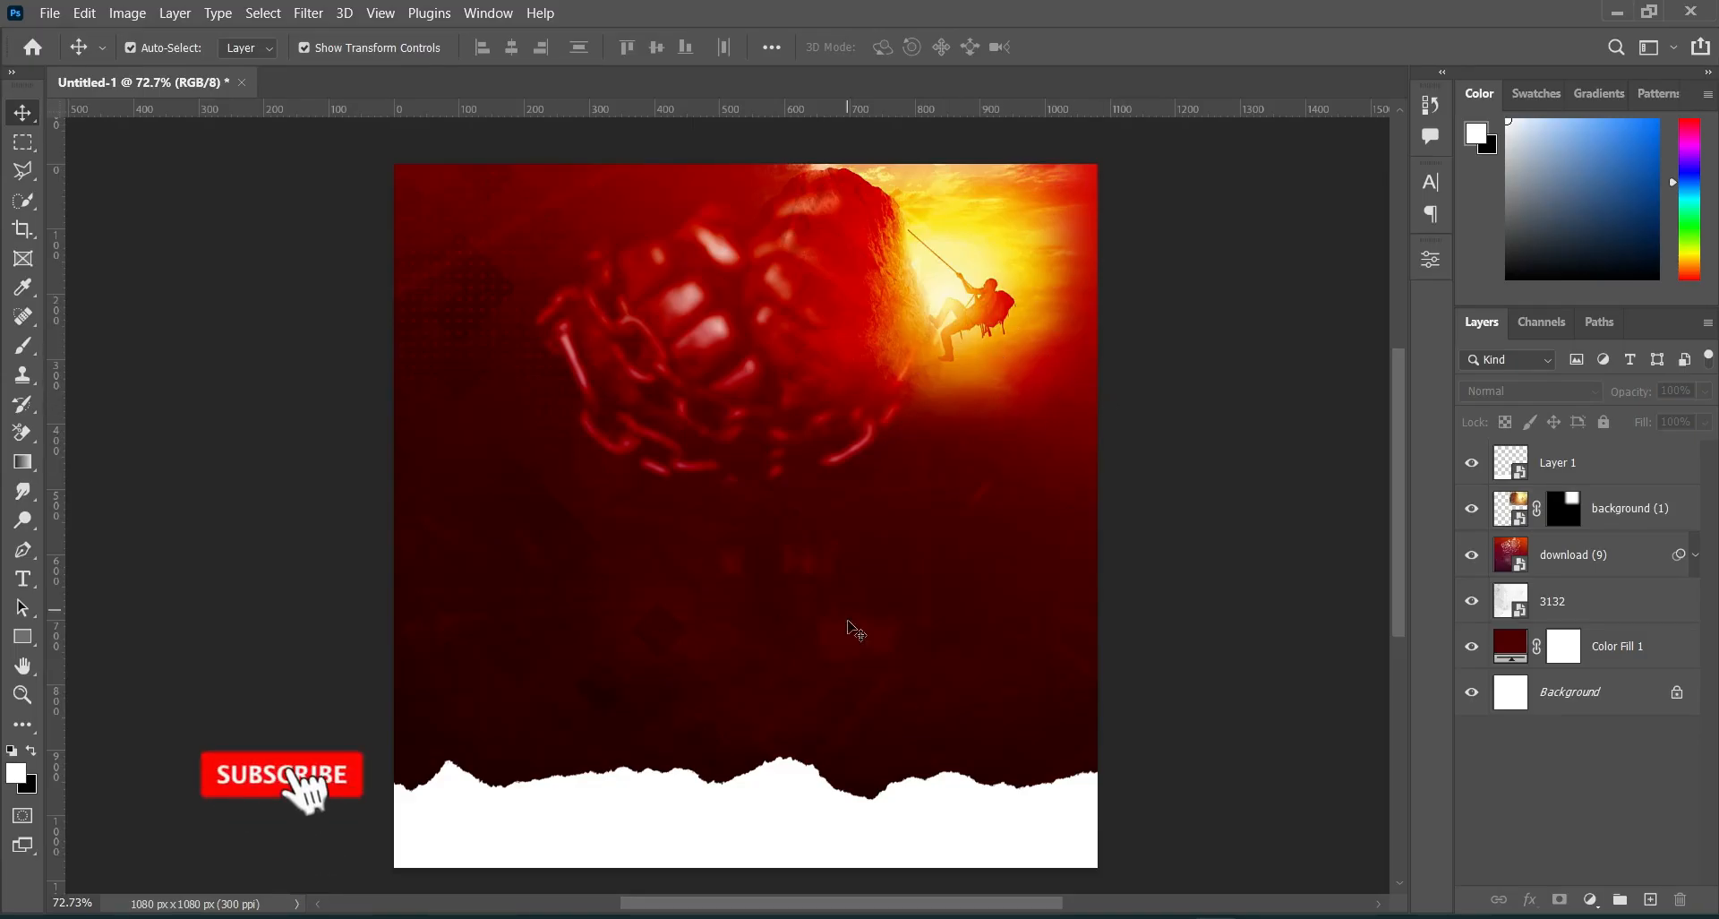
Place the CHRIST CITY LOGO image, scale it to about 10.76% and position it near the canvas's top, left of centre.
click(961, 910)
click(1117, 700)
drag(1200, 394, 180, 537)
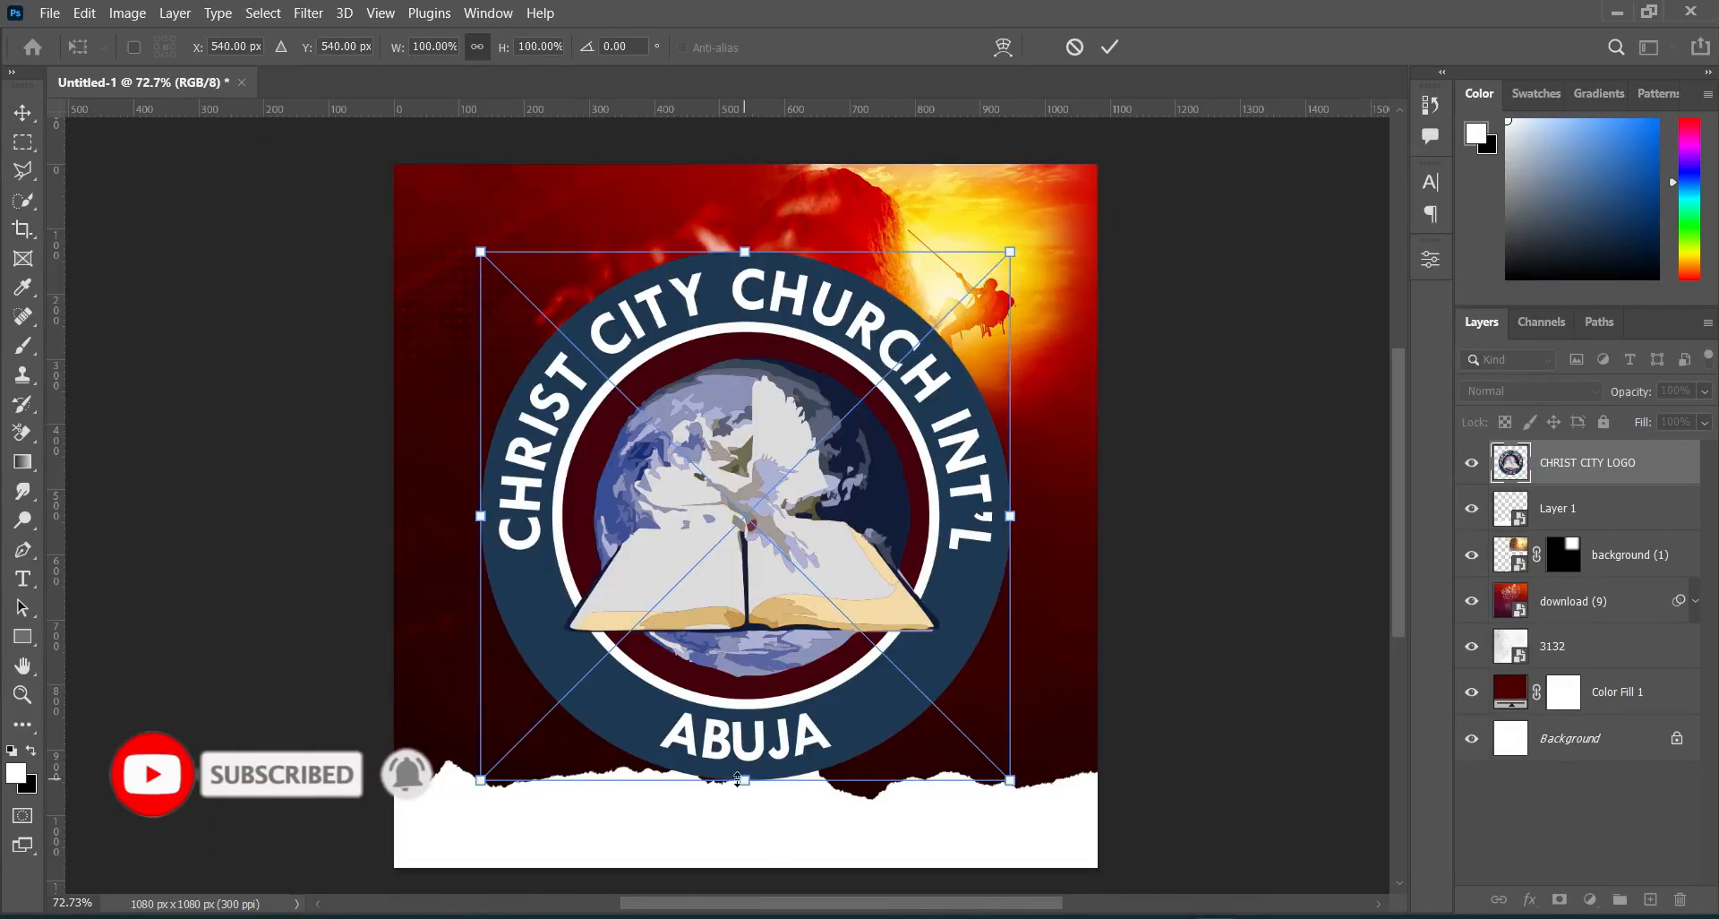
drag(742, 779, 659, 232)
click(1111, 49)
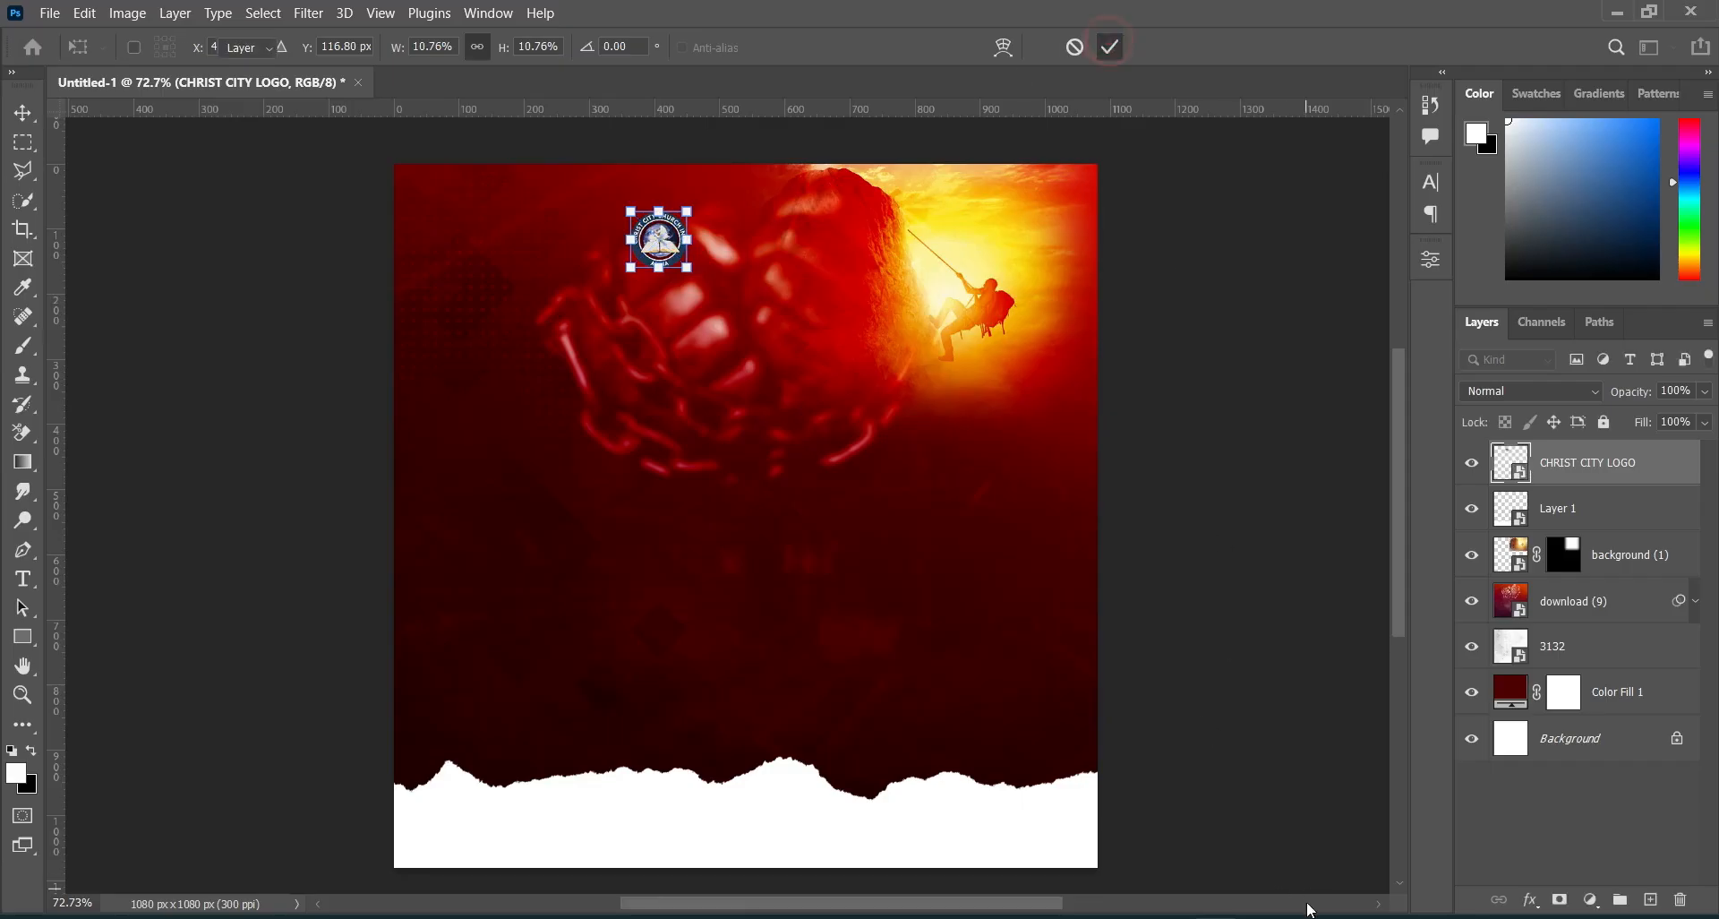
Copy the heading "CHRIST CITY CHURCH INT'L MINISTRY" from Text Document.txt and add it to the flyer as a three-line text layer.
click(1218, 916)
drag(258, 393, 386, 434)
key(ctrl+c)
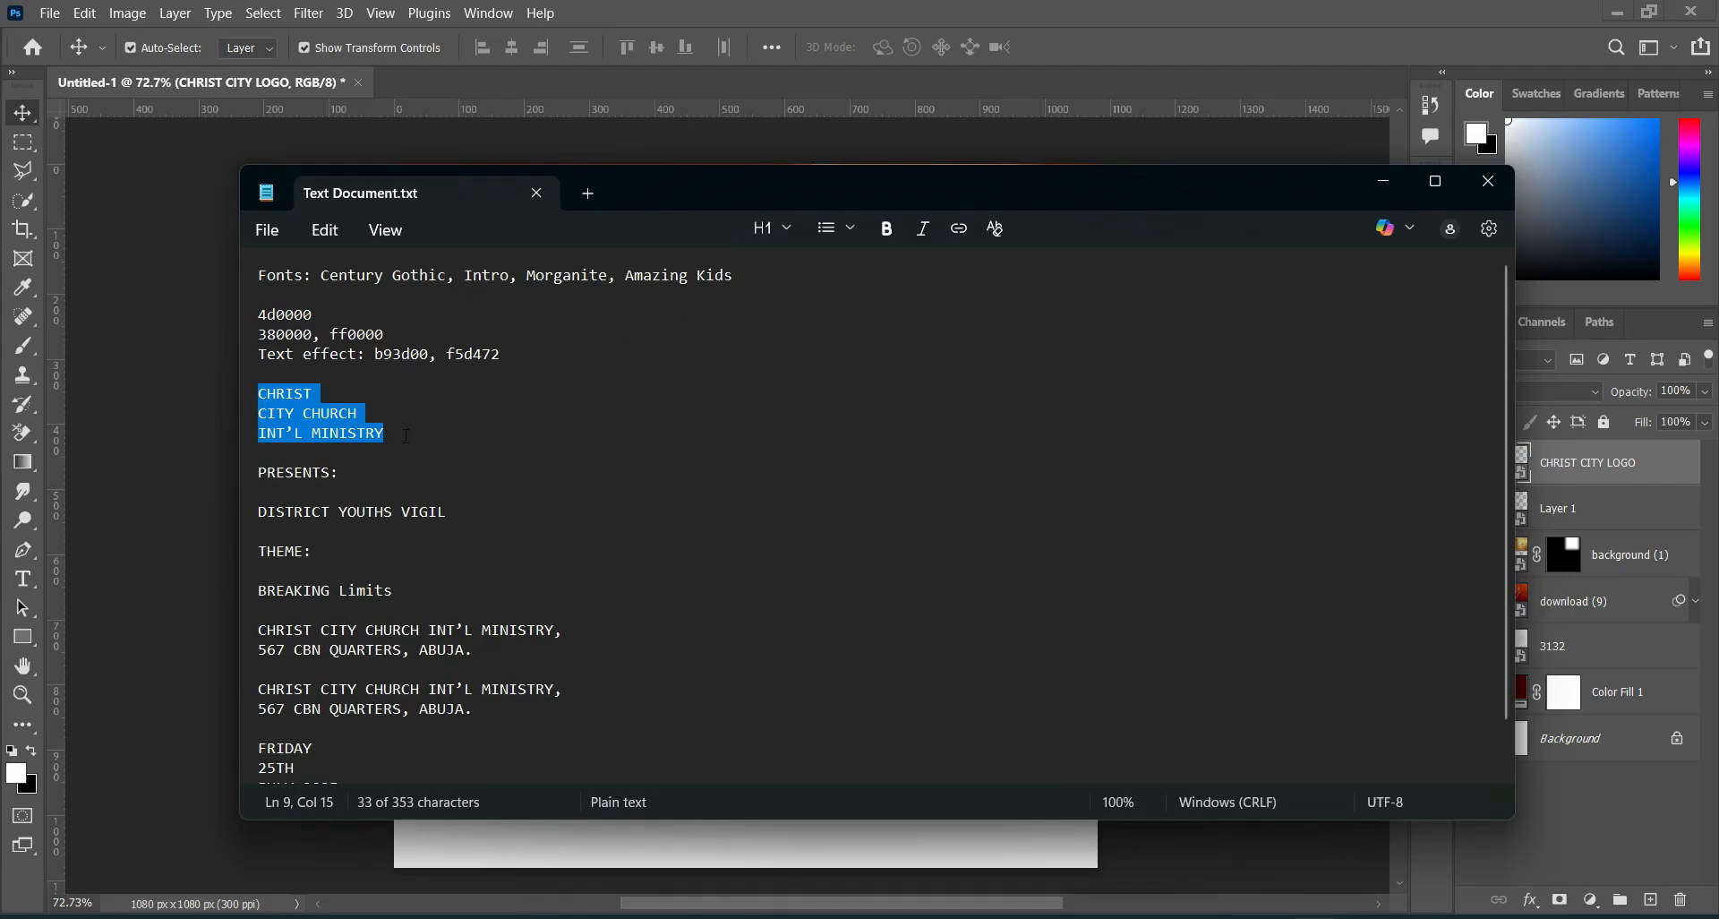
click(1383, 187)
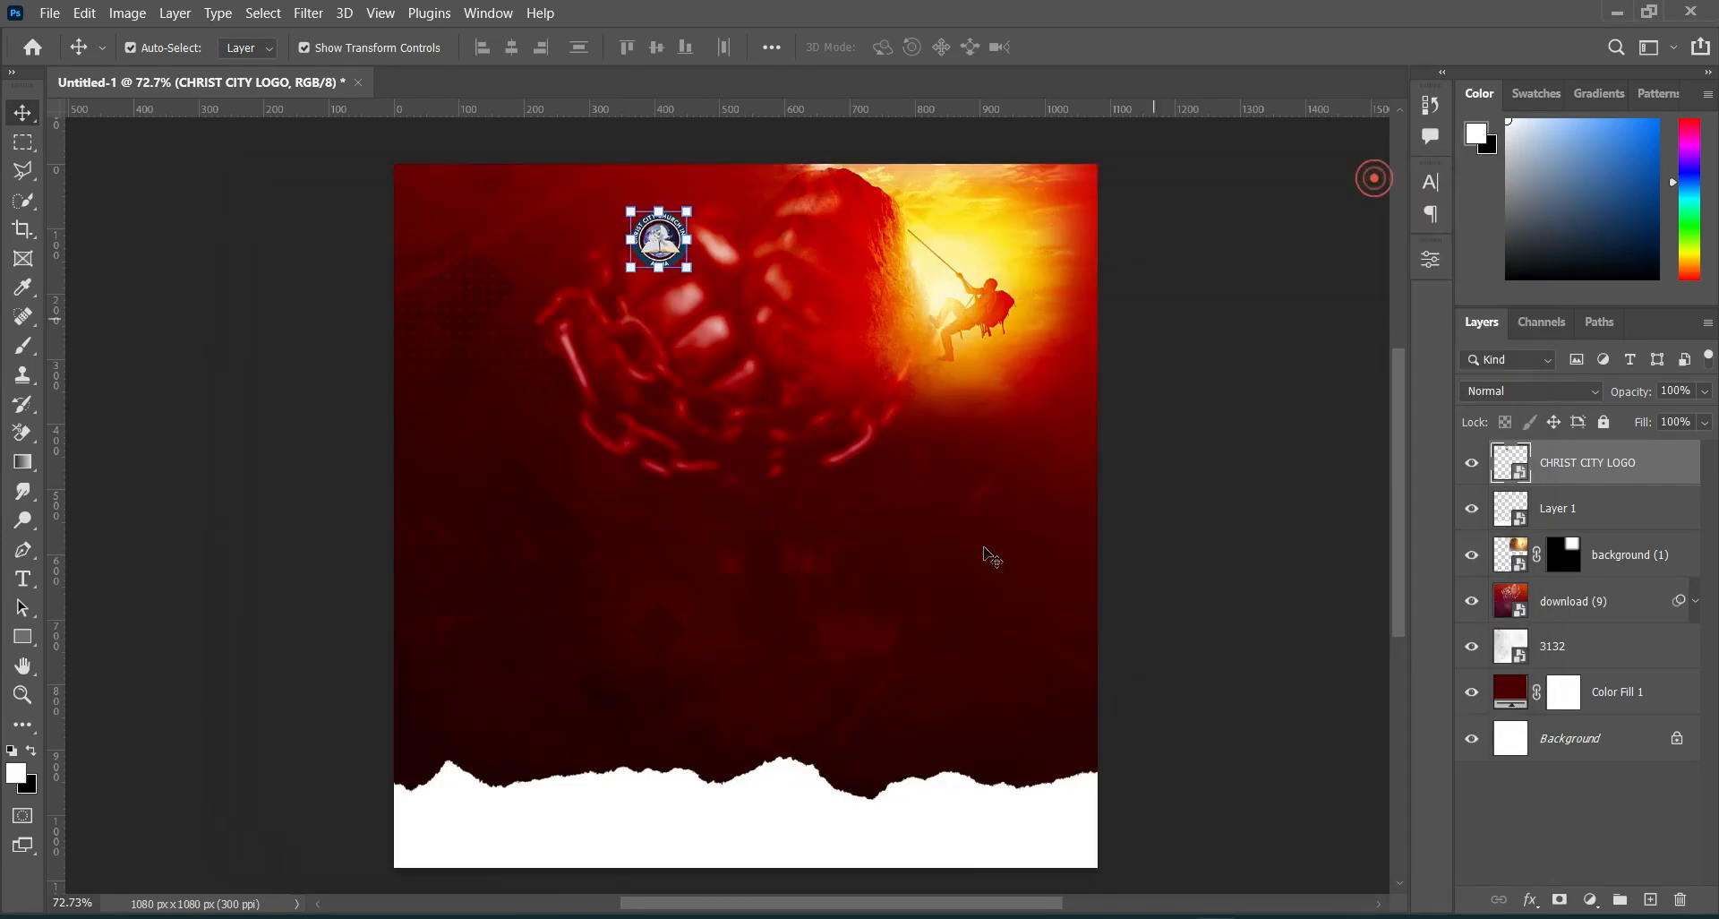
click(27, 575)
click(528, 435)
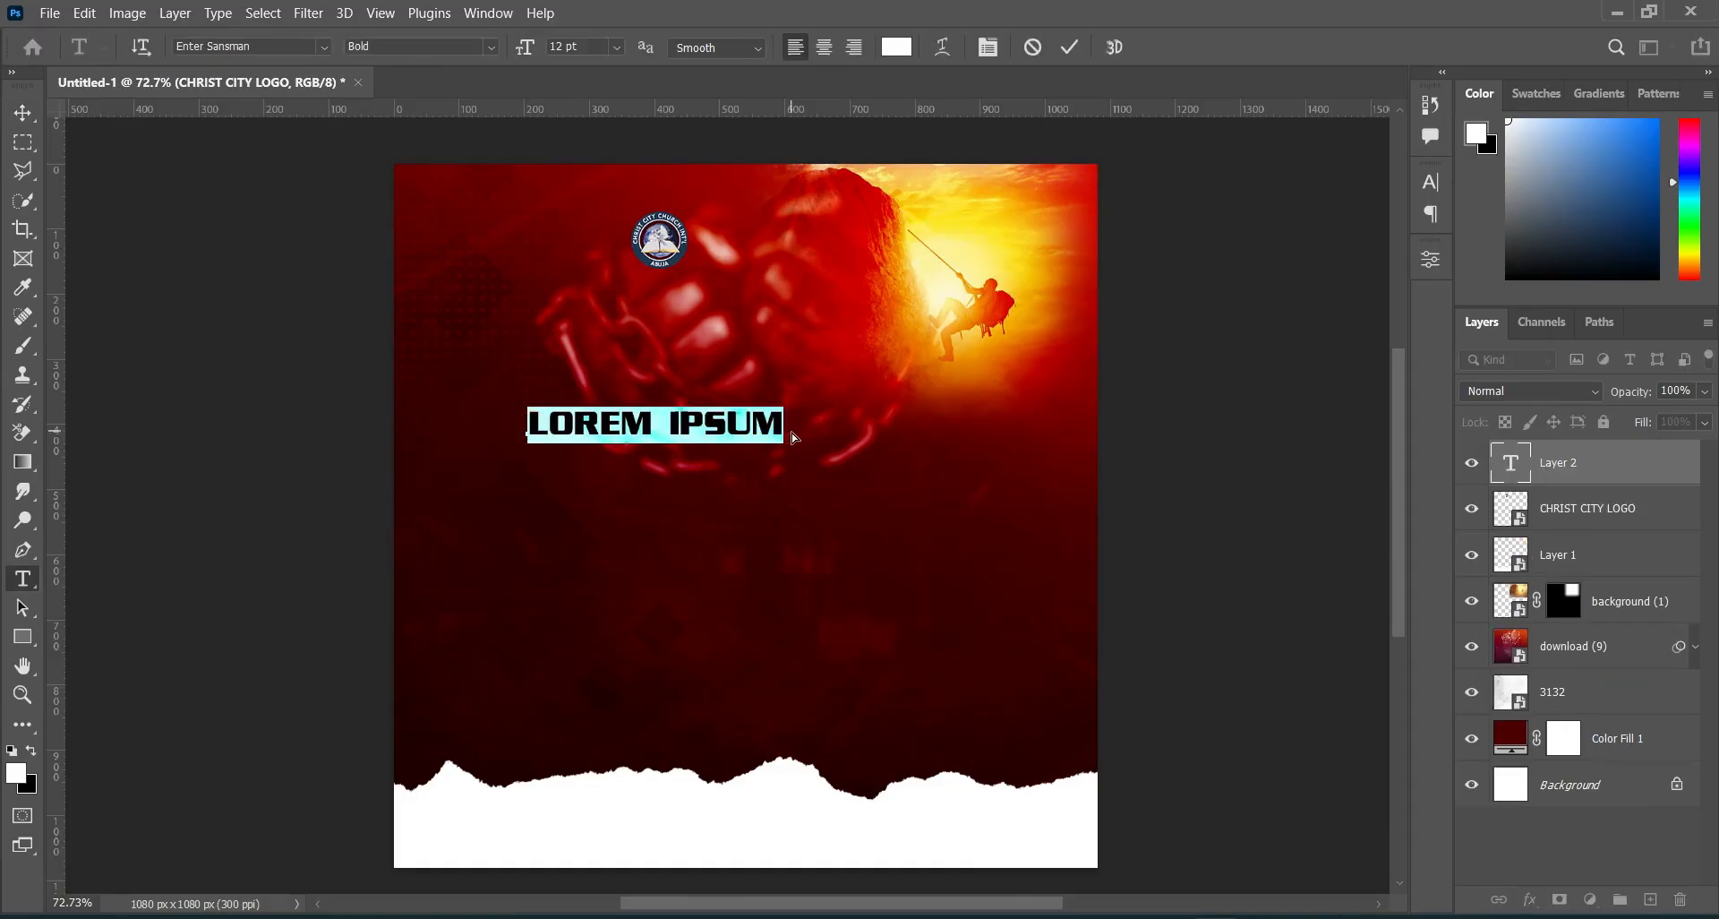
key(ctrl+v)
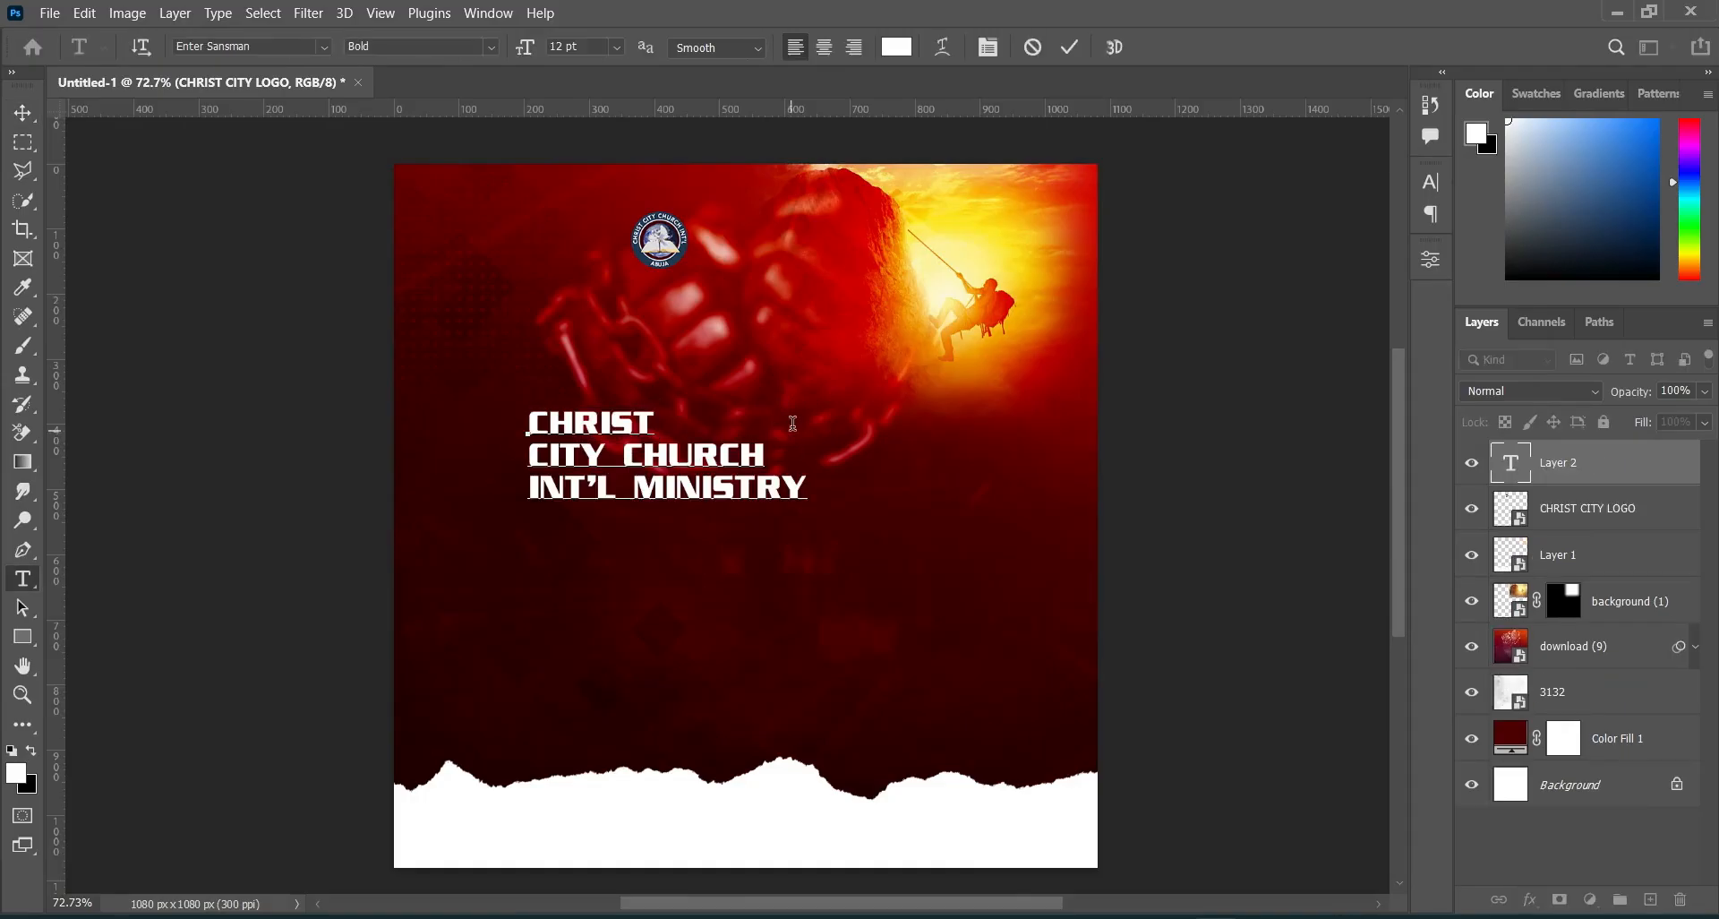
click(1068, 46)
Set the ministry heading's font to Century Gothic in the Regular style.
click(323, 45)
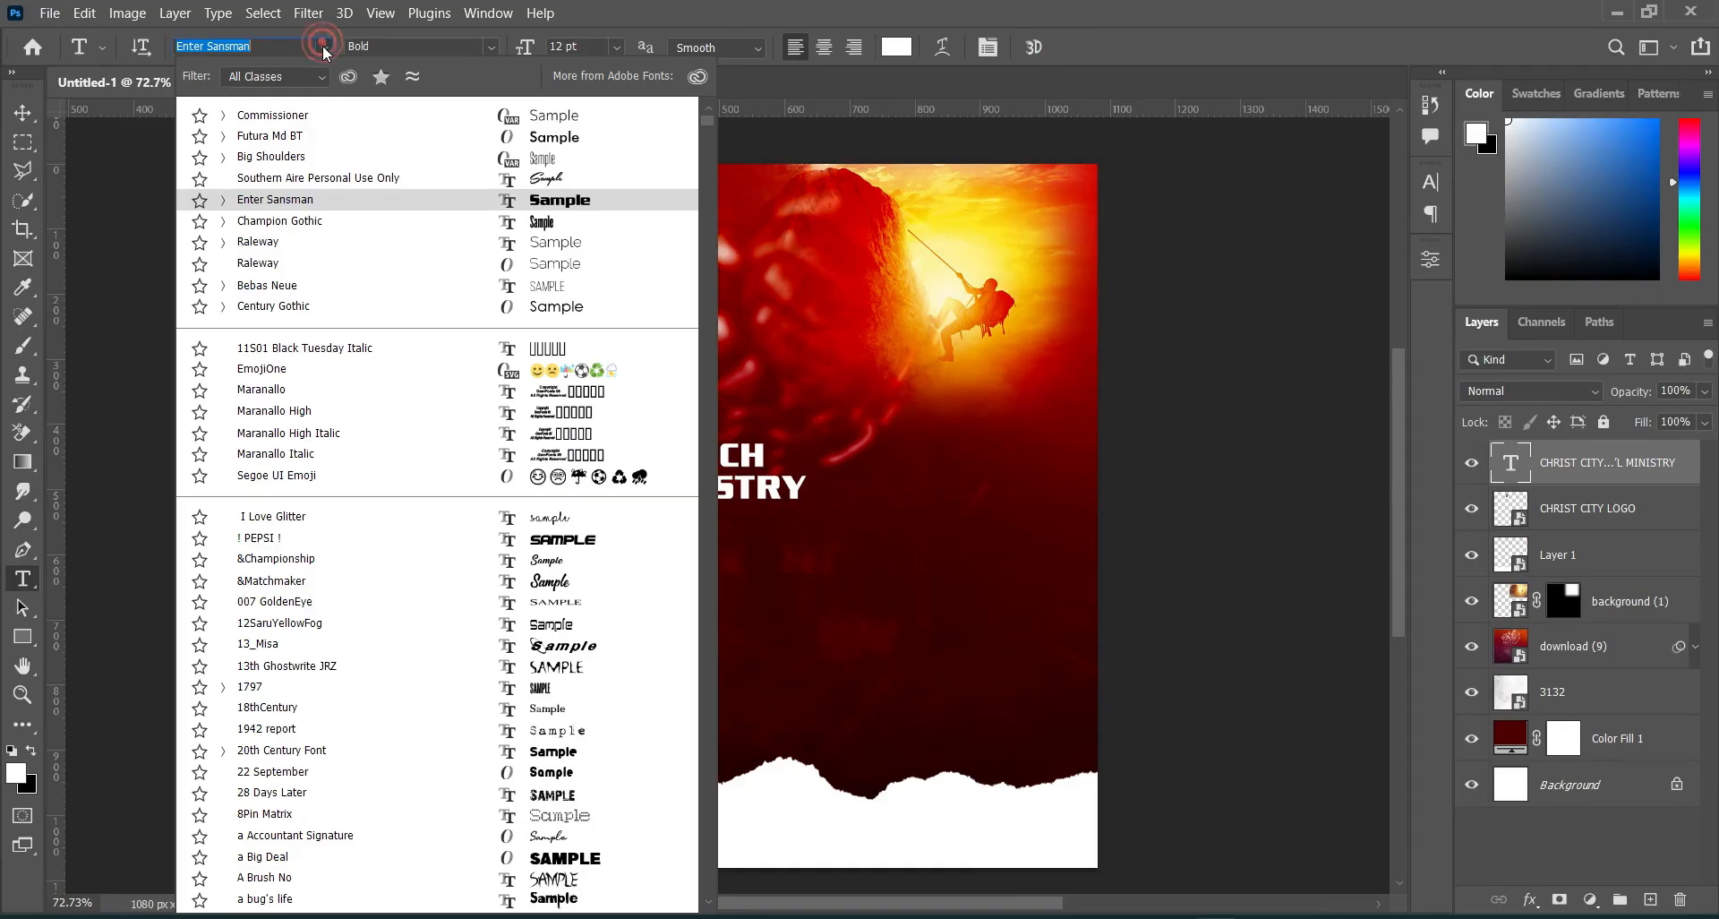
click(287, 306)
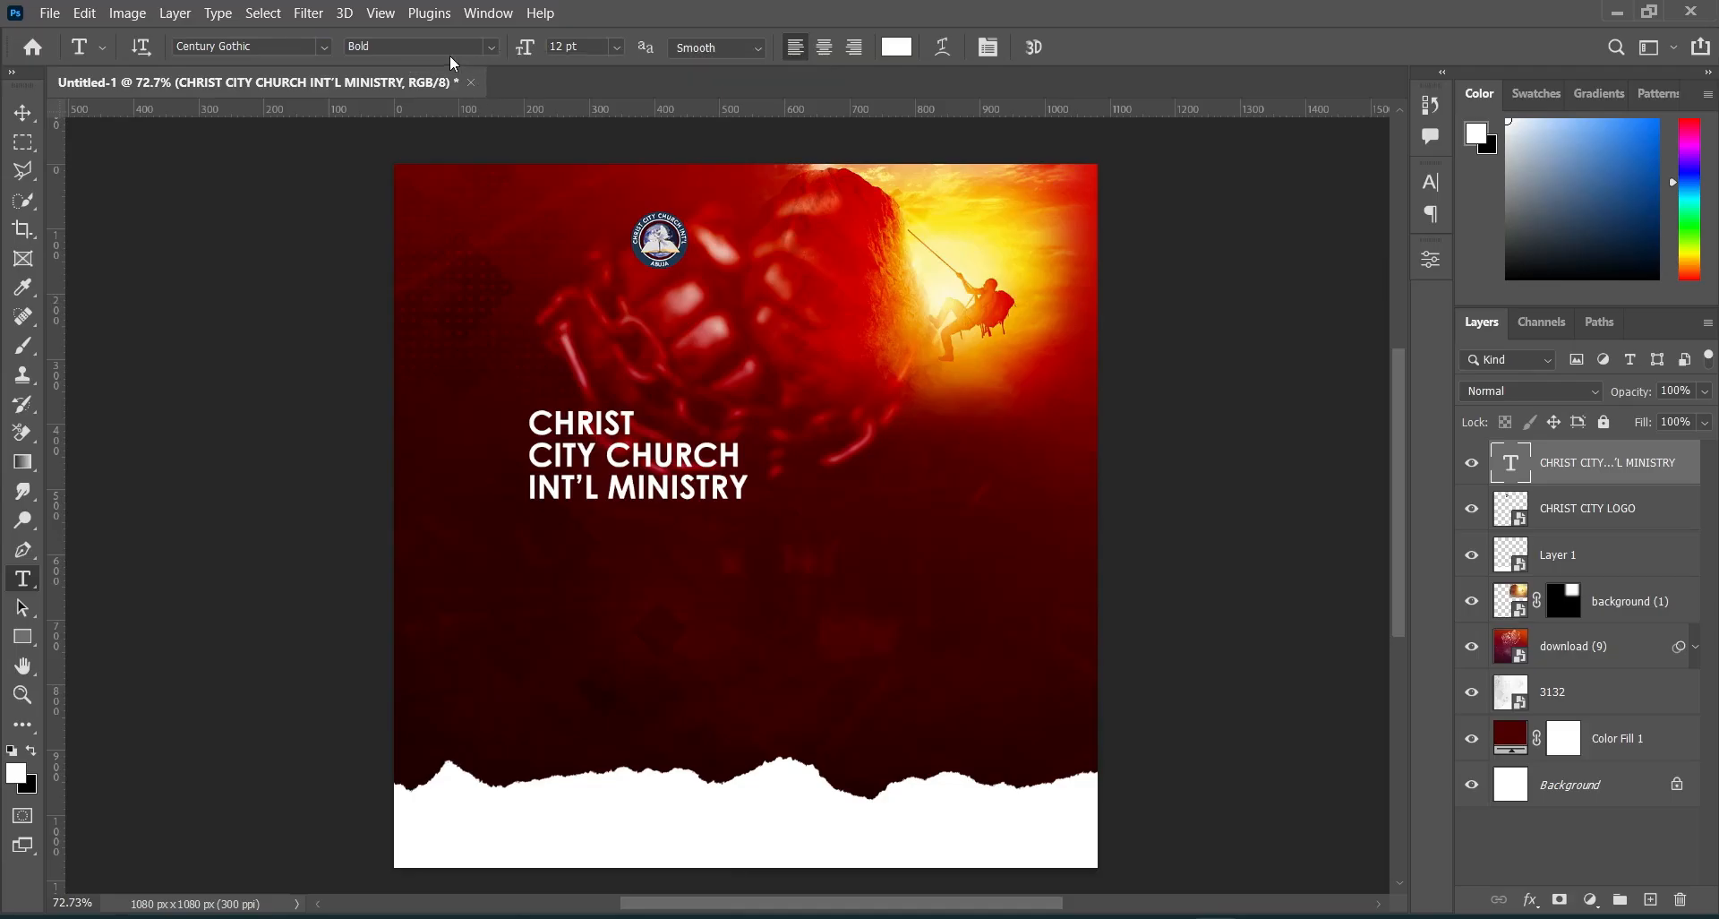
click(492, 46)
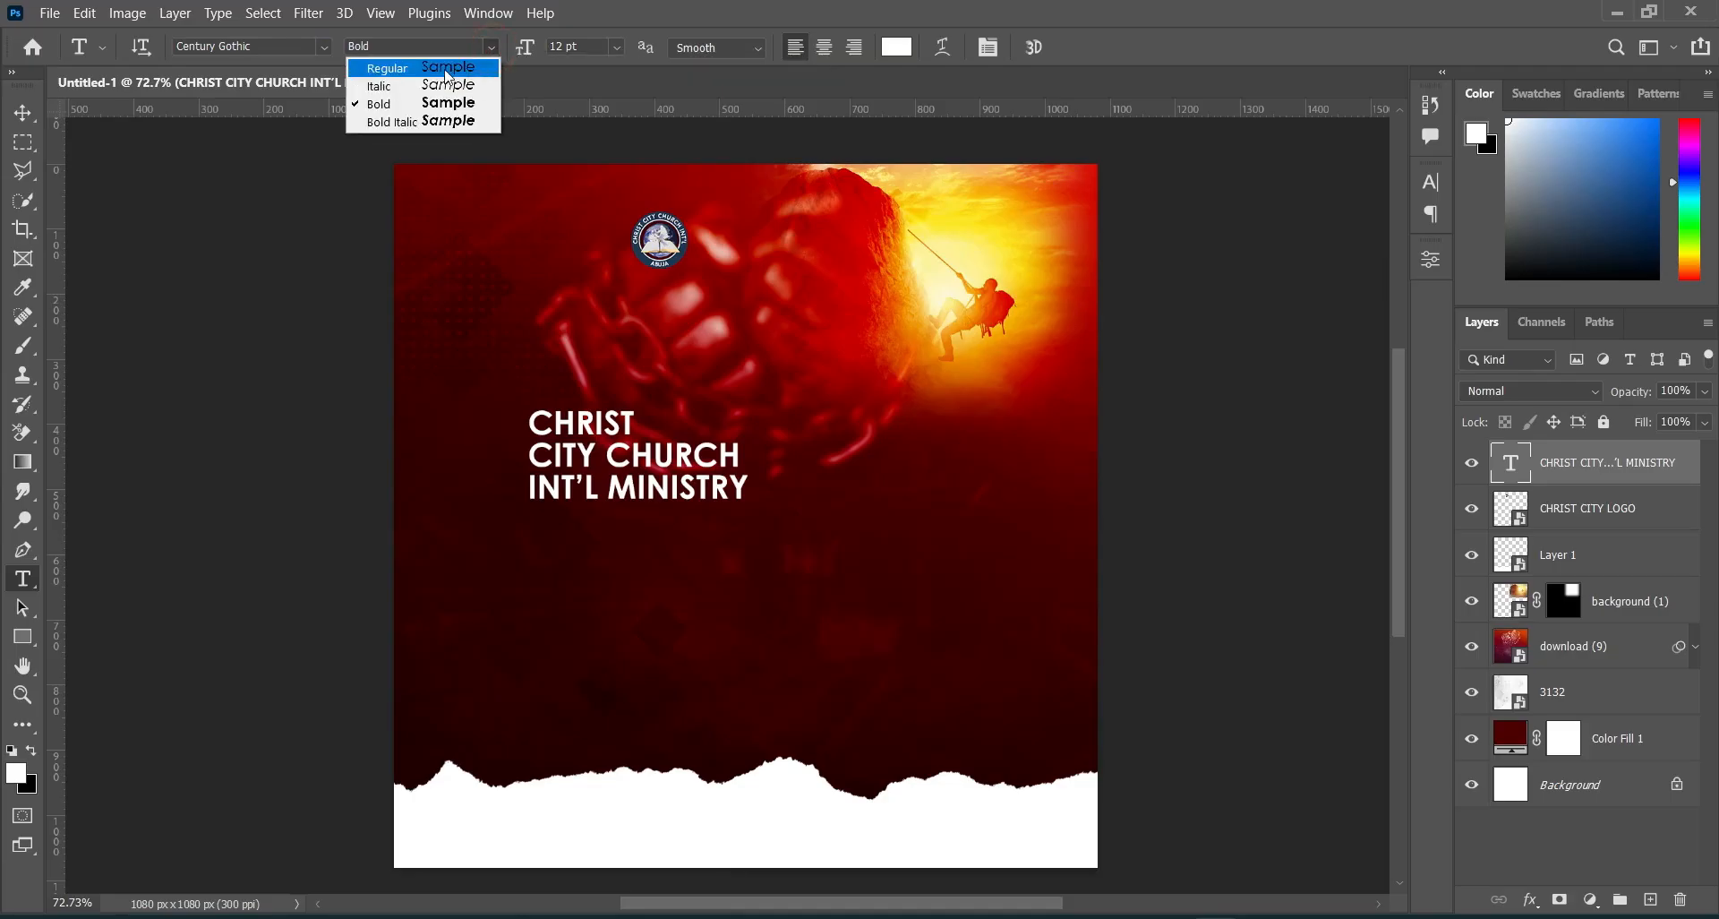
click(479, 70)
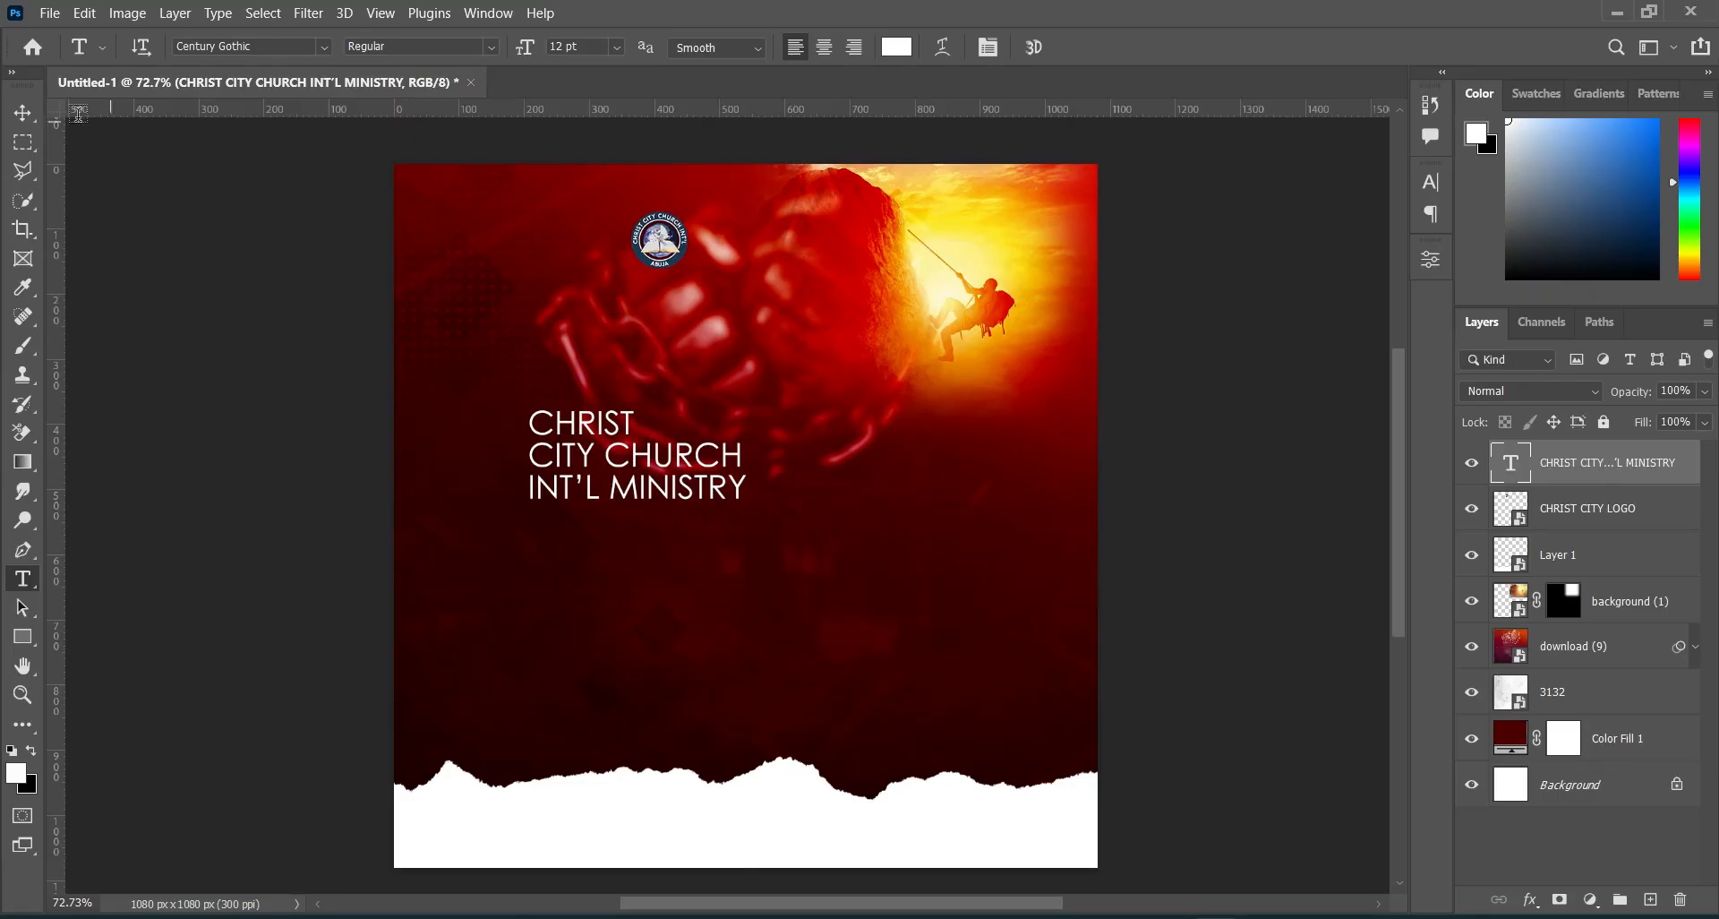
Scale the ministry heading down to about 5.65 pt and place it directly right of the church logo.
click(22, 113)
drag(747, 454, 740, 212)
click(1110, 47)
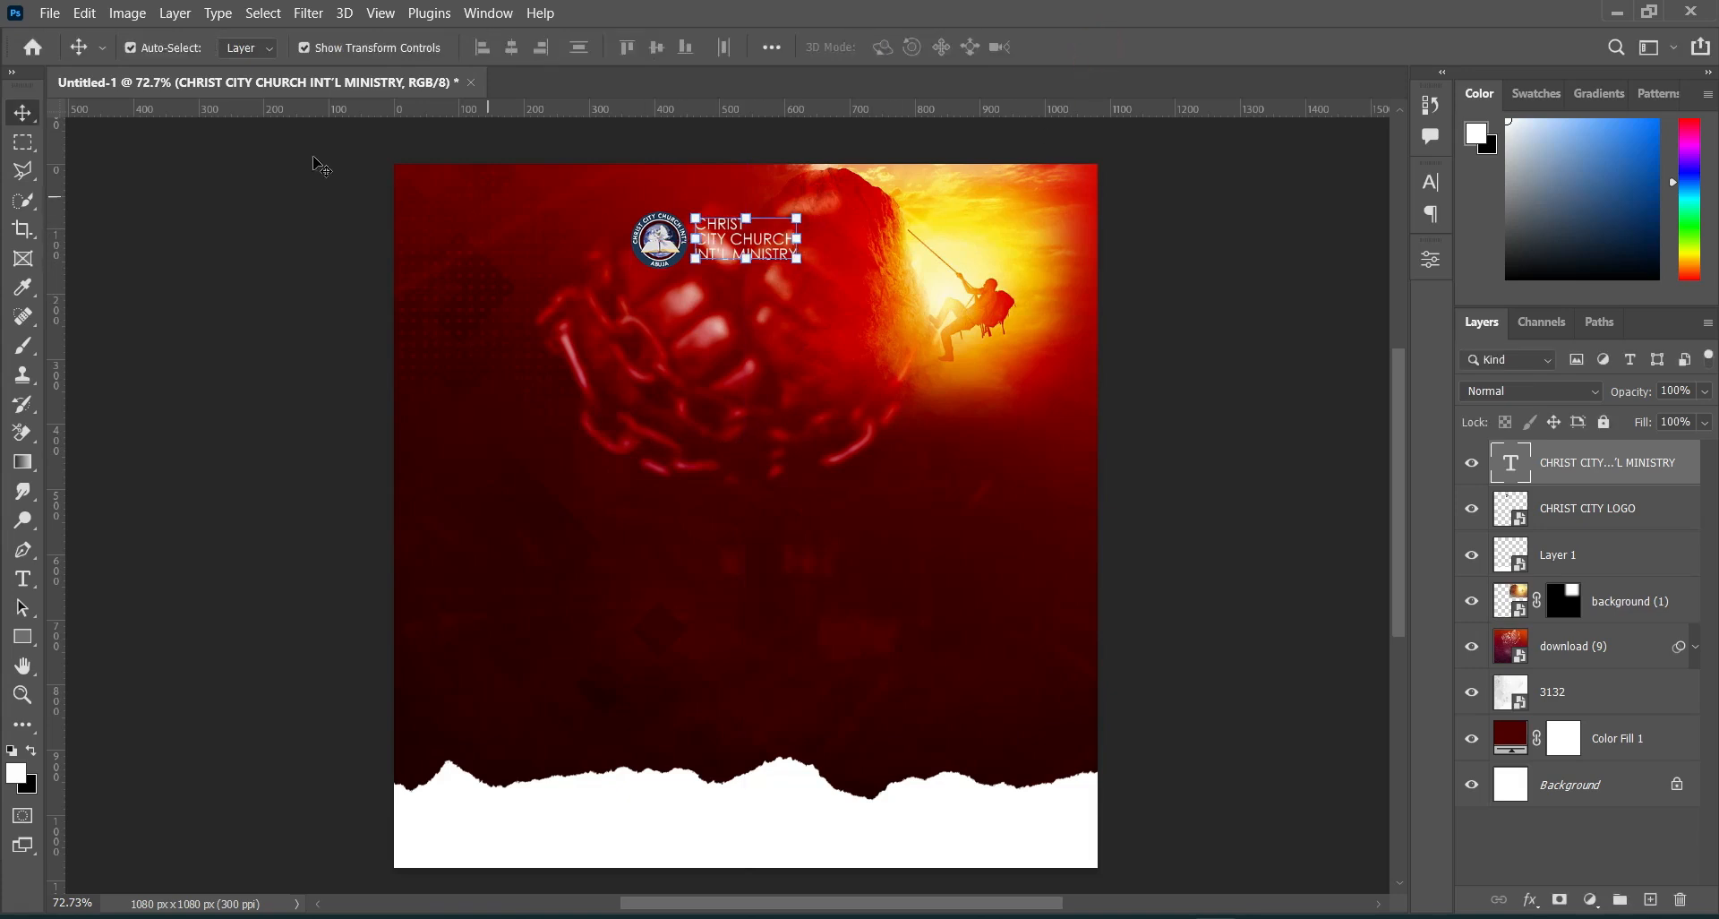
Make the ministry heading bold and nudge it slightly down and left beside the logo.
key(t)
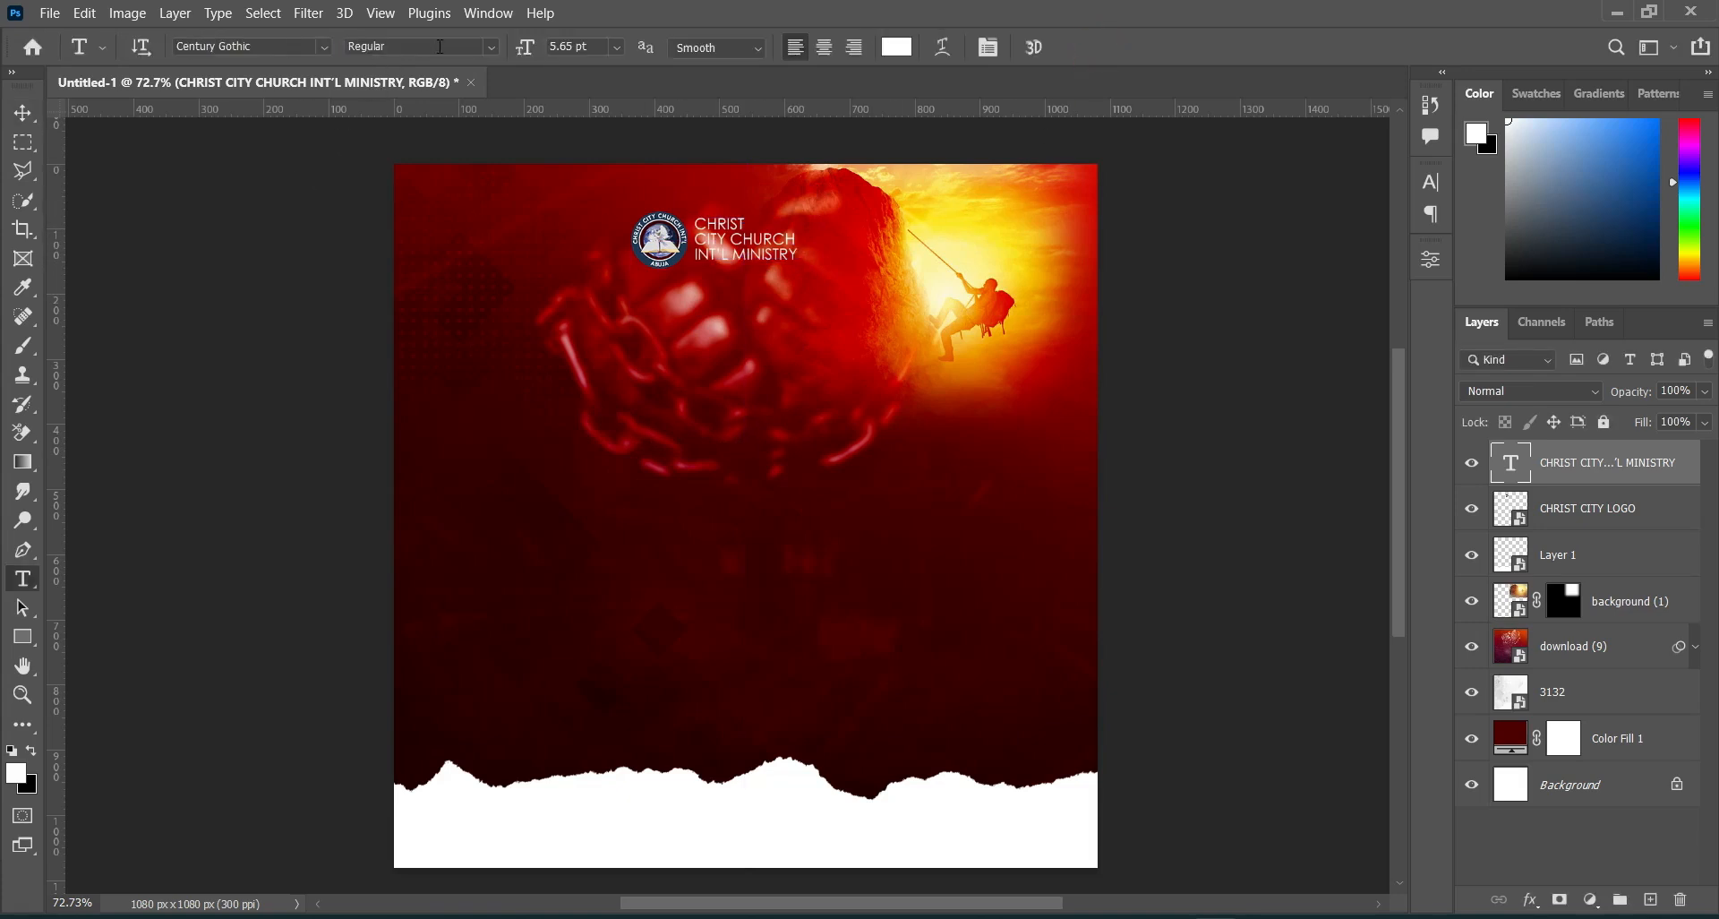
click(489, 49)
click(454, 104)
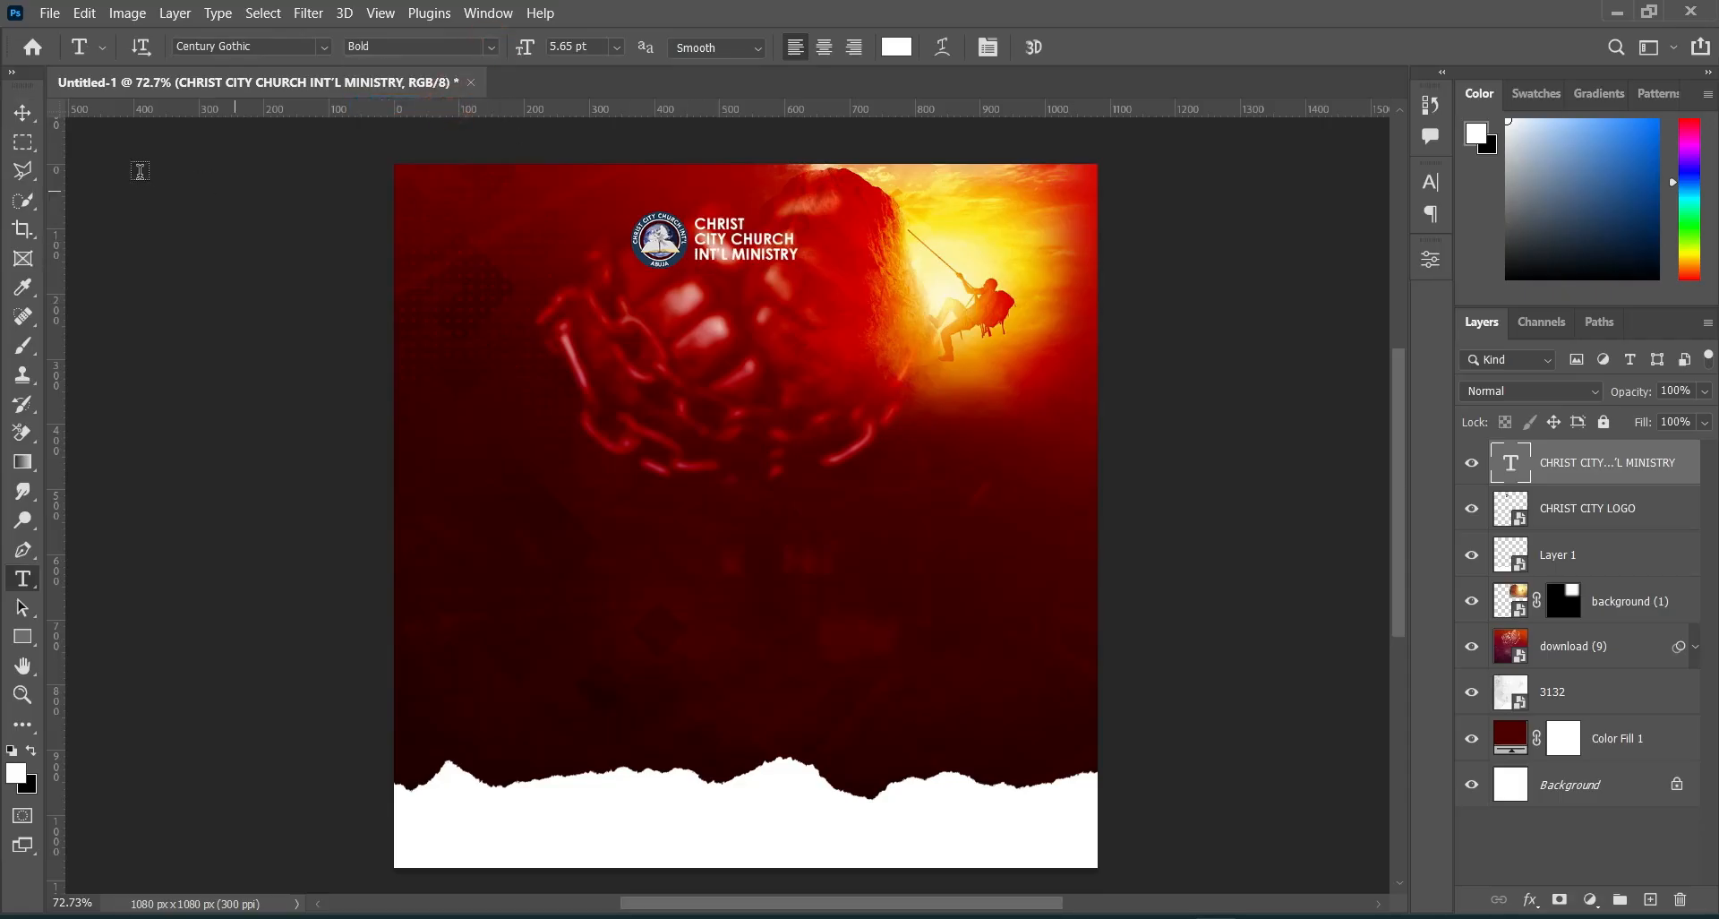
click(34, 121)
key(Down)
key(Left)
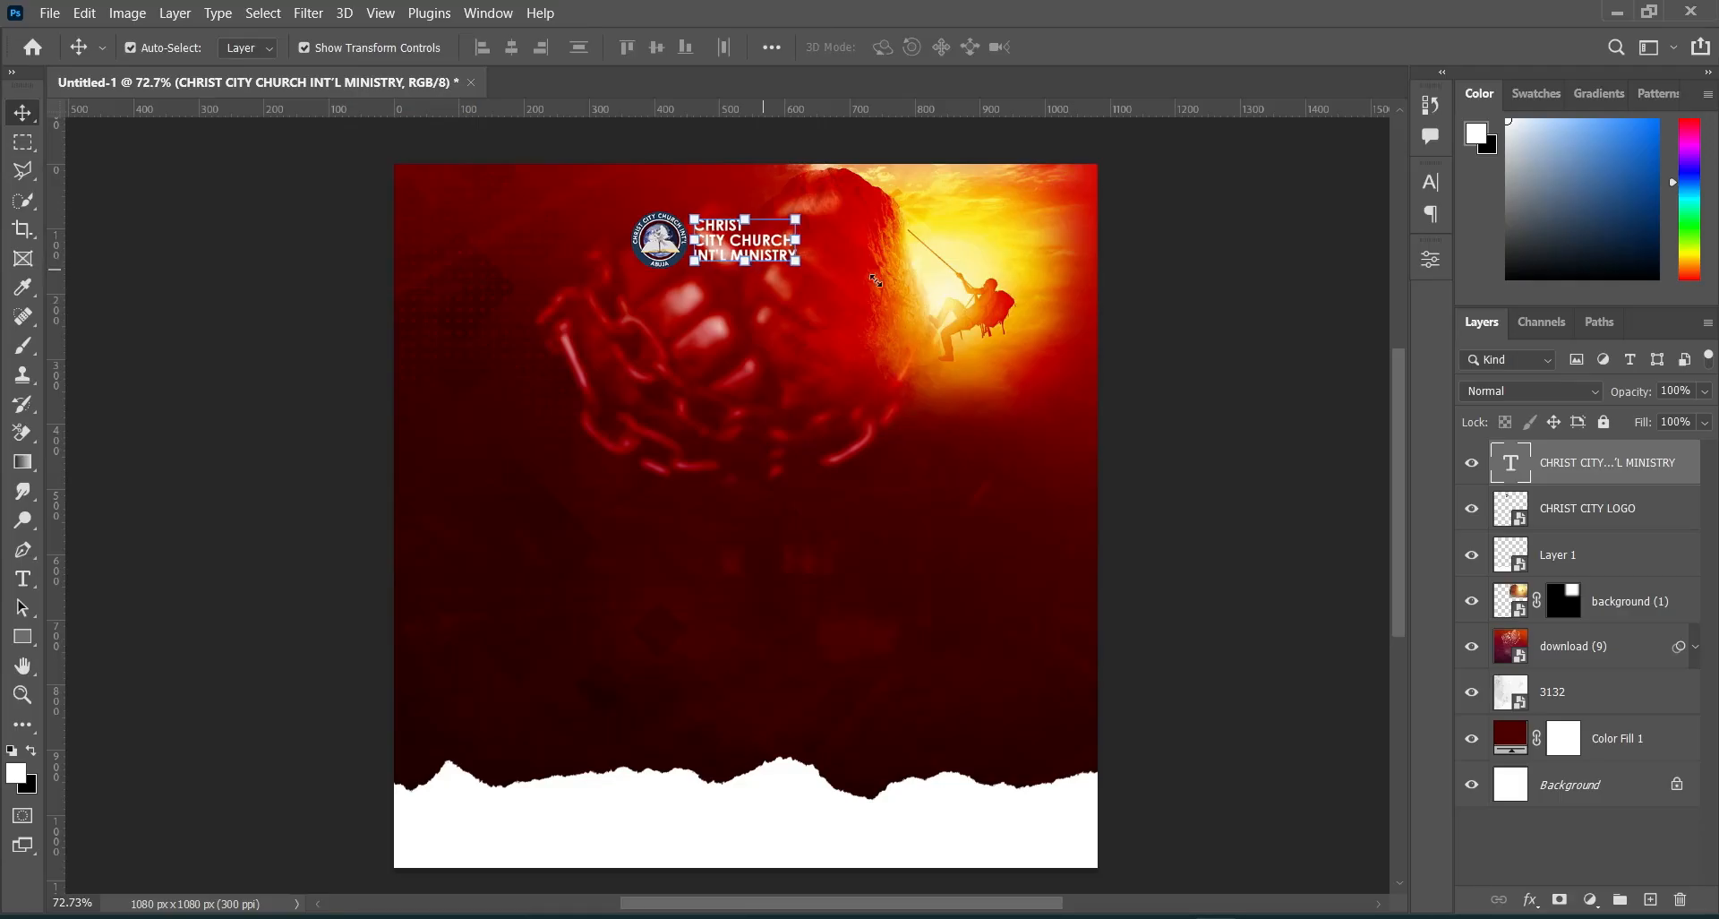
Group the ministry heading with the church logo and centre the group horizontally on the canvas.
ctrl+click(1599, 512)
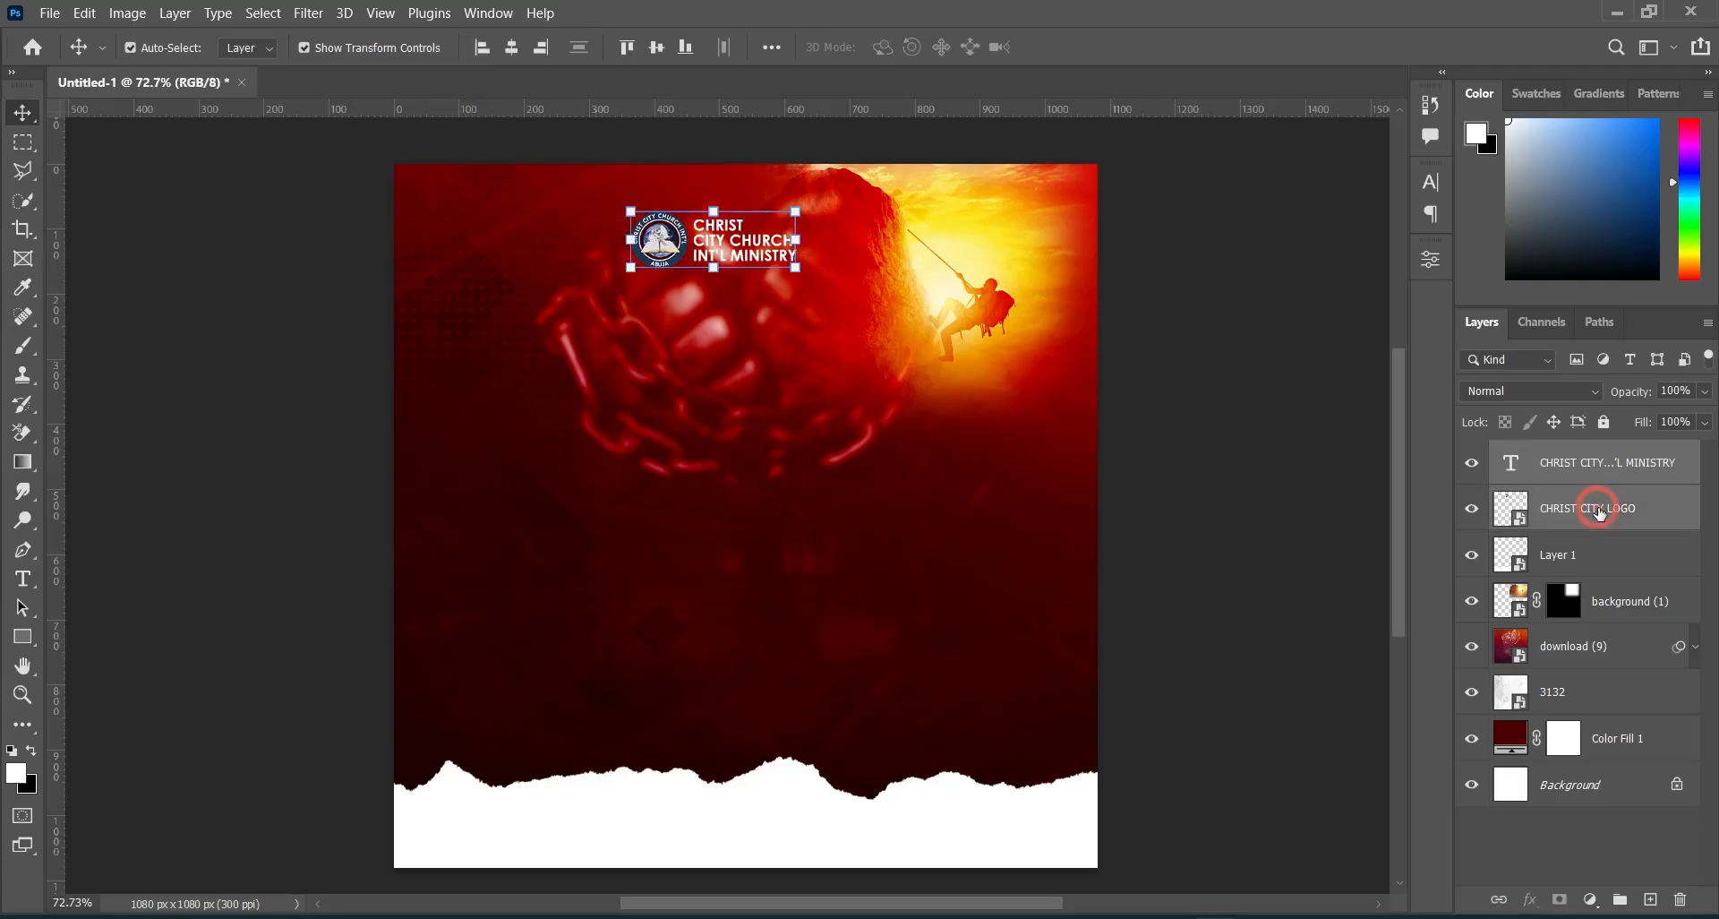
click(1619, 899)
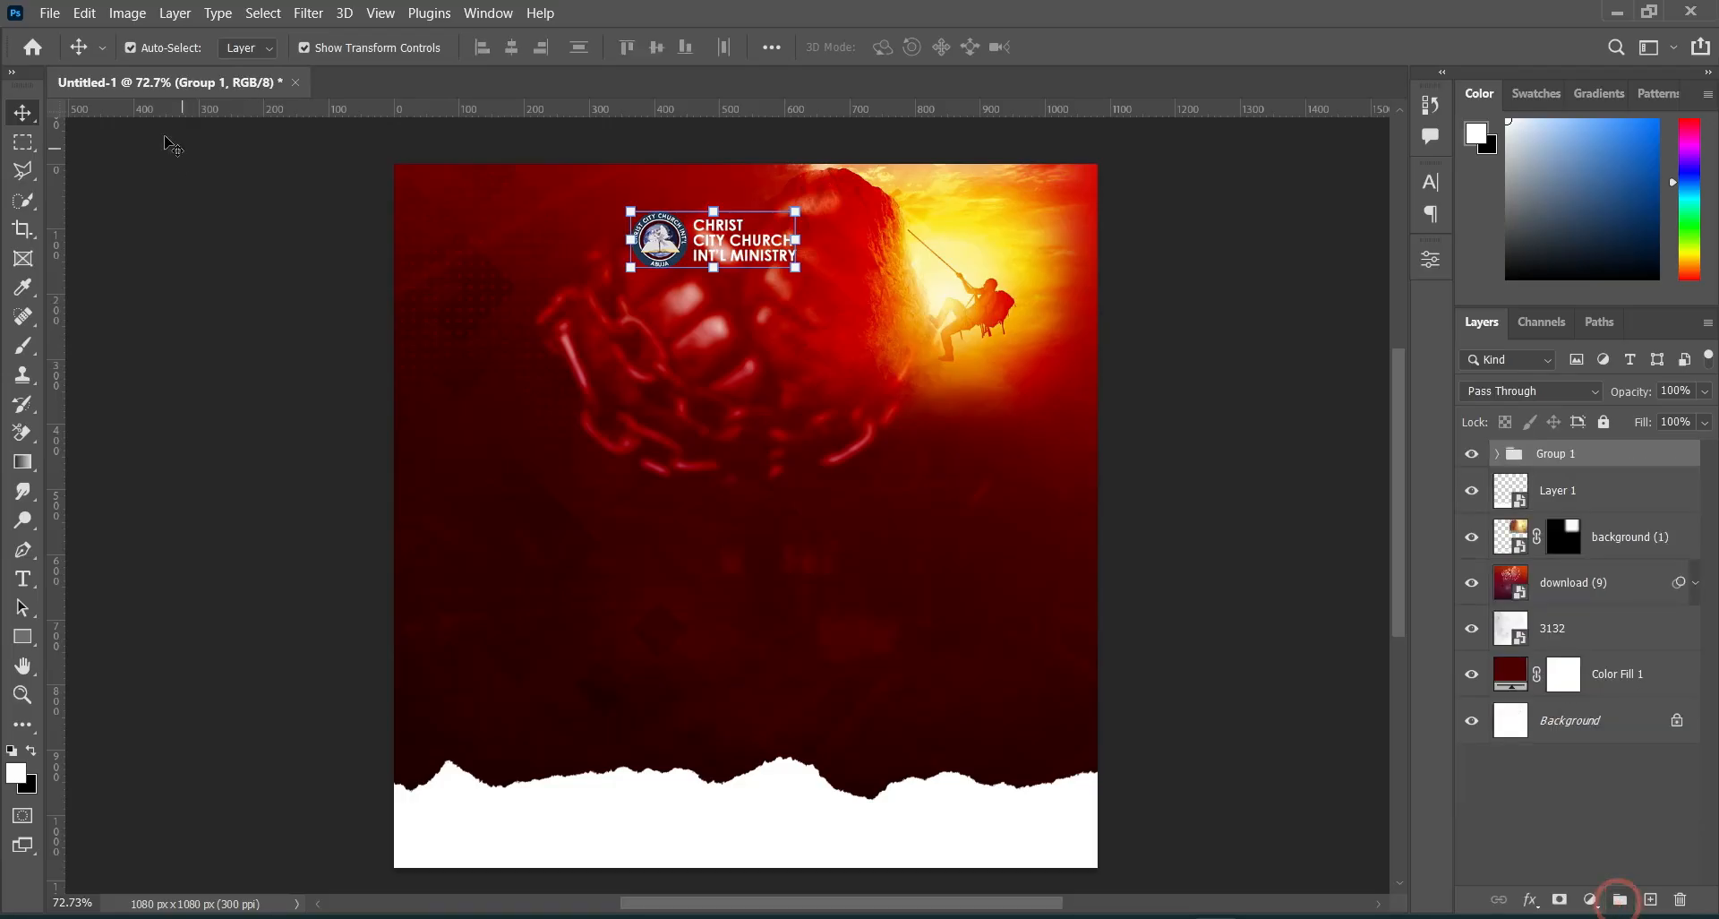
click(266, 16)
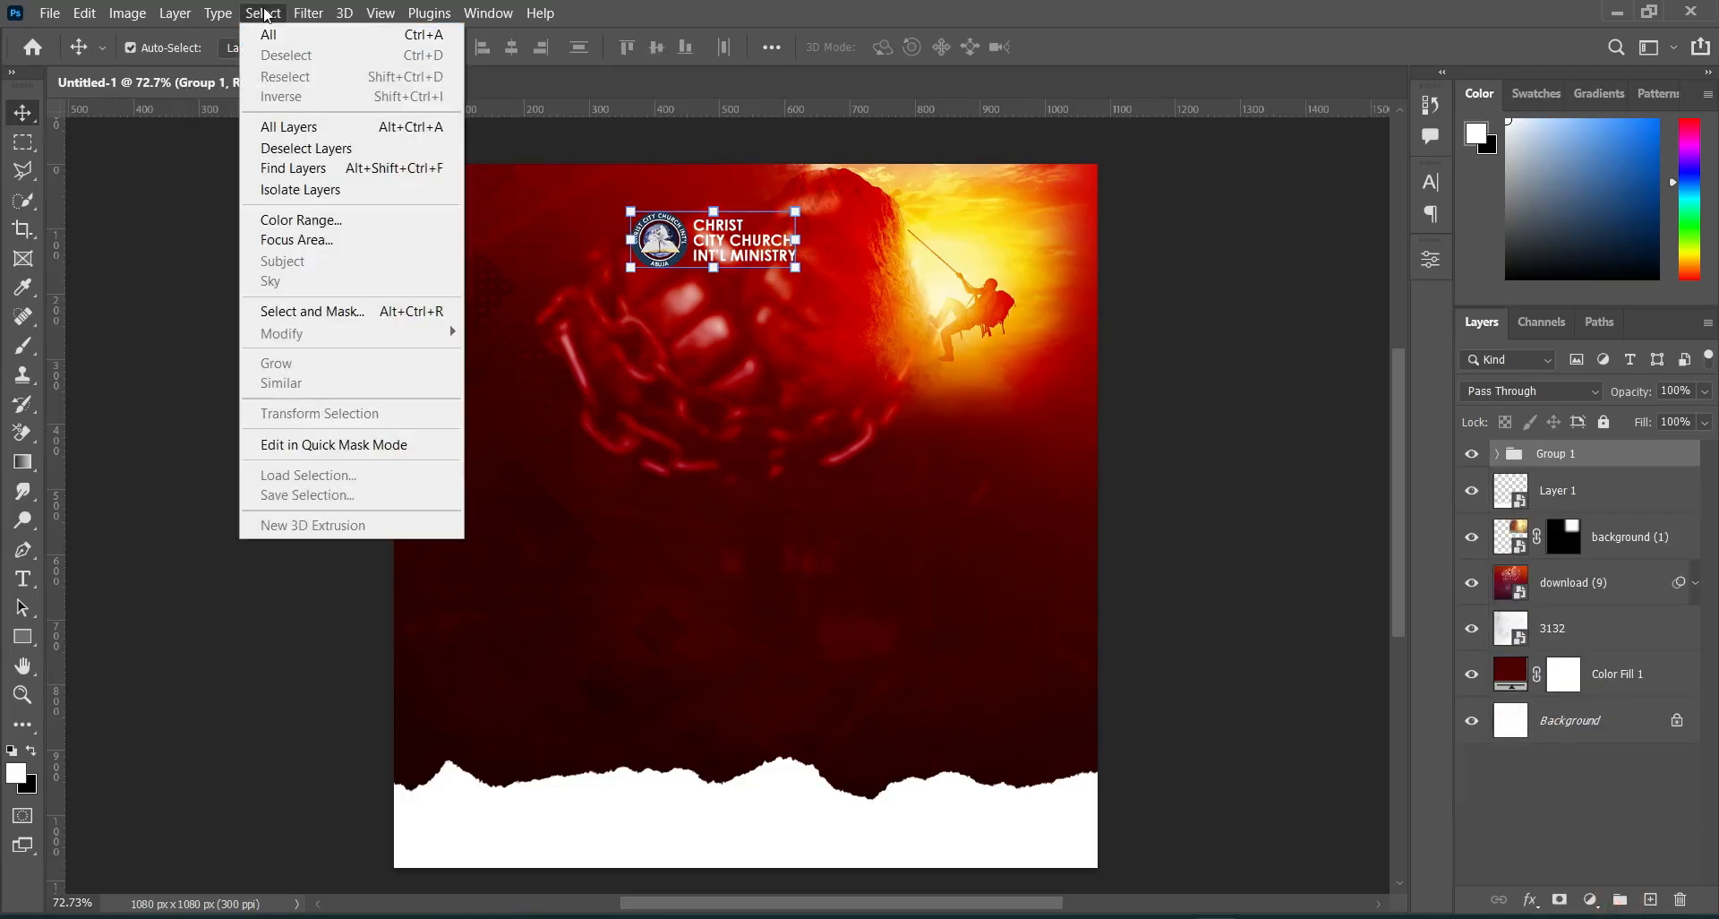
click(272, 33)
click(510, 49)
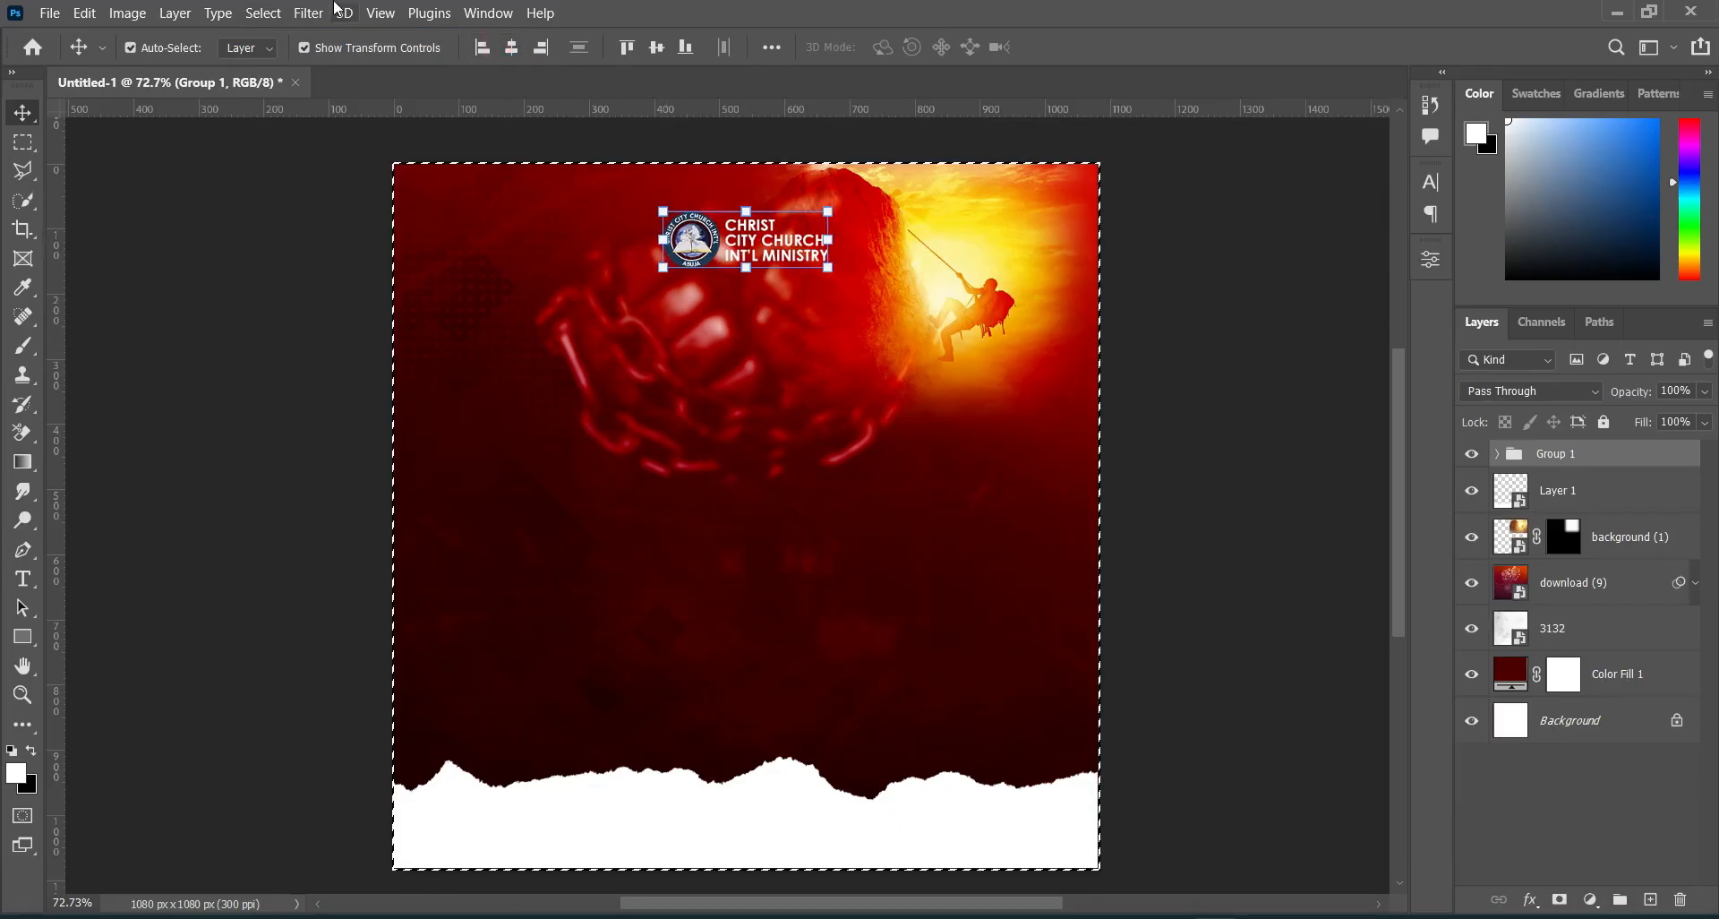
click(263, 13)
click(279, 59)
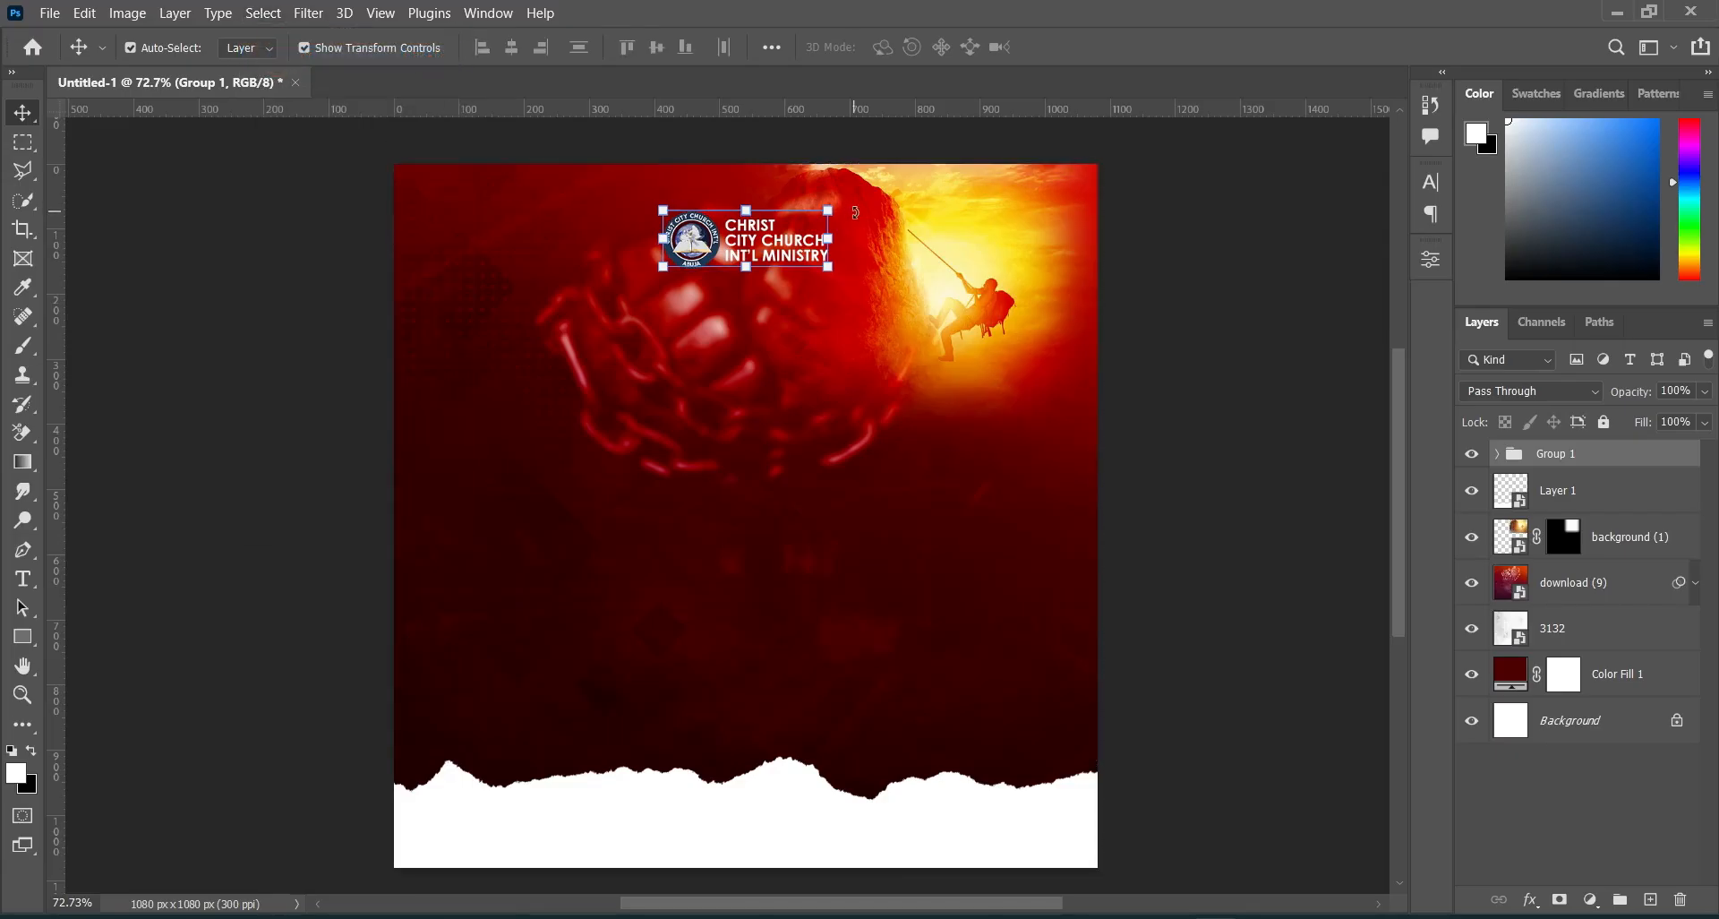
Nudge the logo and heading group slightly upward and deselect it.
key(Up)
key(Up)
key(Up)
key(Up)
key(Up)
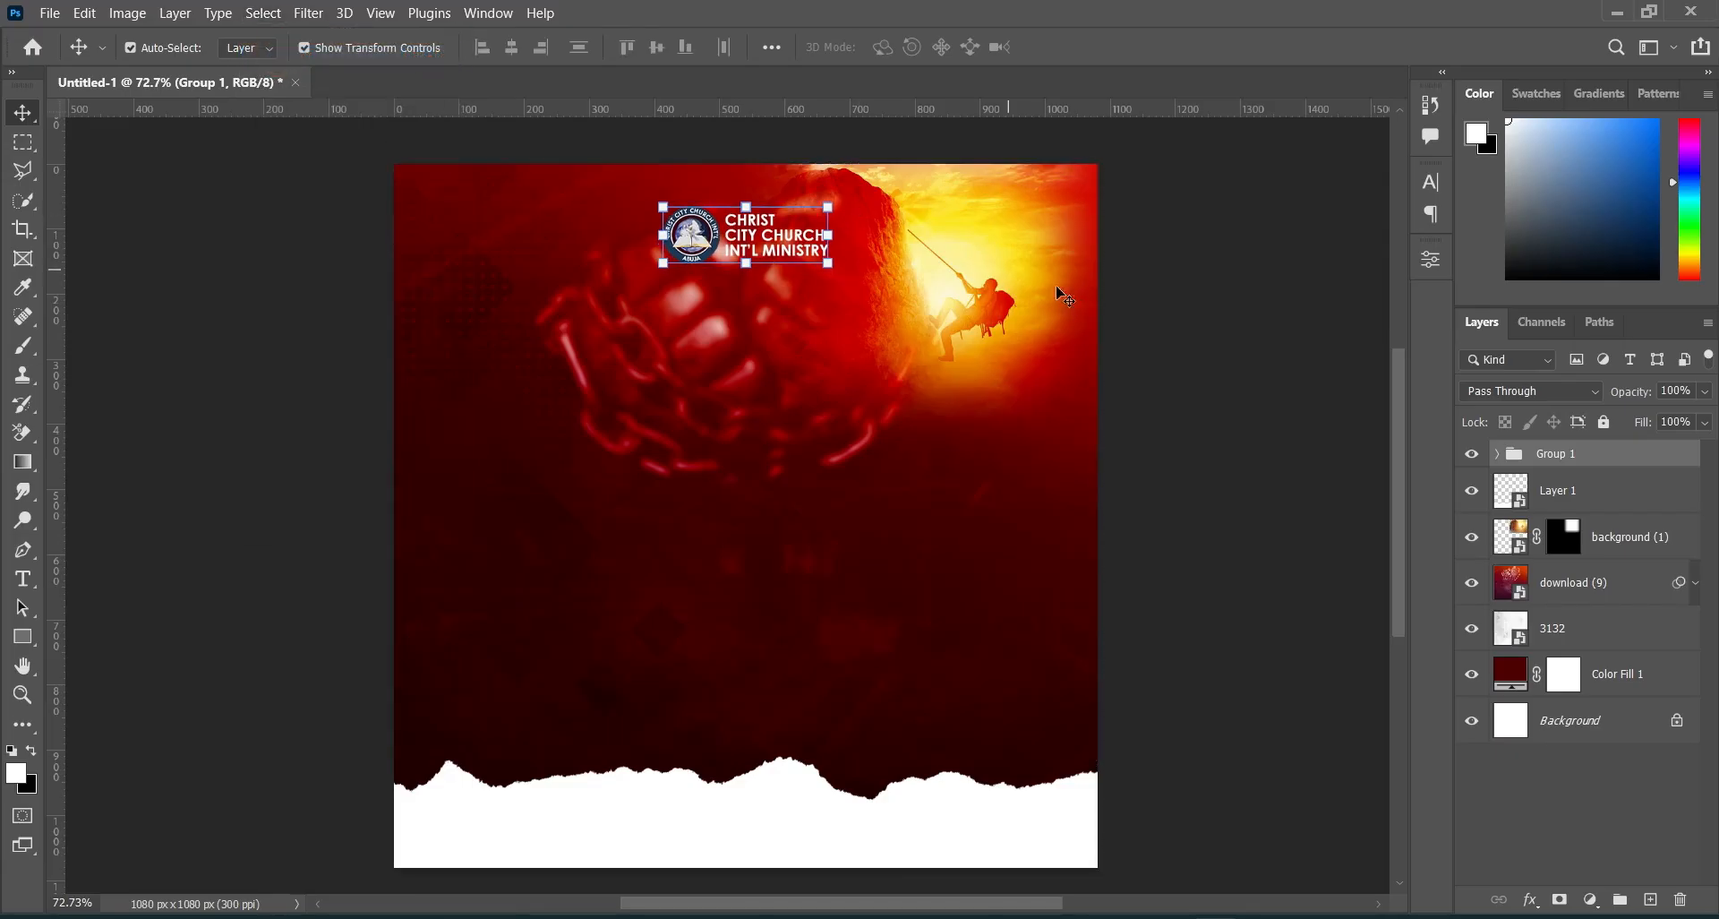
click(1120, 295)
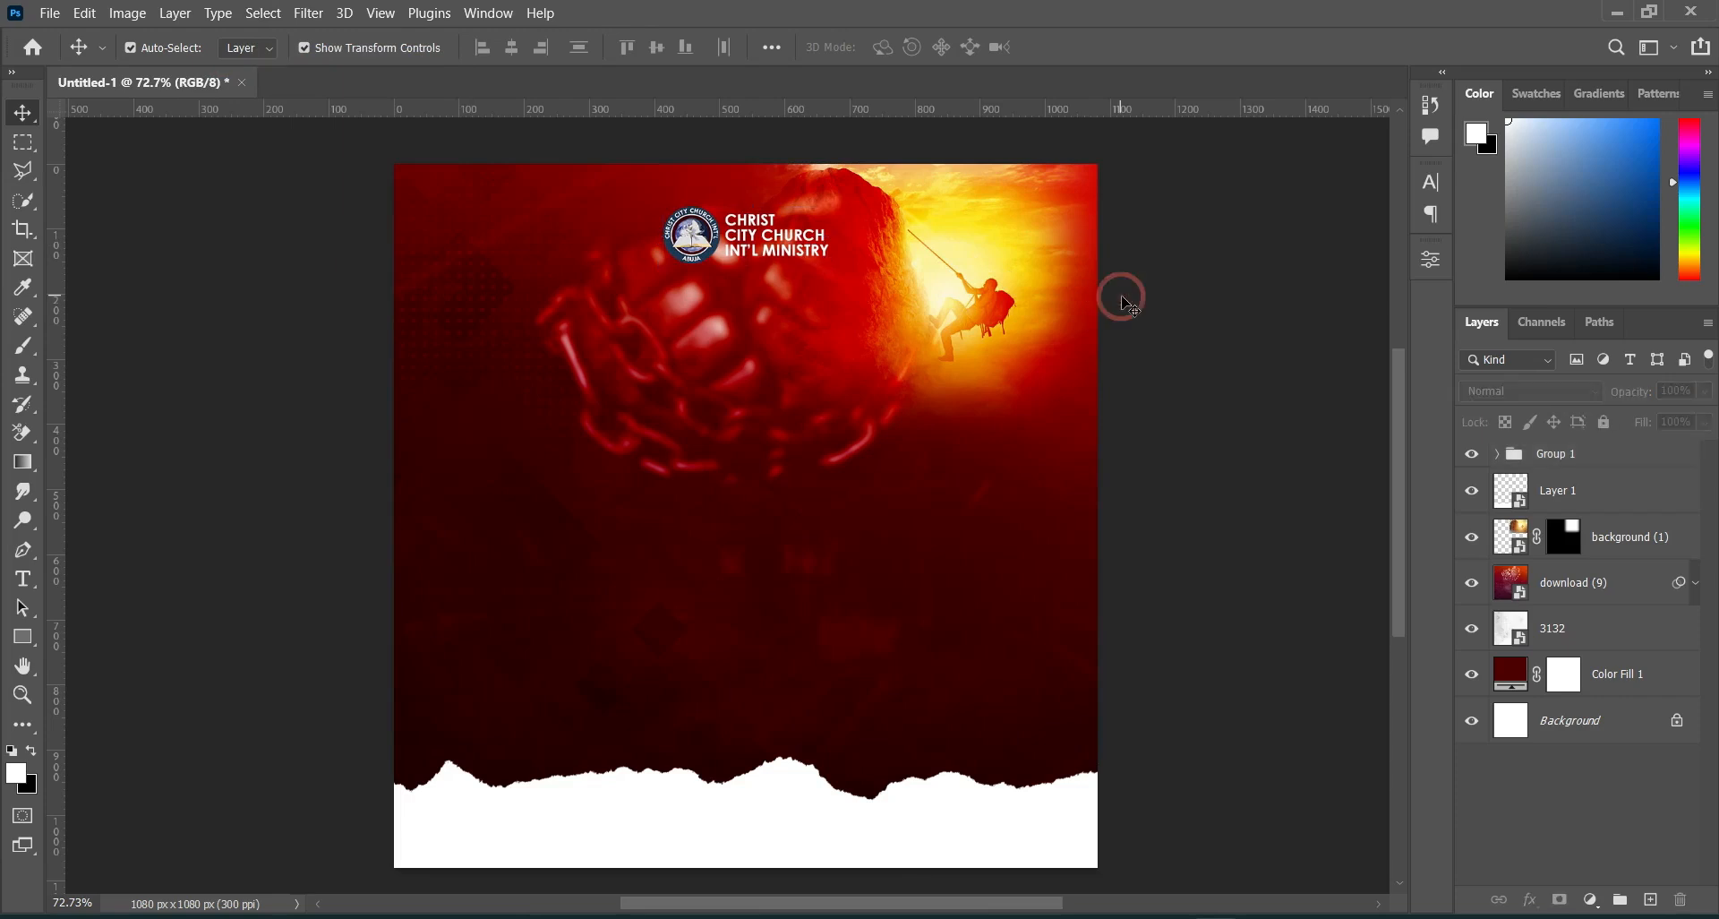
Duplicate the ministry heading below the original, move the copy's layer out above Group 1 and collapse the group.
click(795, 240)
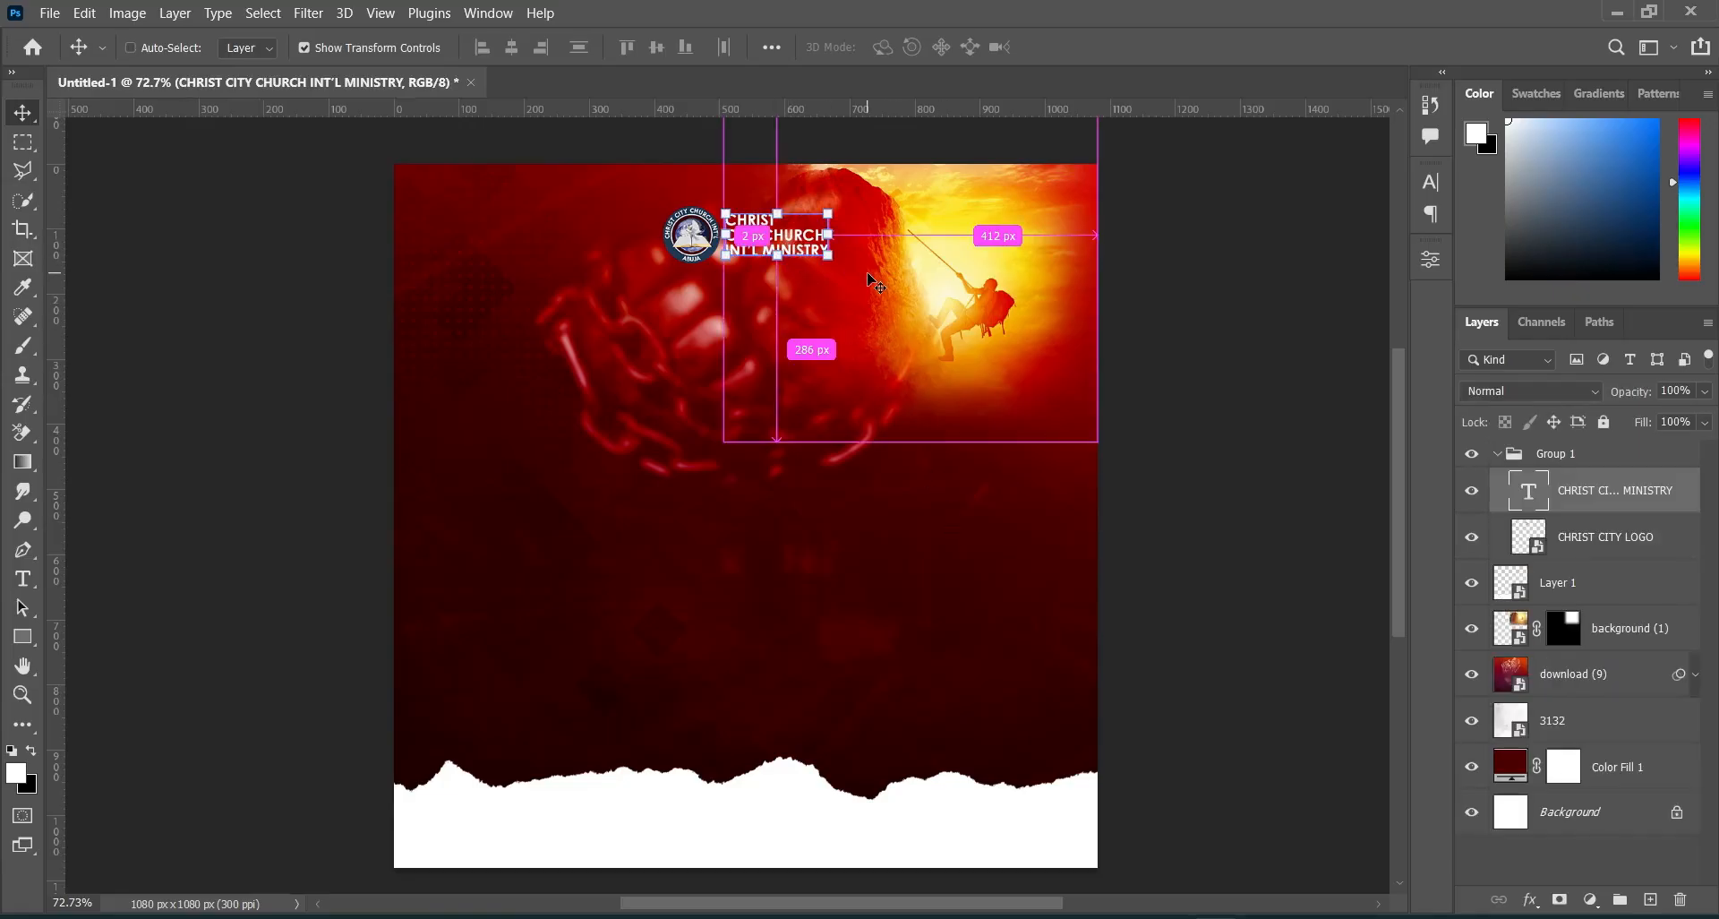
drag(804, 240, 774, 329)
drag(1576, 473, 1507, 463)
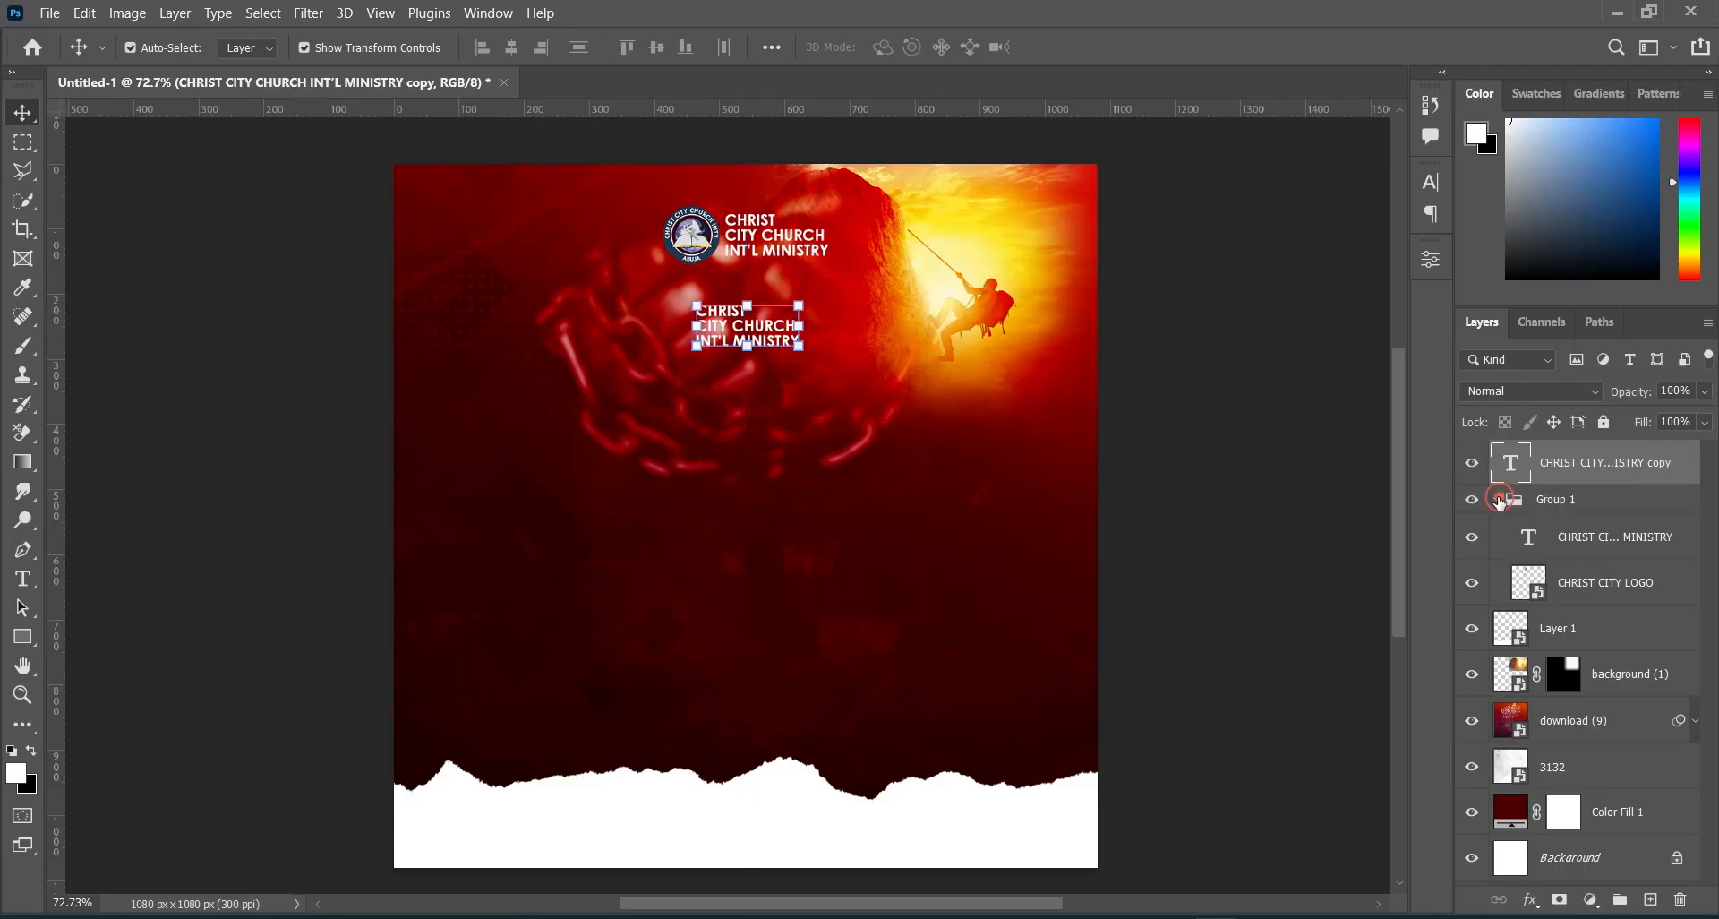
click(1496, 500)
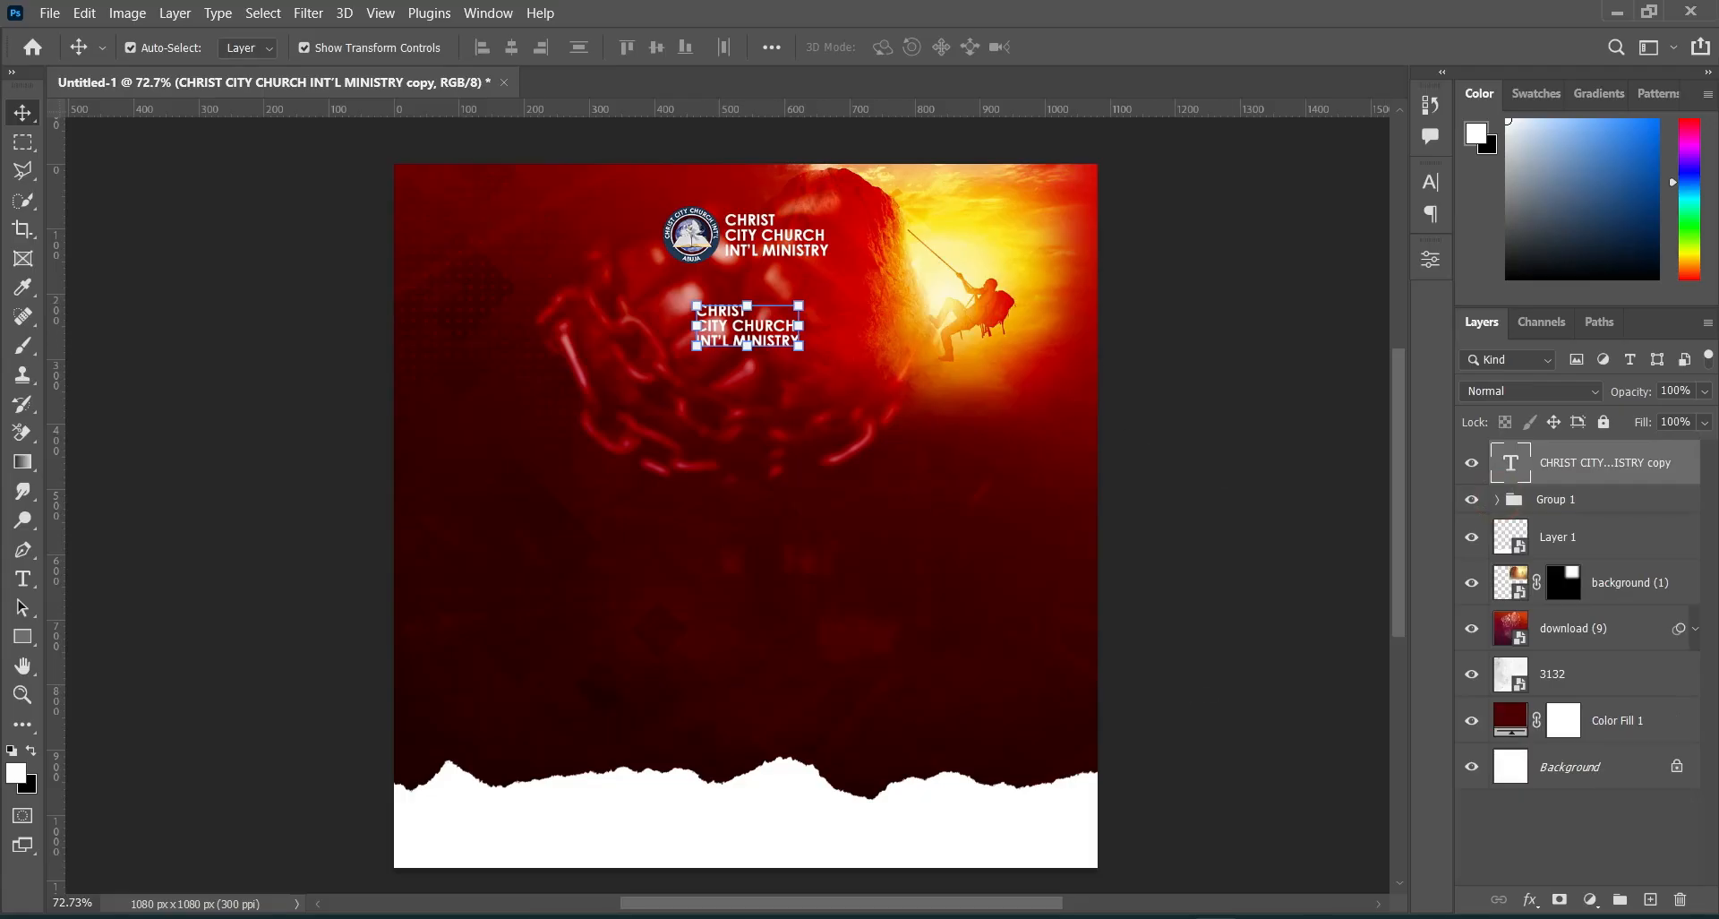
Replace the duplicated heading's text with "PRESENTS:" copied from Text Document.txt, and deselect the layer.
click(1313, 916)
drag(338, 473, 259, 474)
key(ctrl+c)
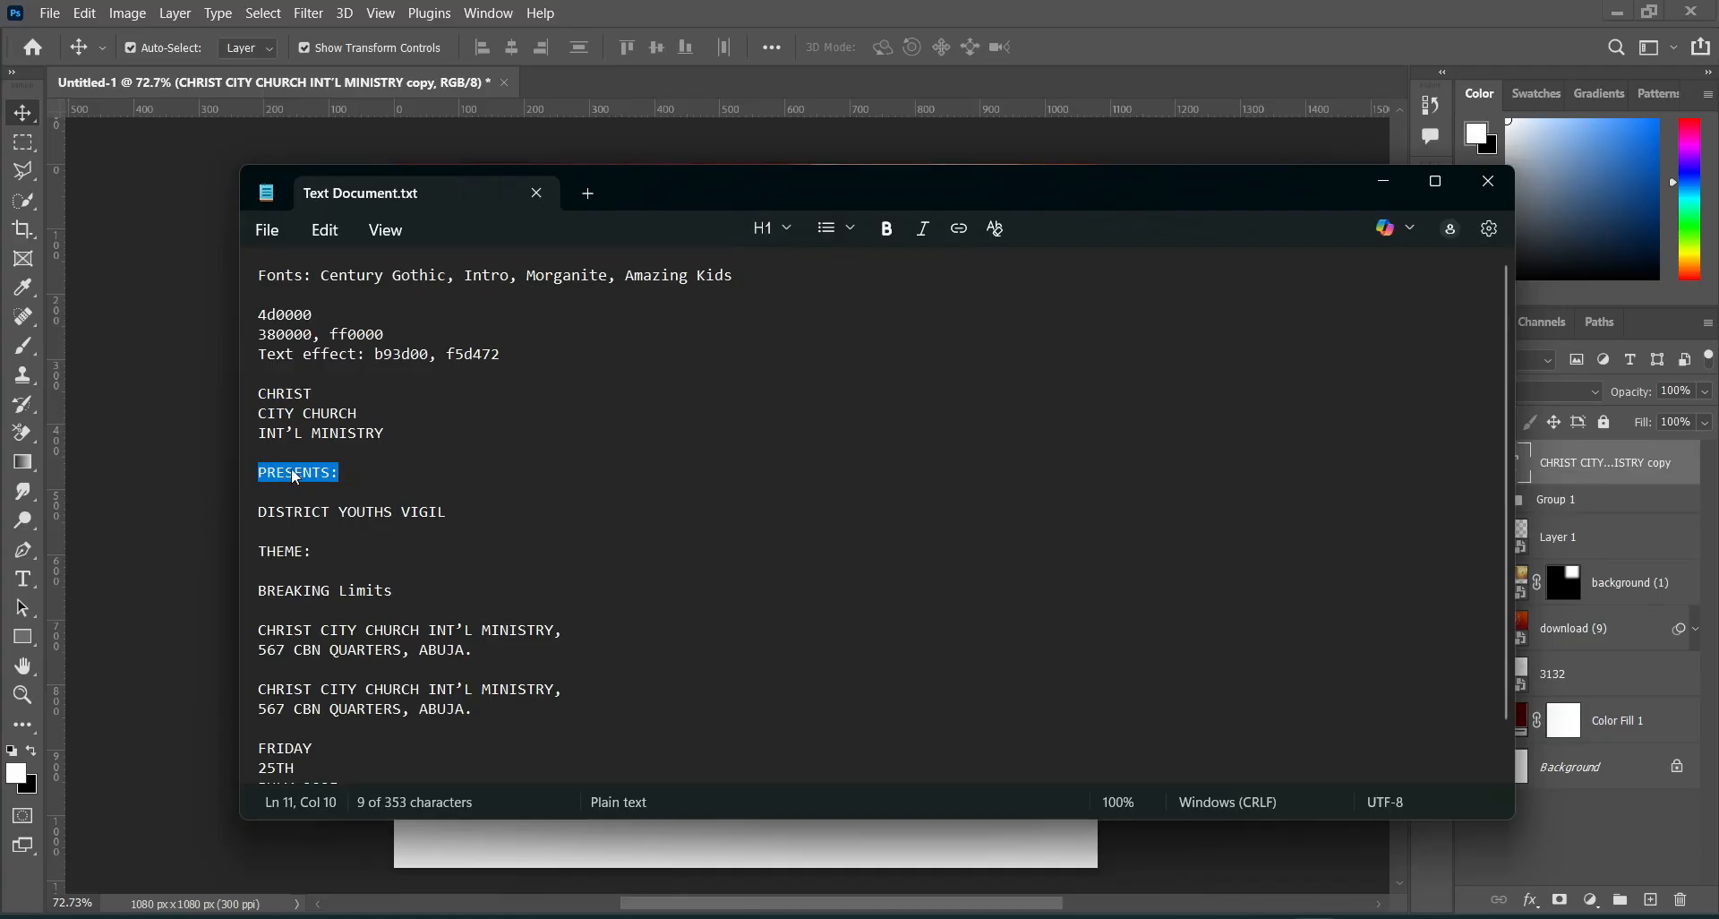
click(1383, 181)
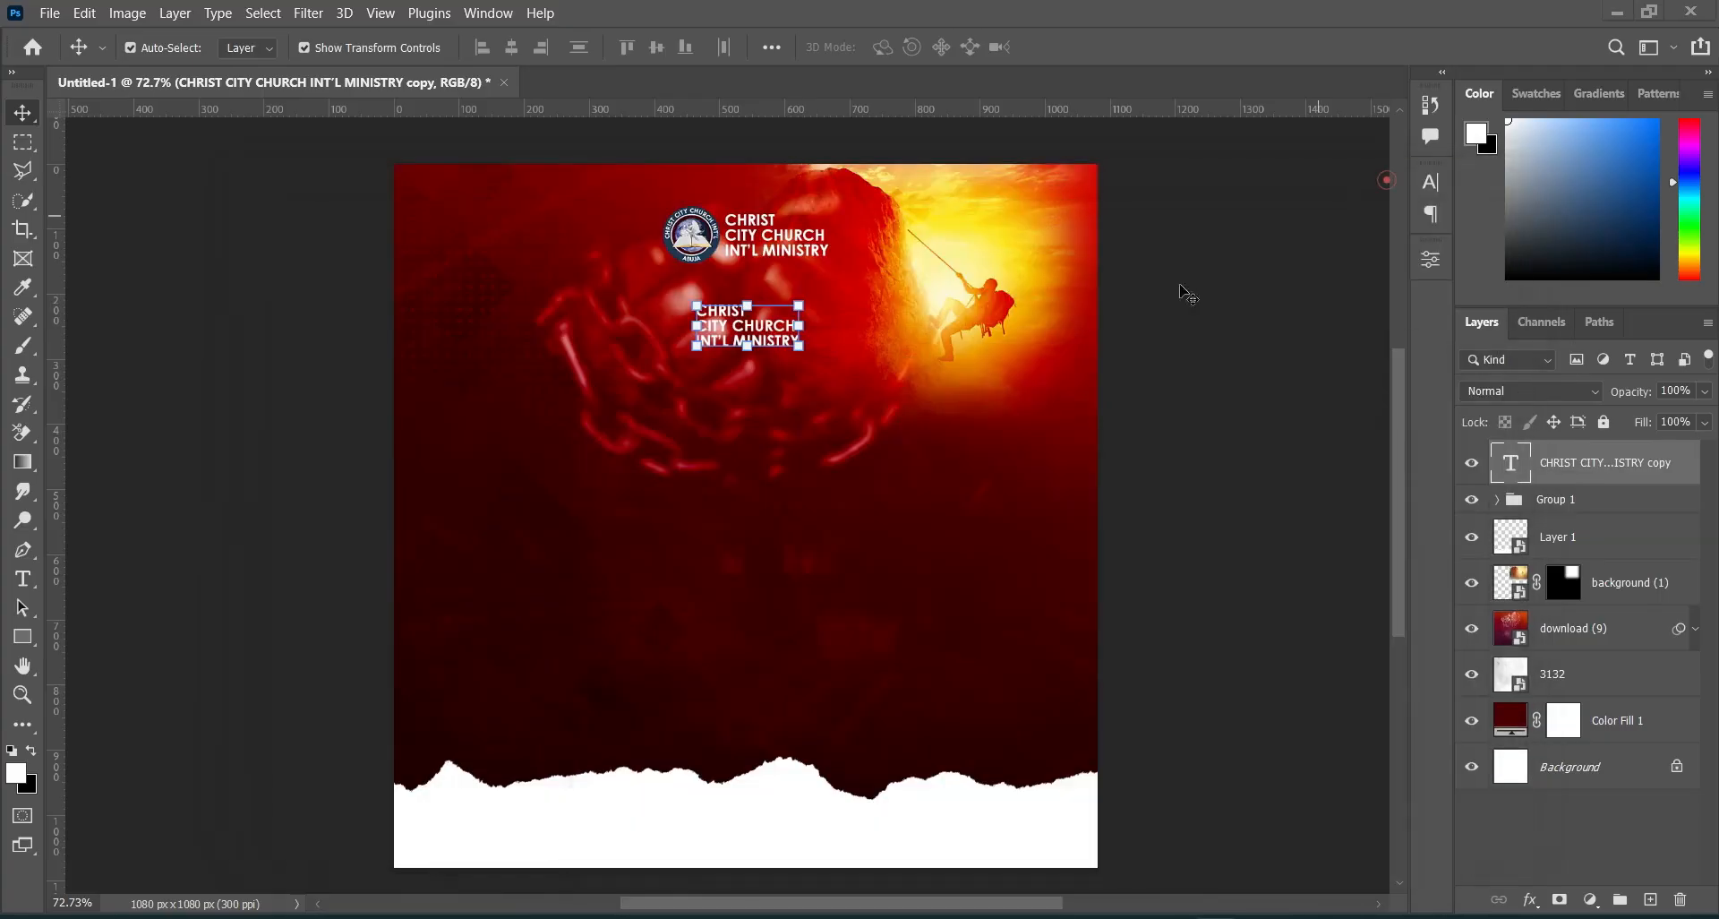
double_click(774, 331)
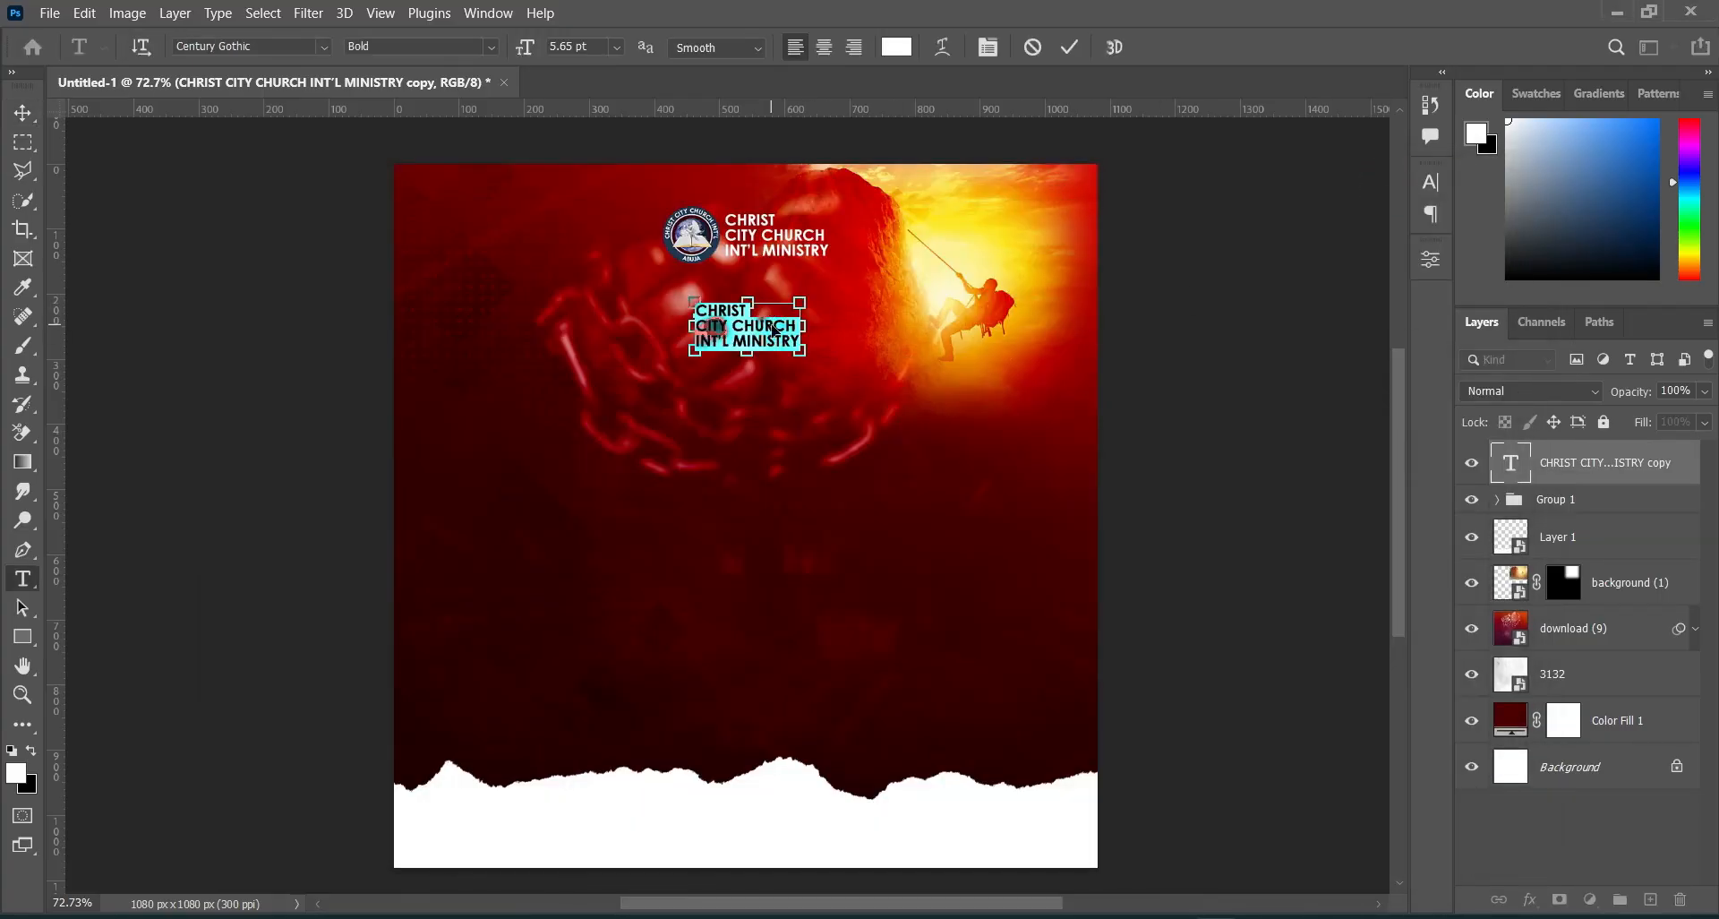
key(ctrl+v)
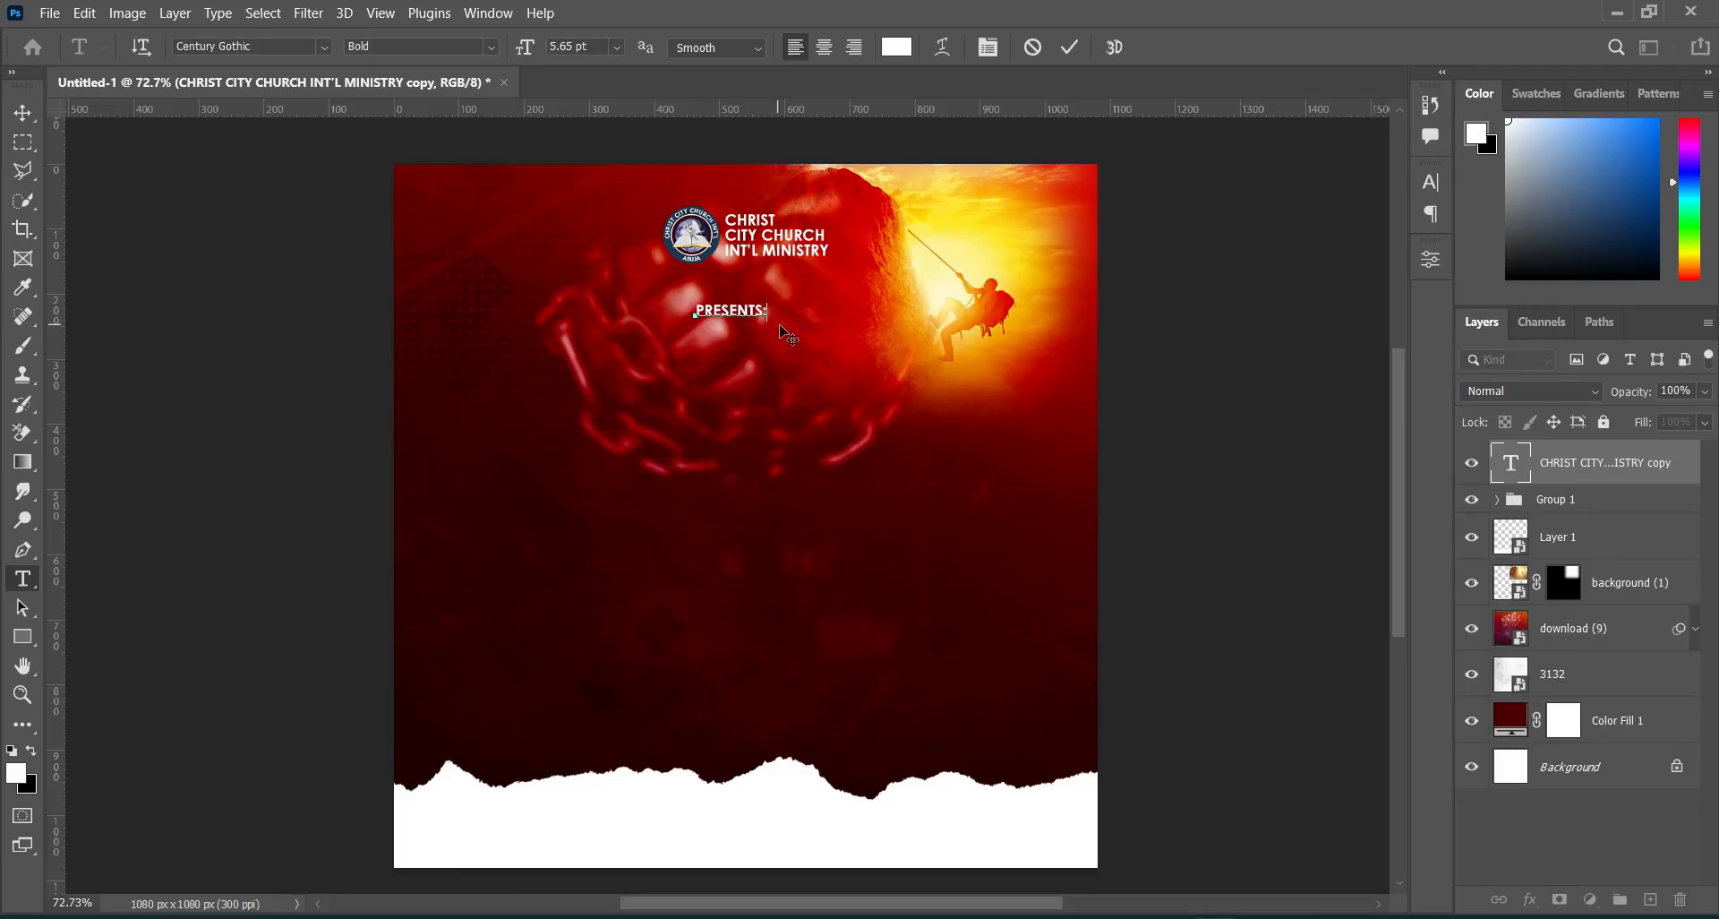
click(1072, 49)
key(v)
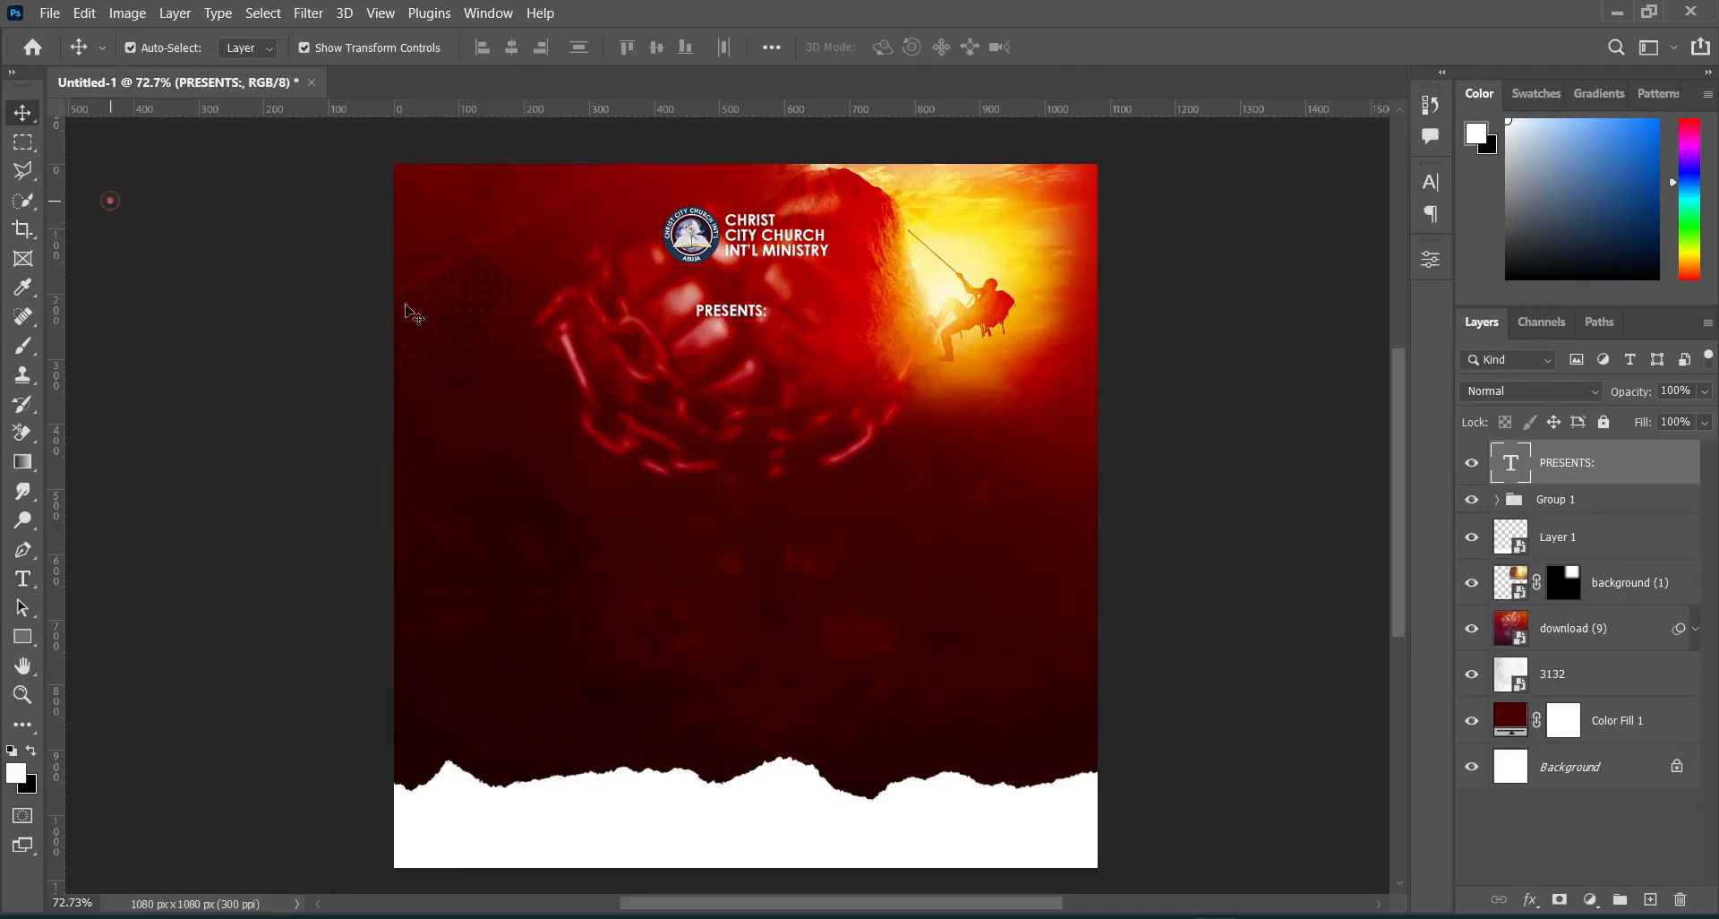
click(110, 200)
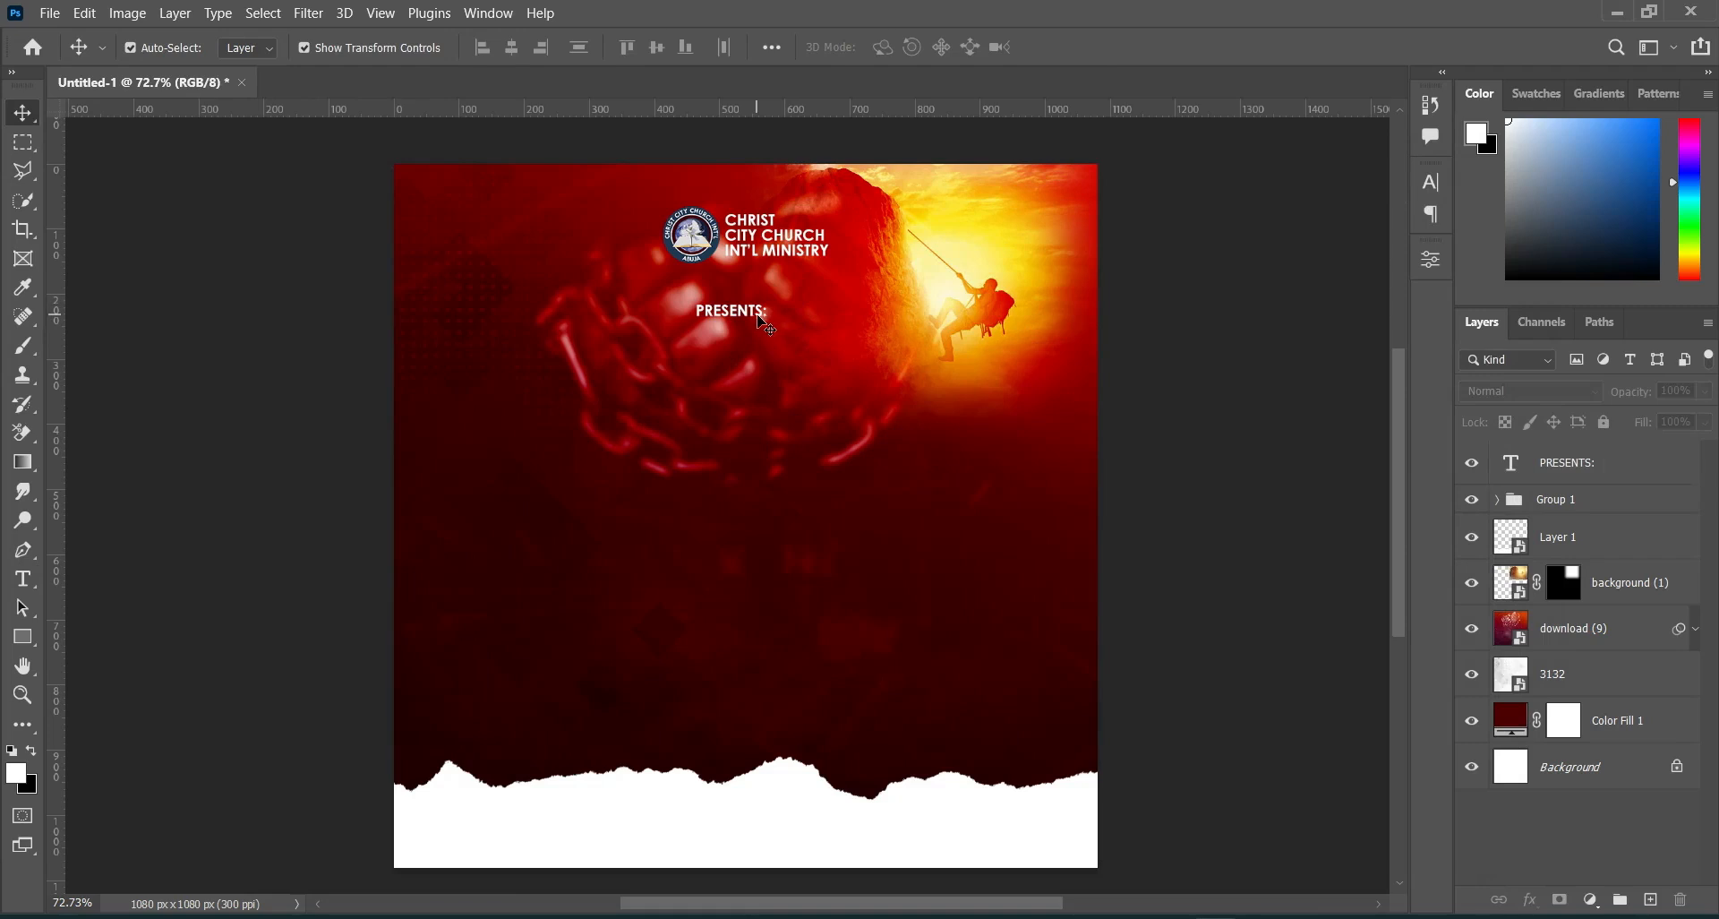
Centre the "PRESENTS:" text horizontally on the canvas and deselect its layer.
click(741, 315)
click(264, 12)
click(269, 31)
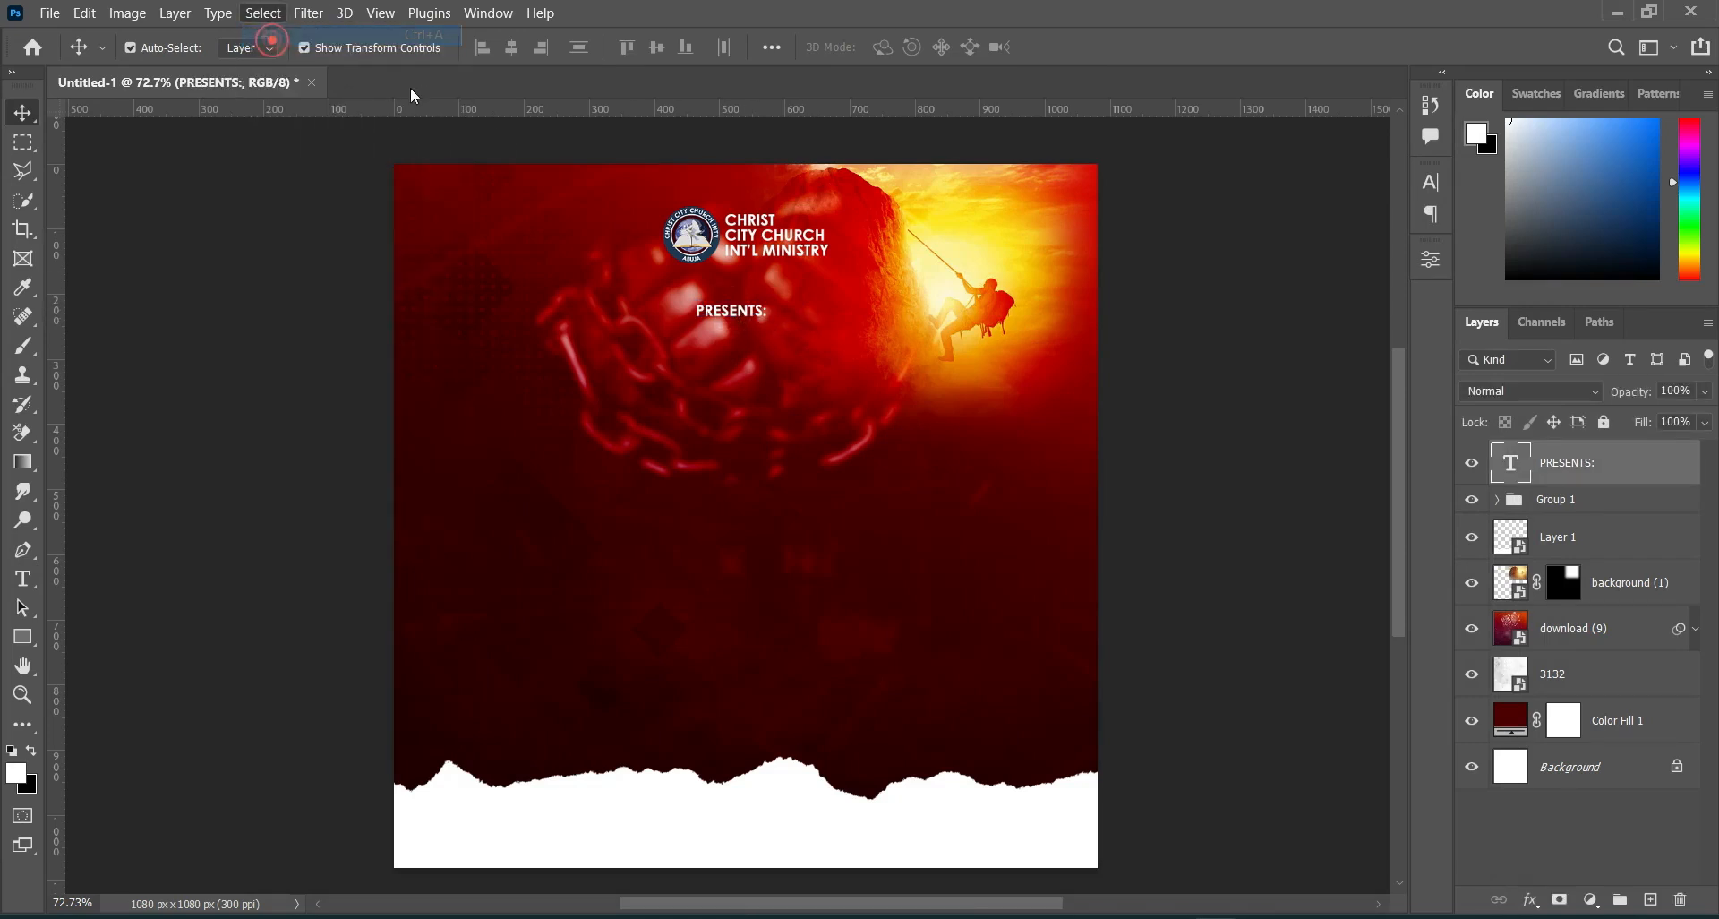
click(511, 49)
click(277, 14)
click(287, 51)
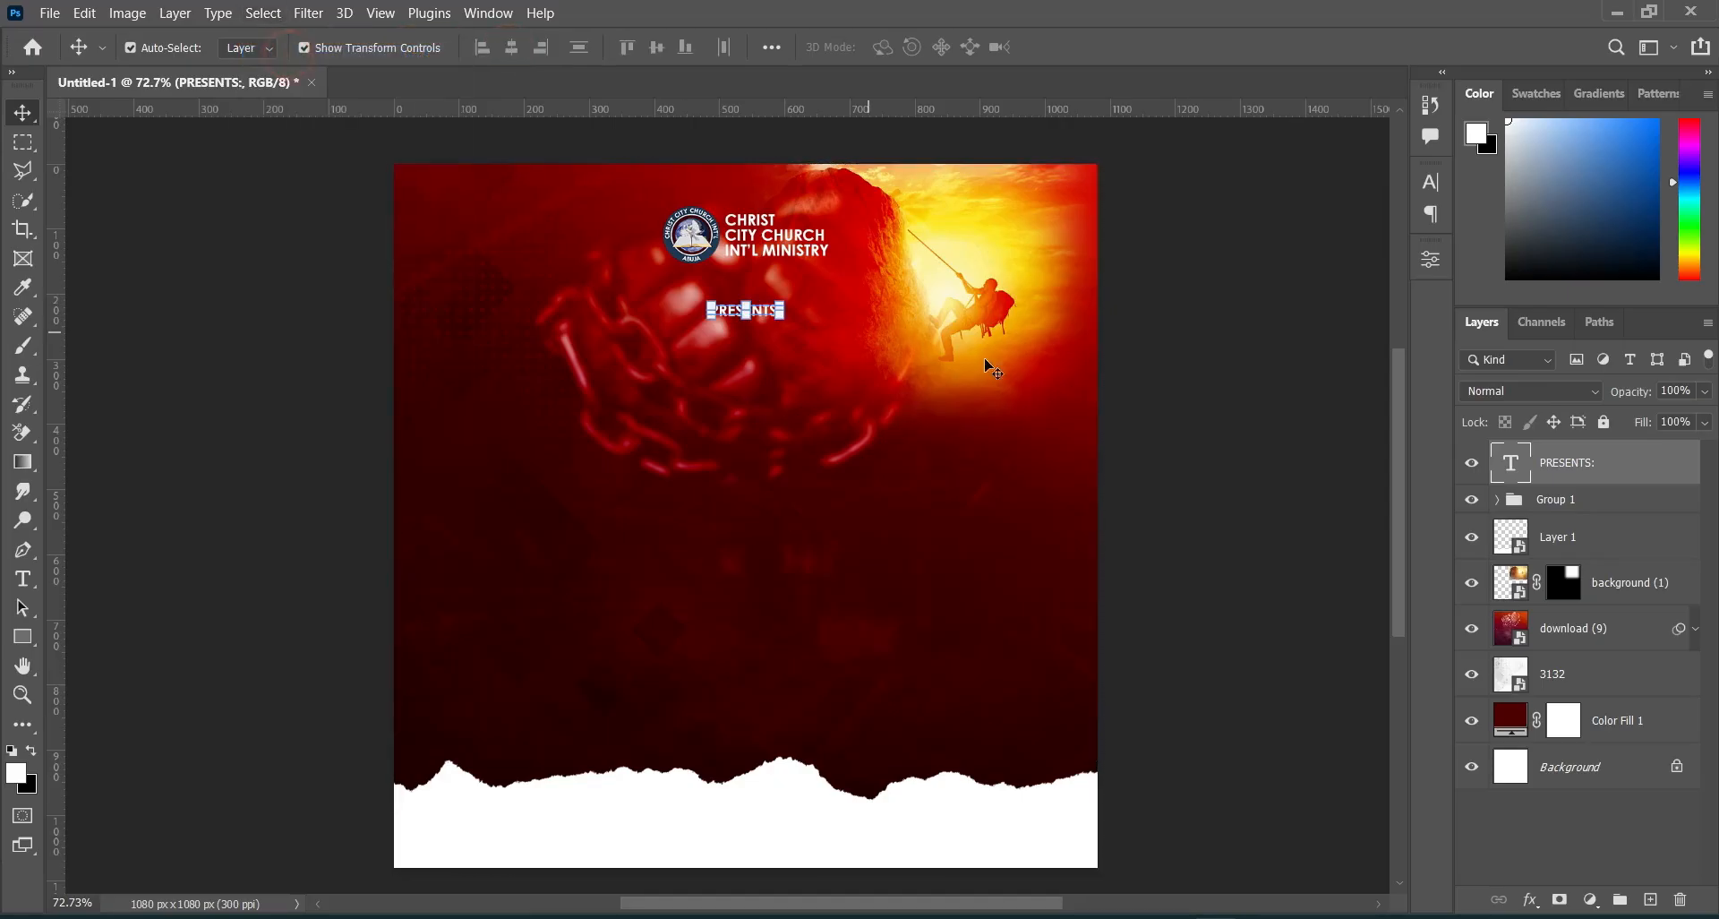
click(1208, 404)
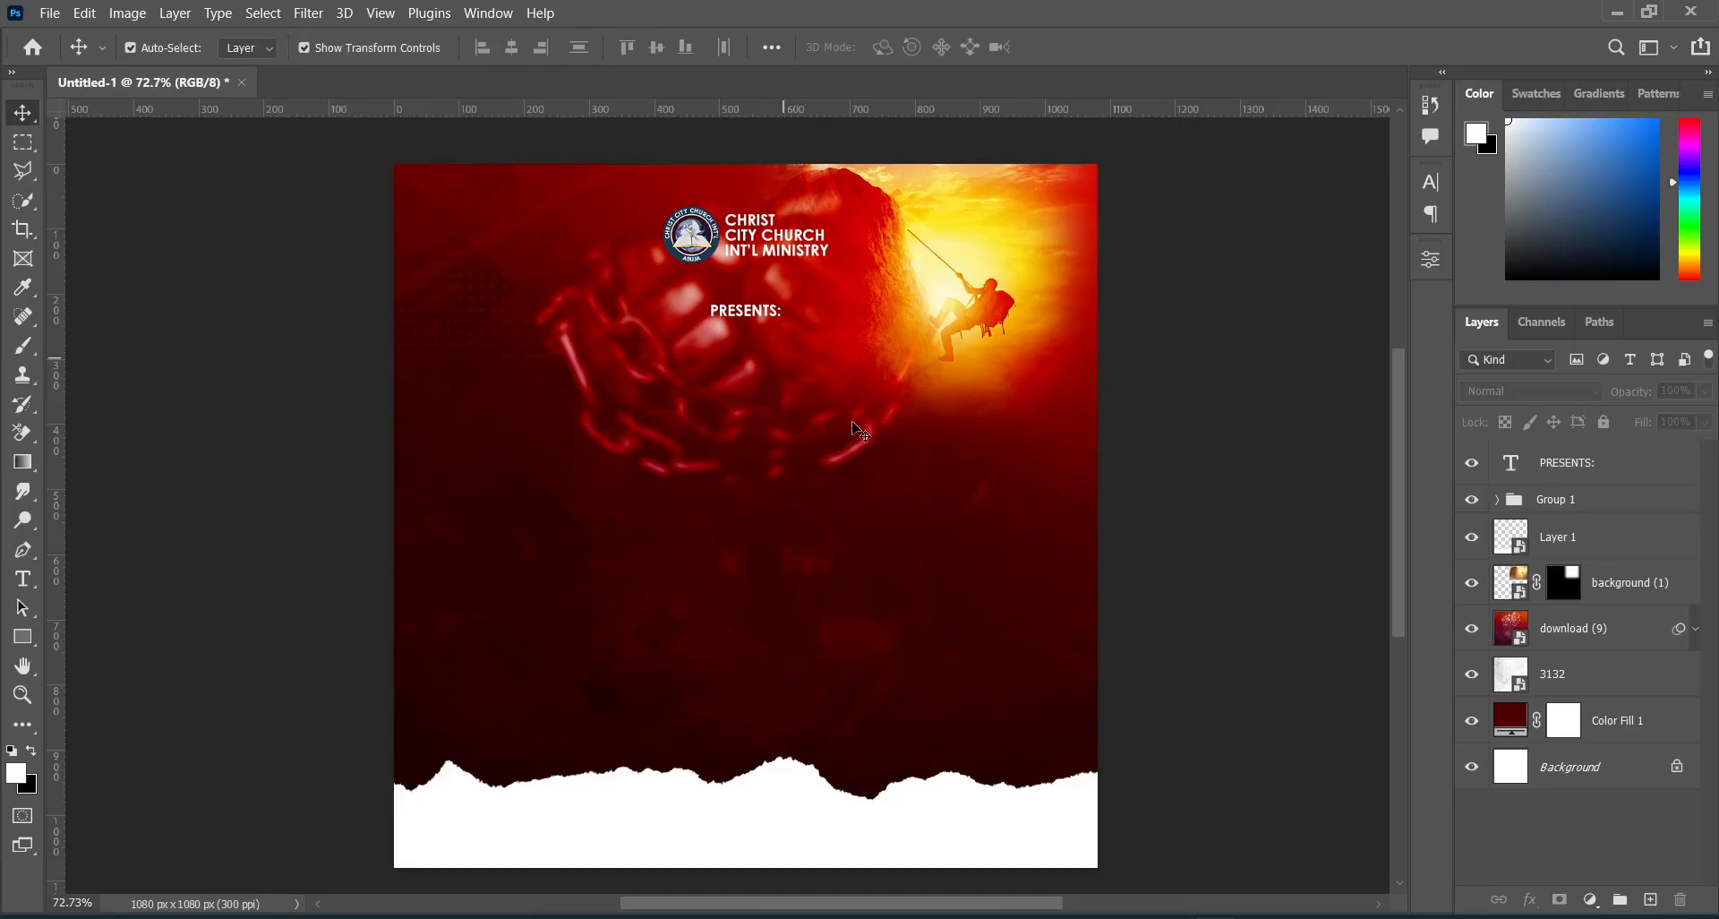
Copy "DISTRICT YOUTHS VIGIL" from Text Document.txt and return to the flyer.
click(1309, 915)
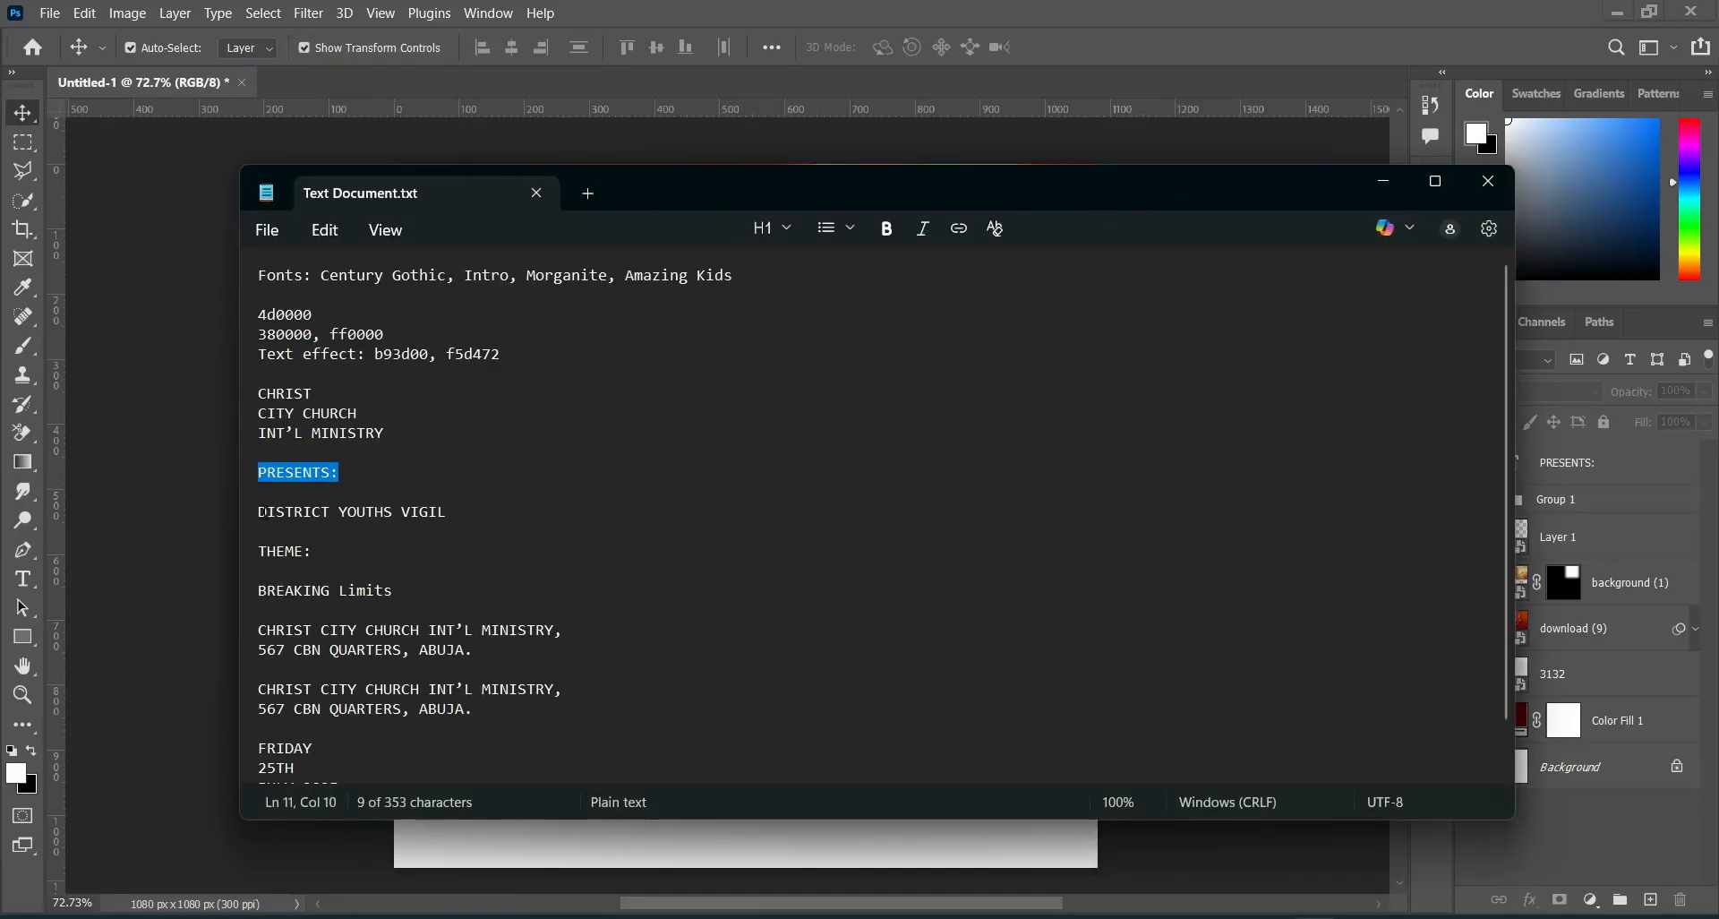
drag(258, 511, 446, 512)
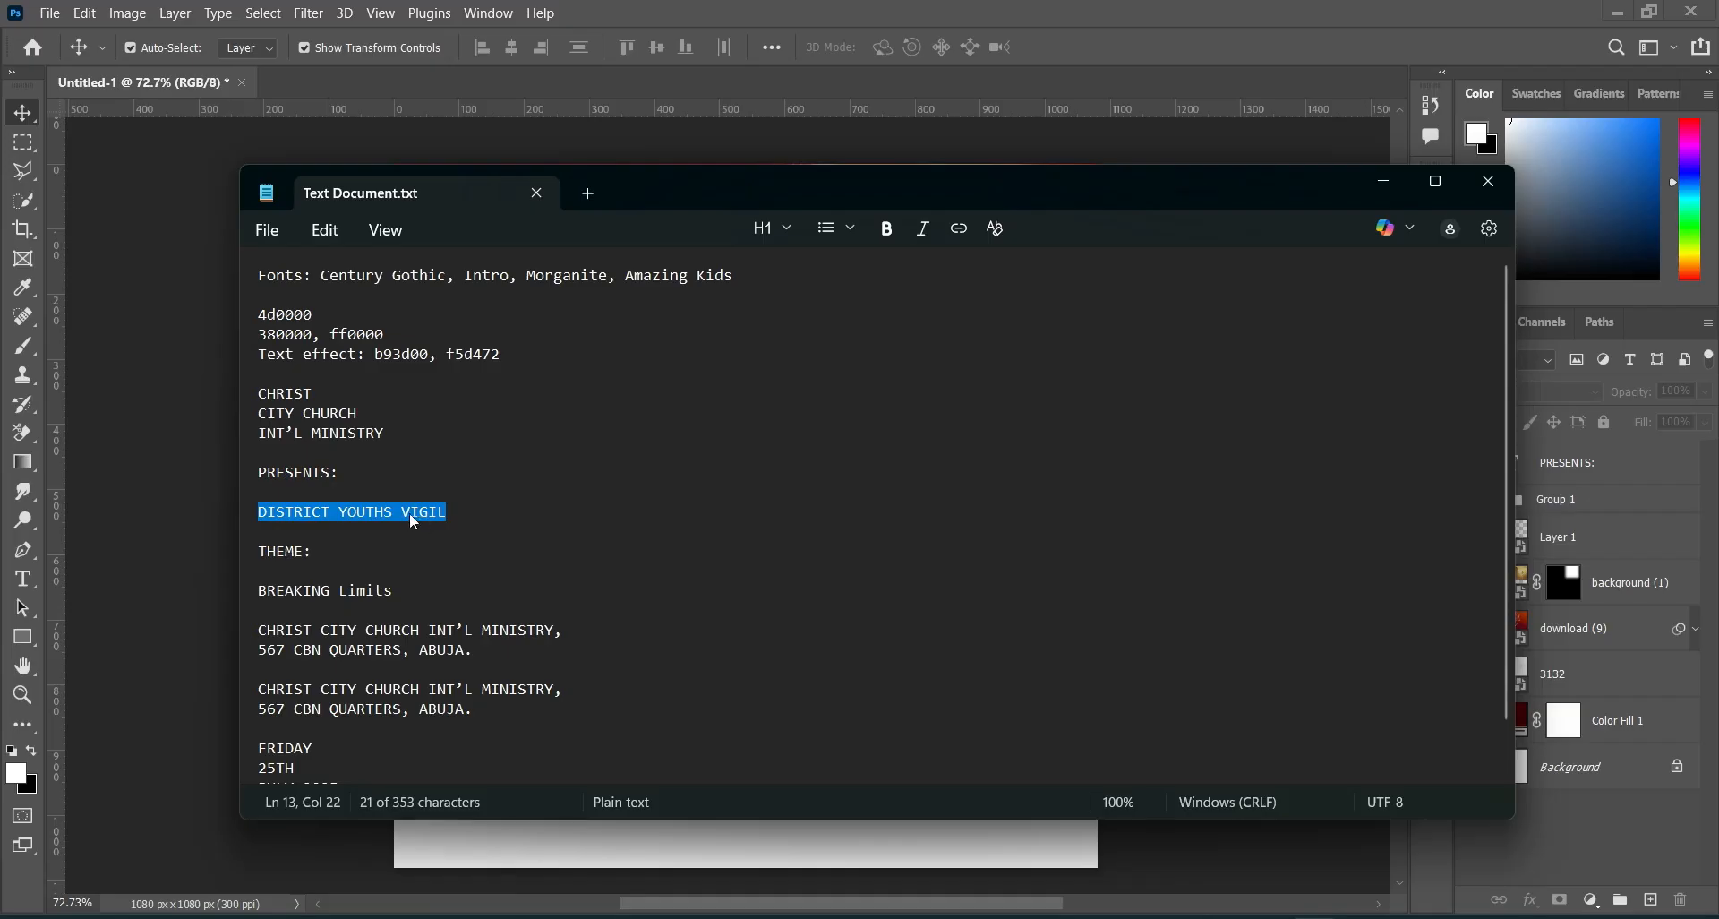
click(1382, 183)
Draw a white rectangle about 434 by 53 px below "PRESENTS:" and centre it horizontally on the canvas.
click(23, 637)
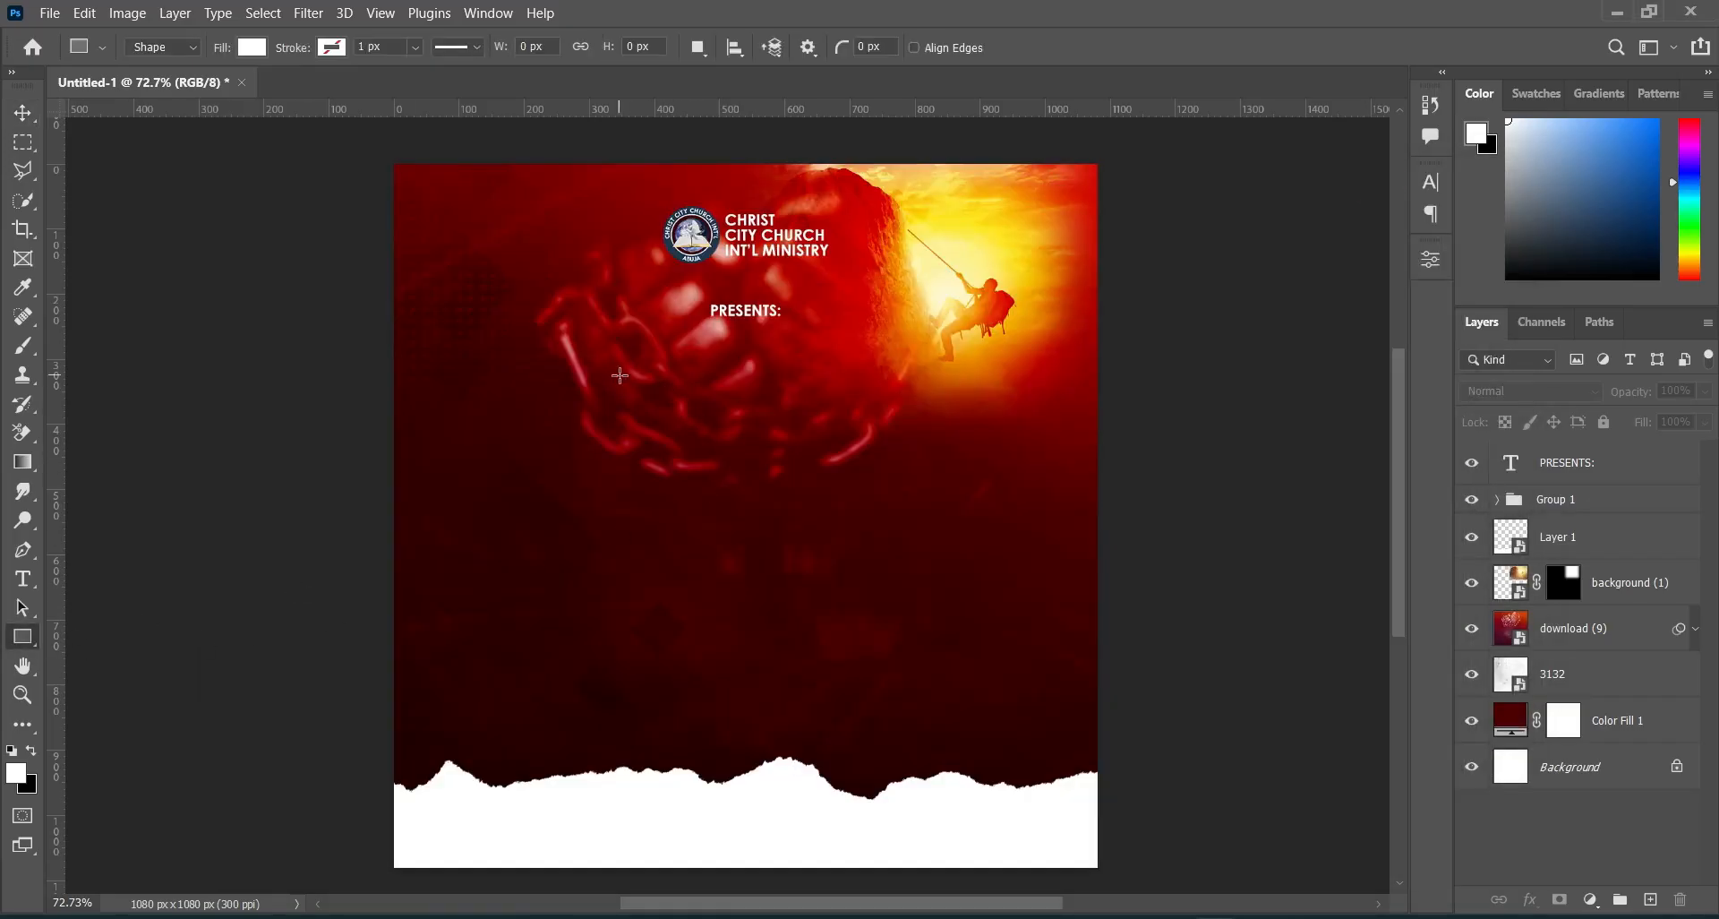
mouse_move(618, 377)
mouse_down()
mouse_move(873, 394)
mouse_move(901, 412)
mouse_up()
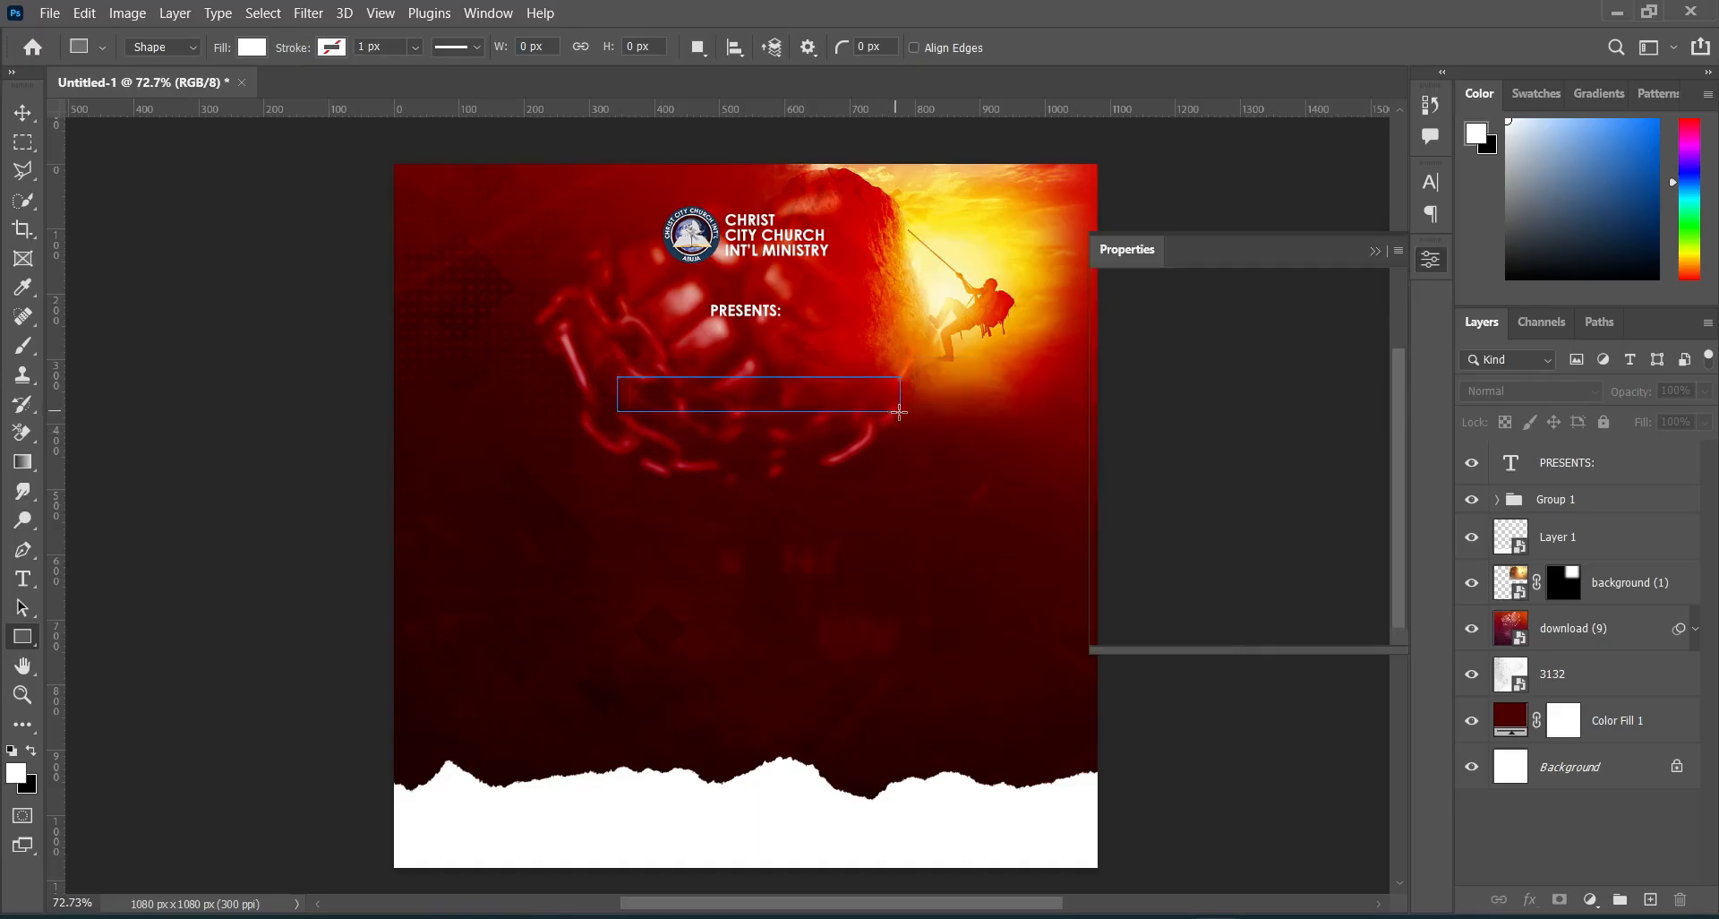
key(v)
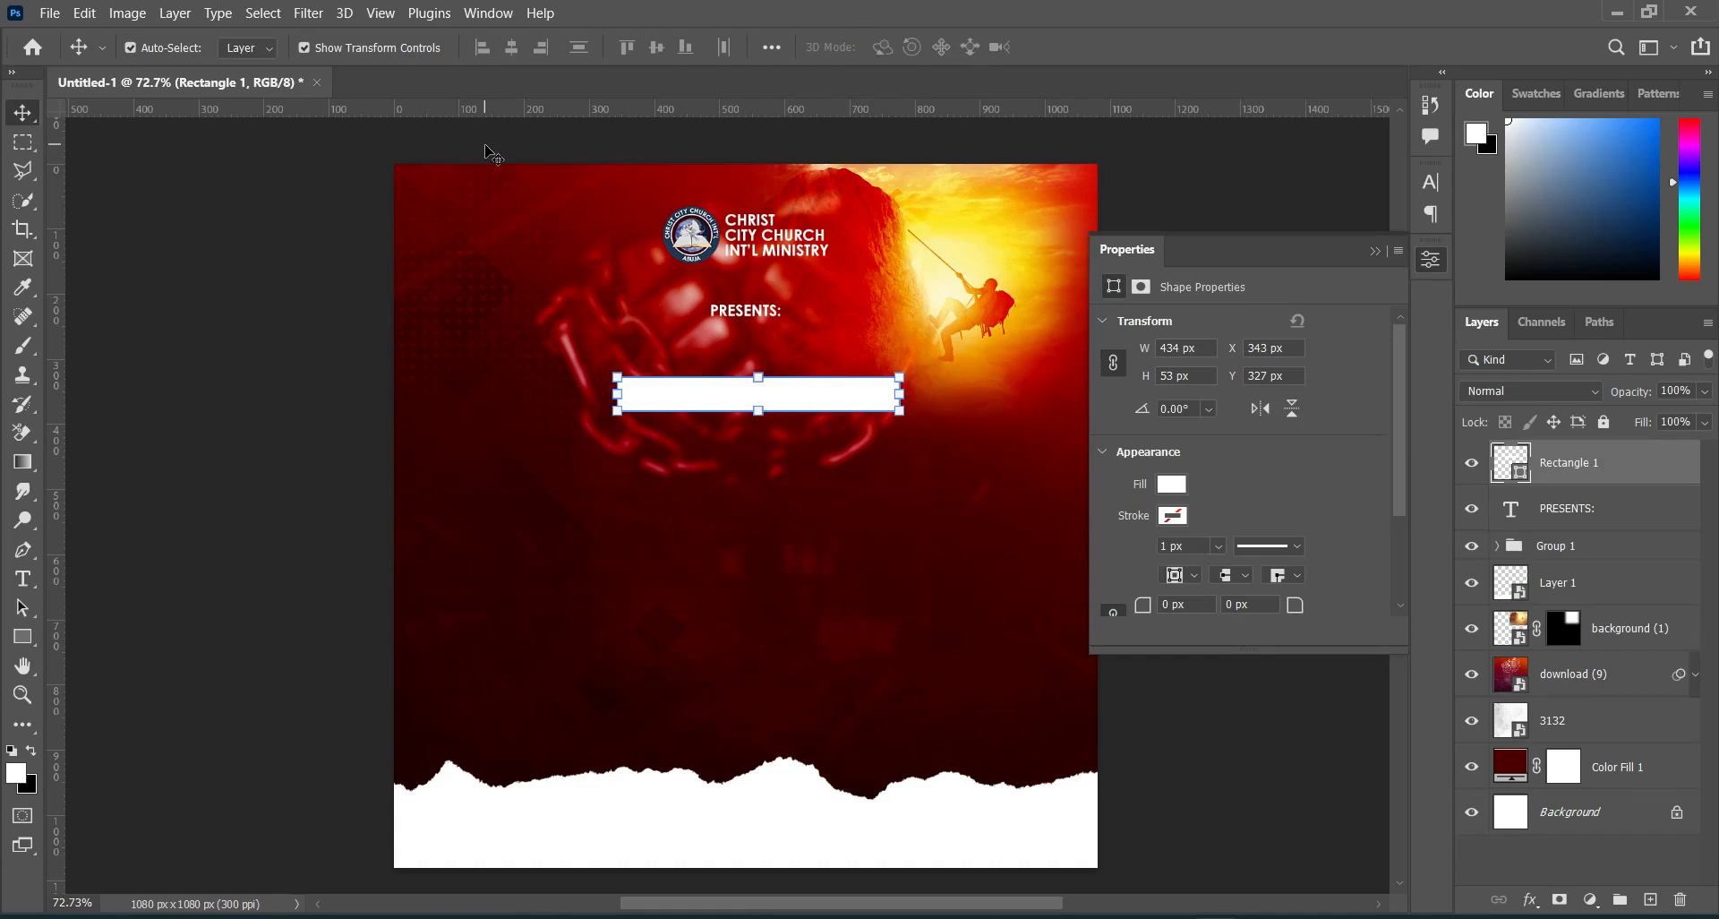
key(ctrl+a)
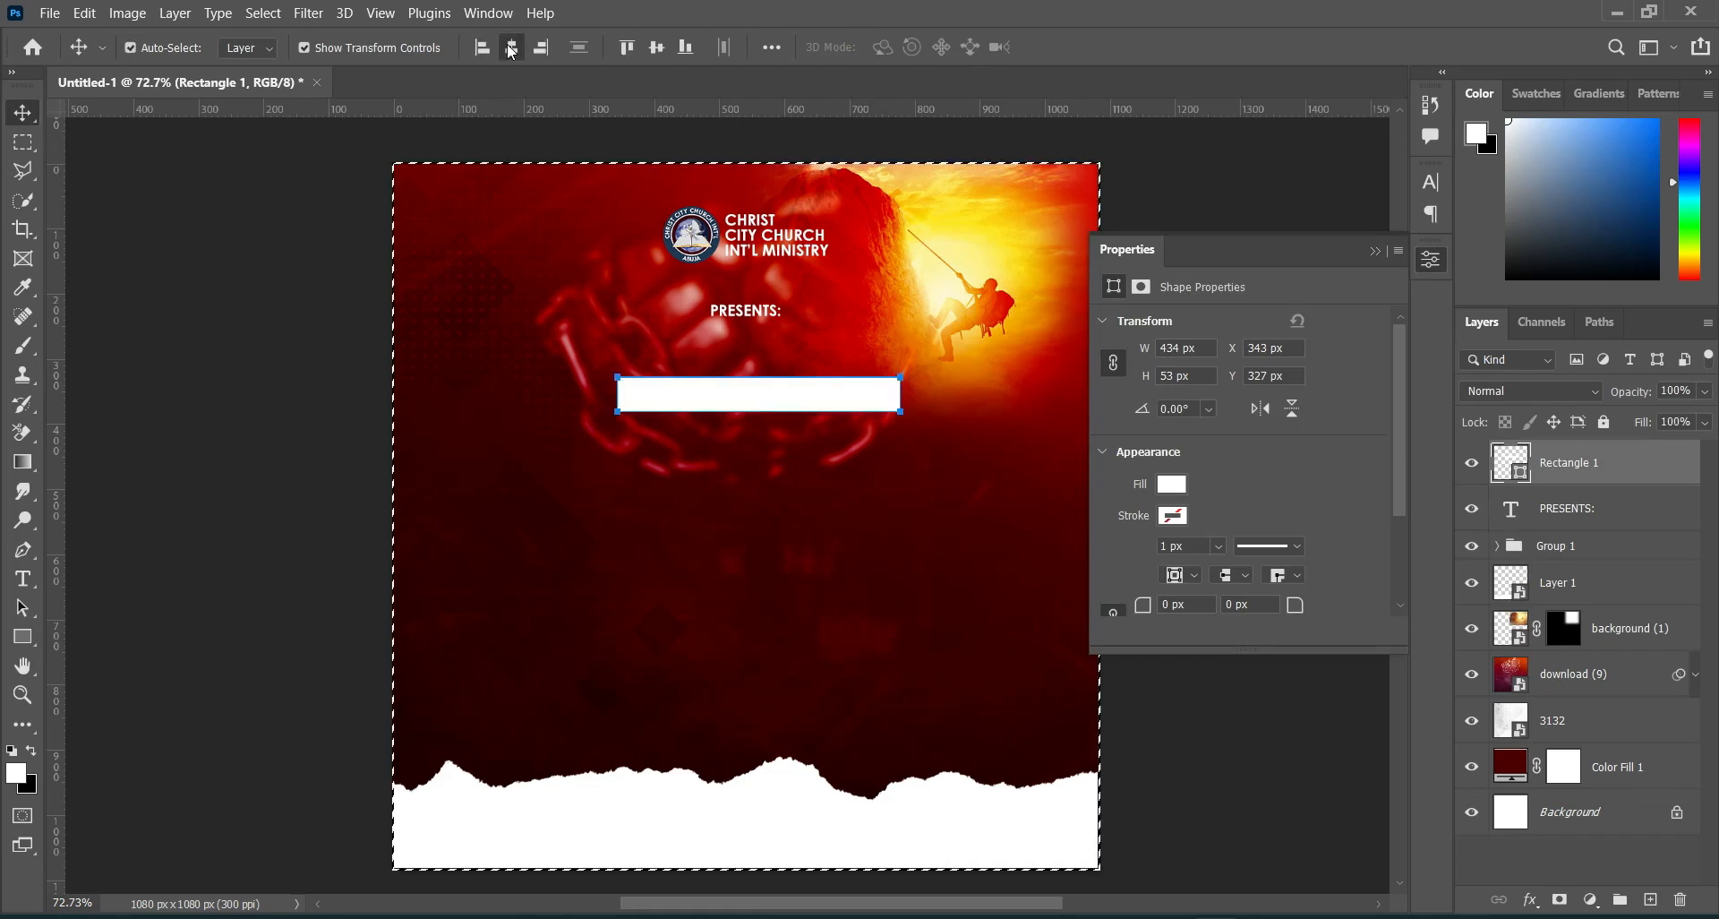
click(510, 47)
key(ctrl+d)
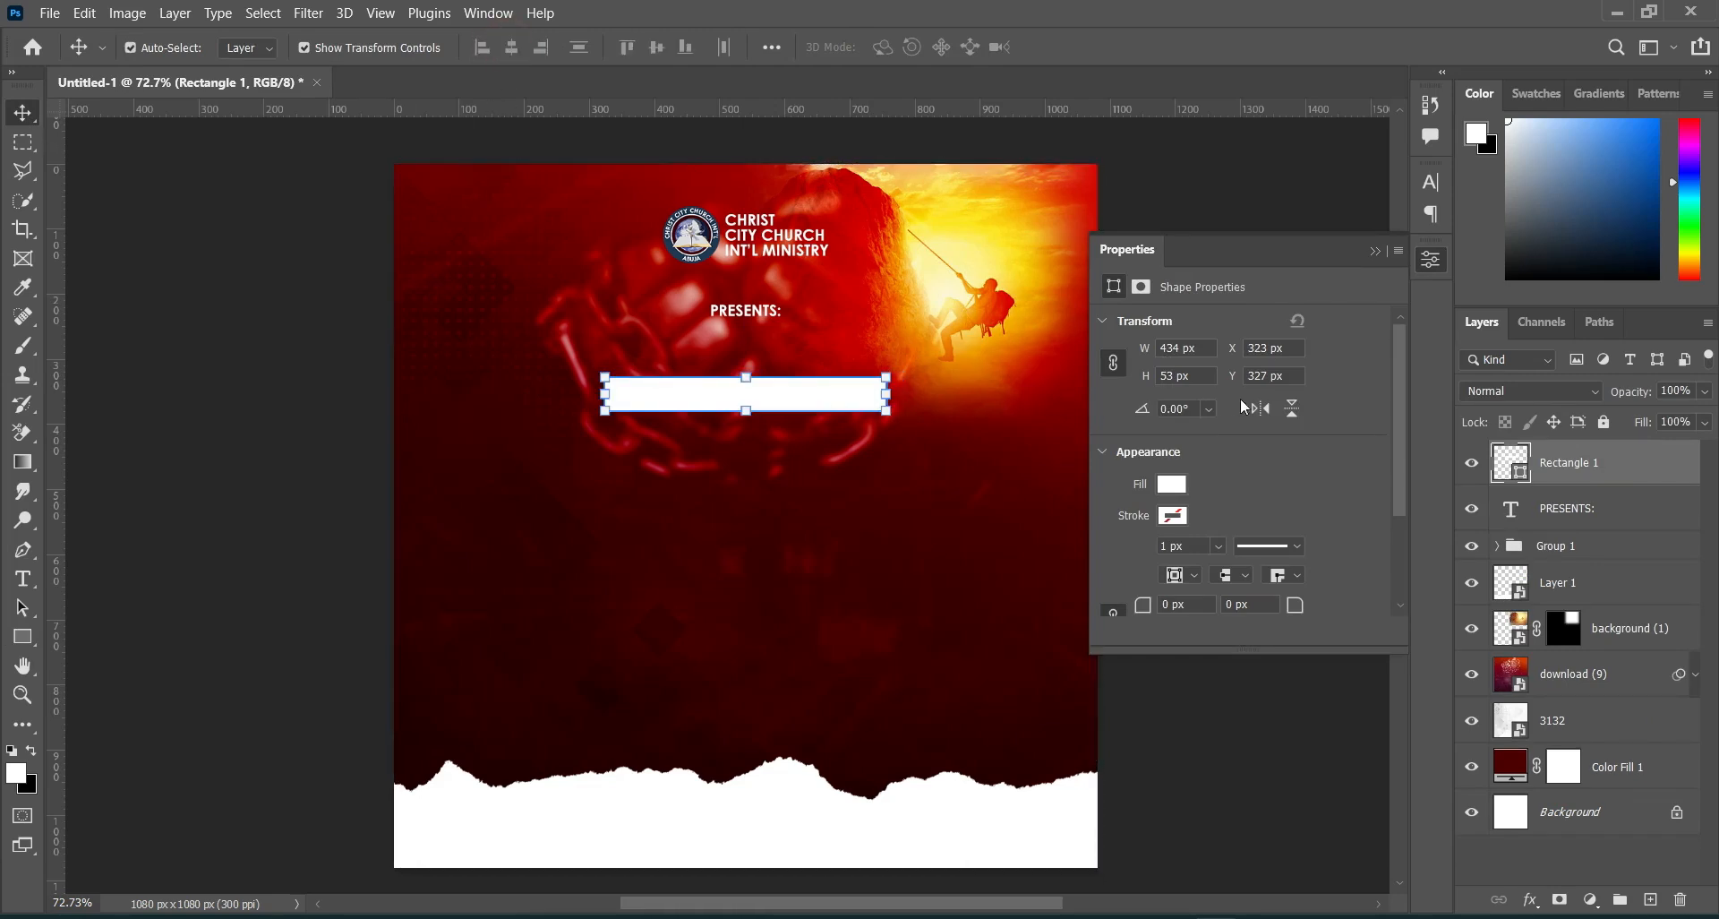
click(1374, 251)
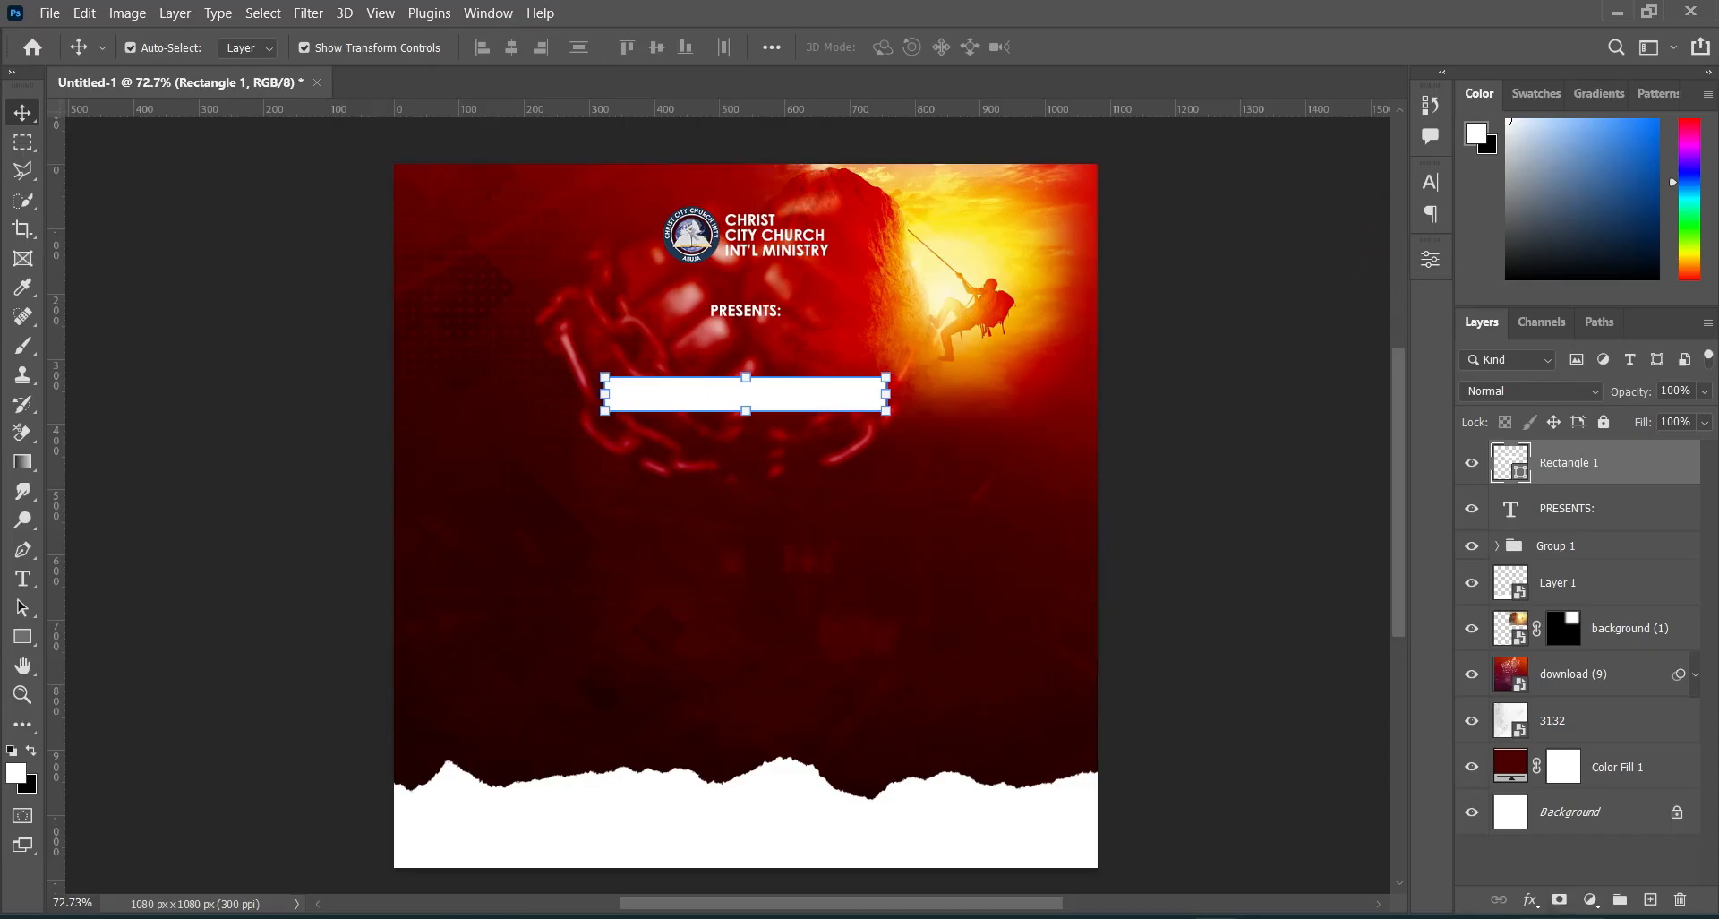
Add a Gradient Overlay to the rectangle and set the gradient's starting colour stop to 380000, copied from Text Document.txt.
click(1530, 900)
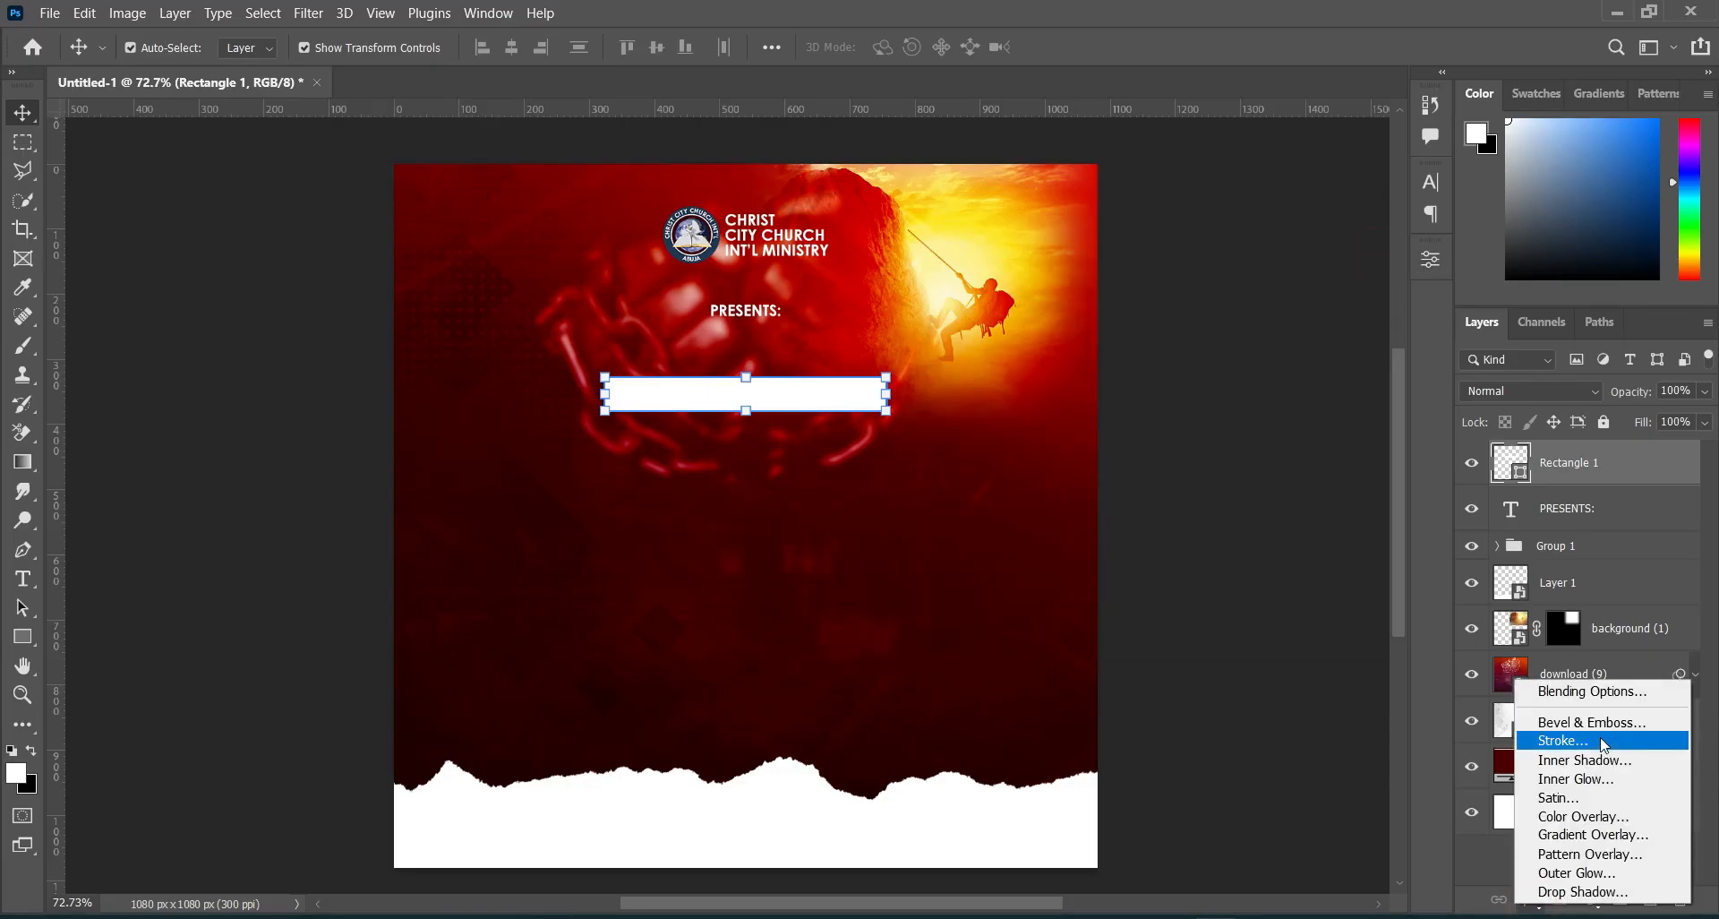
click(1592, 834)
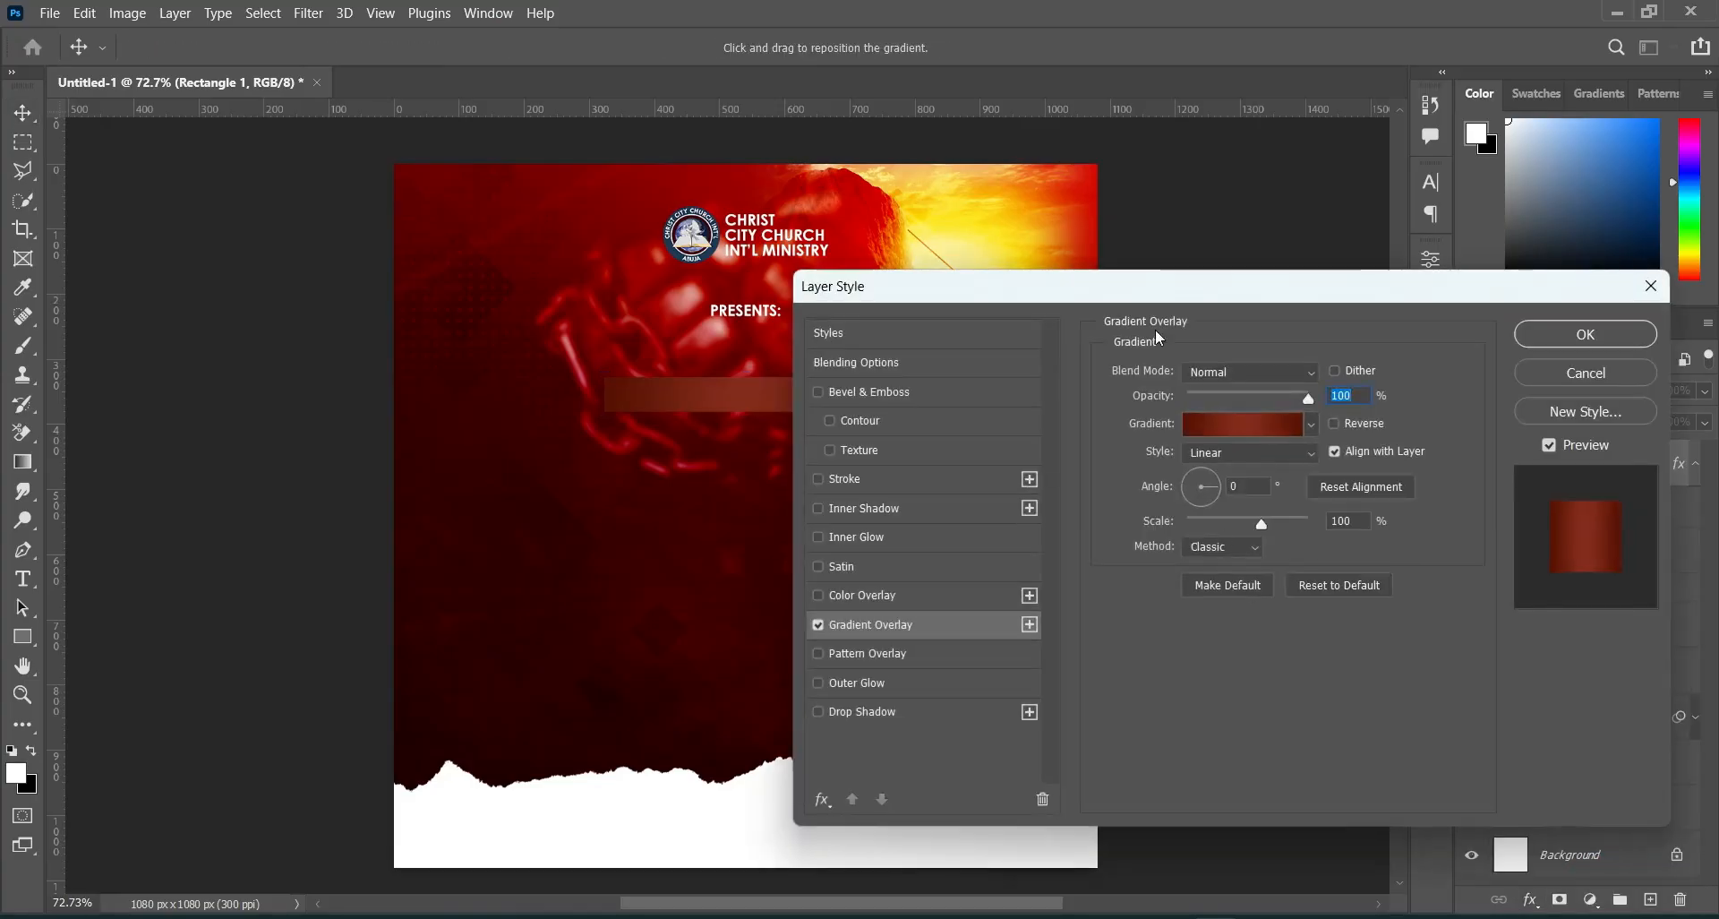
drag(974, 285, 1362, 285)
click(1223, 917)
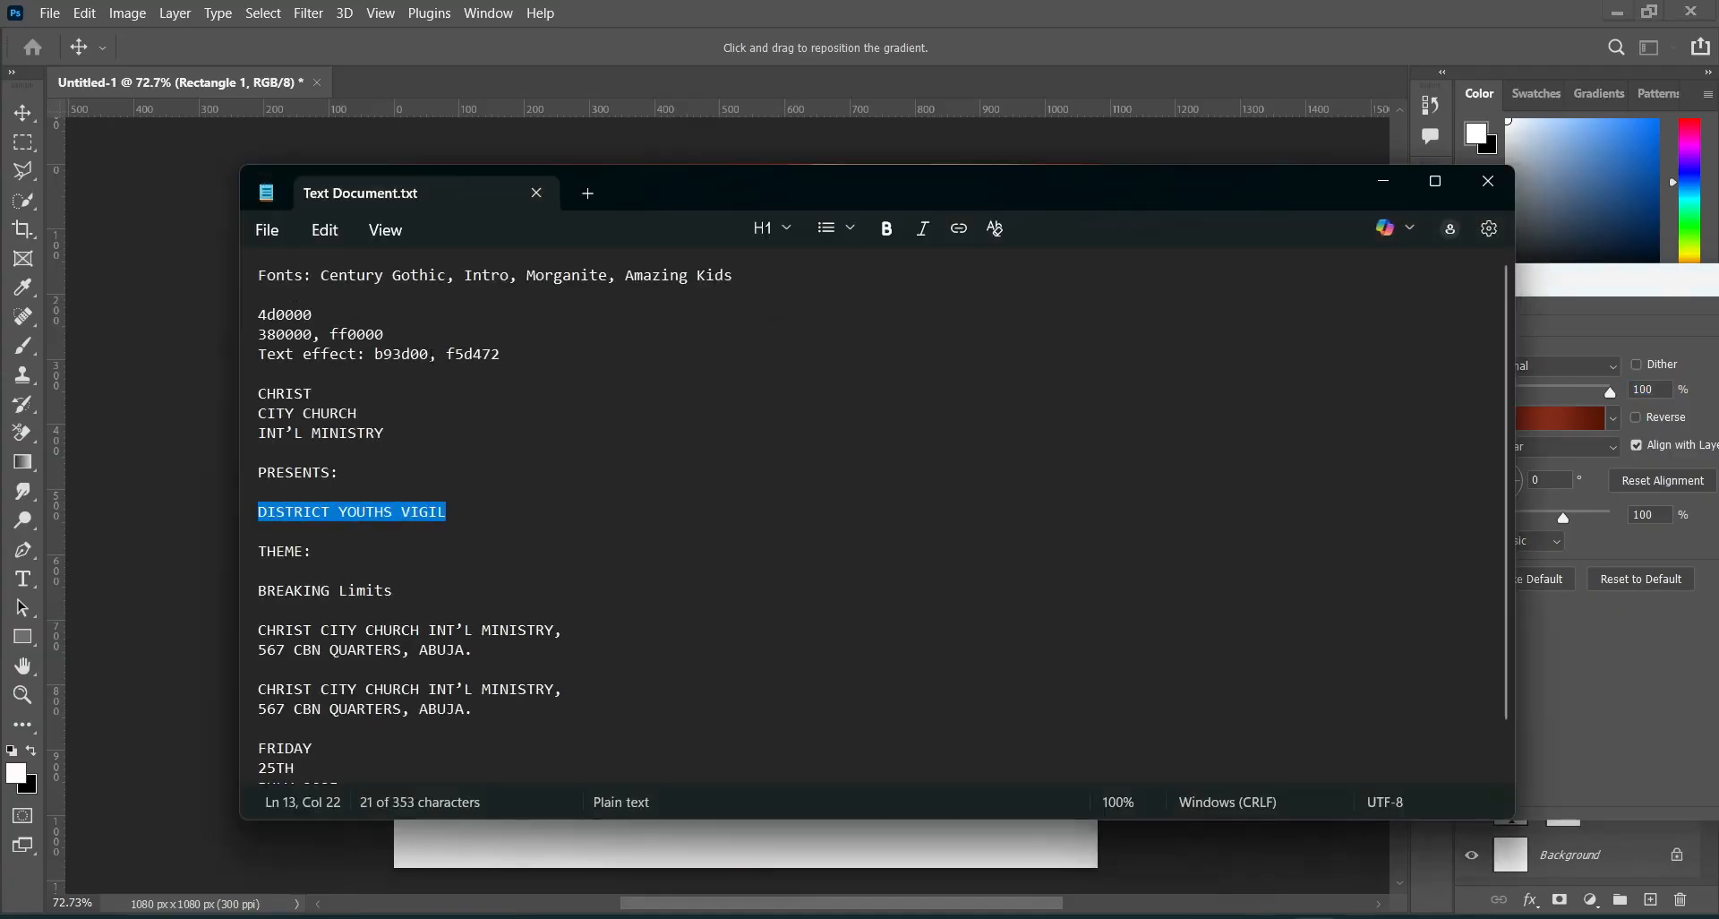
drag(259, 334, 311, 334)
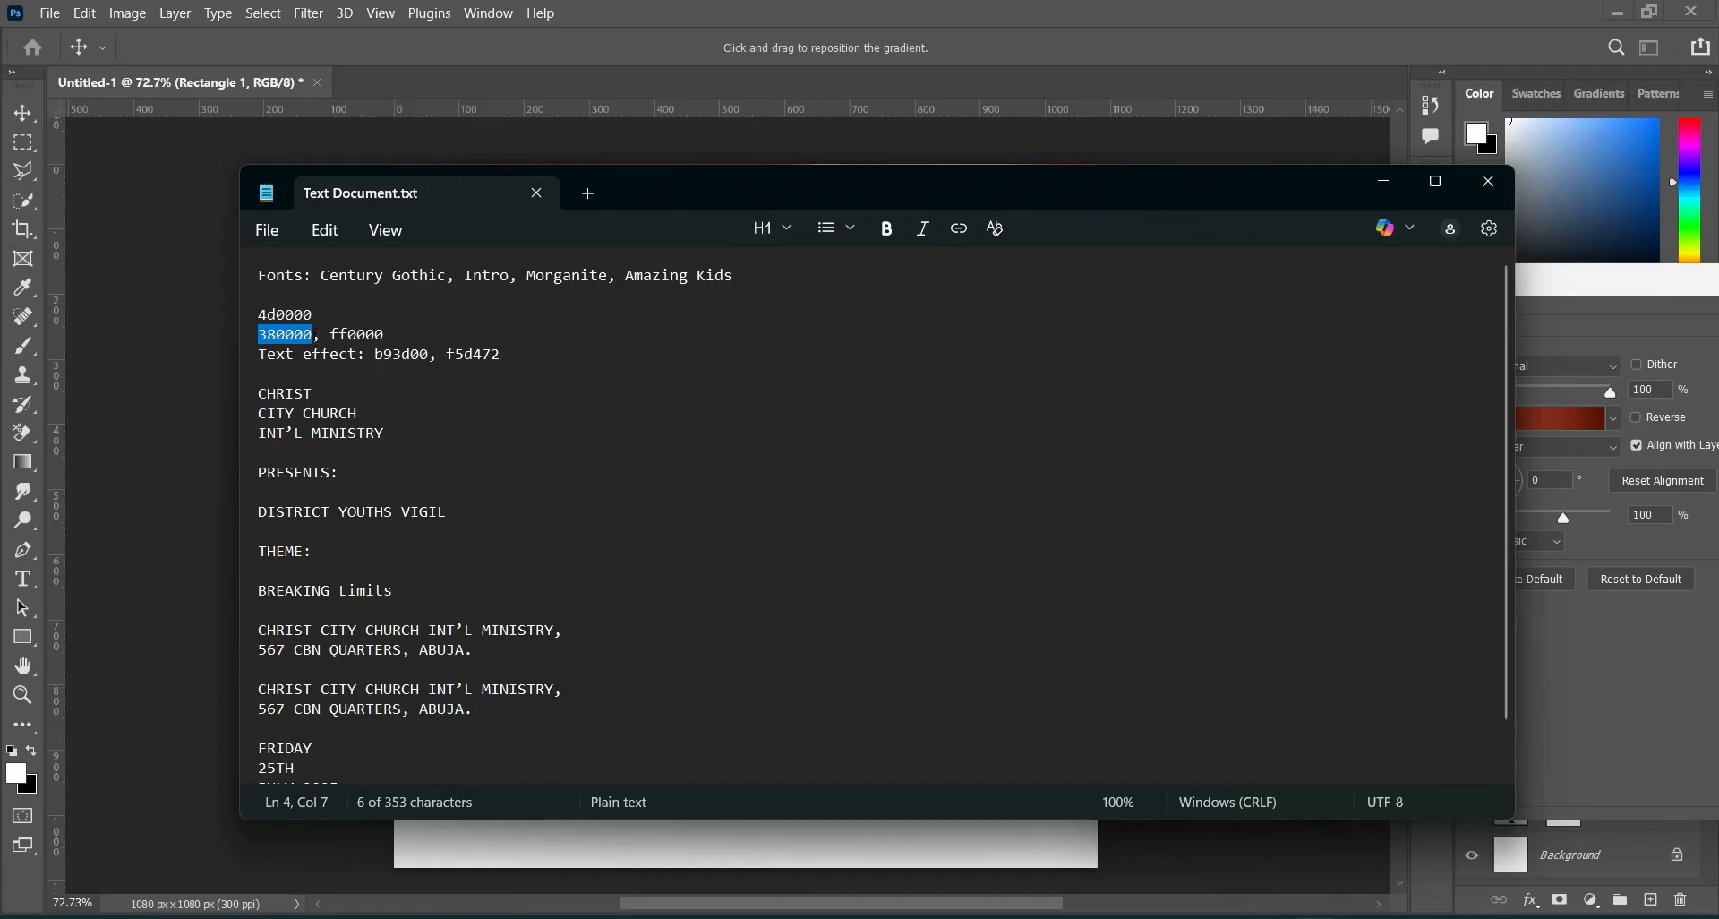
click(1383, 181)
click(1520, 412)
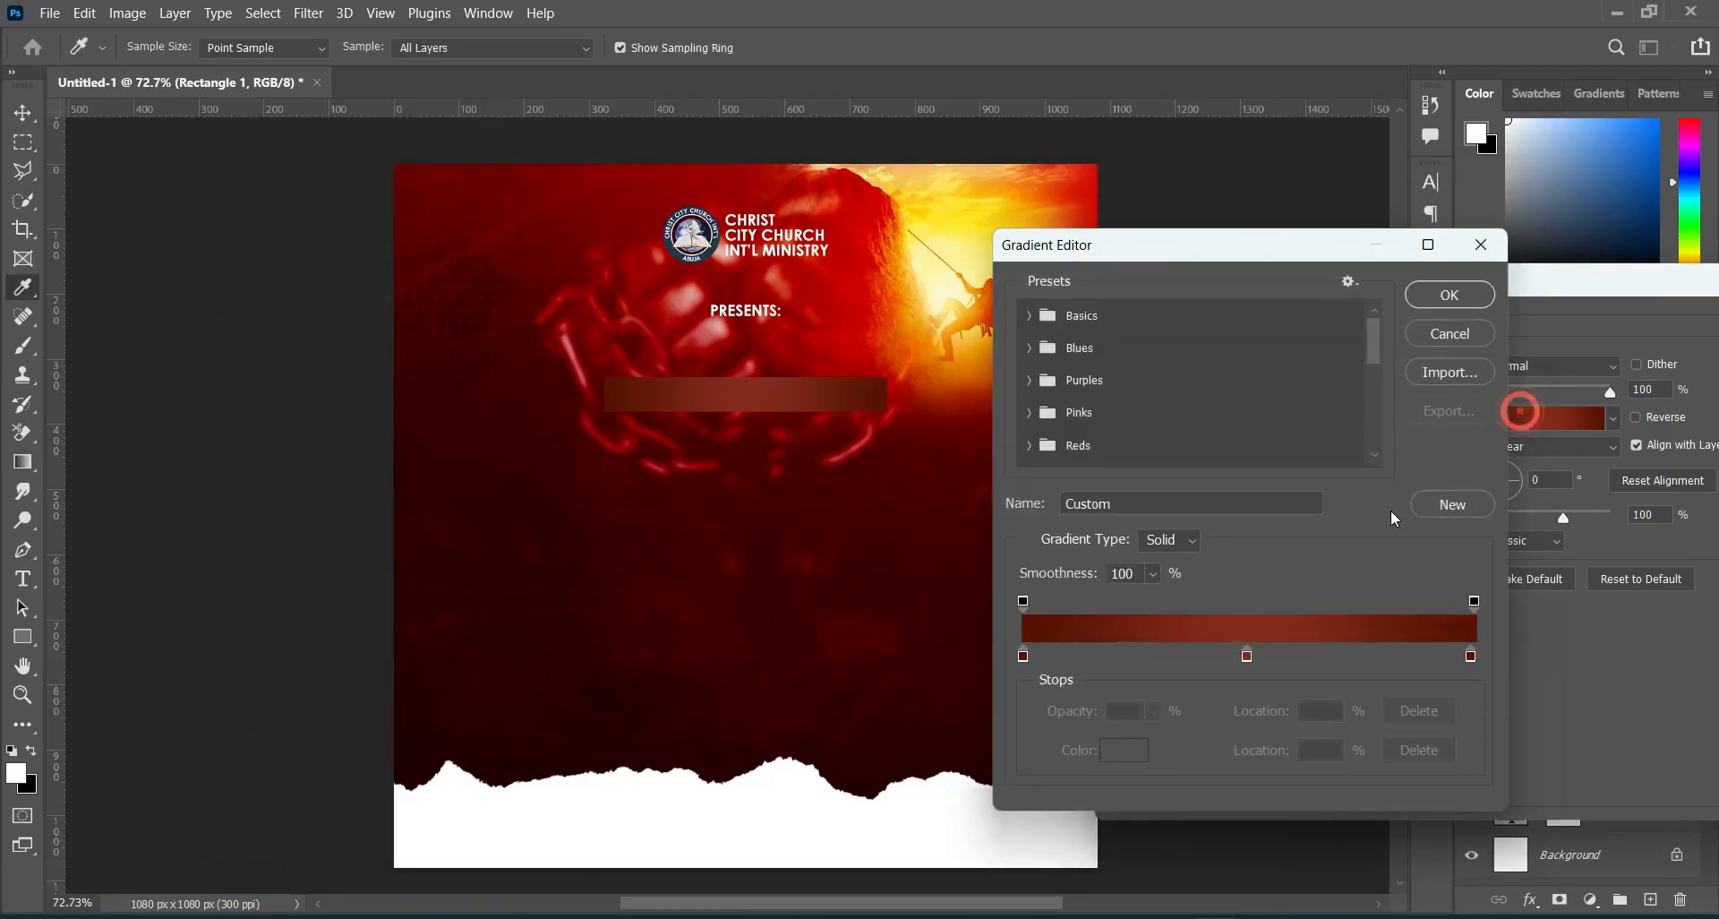
click(1023, 656)
click(1124, 749)
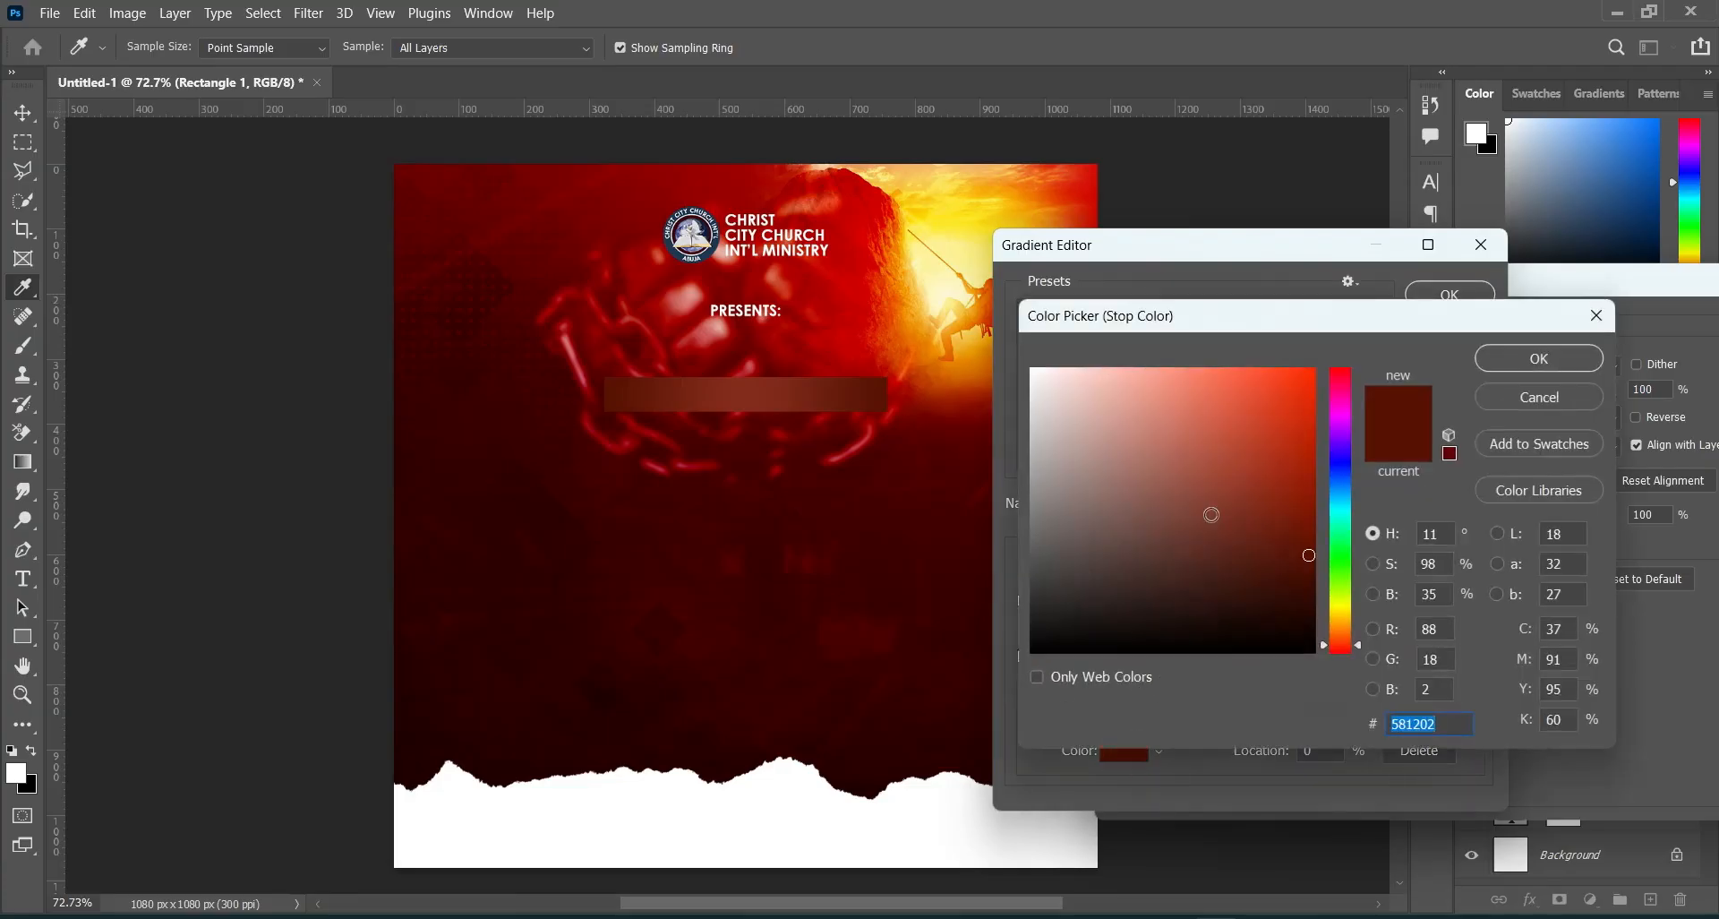
click(1566, 359)
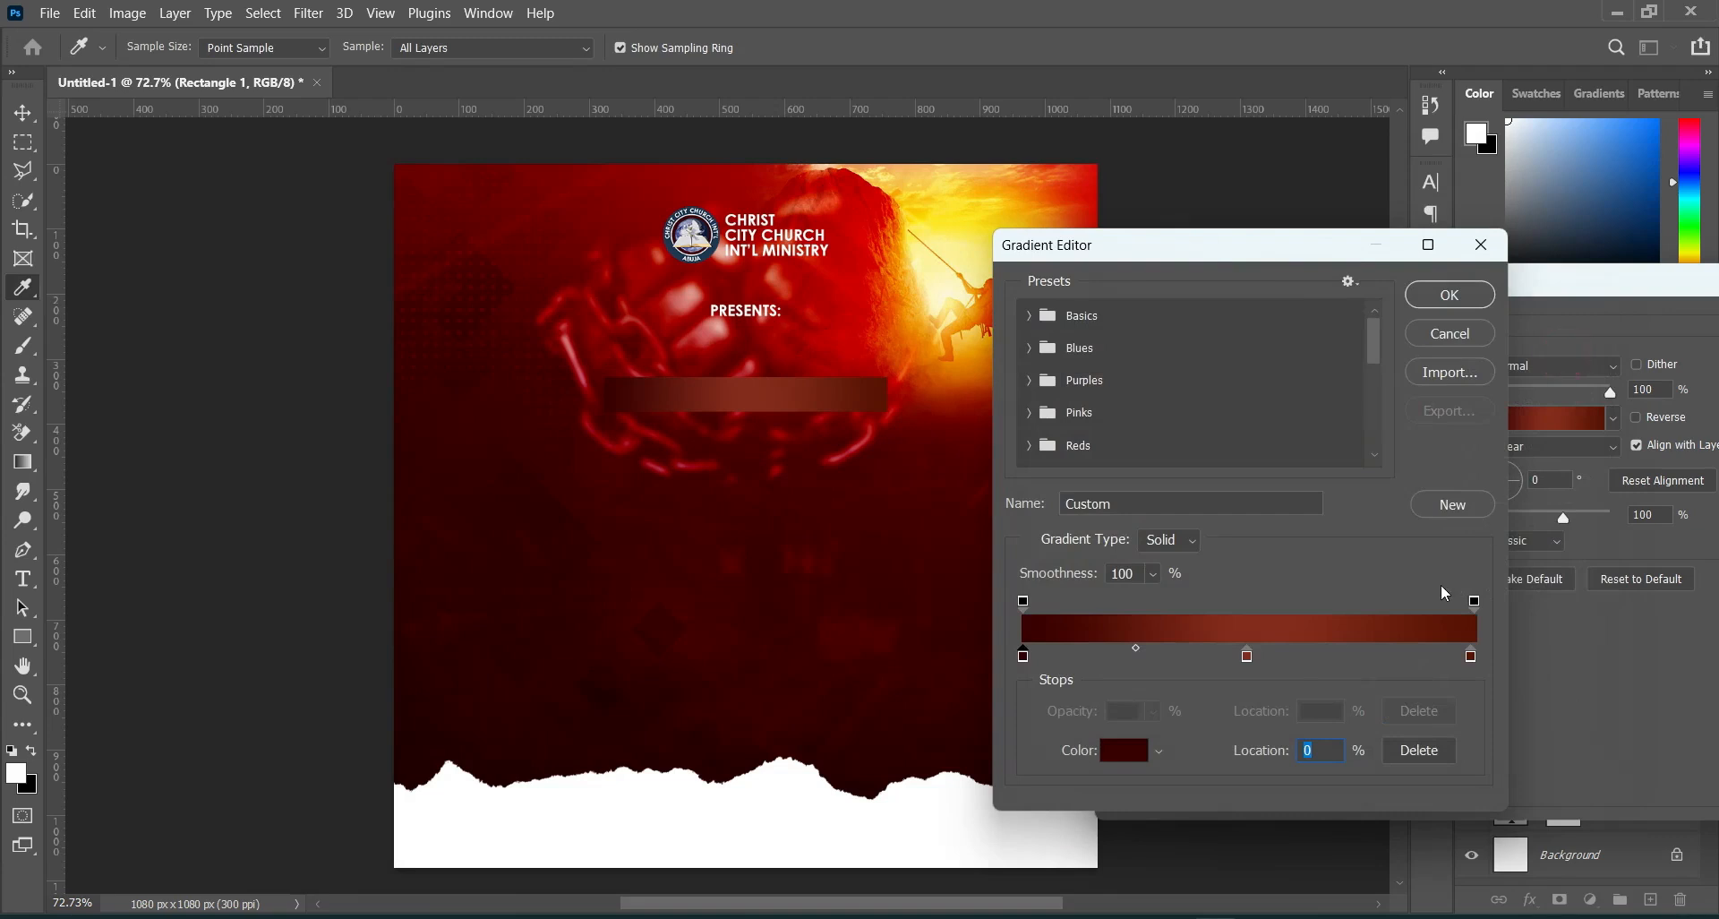
Delete the gradient's middle colour stop, set the end stop to ff0000 from Text Document.txt, and apply the overlay.
click(1247, 656)
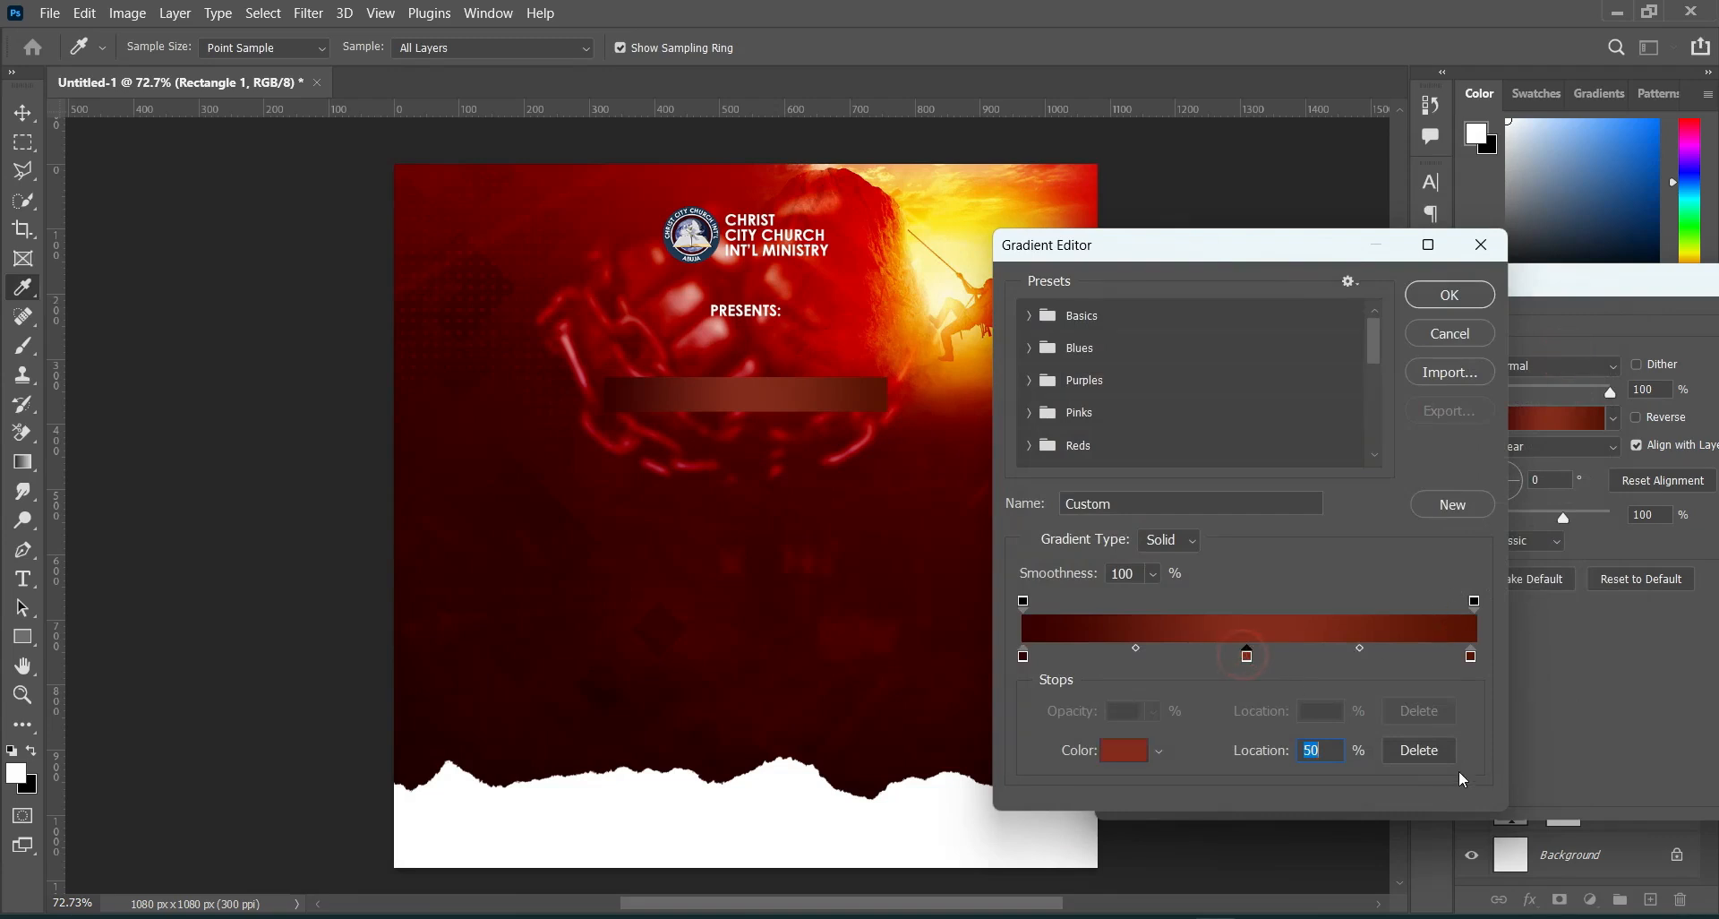
click(1419, 750)
key(alt+Tab)
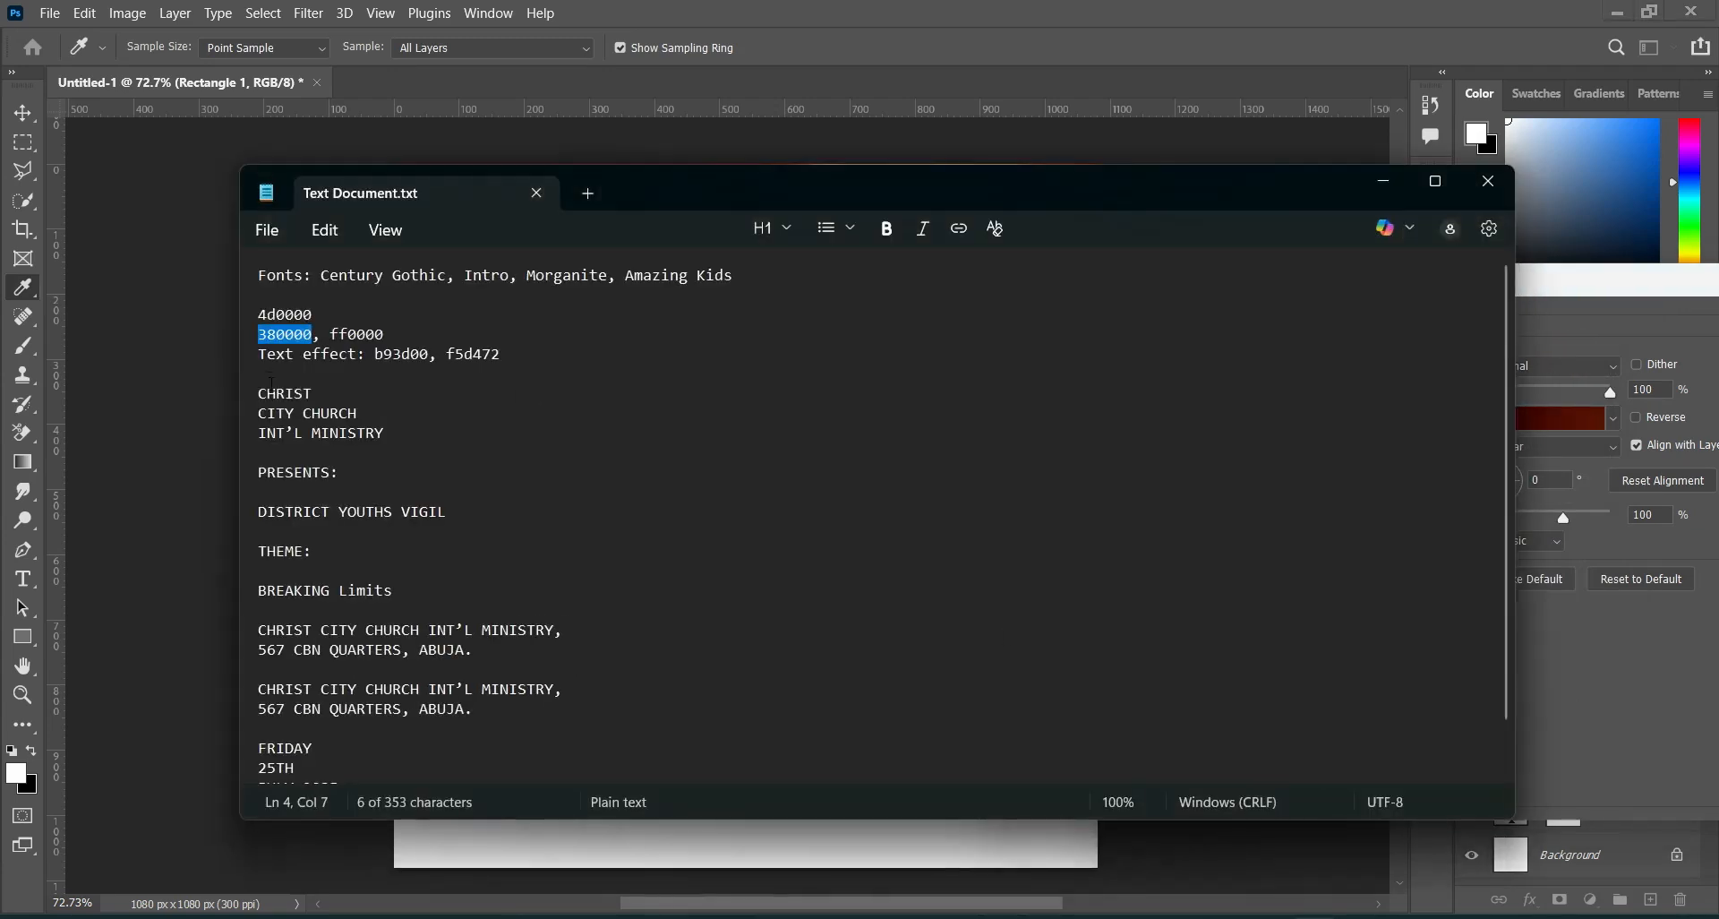
drag(331, 334, 388, 329)
key(ctrl+c)
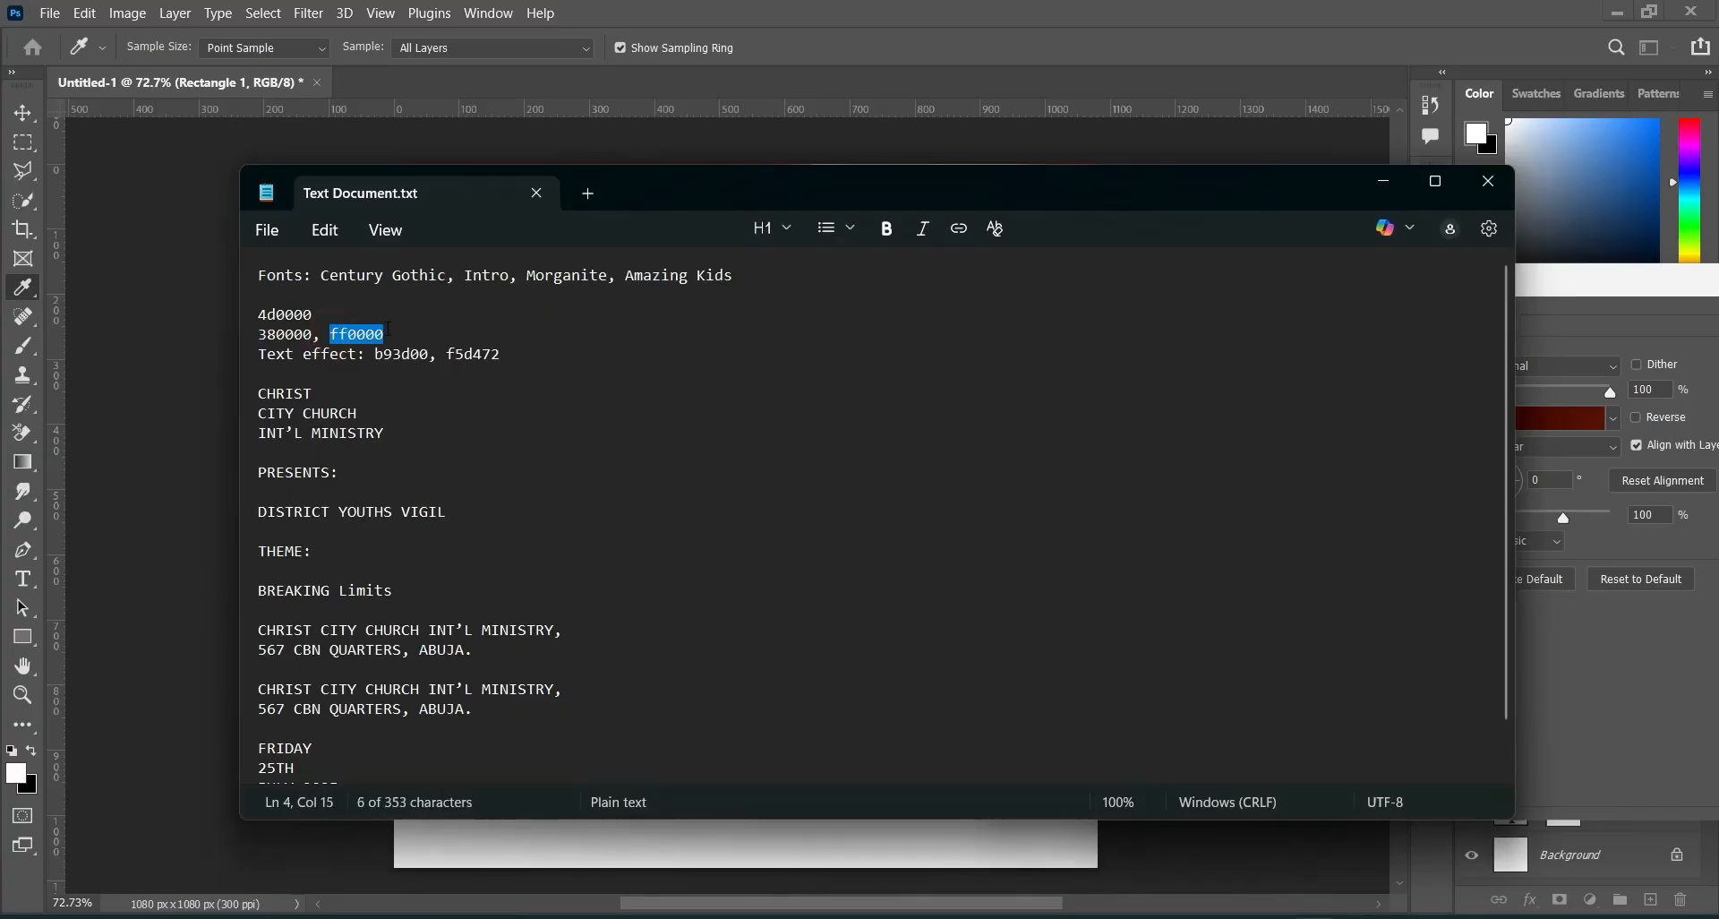
click(1383, 181)
click(1471, 656)
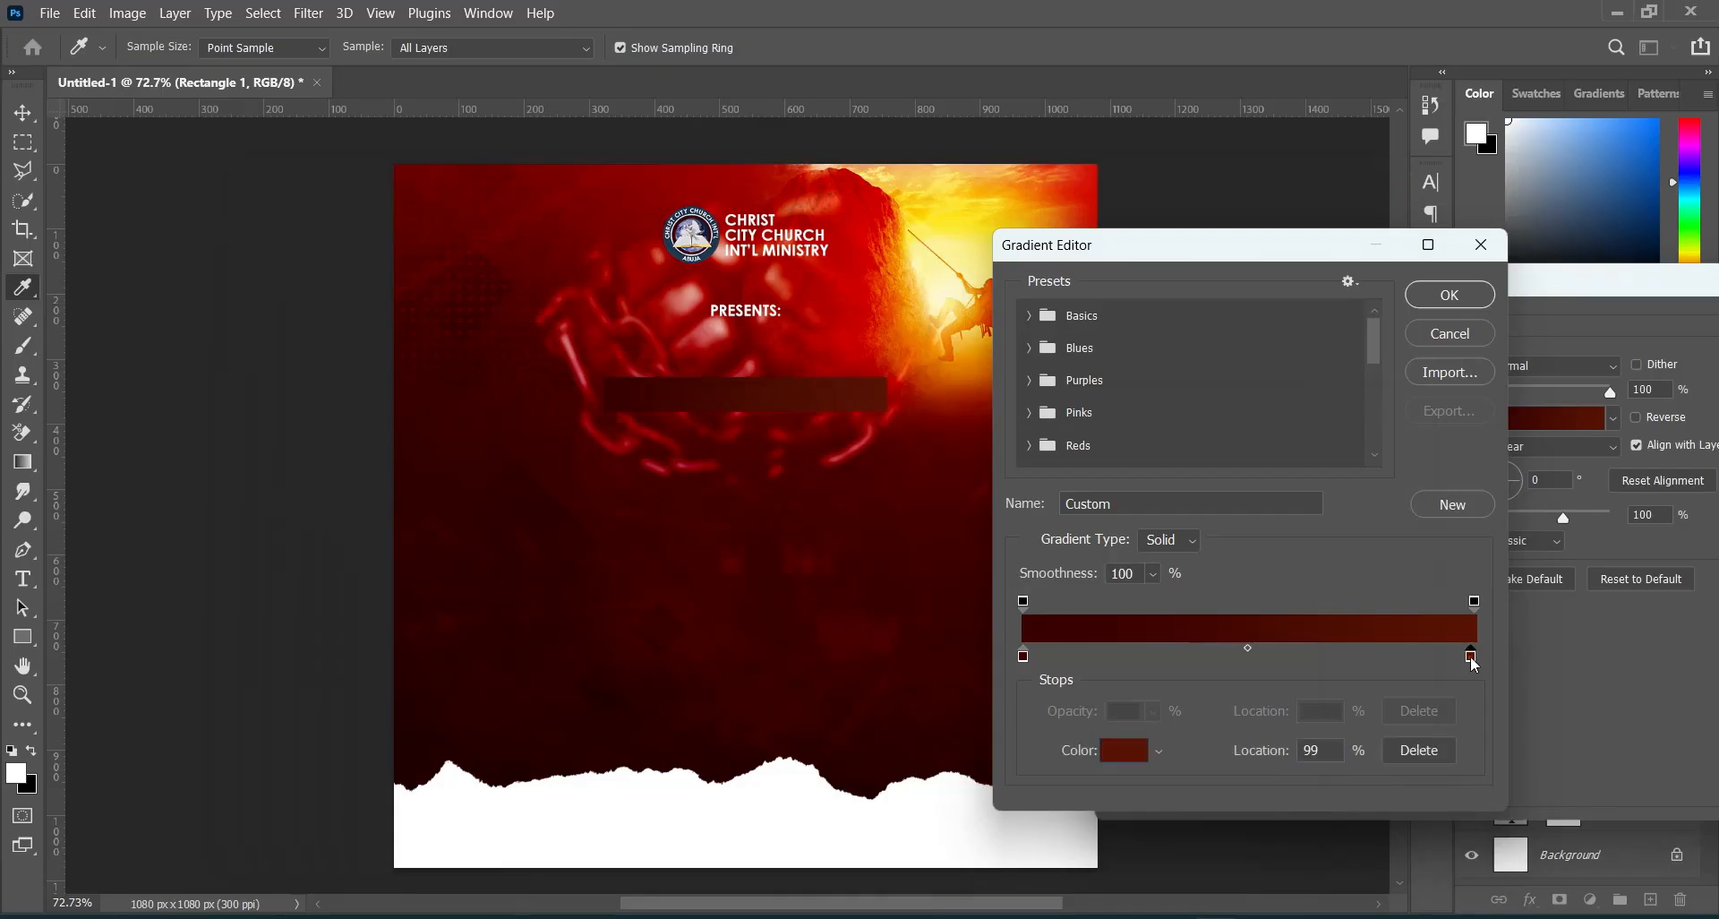
click(1127, 752)
key(ctrl+v)
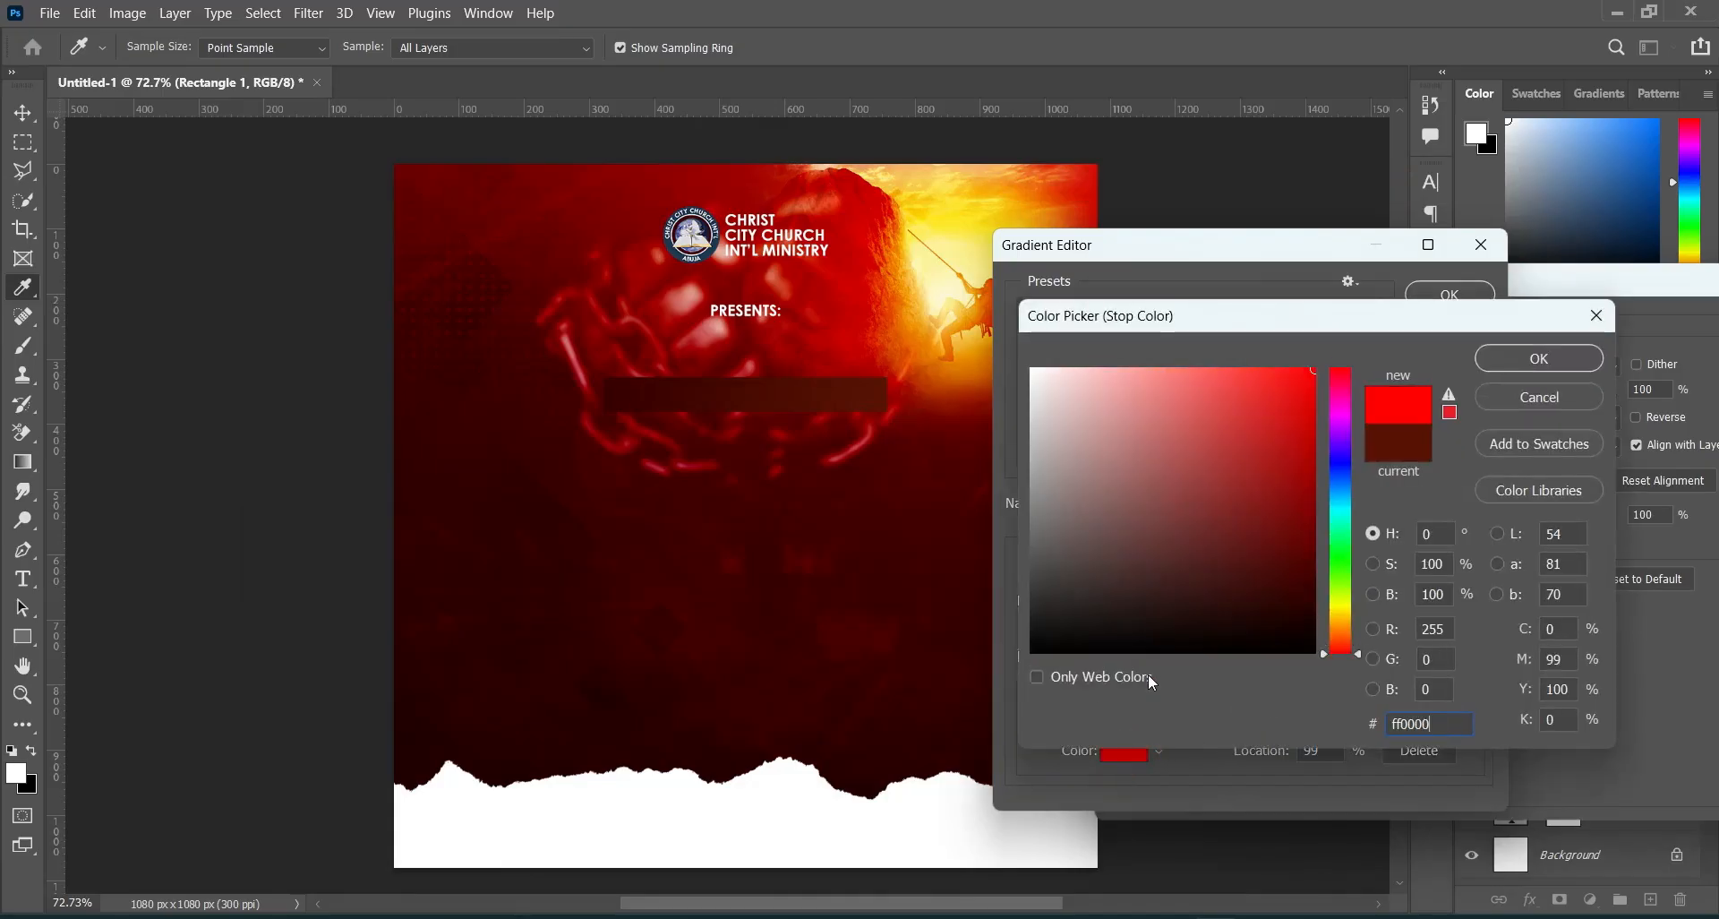
click(1539, 359)
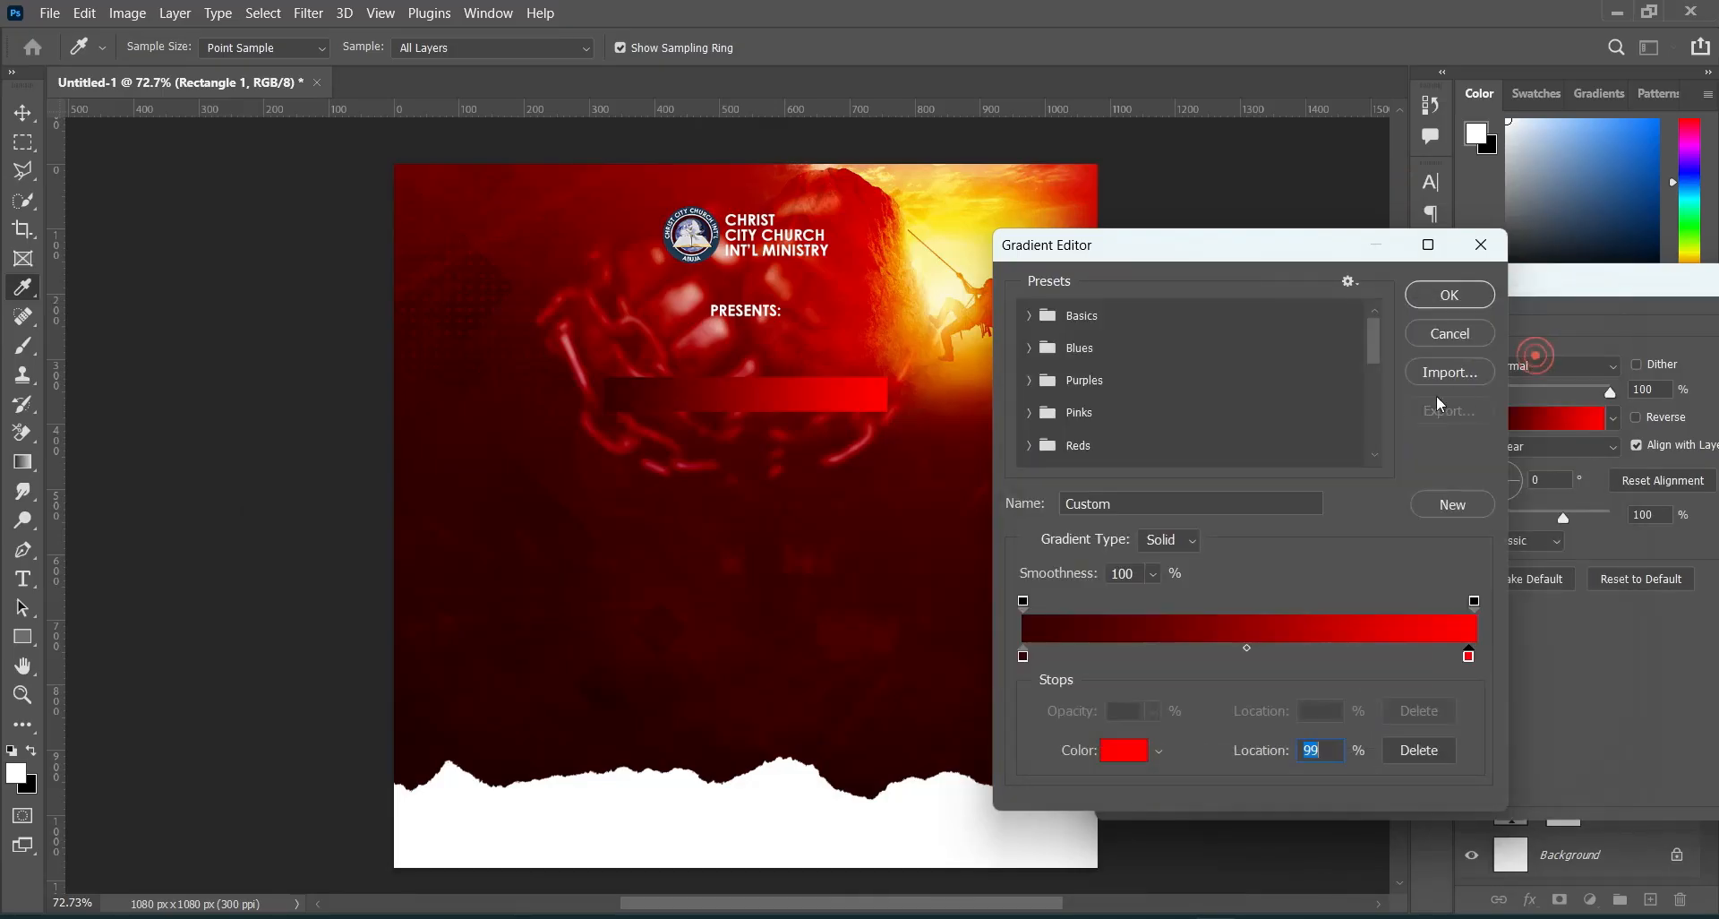
click(1448, 300)
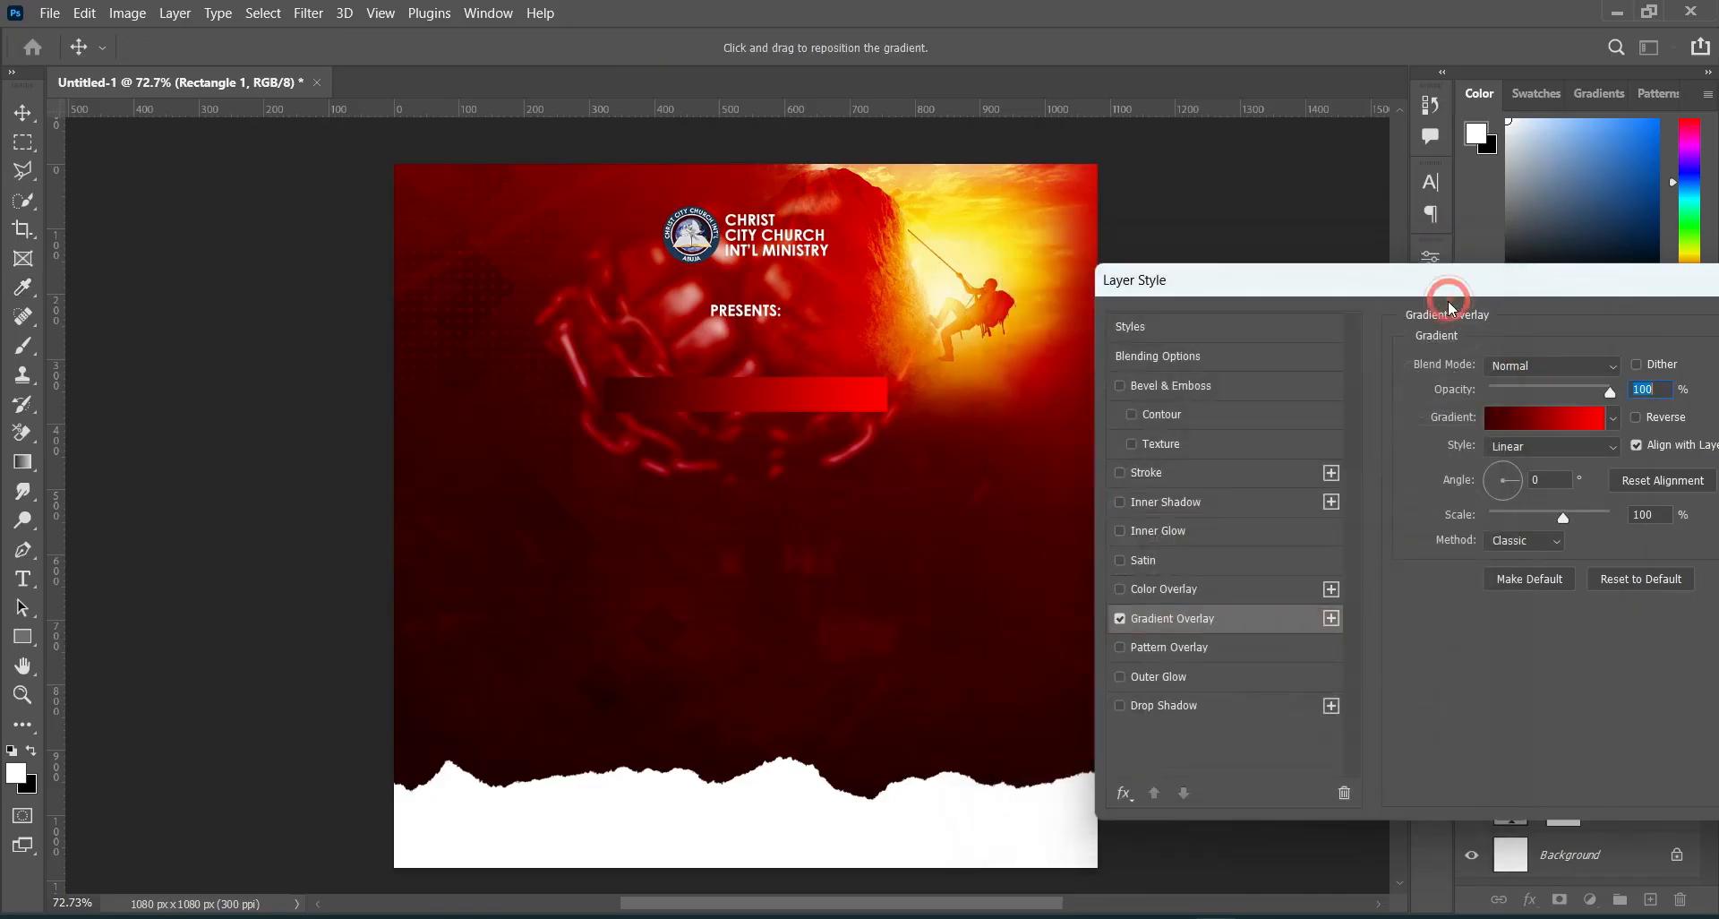
click(1393, 334)
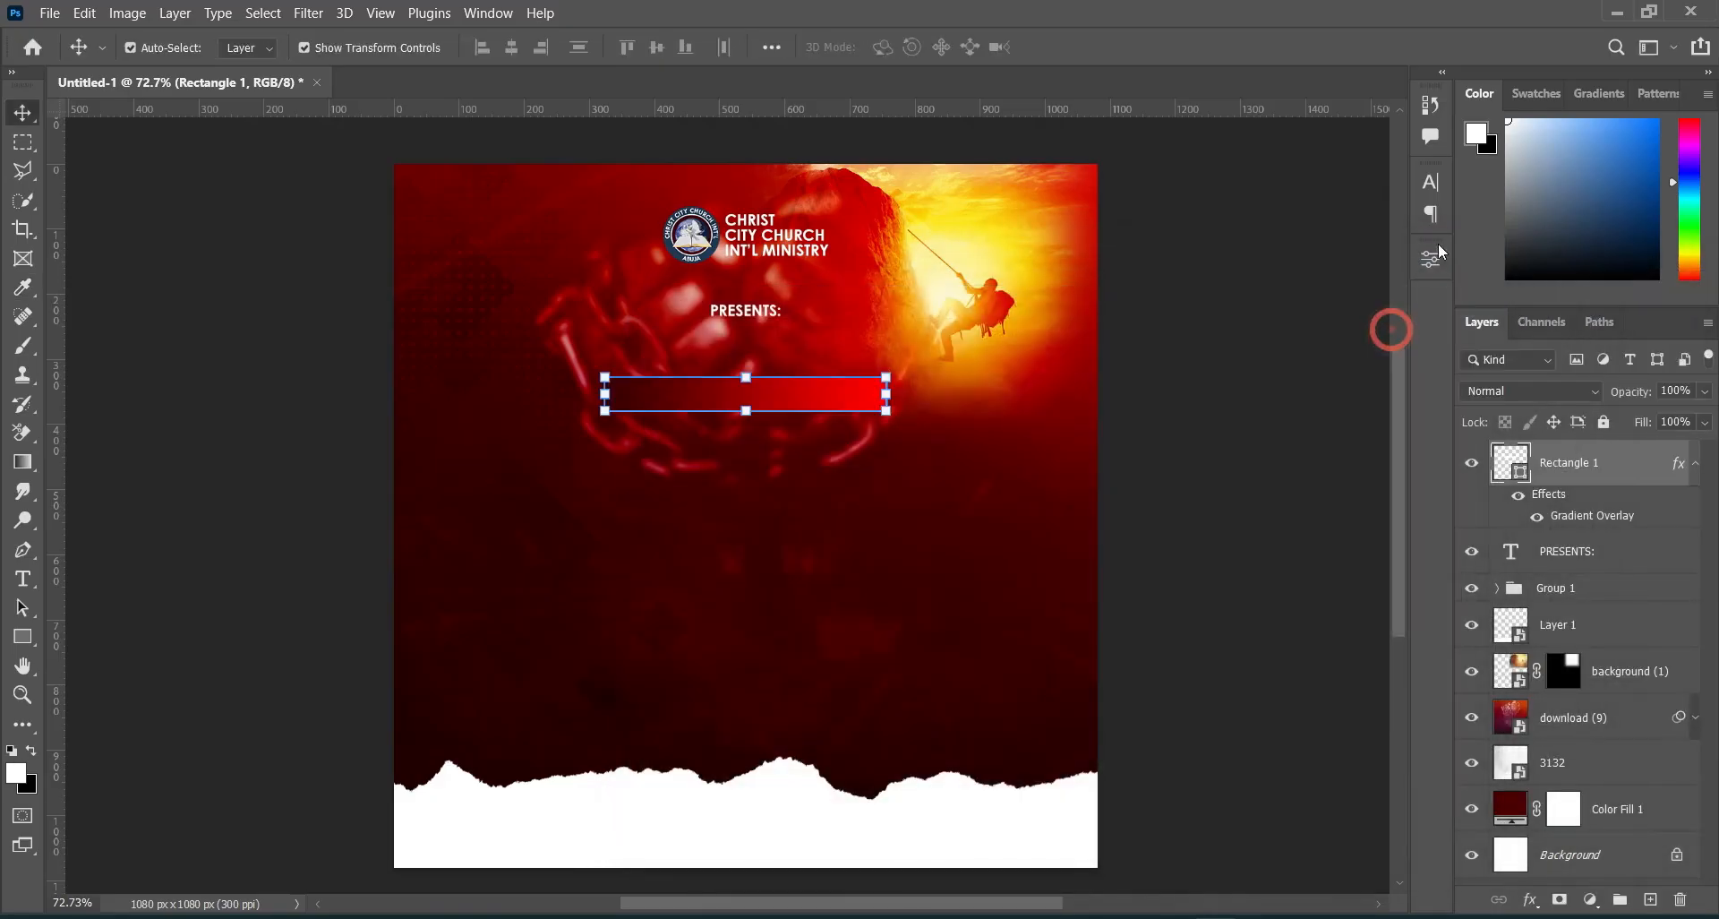
Round all four corners of the gradient rectangle by about 12 px and deselect it.
click(1430, 258)
drag(1402, 383, 1393, 460)
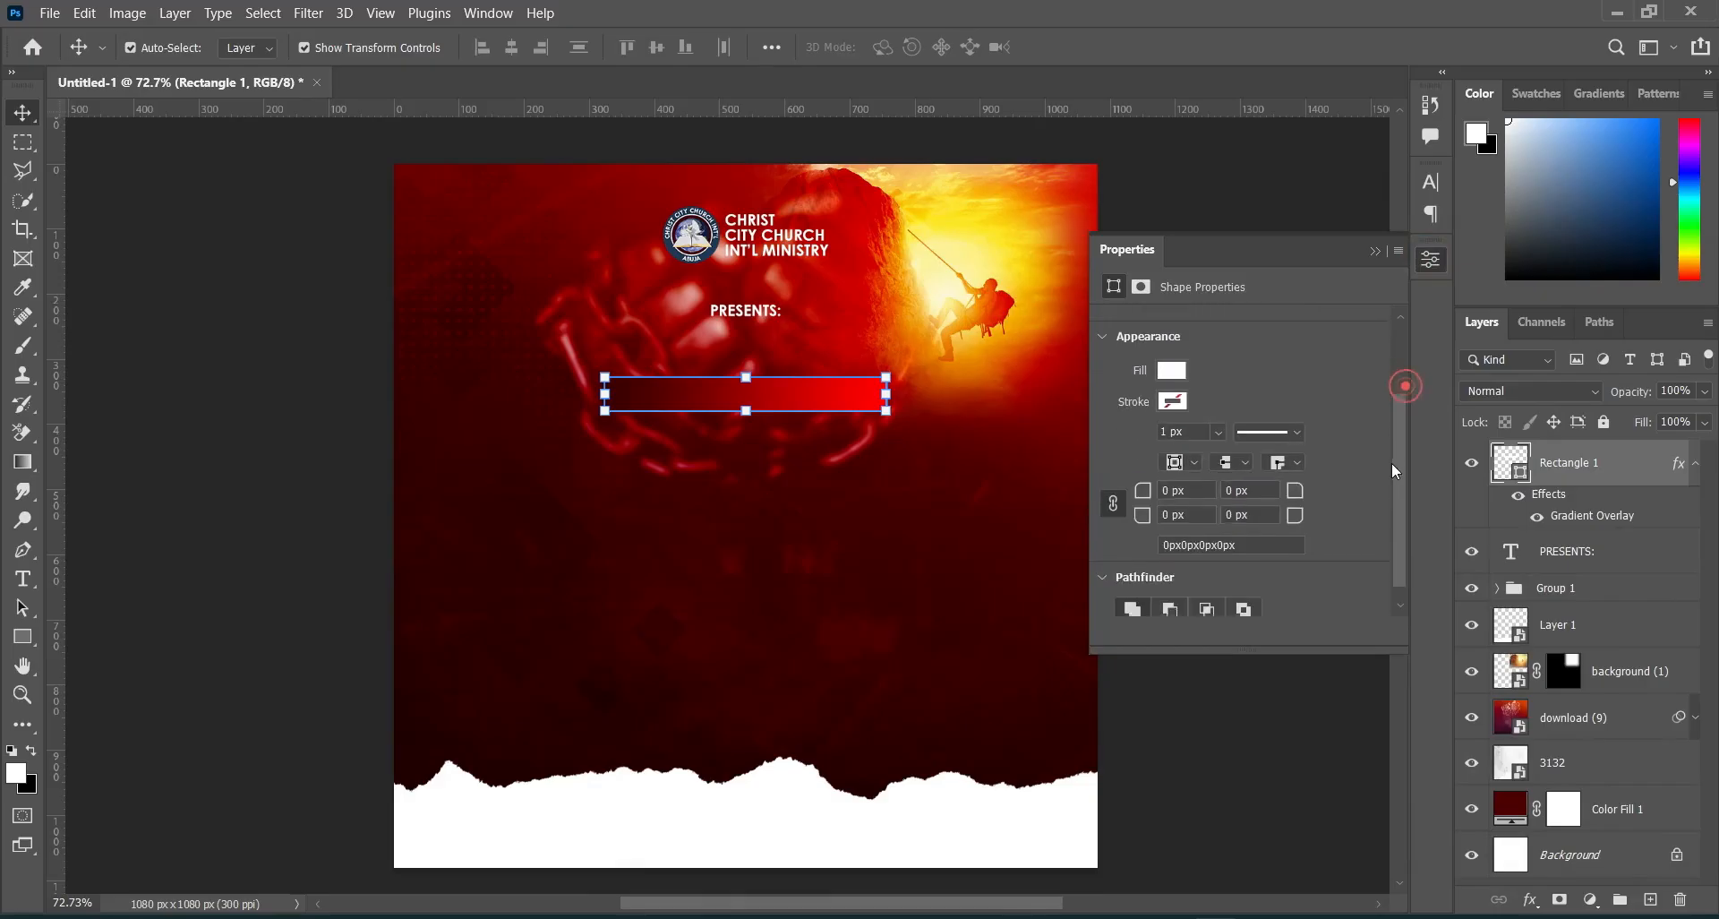
drag(1295, 497, 1307, 500)
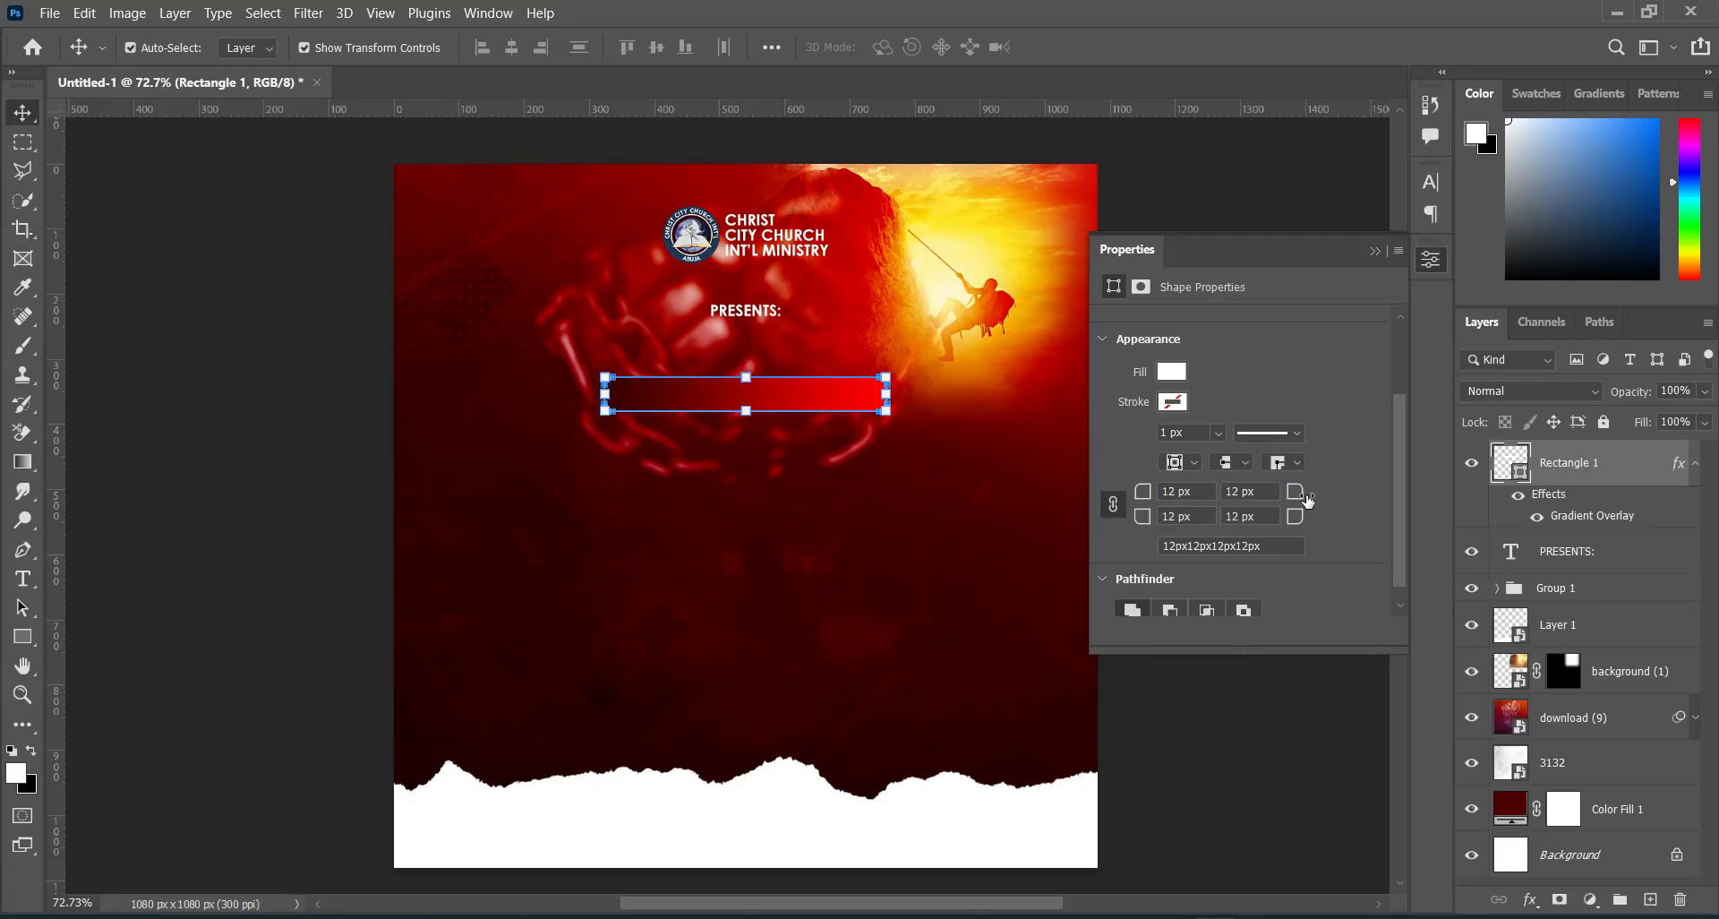
drag(1298, 498, 1302, 498)
click(1377, 254)
click(1285, 325)
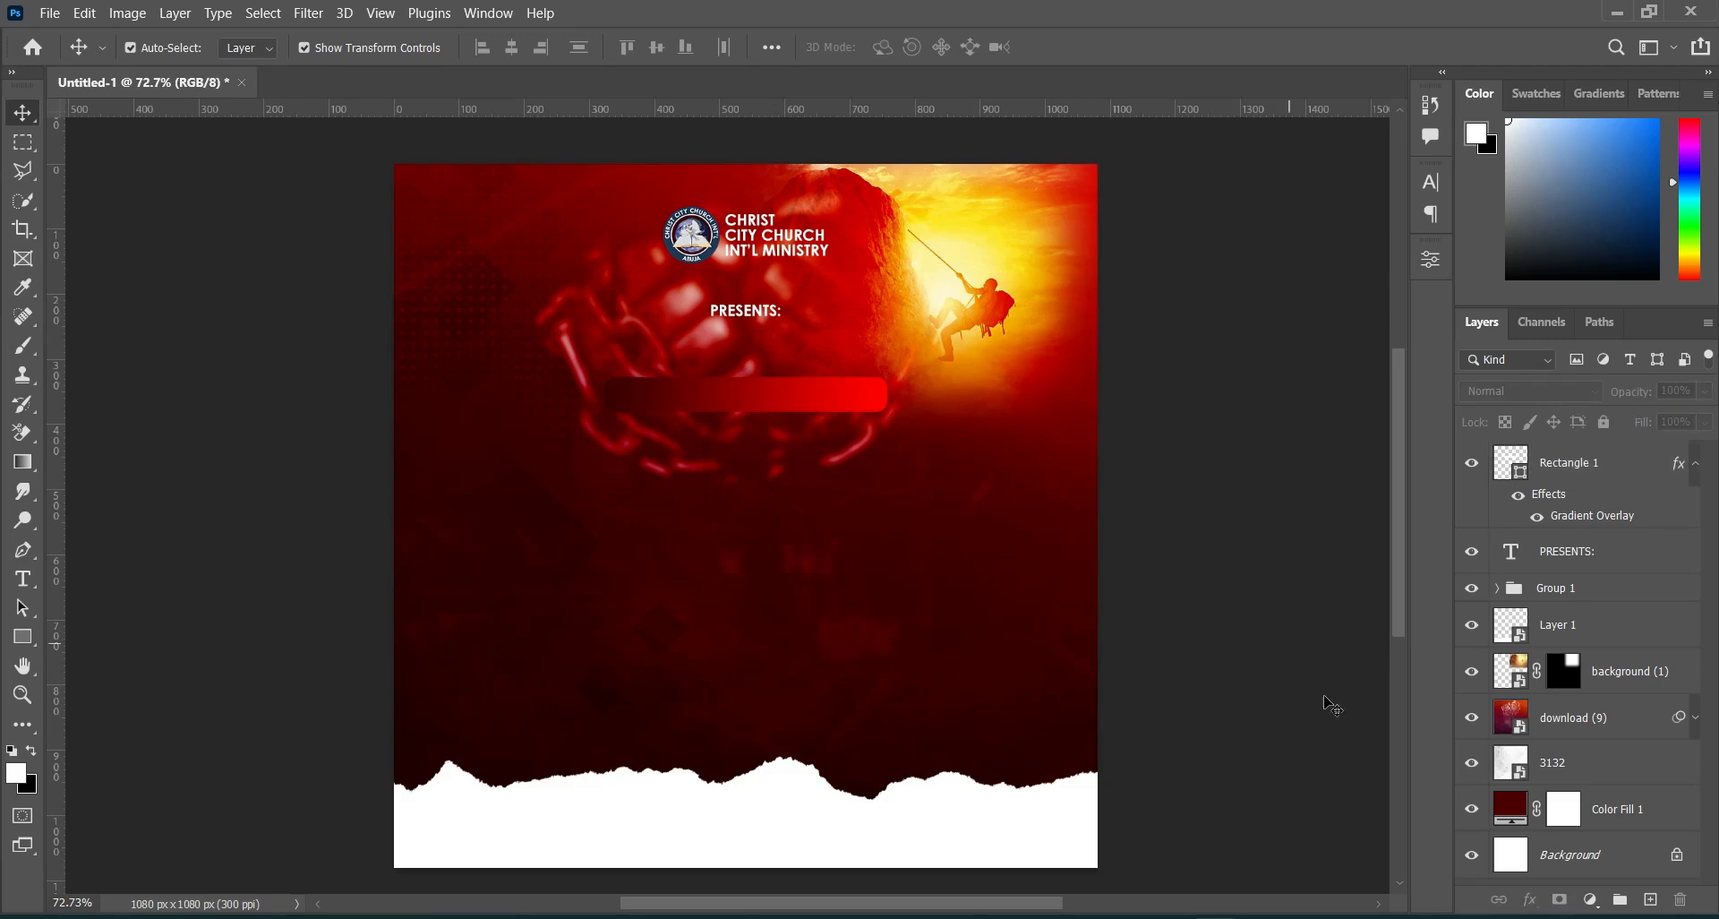
Add a "DISTRICT YOUTHS VIGIL" text line below the gradient bar, copied from Text Document.txt.
key(alt+Tab)
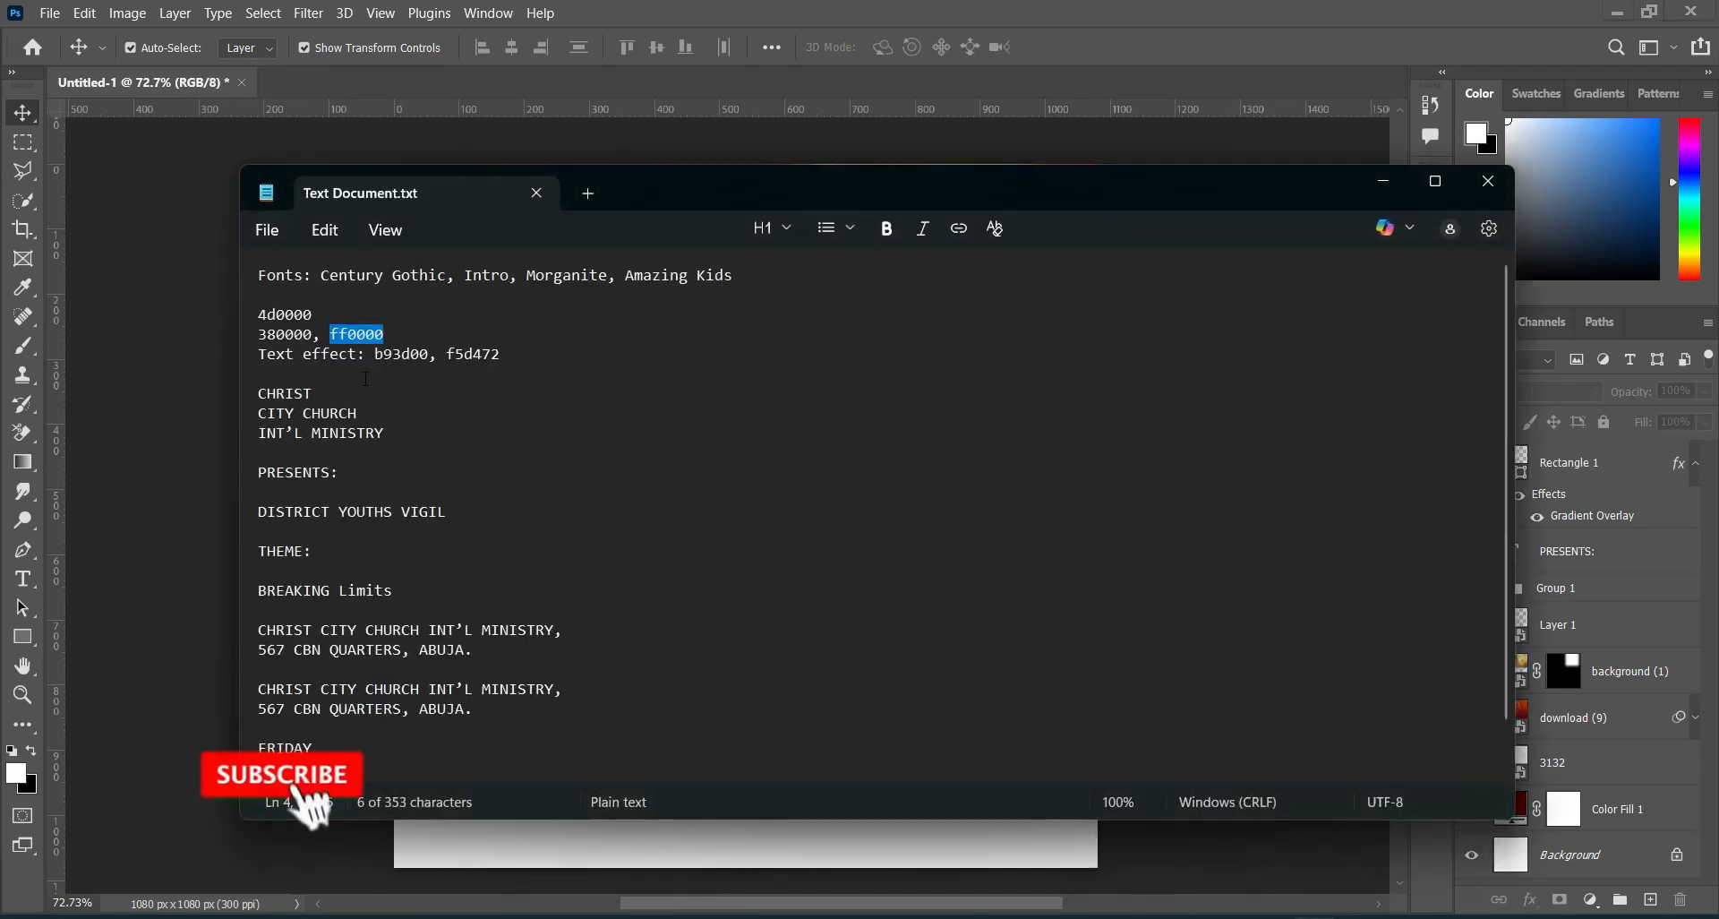
drag(258, 511, 445, 514)
key(ctrl+c)
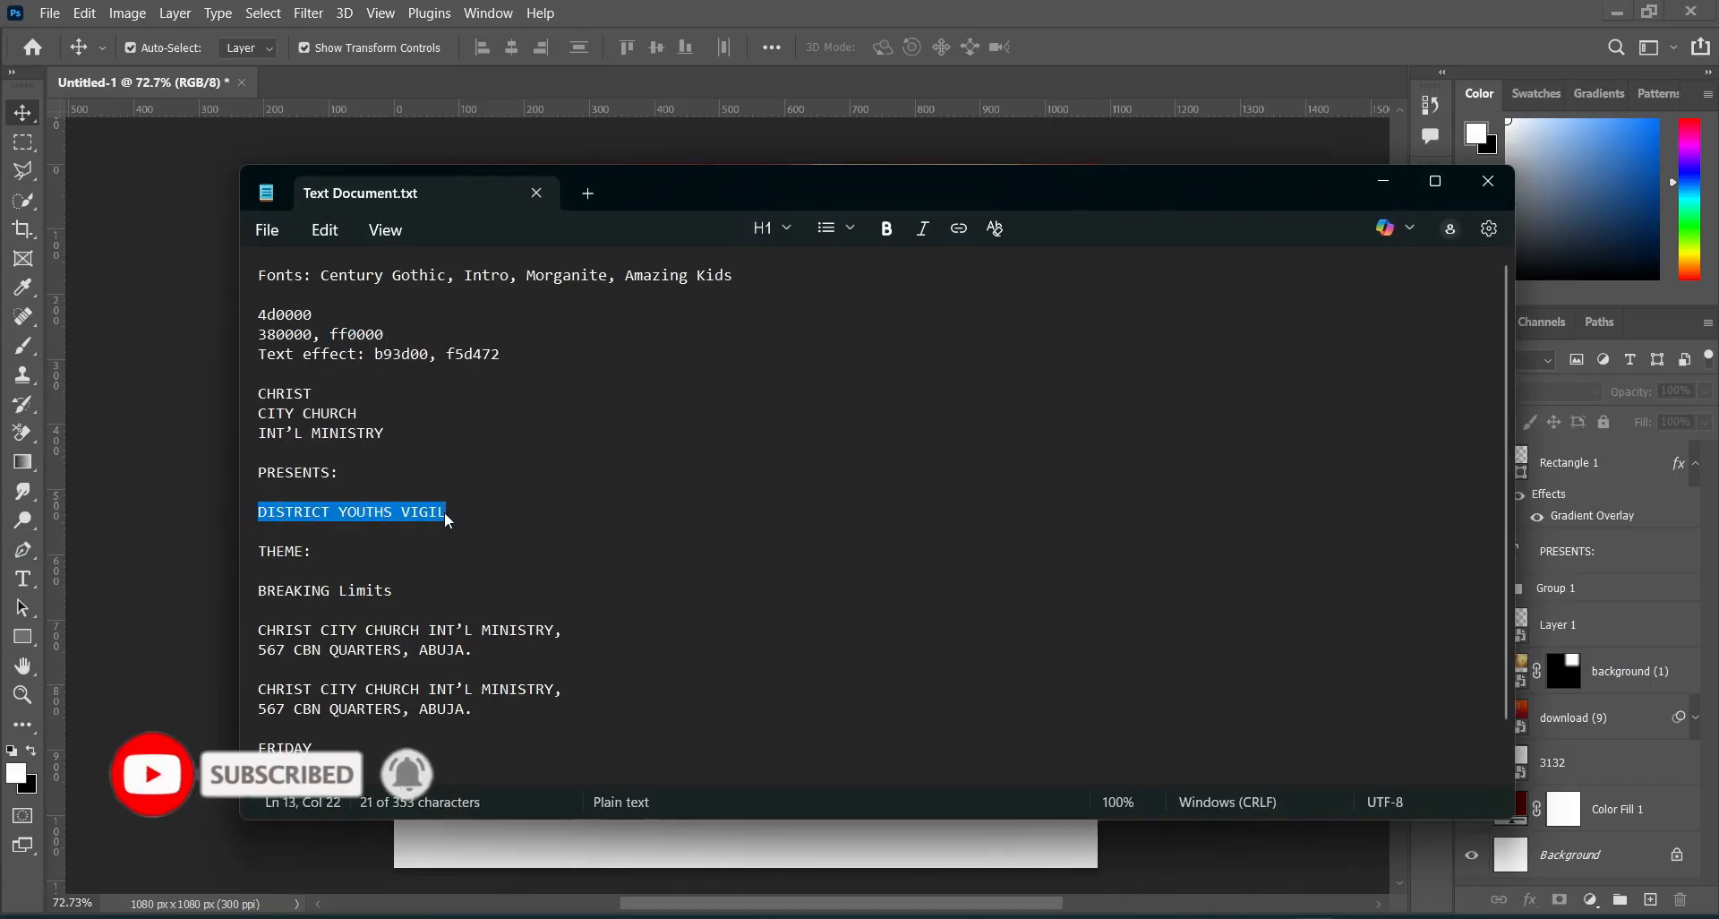
click(1385, 179)
click(23, 577)
click(487, 539)
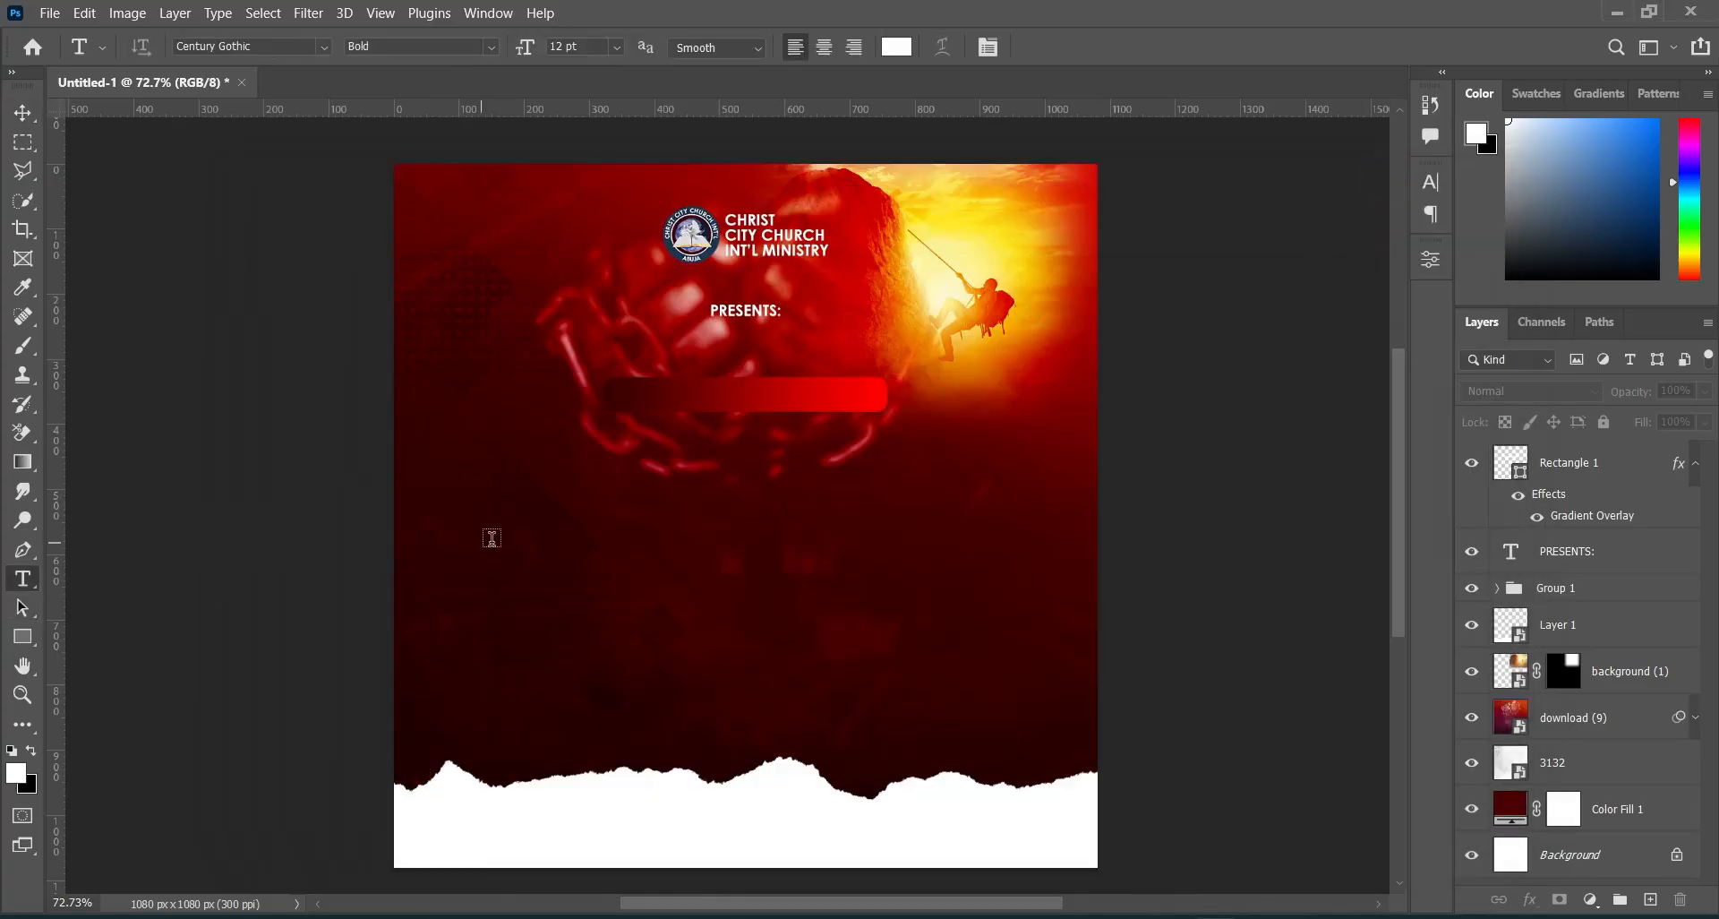
key(ctrl+v)
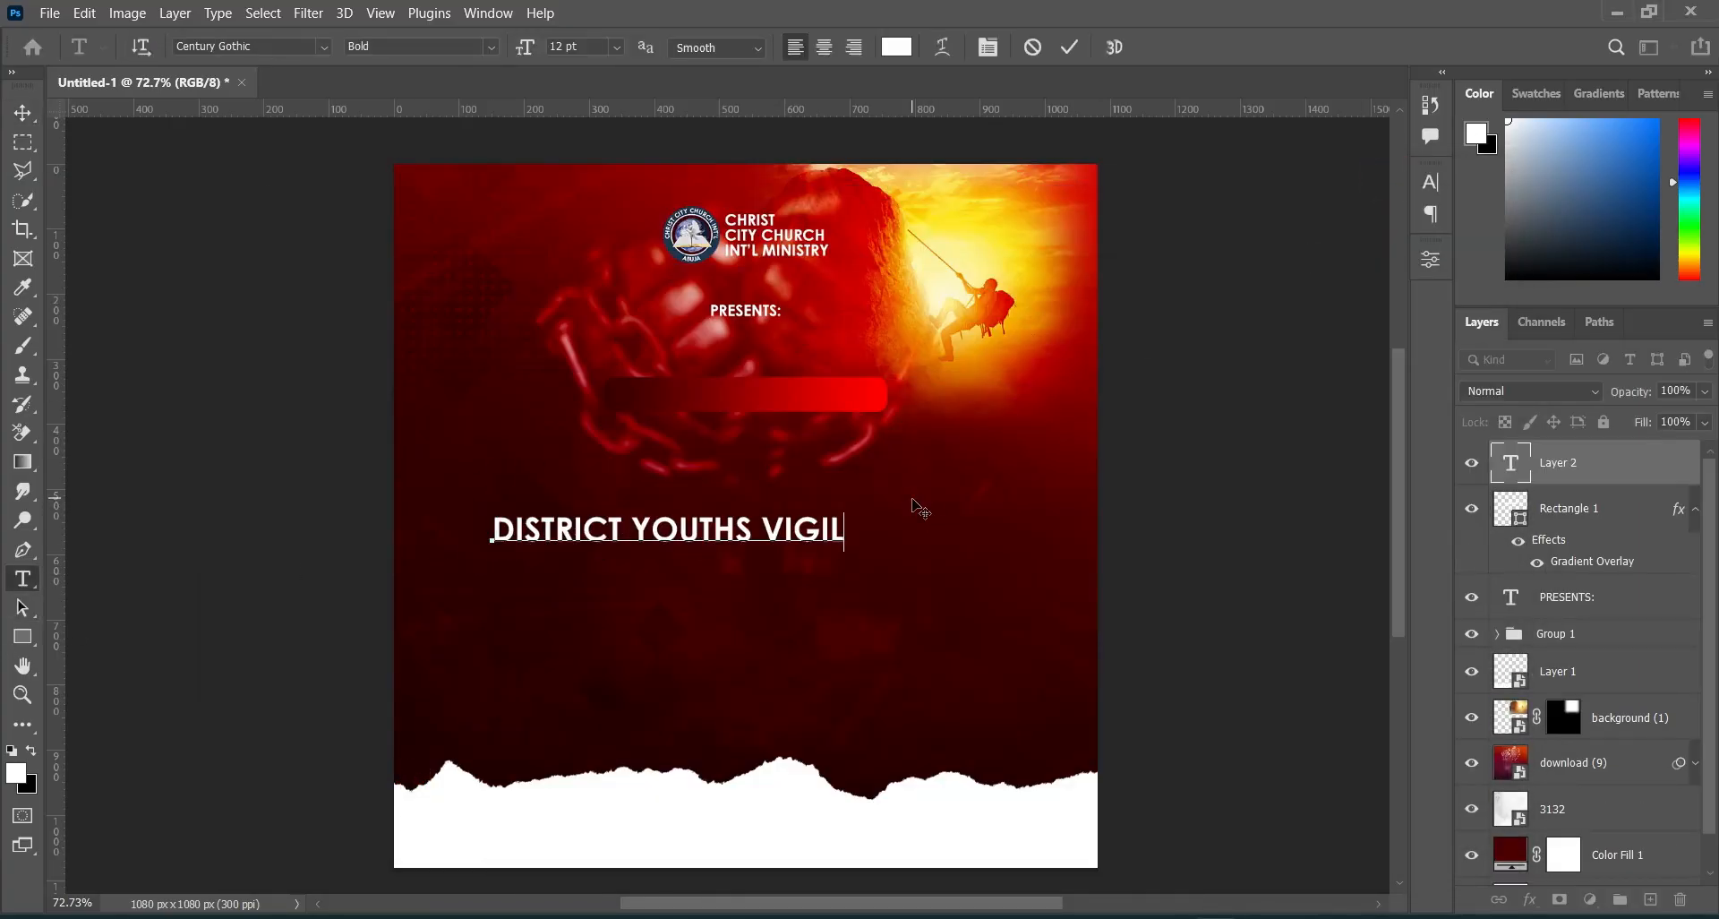
click(1069, 46)
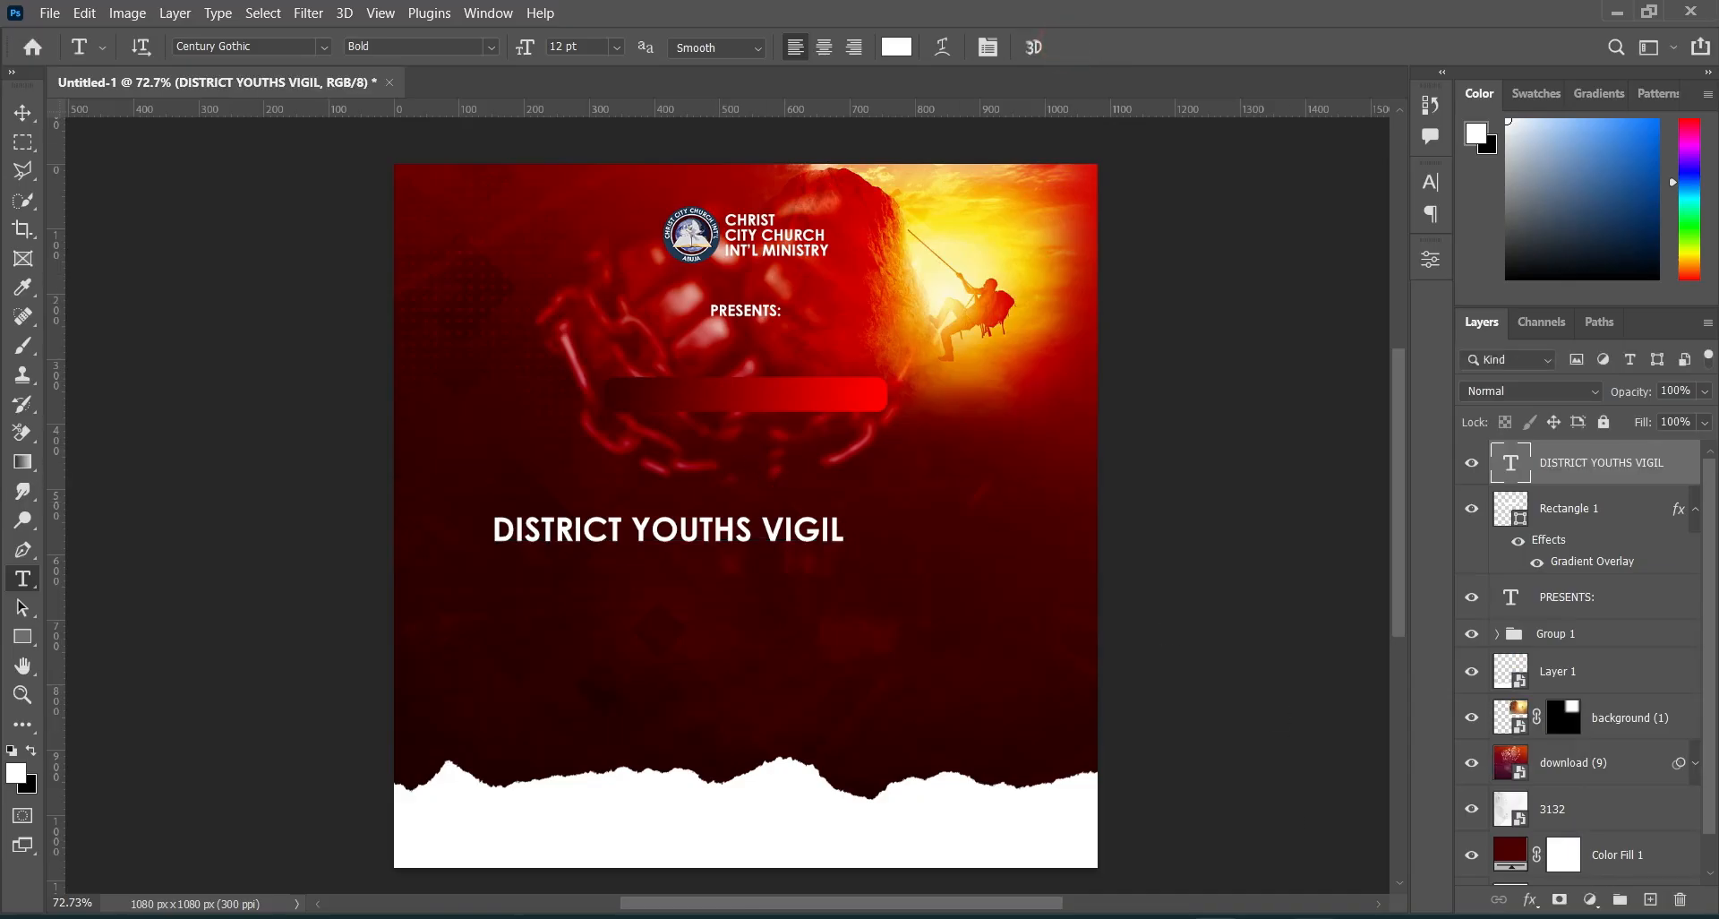
Set the font of the "DISTRICT YOUTHS VIGIL" text to Intro, copied from Text Document.txt.
mouse_move(1313, 915)
click(1309, 835)
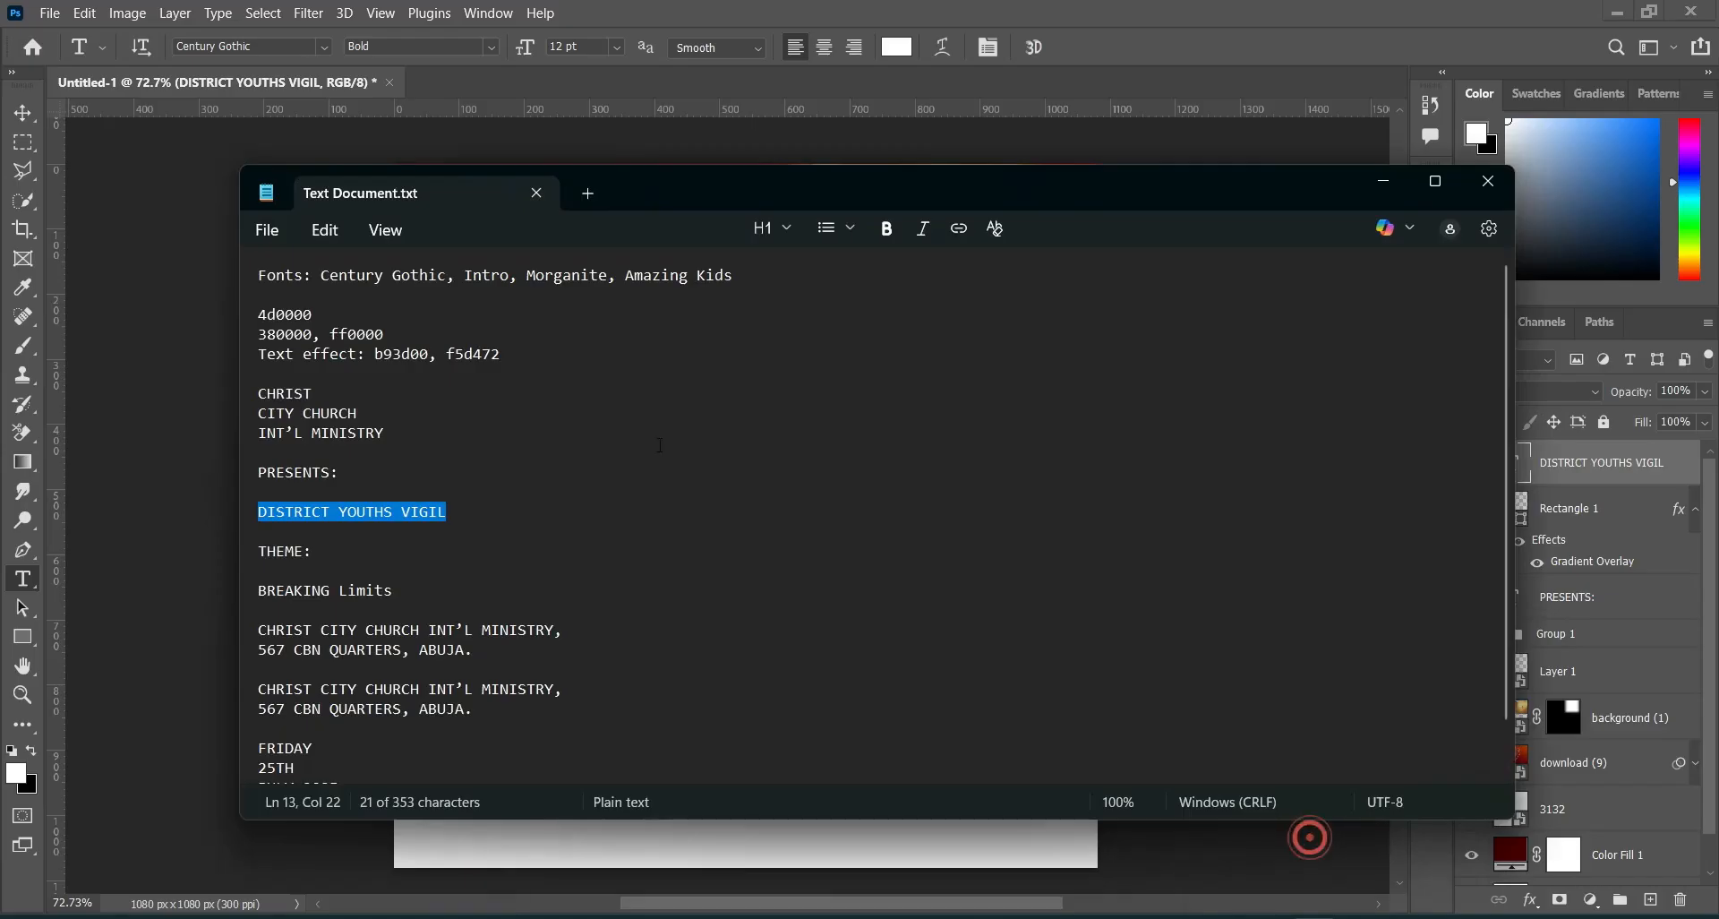
drag(462, 275, 512, 279)
key(ctrl+c)
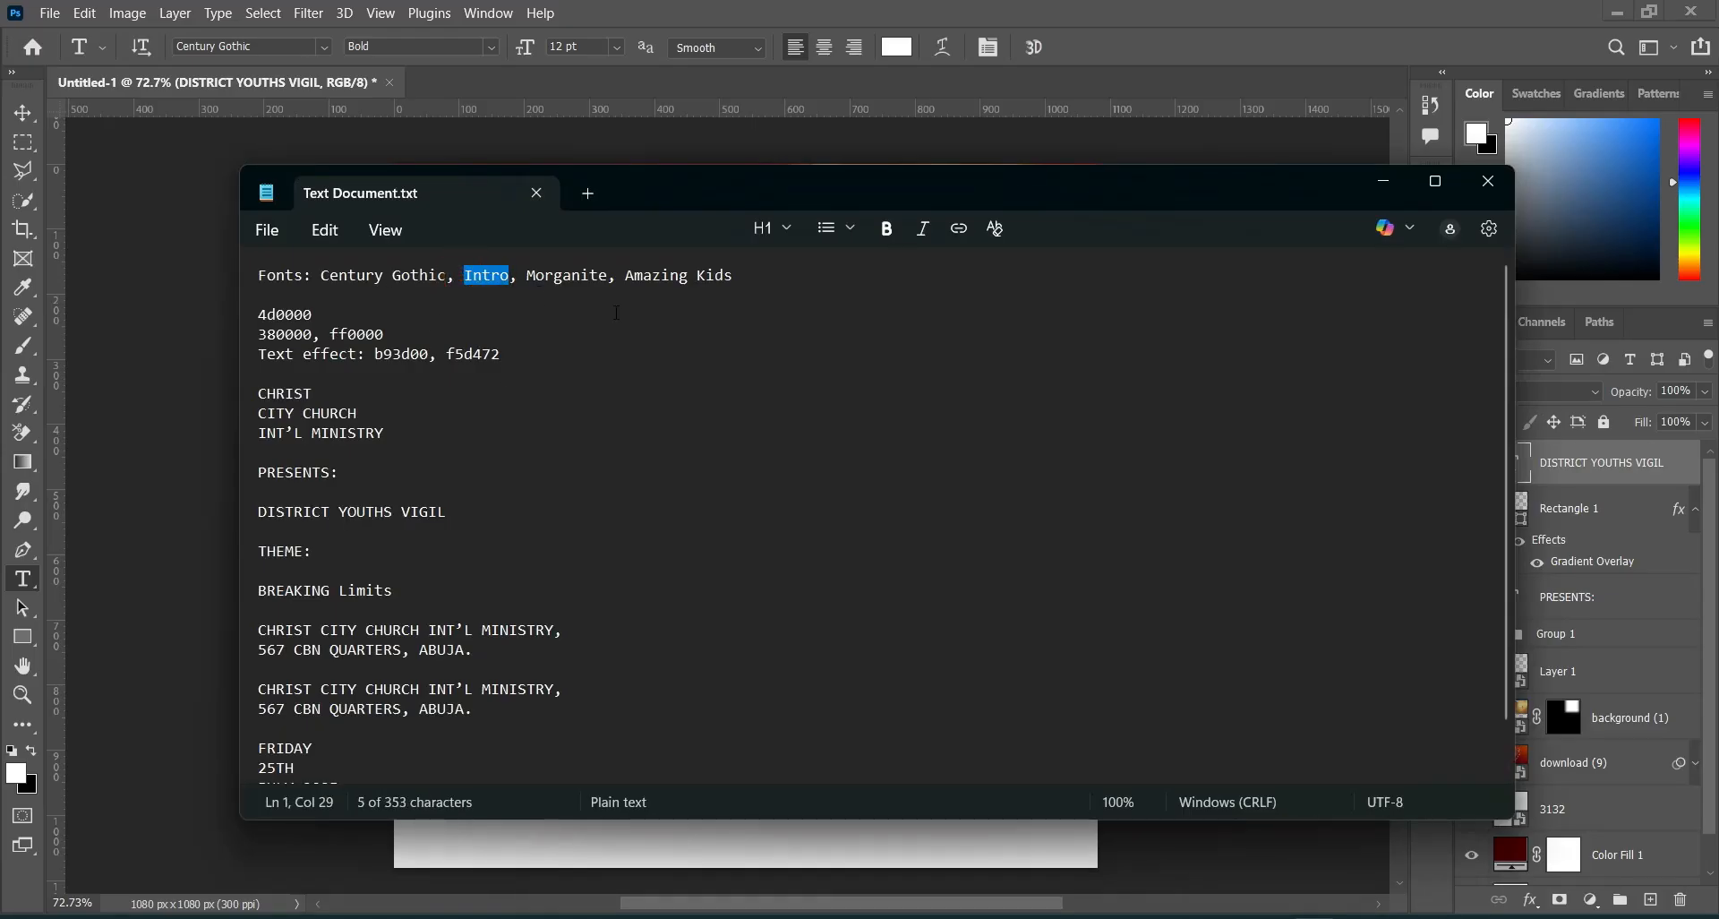
click(1383, 181)
click(285, 43)
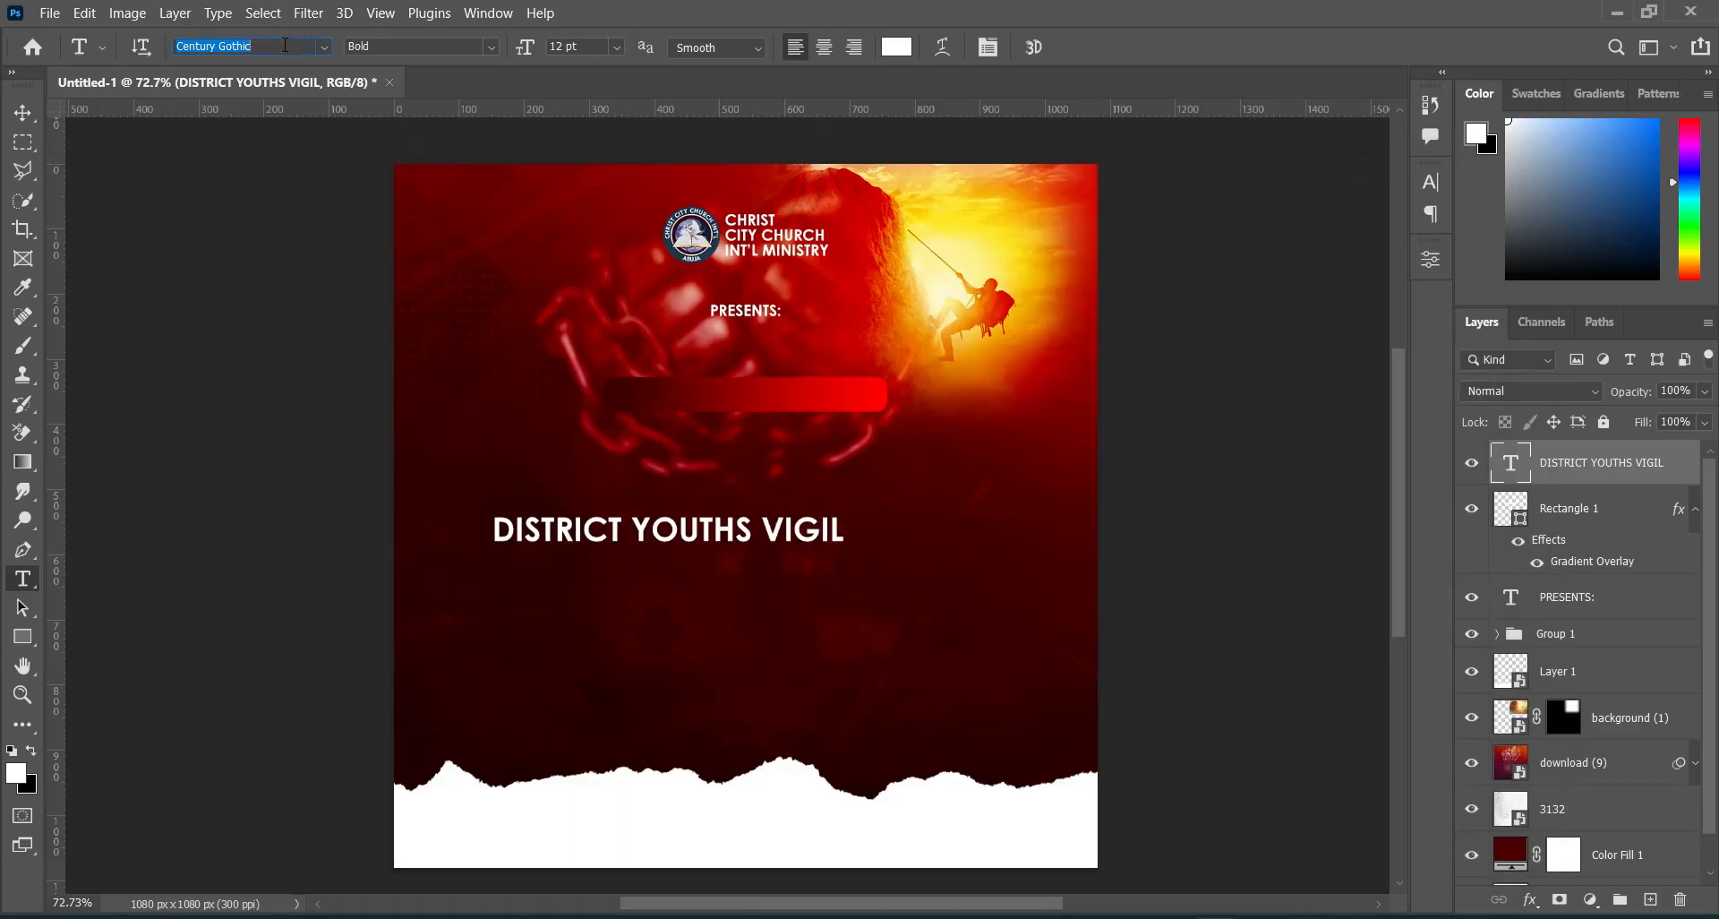
key(ctrl+v)
click(291, 115)
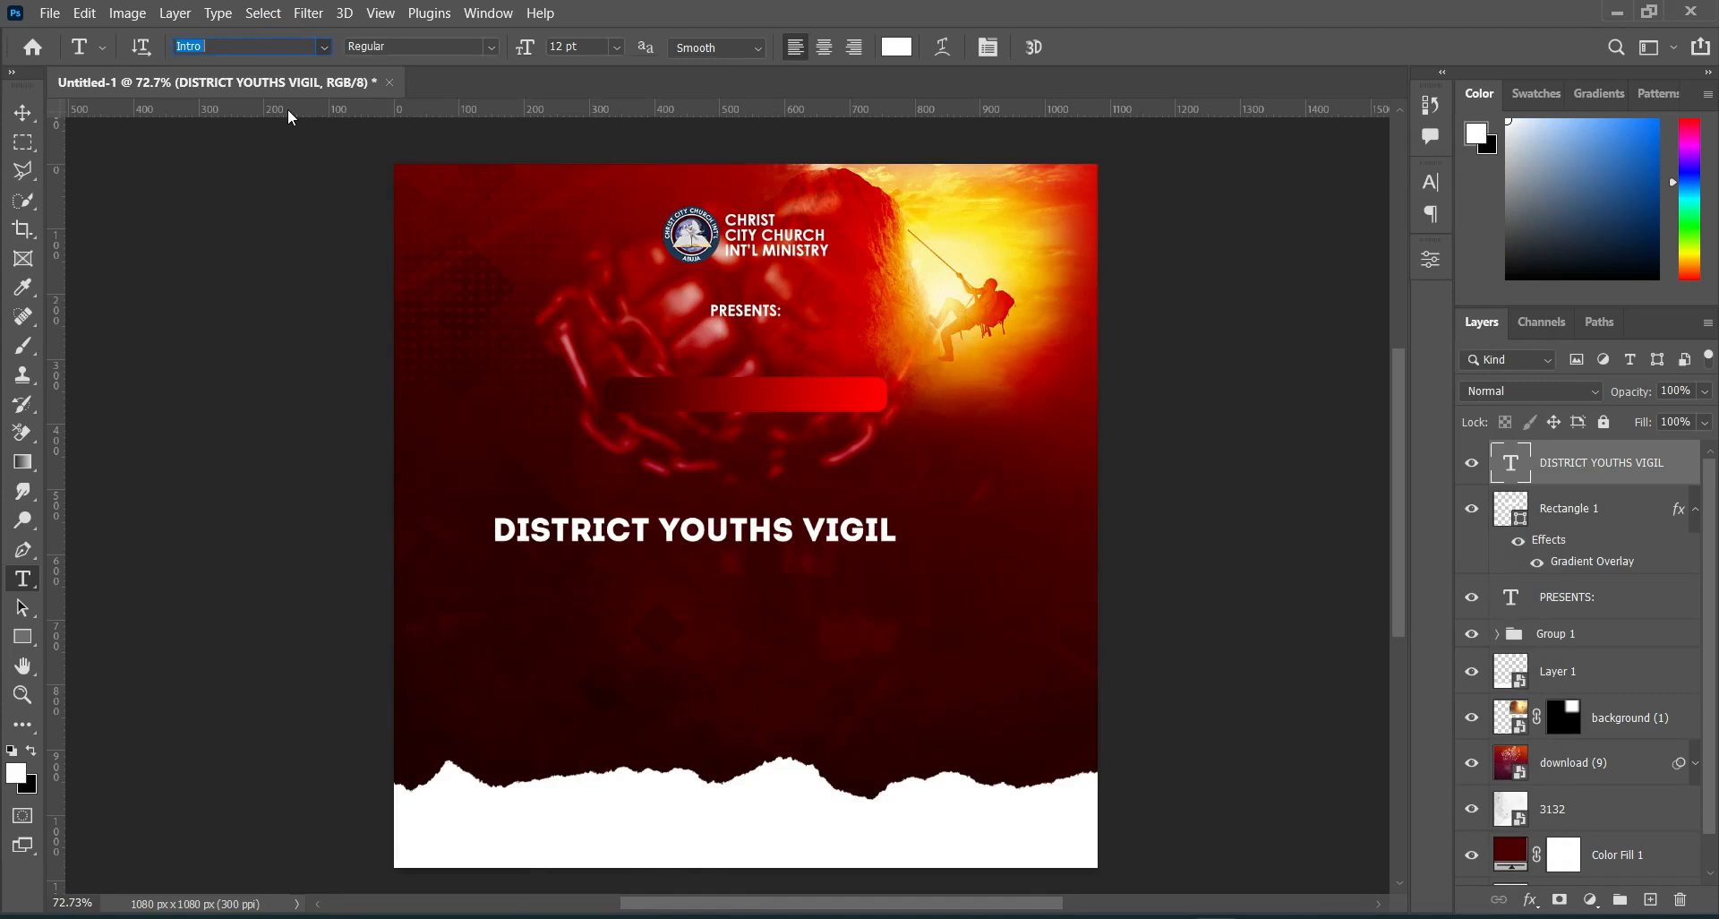
Move the "DISTRICT YOUTHS VIGIL" text onto the gradient bar and scale it to 65% so it fits inside.
click(23, 113)
drag(728, 541, 850, 409)
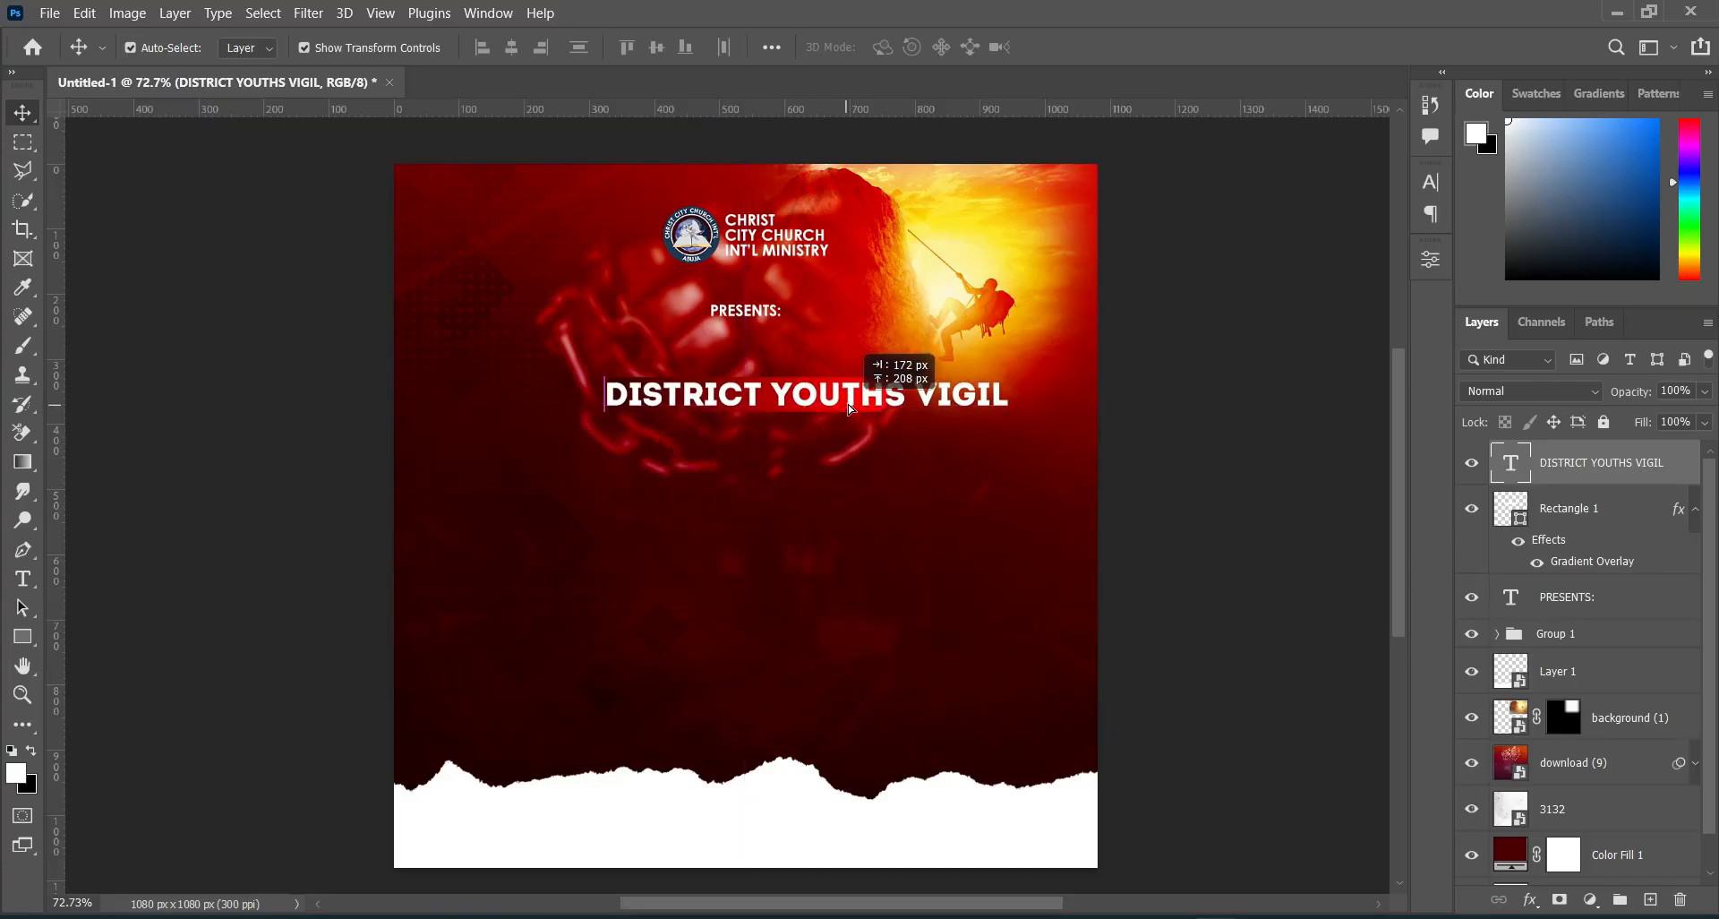
click(1006, 392)
drag(1006, 393, 870, 392)
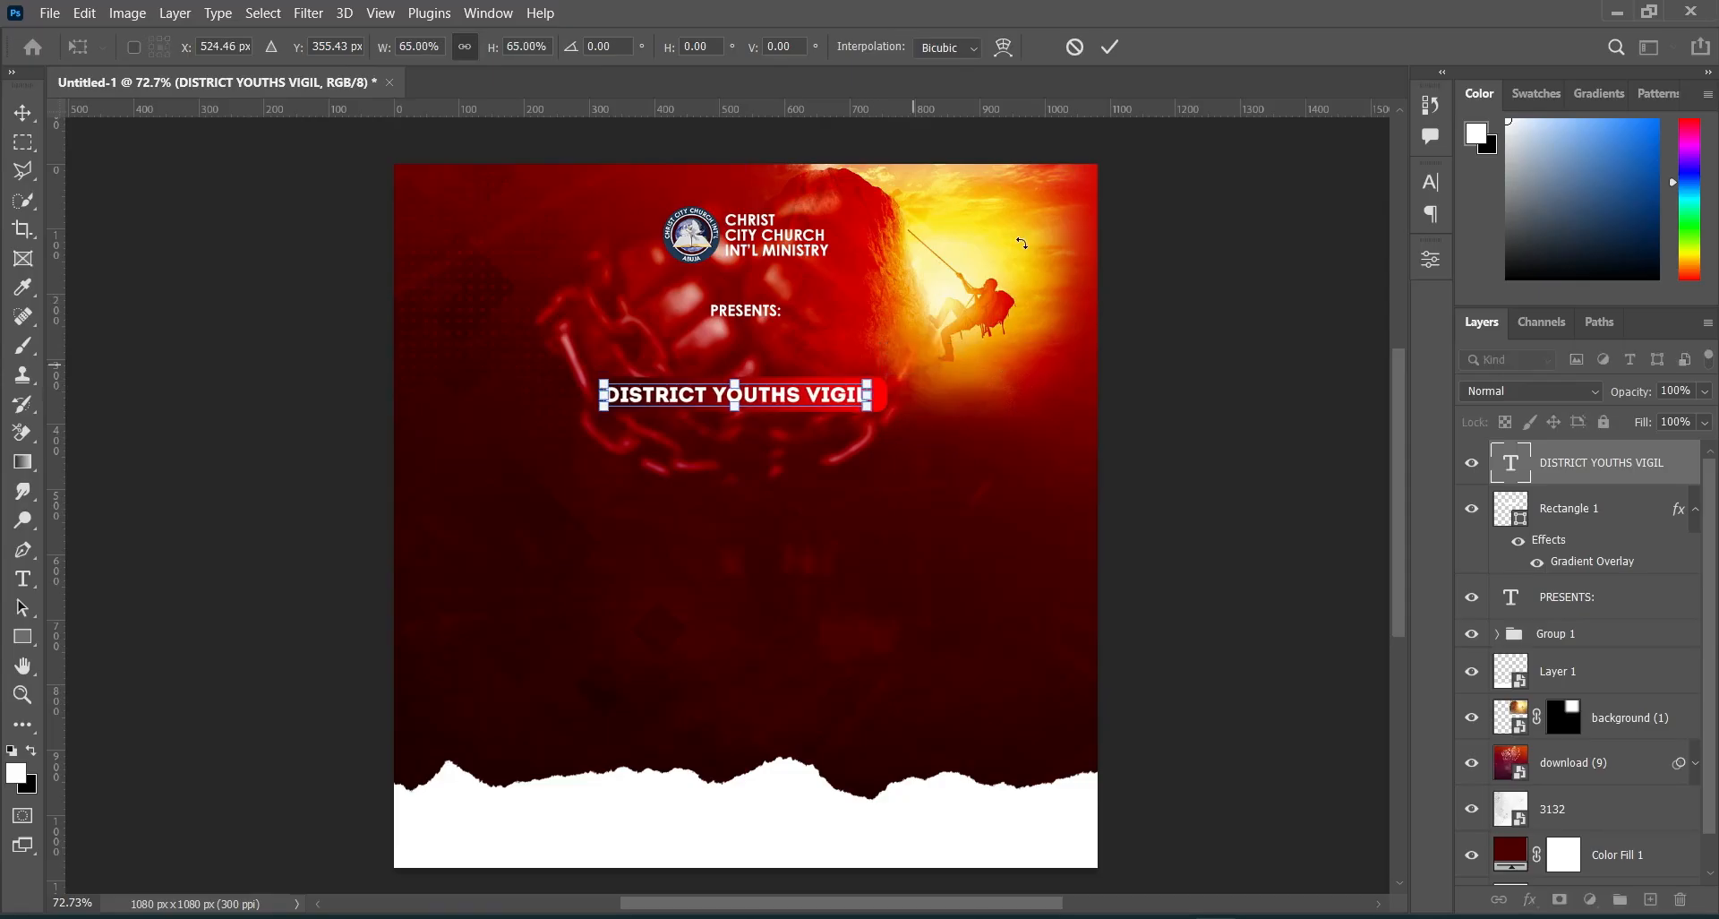
click(1110, 47)
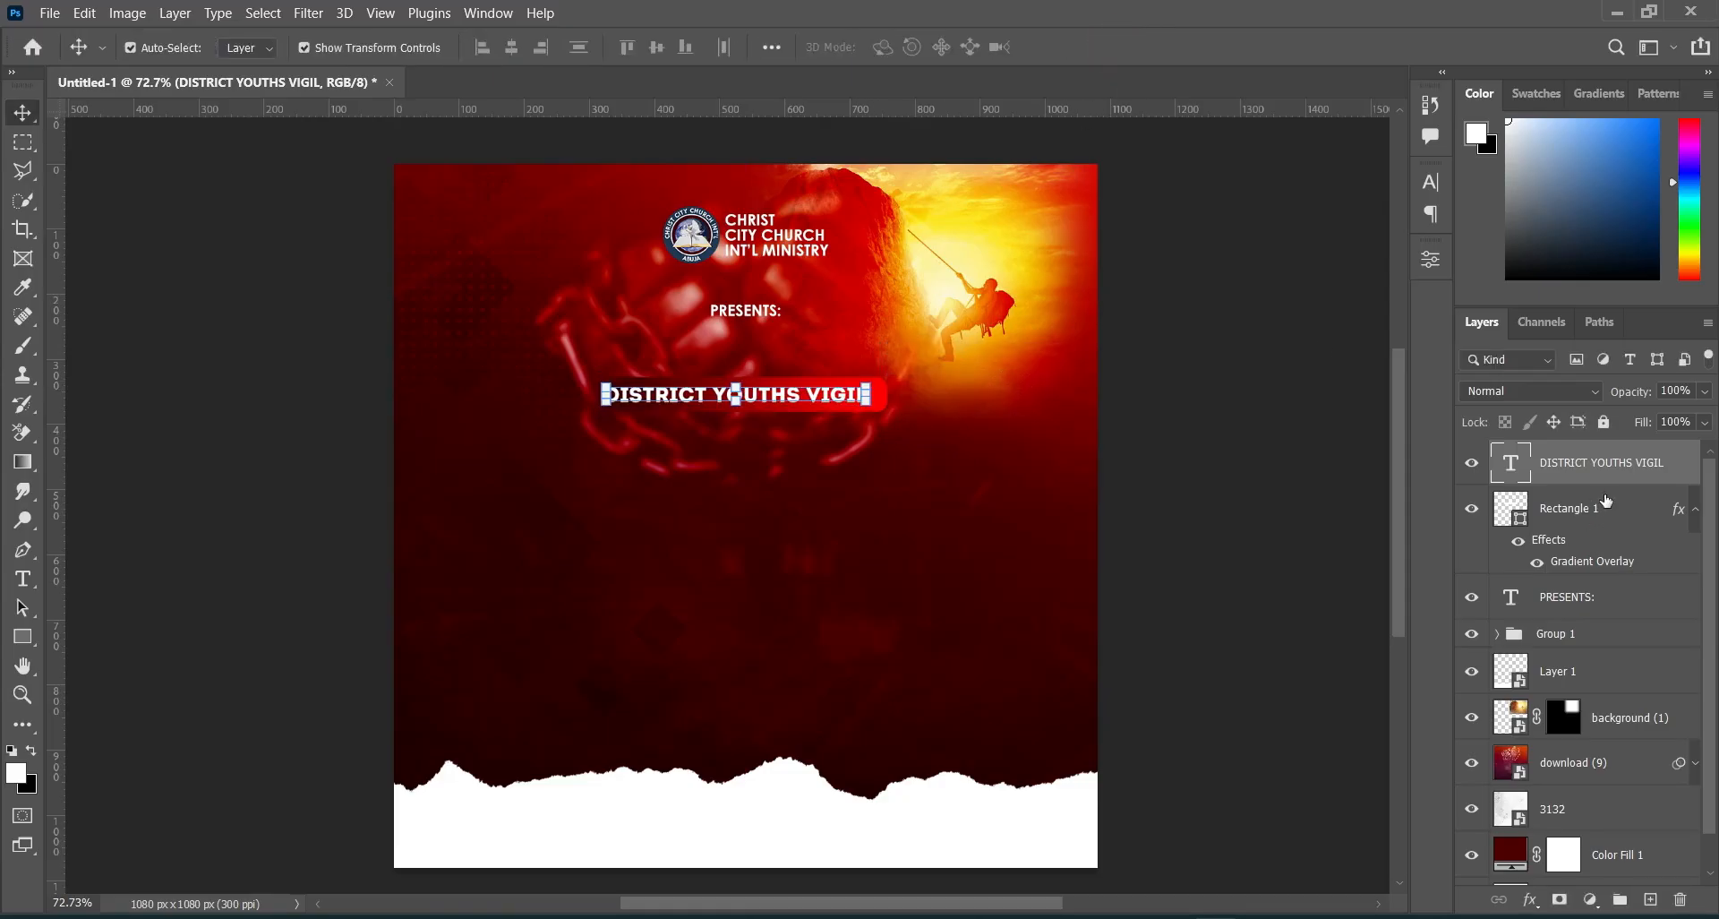
Align the "DISTRICT YOUTHS VIGIL" text and Rectangle 1 on their horizontal centres, and deselect them.
ctrl+click(1603, 505)
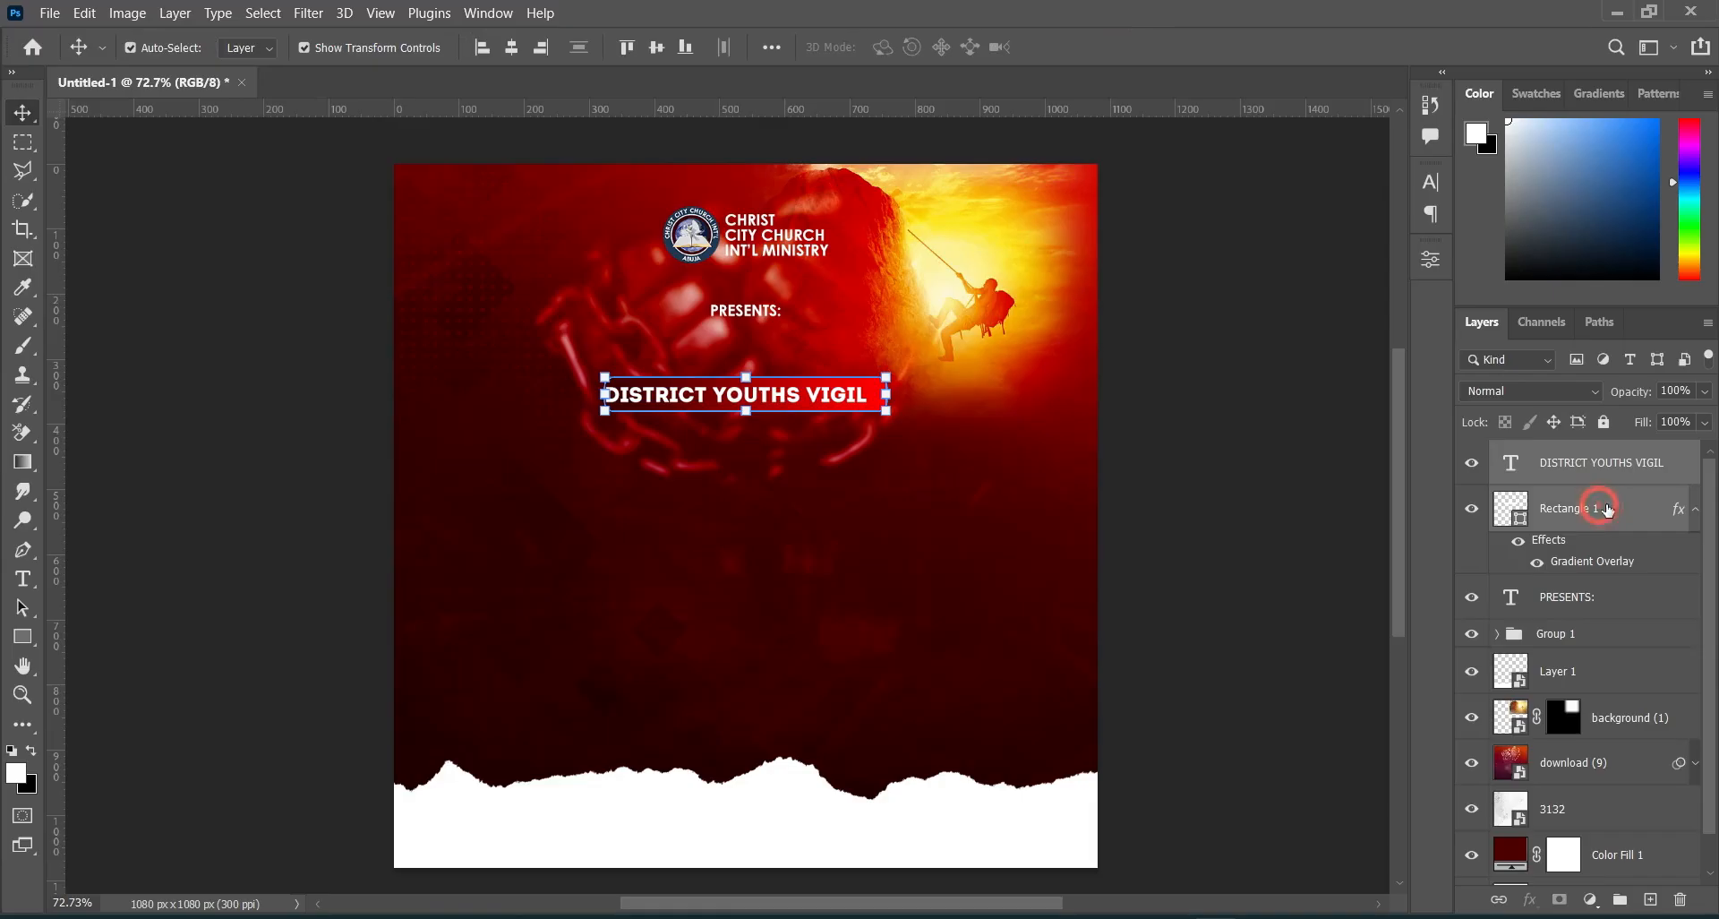
click(514, 51)
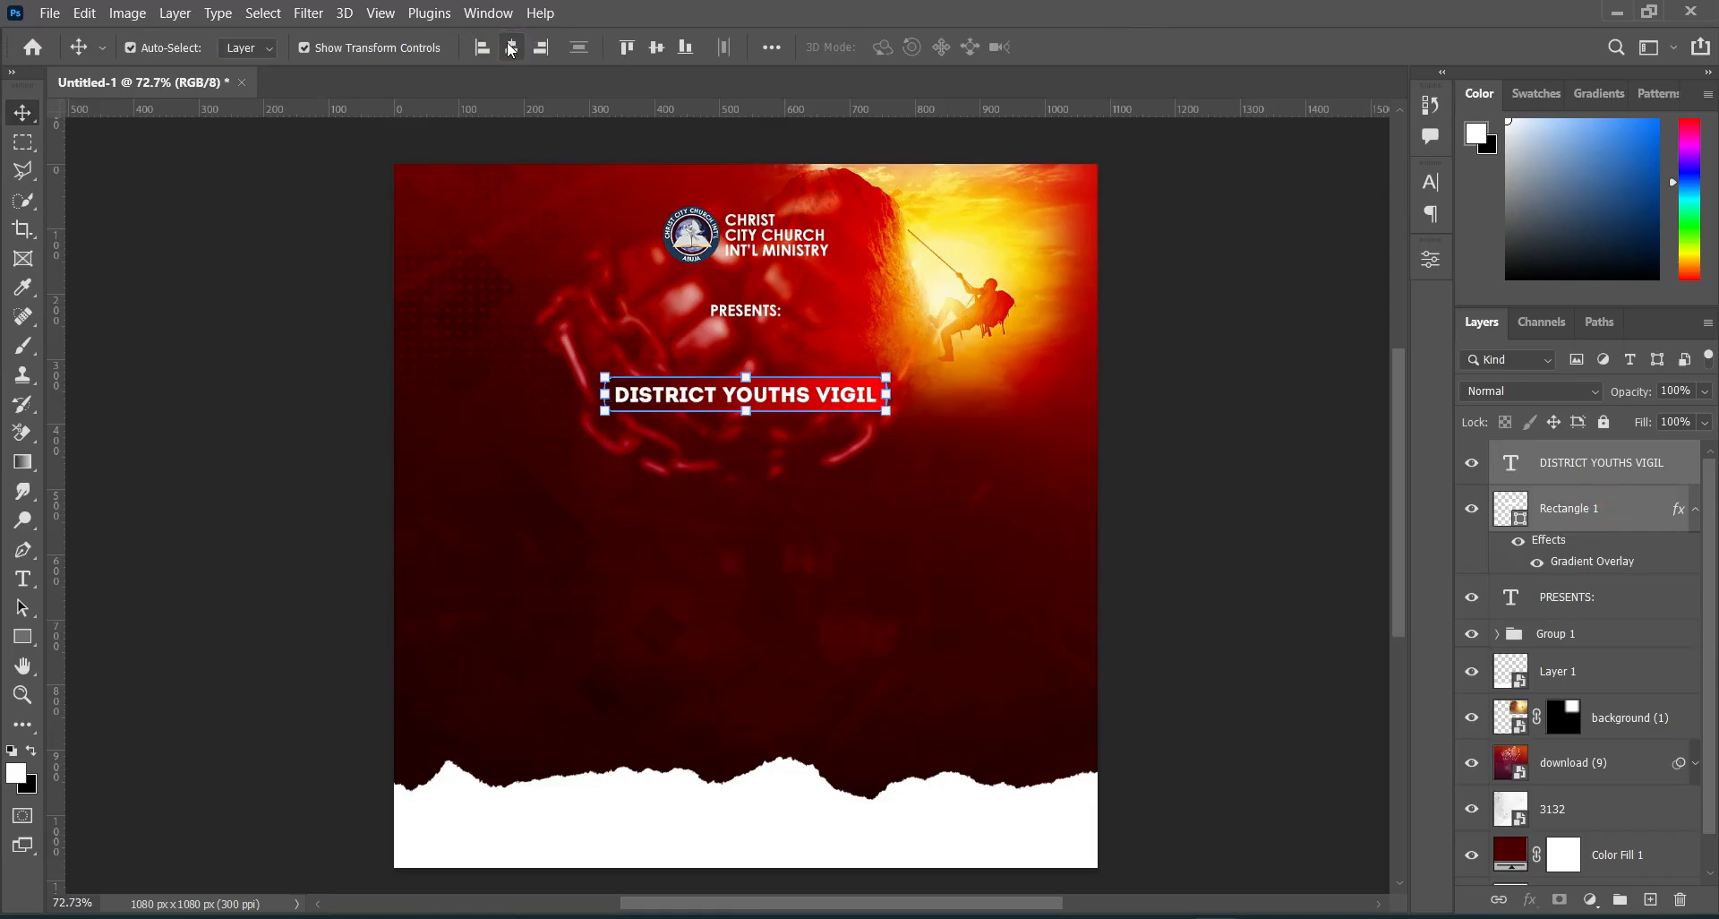
click(1254, 473)
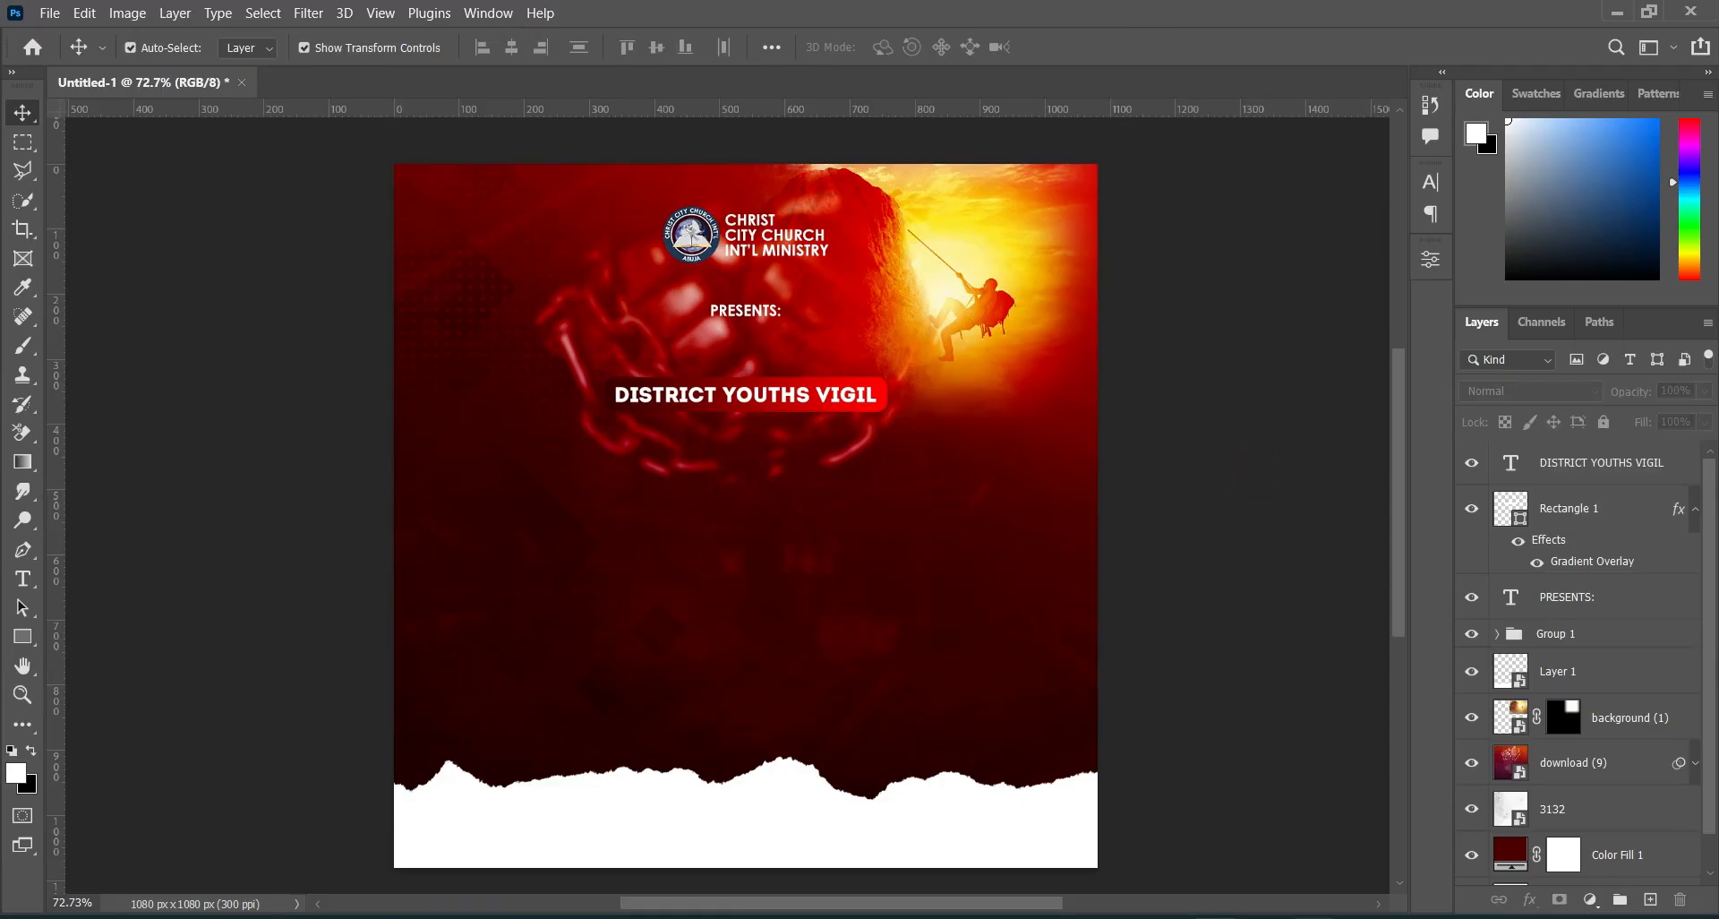
Add a "BREAKING" text line below the gradient bar, copied from Text Document.txt.
key(alt+Tab)
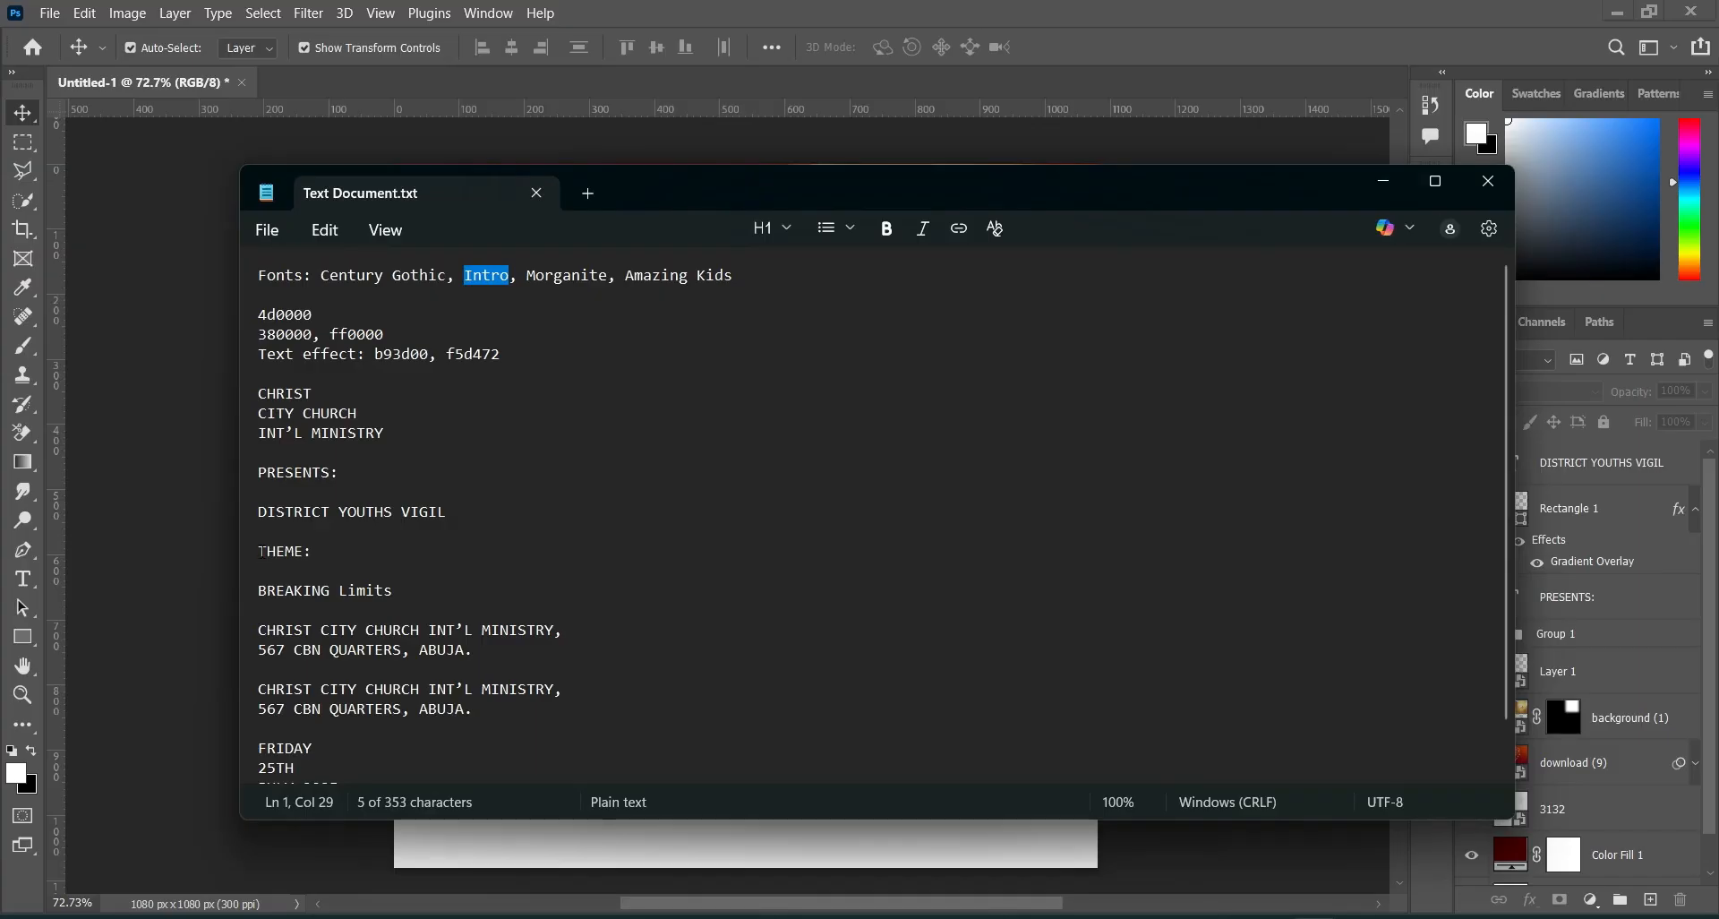
double_click(331, 592)
key(ctrl+c)
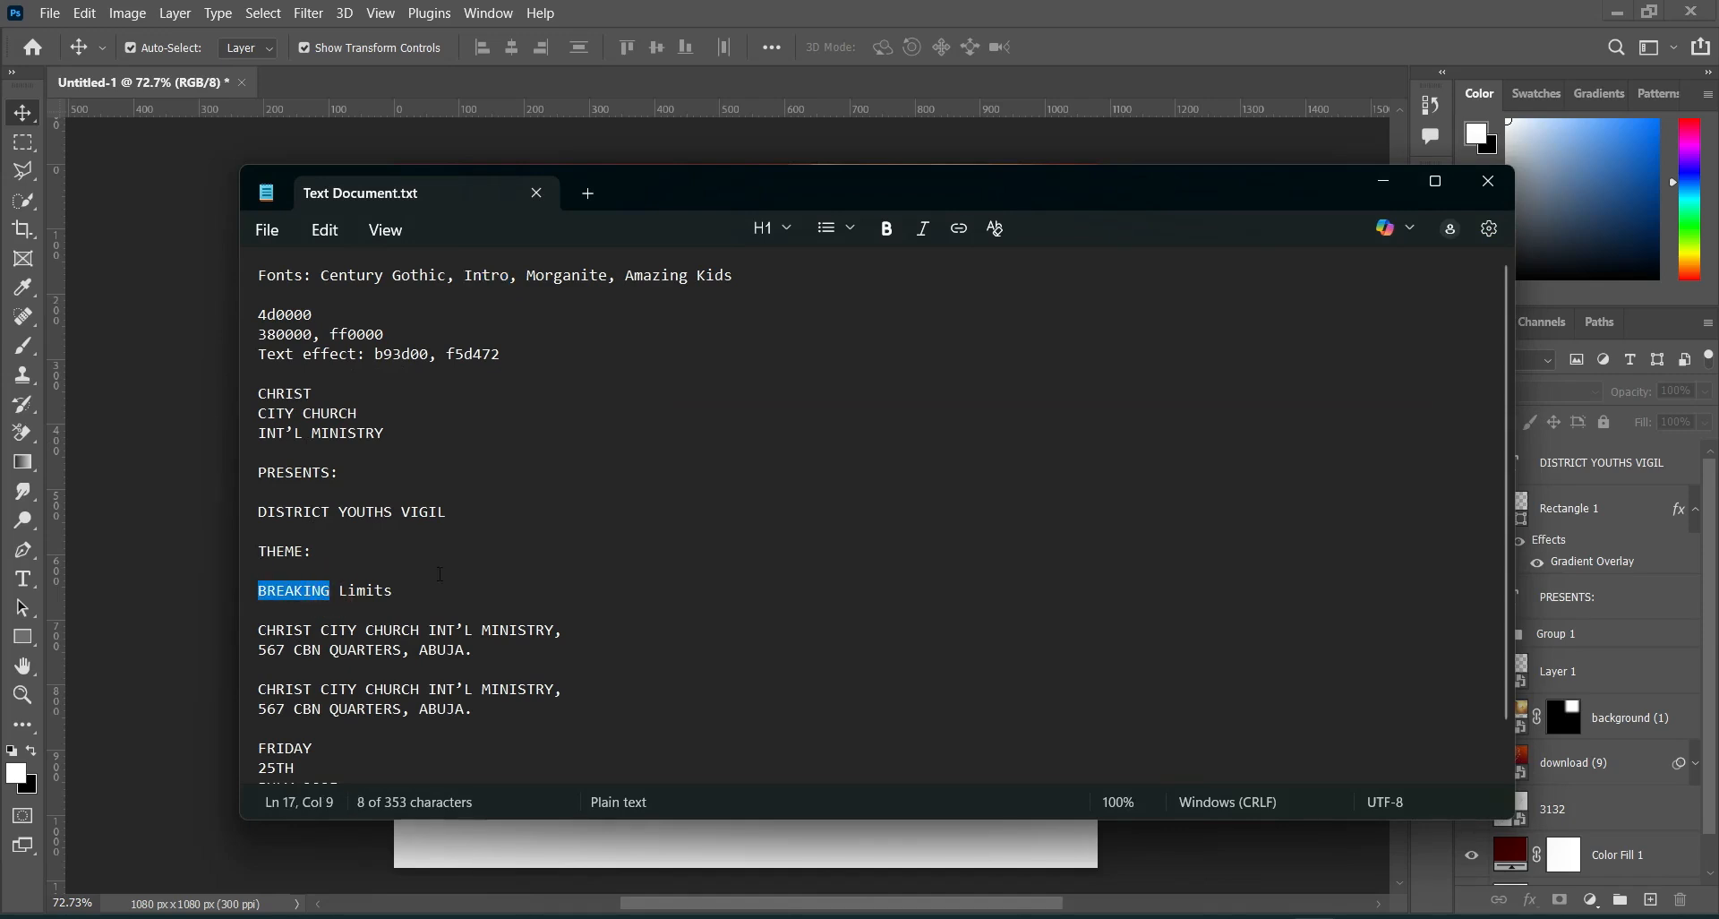
click(1392, 180)
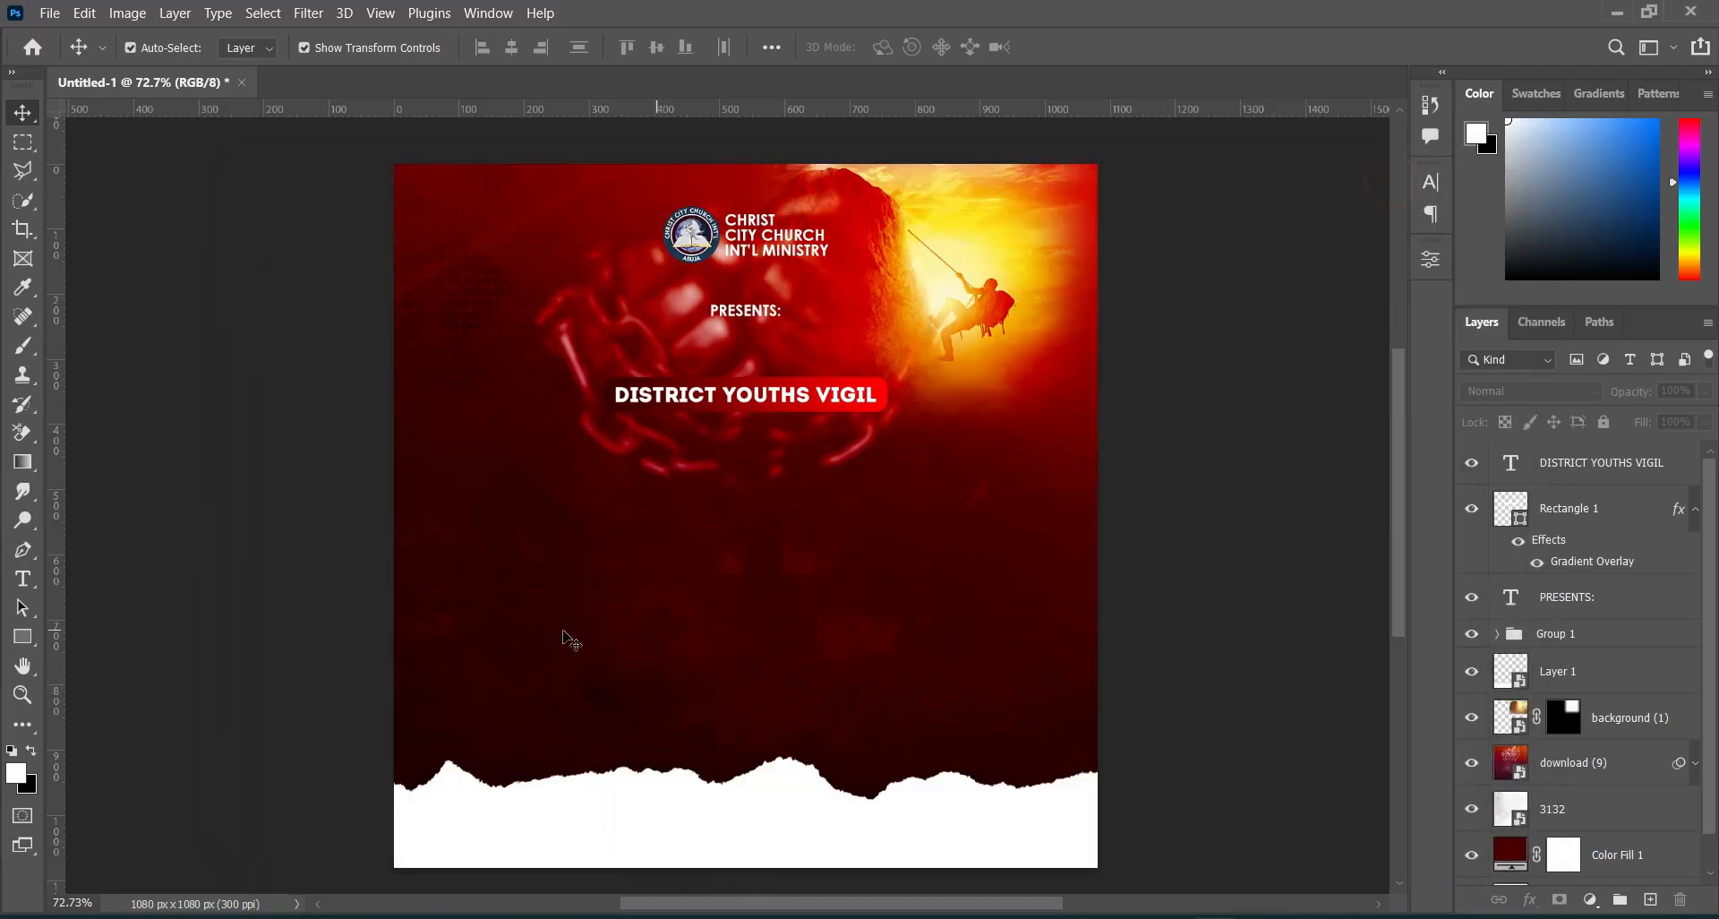
click(29, 580)
click(518, 568)
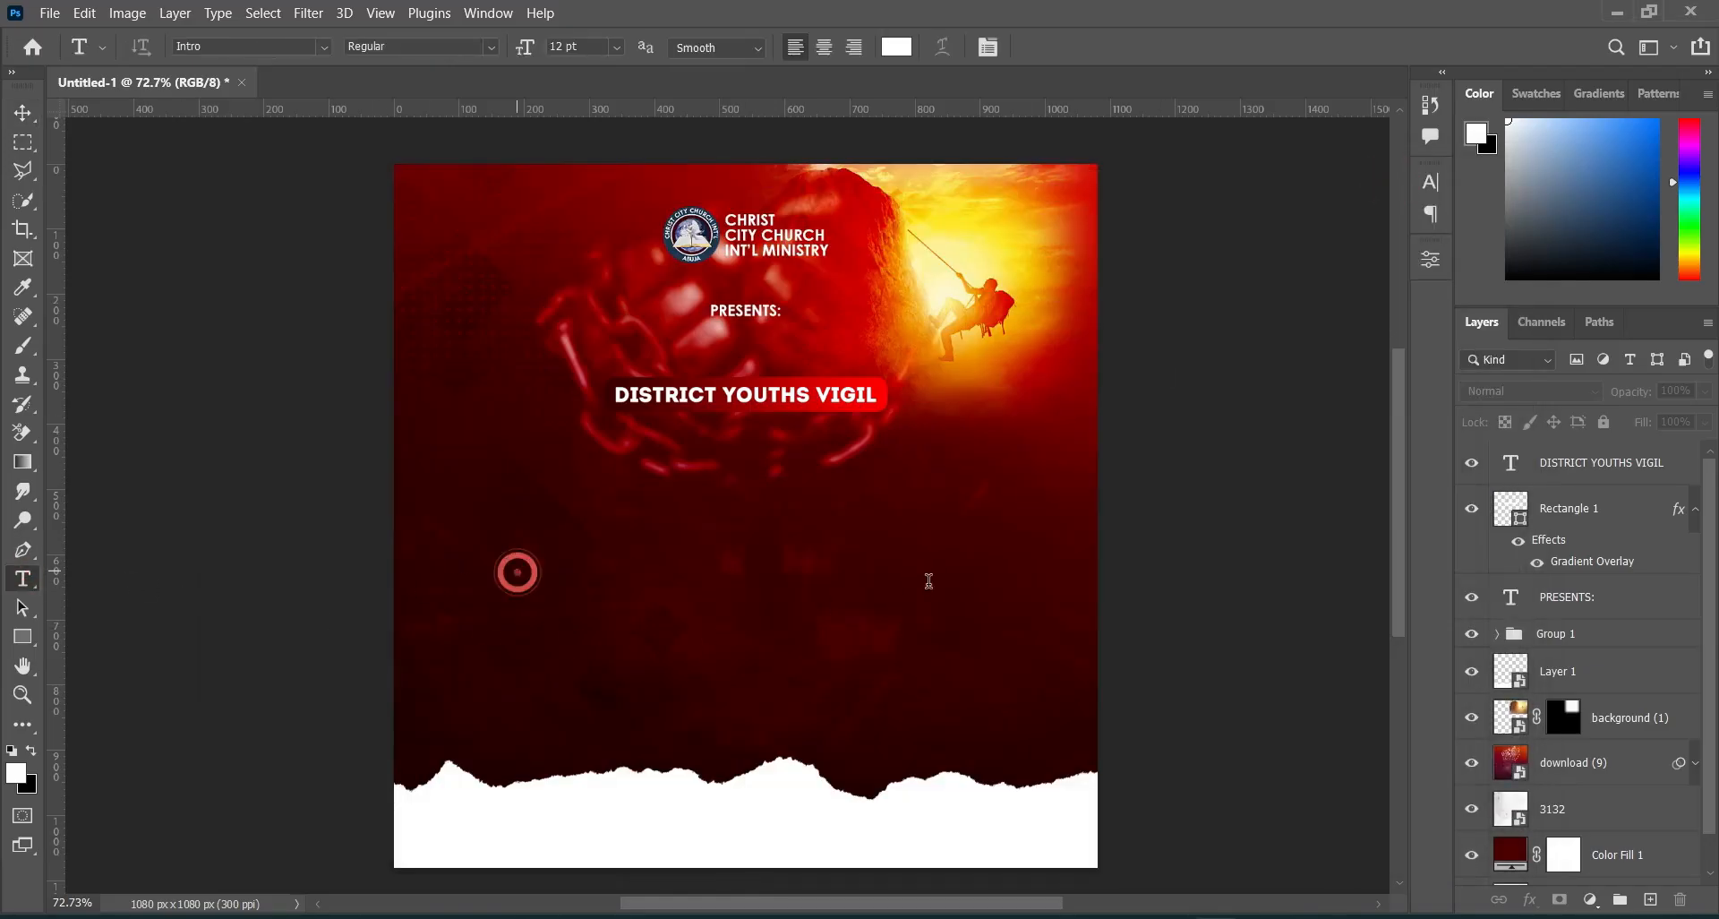
key(ctrl+v)
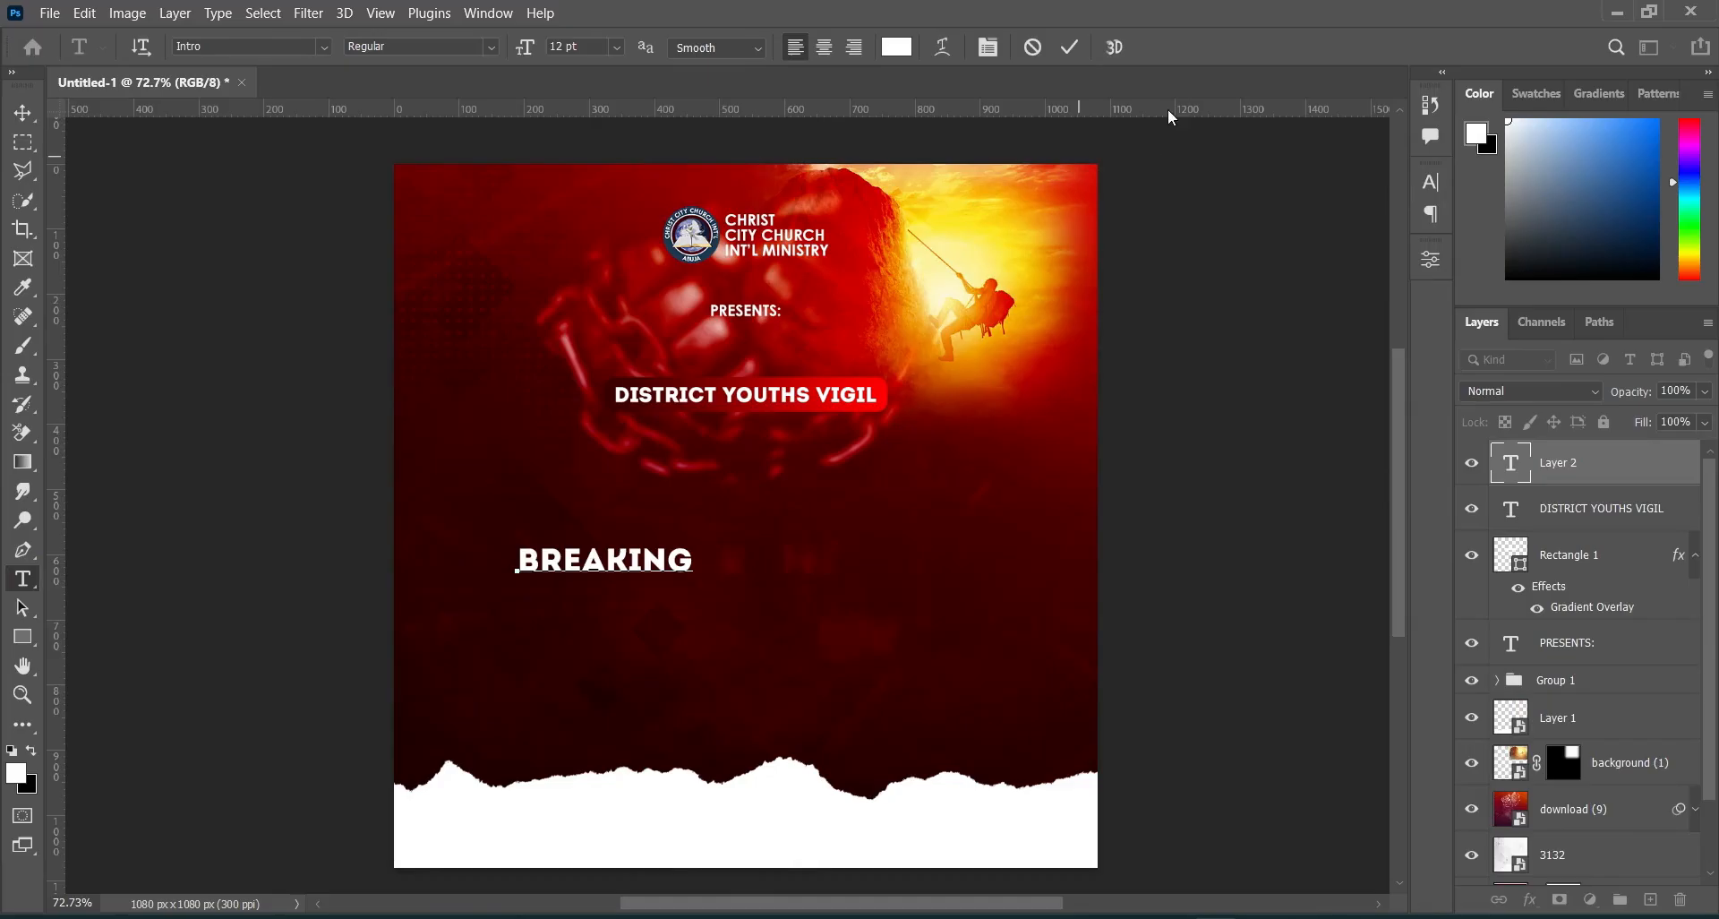
click(1069, 47)
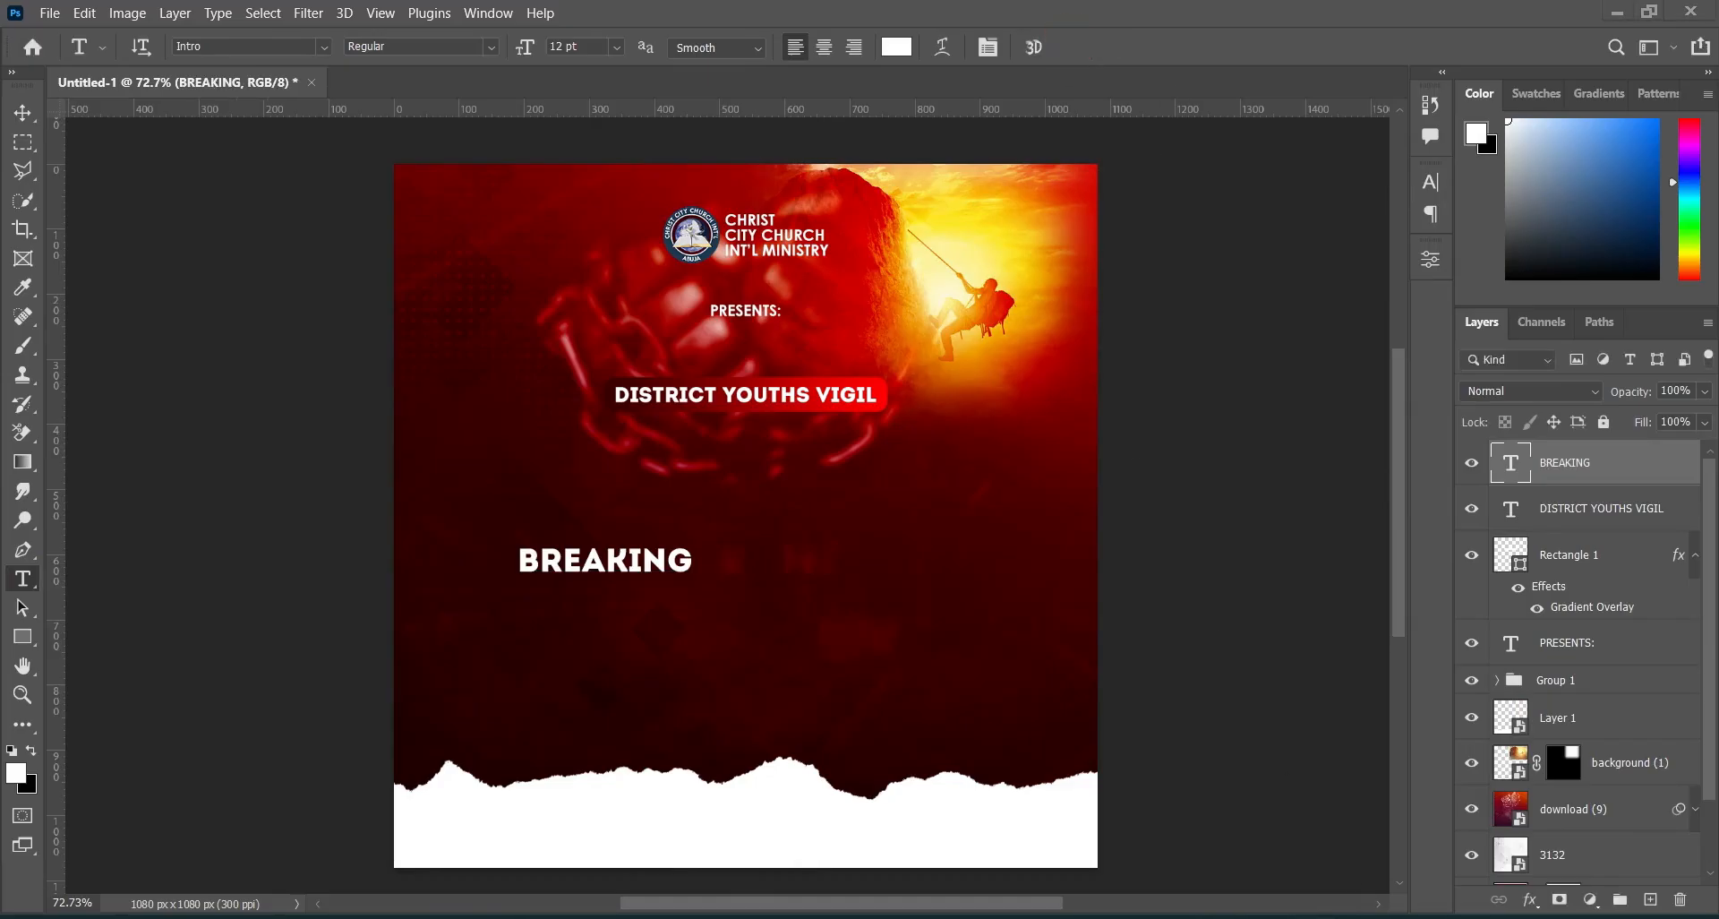
Set the font of the "BREAKING" text to Morganite ExtraBold, using the font name from Text Document.txt.
key(alt+Tab)
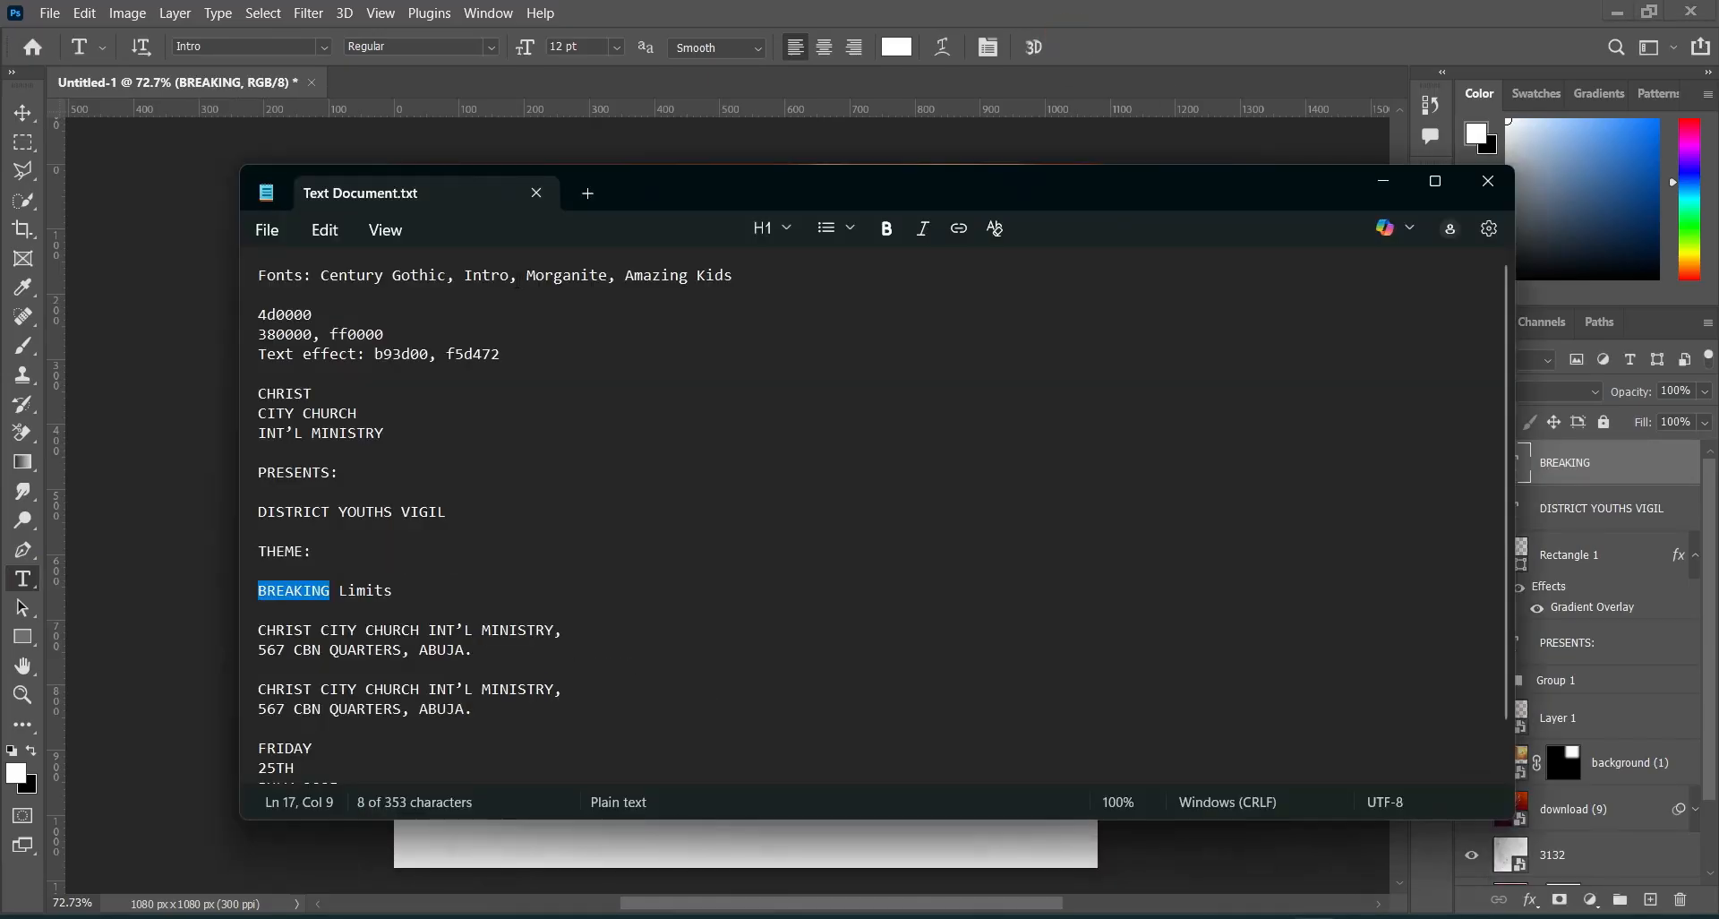
double_click(538, 276)
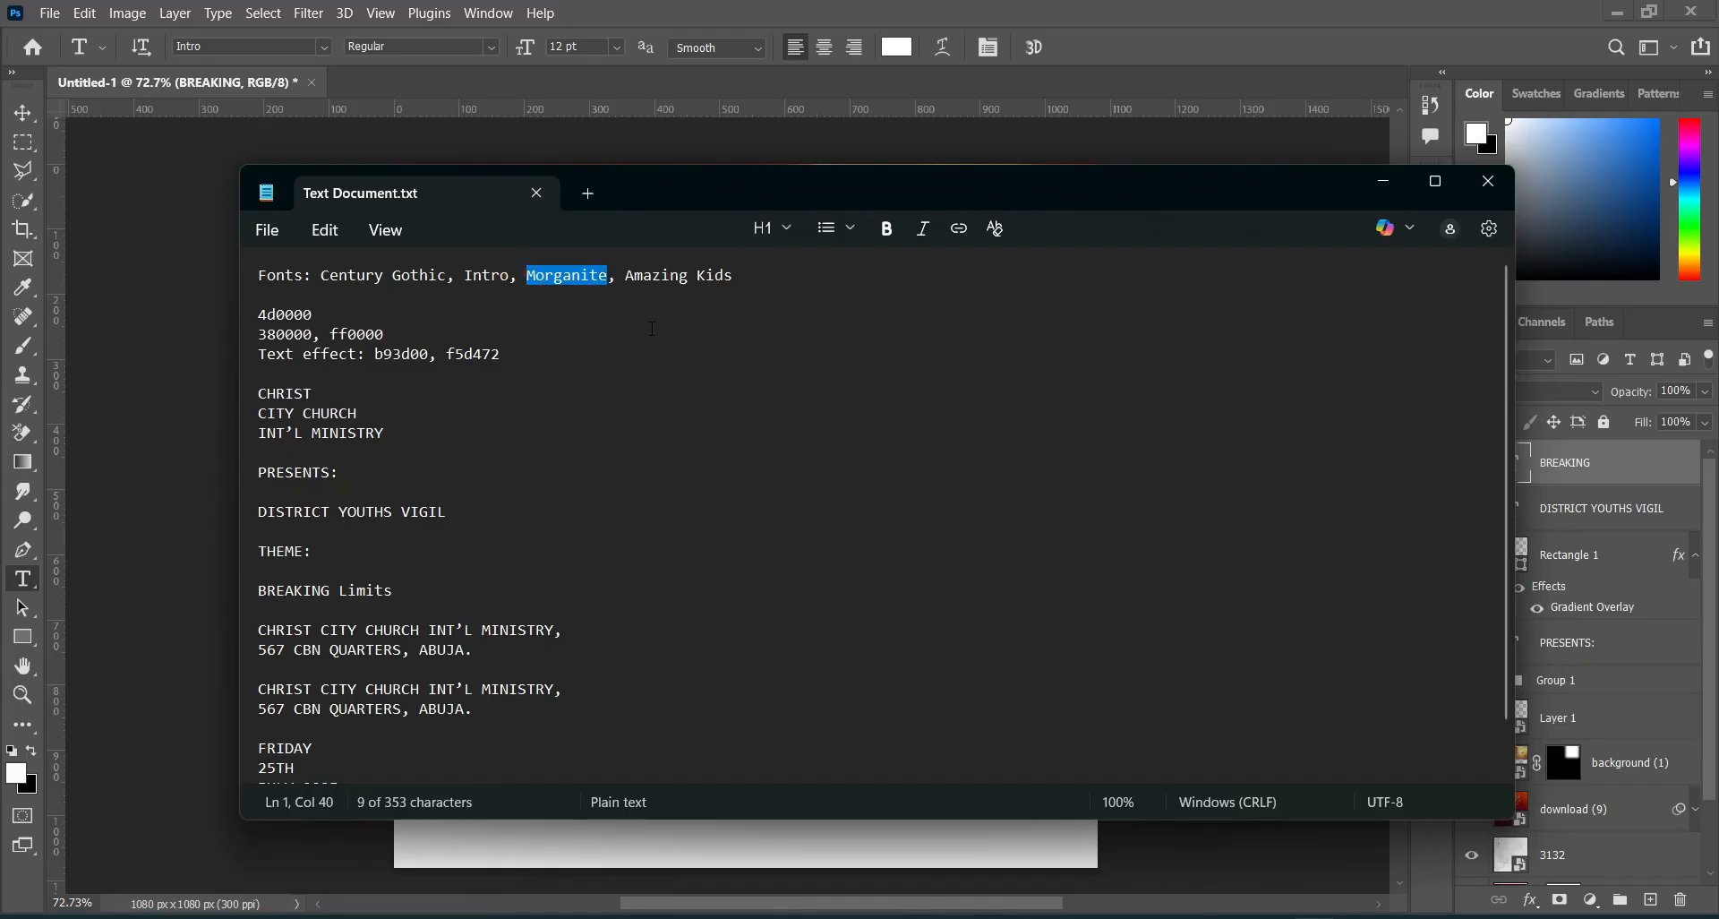
click(1382, 190)
click(283, 46)
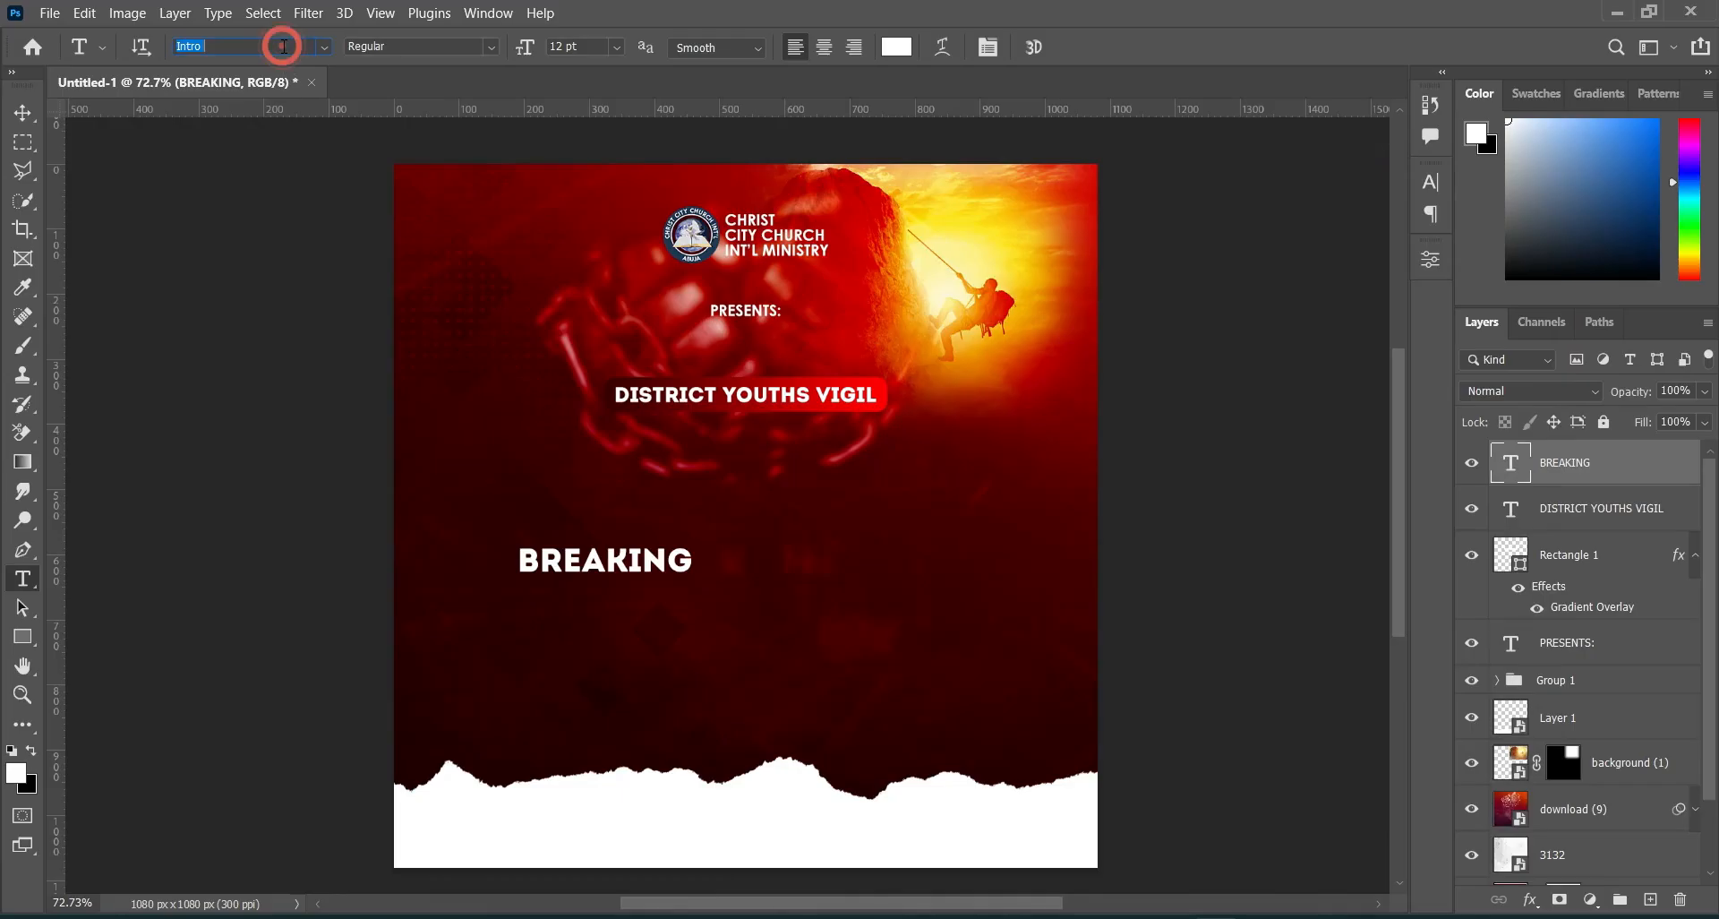
text(Morganite)
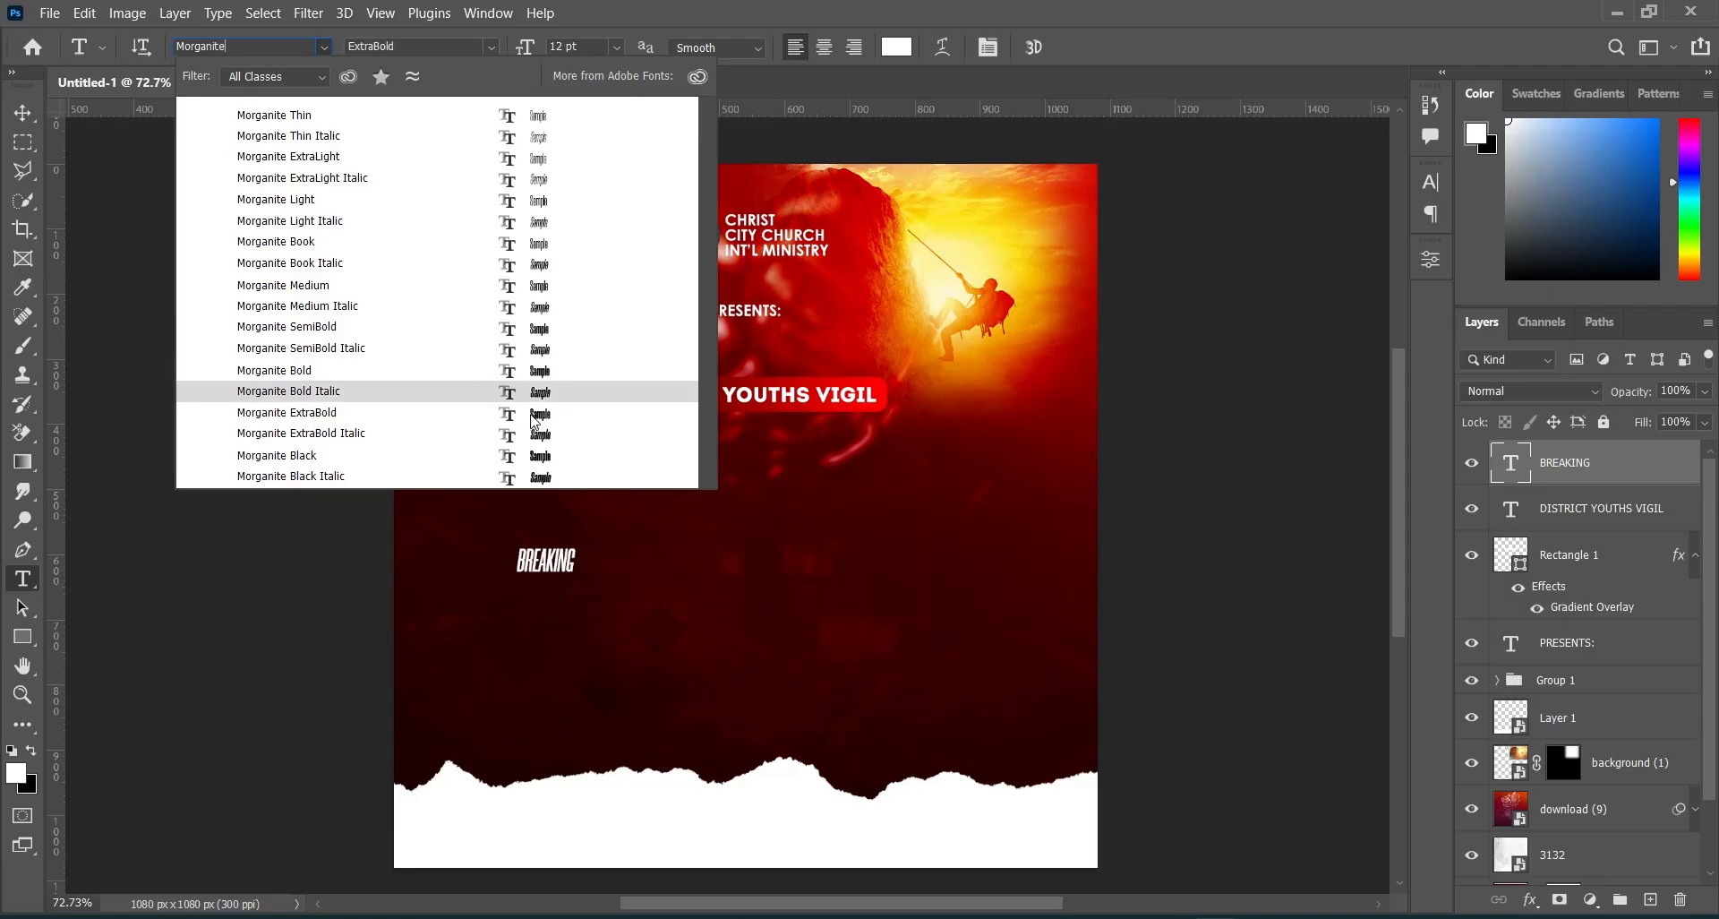
click(534, 413)
Scale the "BREAKING" text to about 715% and centre it on the flyer below the gradient bar.
key(v)
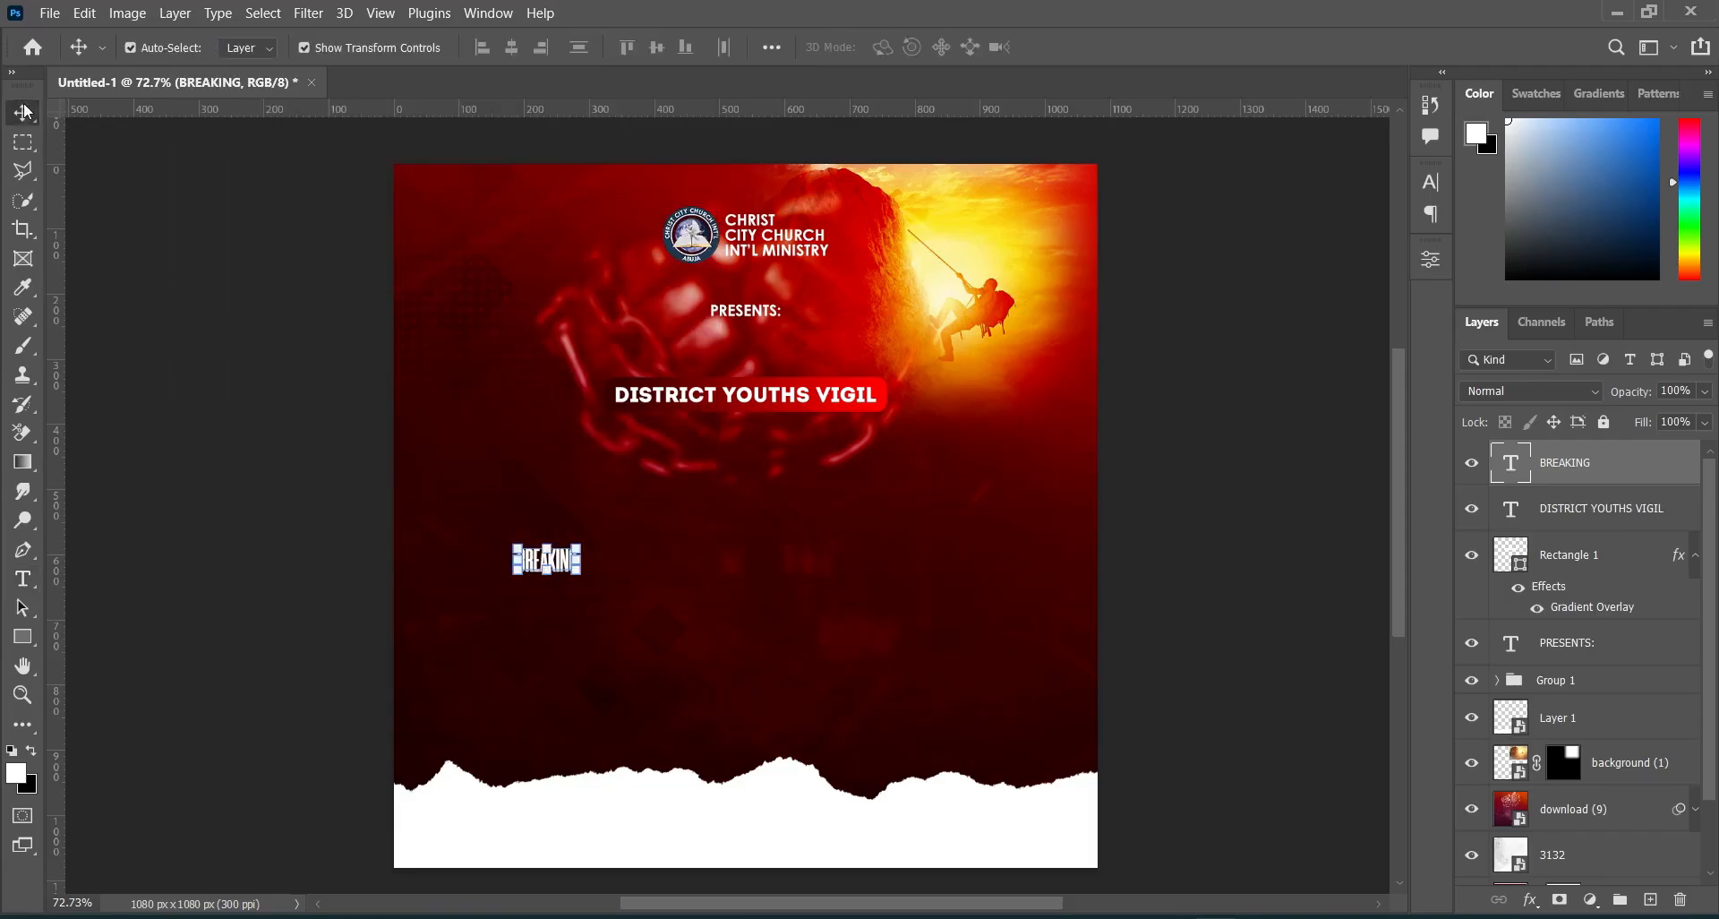
drag(577, 559, 942, 565)
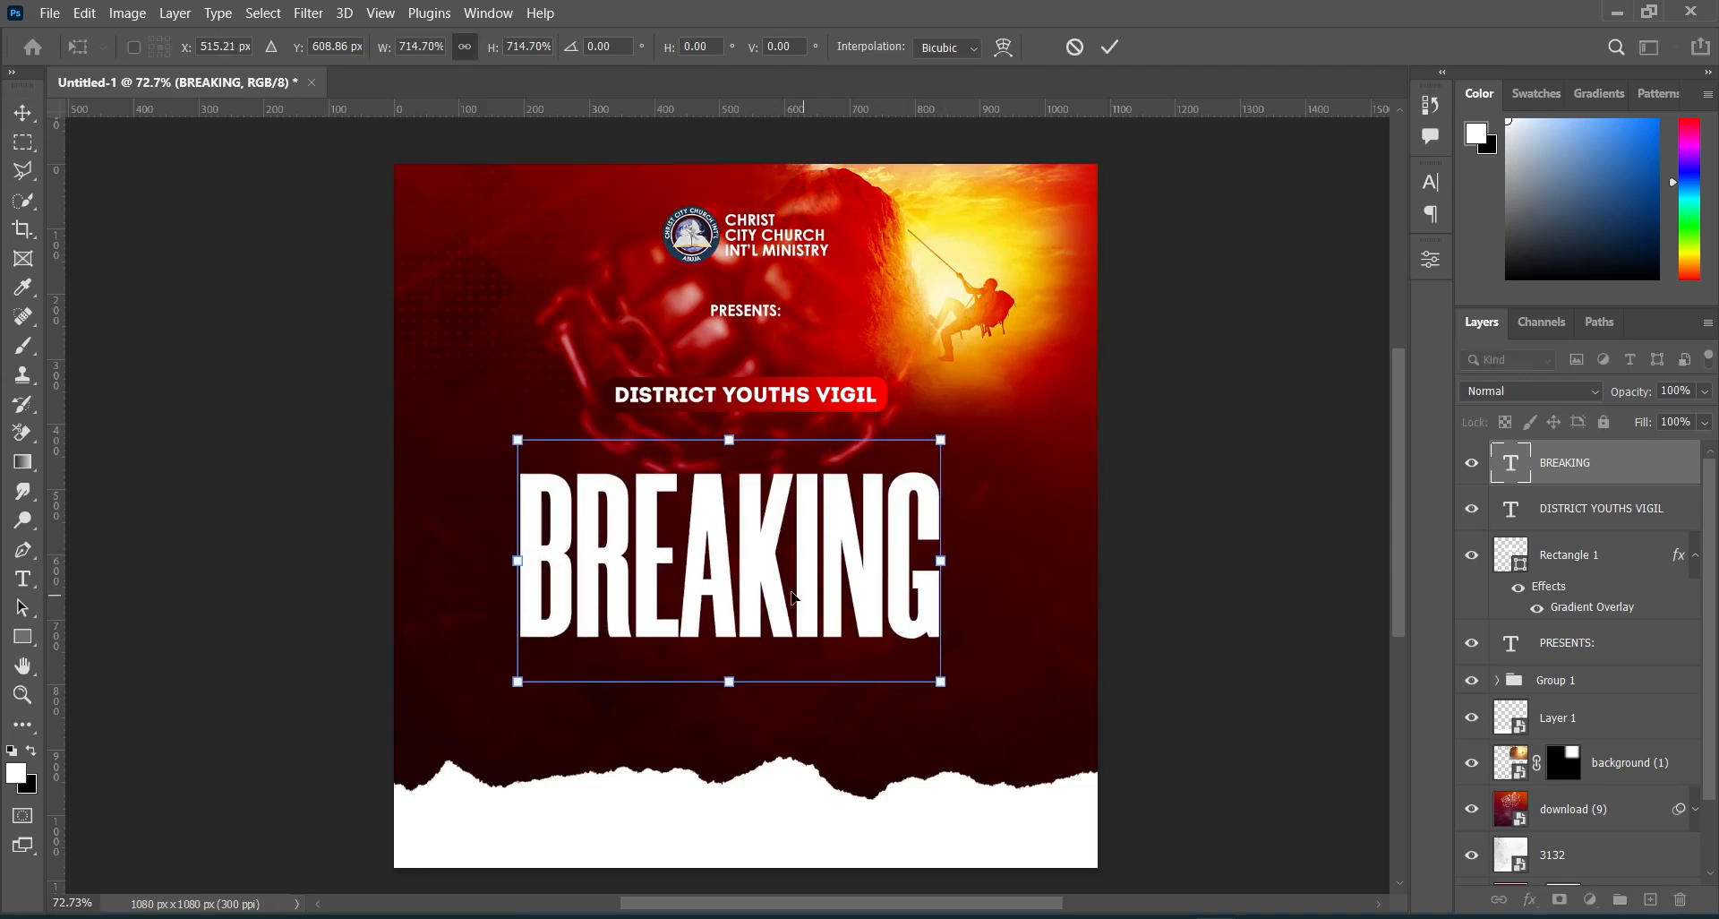
drag(812, 583, 829, 586)
click(1111, 47)
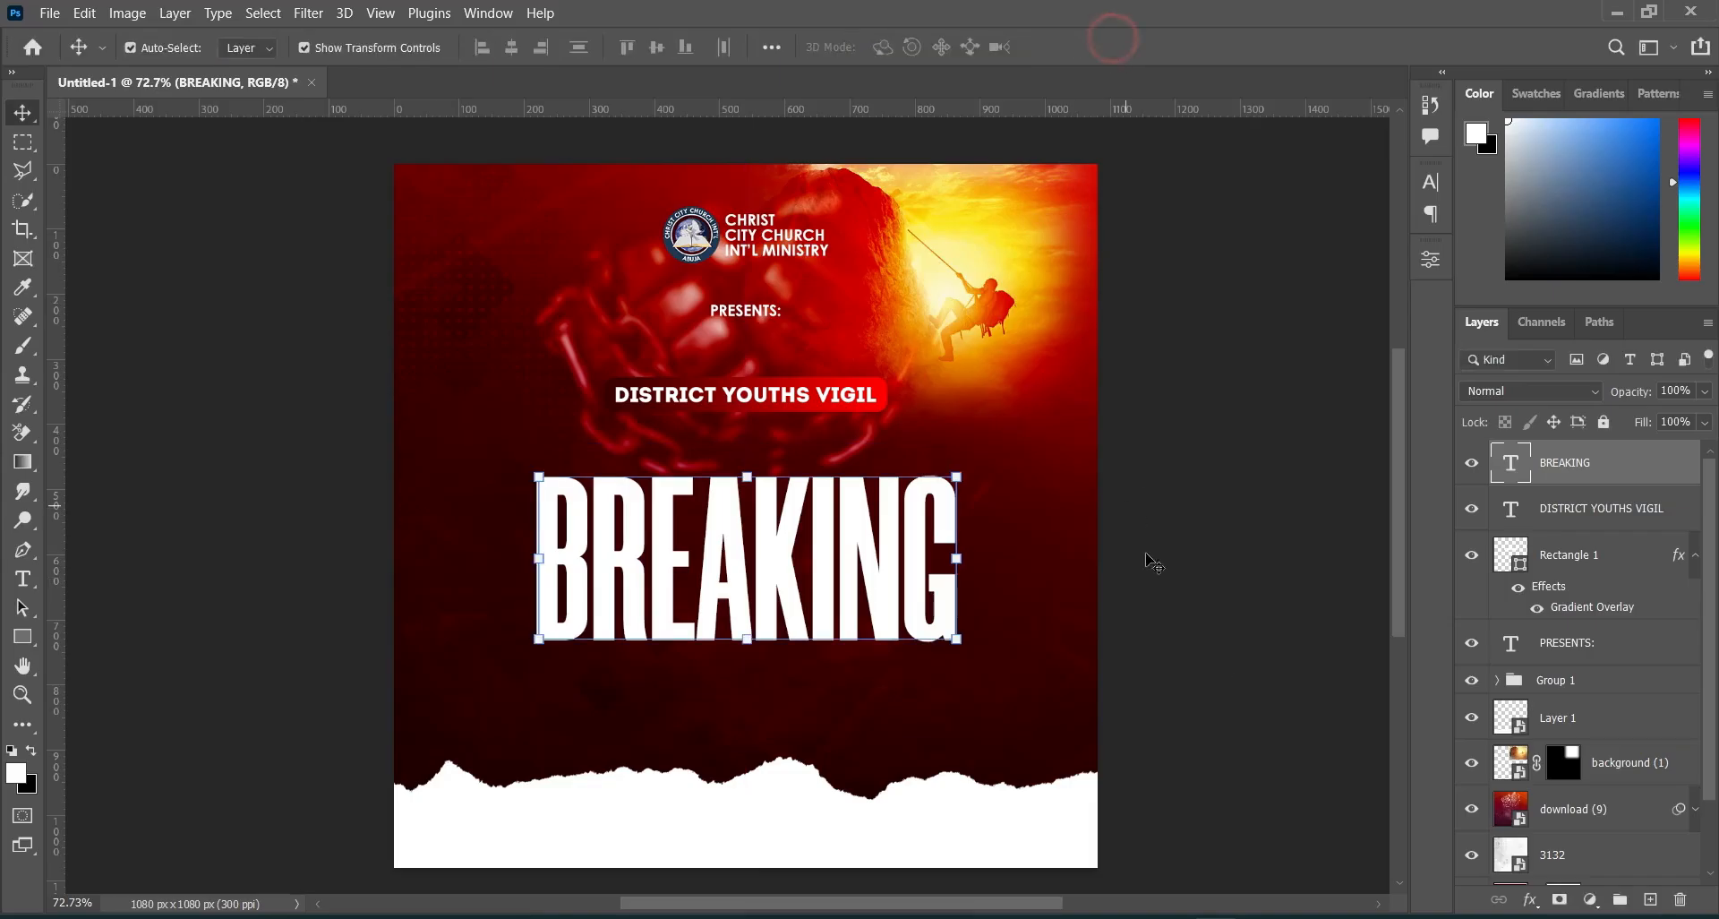
Add a Gradient Overlay to the "BREAKING" text and set the gradient's starting colour stop to b93d00, copied from Text Document.txt.
key(alt+Tab)
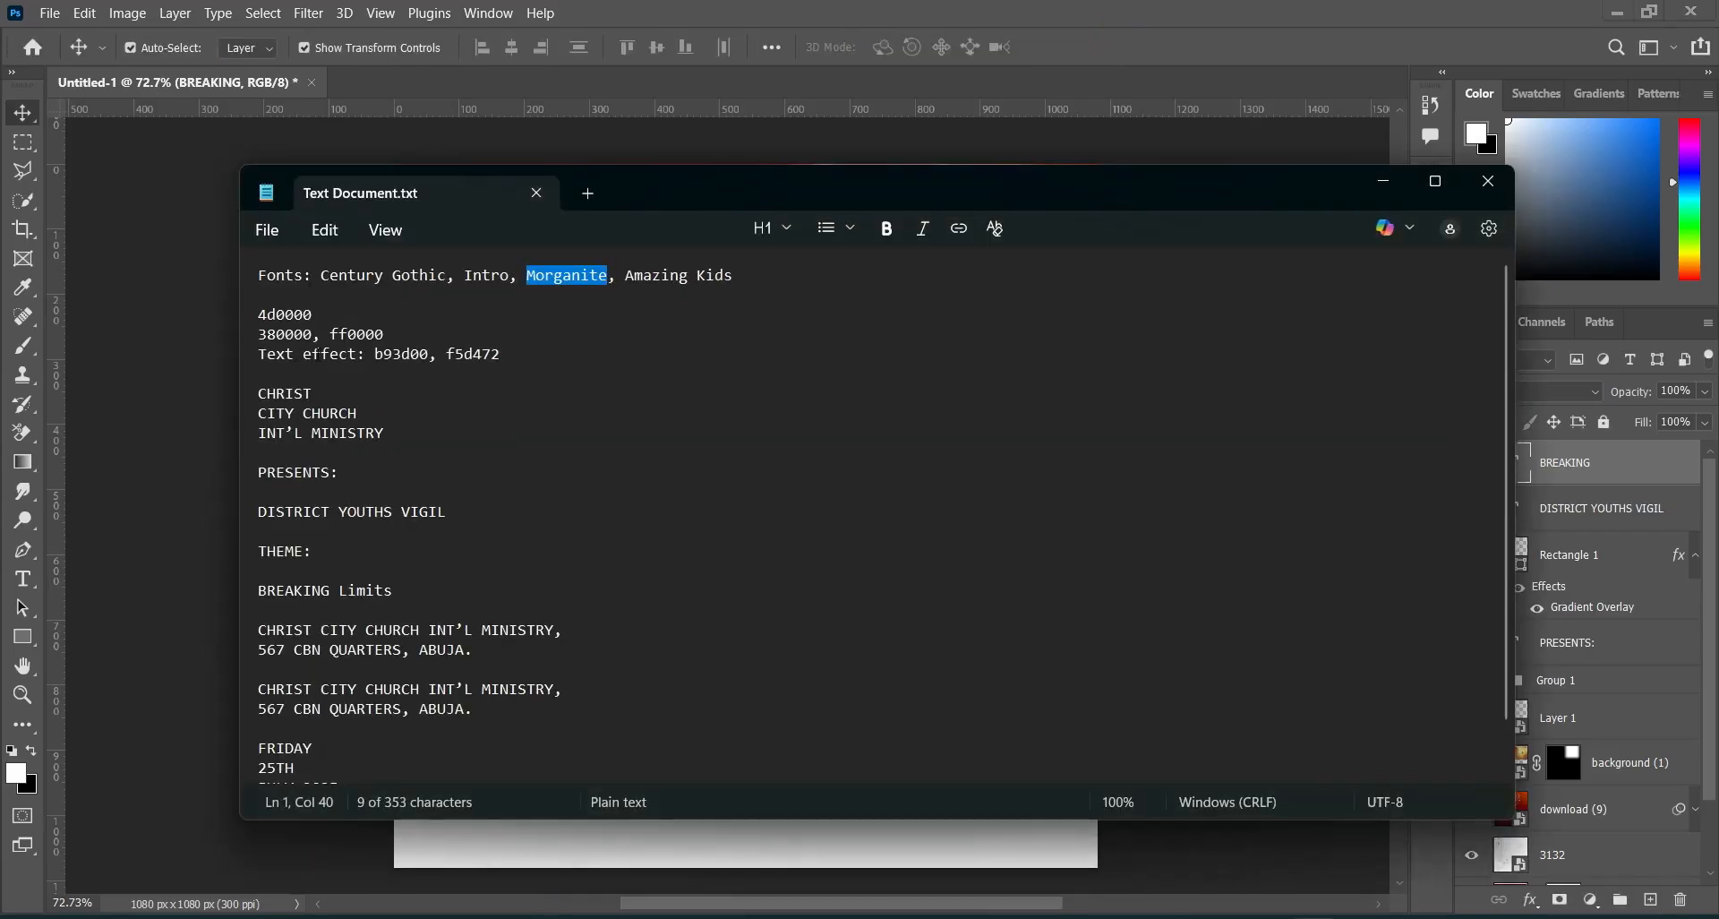
drag(303, 354, 349, 354)
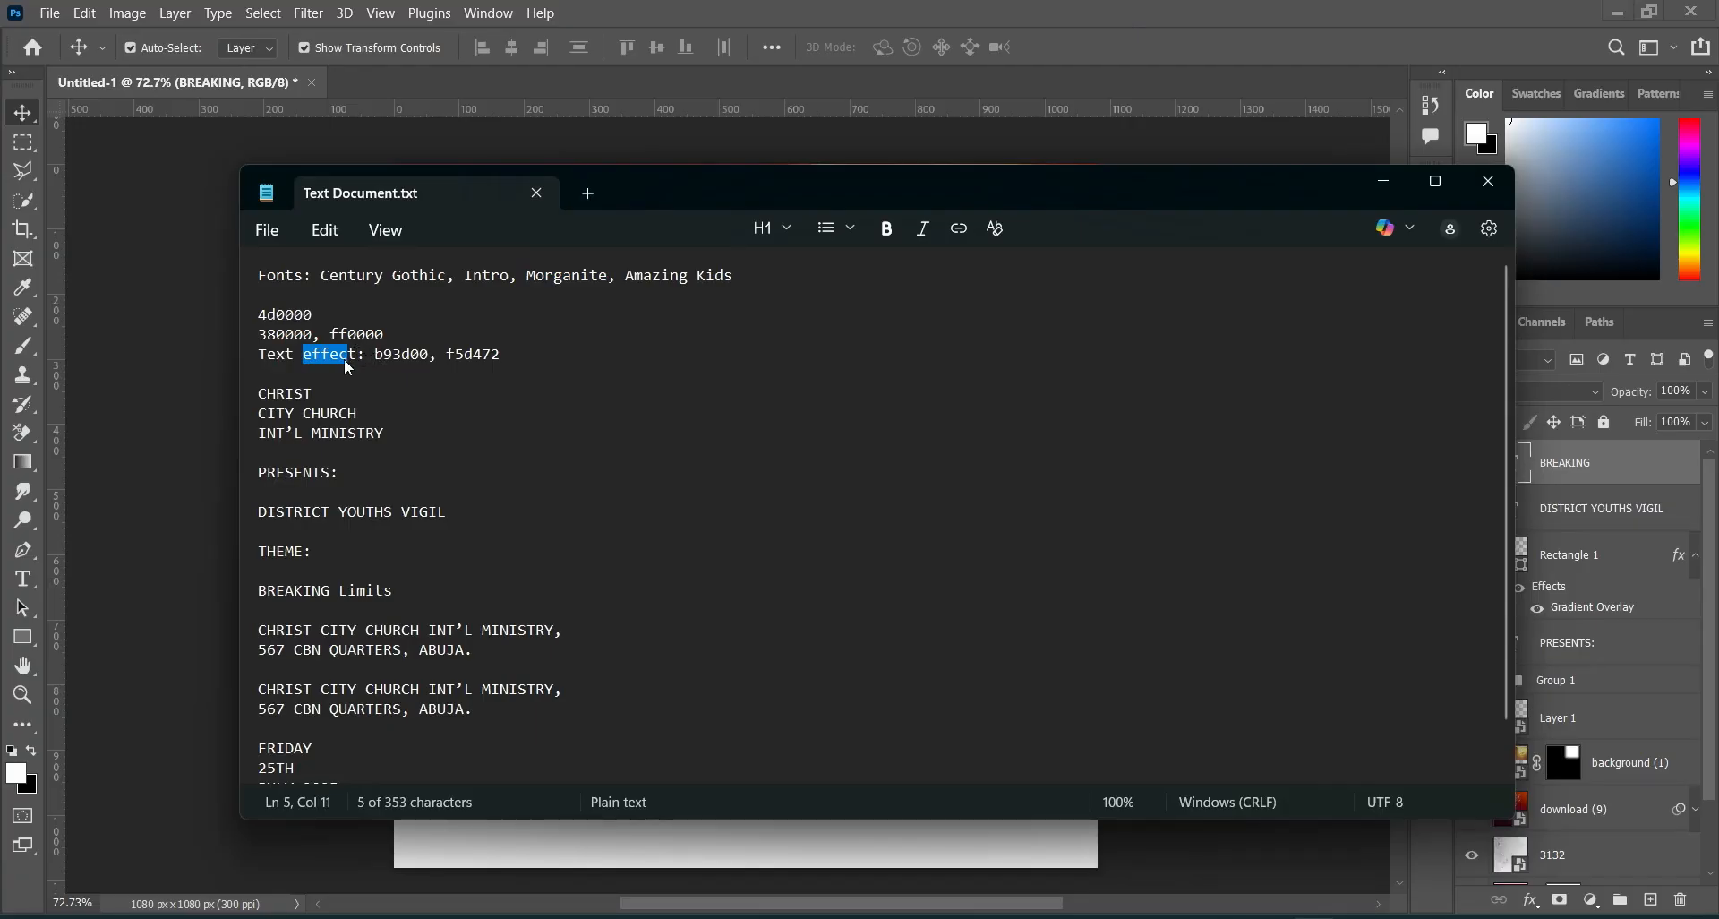
drag(356, 358, 361, 356)
drag(375, 355, 433, 358)
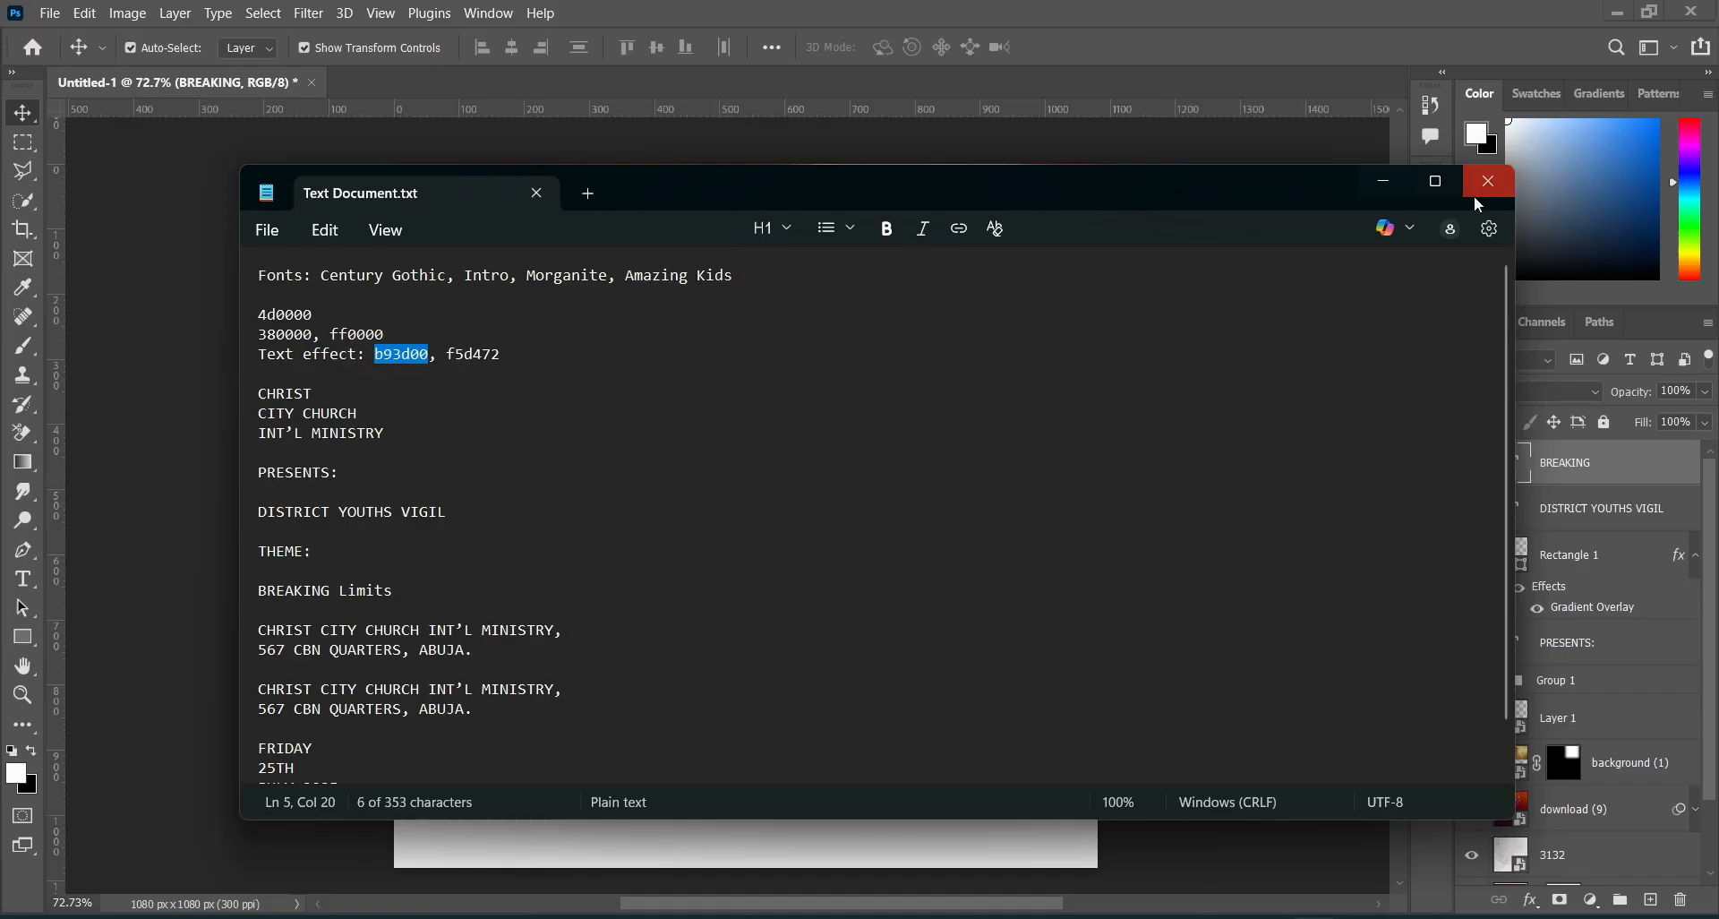
click(1385, 180)
click(1530, 904)
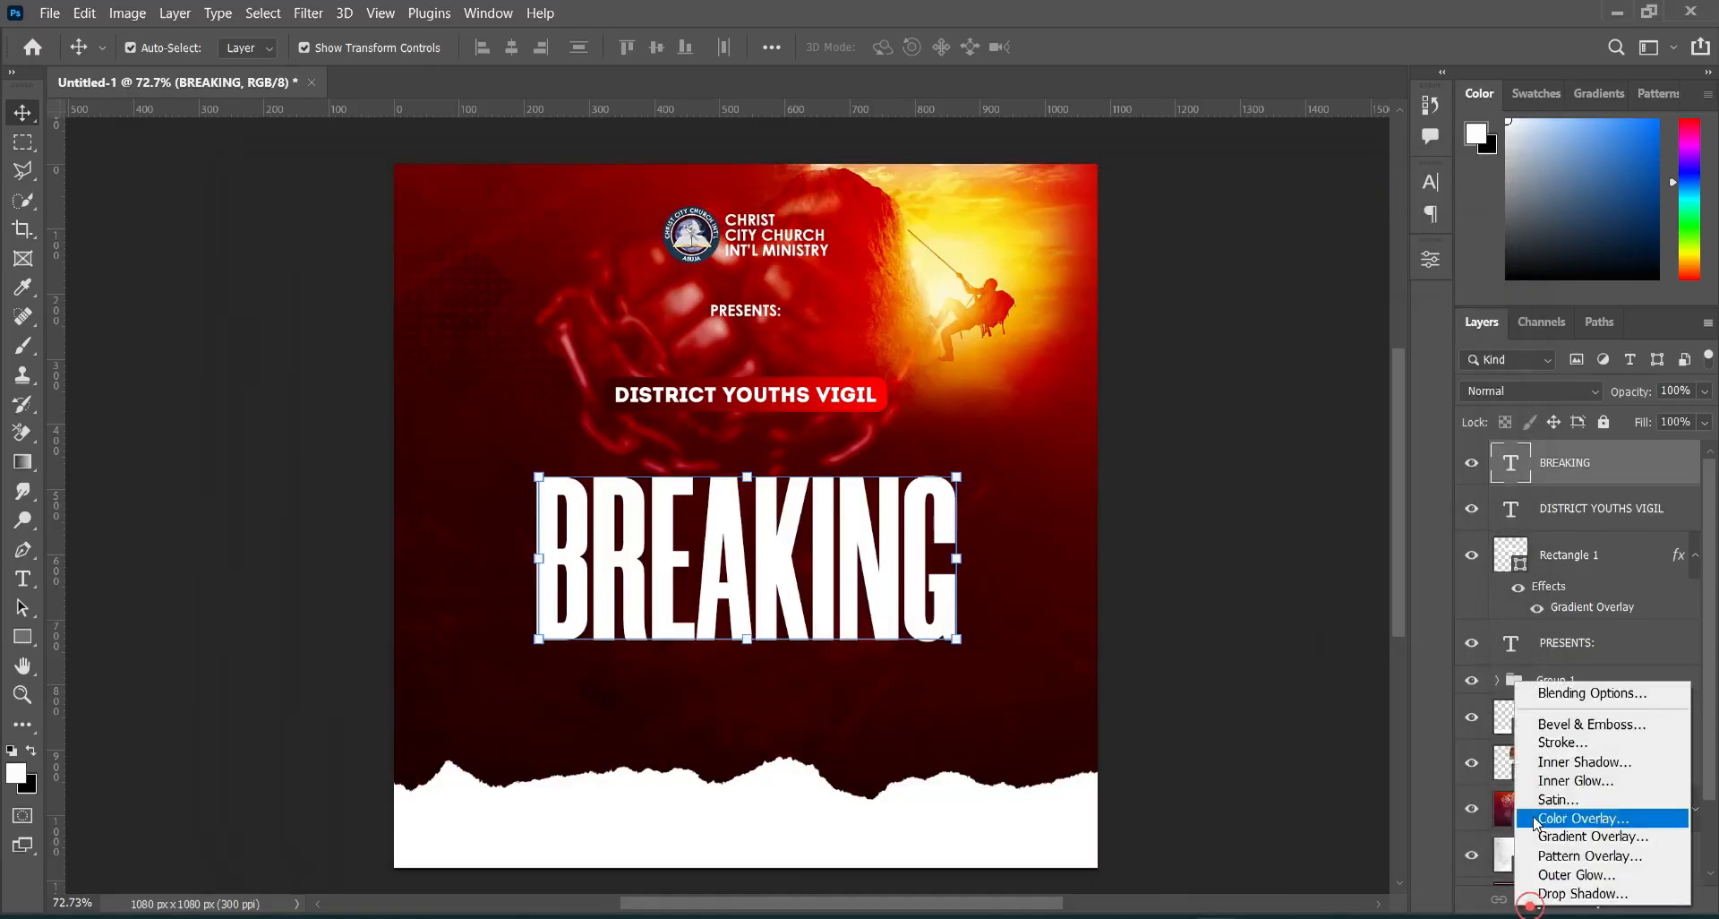
click(1571, 843)
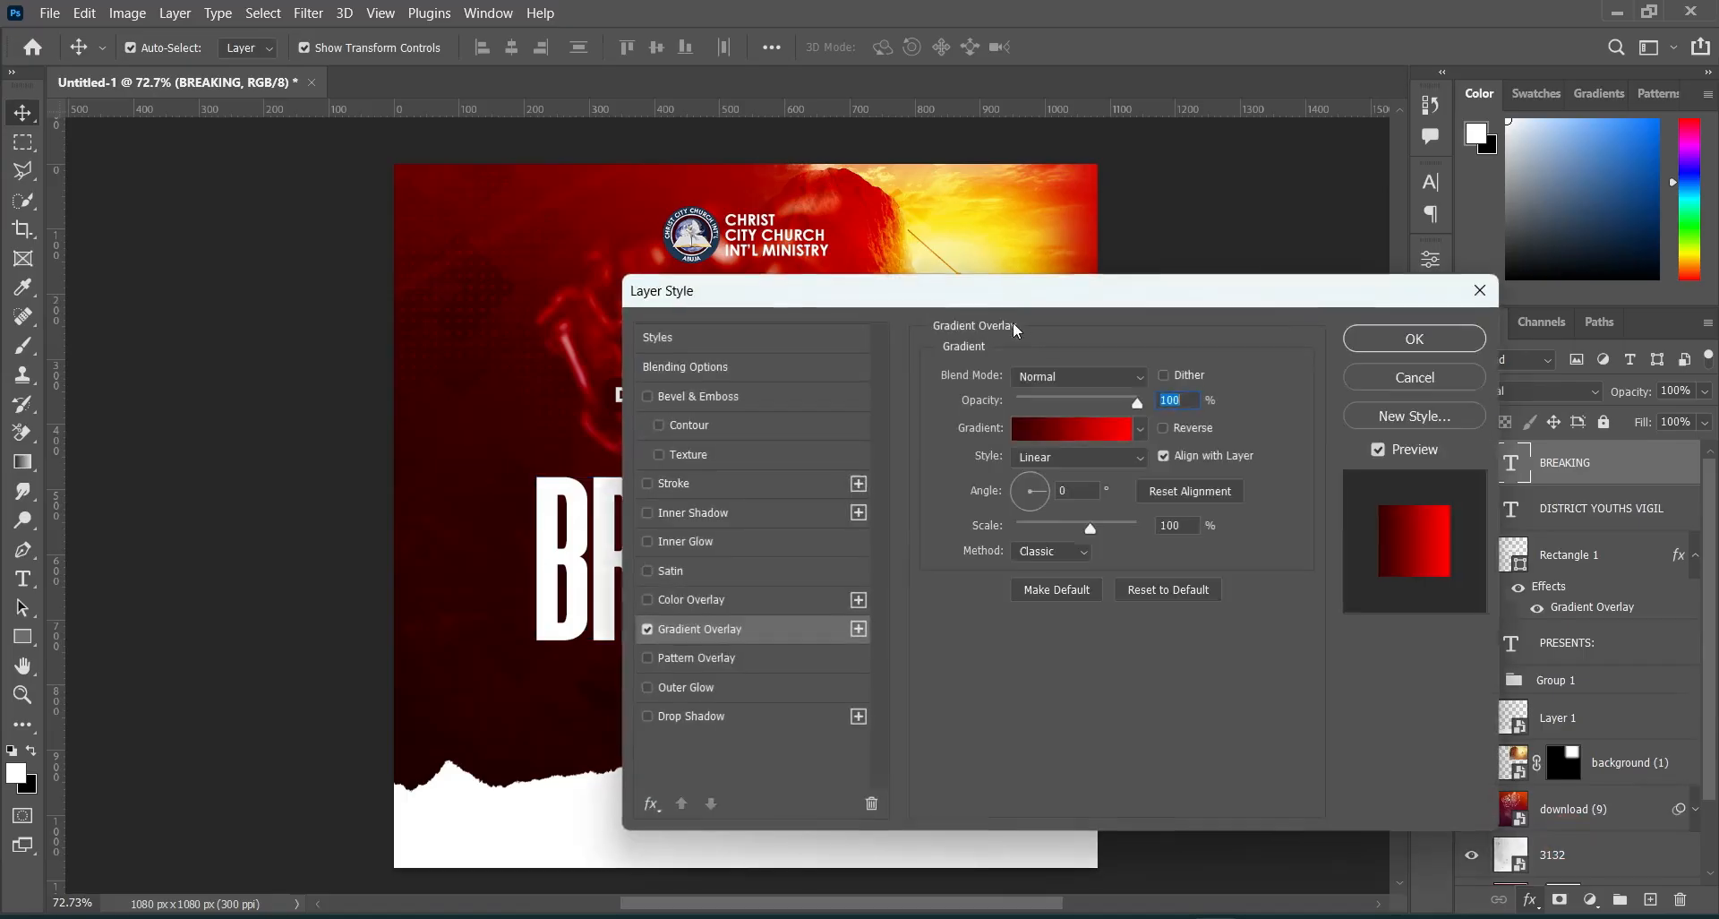
drag(1017, 288, 1405, 274)
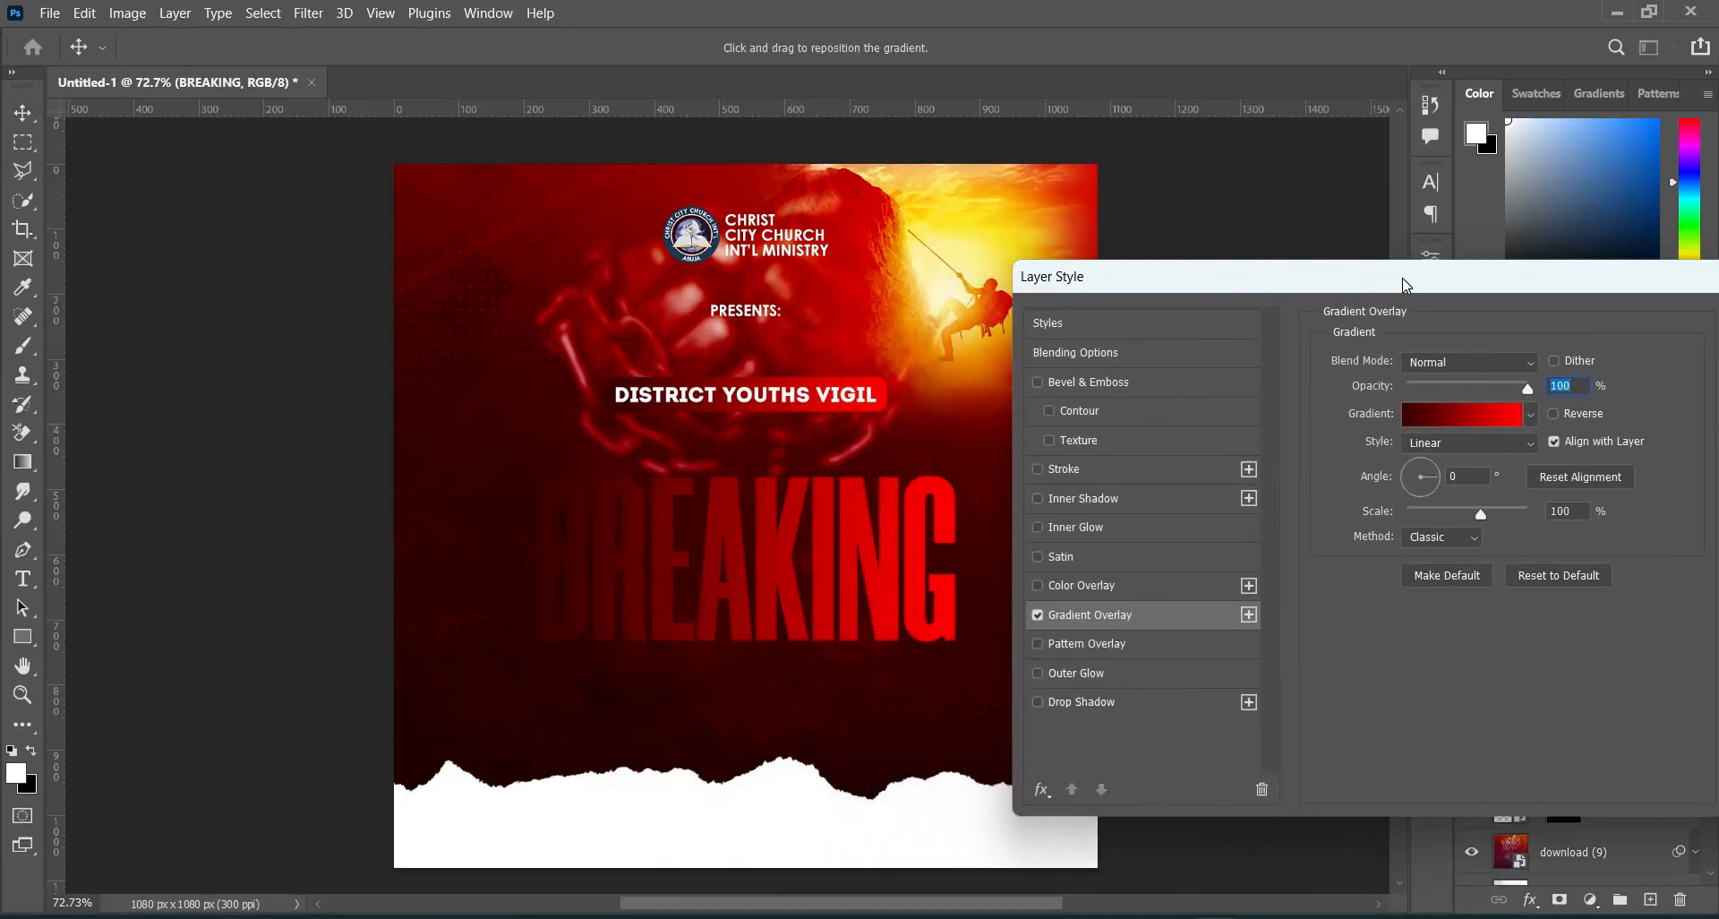
click(1436, 416)
click(1023, 652)
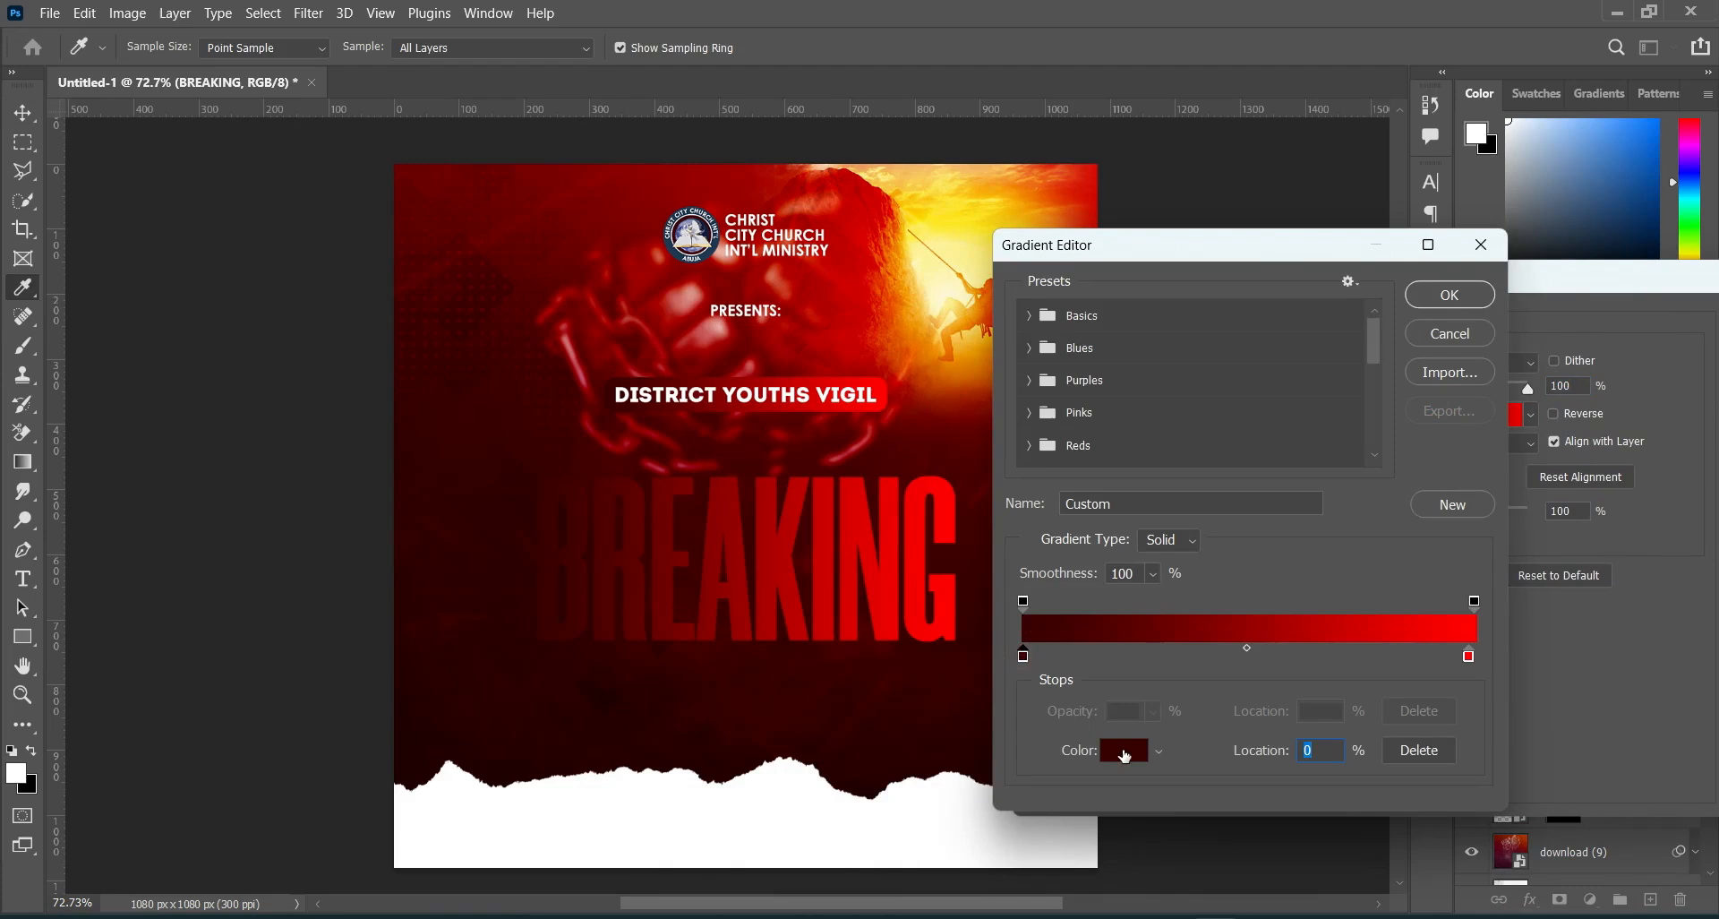
click(1124, 752)
text(b93d00)
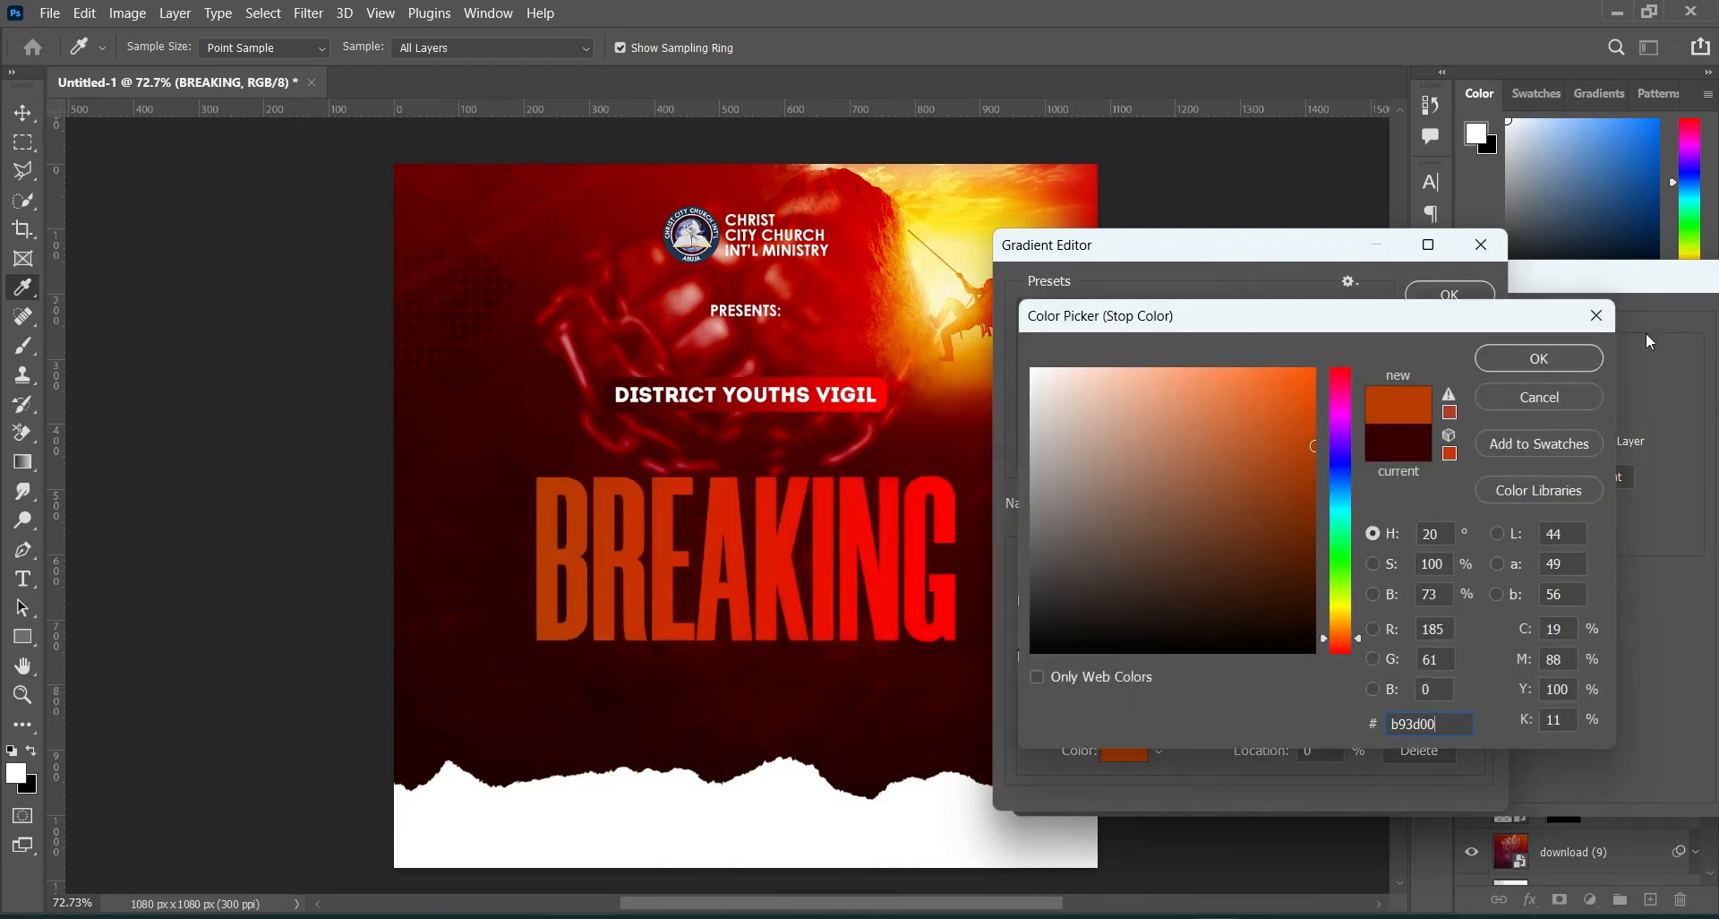
click(1542, 364)
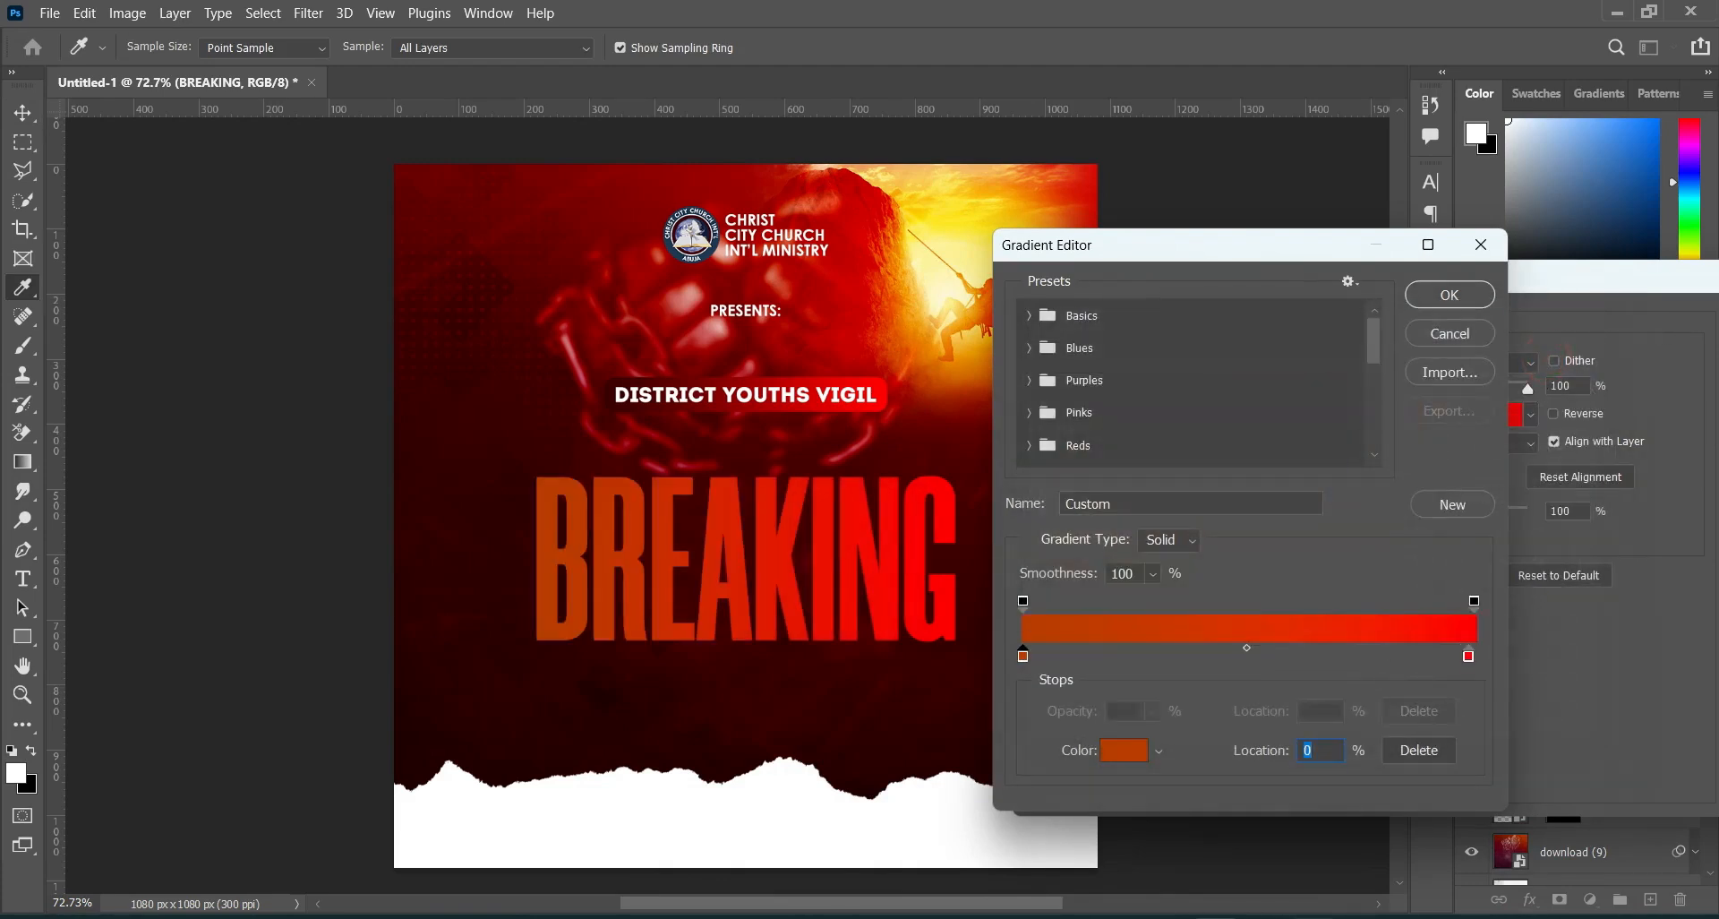
Set the "BREAKING" gradient's ending colour stop to f5d472, copied from Text Document.txt.
key(alt+Tab)
double_click(450, 354)
key(ctrl+c)
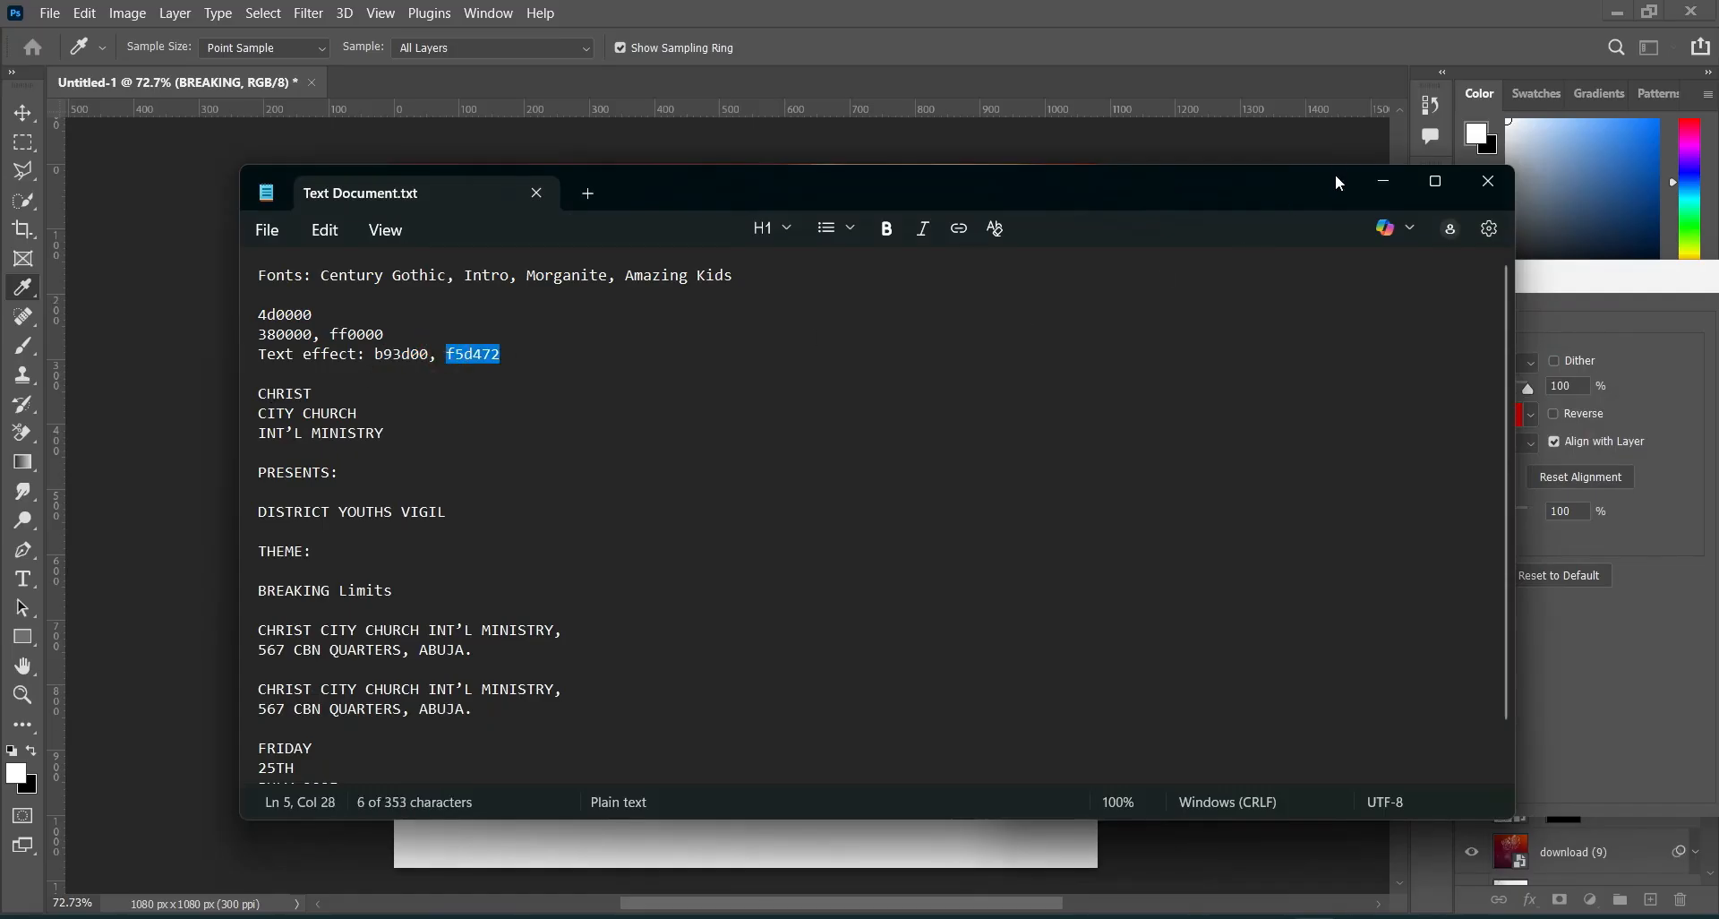
click(1384, 186)
click(1469, 659)
click(1121, 750)
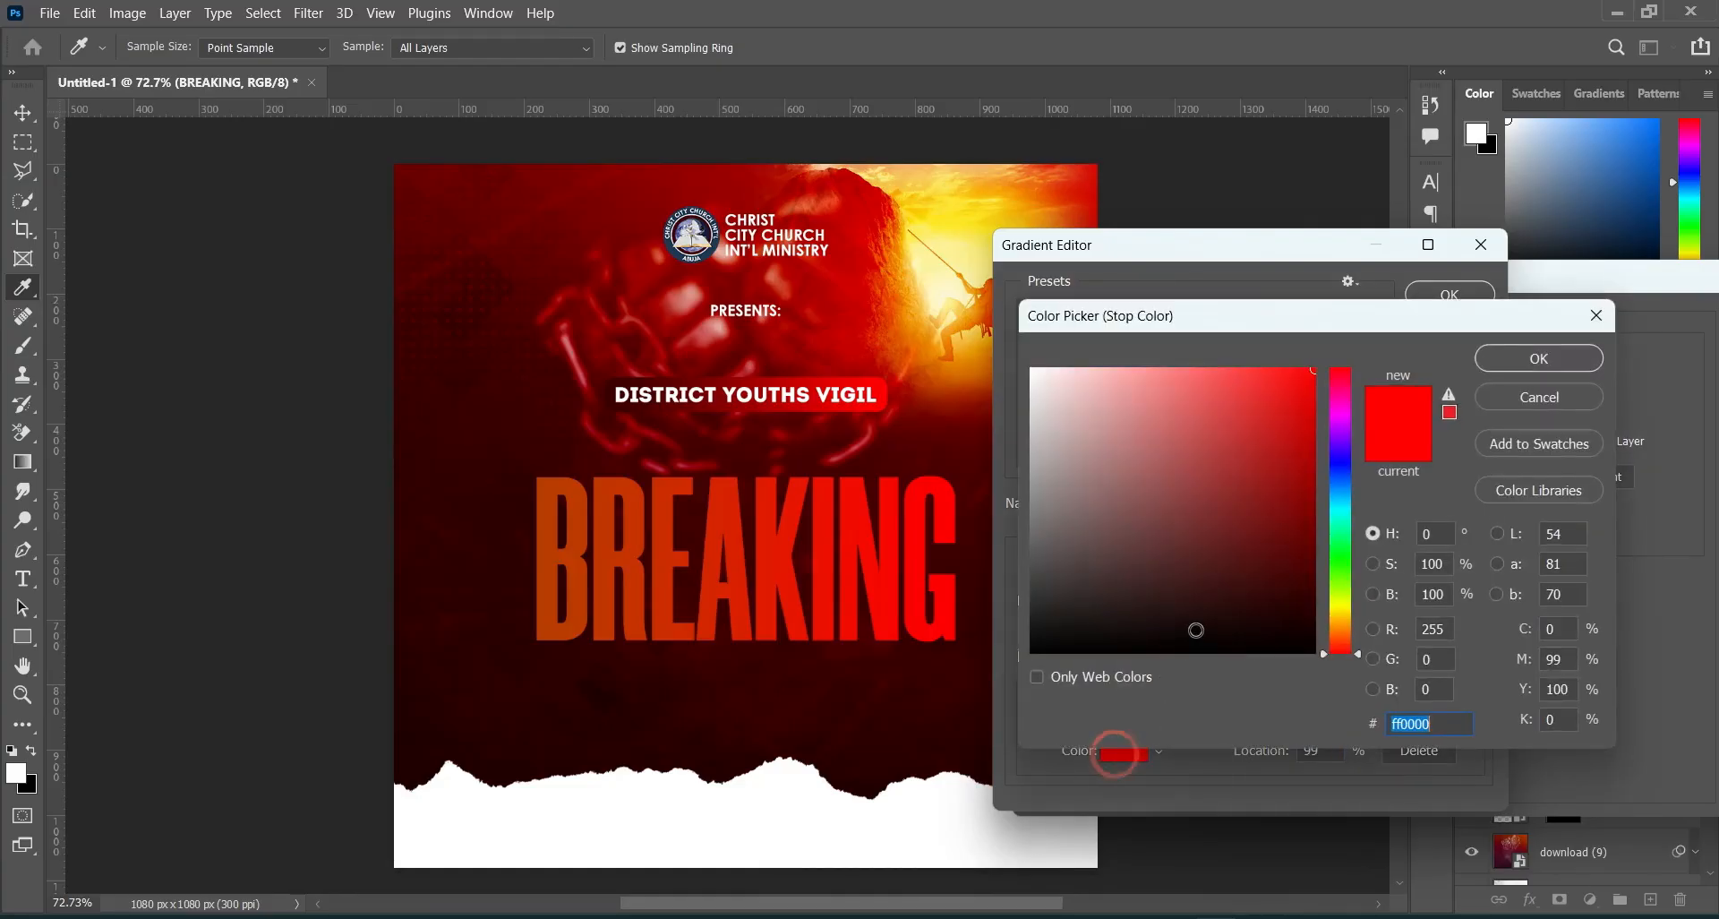
key(ctrl+v)
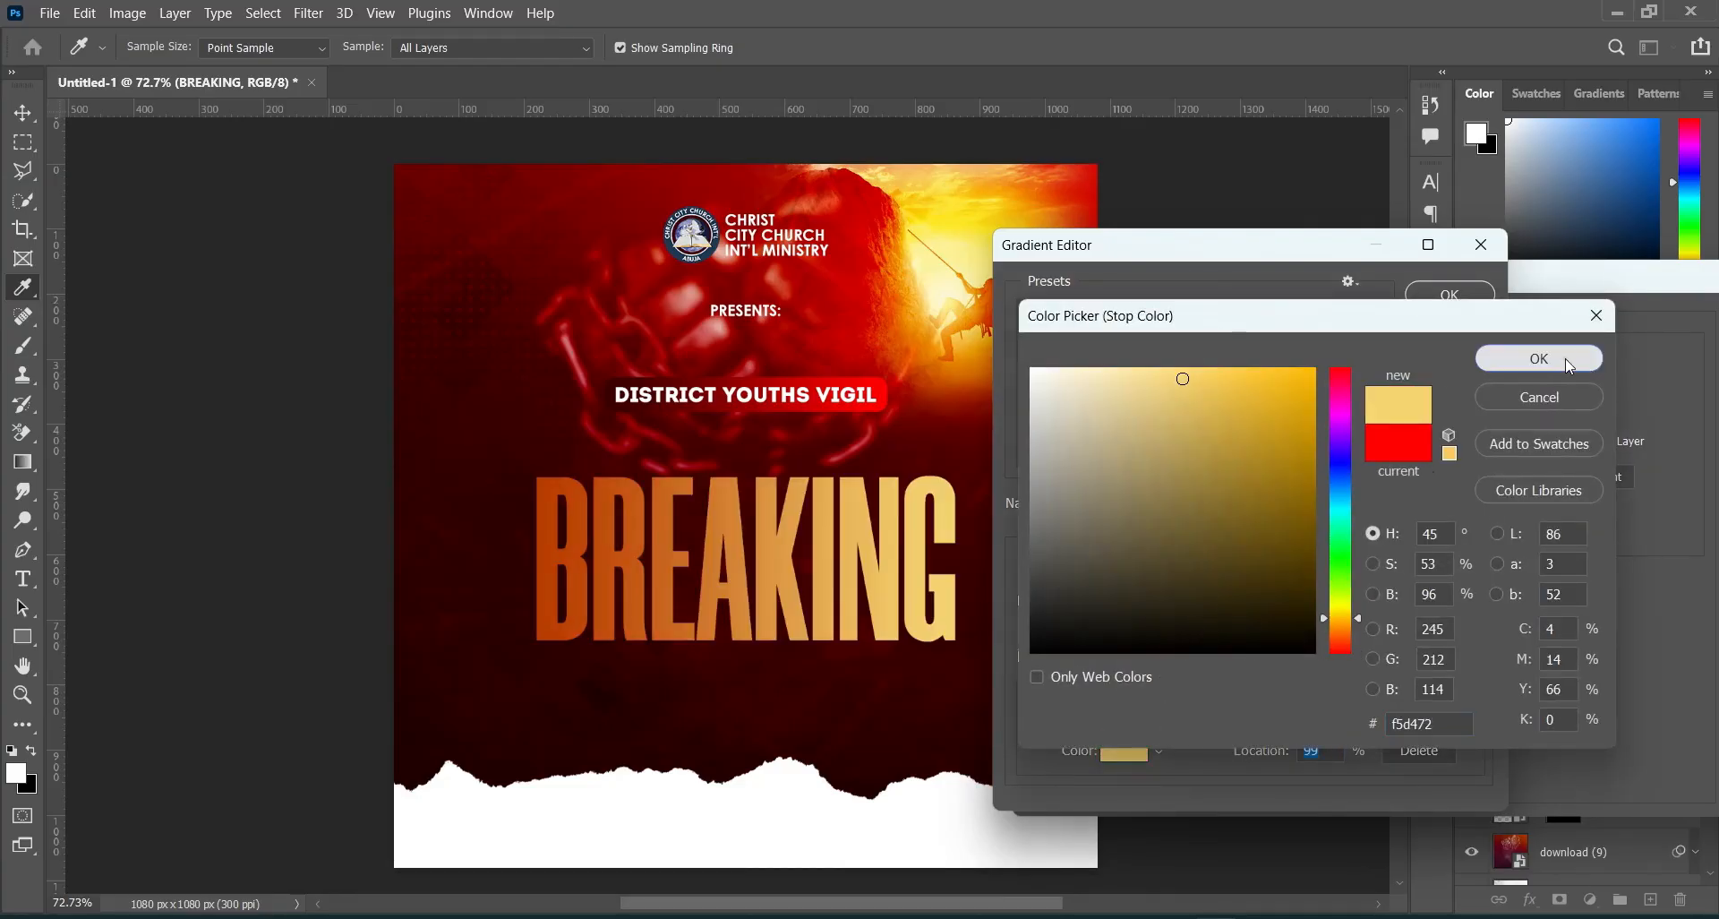
click(1556, 358)
Move the gradient's starting colour stop to location 11% and apply the gradient to the "BREAKING" text's overlay.
drag(1025, 657, 1073, 657)
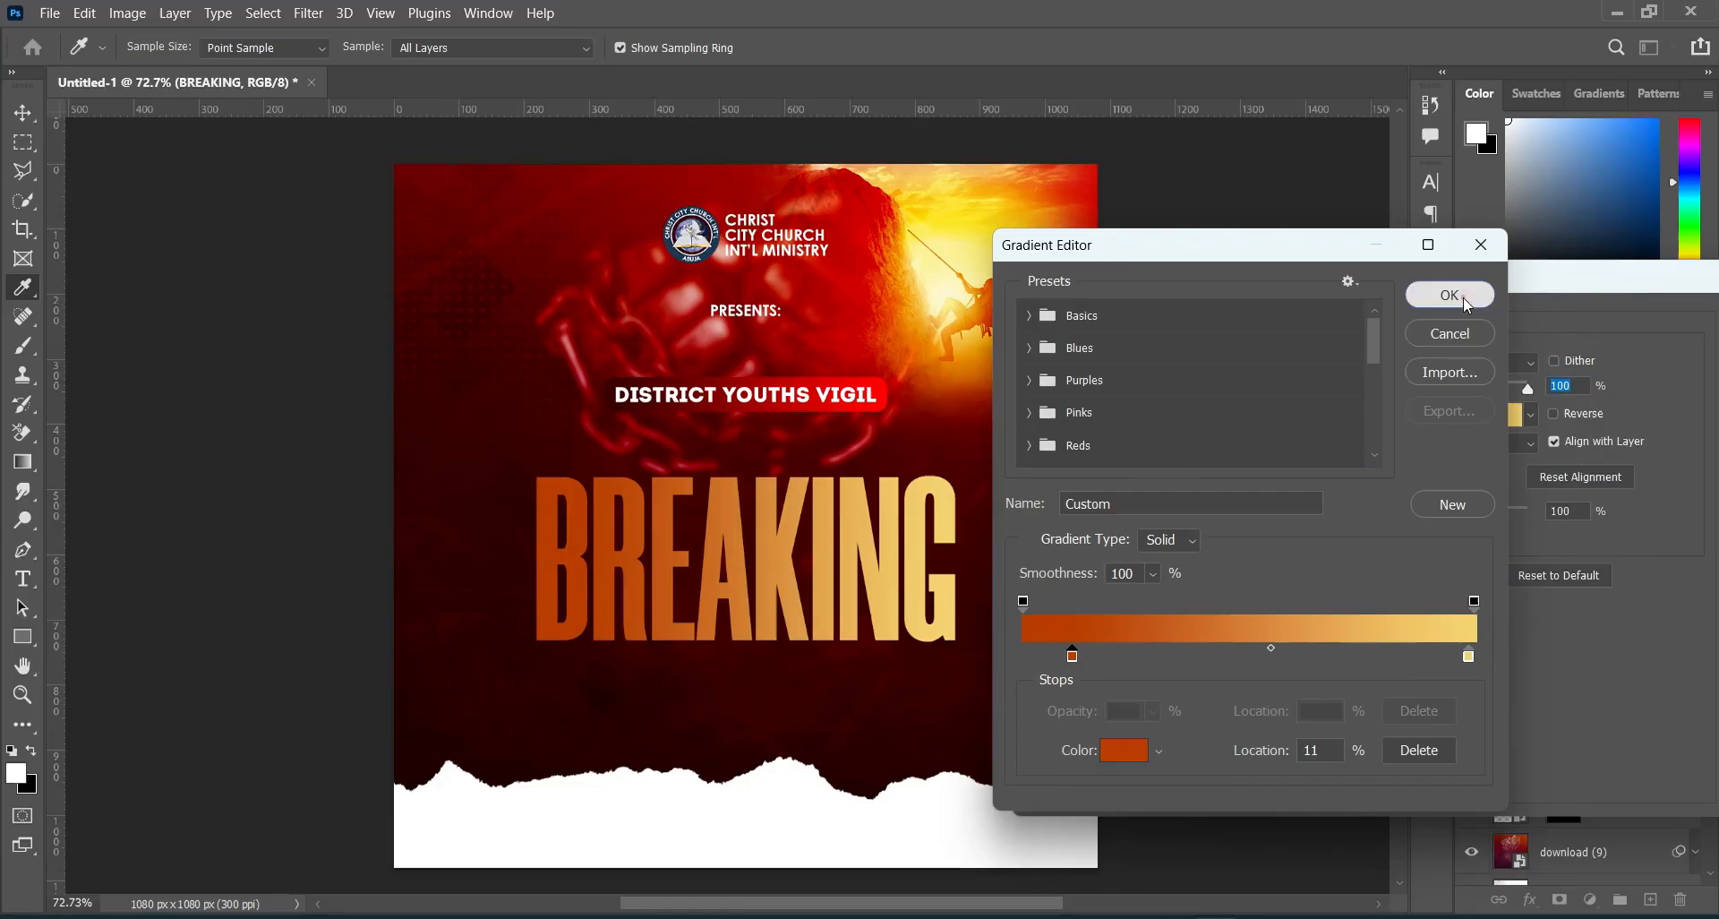
click(1467, 300)
drag(1440, 290, 1394, 288)
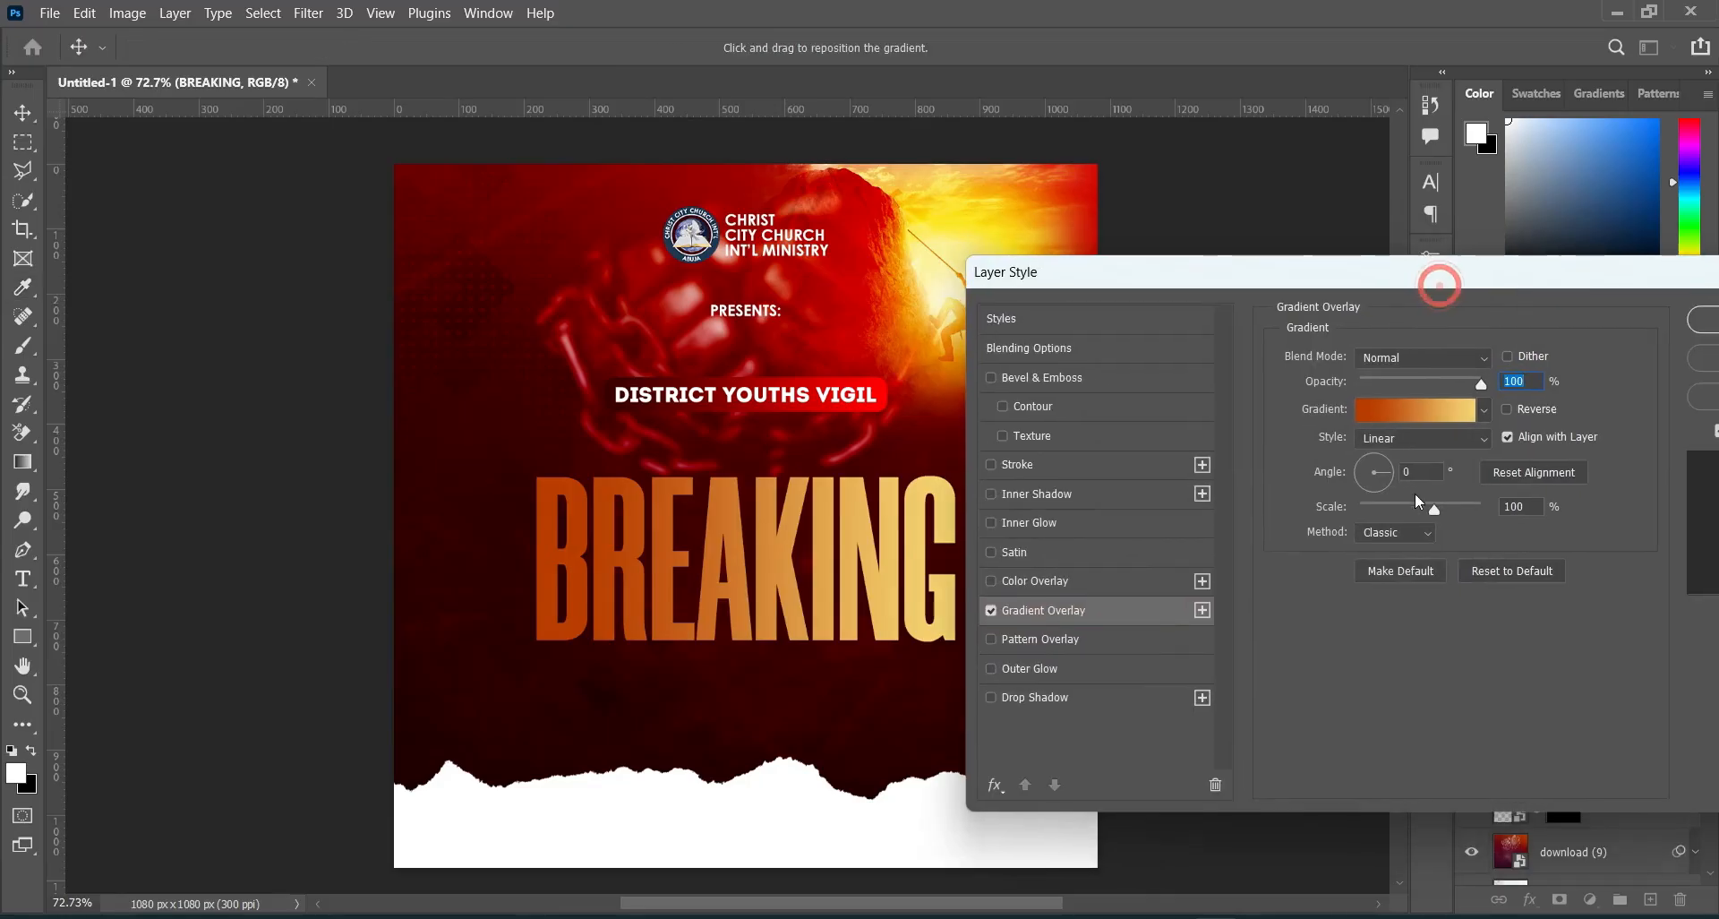
click(1416, 470)
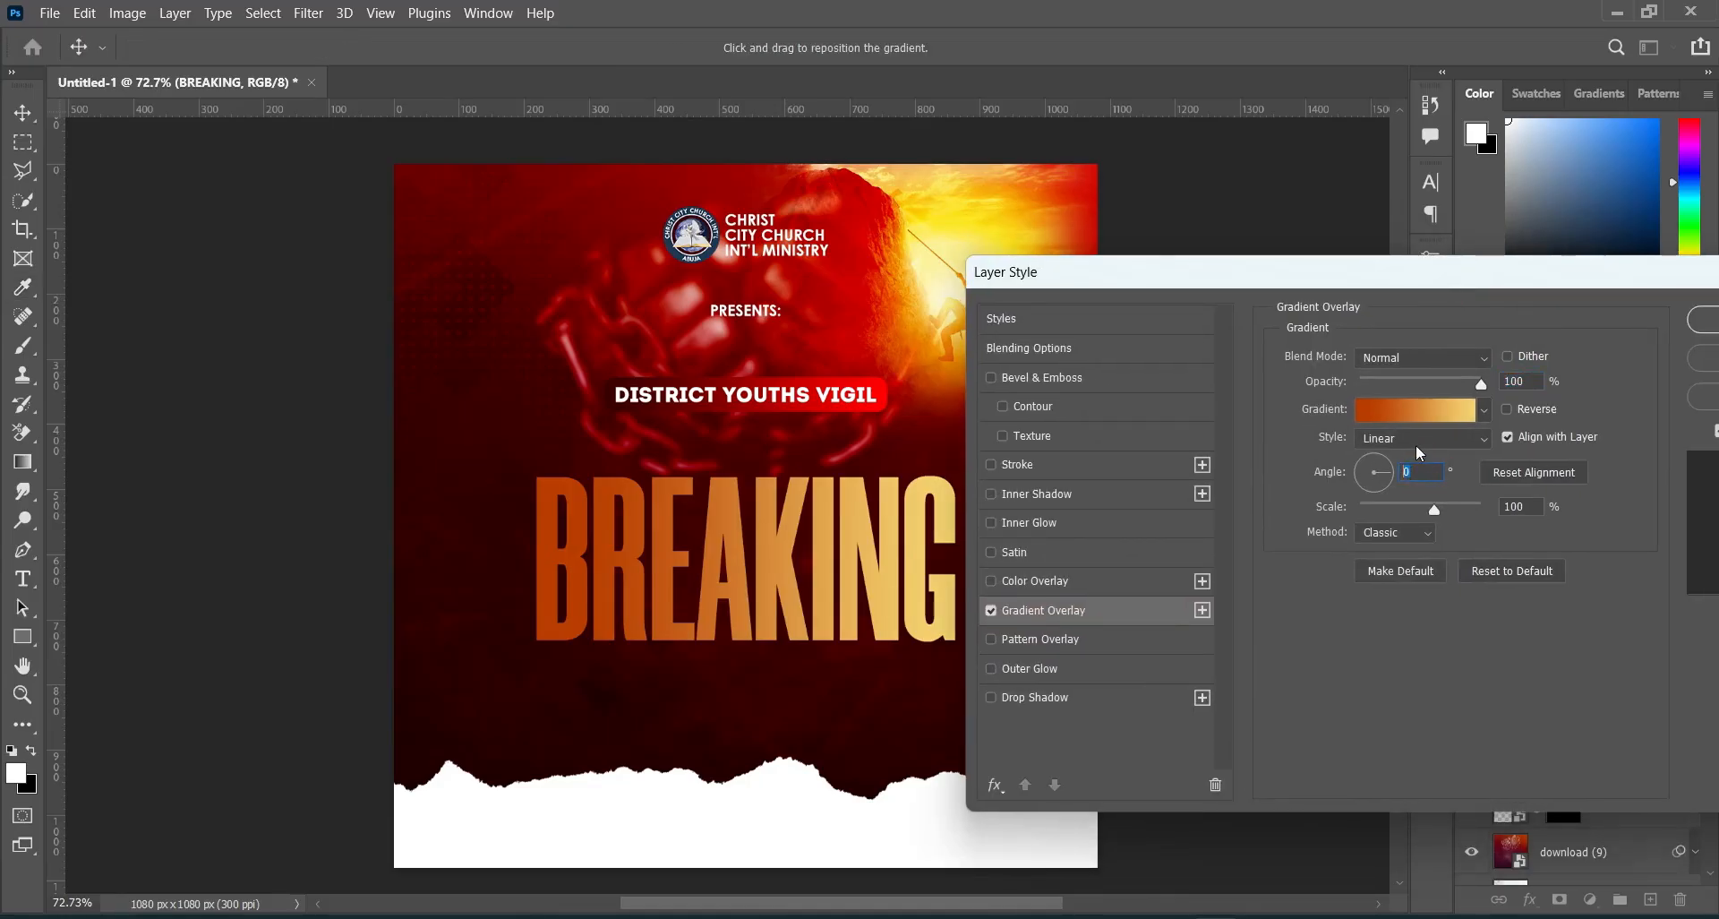
drag(1430, 271, 1603, 293)
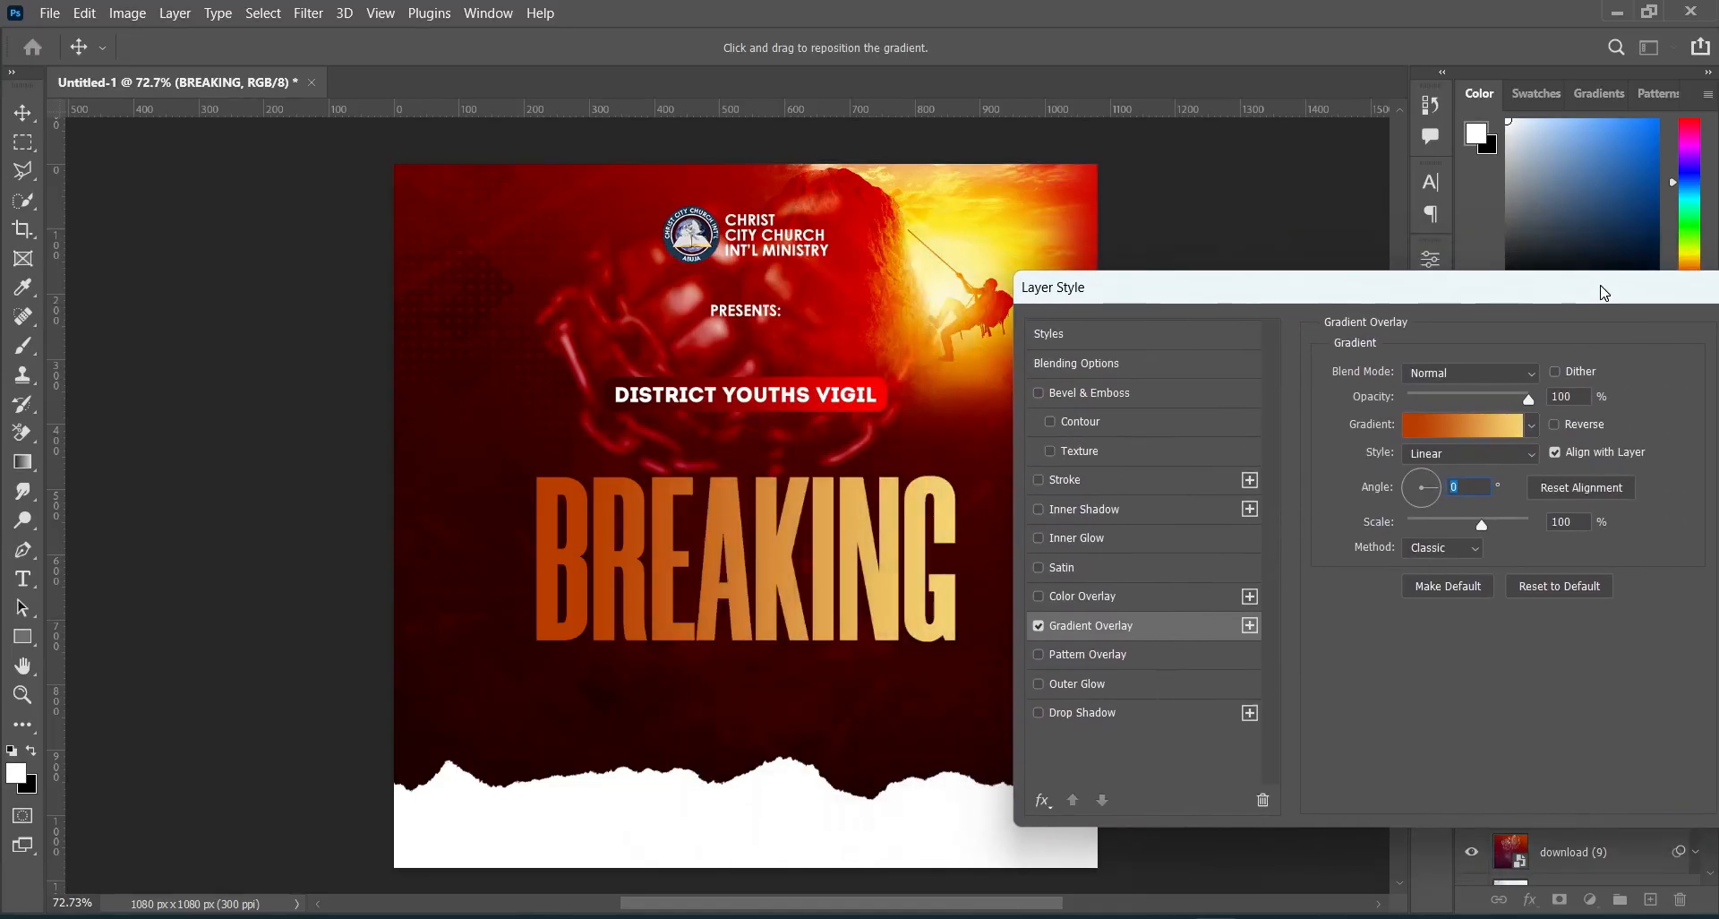
Add a Bevel & Emboss effect to the "BREAKING" text with the Smooth technique, depth 240% and size 13 px.
click(1110, 391)
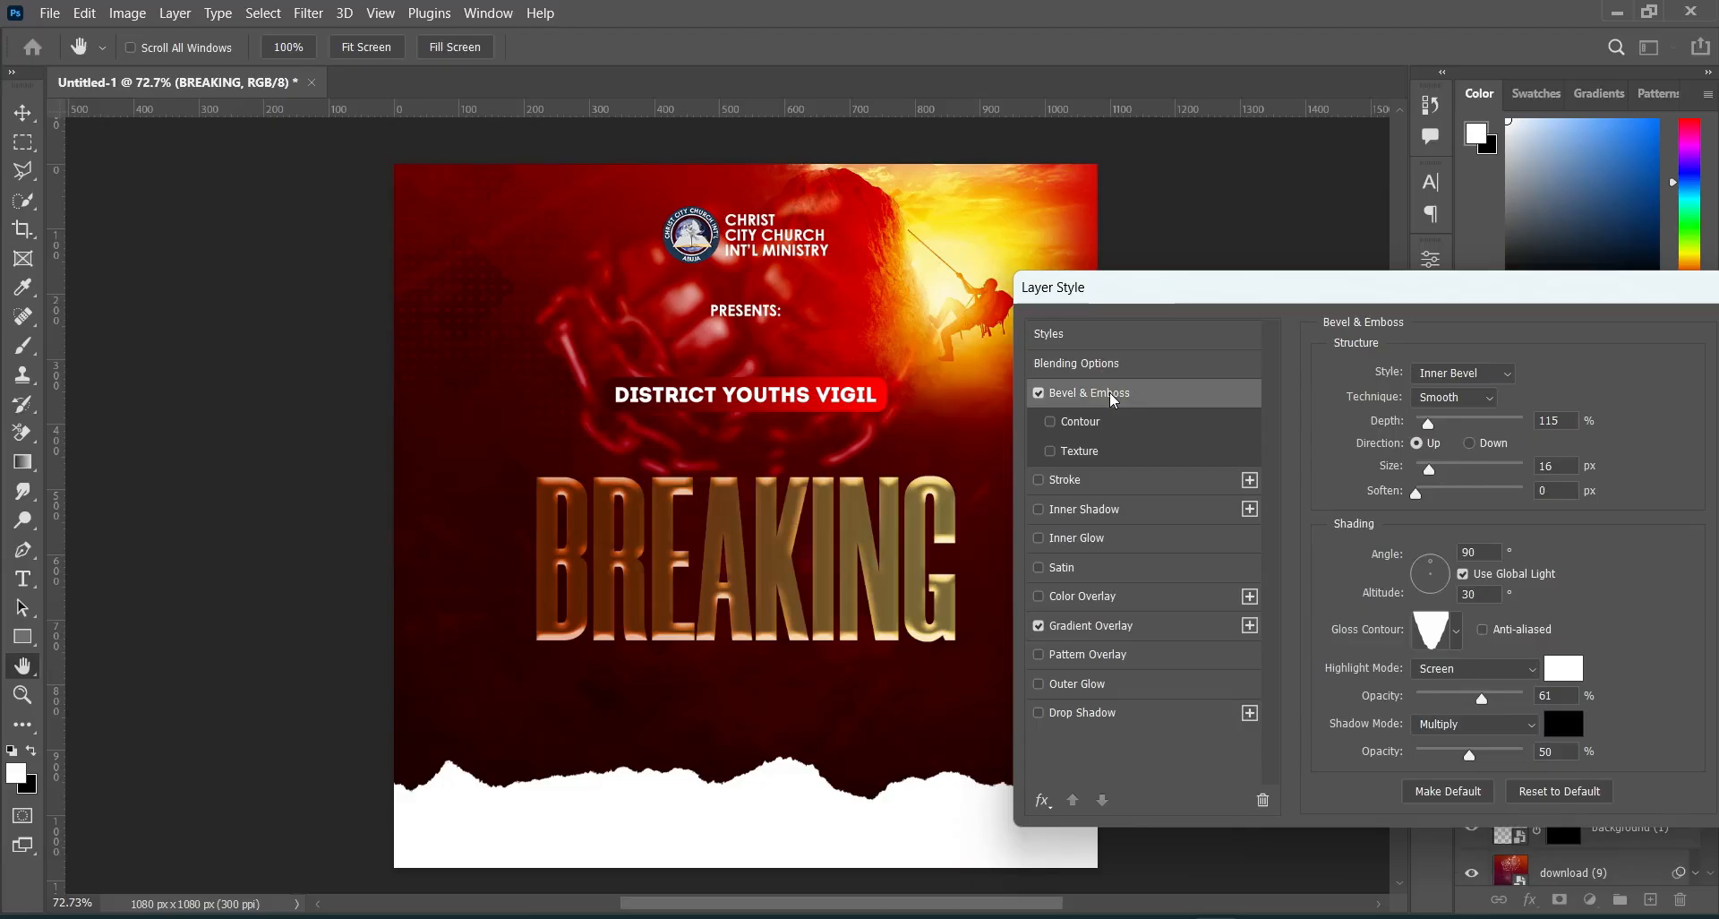
click(1465, 399)
click(1457, 399)
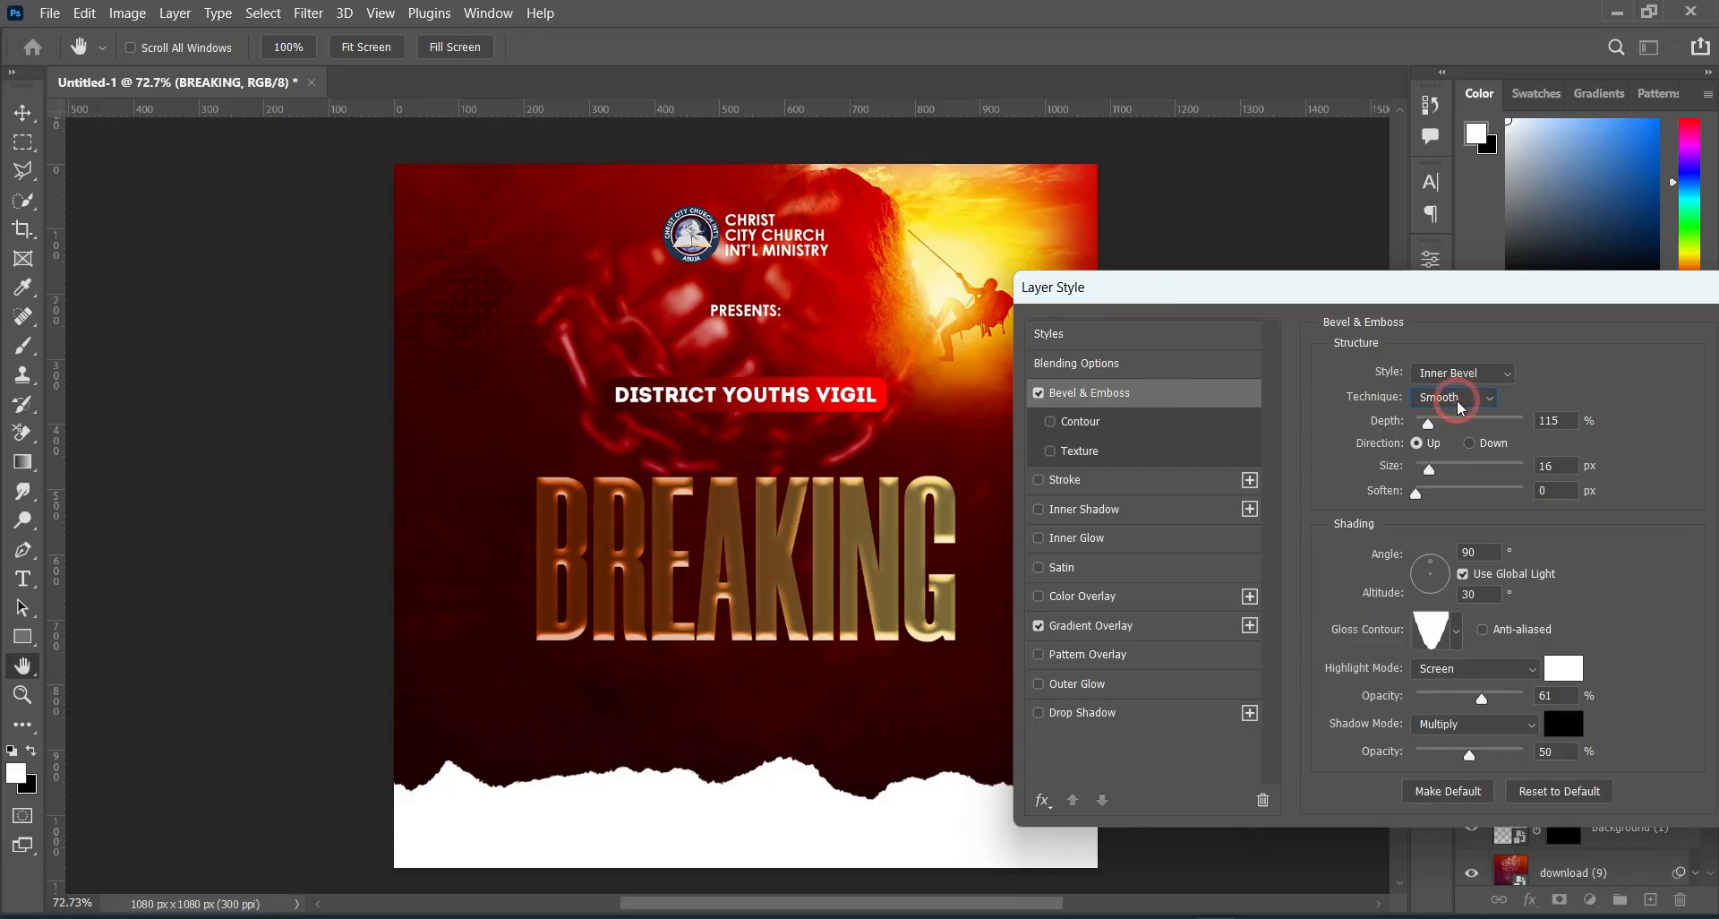
click(1565, 419)
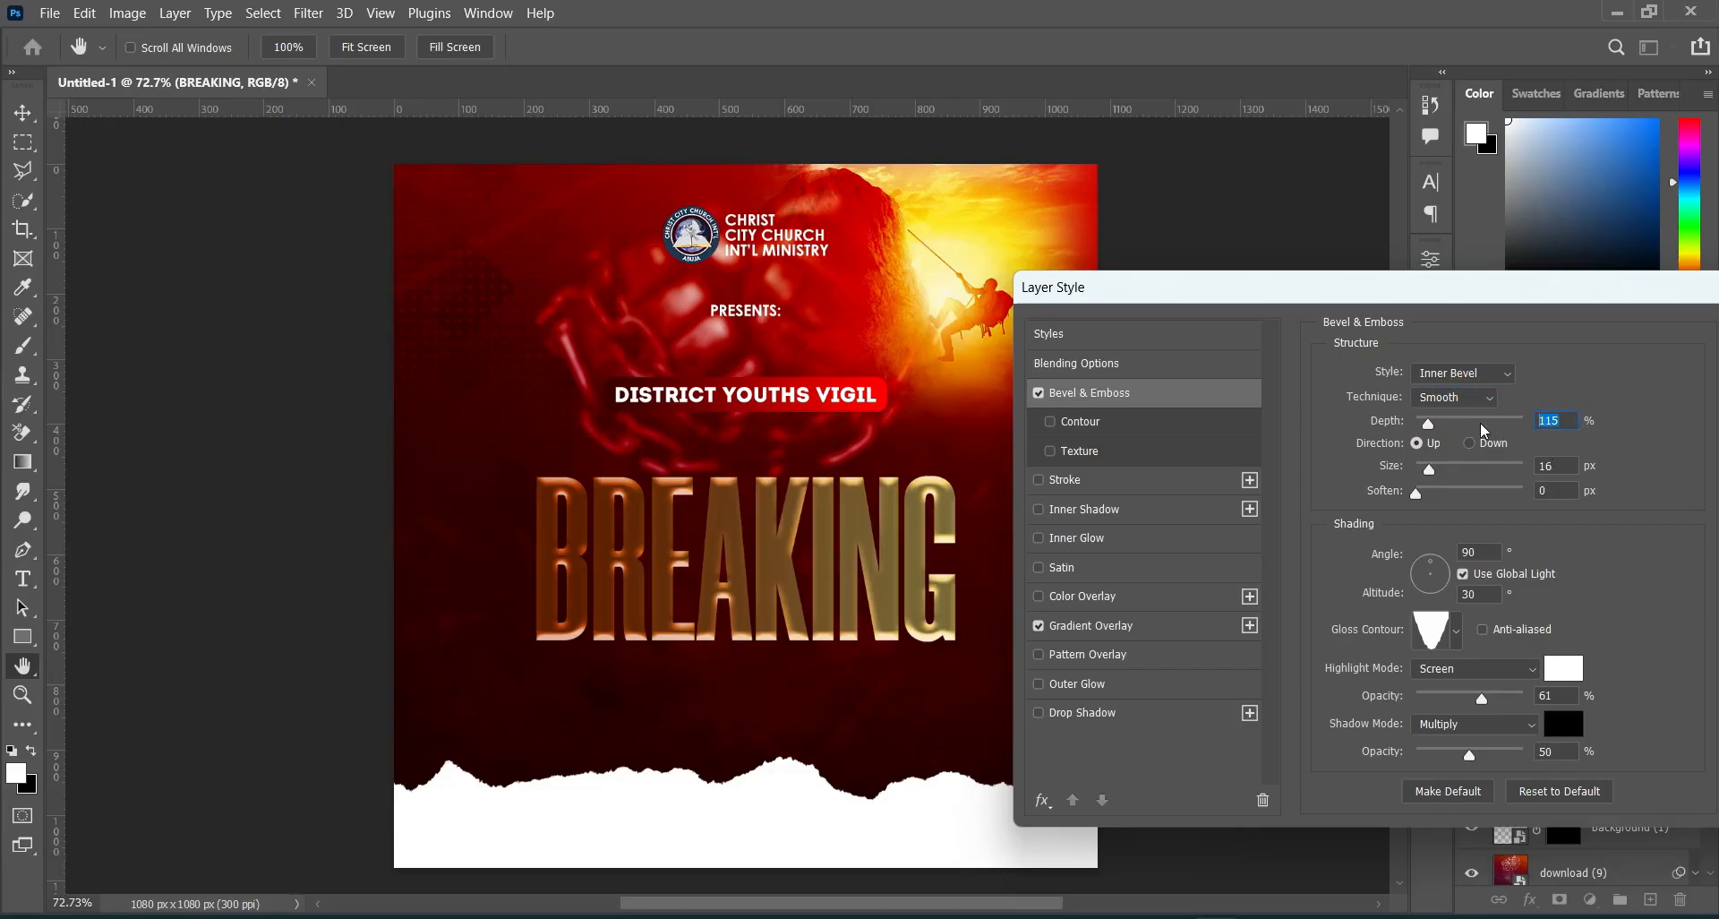
text(24)
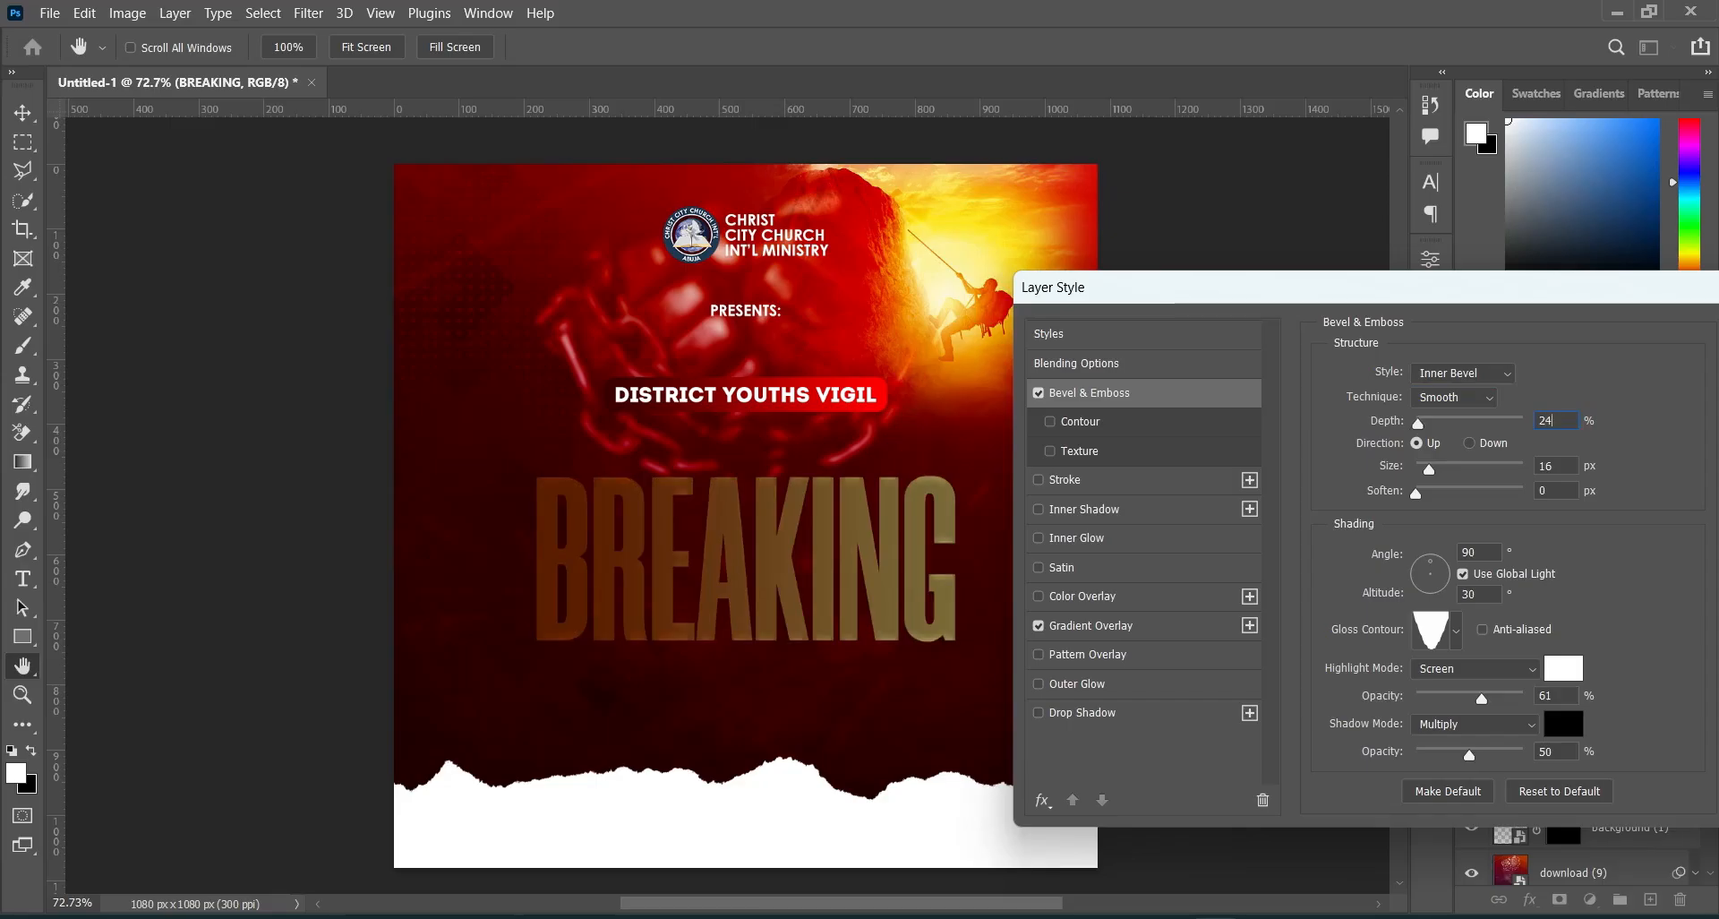
text(0)
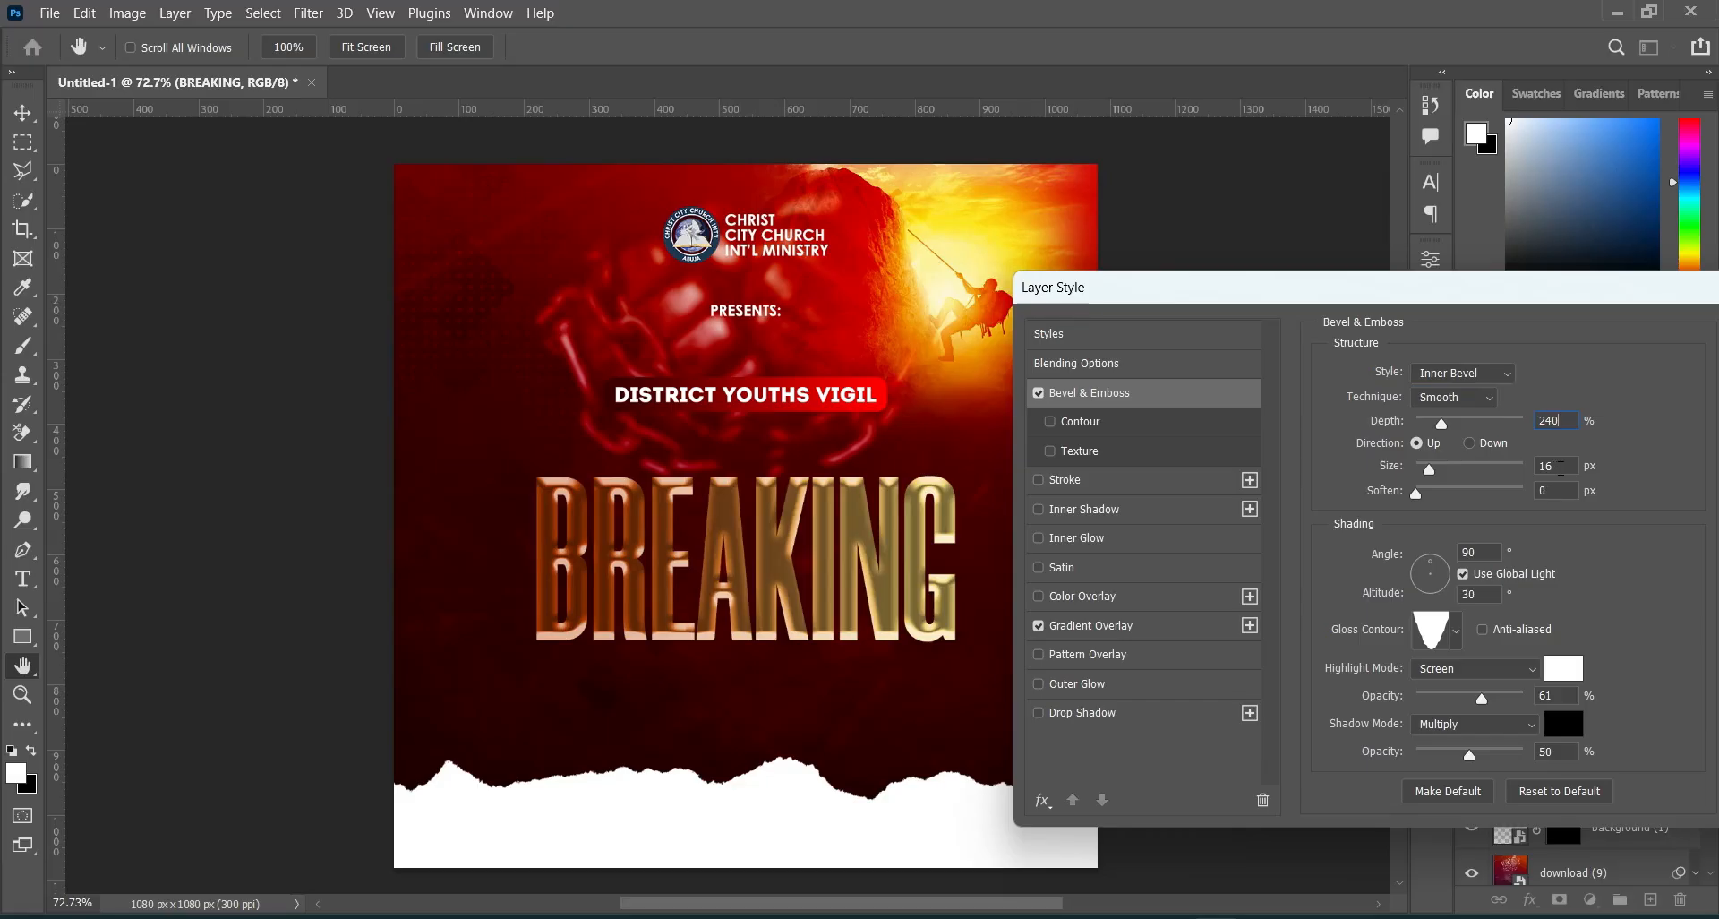
click(1561, 466)
text(13)
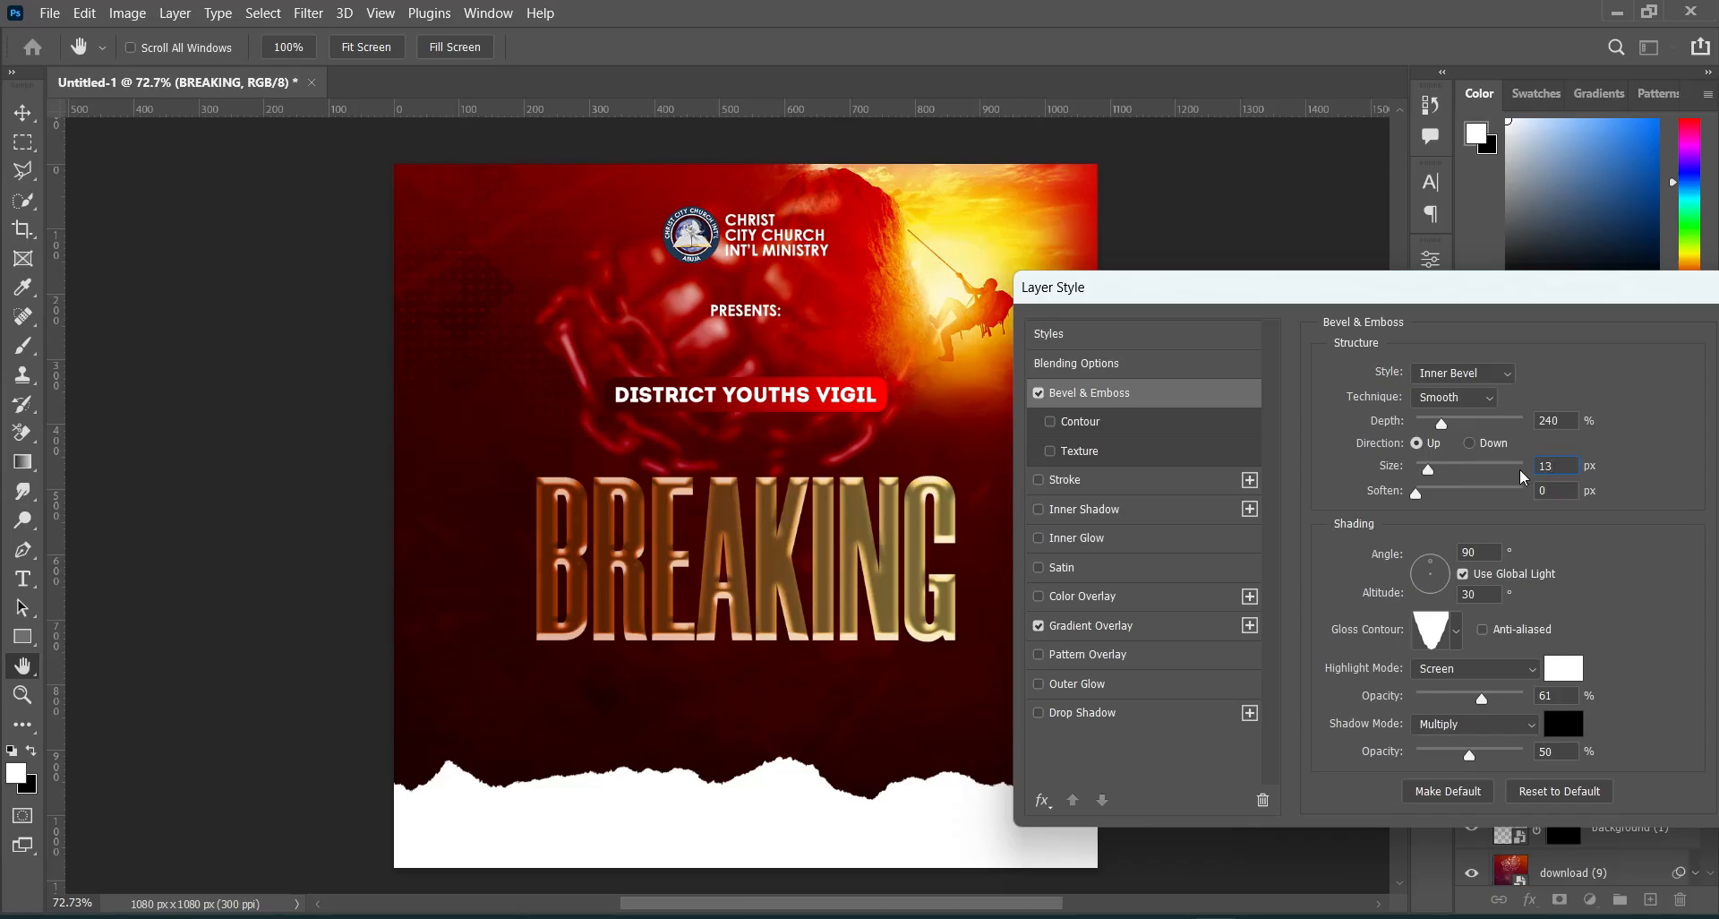
Set the bevel's gloss contour to the straight diagonal linear preset.
double_click(1485, 552)
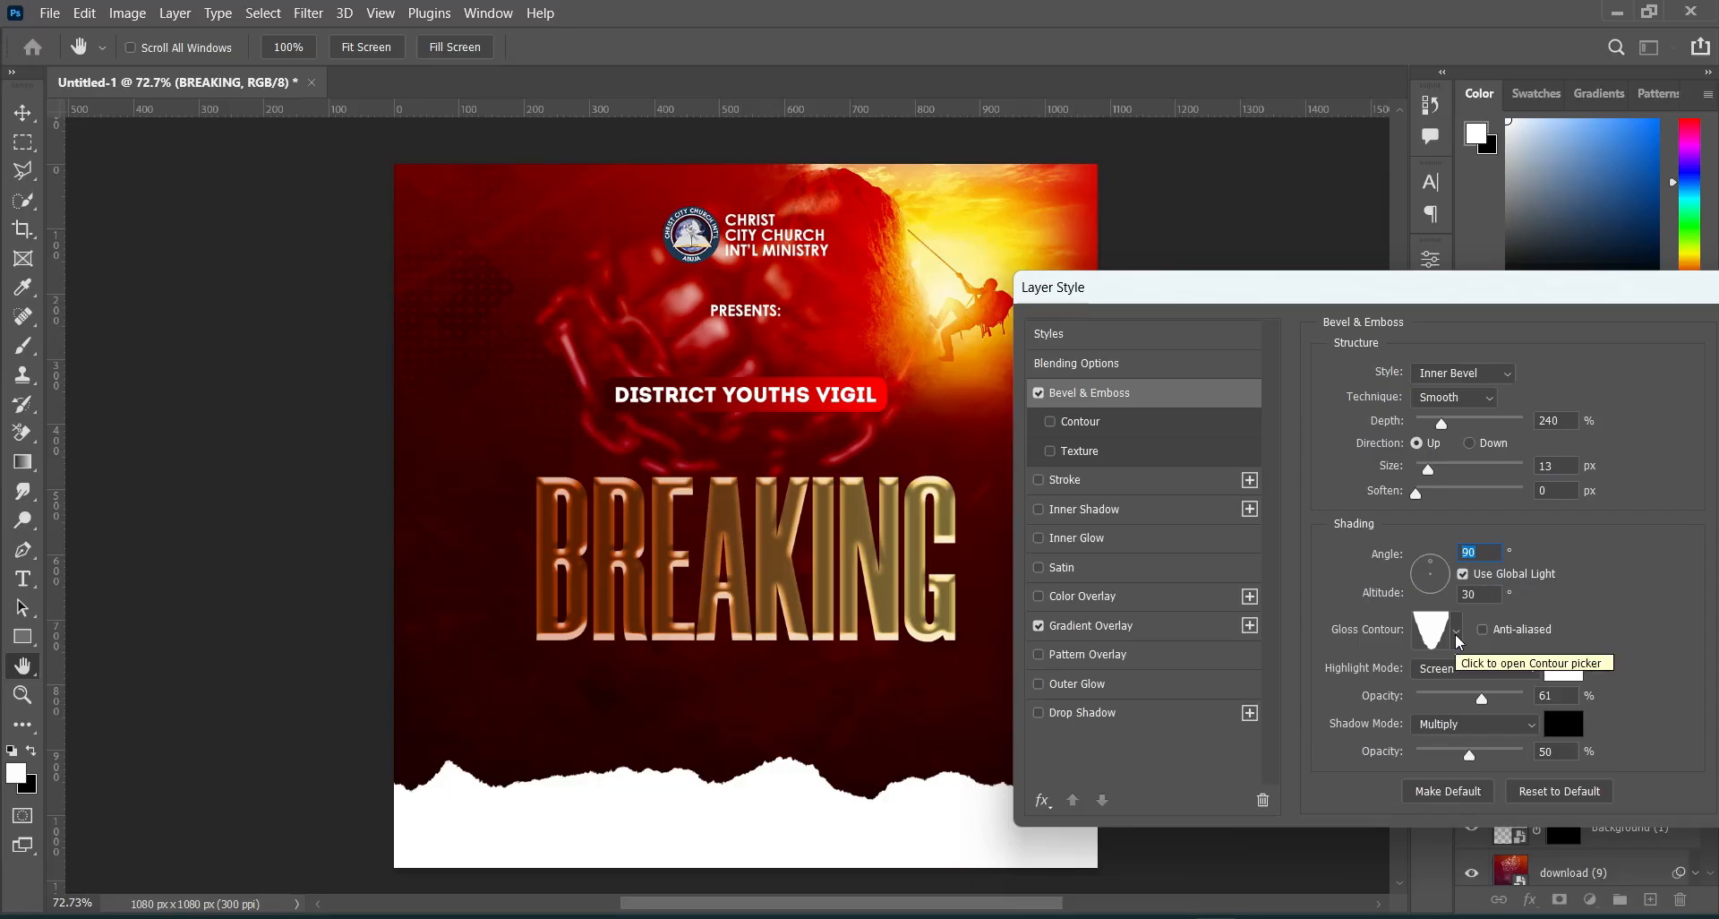
click(1454, 632)
click(1320, 680)
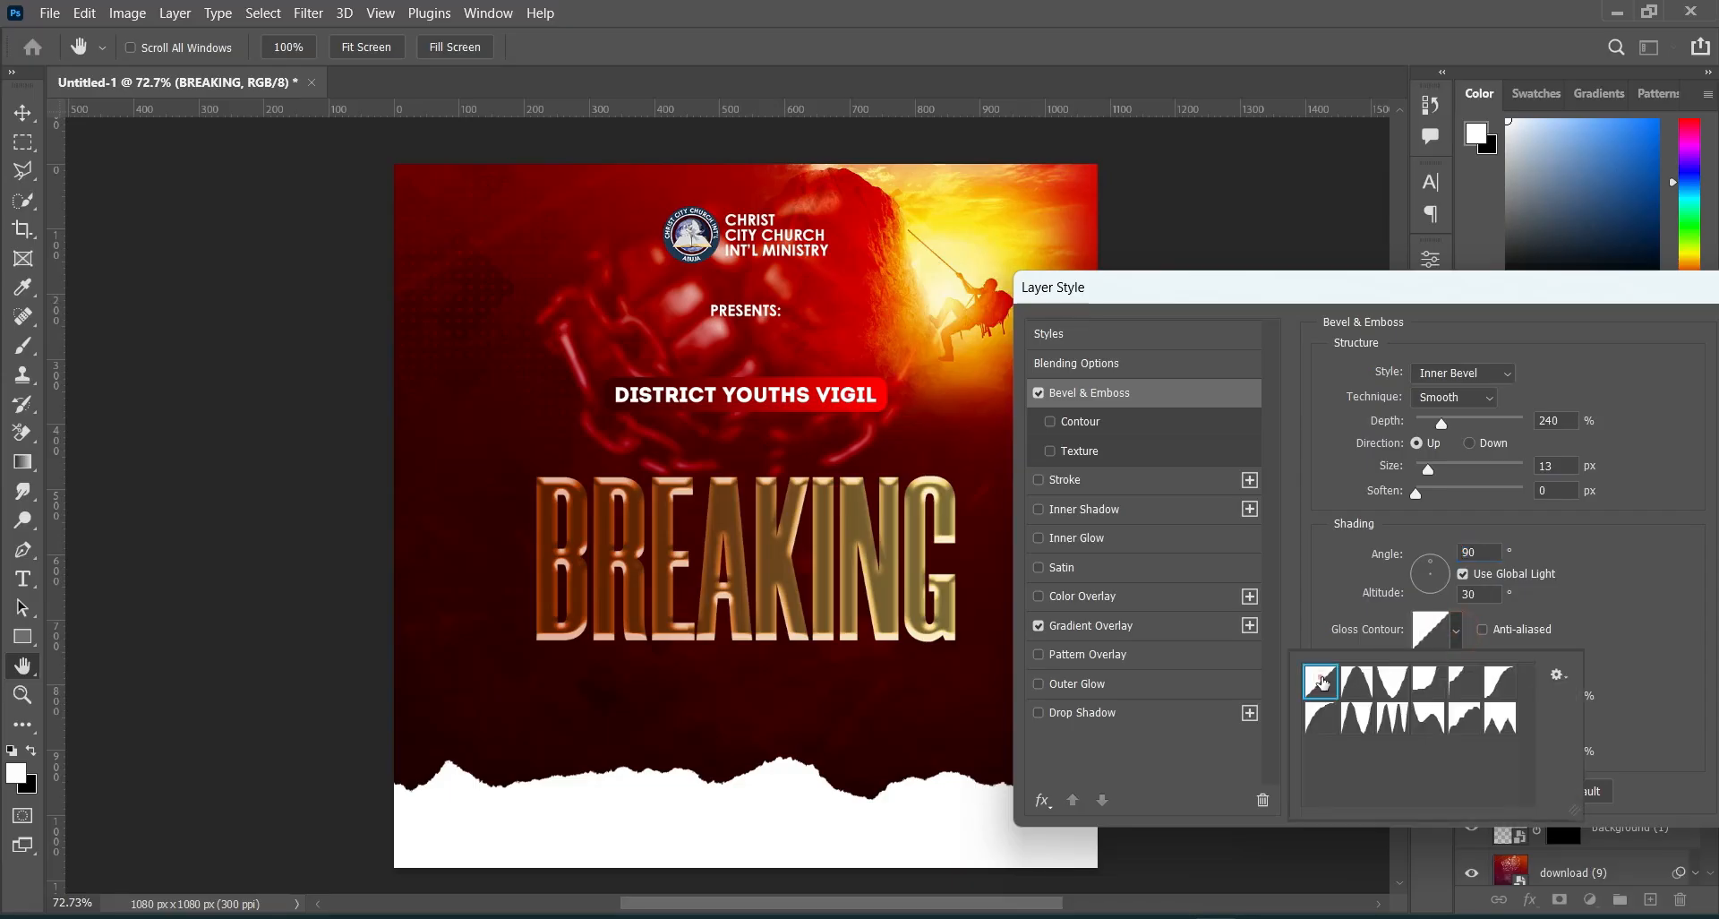
click(1599, 561)
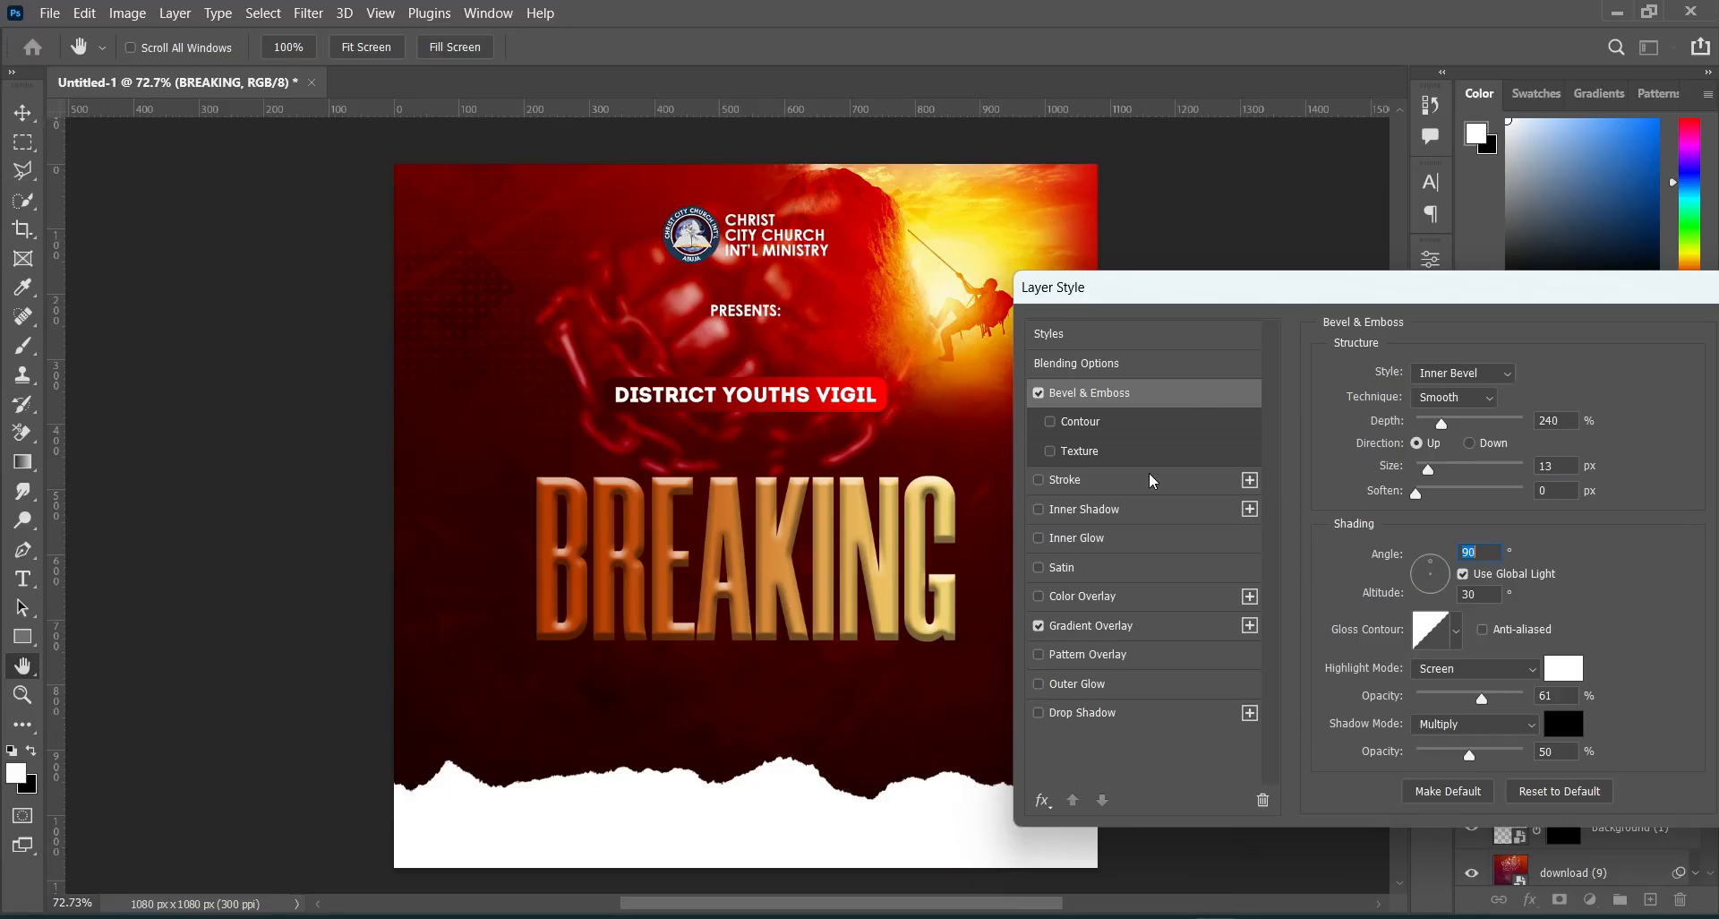
Add an Inner Shadow to the "BREAKING" text with 100% opacity, angle 90°, distance 3 px, choke 0% and size 5 px.
click(1107, 509)
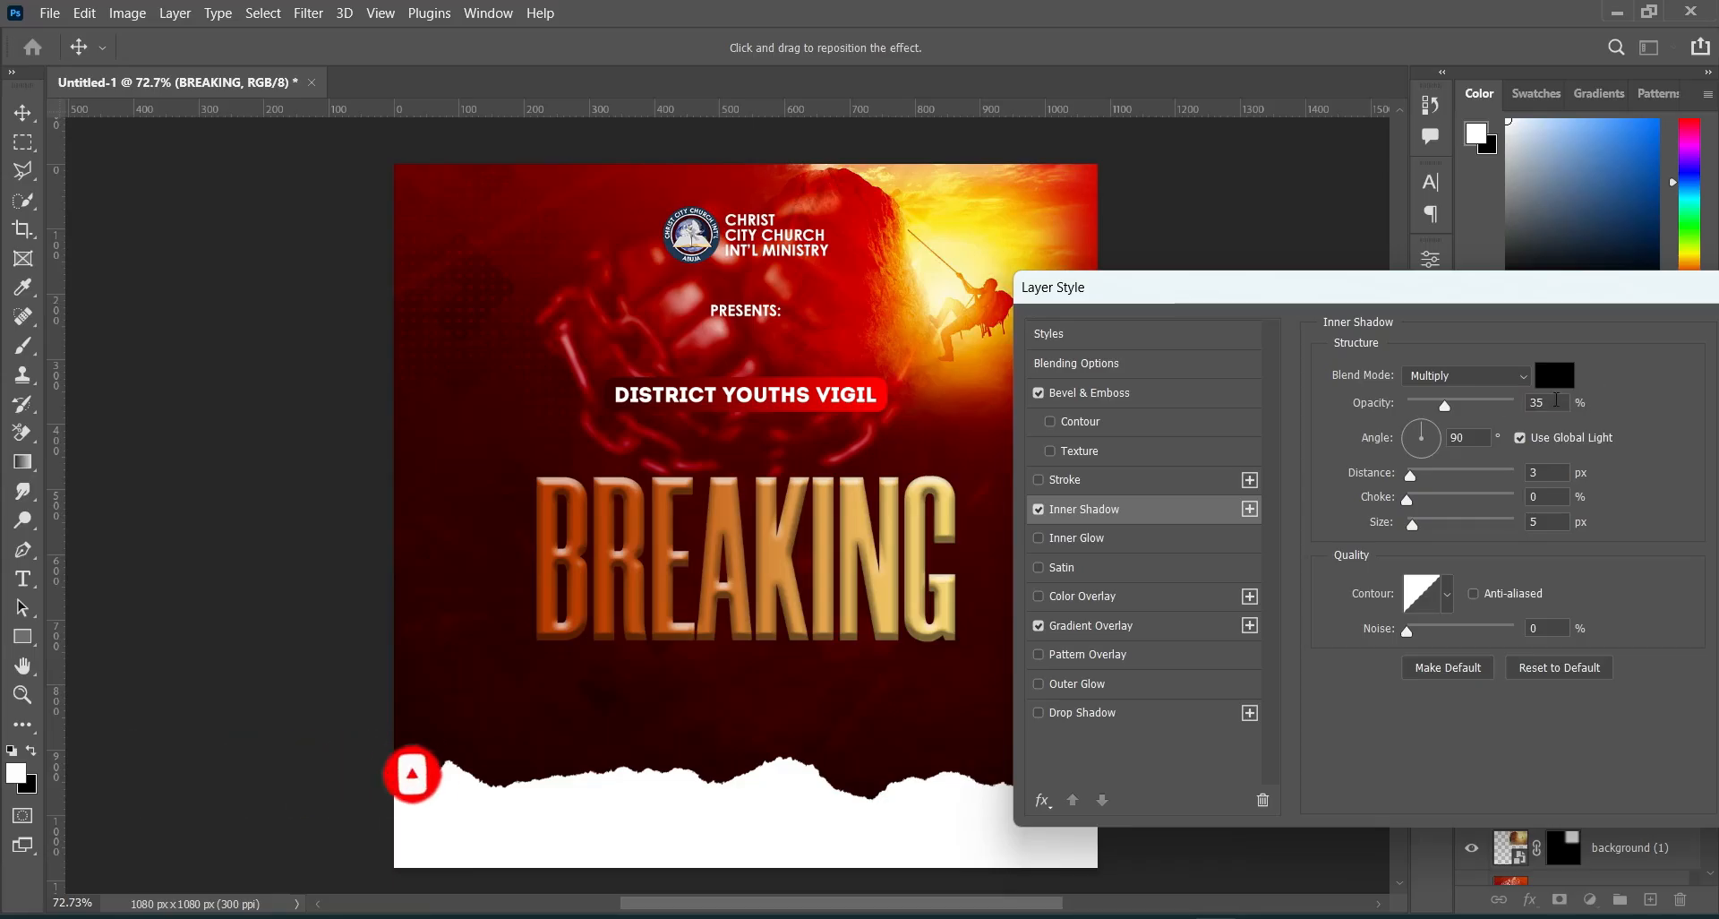
click(1550, 399)
drag(1443, 408, 1631, 416)
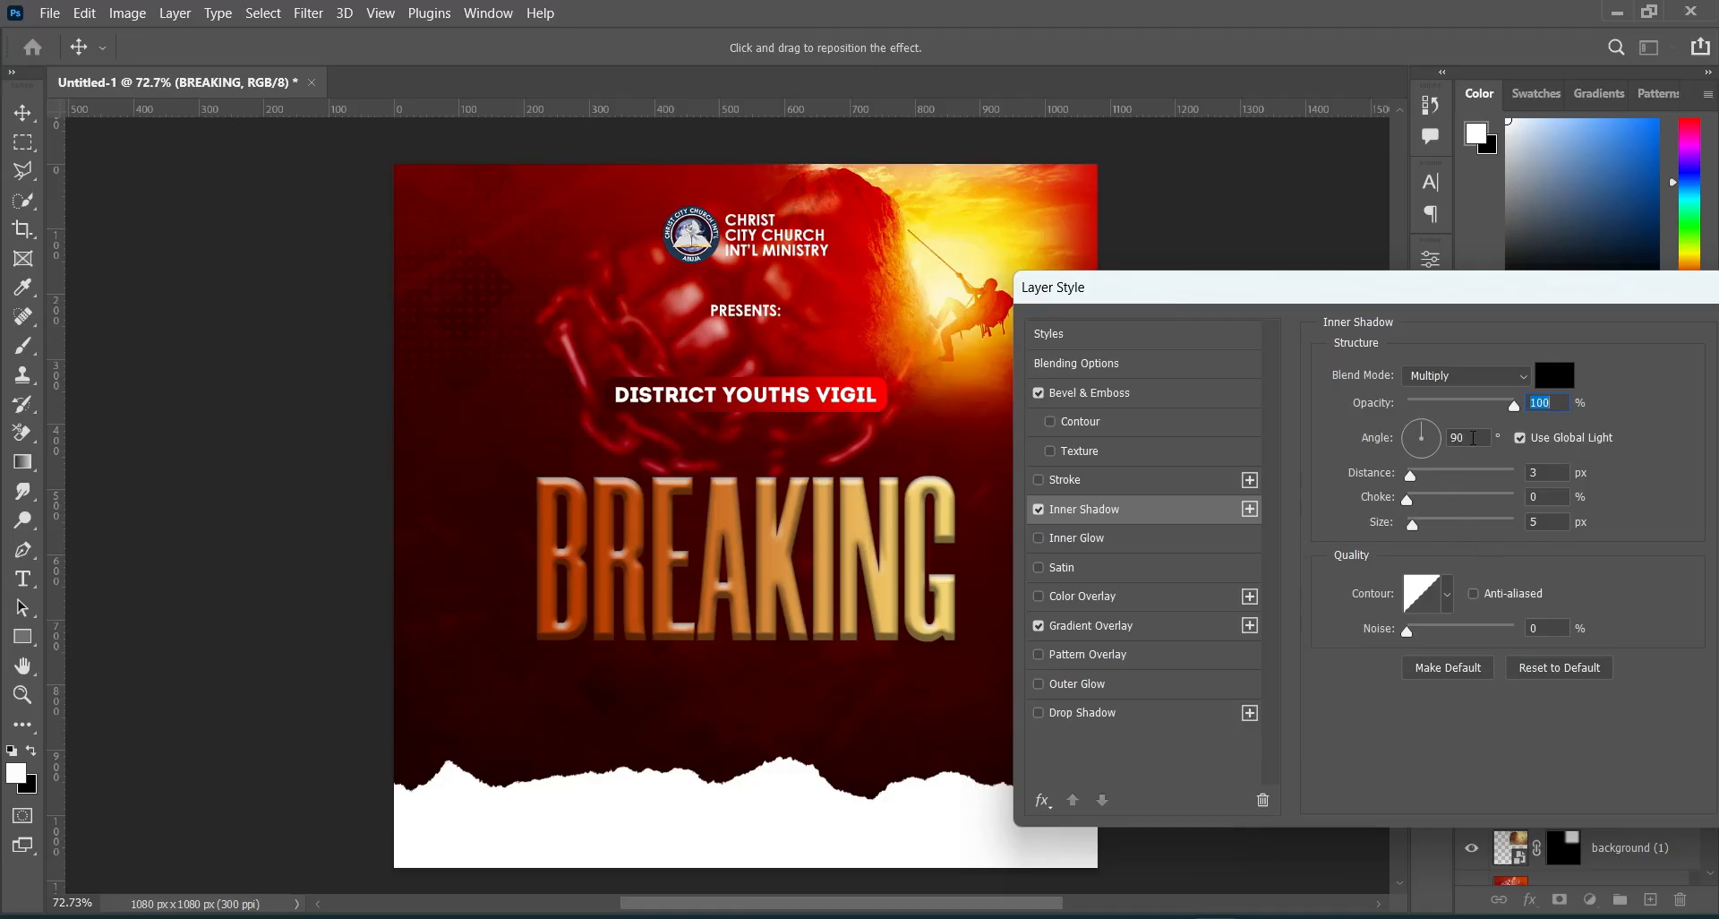
click(1467, 438)
click(1541, 471)
click(1542, 496)
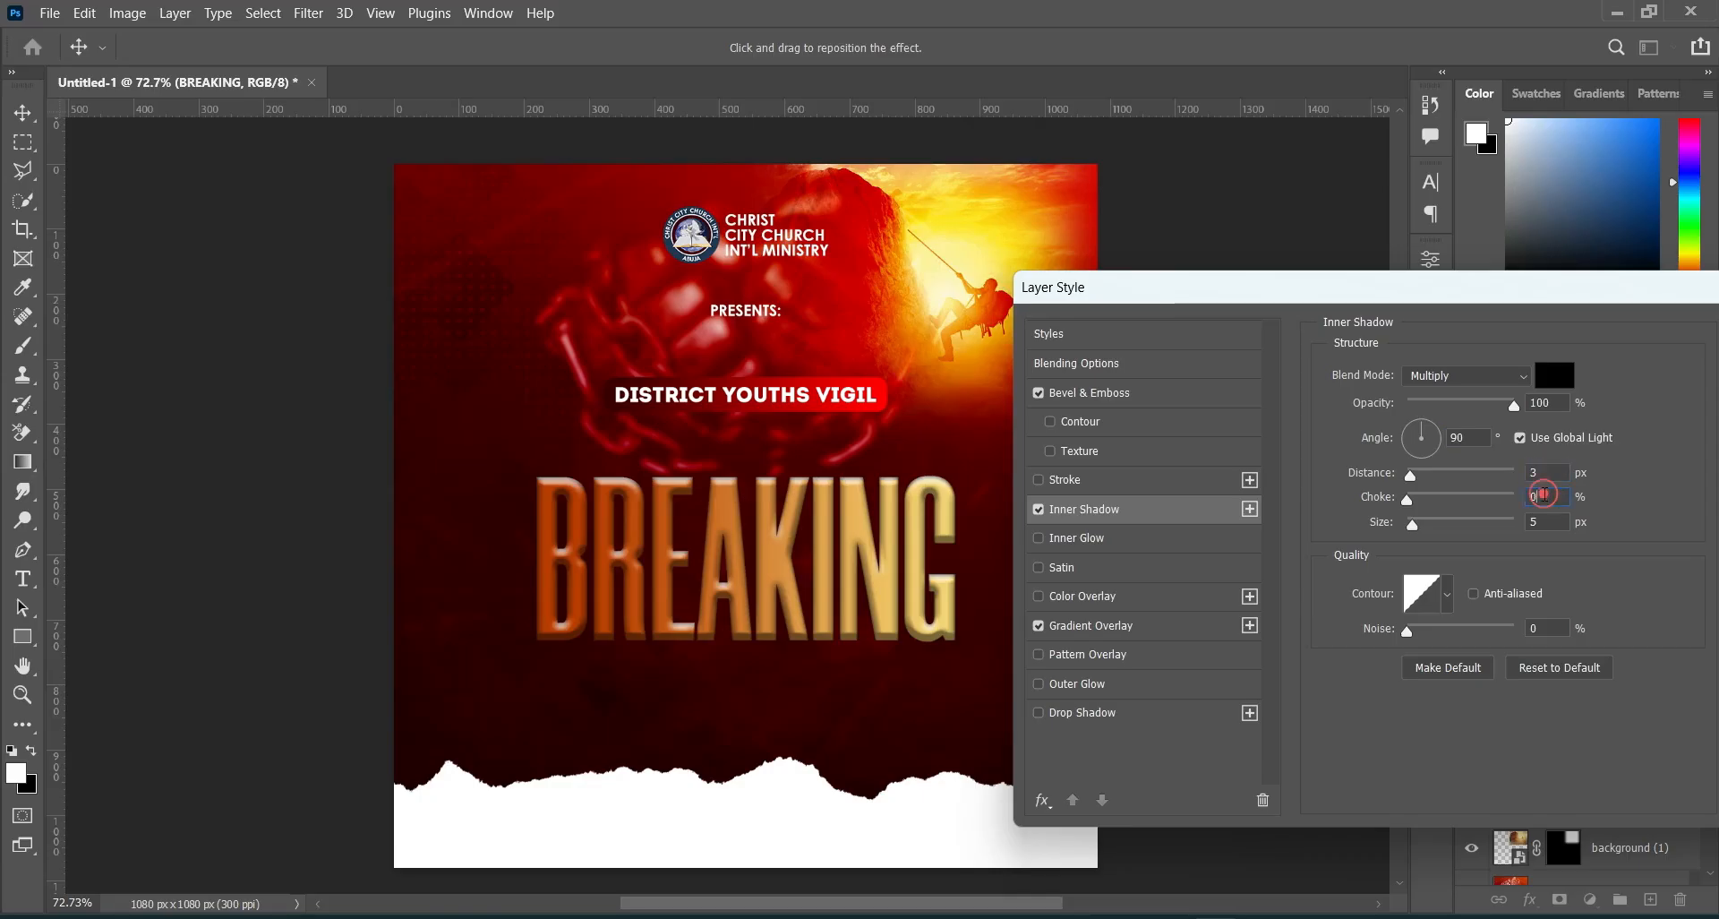
click(1553, 525)
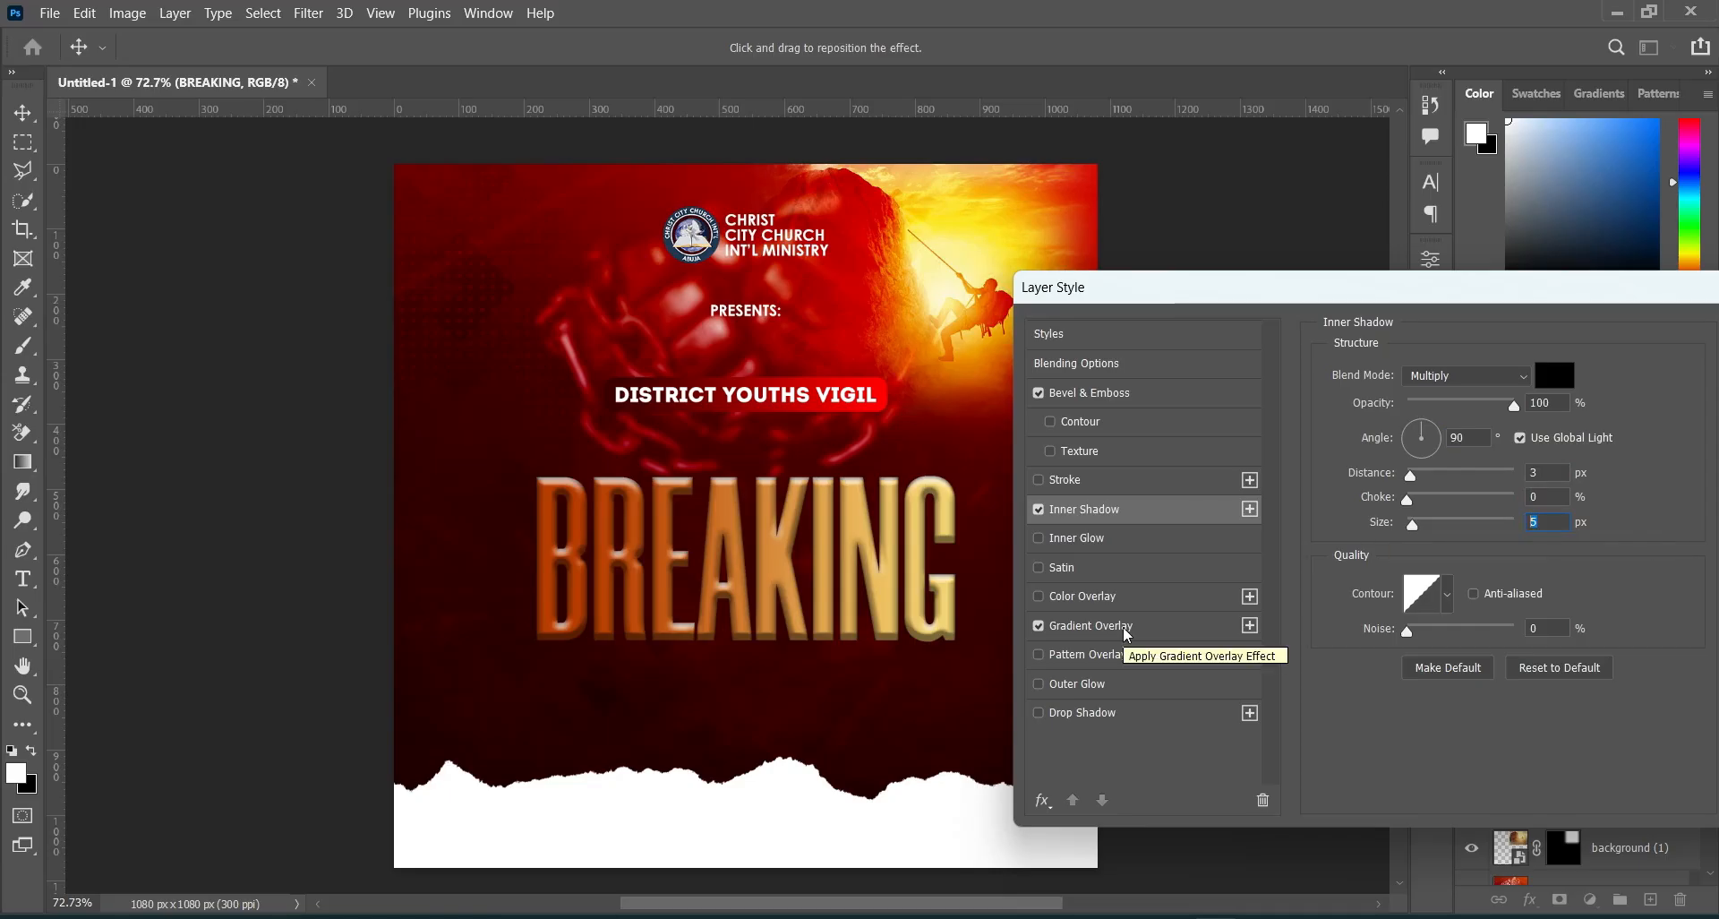
Add a Drop Shadow to the "BREAKING" text with distance 7 px, spread 0% and size 5 px, and apply the layer style.
click(1108, 719)
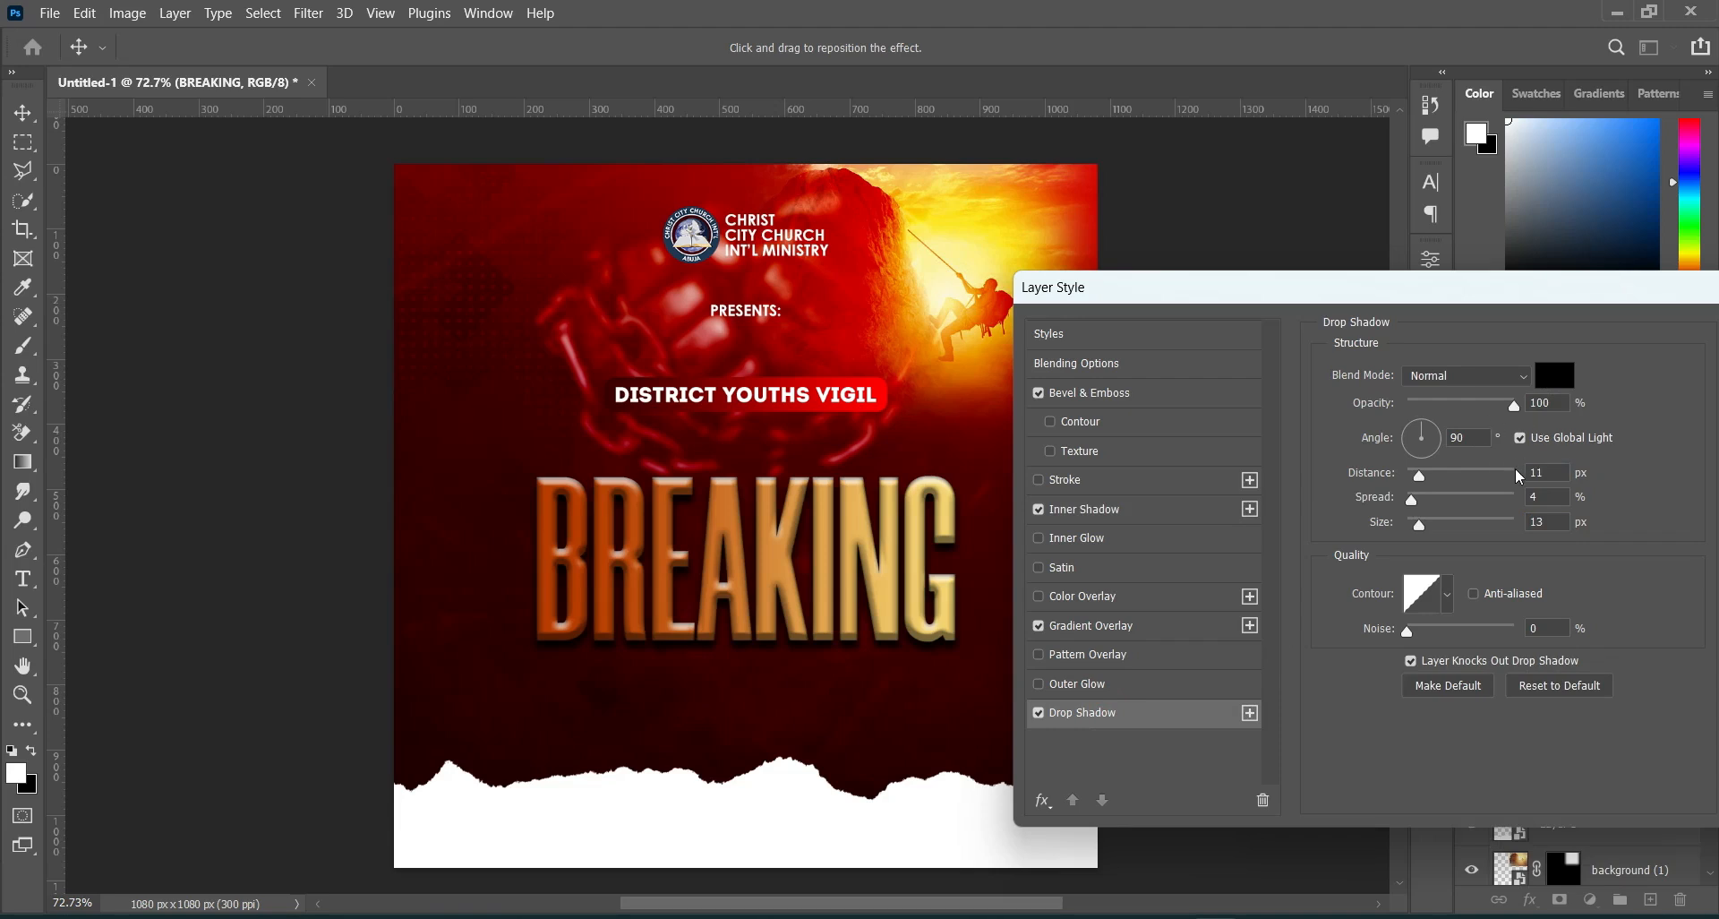
double_click(1480, 436)
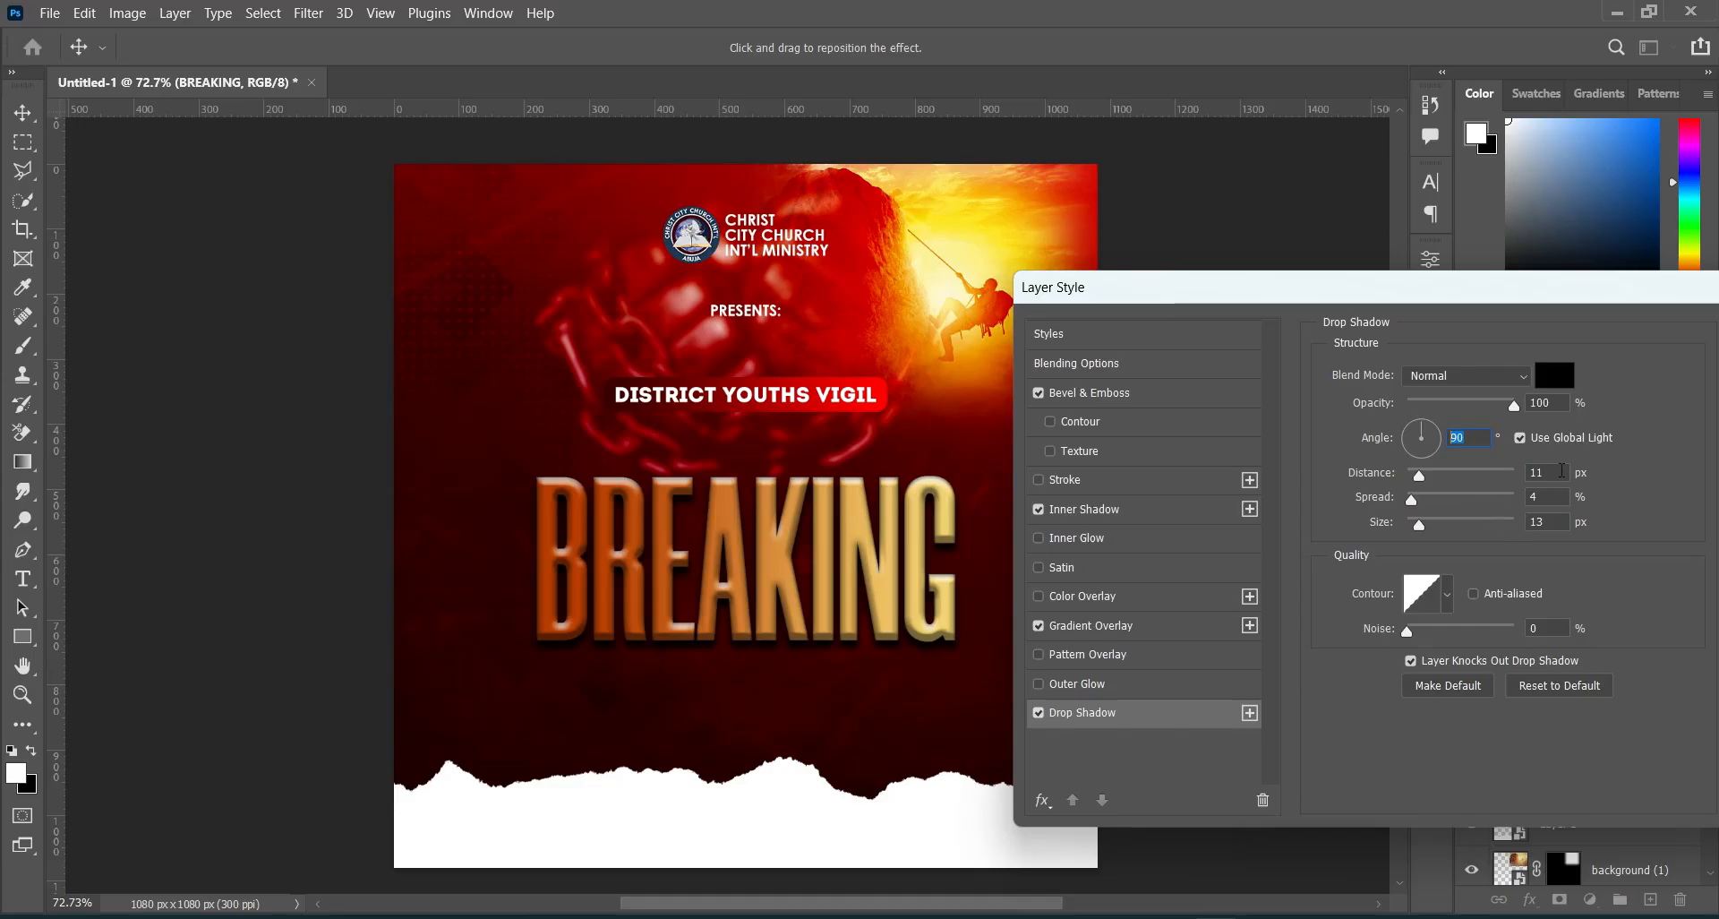
double_click(1538, 472)
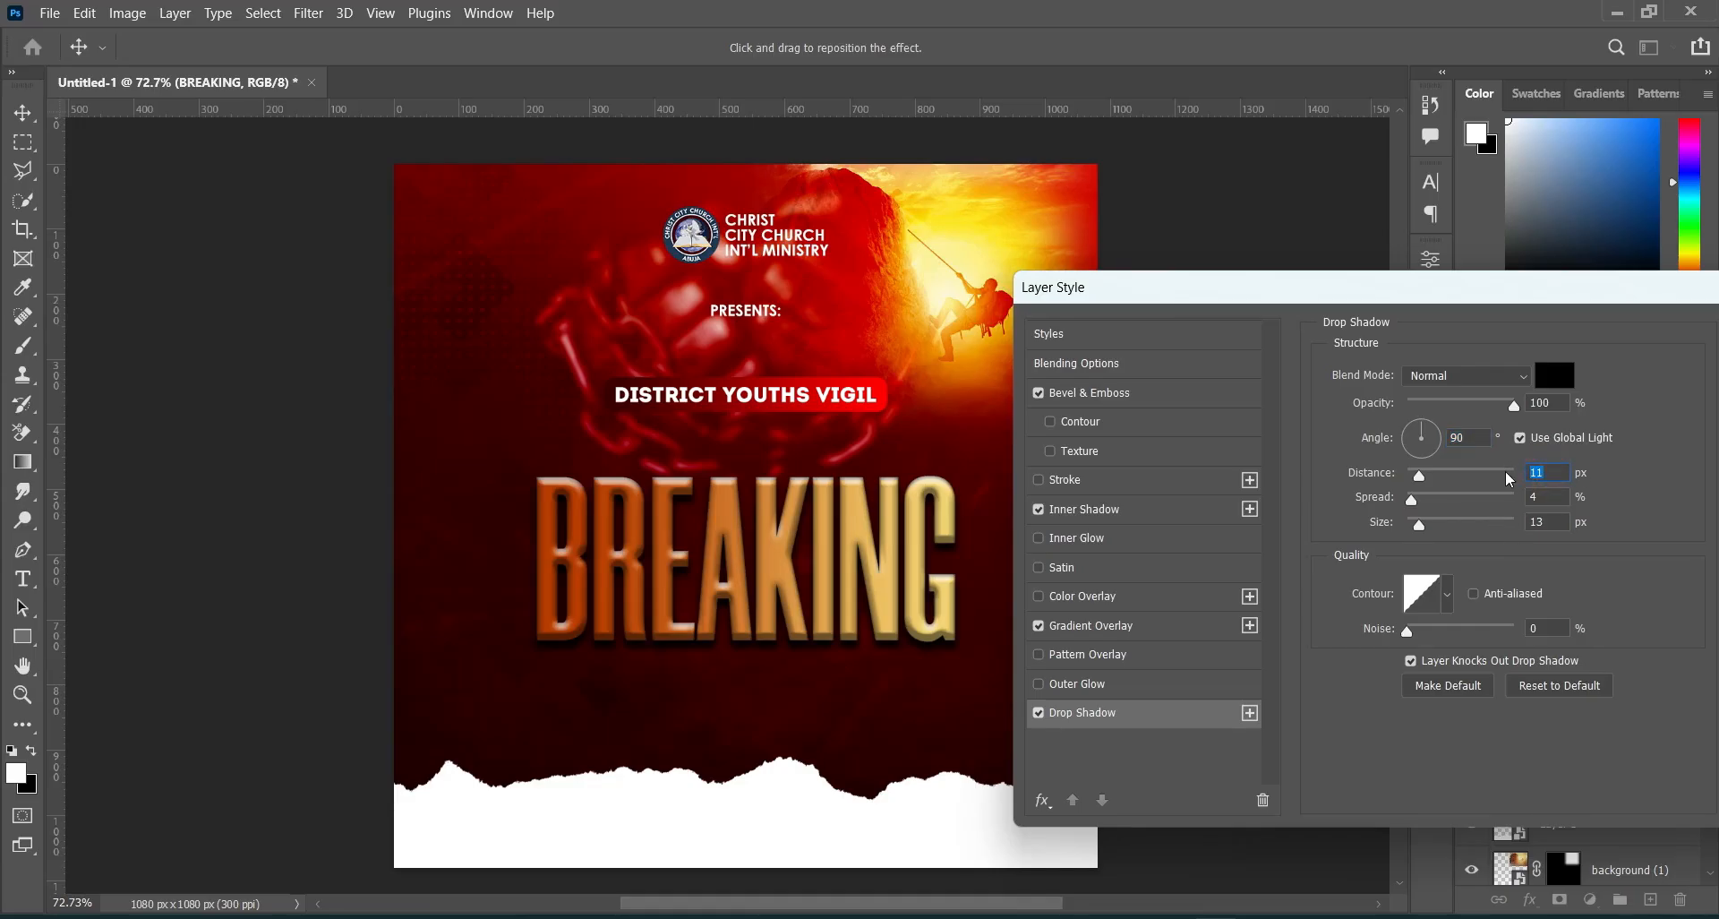
text(7)
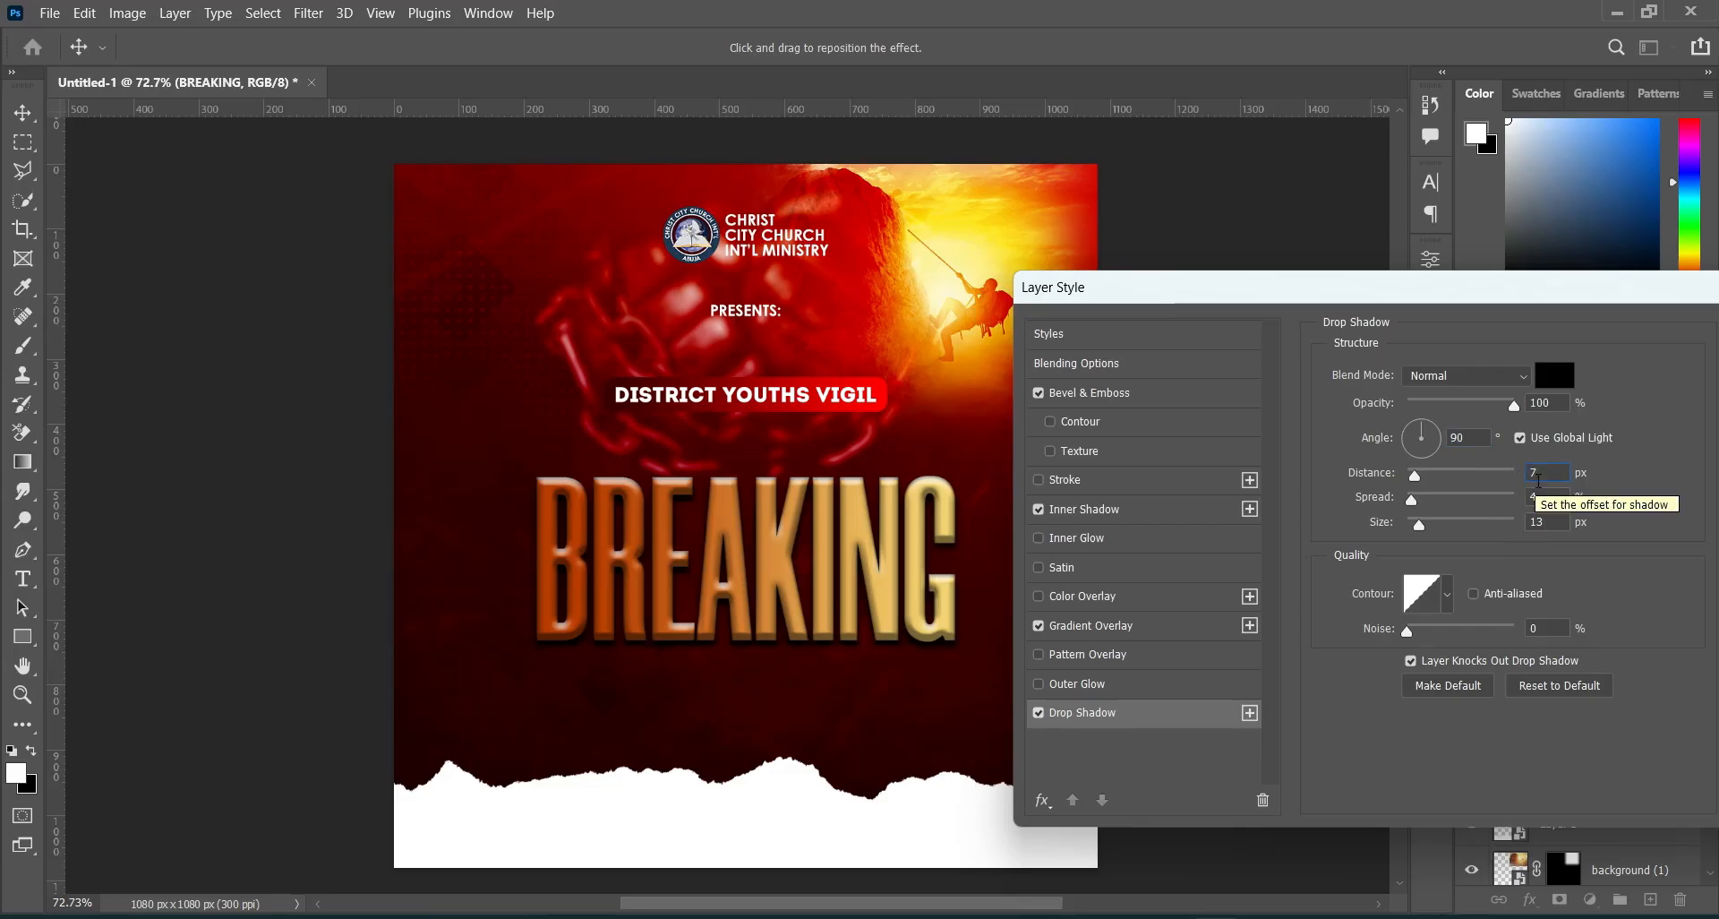
double_click(1542, 494)
text(0)
double_click(1541, 521)
text(5)
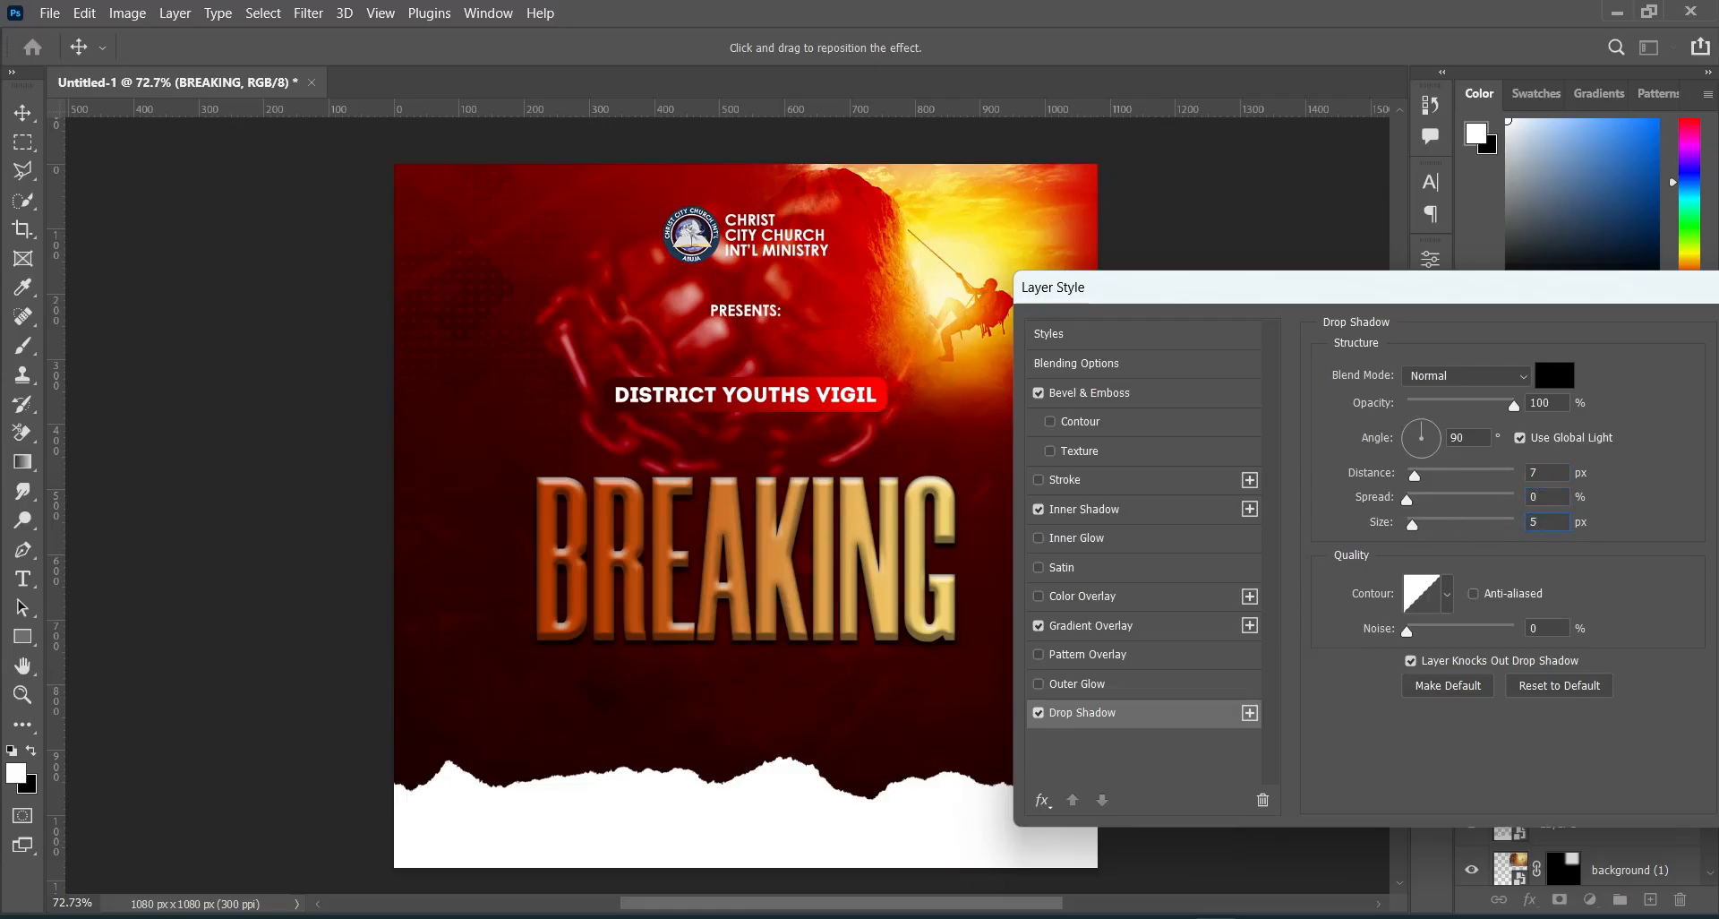
drag(1465, 295, 1086, 298)
click(1425, 339)
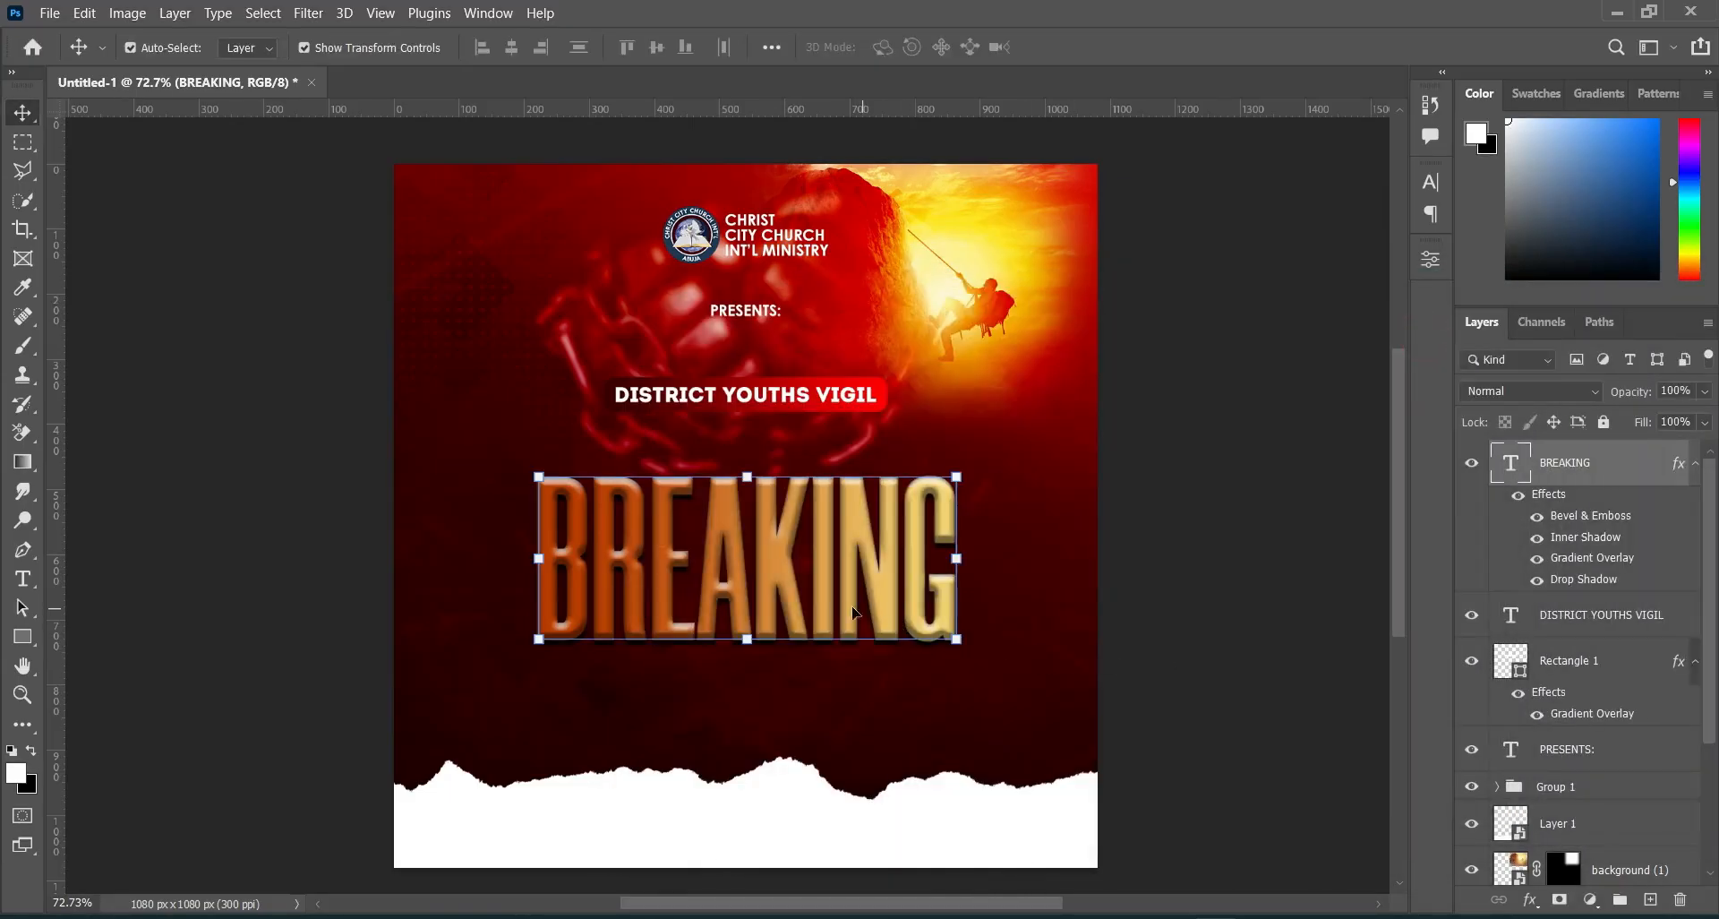
Draw a narrow vertical rectangle about 29 × 159 px beside the upper part of the "B" in "BREAKING".
scroll(541, 603, up, 1)
key(u)
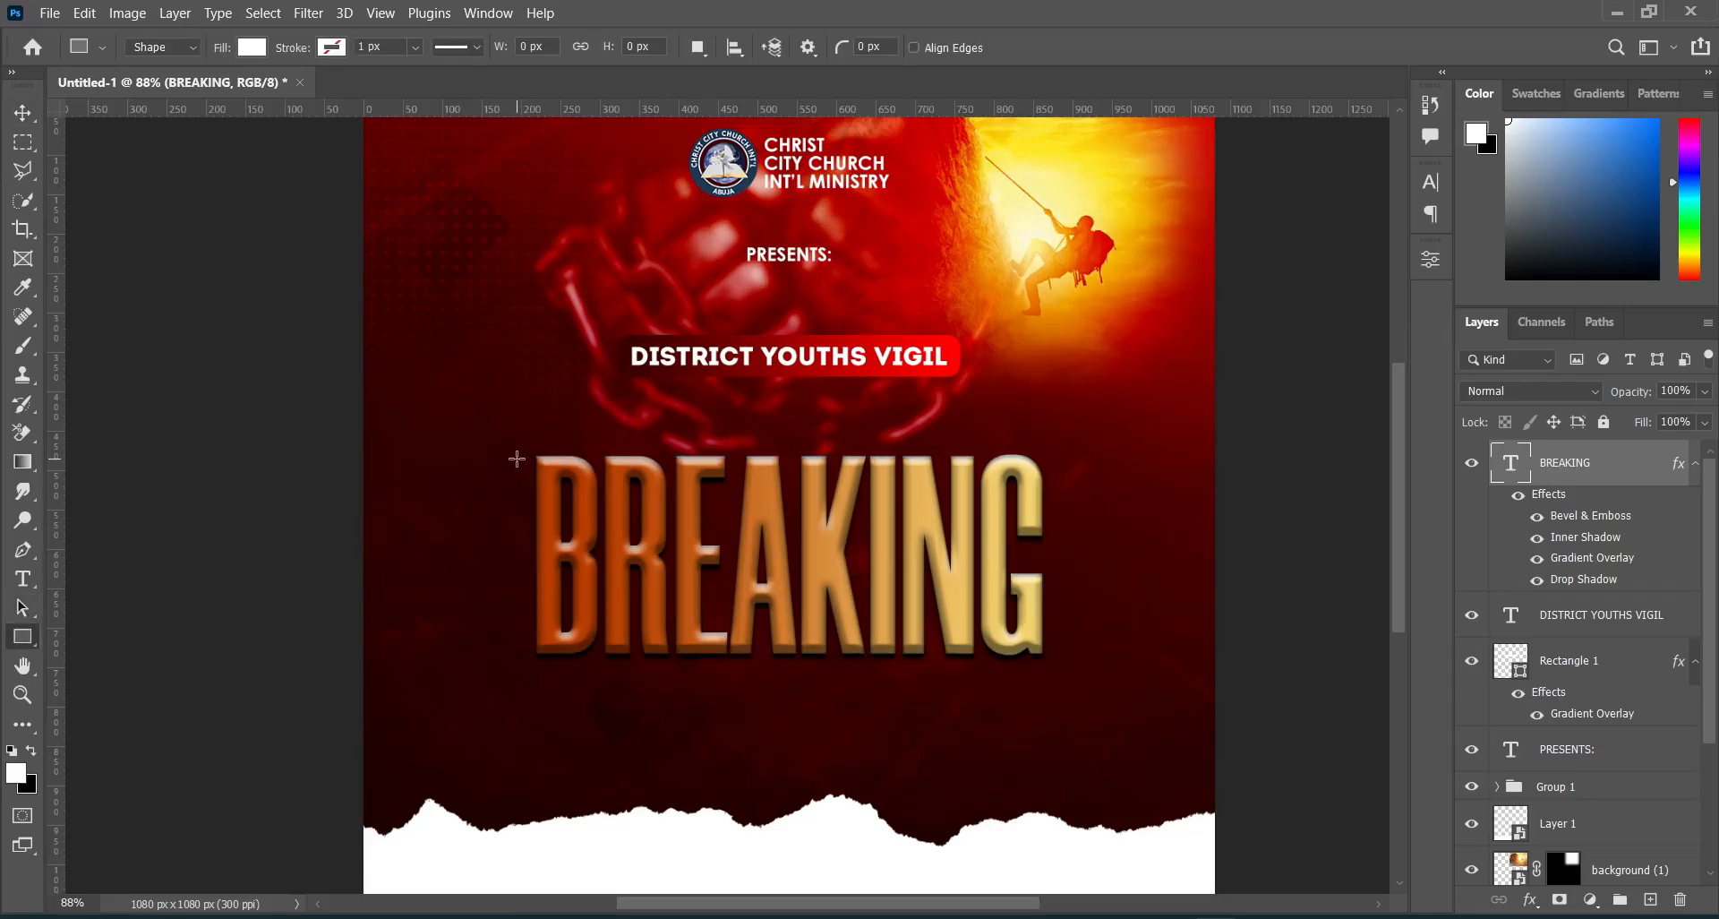
drag(511, 458, 533, 583)
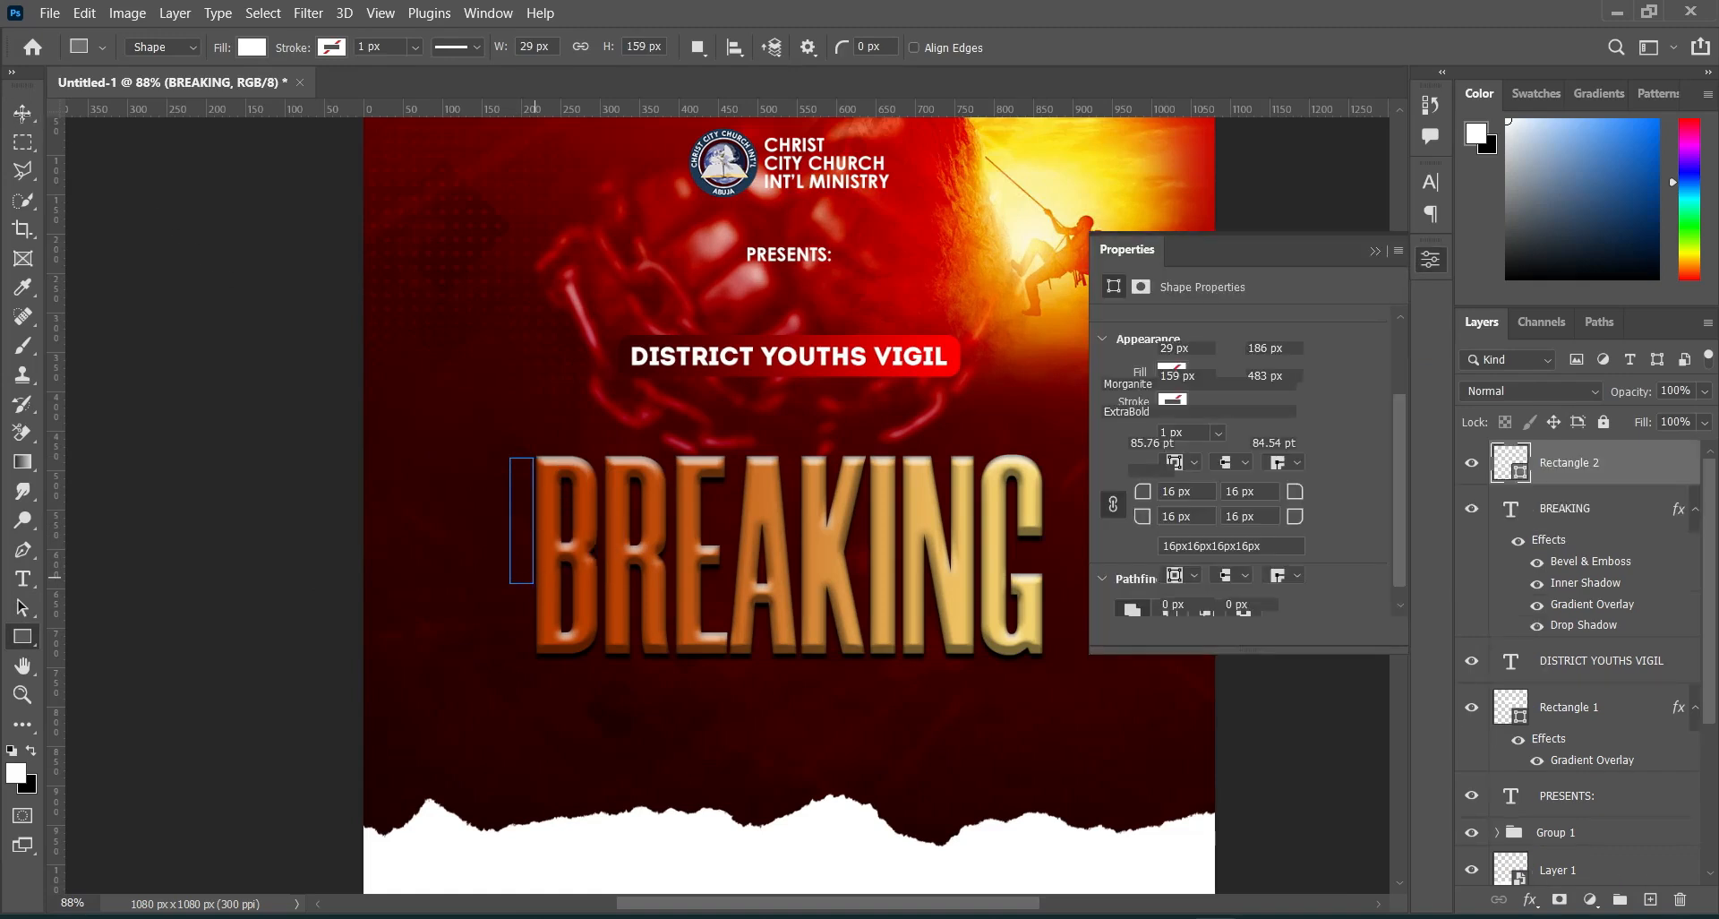
click(23, 113)
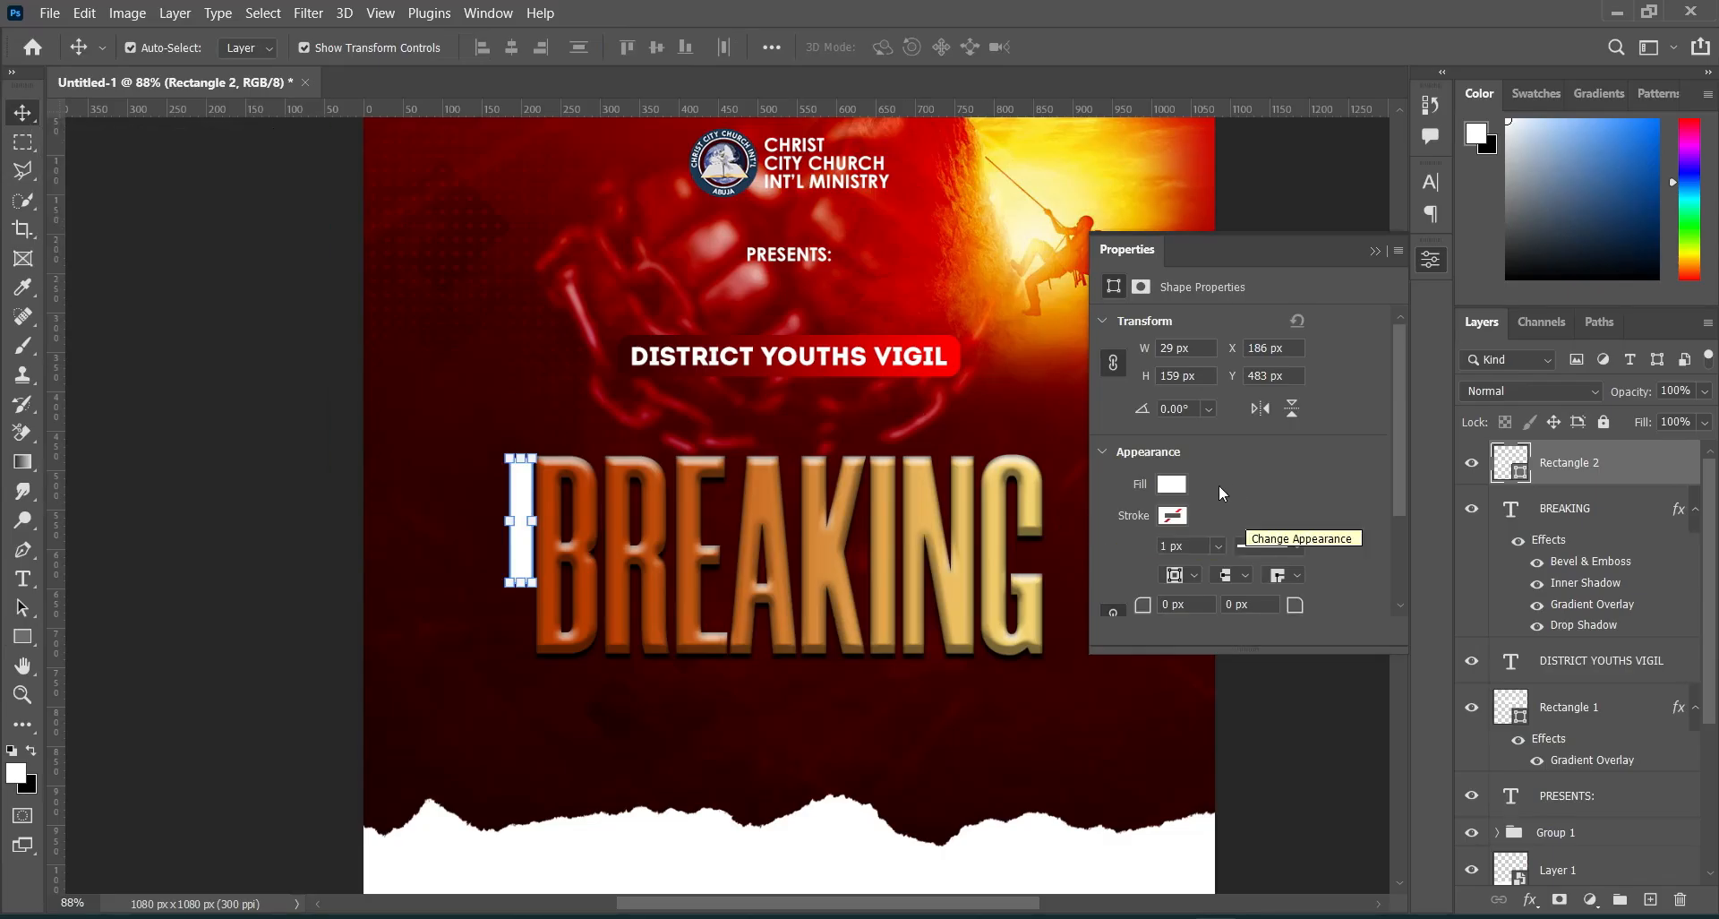
Fill the narrow rectangle with the recently used red, and change its colour to a lighter red.
click(1171, 483)
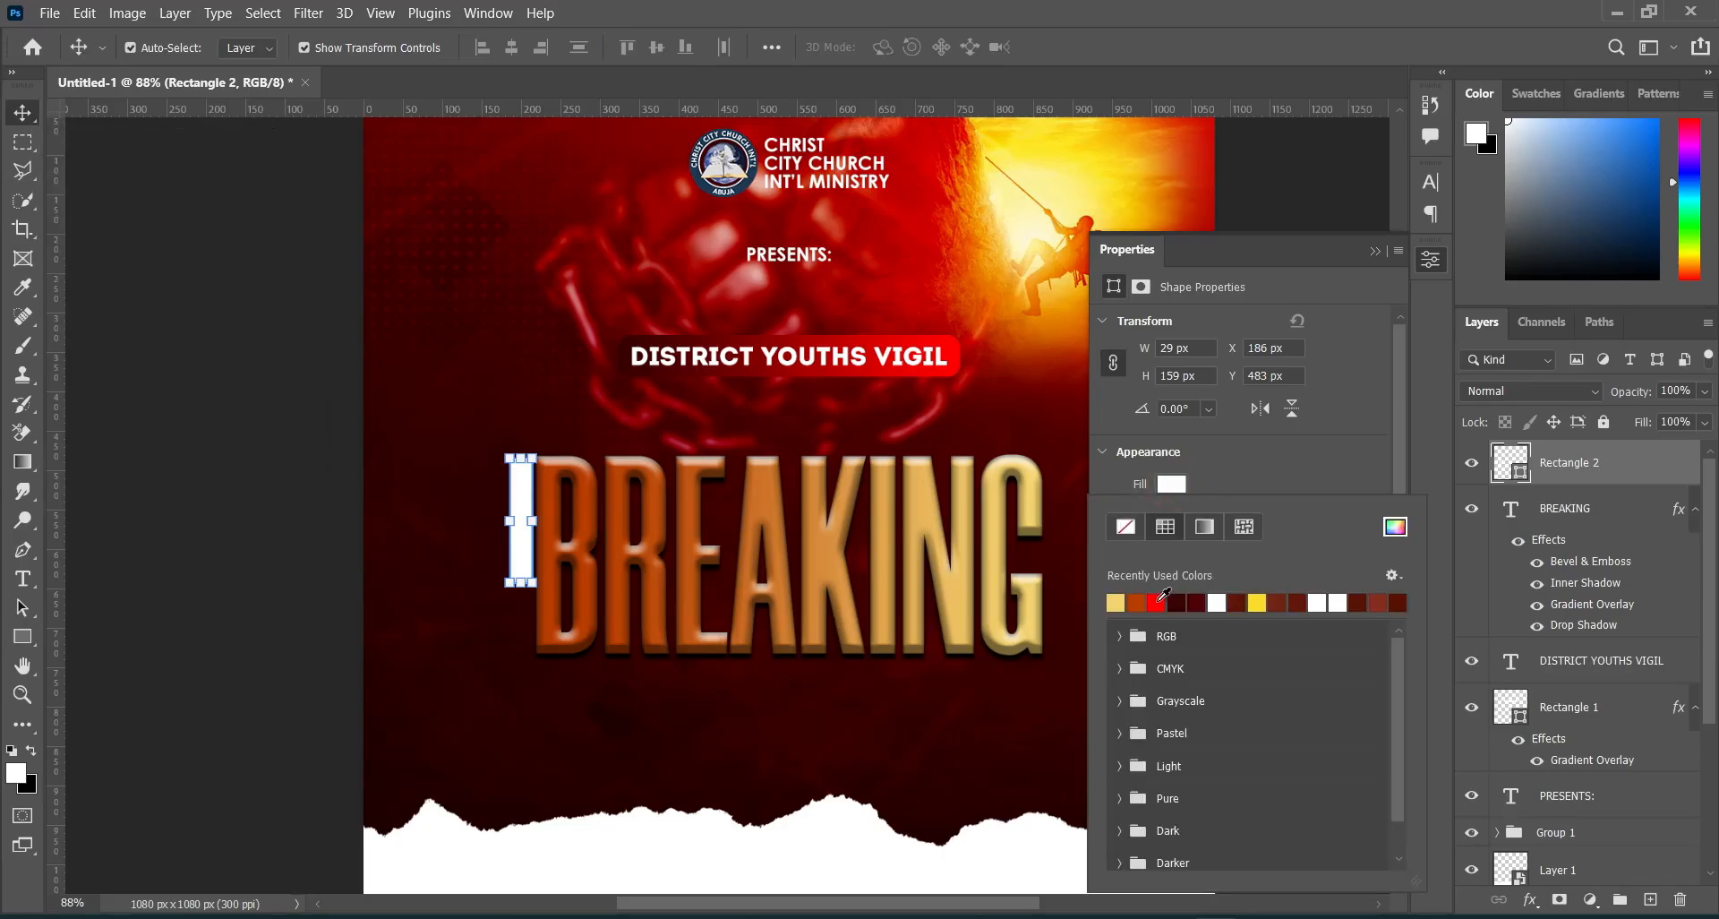
click(1157, 601)
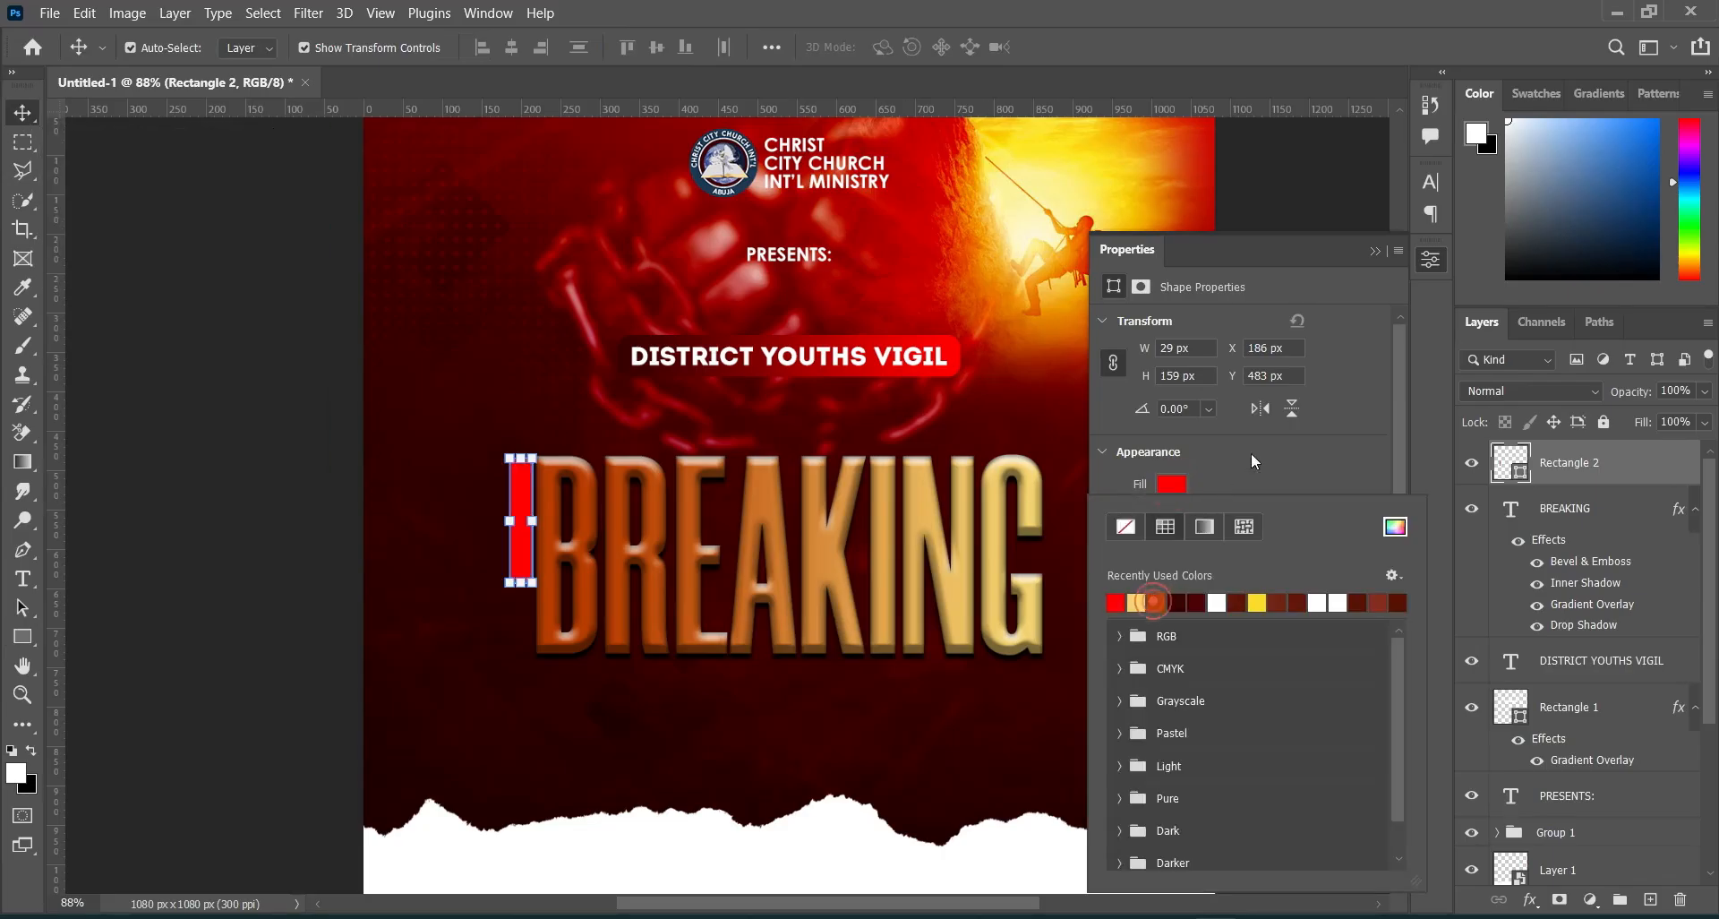
click(1375, 246)
click(1375, 245)
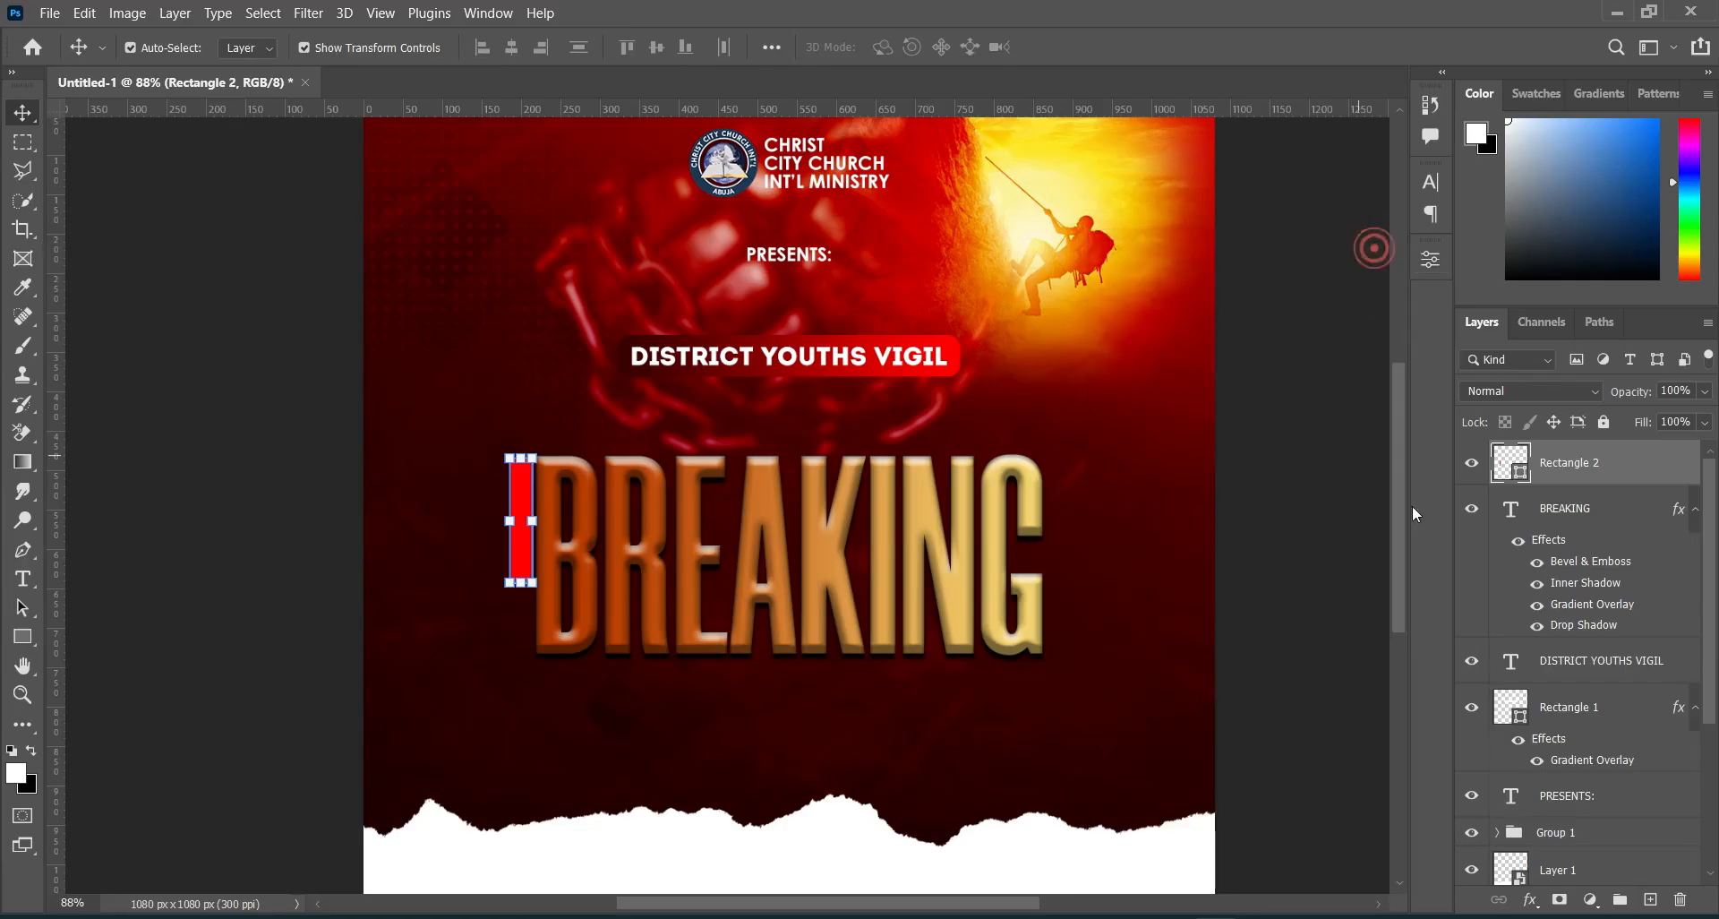
double_click(1517, 476)
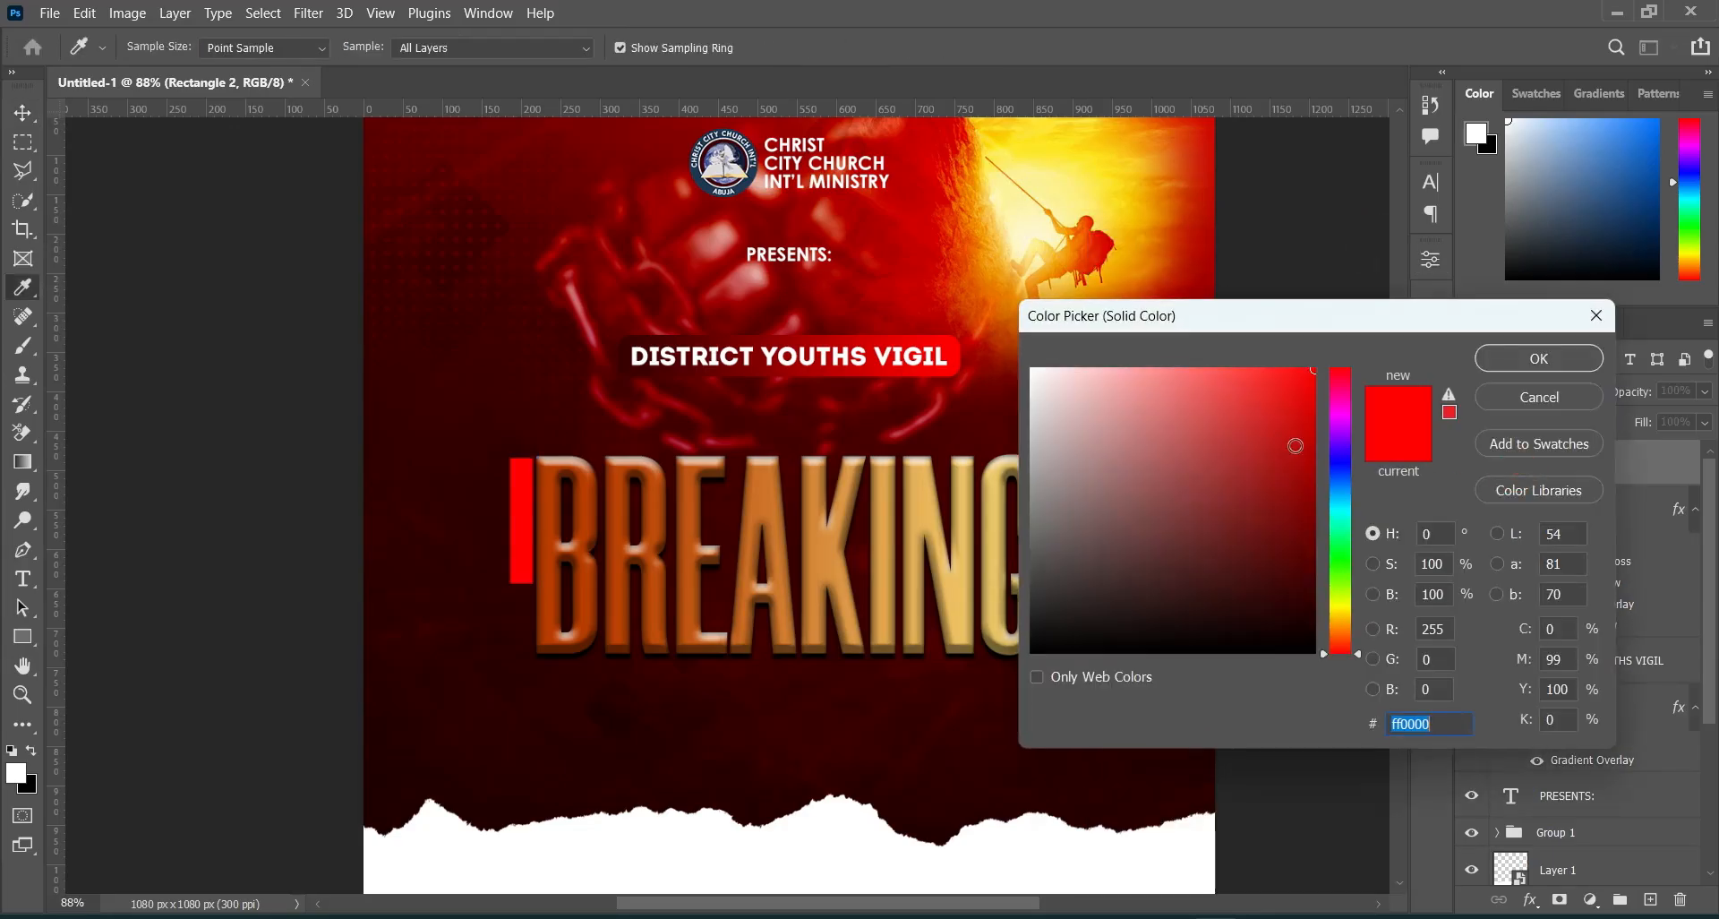
drag(1236, 394, 1237, 388)
click(1538, 358)
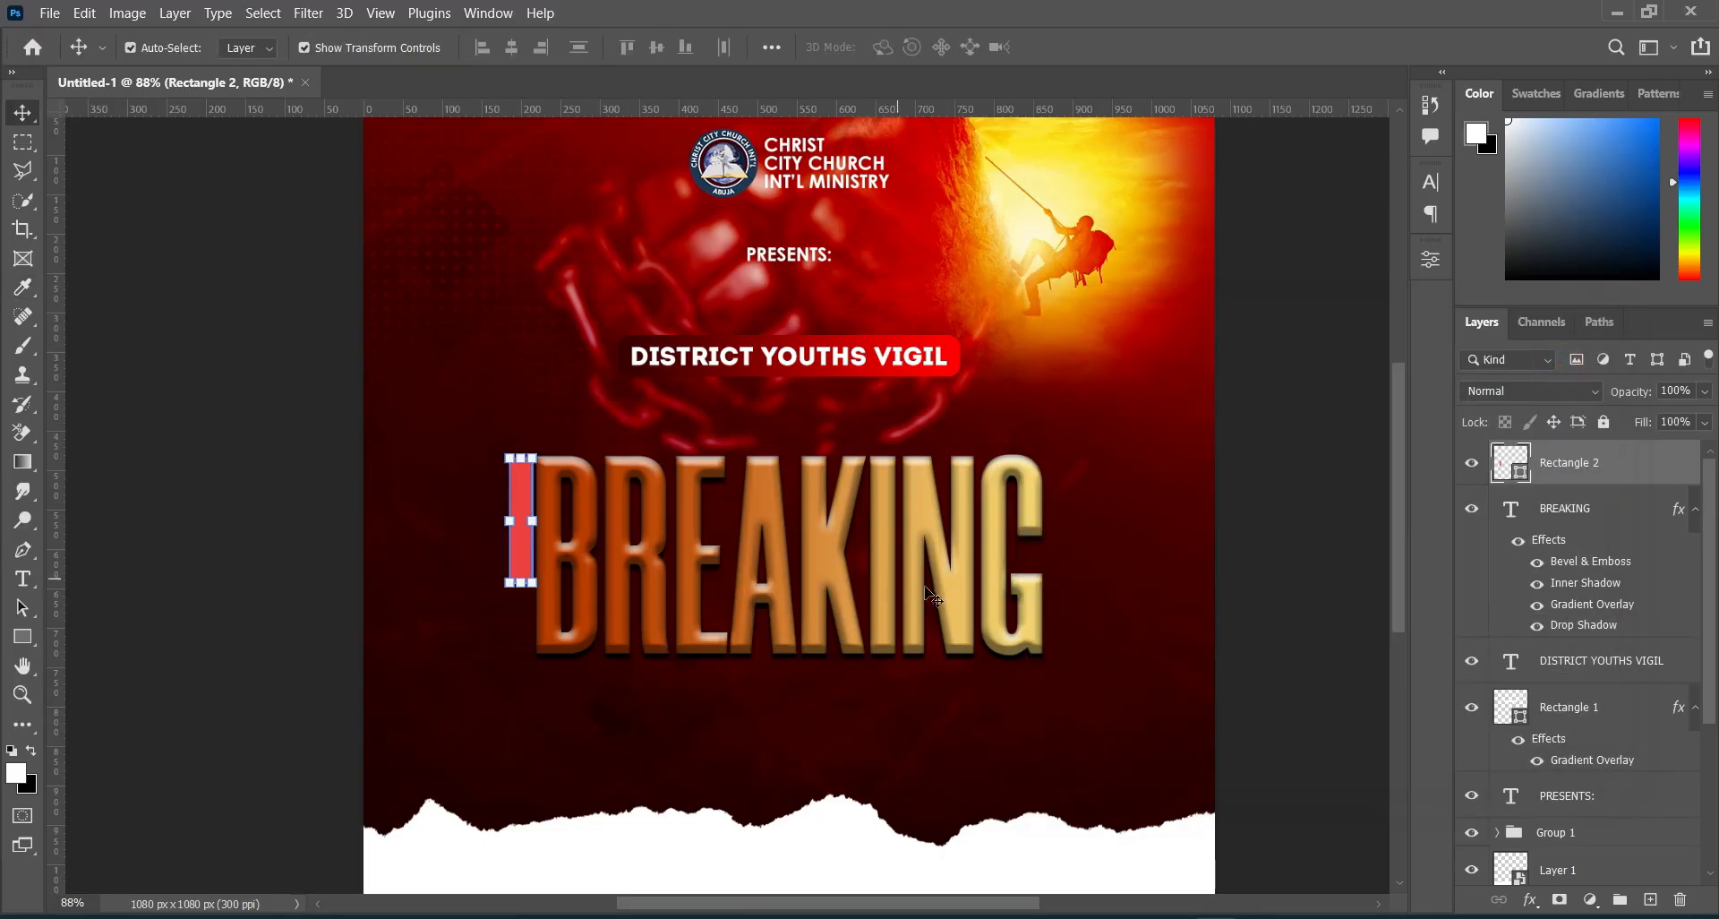
Copy the word "THEME:" from the Text Document.txt notes in Notepad and return to Photoshop.
key(alt+Tab)
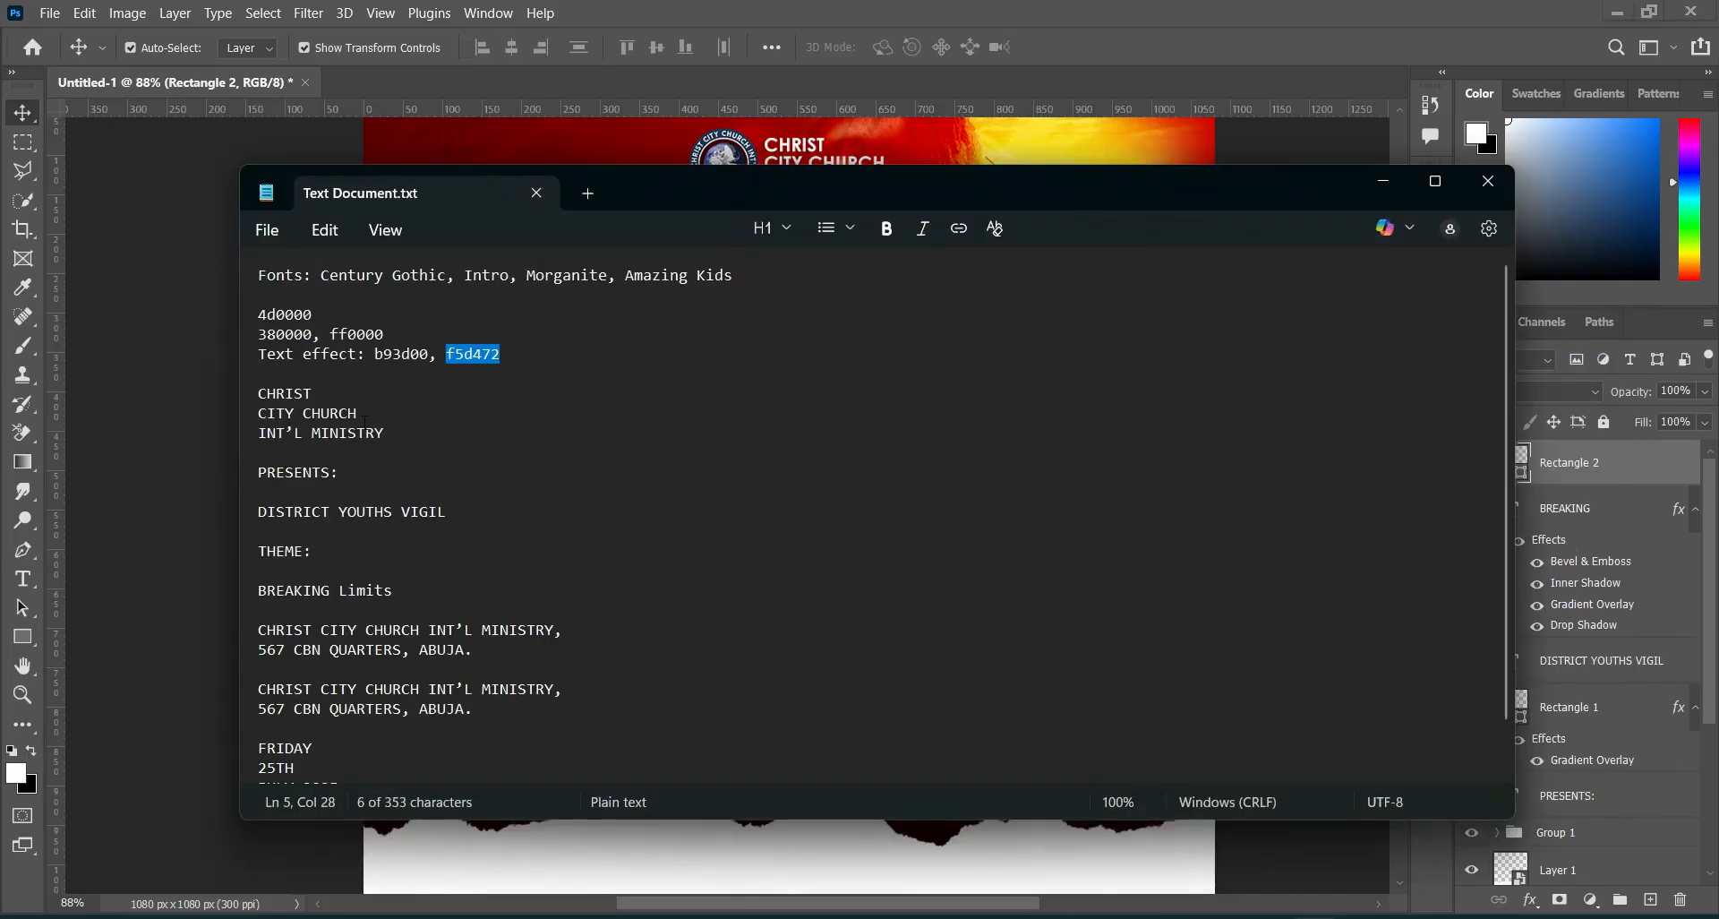
double_click(313, 548)
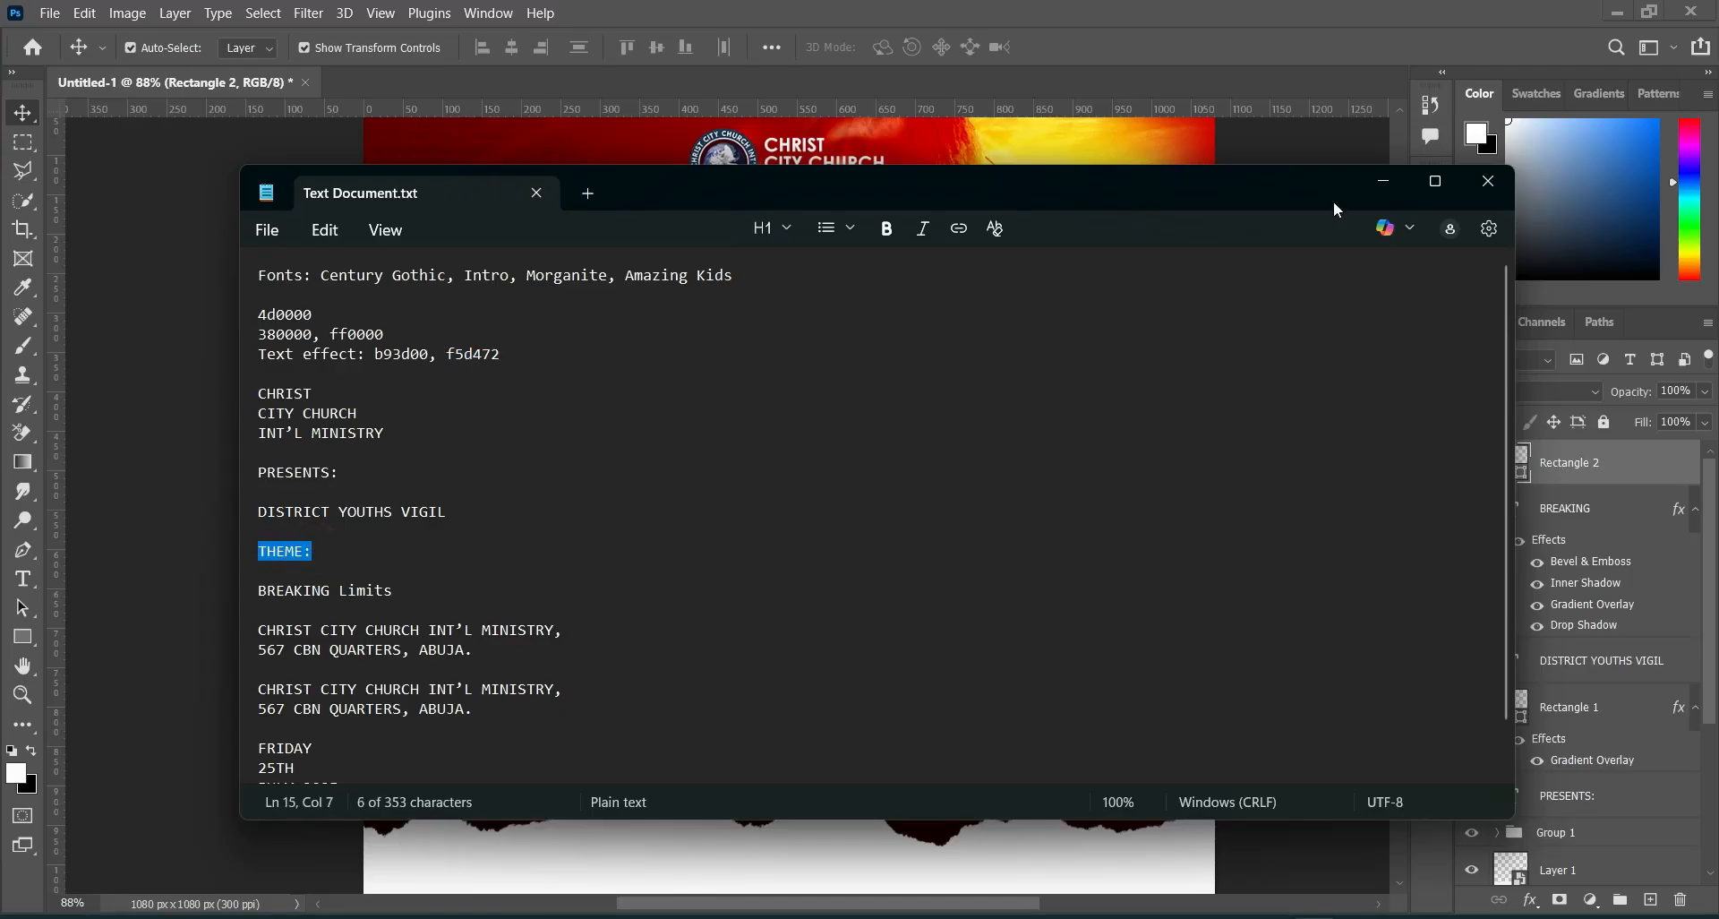
click(1384, 185)
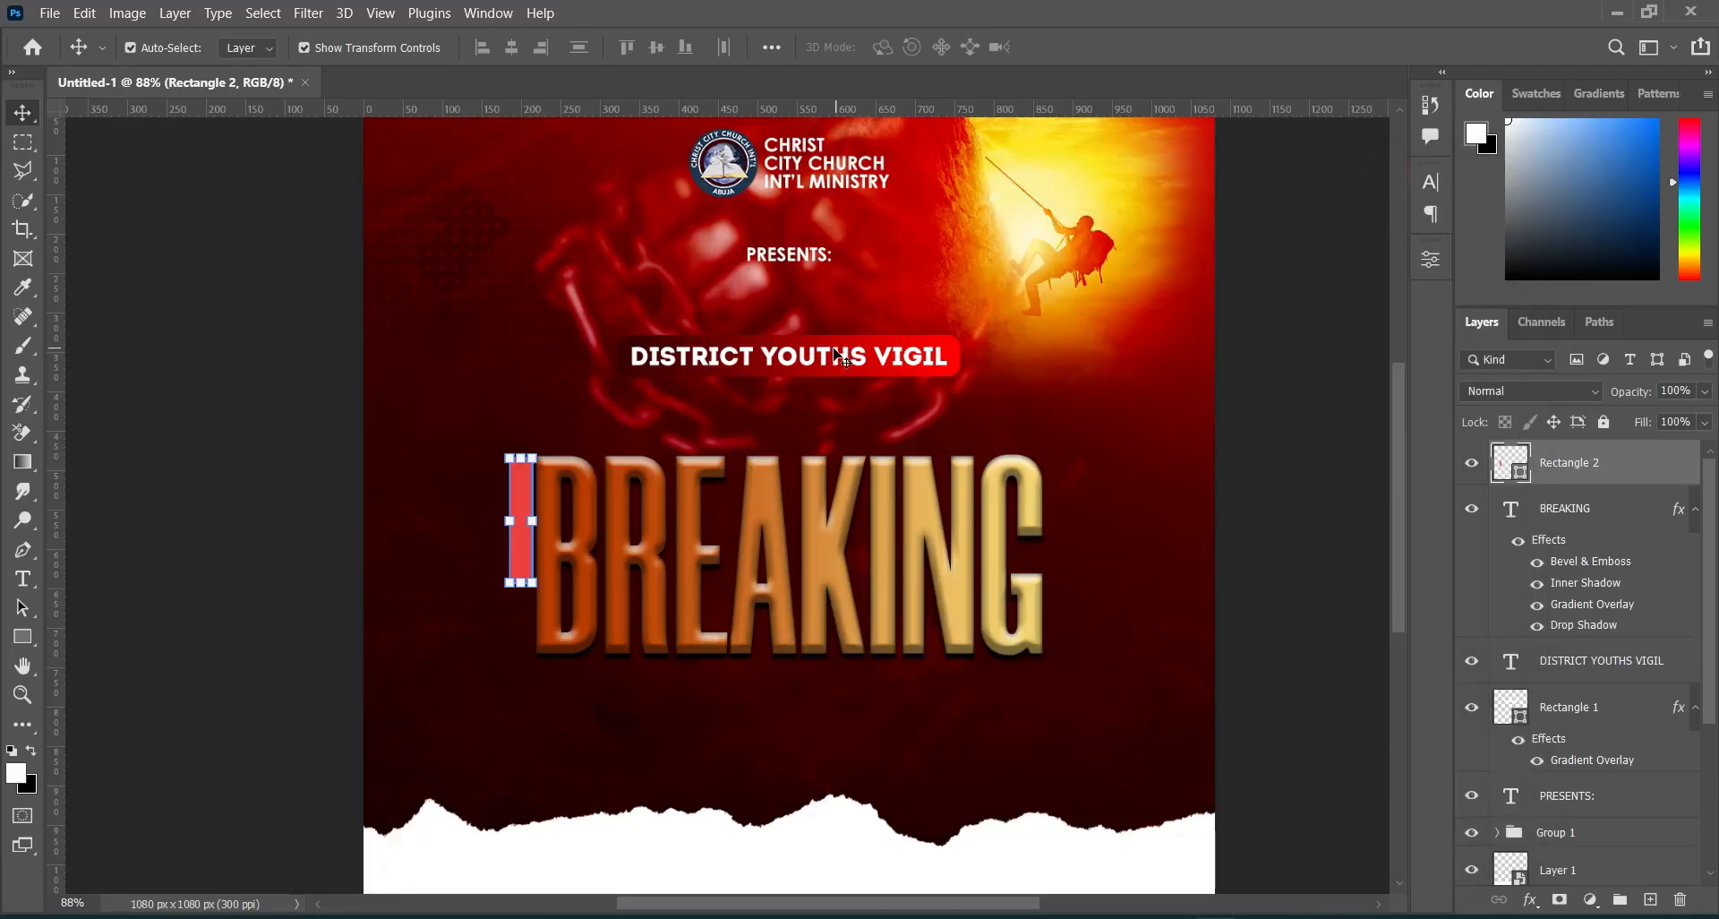
Duplicate the "DISTRICT YOUTHS VIGIL" text, raise the copy to the top of the layer stack and place it just above "BREAKING".
click(833, 358)
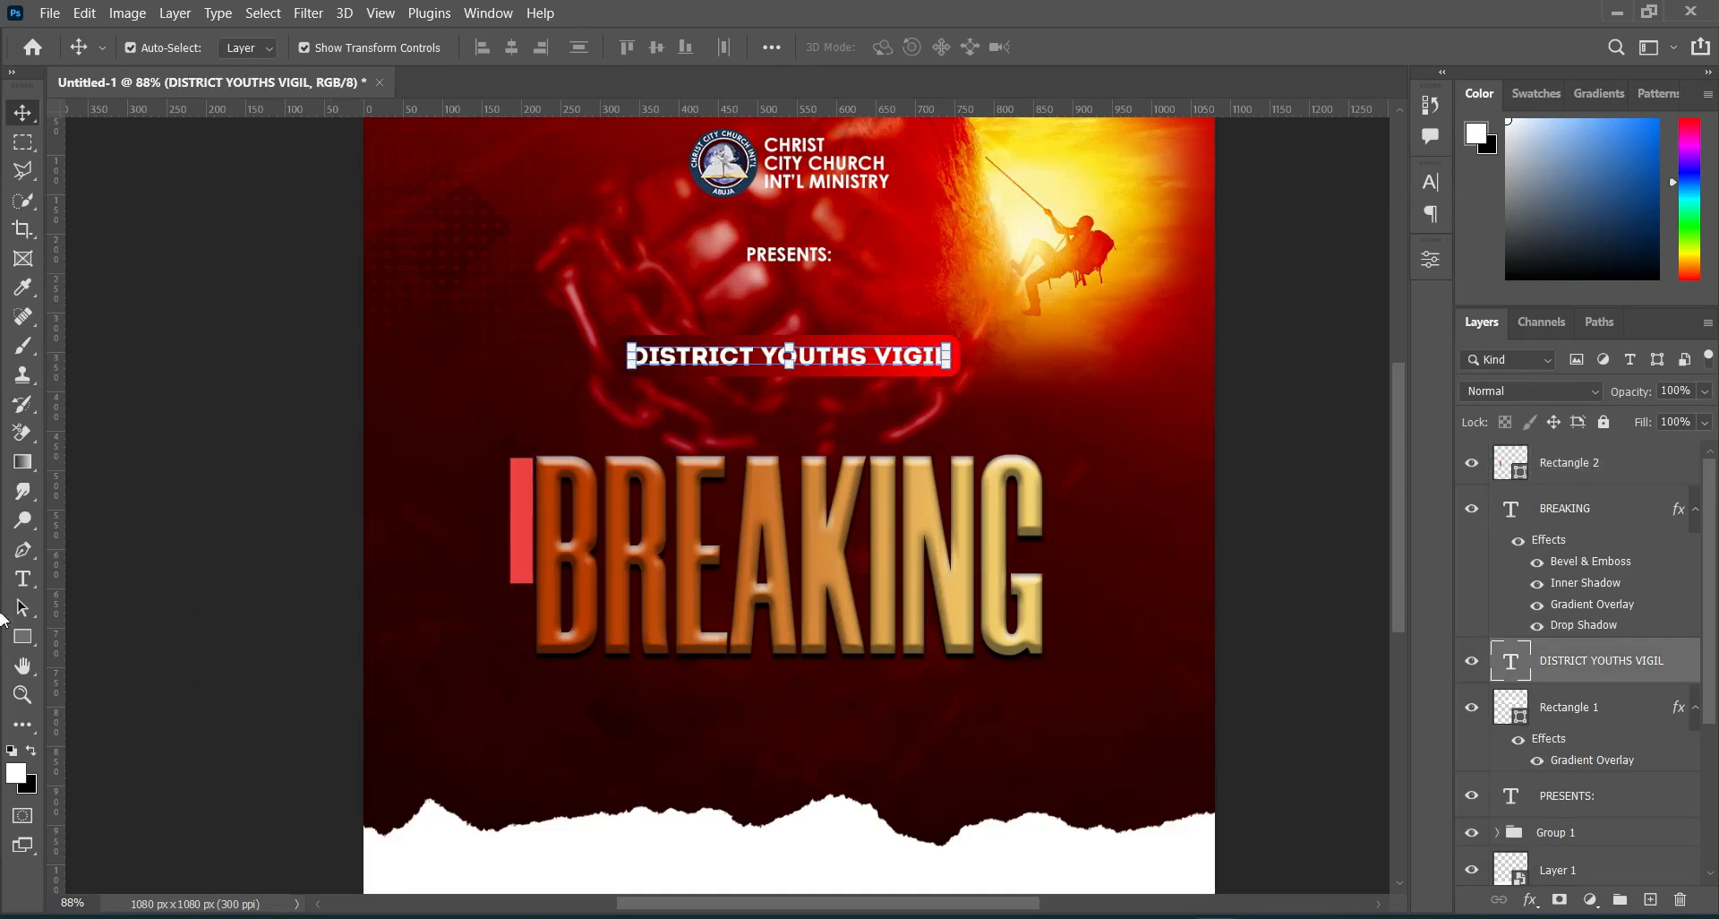
drag(1637, 662, 1654, 901)
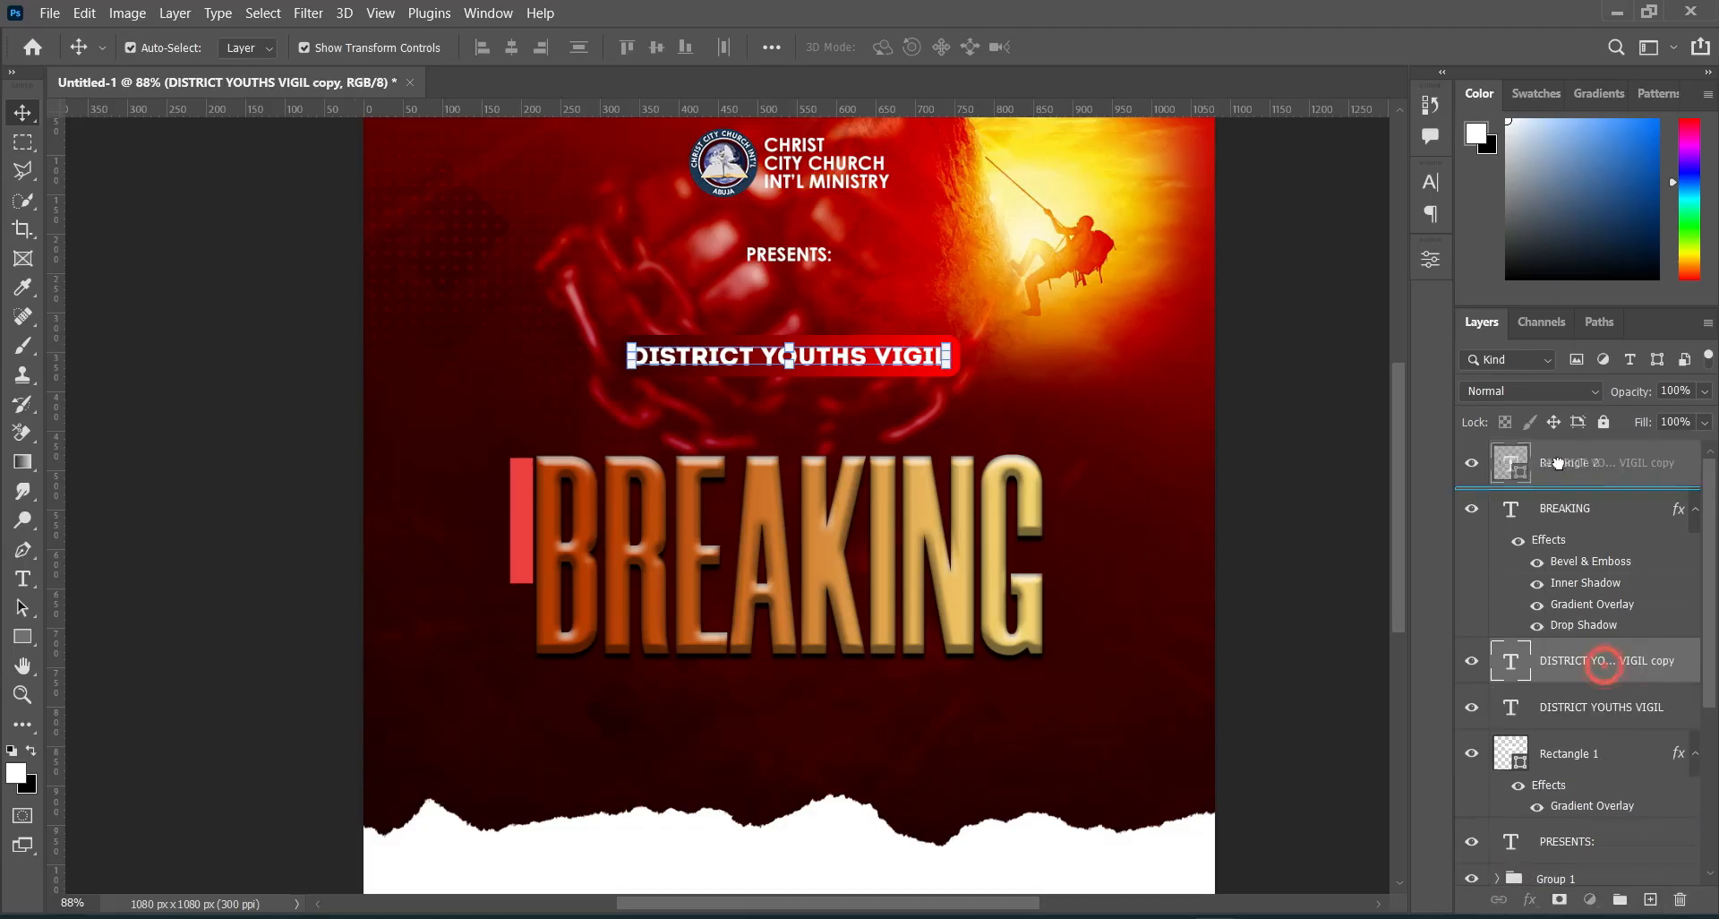
drag(1554, 445, 1555, 442)
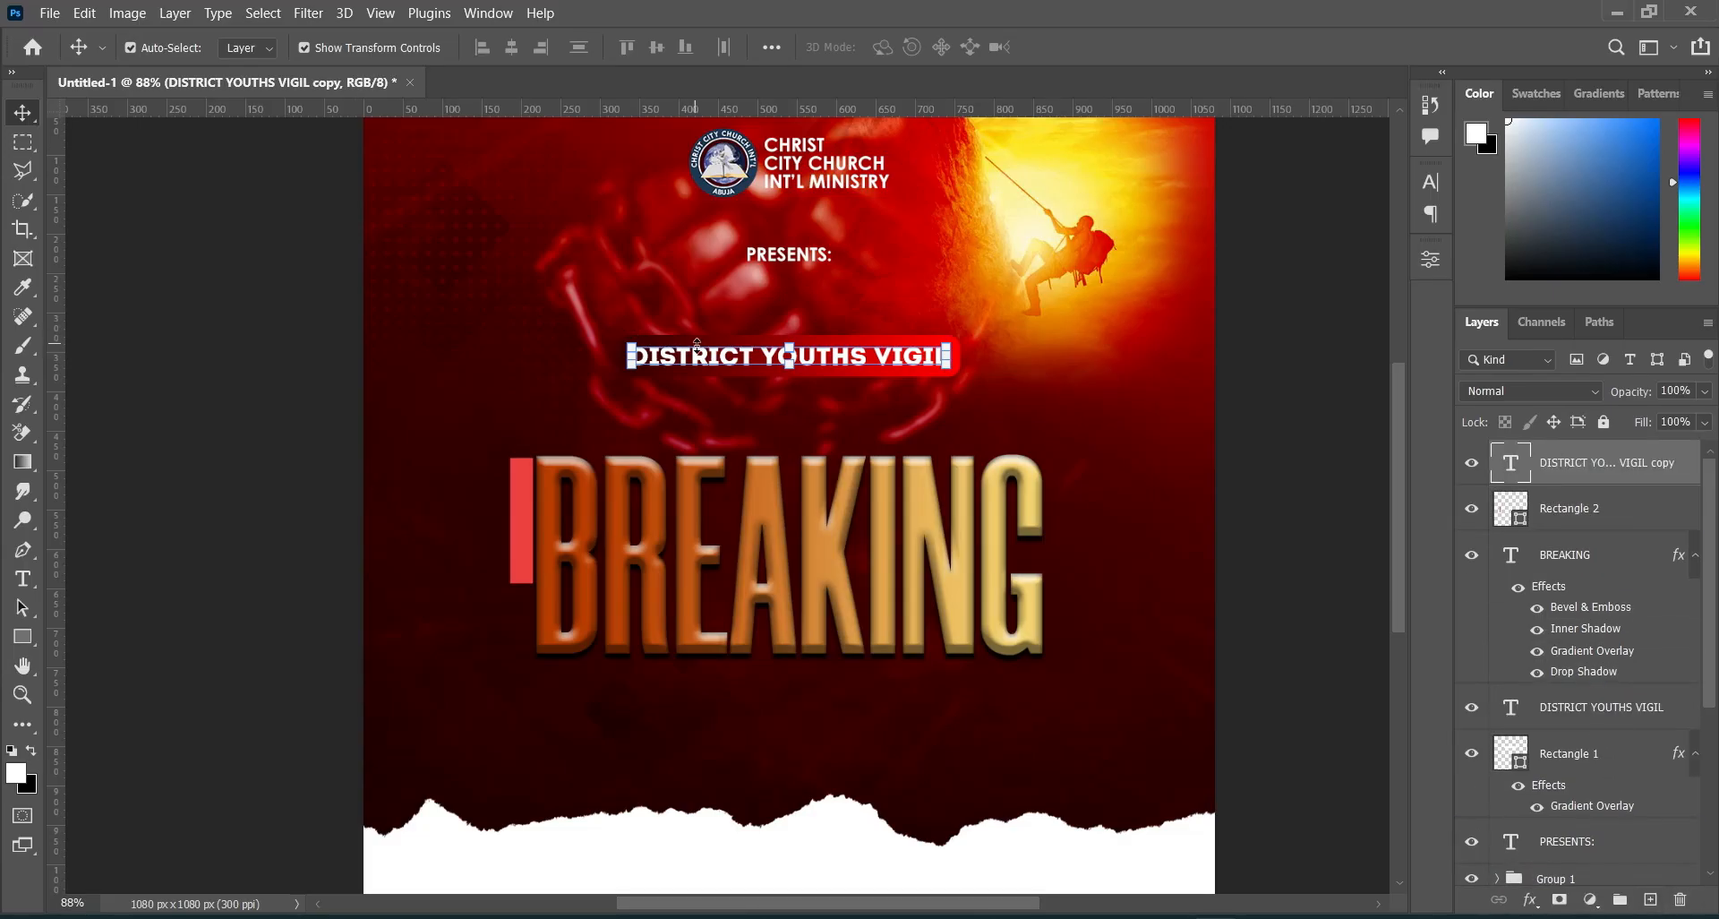
drag(705, 360, 549, 429)
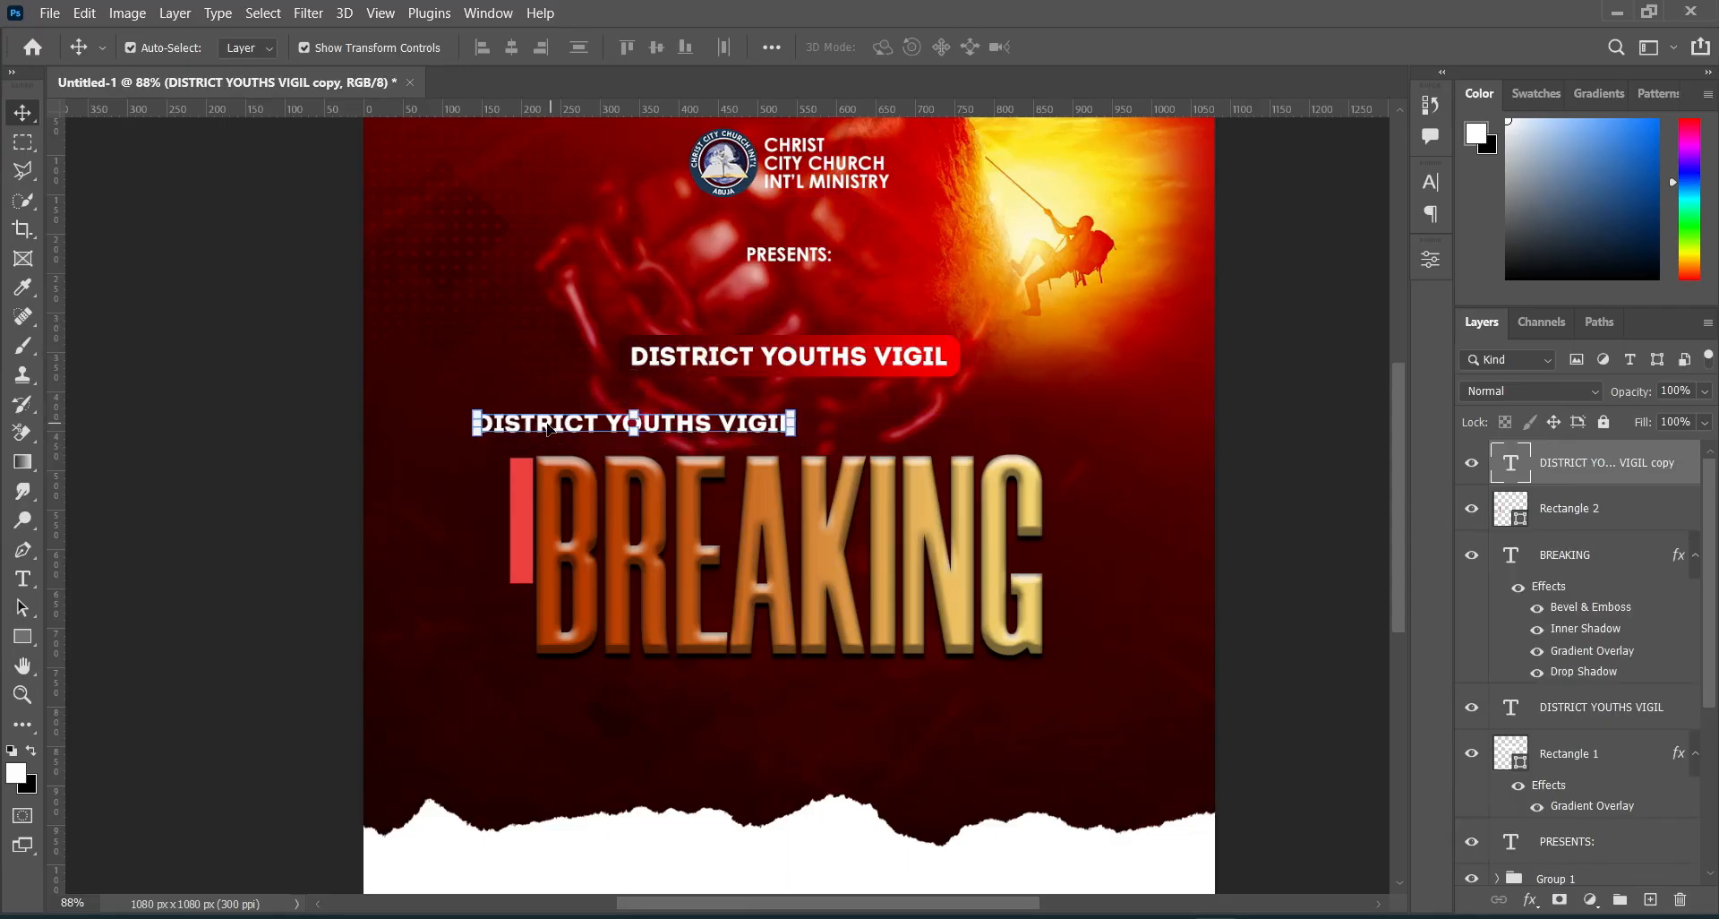
Replace the wording of the duplicated text with "THEME:" and commit the edit.
double_click(555, 425)
click(557, 424)
key(ctrl+a)
text(THEME:)
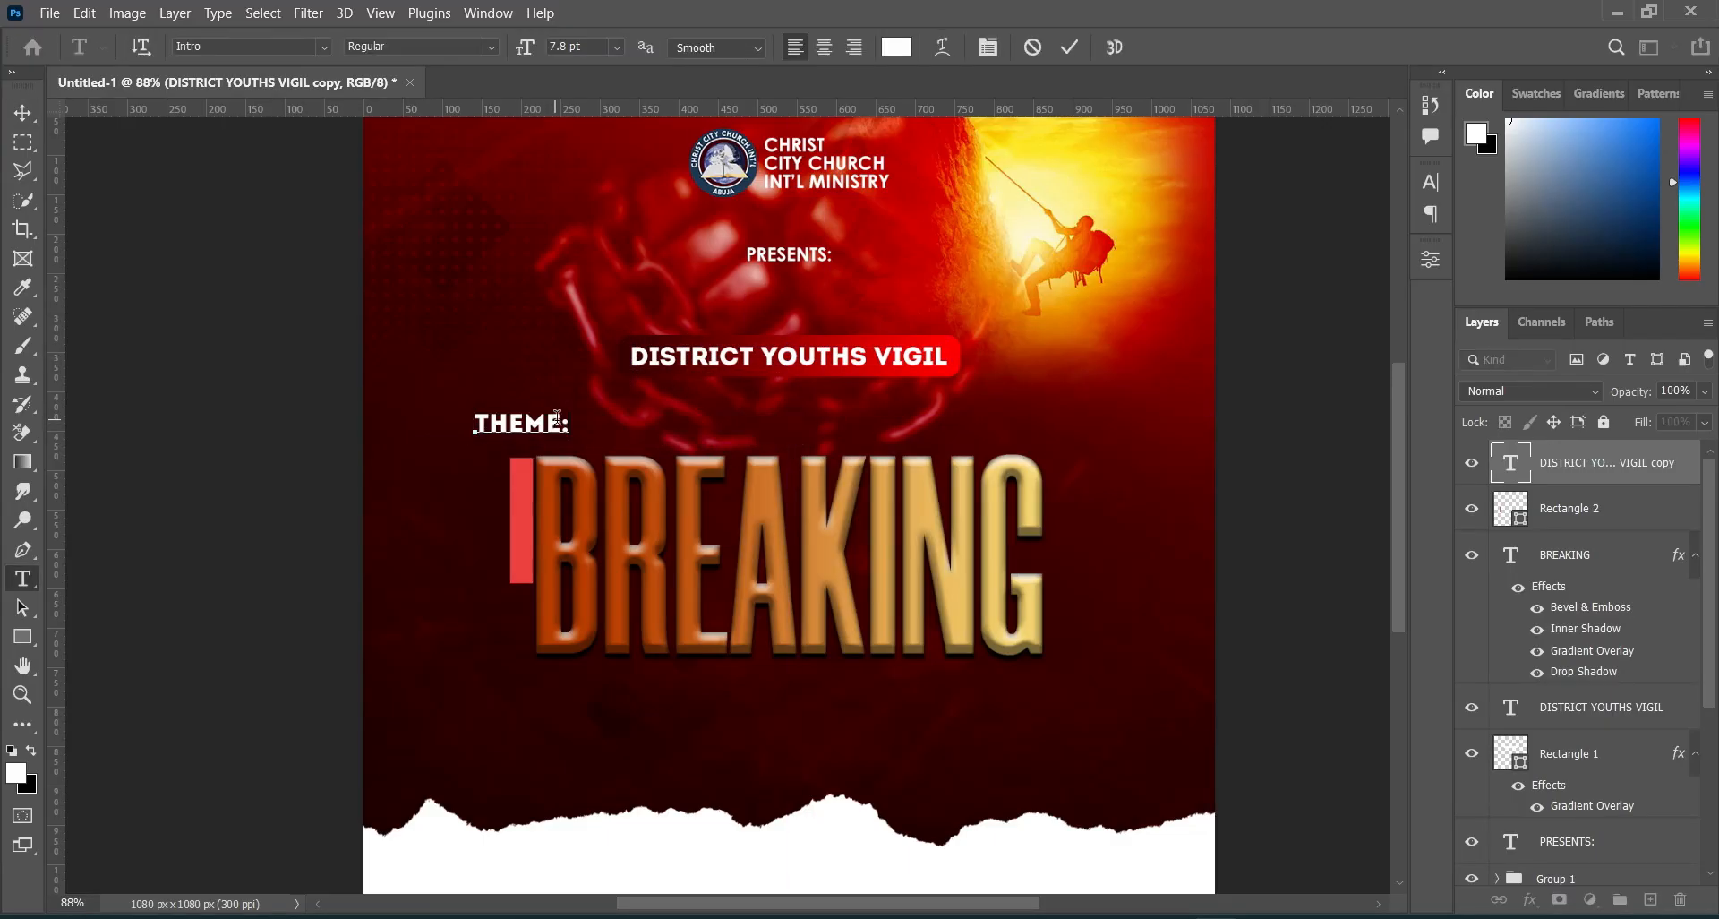
click(1070, 47)
key(v)
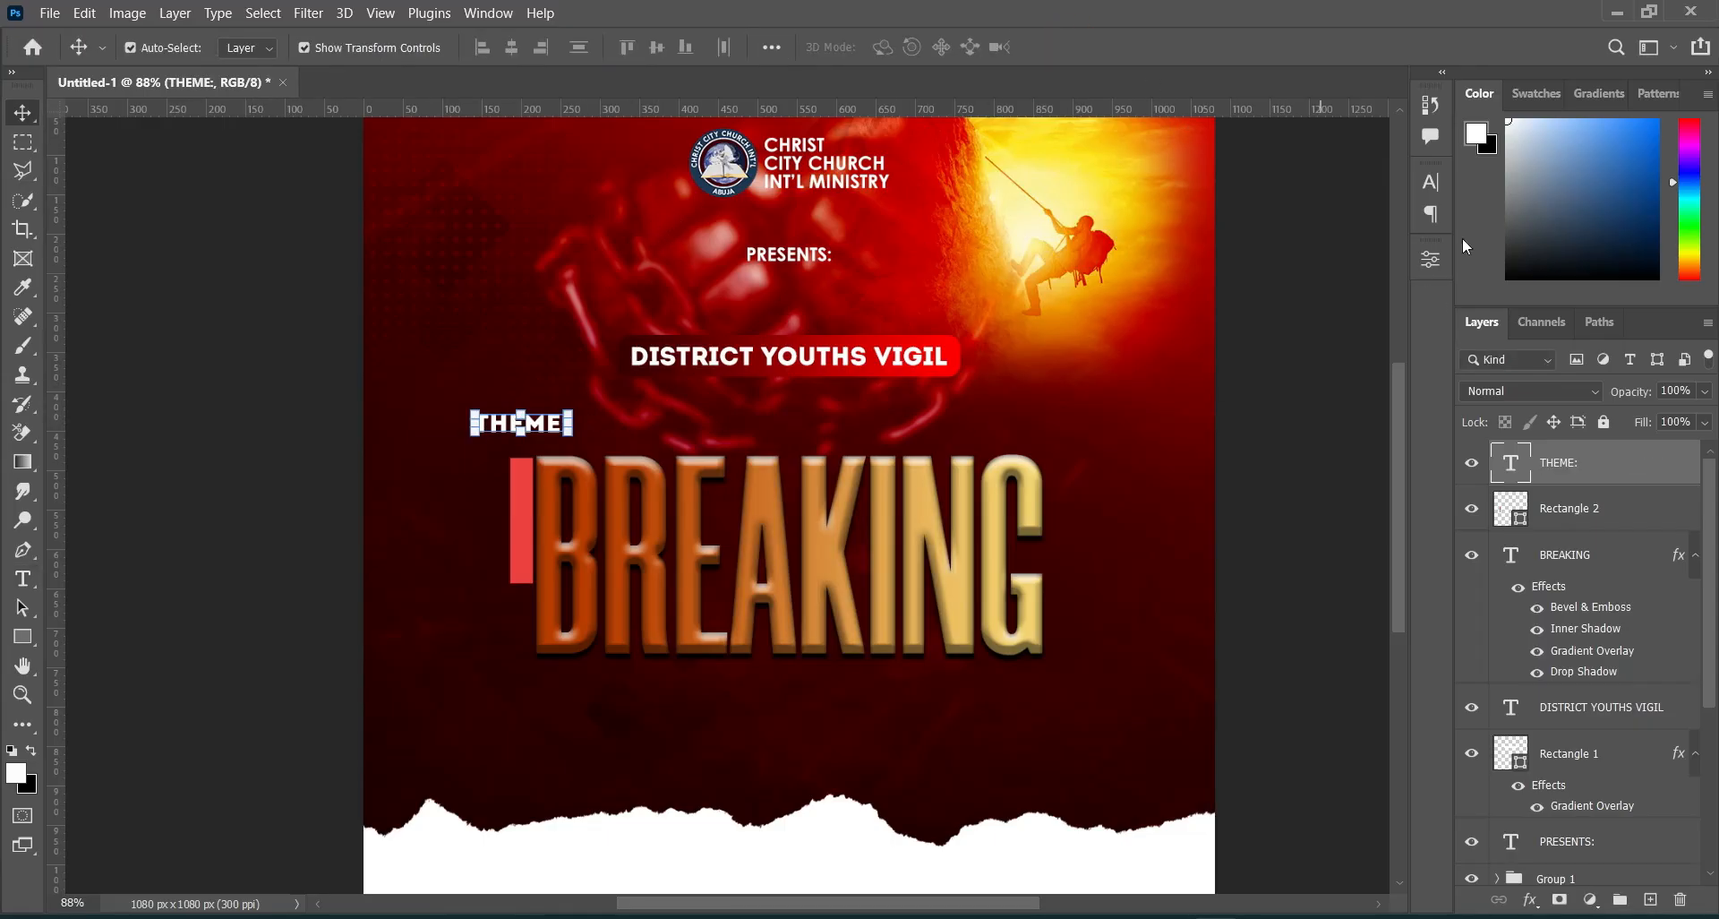
Turn off All Caps for the "THEME:" text and set its tracking to 460.
click(1430, 182)
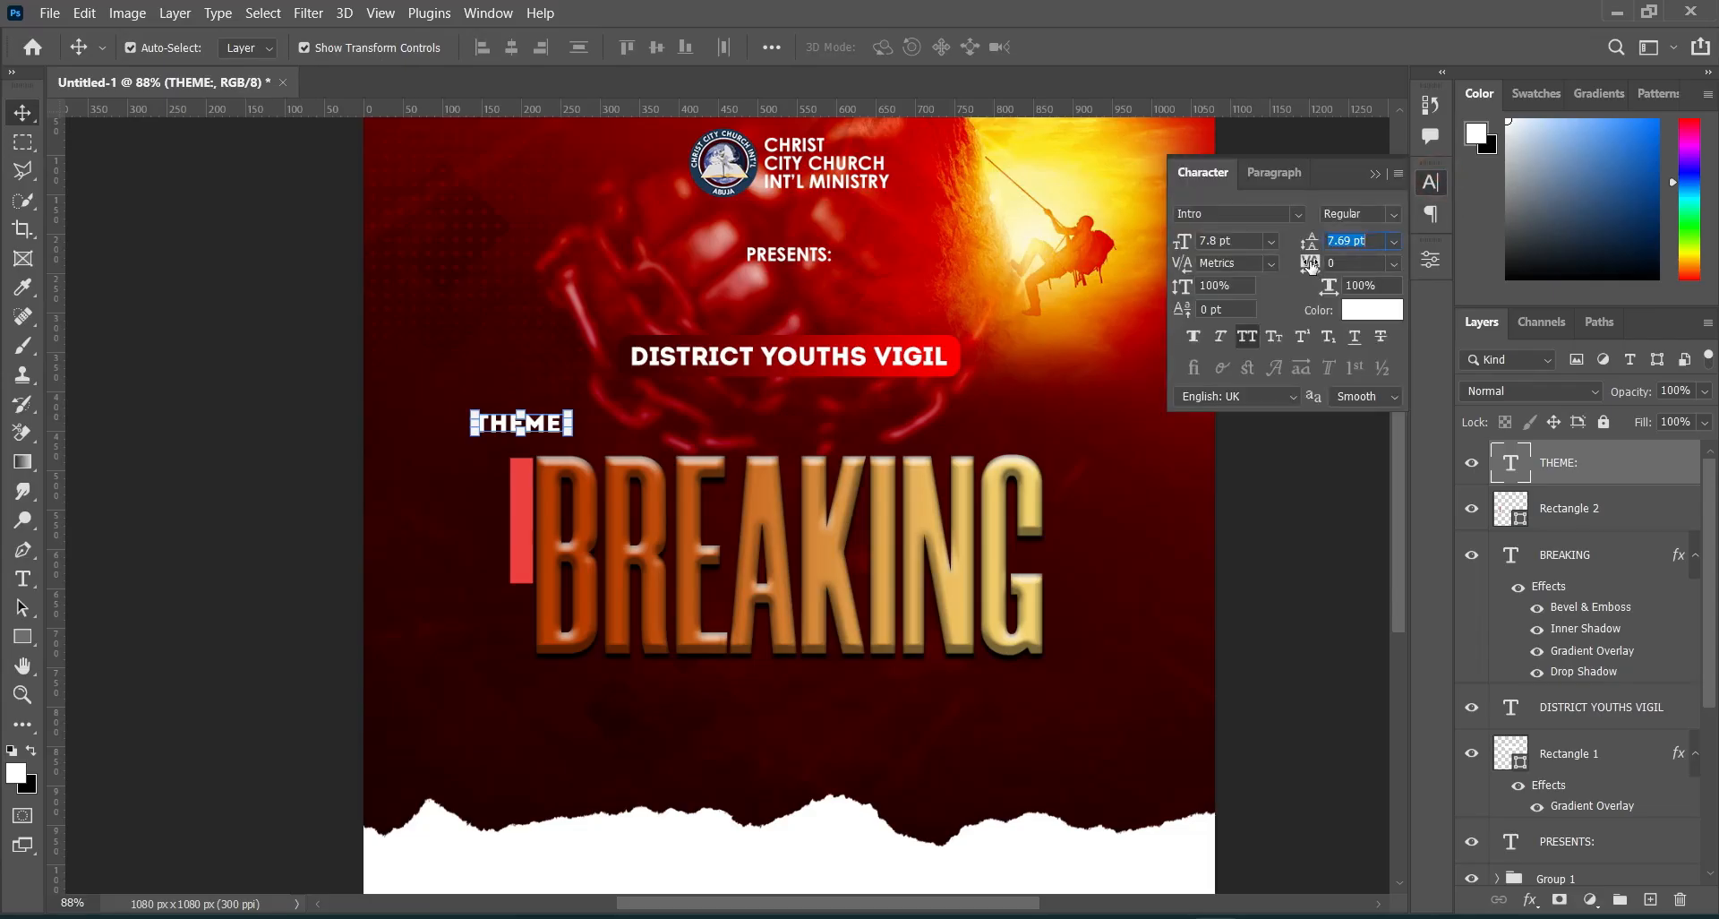
click(1247, 337)
mouse_move(1311, 265)
mouse_down()
mouse_move(1356, 262)
mouse_move(1334, 282)
mouse_up()
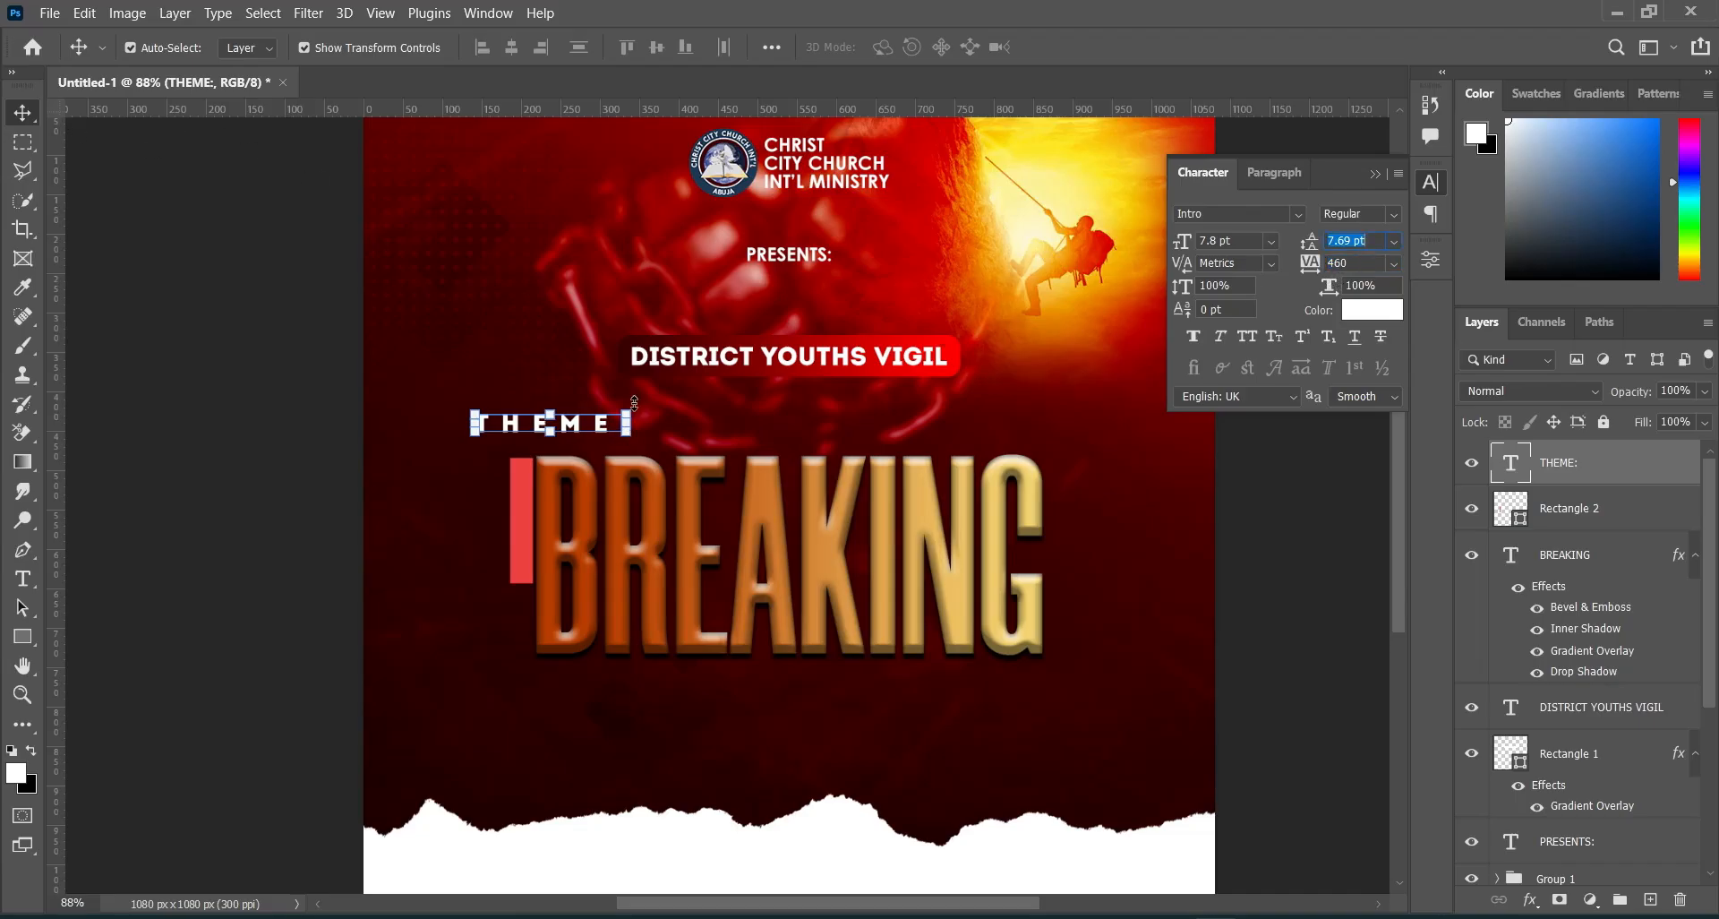
Rotate the "THEME:" text to -90°, scale it to about 54% and place it on the narrow red rectangle.
click(634, 402)
drag(671, 396, 522, 490)
drag(522, 577, 523, 553)
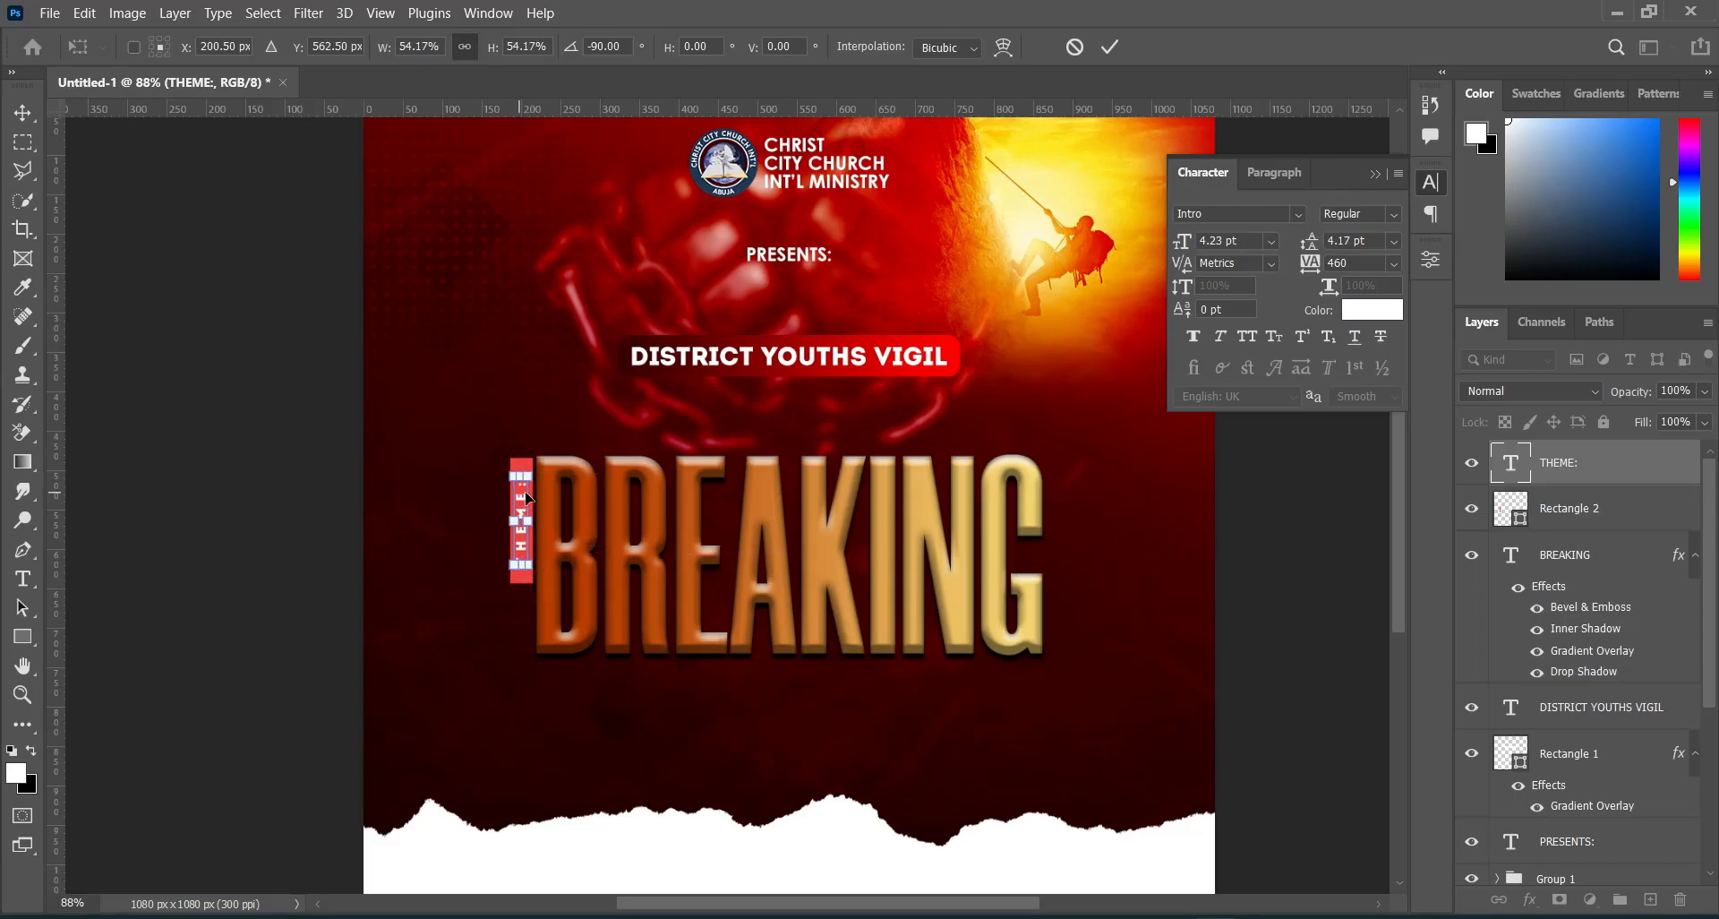
click(1110, 46)
click(1278, 510)
Enlarge the vertical "THEME:" text to about 5.07 pt so it fills more of the red rectangle.
click(525, 522)
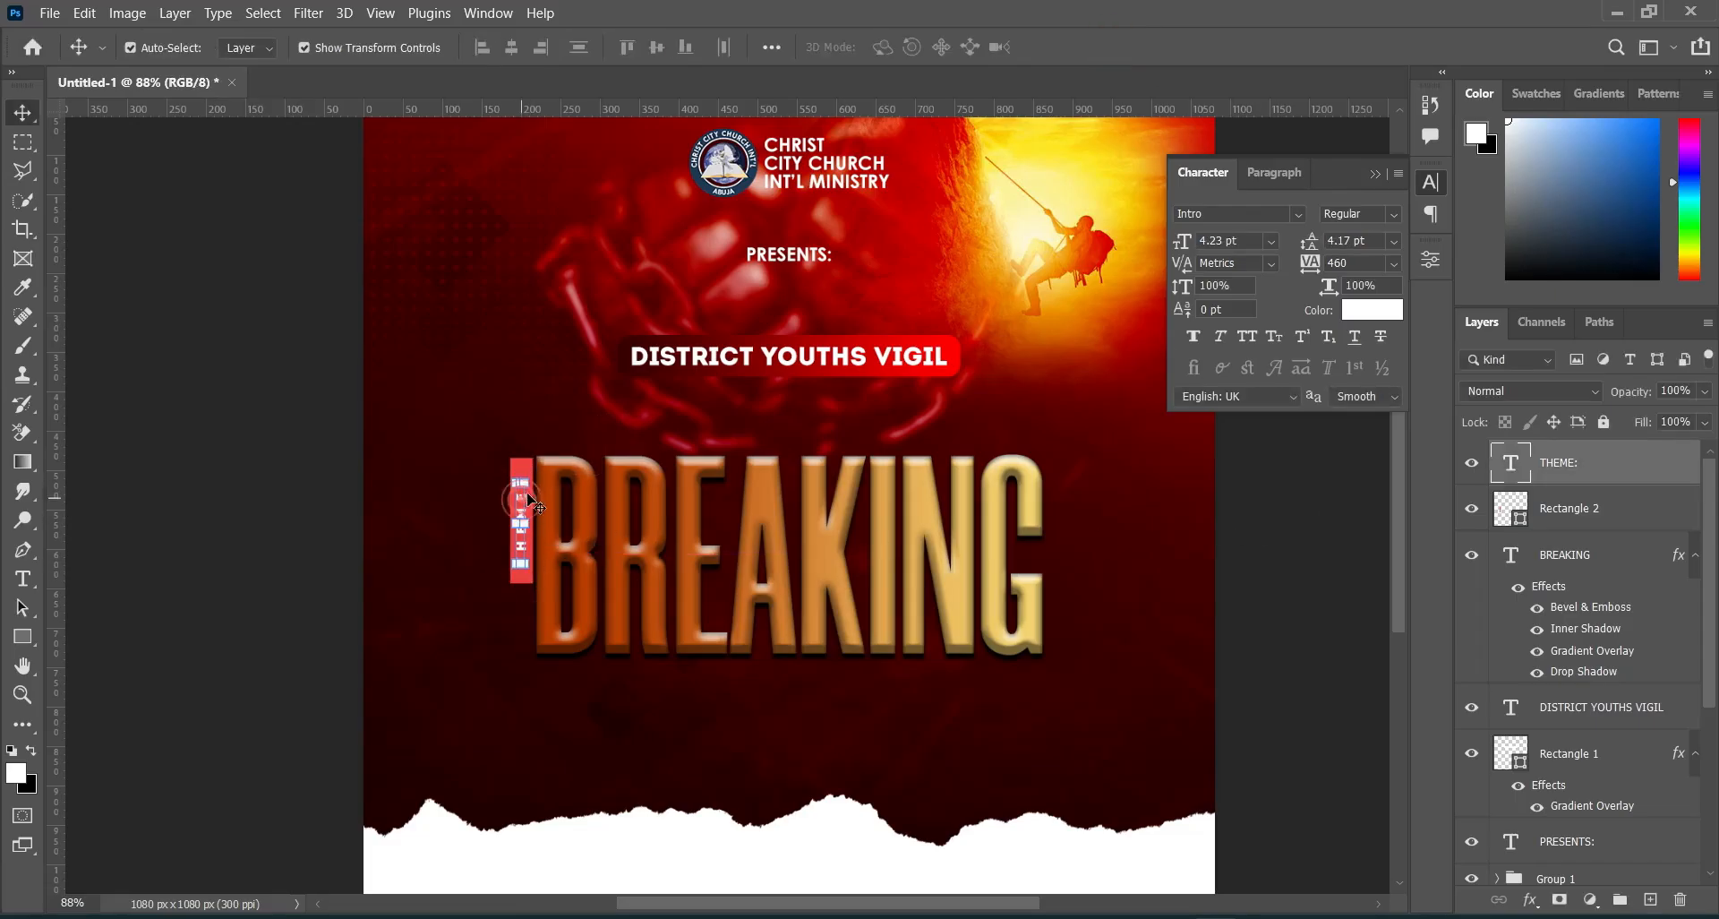
key(ctrl+t)
drag(524, 474, 525, 460)
click(1112, 47)
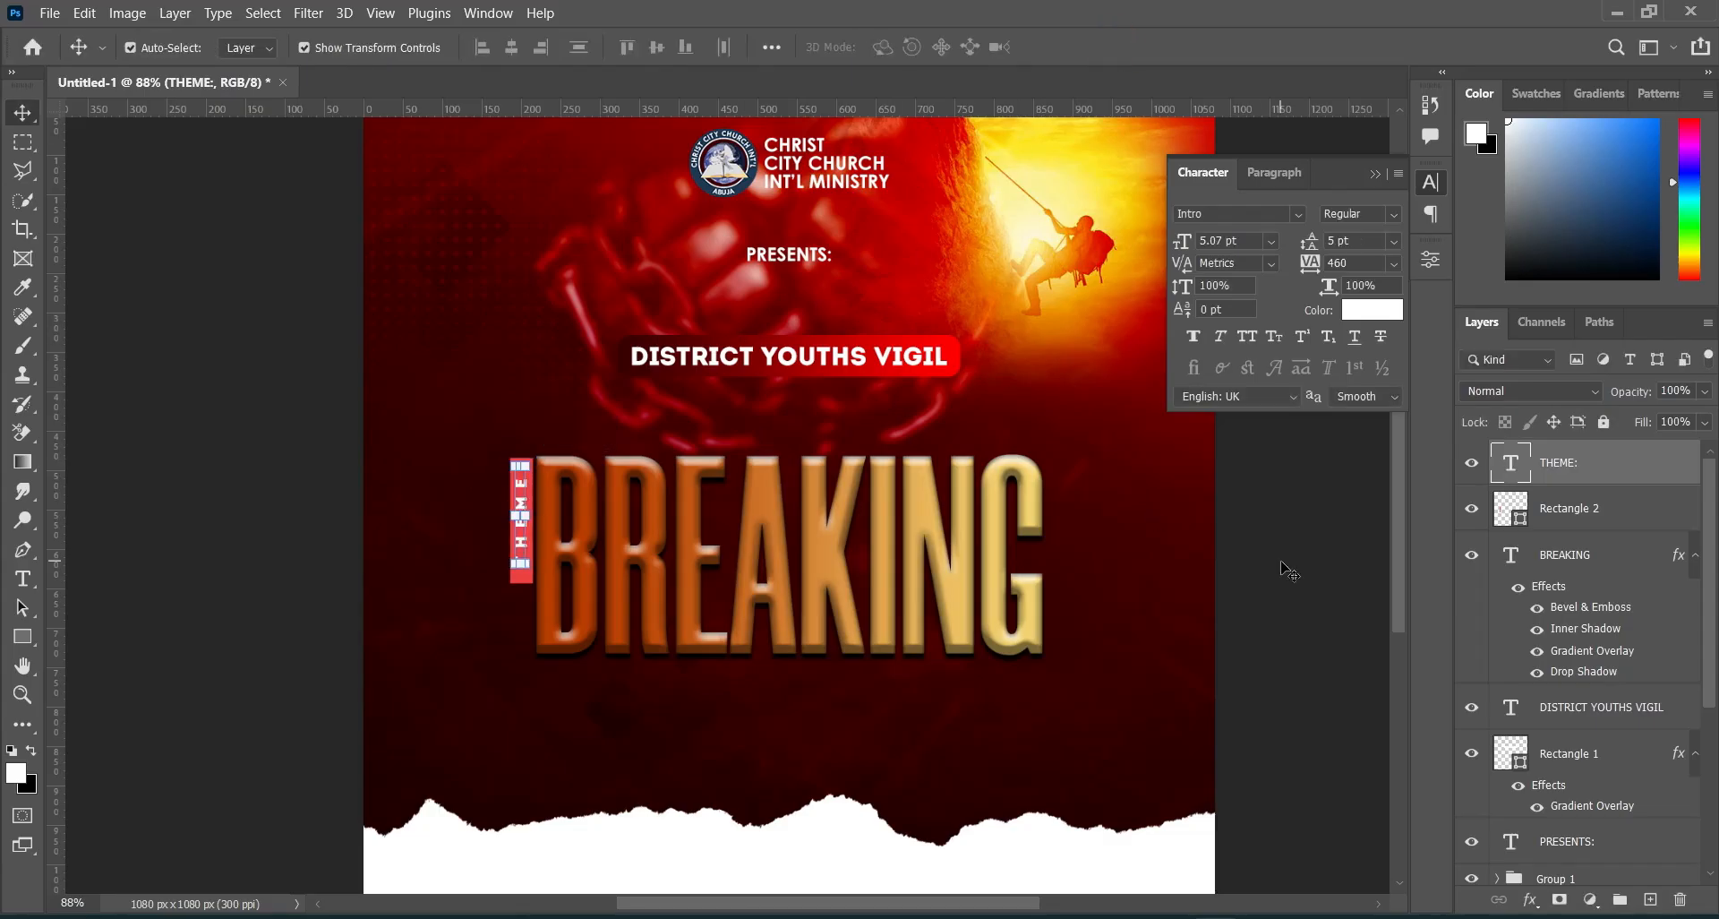
click(1279, 562)
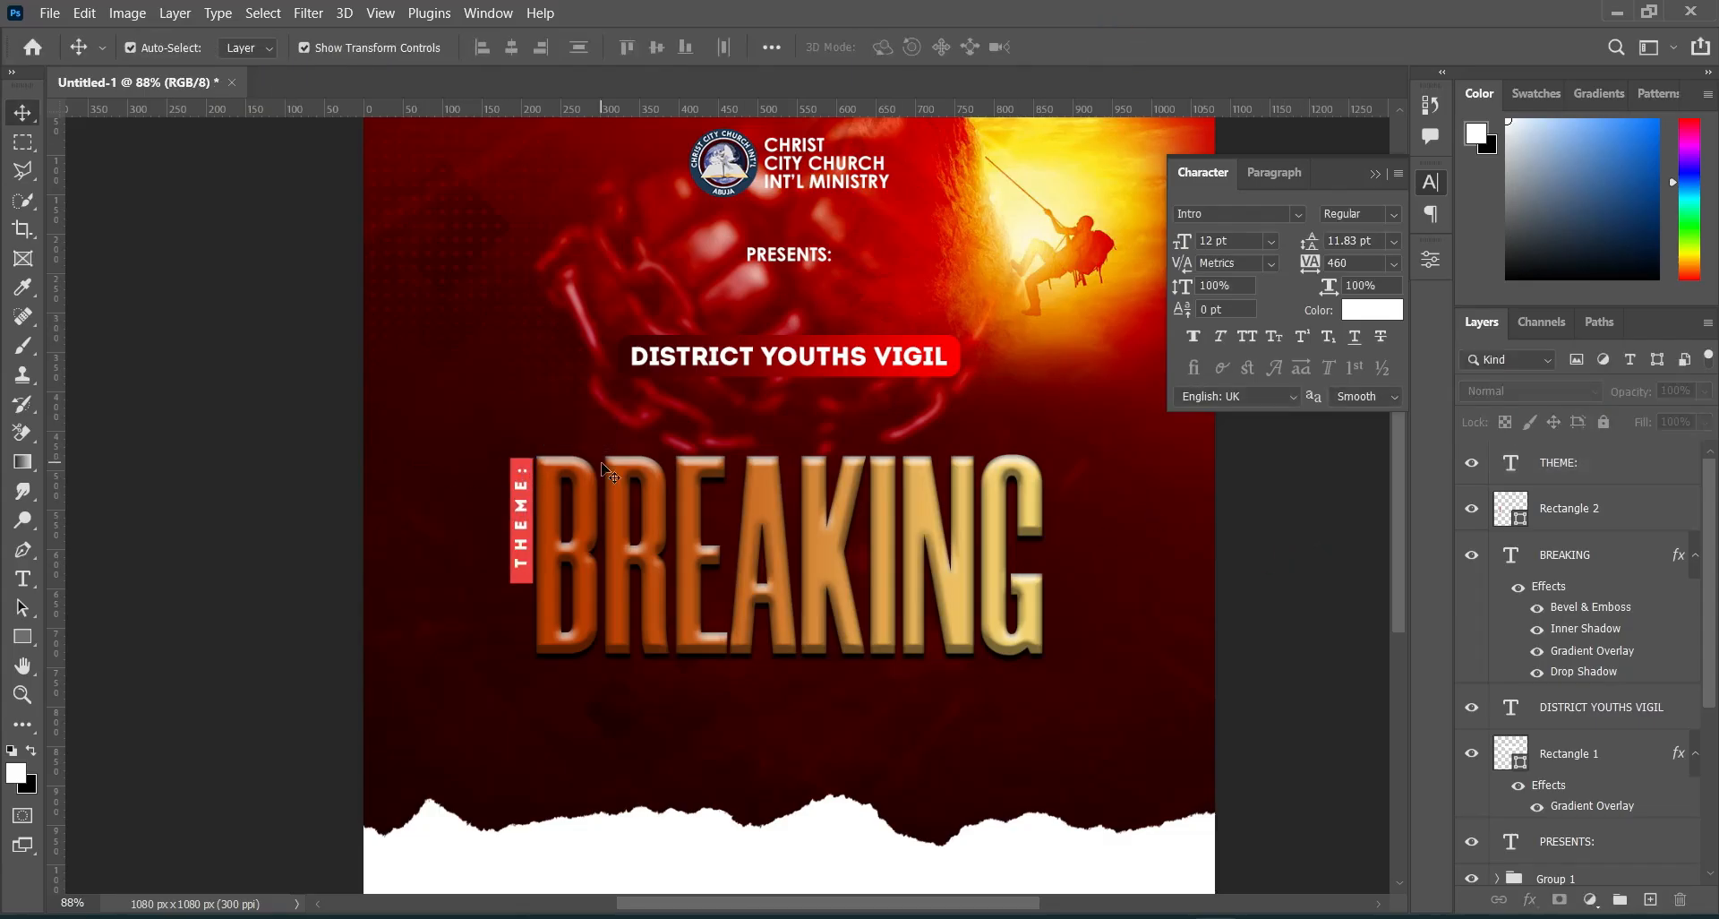
Copy the word "Limits" from the Text Document.txt notes in Notepad and return to Photoshop.
scroll(611, 470, down, 2)
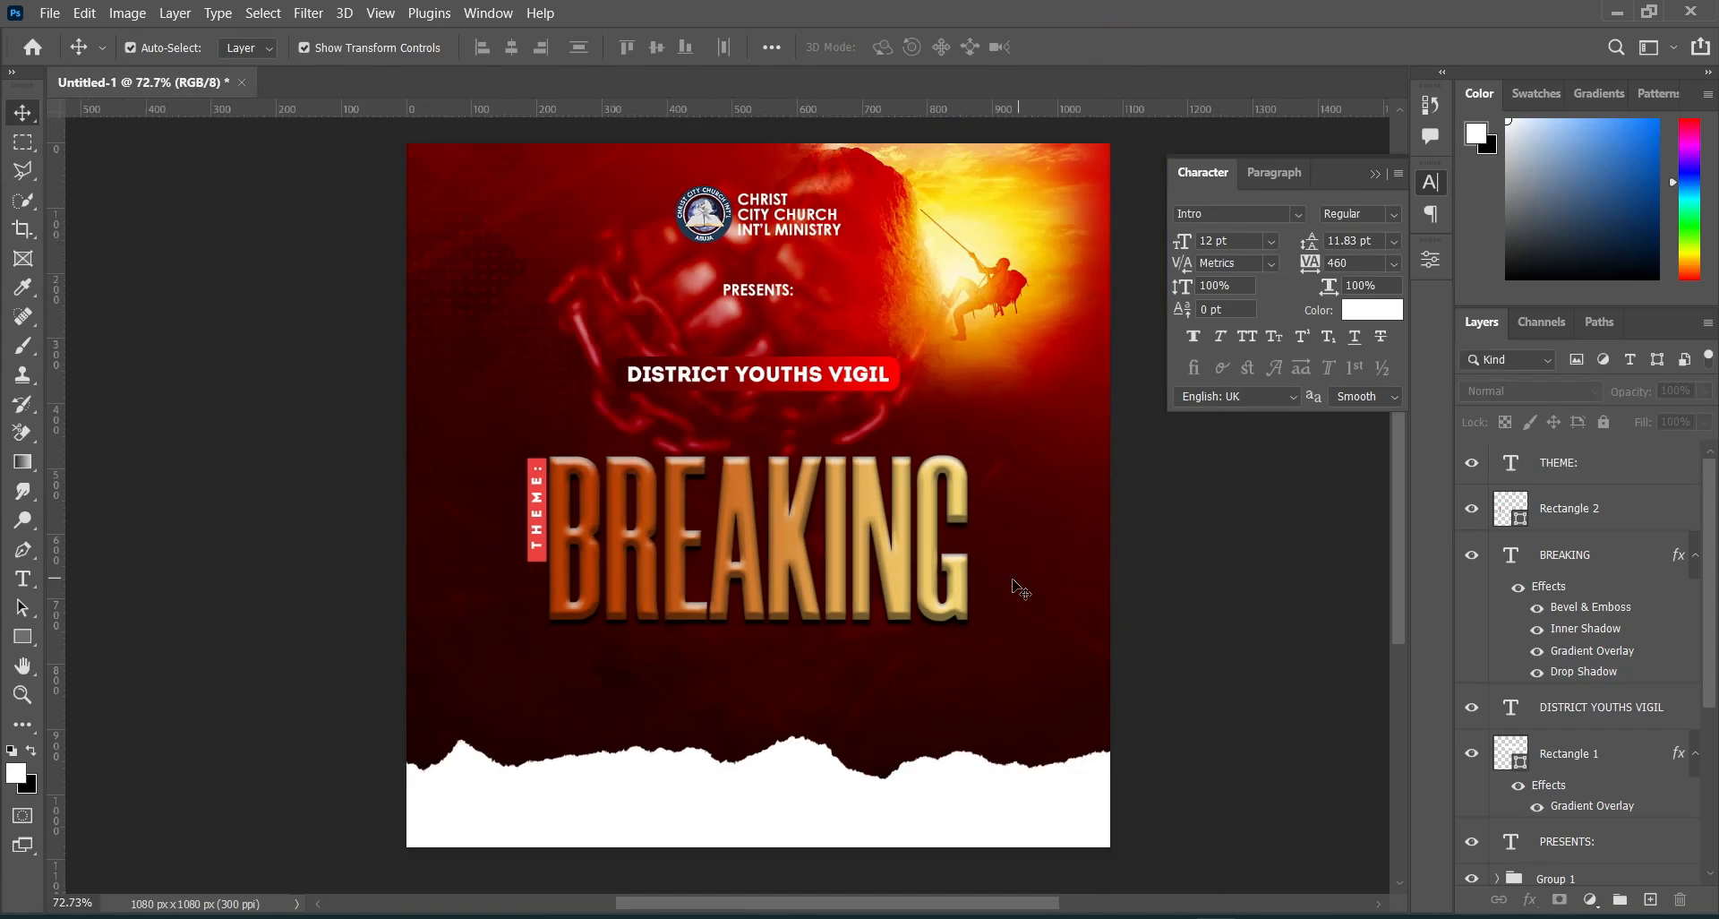
key(alt+Tab)
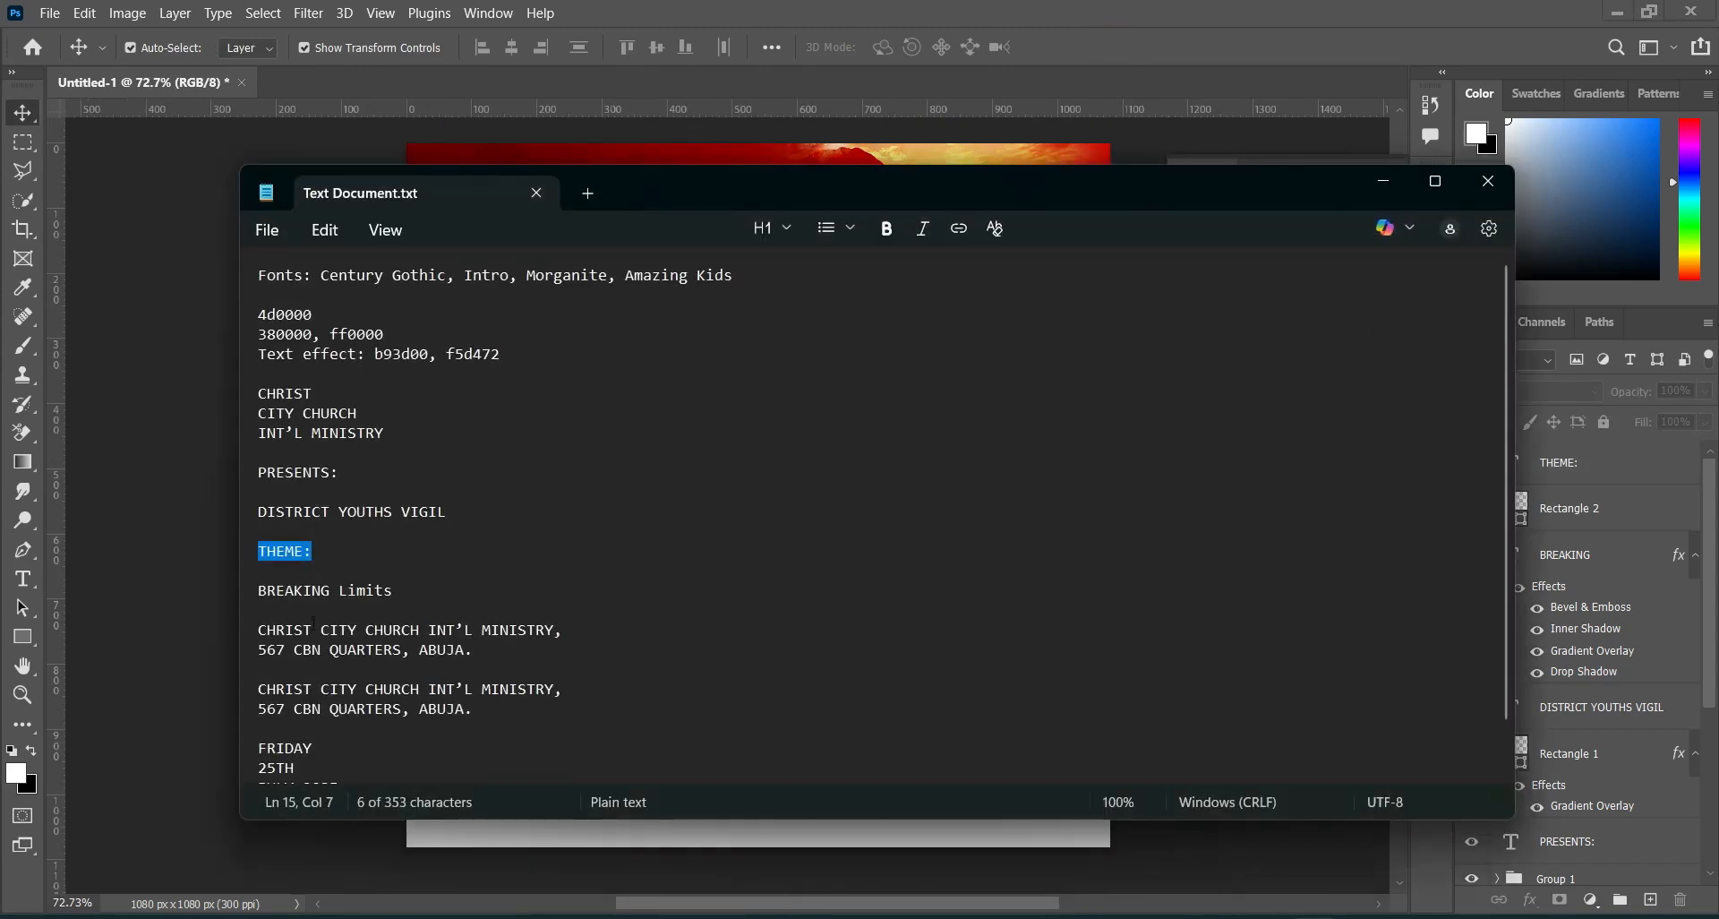
double_click(340, 591)
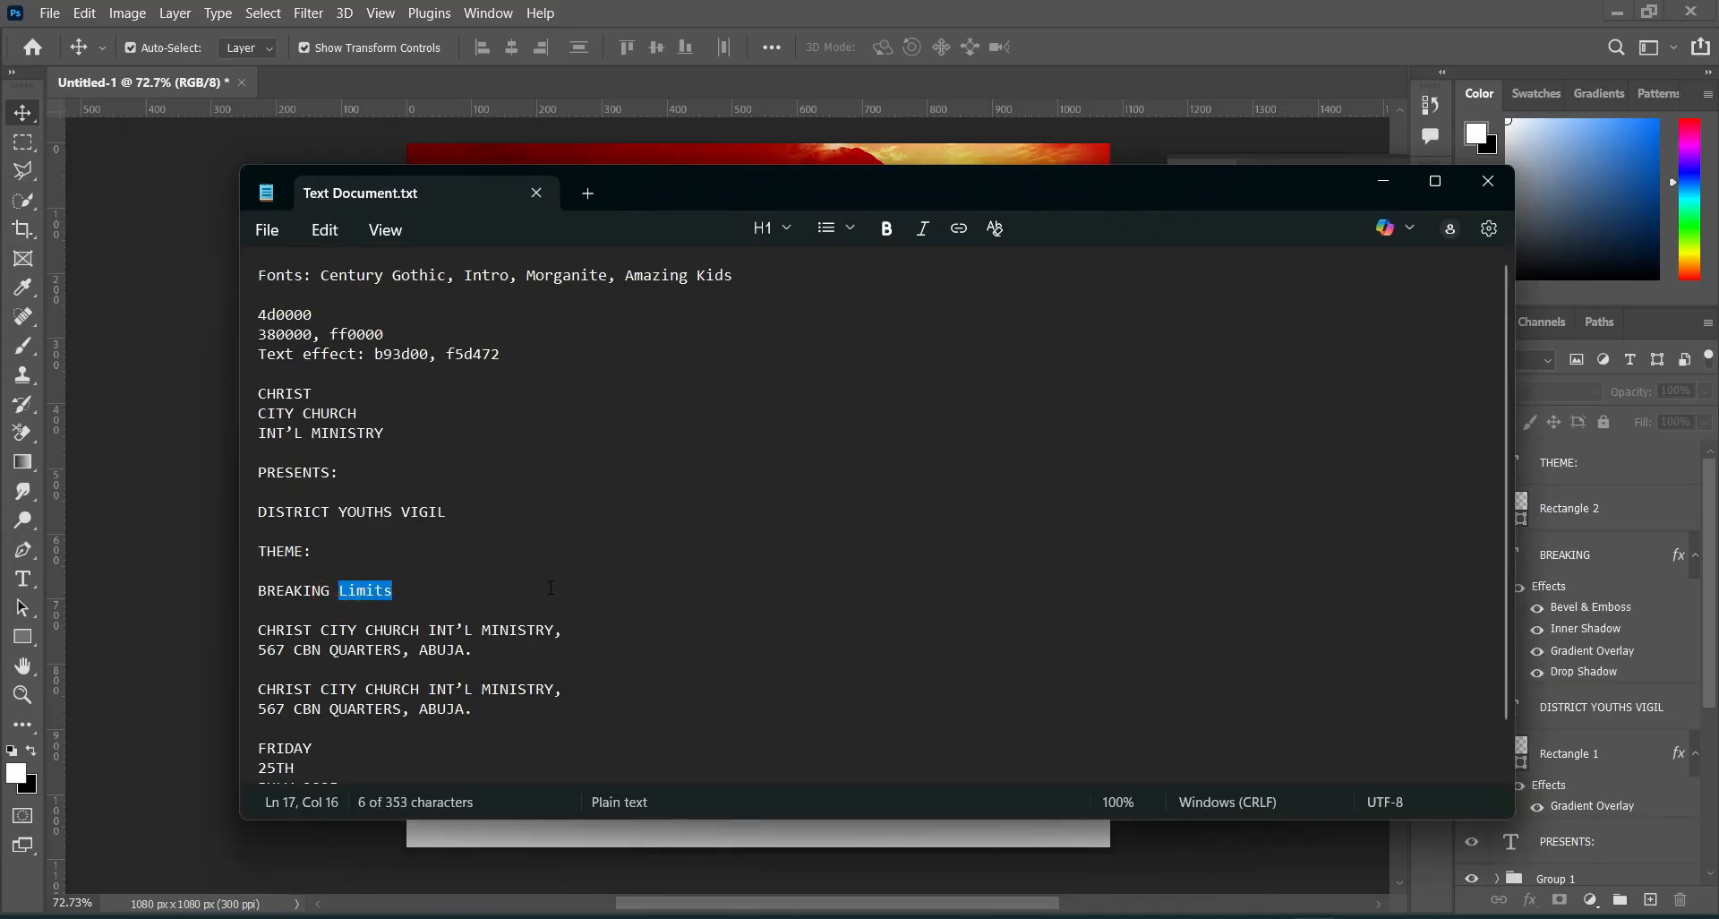
click(1383, 180)
Add the copied word "Limits" as a separate 12 pt white text line and place it just below "BREAKING".
key(t)
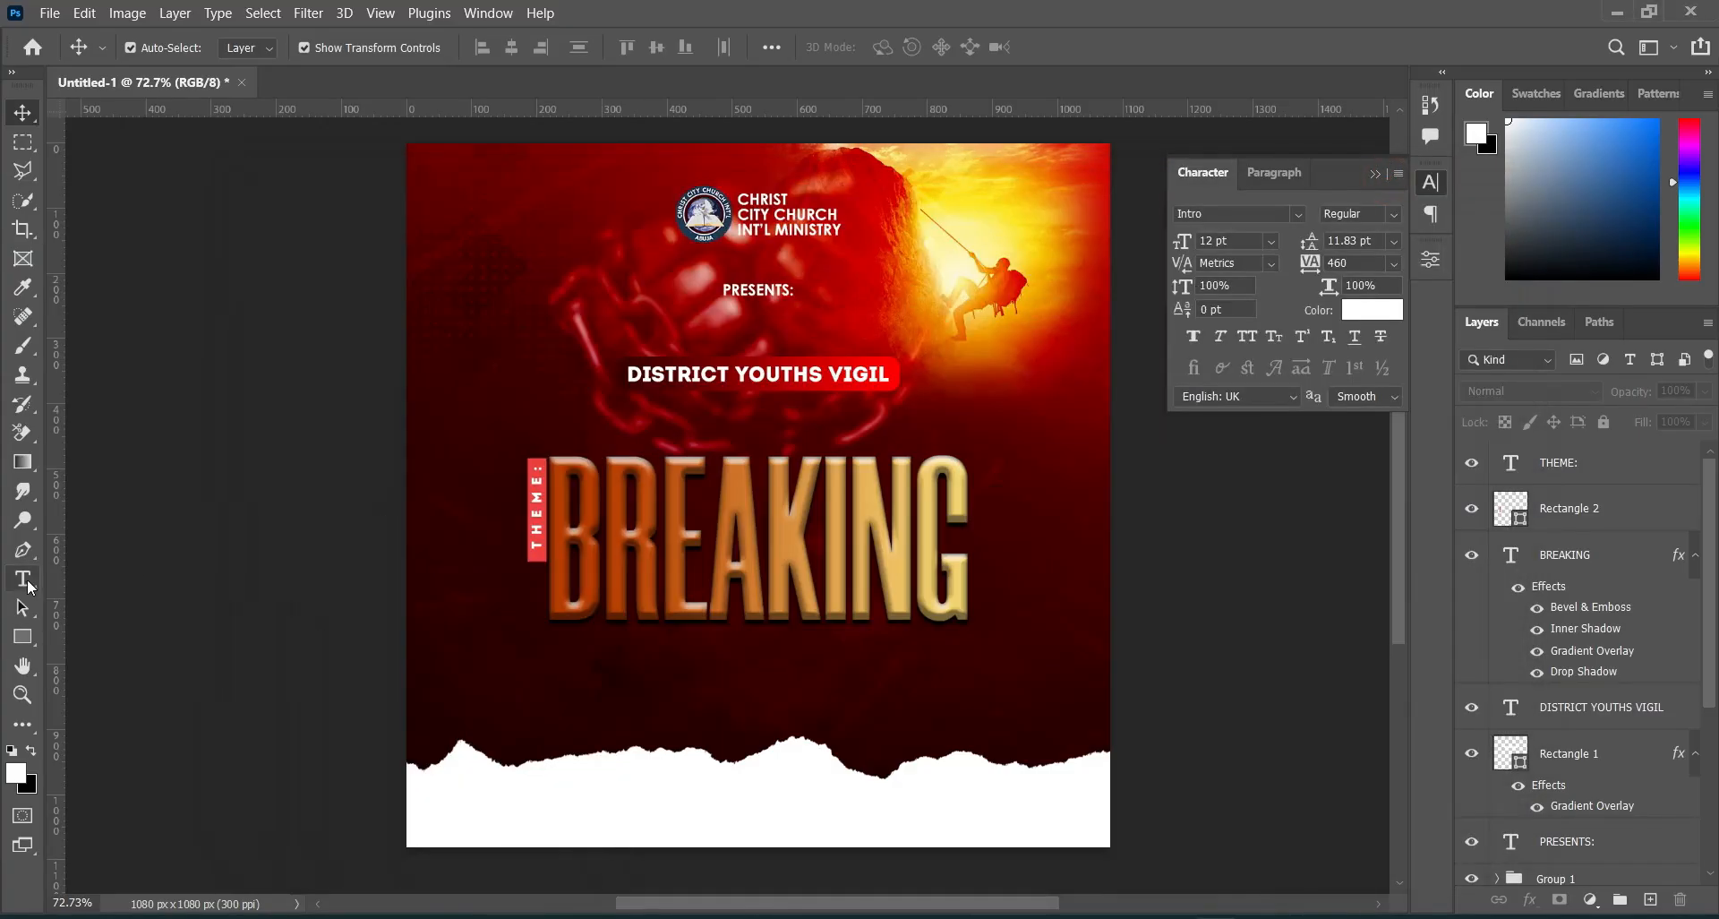
click(669, 658)
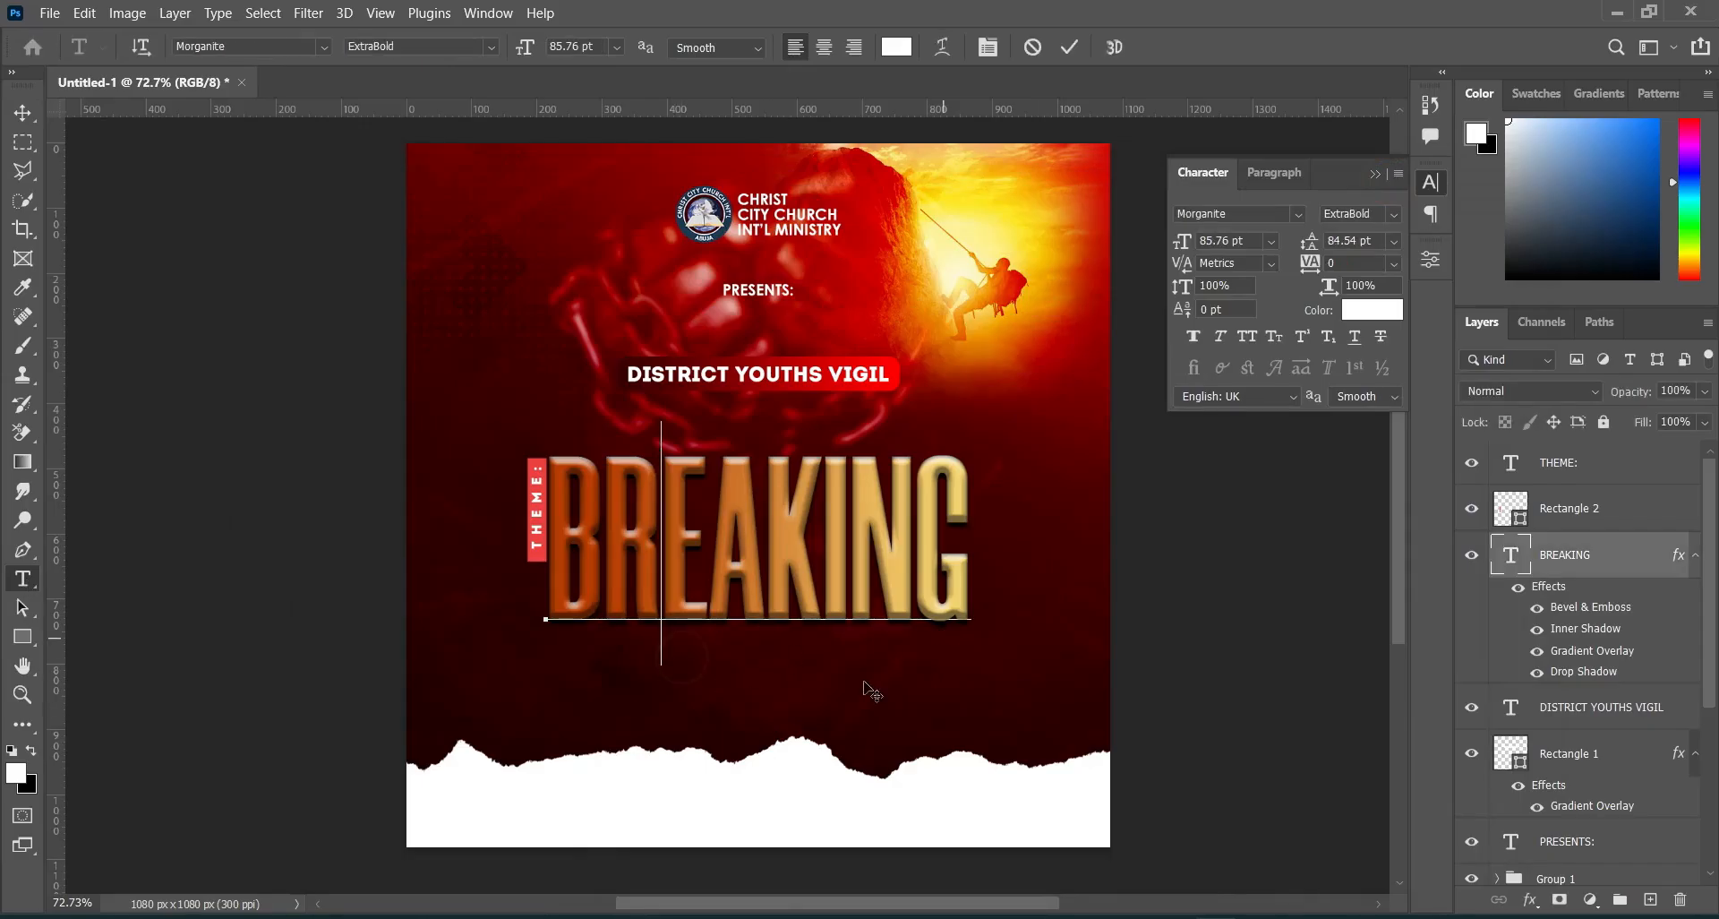
click(1069, 47)
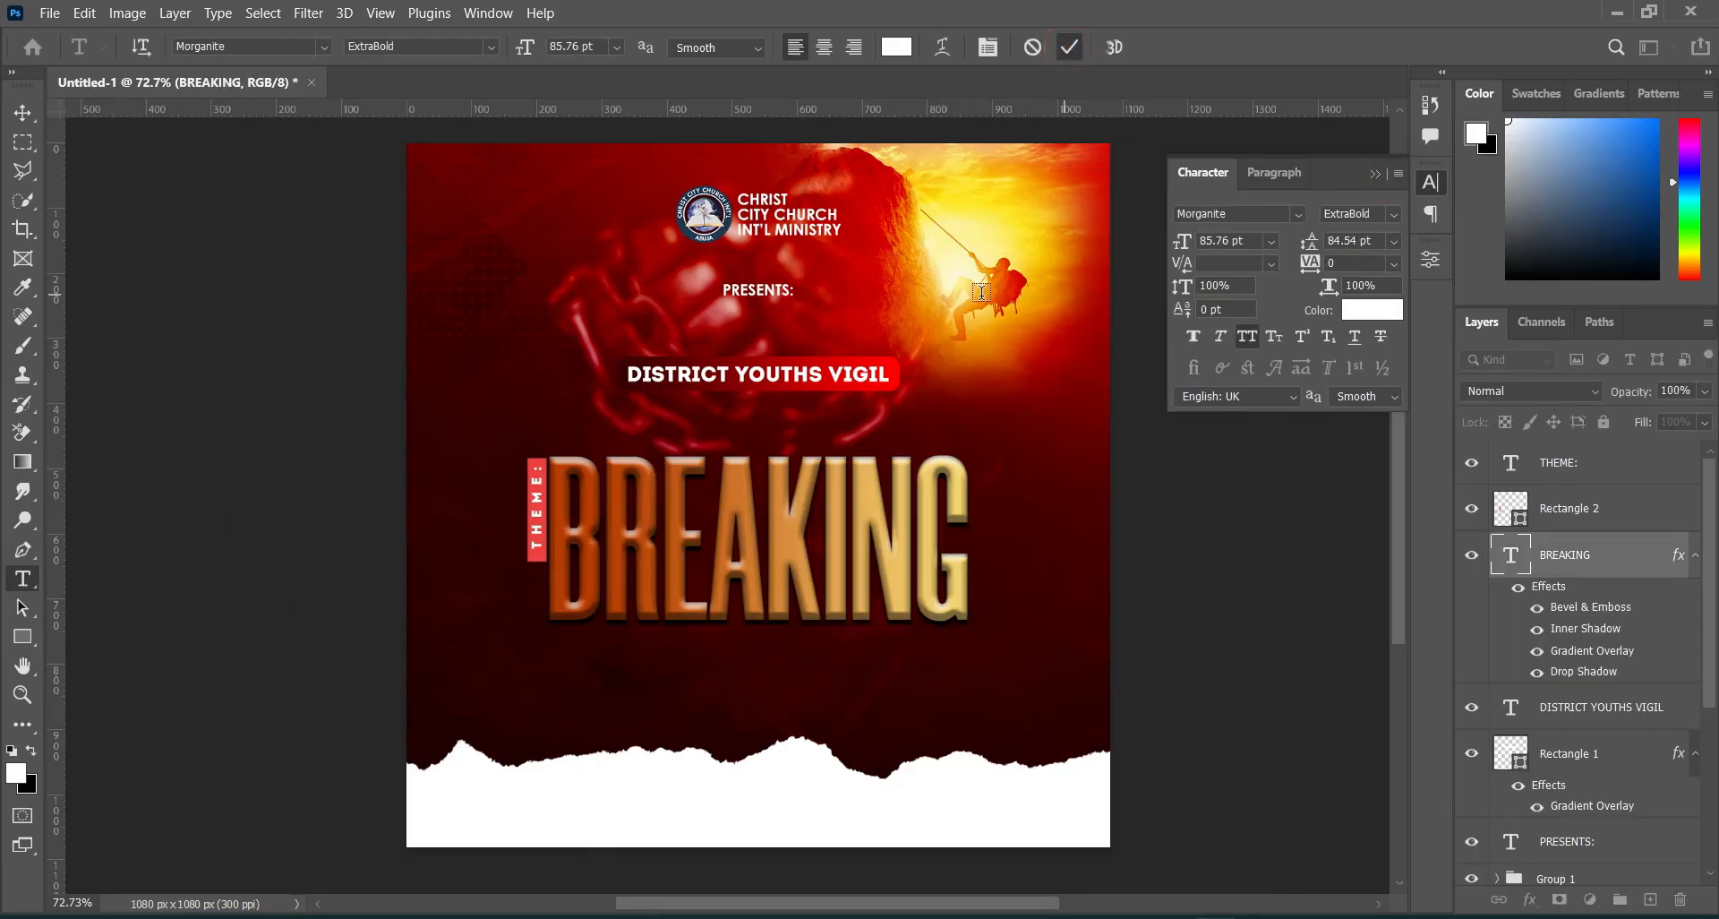
click(983, 293)
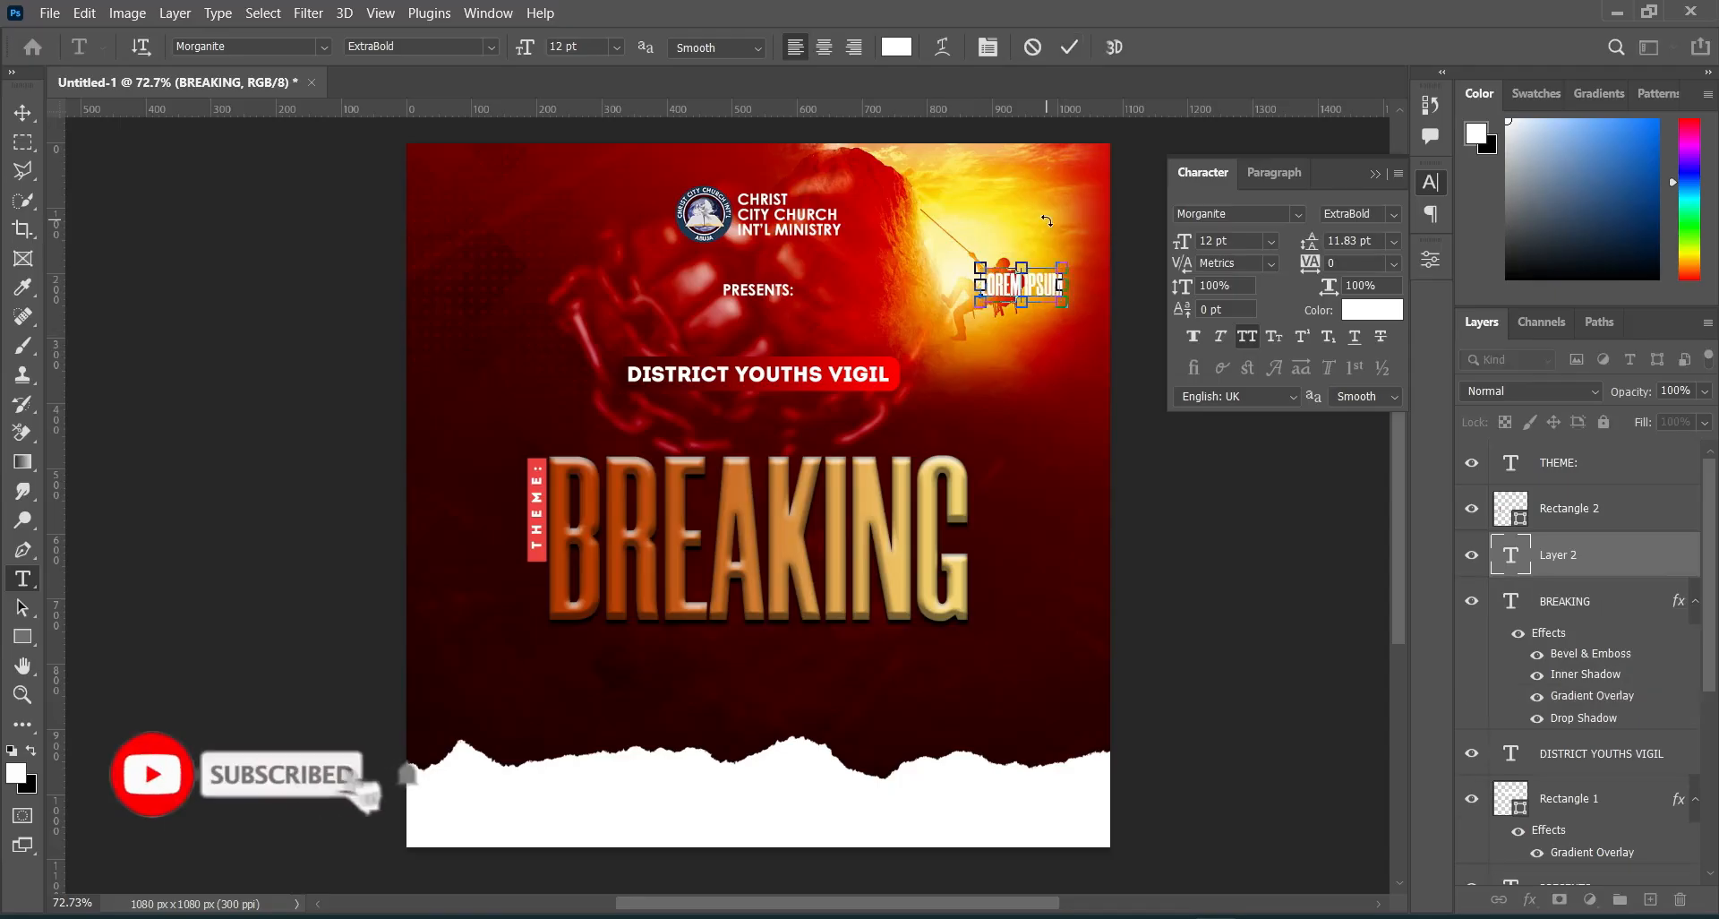
text(LIMITS)
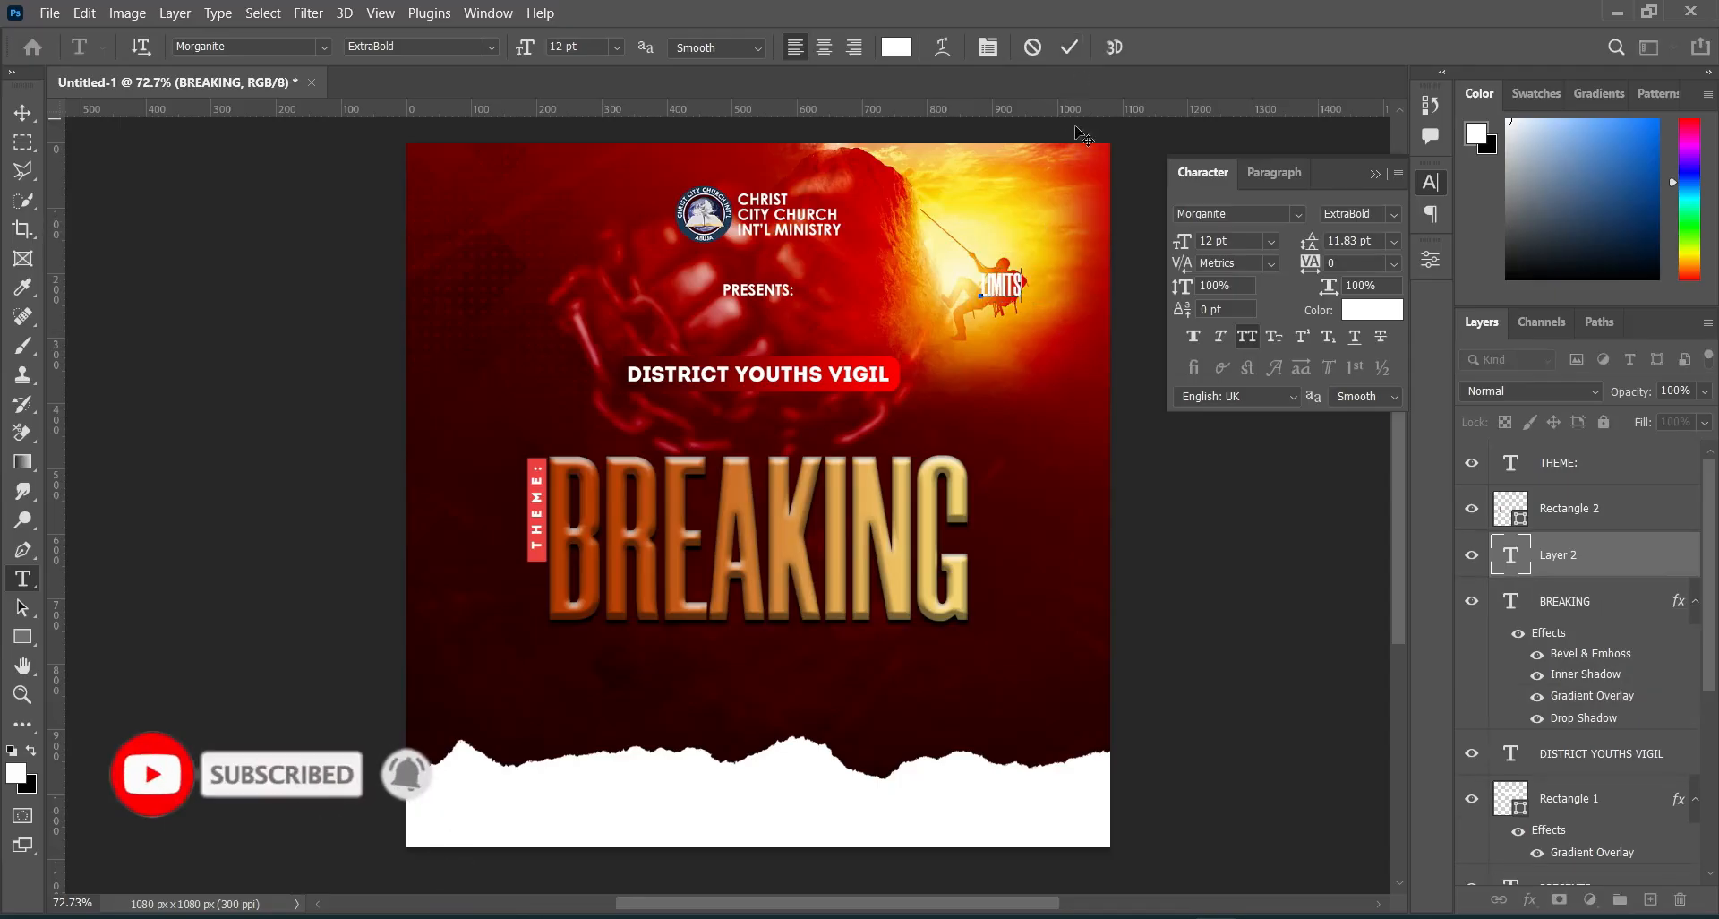
click(1069, 46)
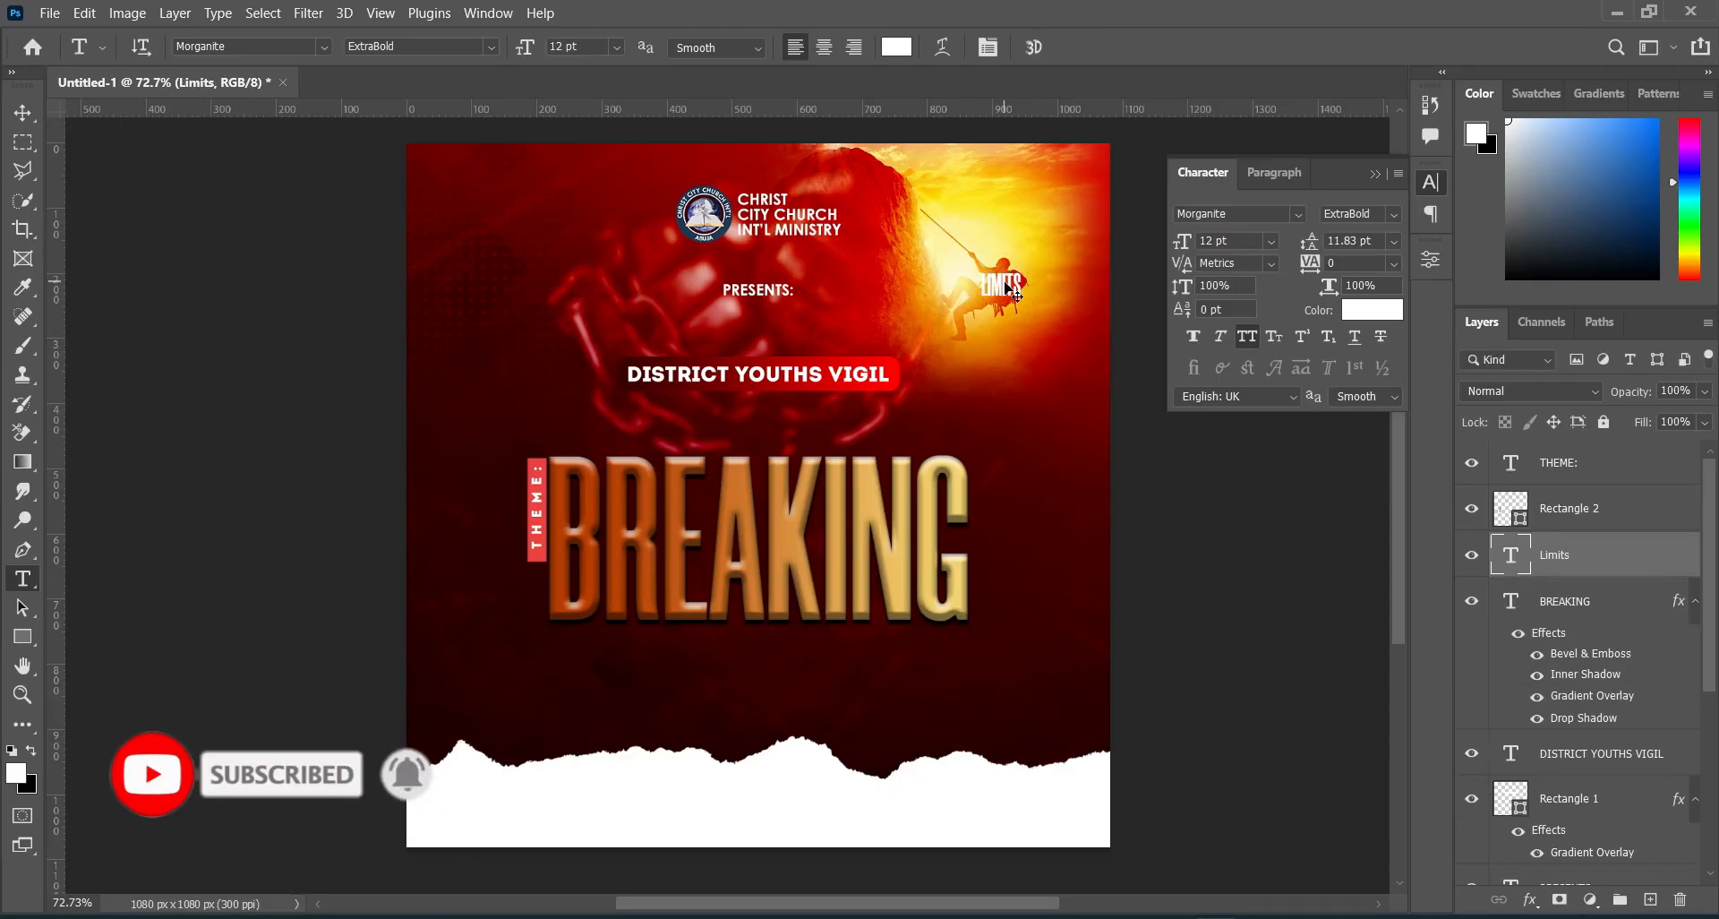
drag(1001, 333, 695, 698)
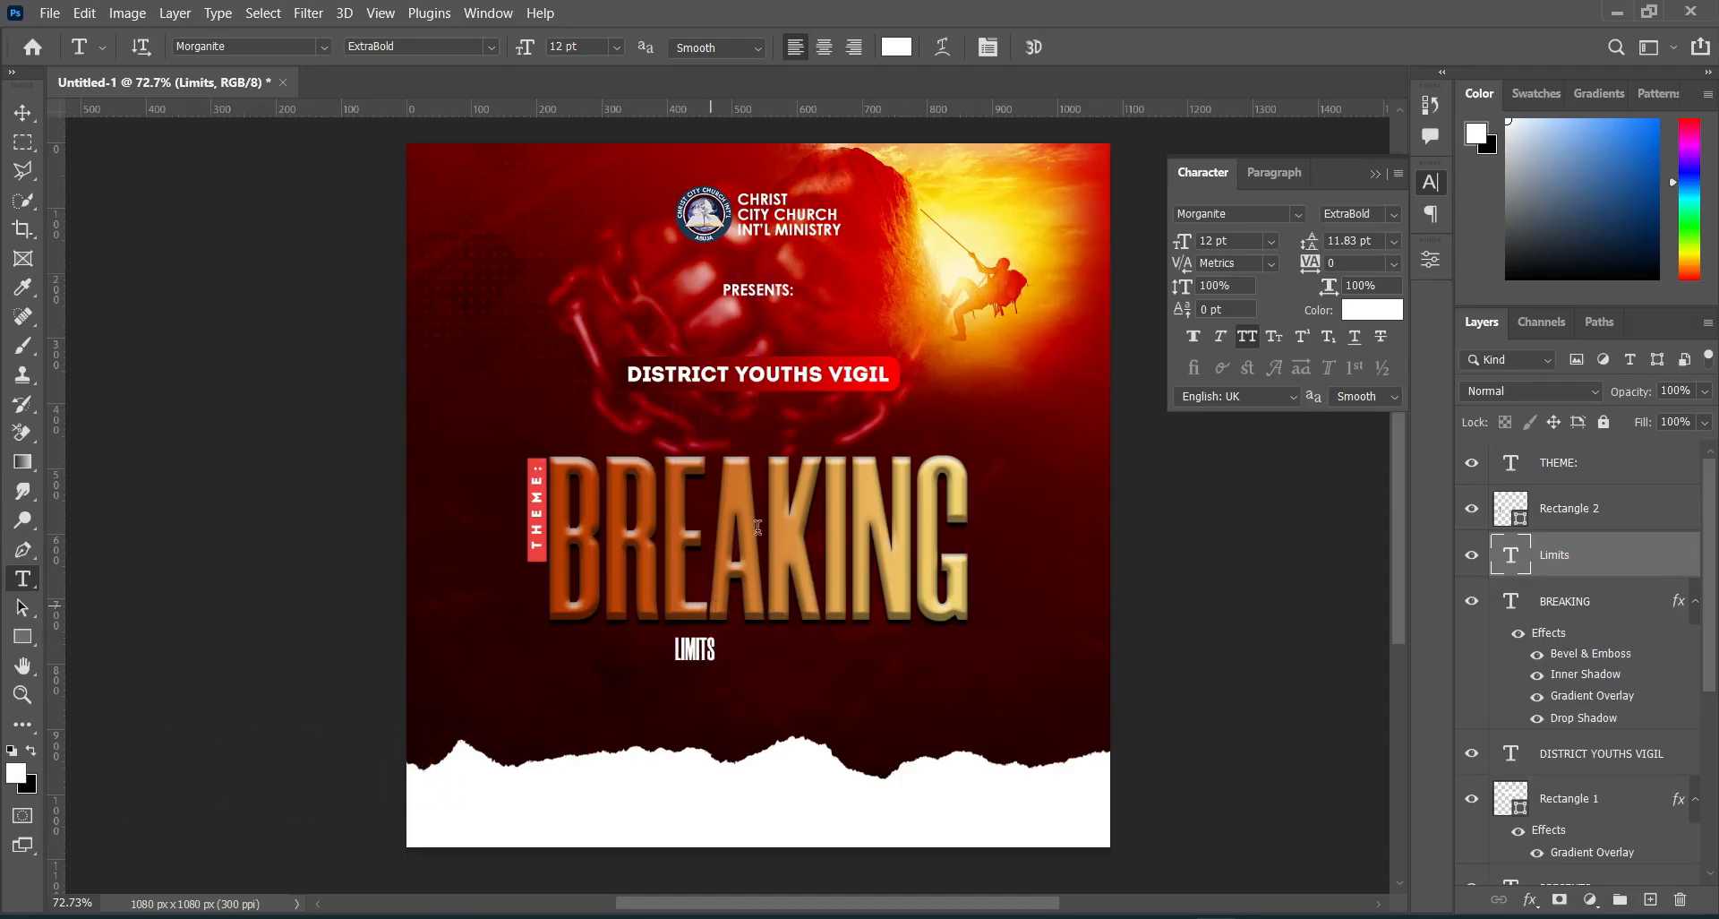
Turn off All Caps for the "Limits" text and set its font to Amazing Kids Regular.
click(1246, 340)
click(309, 49)
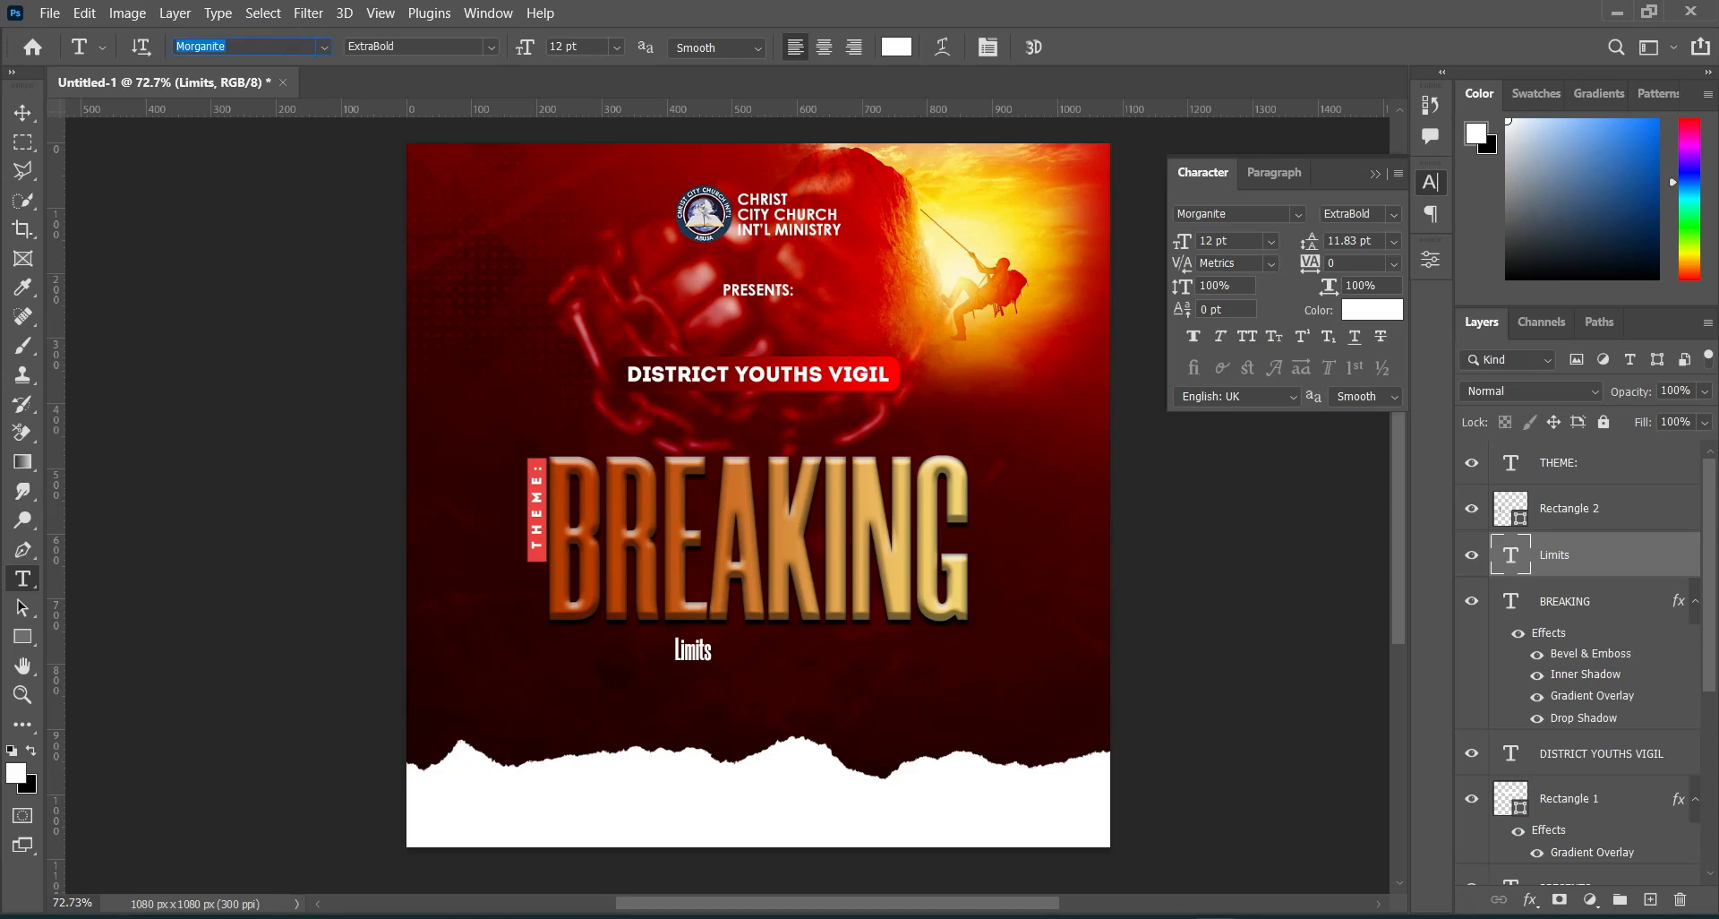
text(ama)
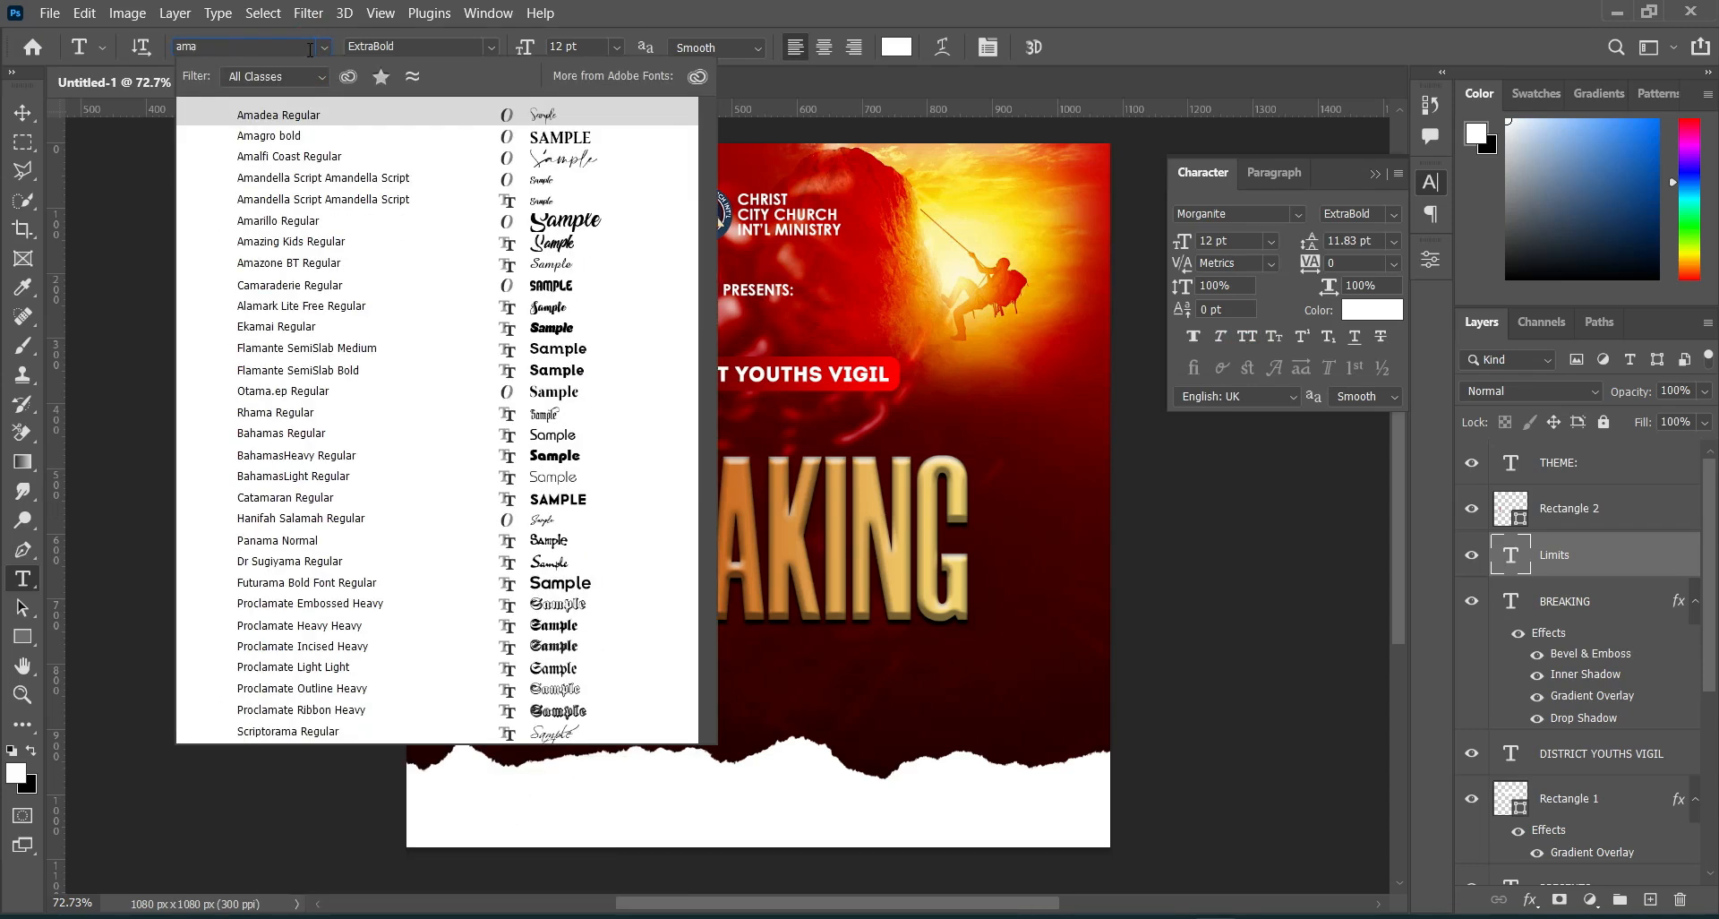
text(zinf)
key(BackSpace)
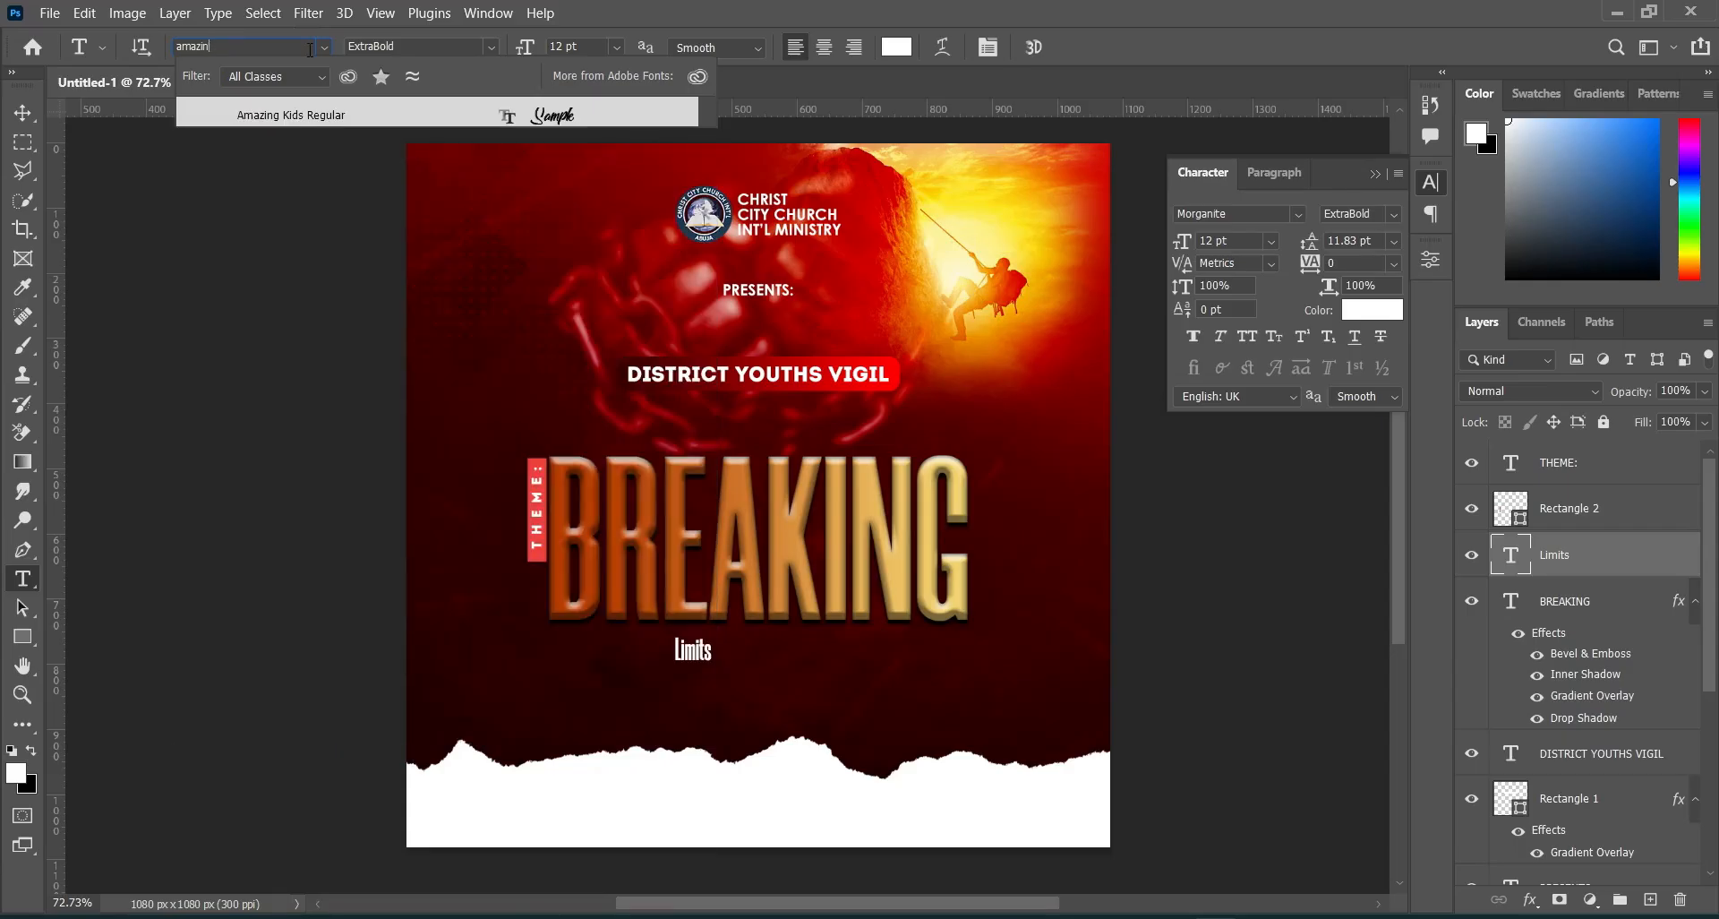
text(g Kids)
click(280, 111)
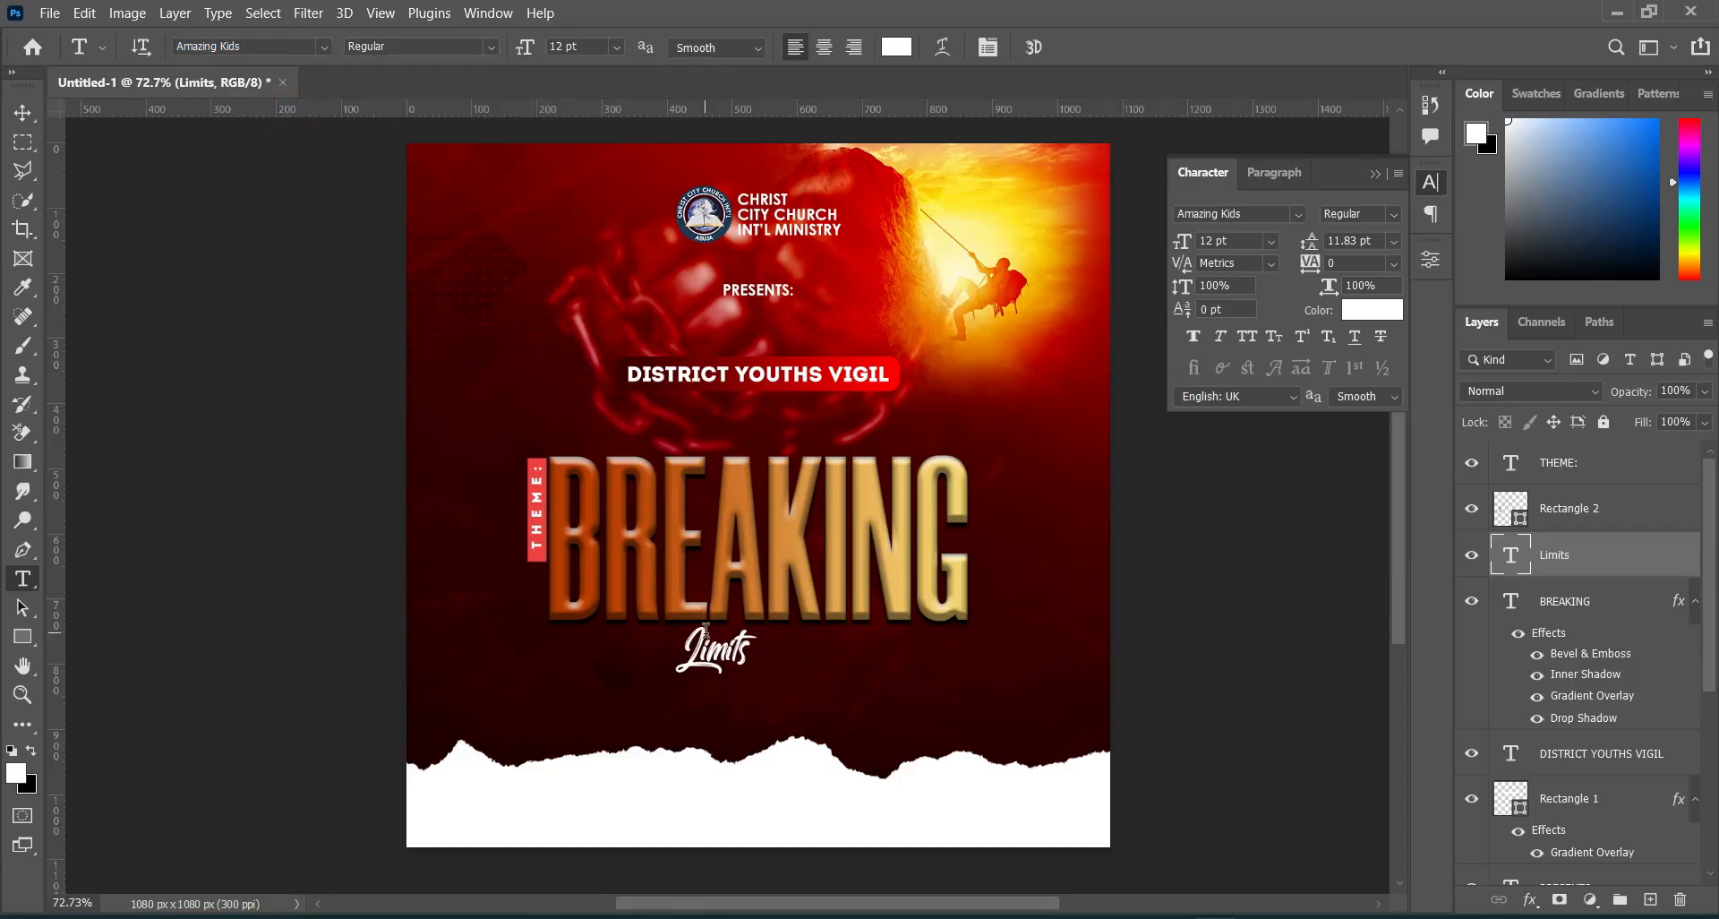
Enlarge the "Limits" text to about 38.26 pt and position it centrally, overlapping the lower edge of "BREAKING".
click(22, 117)
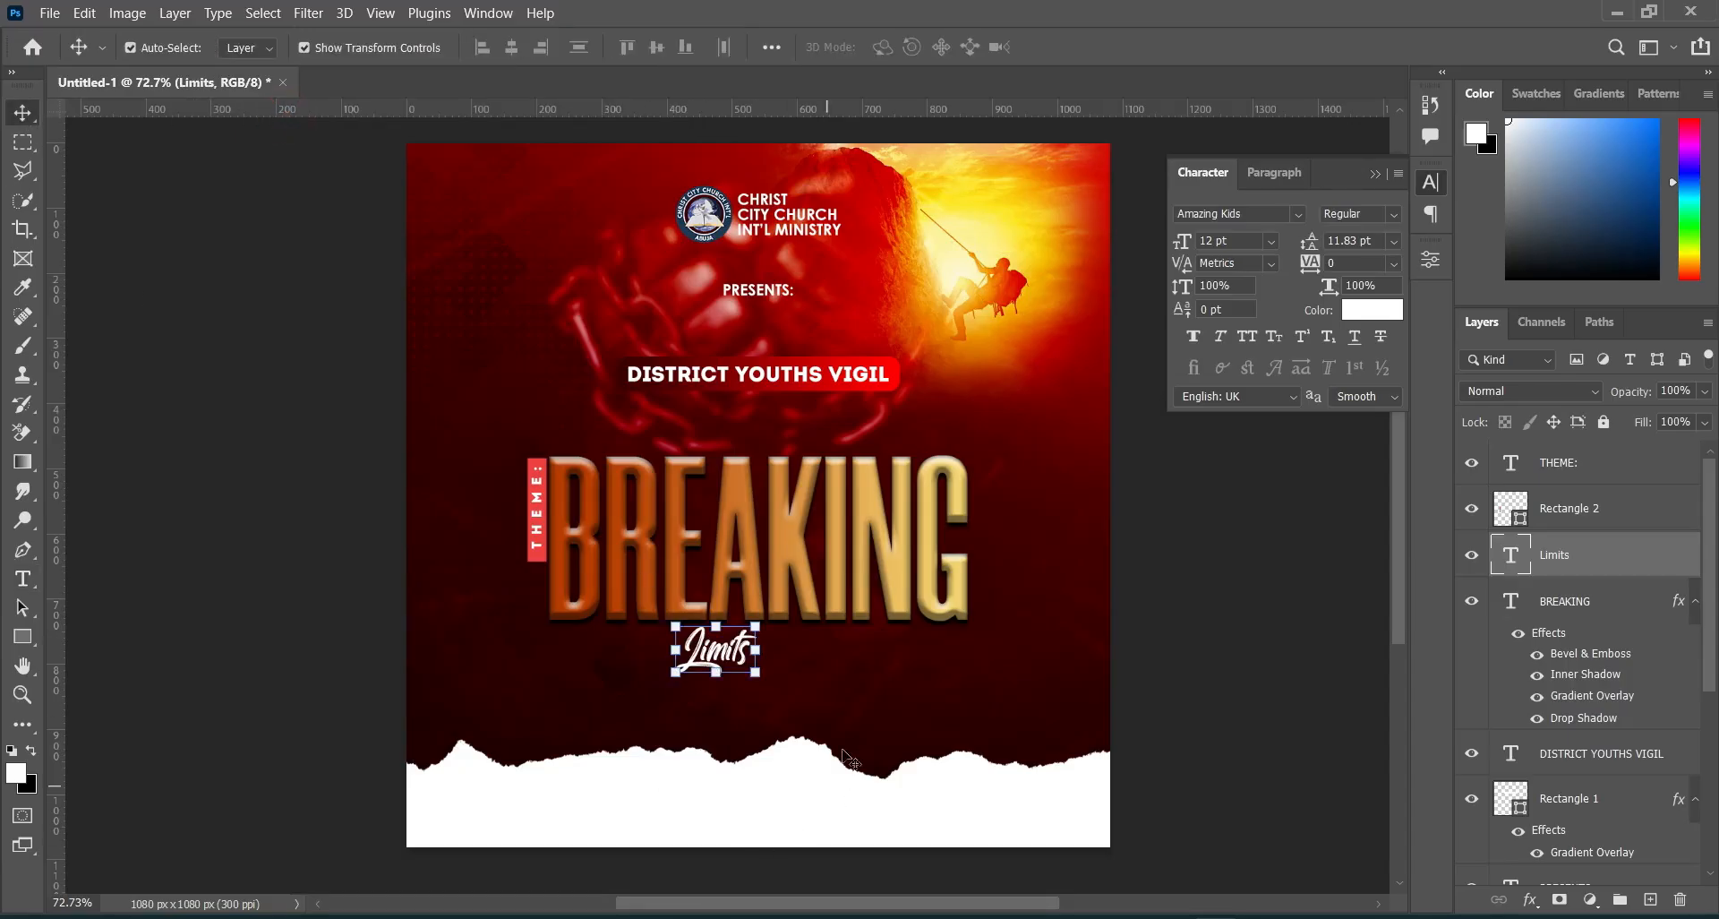
drag(767, 655, 934, 656)
drag(820, 659, 767, 664)
key(Down)
key(Down)
key(Down)
key(Return)
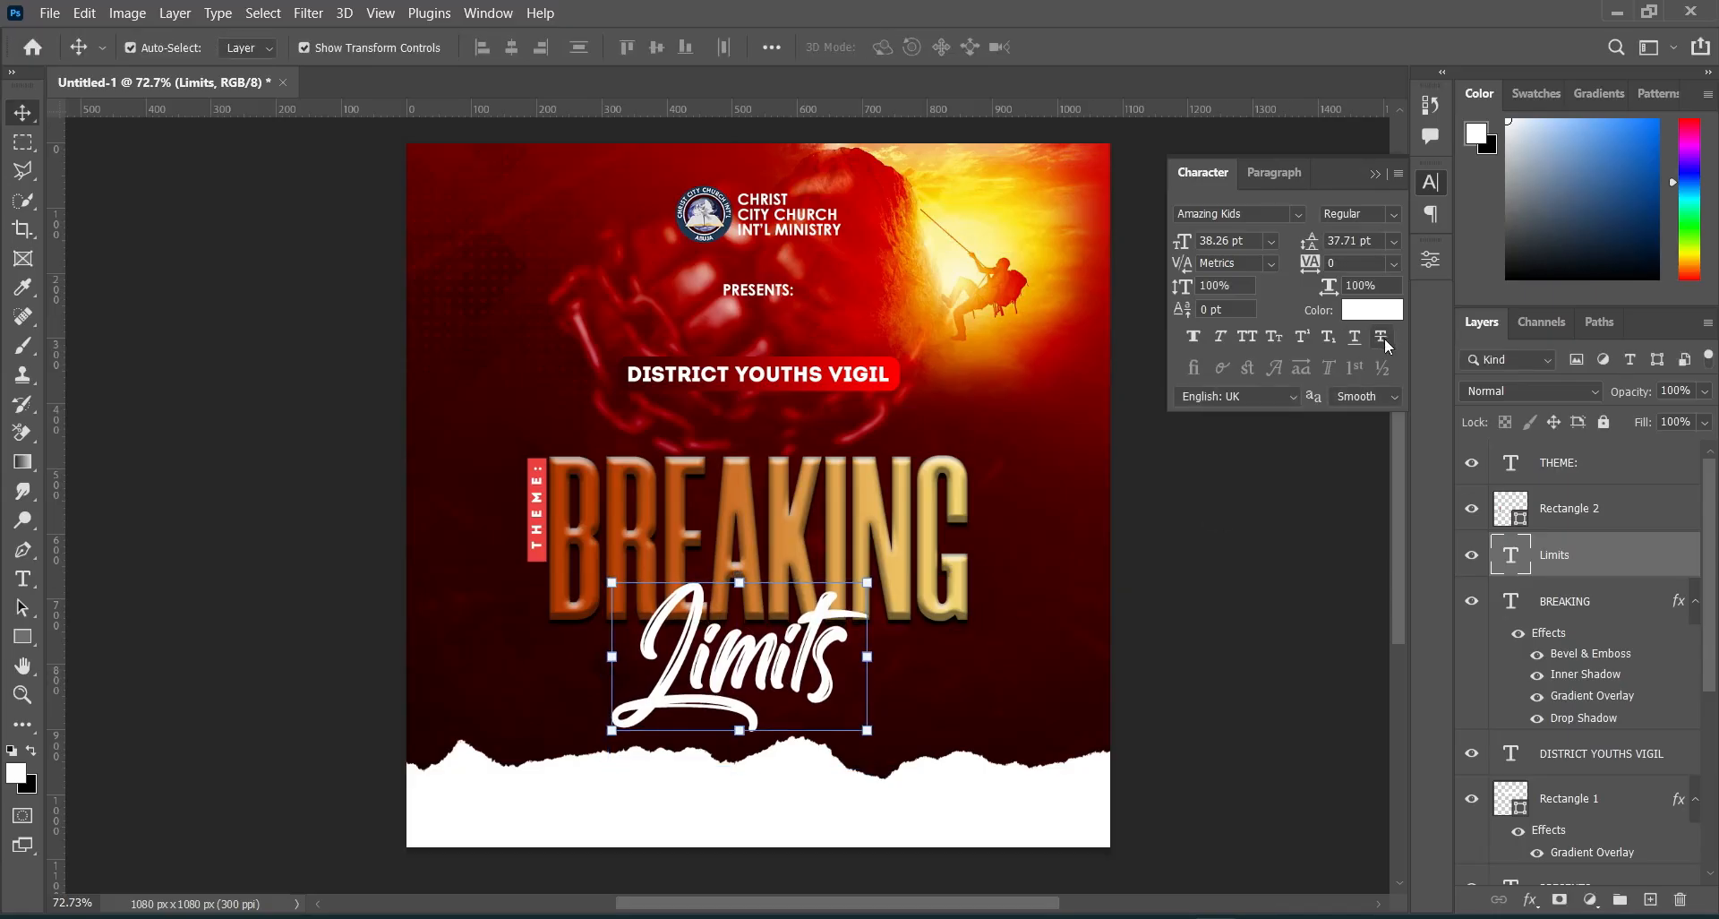
Collapse the BREAKING layer's effects list and move the Limits layer to the top of the layer stack.
click(1695, 602)
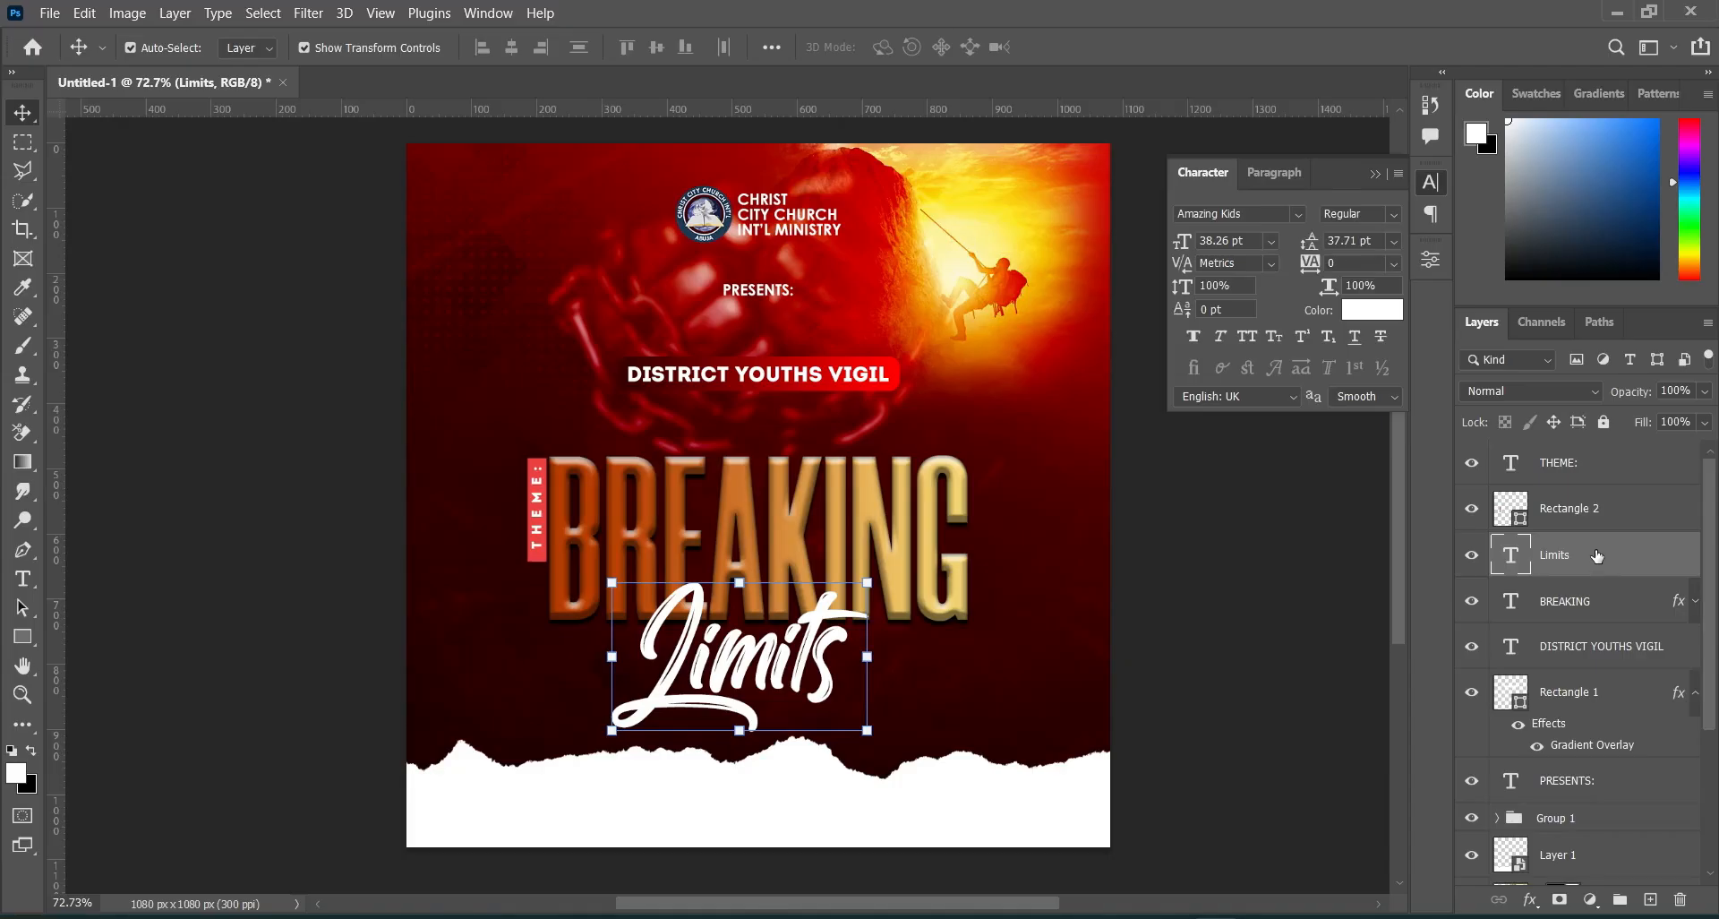
drag(1591, 555, 1585, 443)
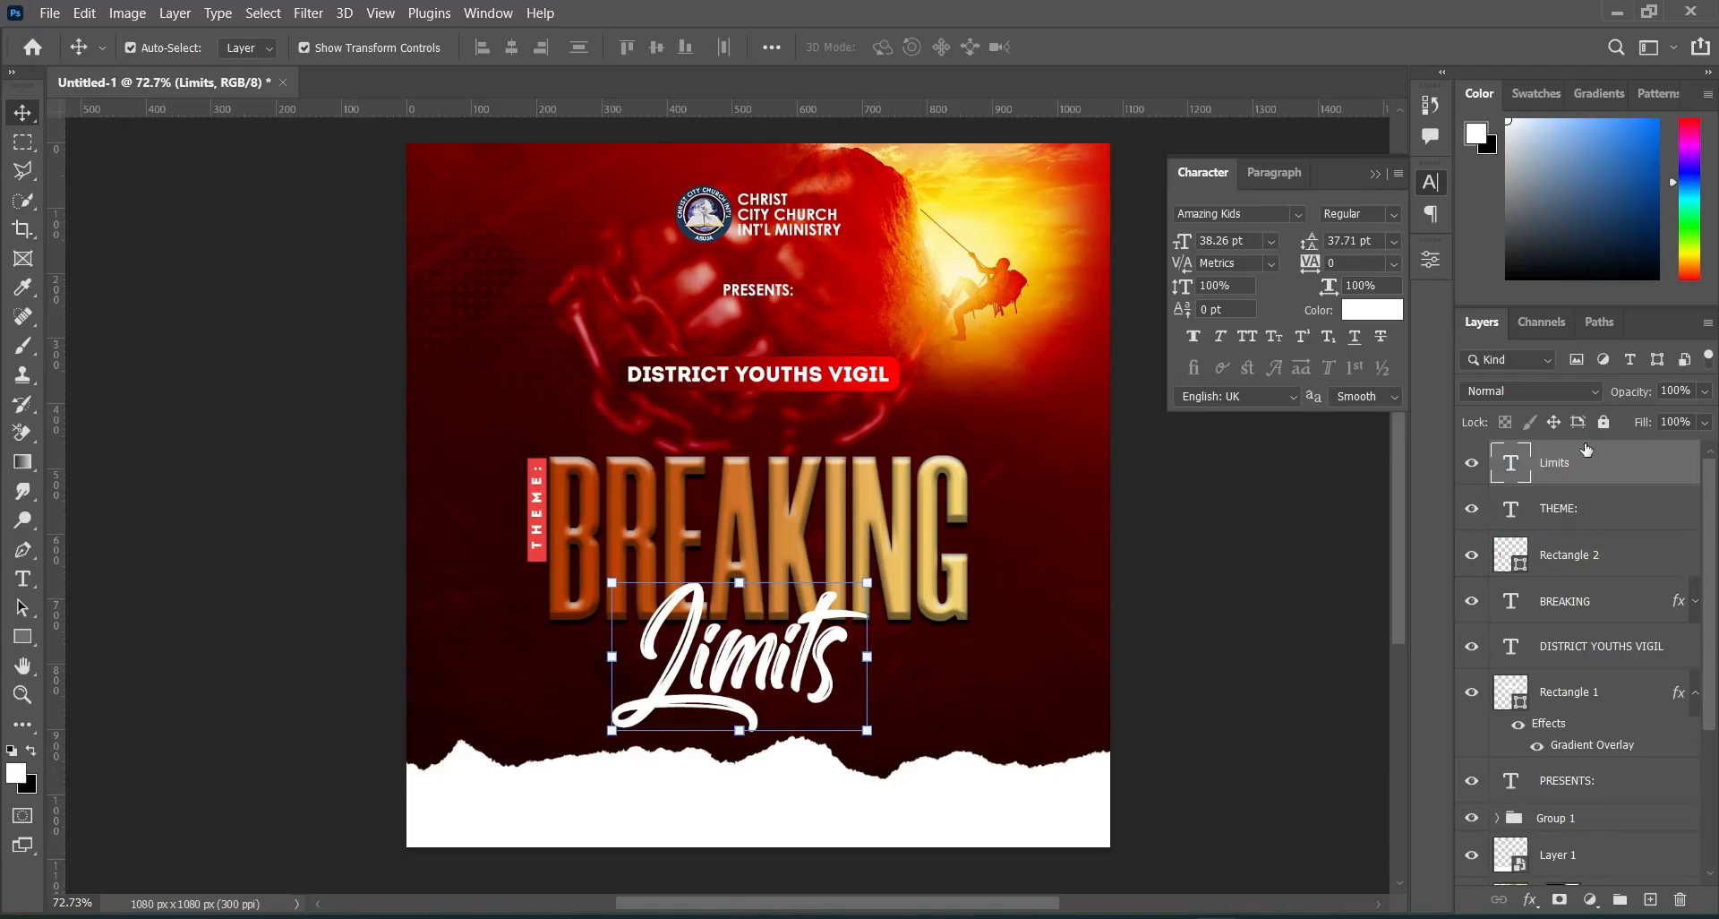
Check the colour codes in the Notepad text document, and set the "Limits" text colour to red ff0000.
mouse_move(1313, 917)
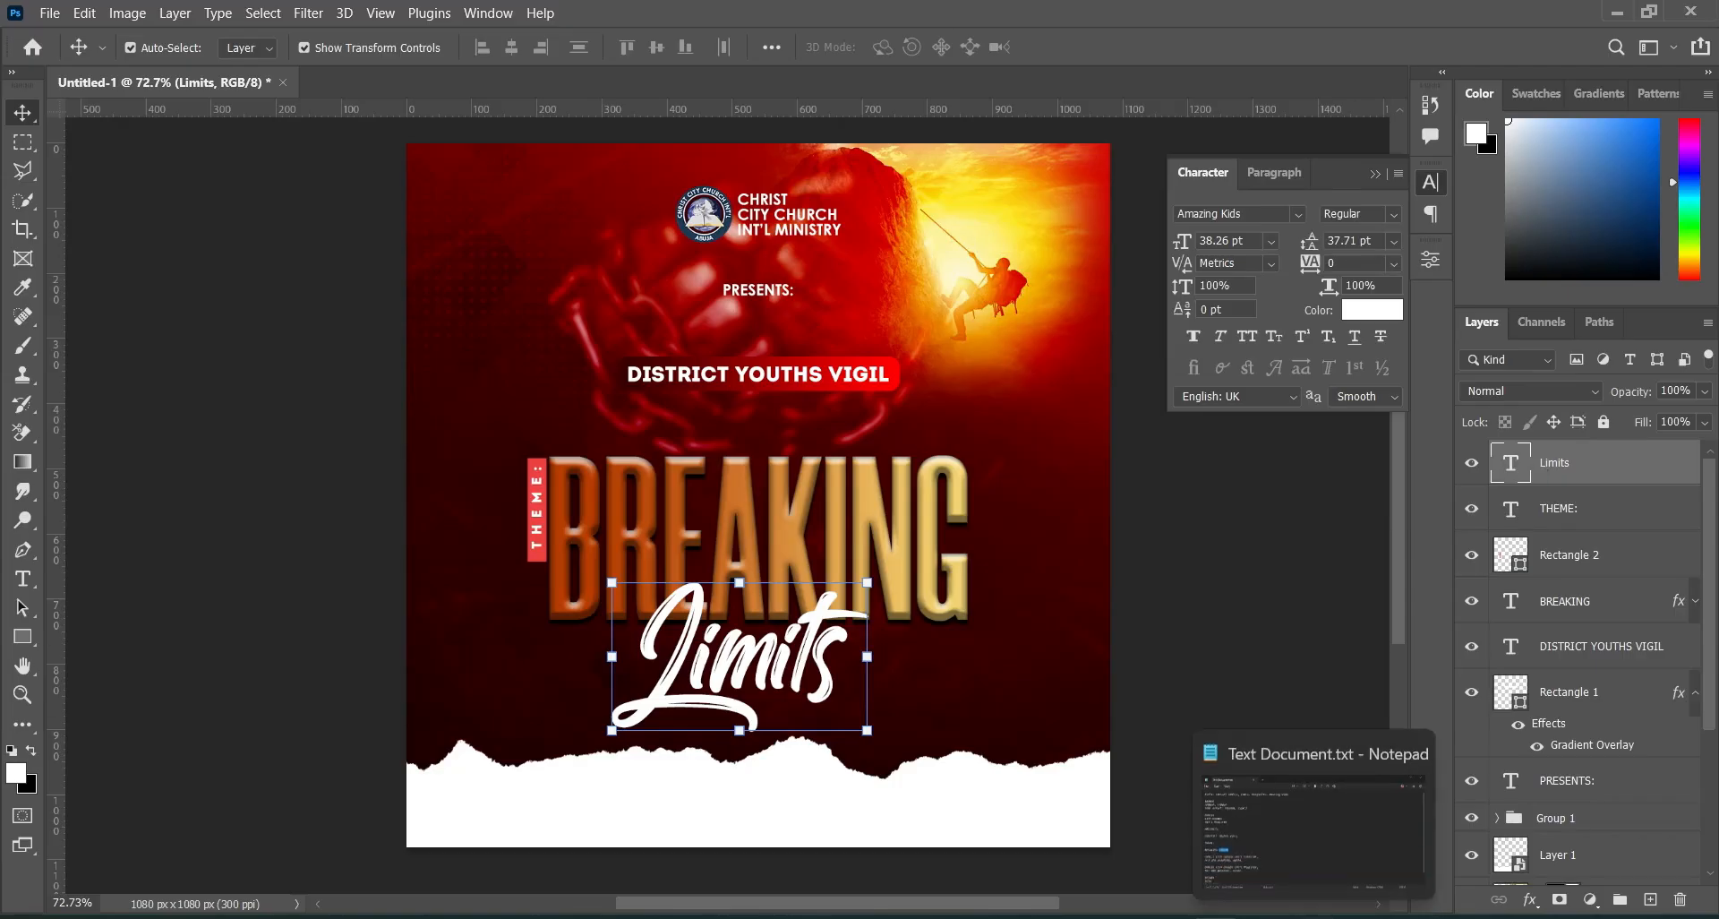
click(1313, 823)
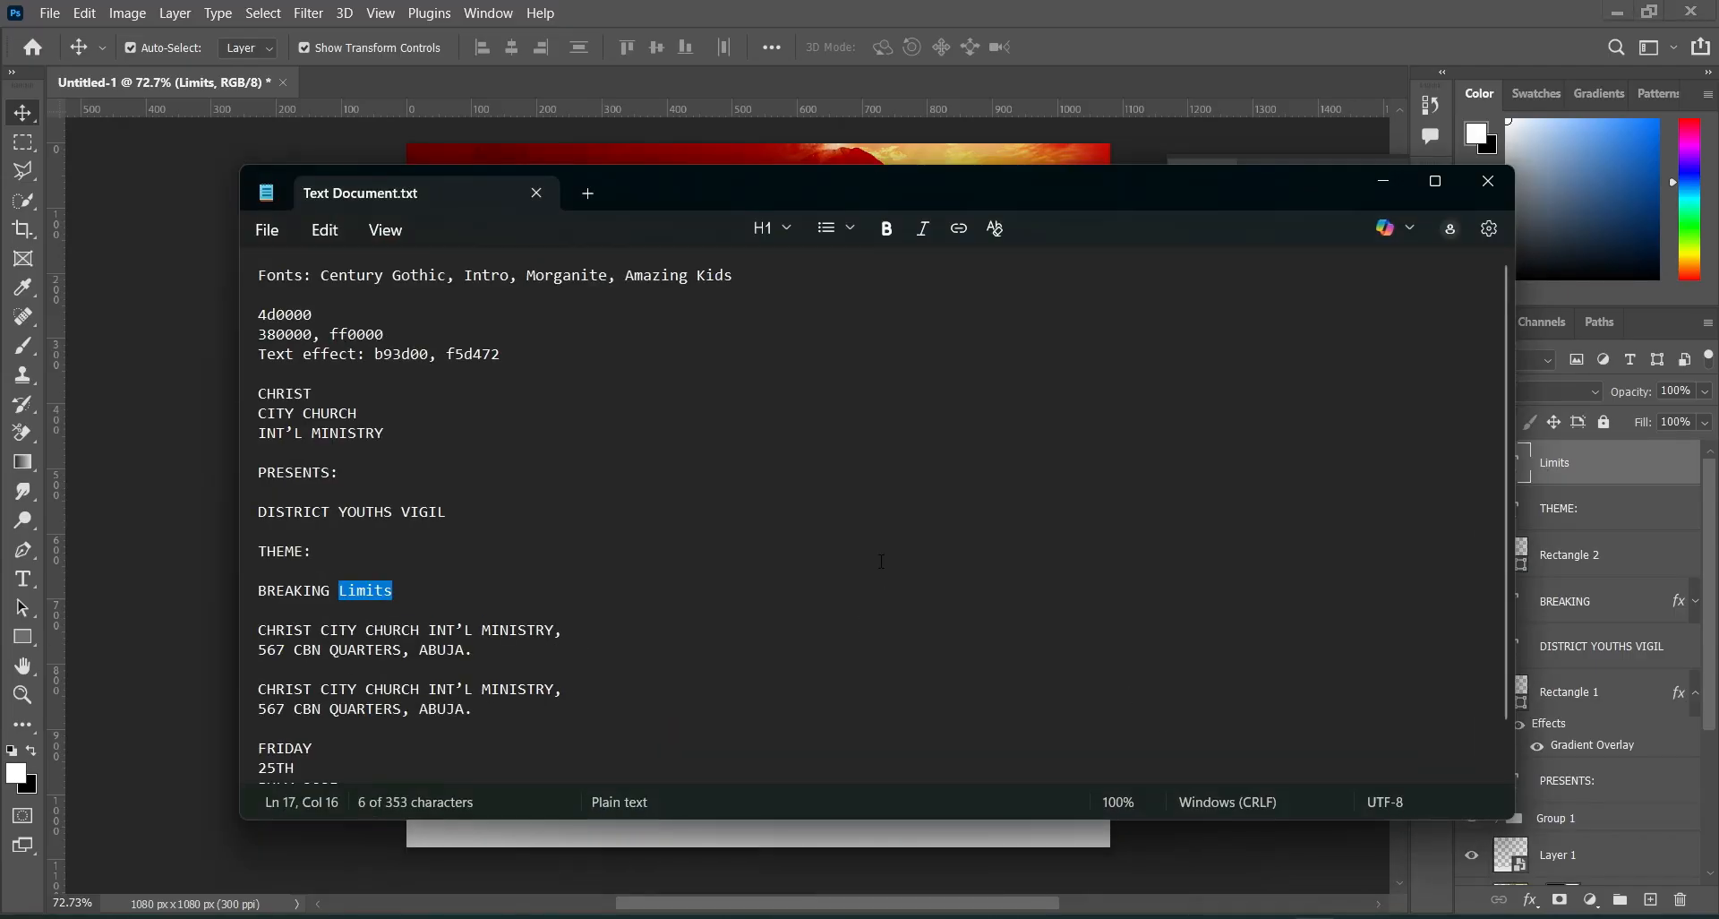
click(1383, 182)
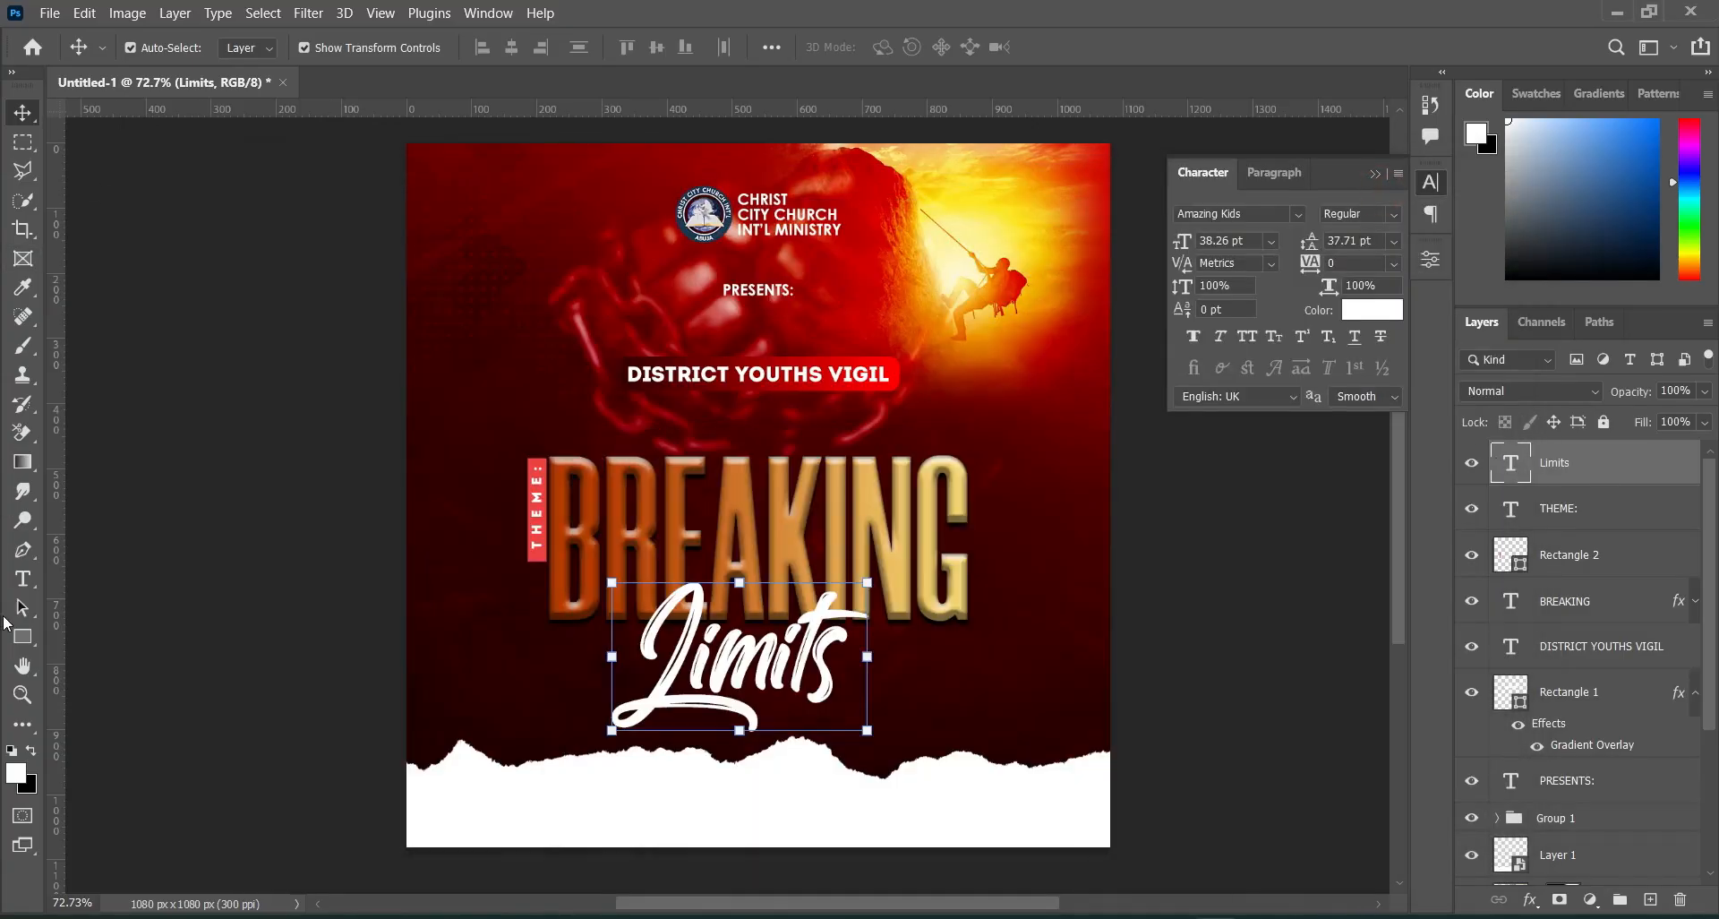
click(22, 578)
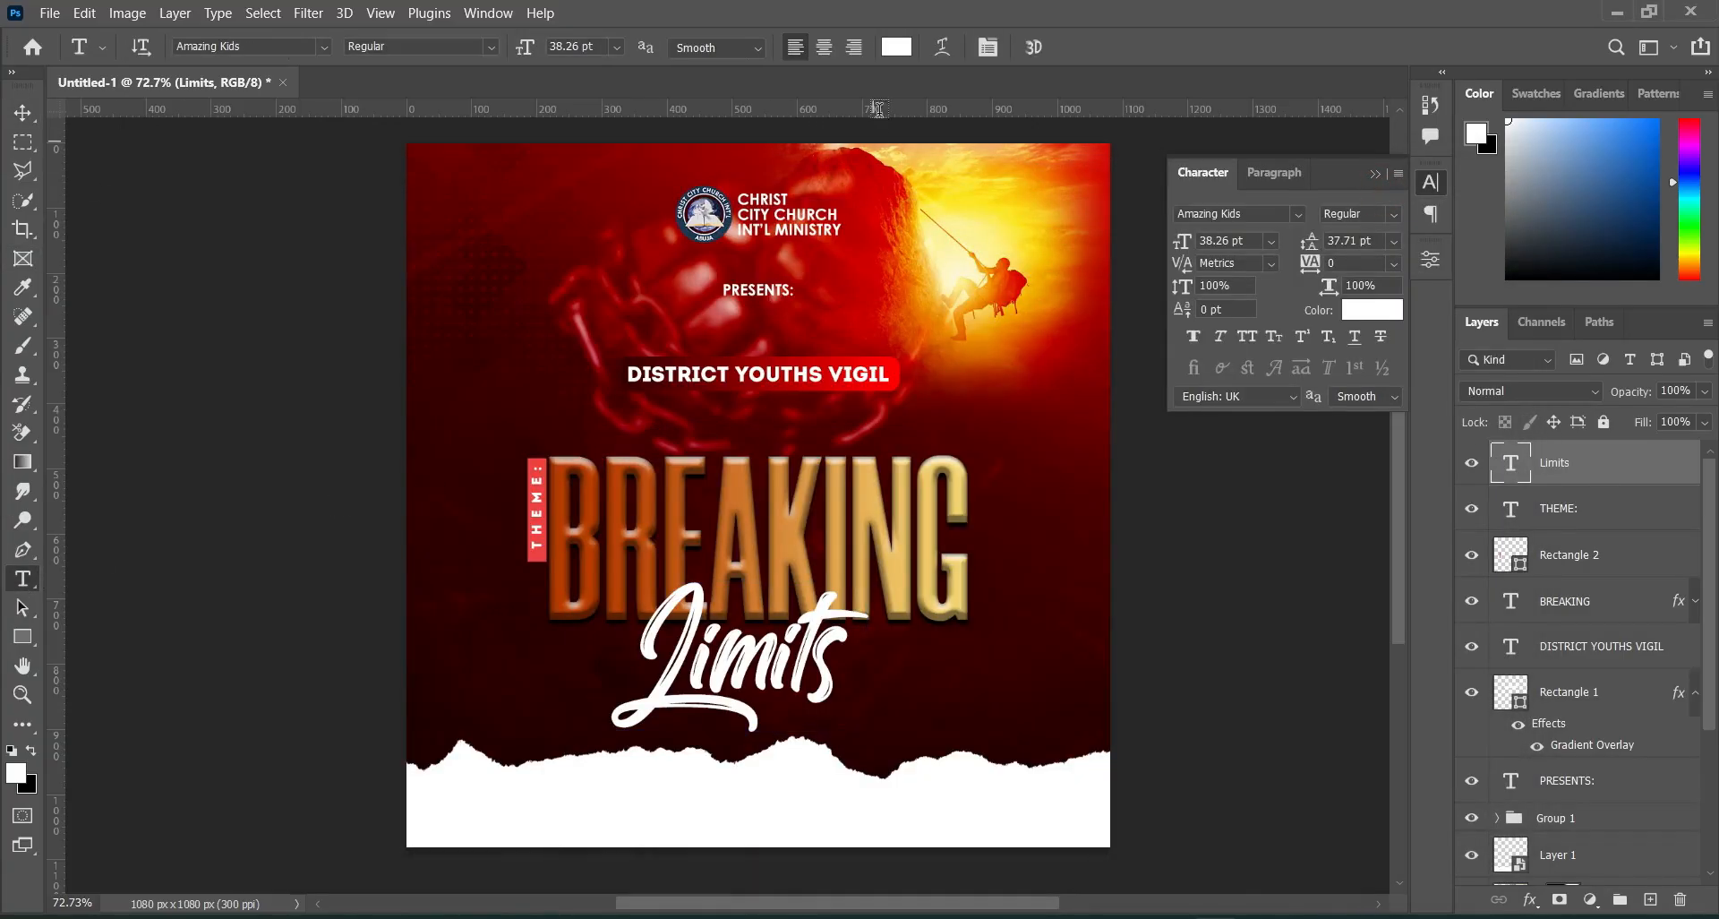
click(893, 53)
text(ff0000)
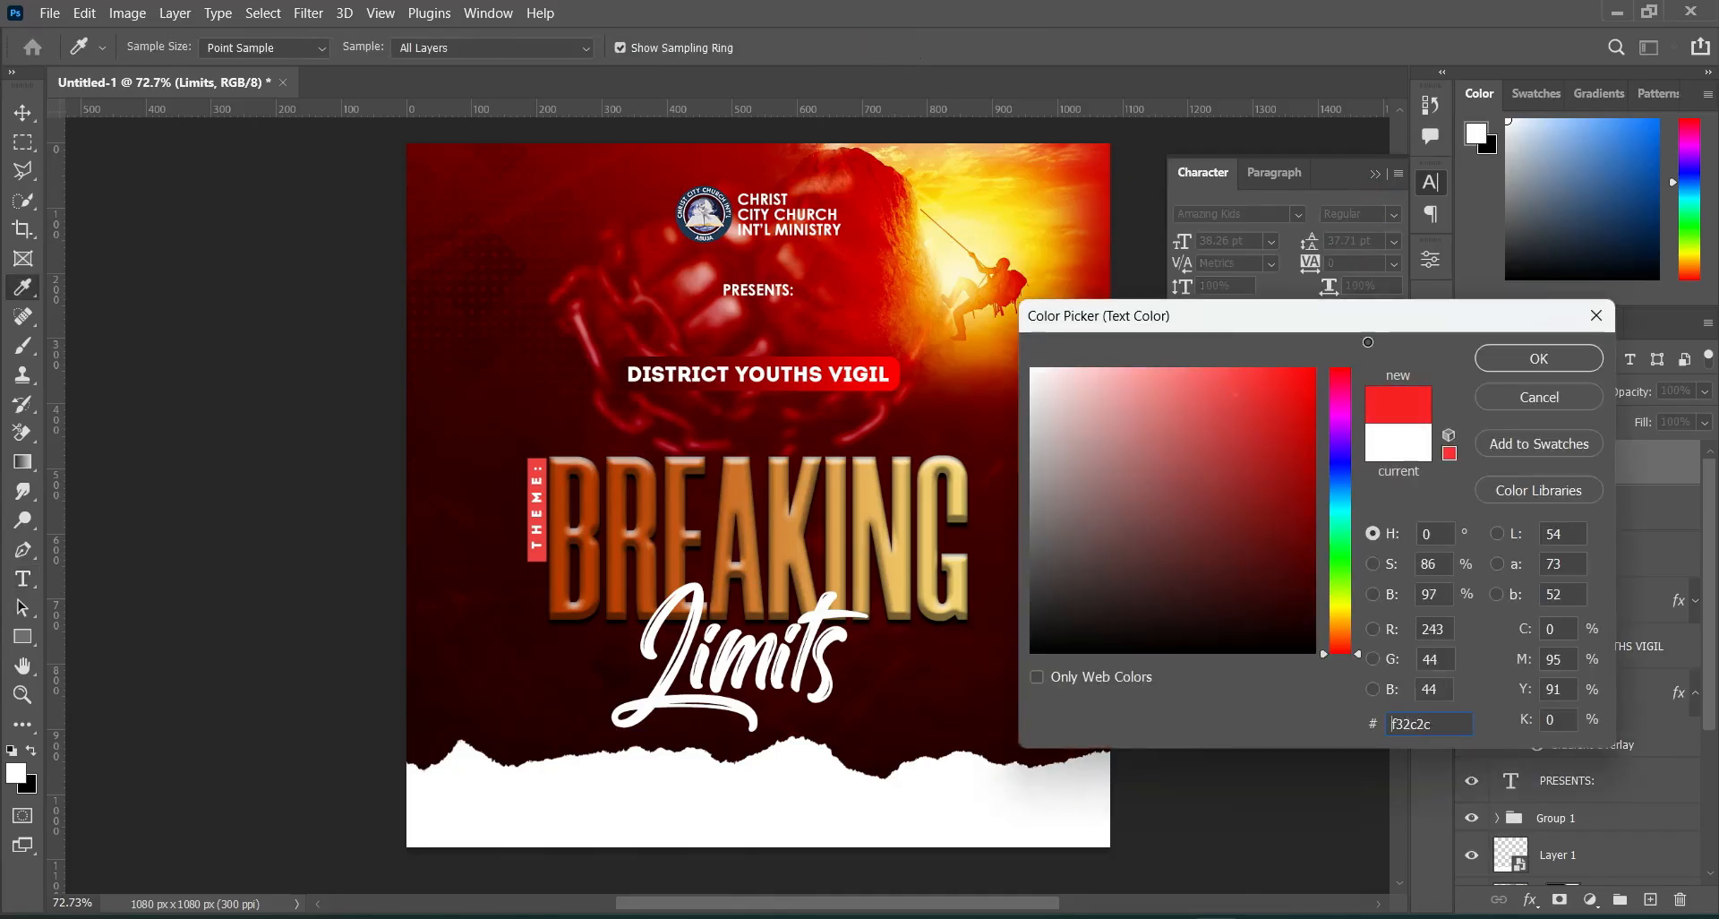
click(1524, 358)
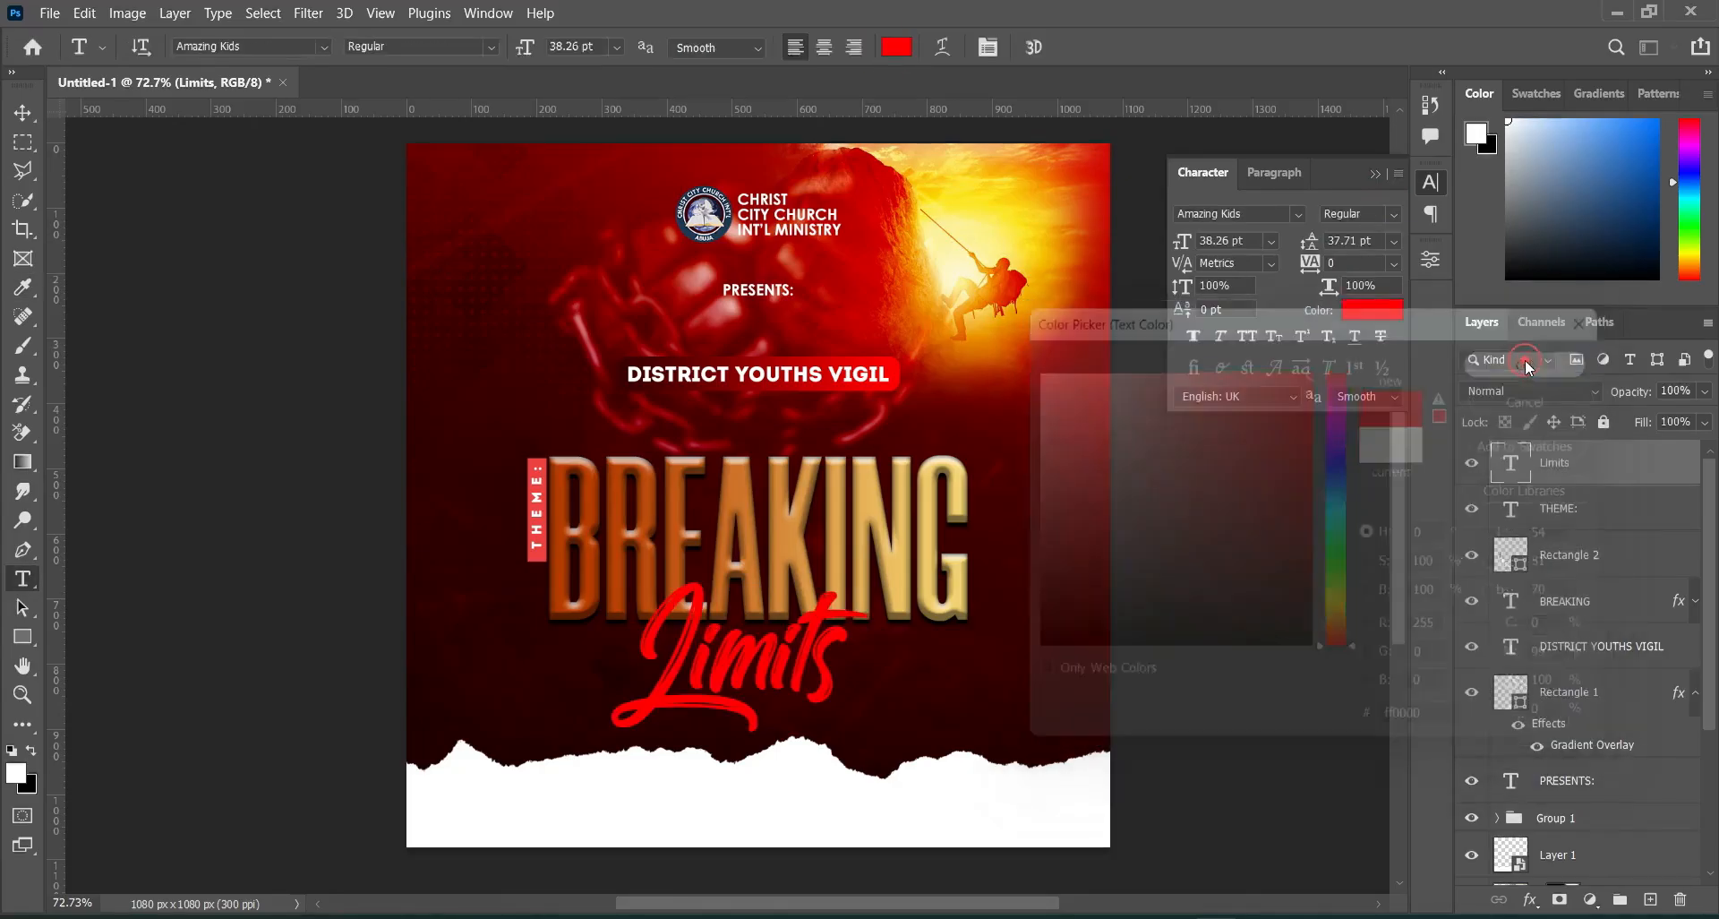
Add a 4 px outside Stroke at 100% opacity in white ffffff to the "Limits" text.
click(1530, 899)
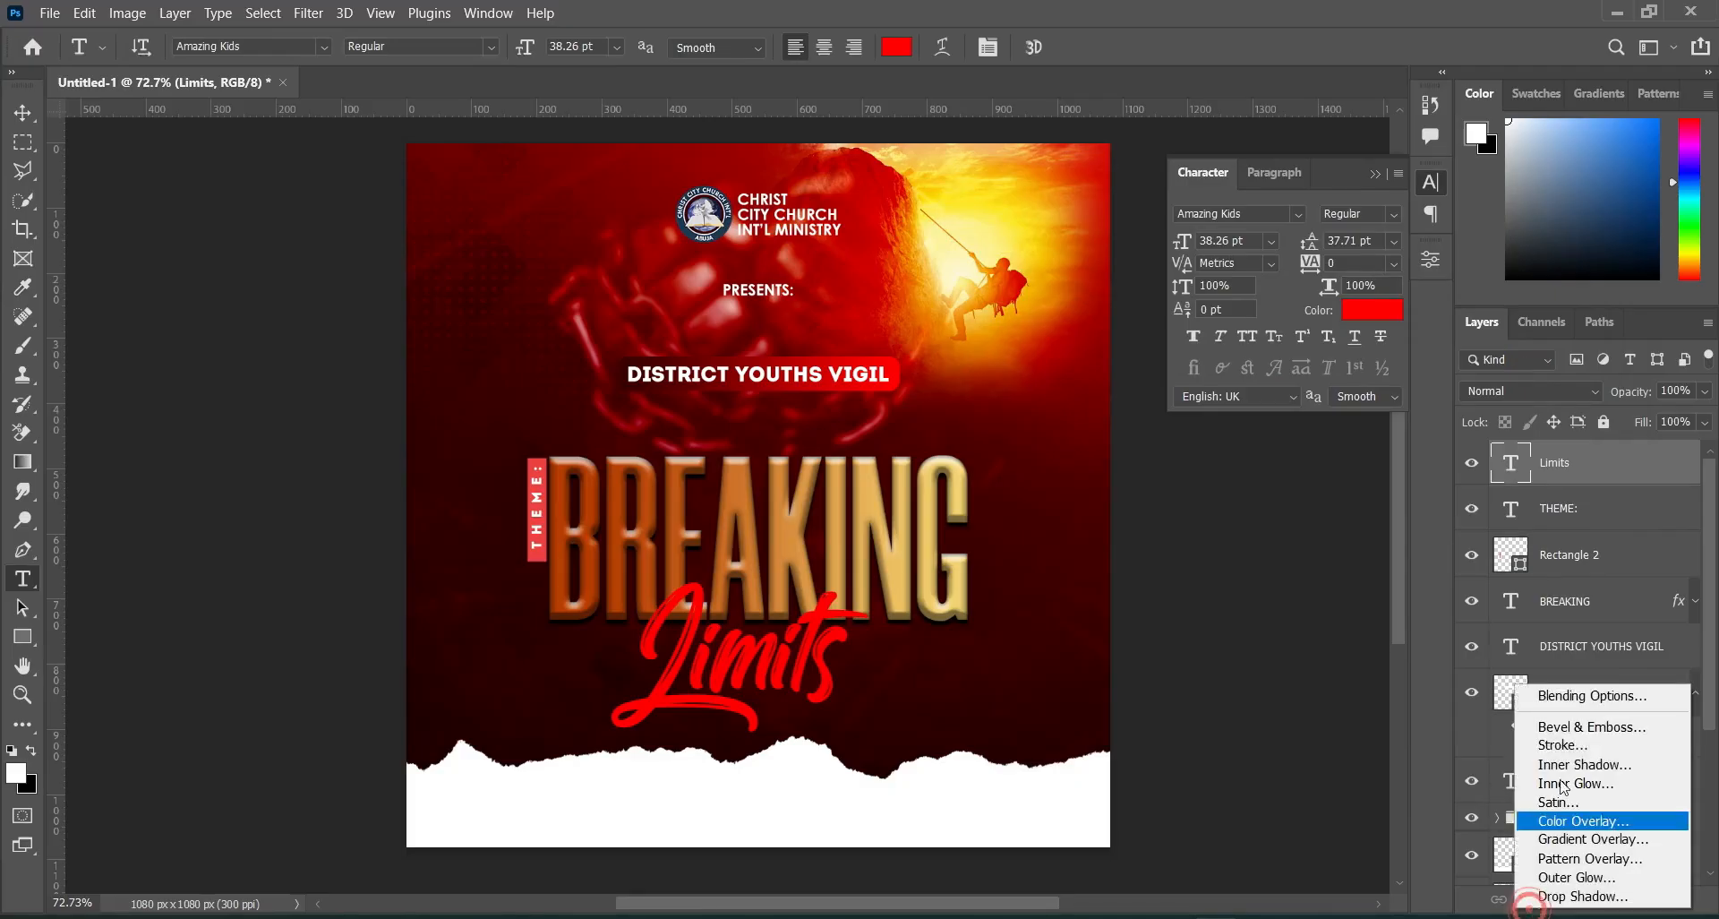
click(1580, 747)
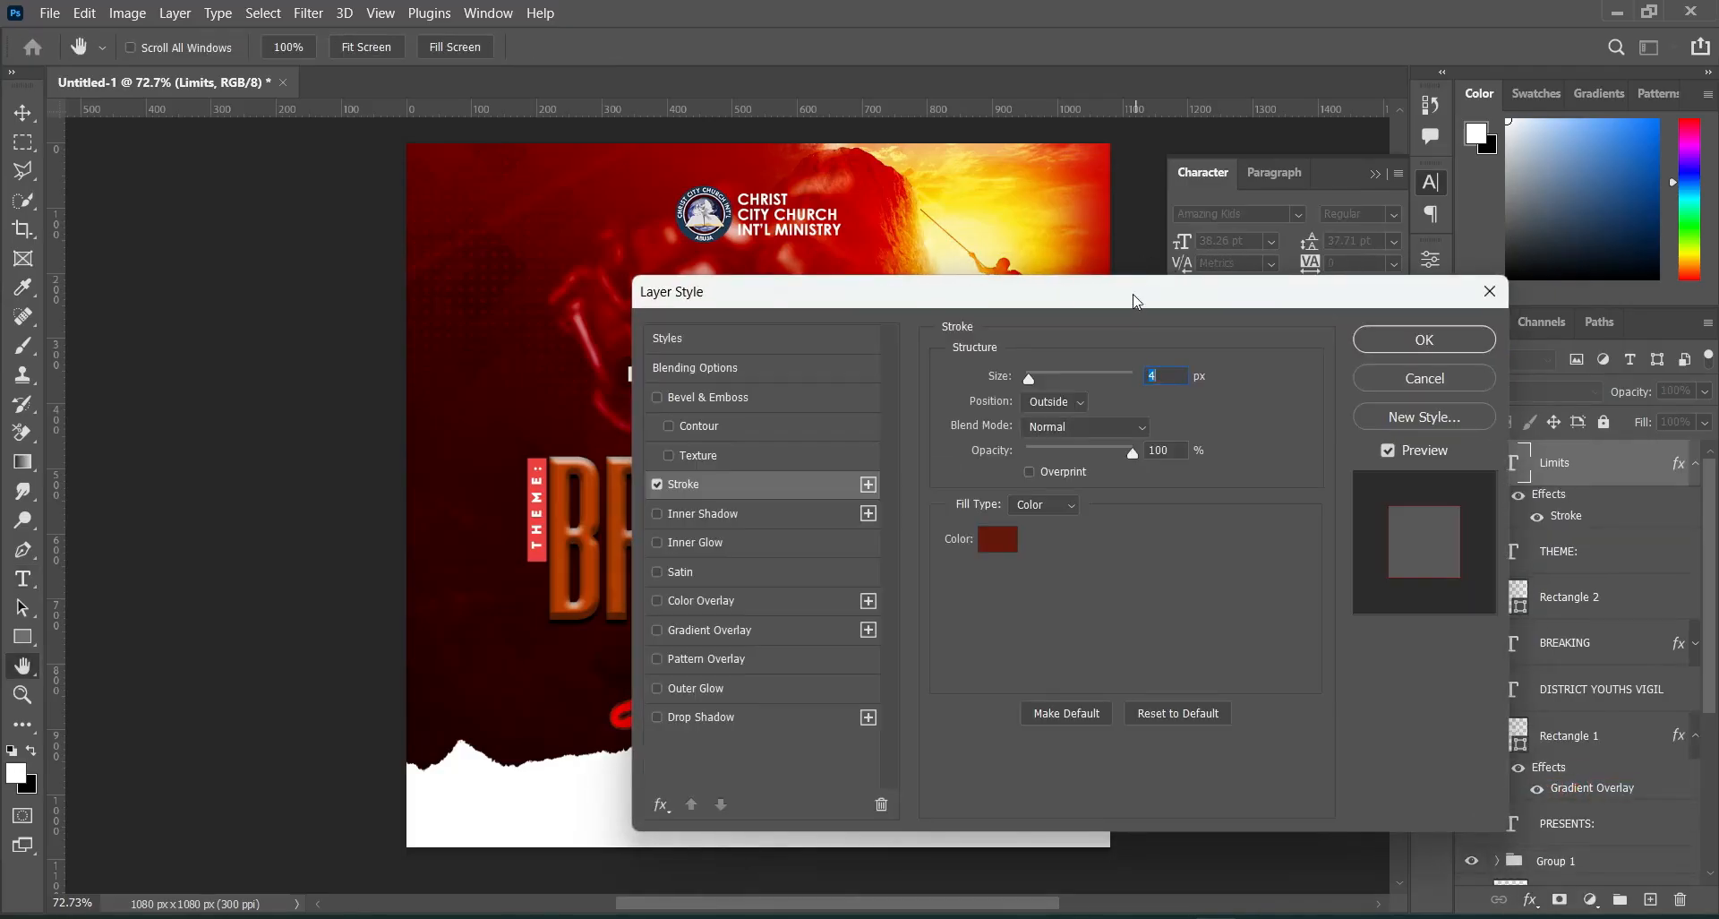
drag(1136, 305, 1422, 272)
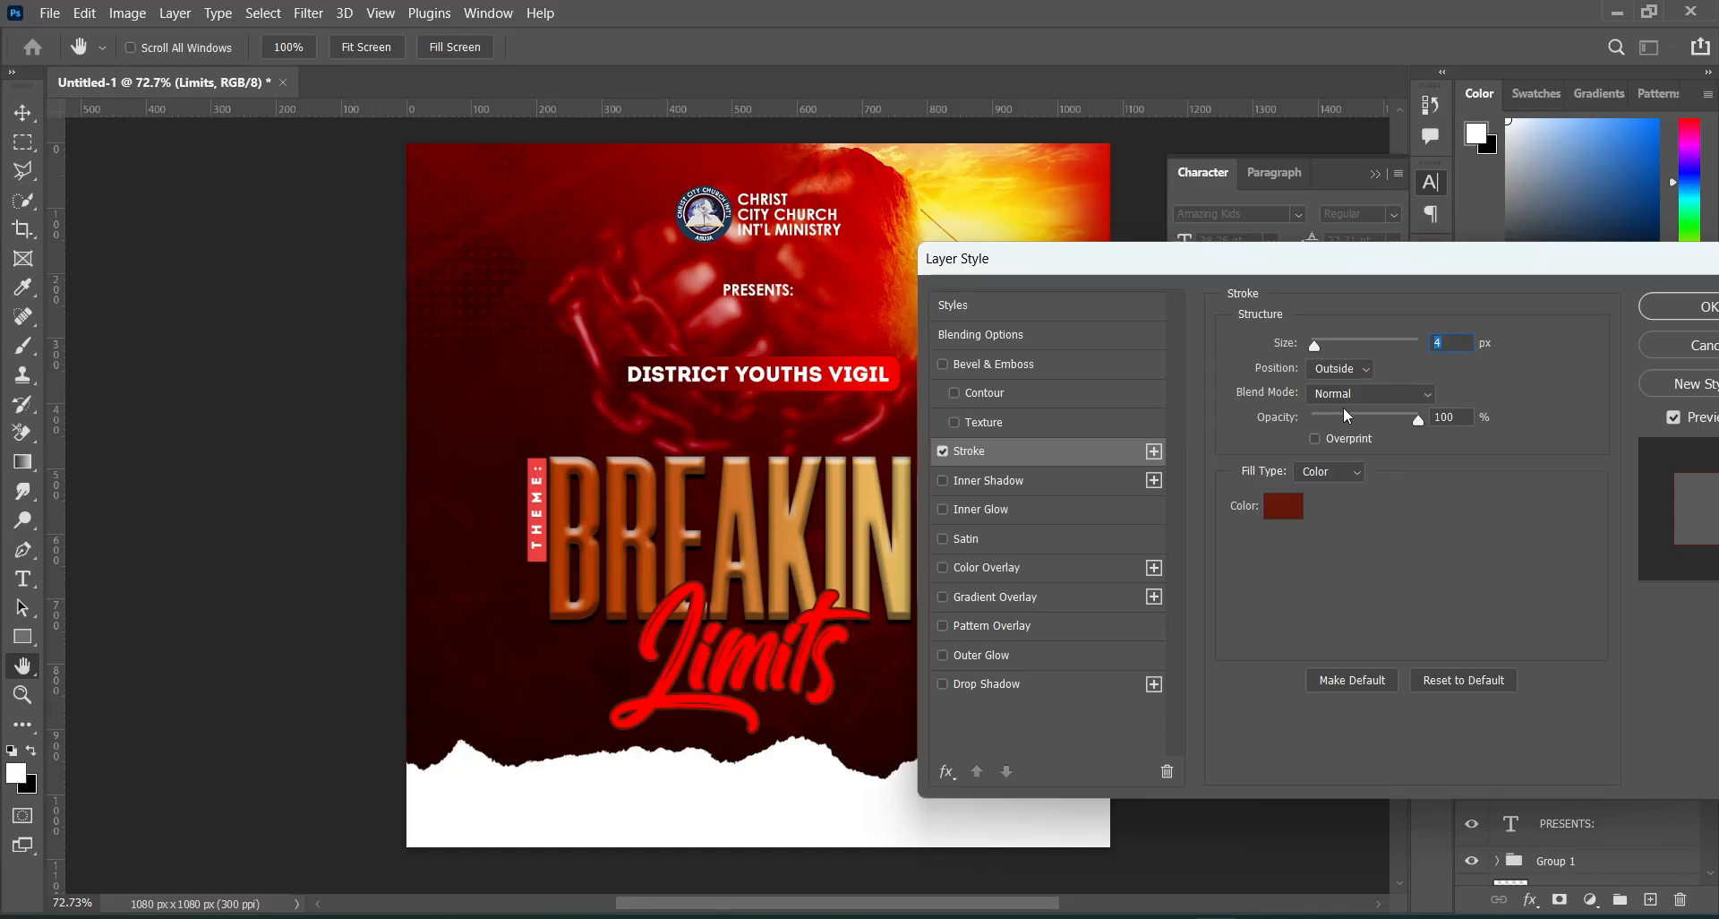
click(1261, 507)
text(ffffff)
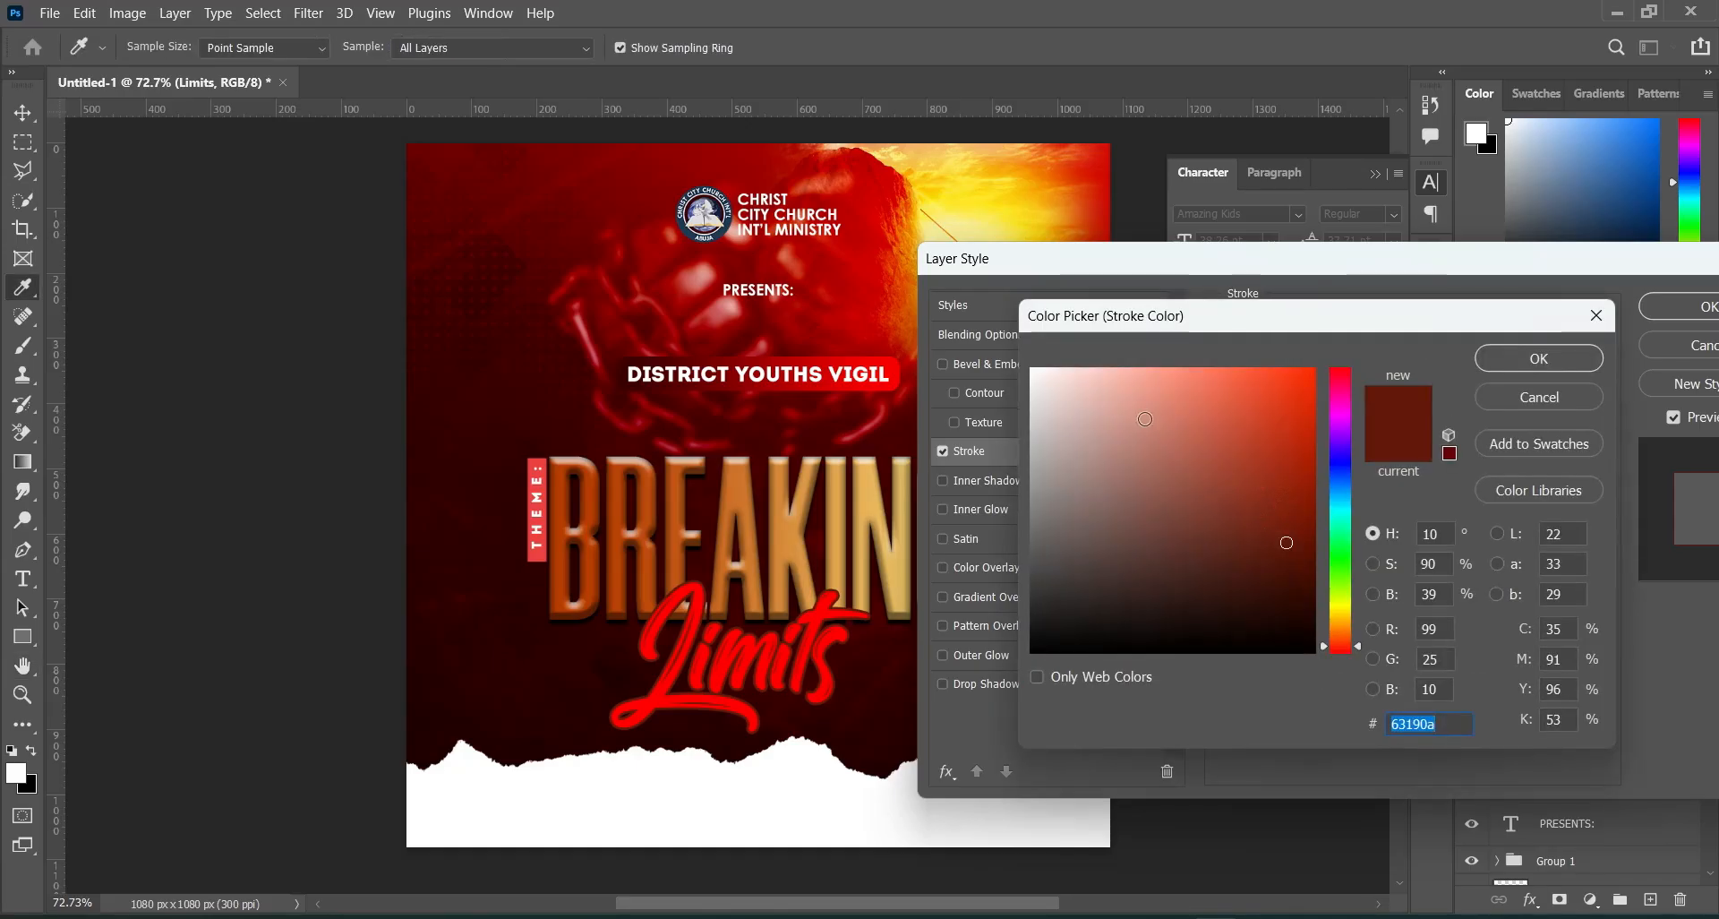
click(1586, 356)
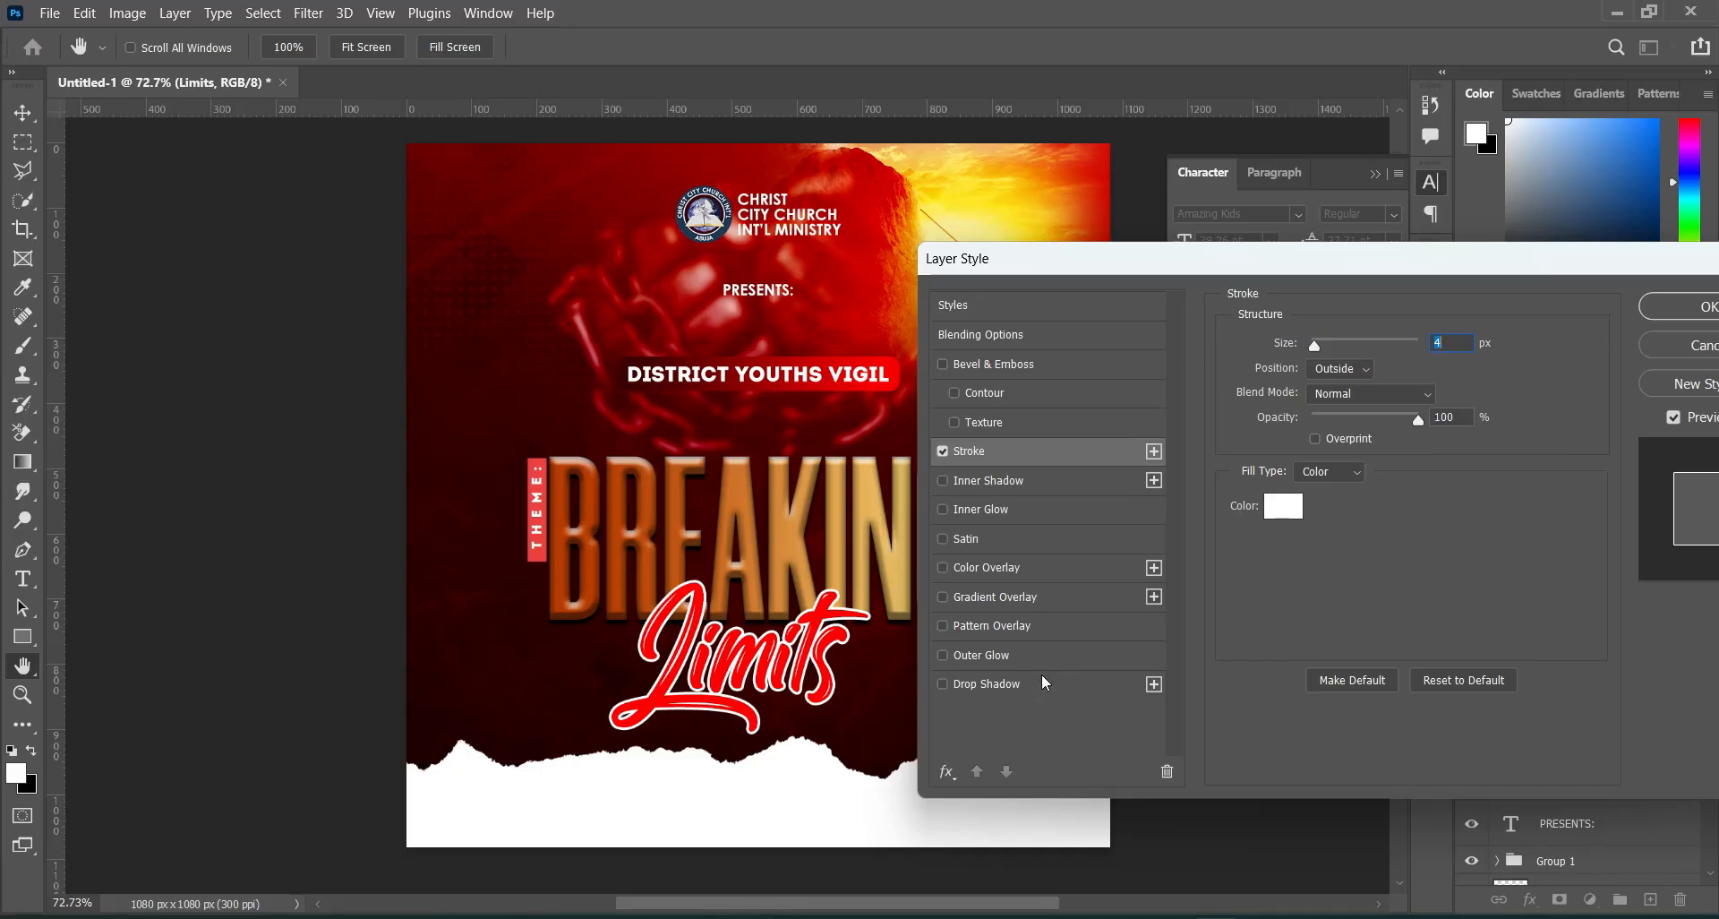
Add a black Drop Shadow to "Limits" with distance 11 px, spread 4% and size 13 px, and apply the layer style.
click(1017, 685)
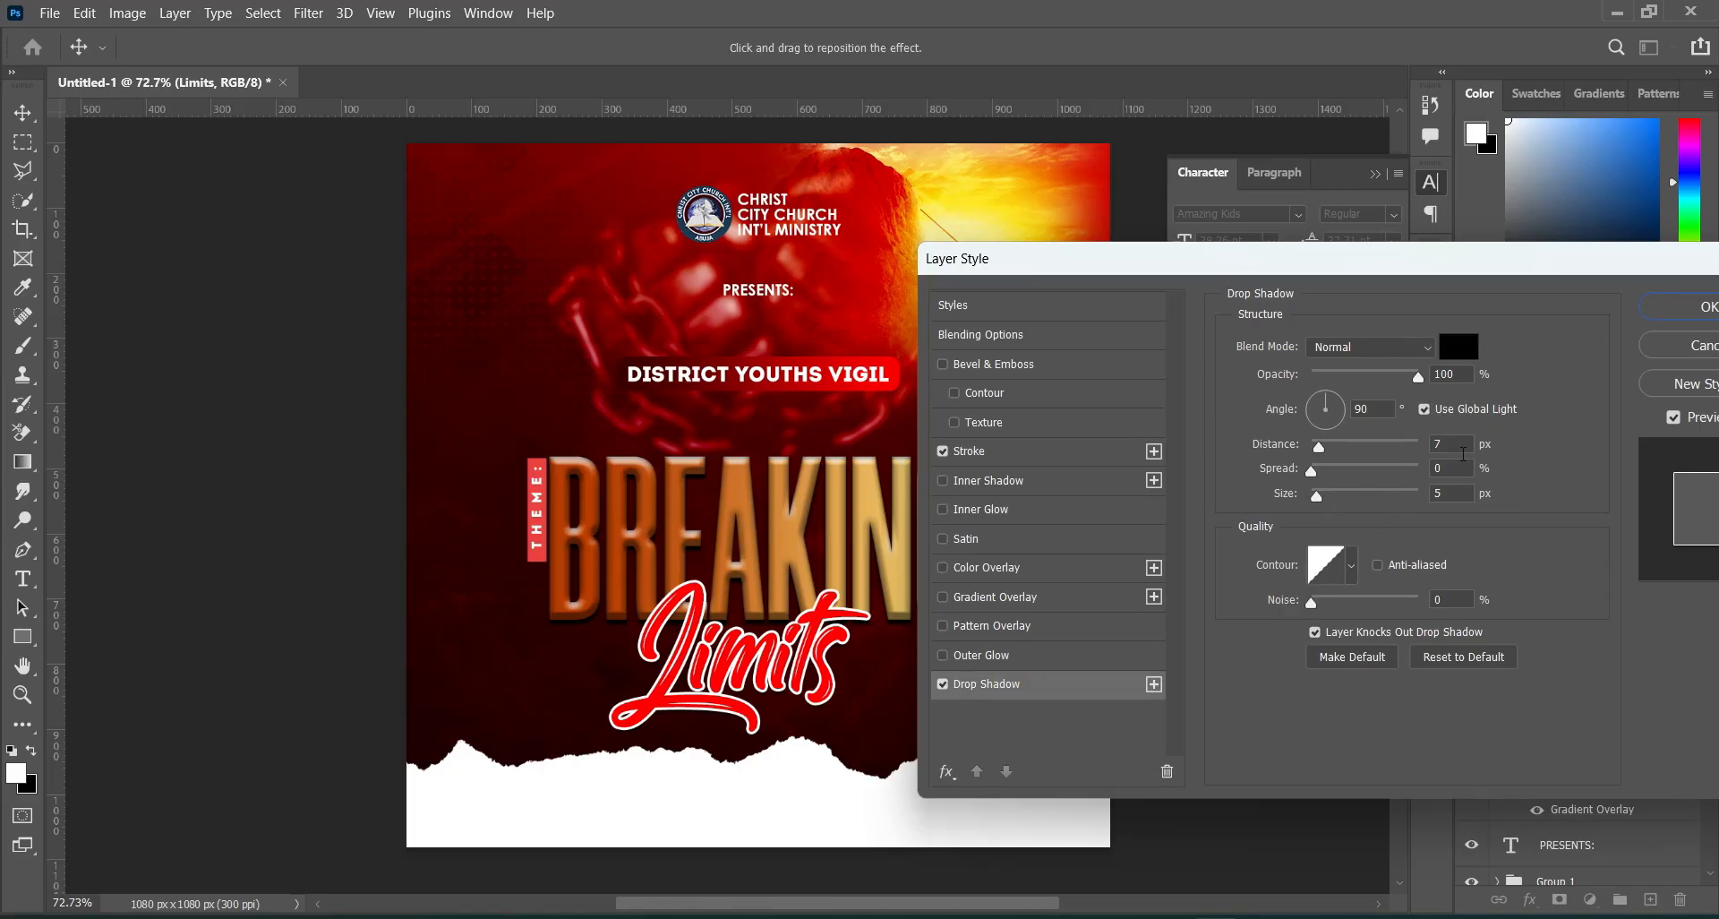
drag(1414, 449, 1386, 446)
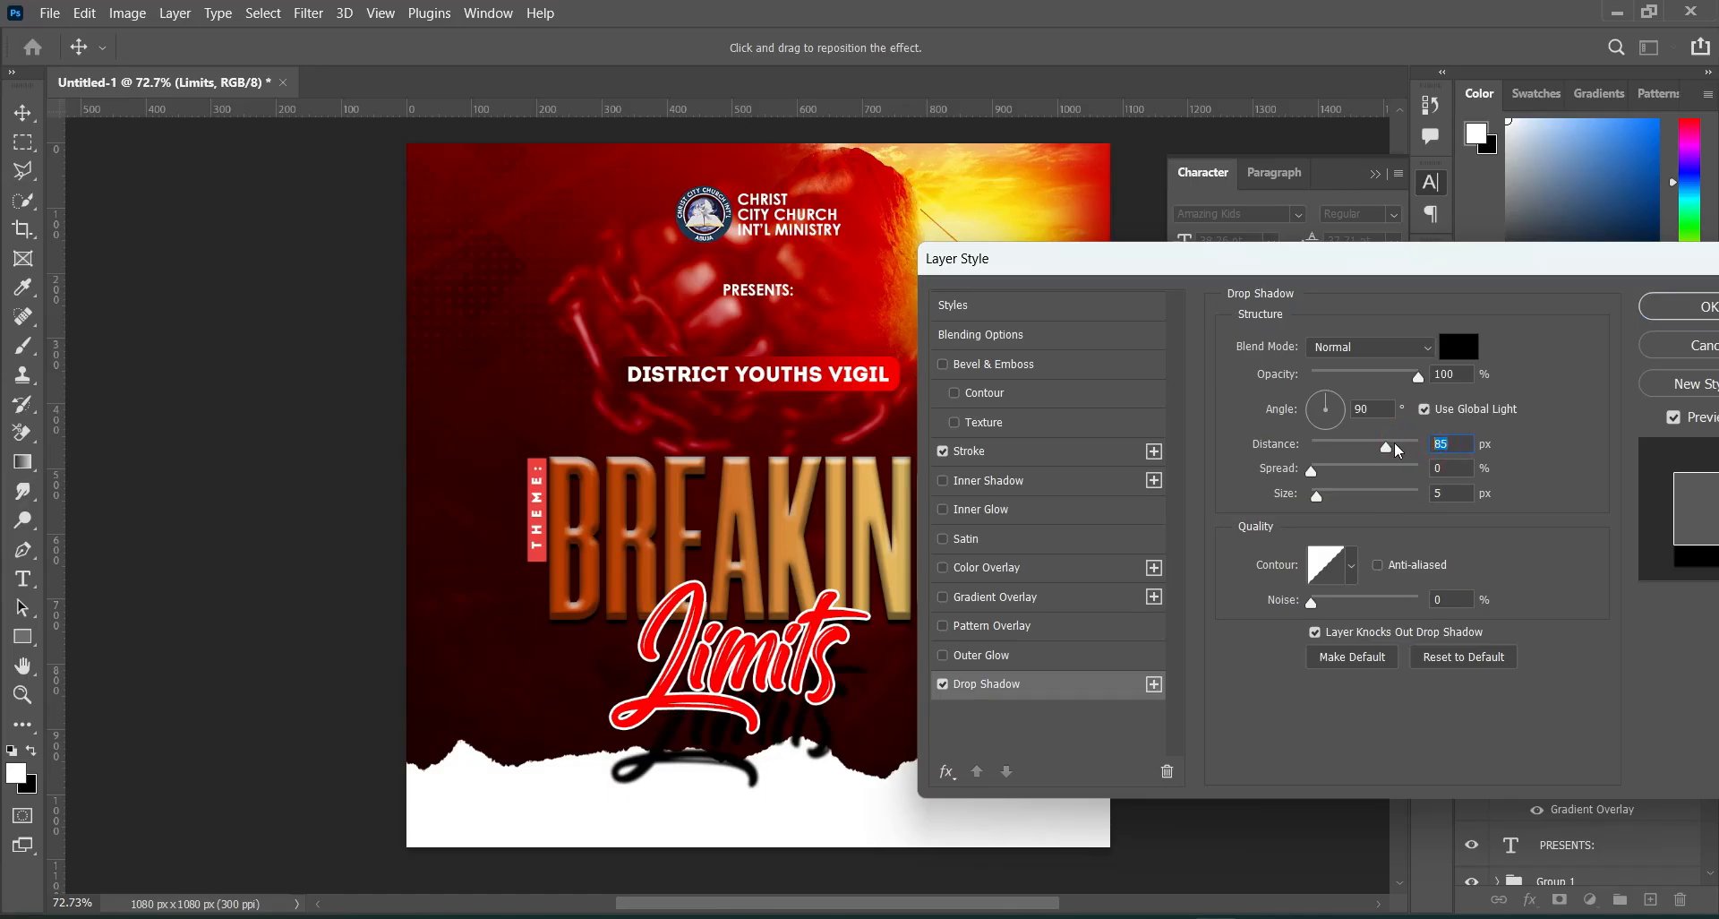
text(11)
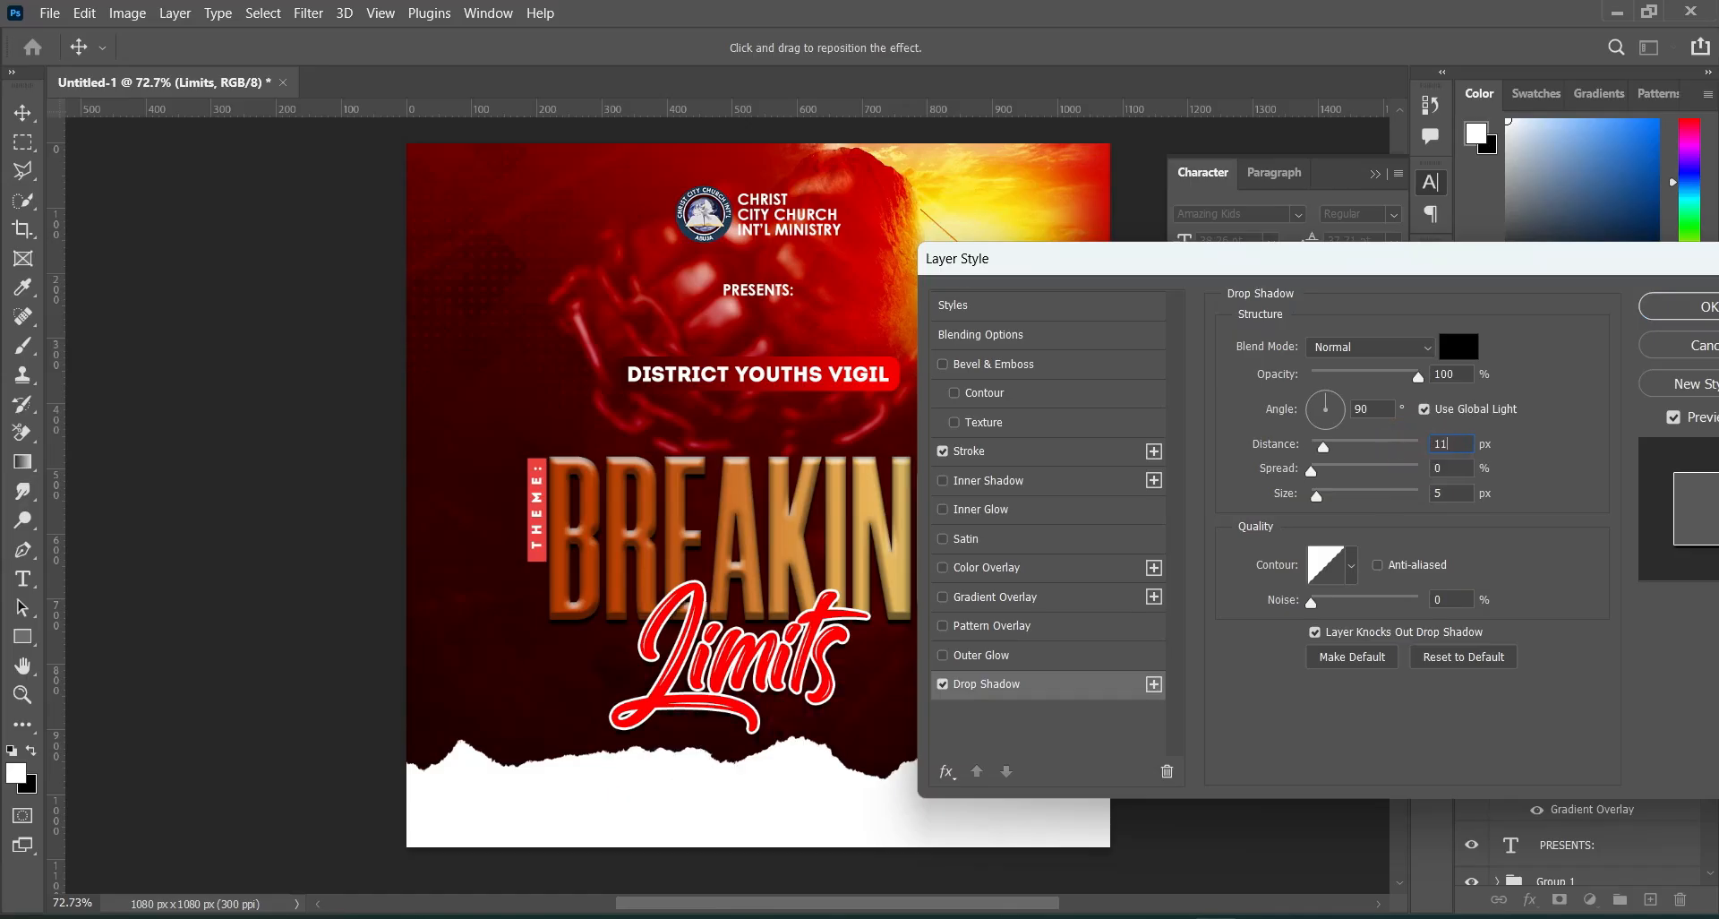
double_click(1440, 467)
text(4)
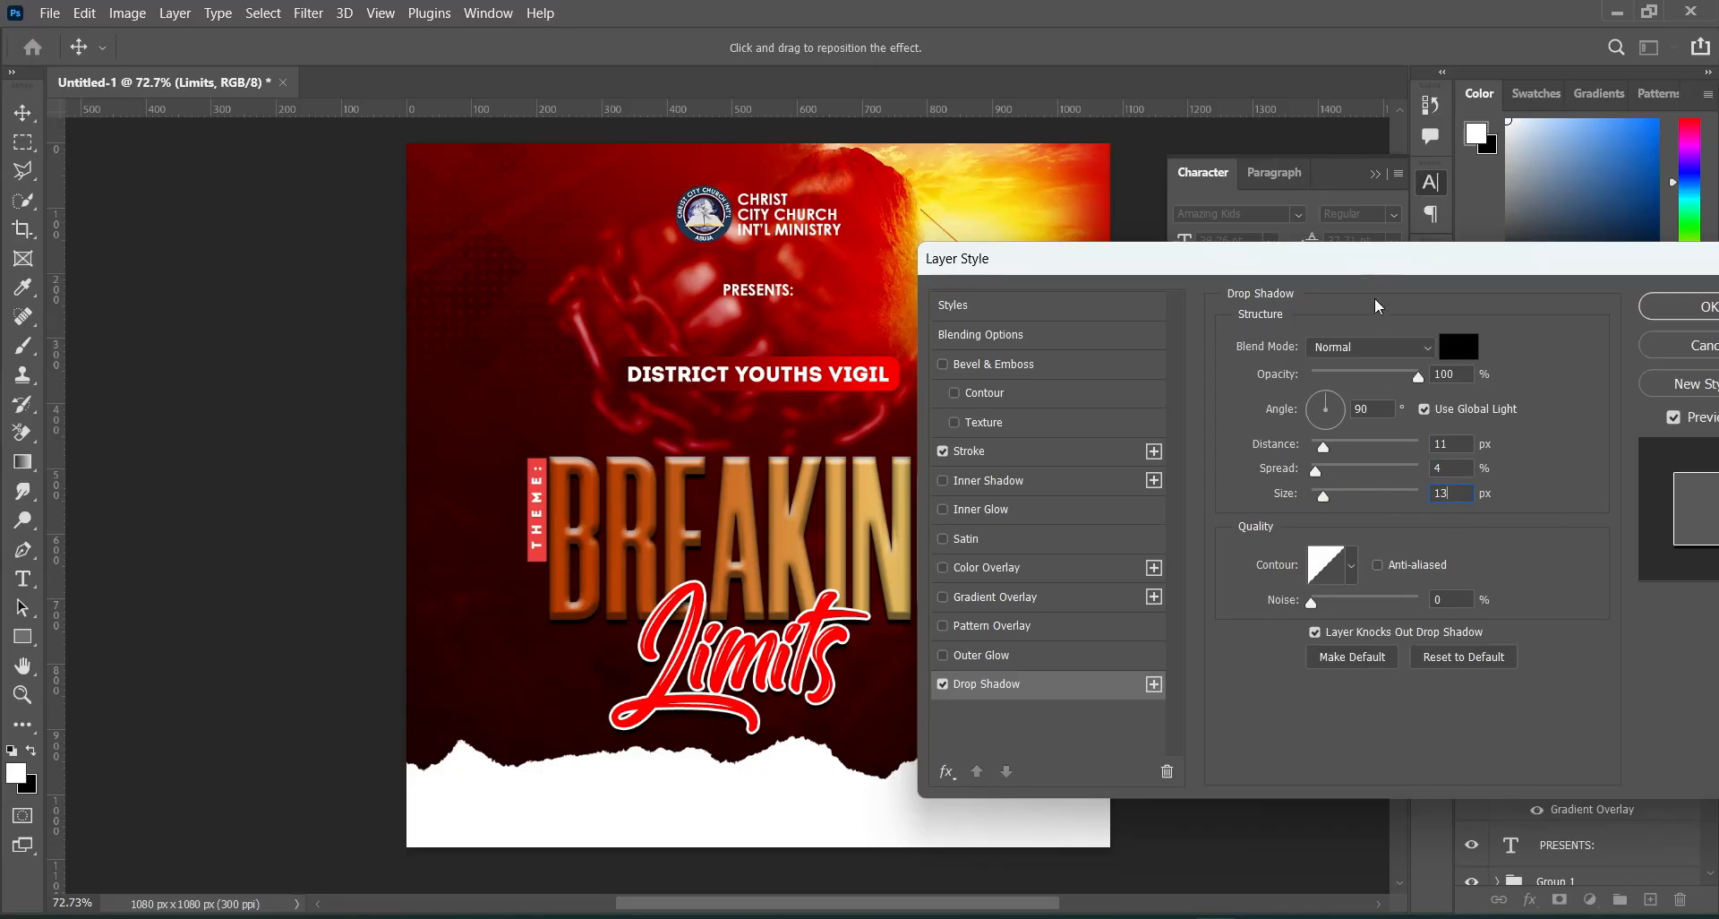
drag(1371, 258, 1064, 213)
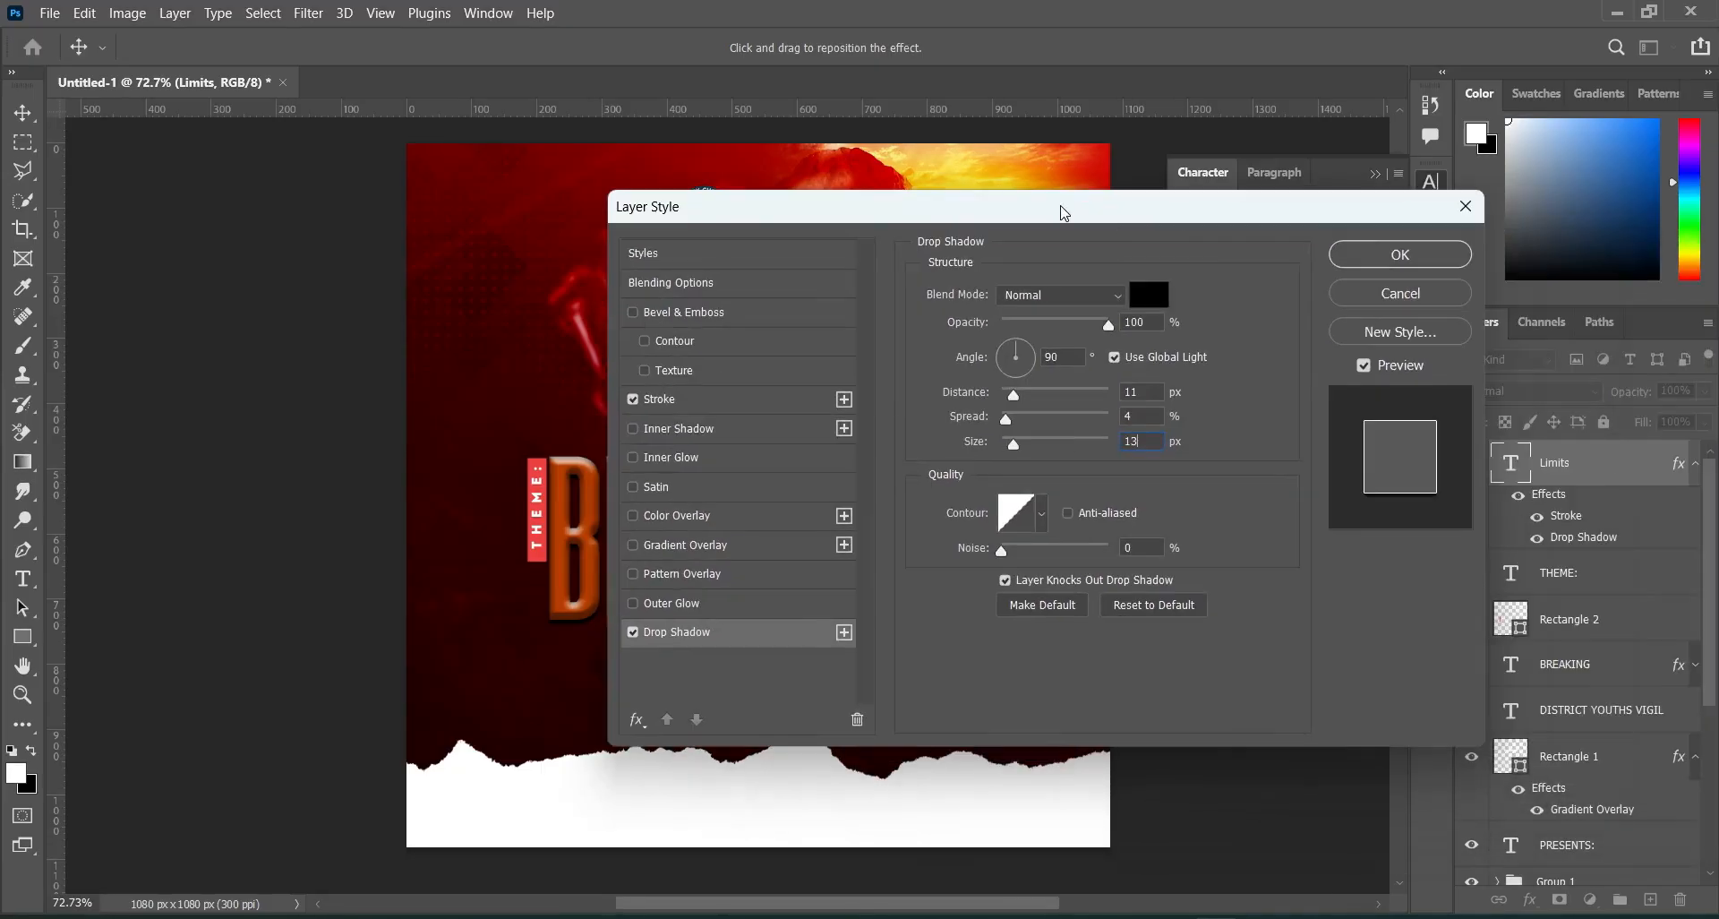
click(1400, 254)
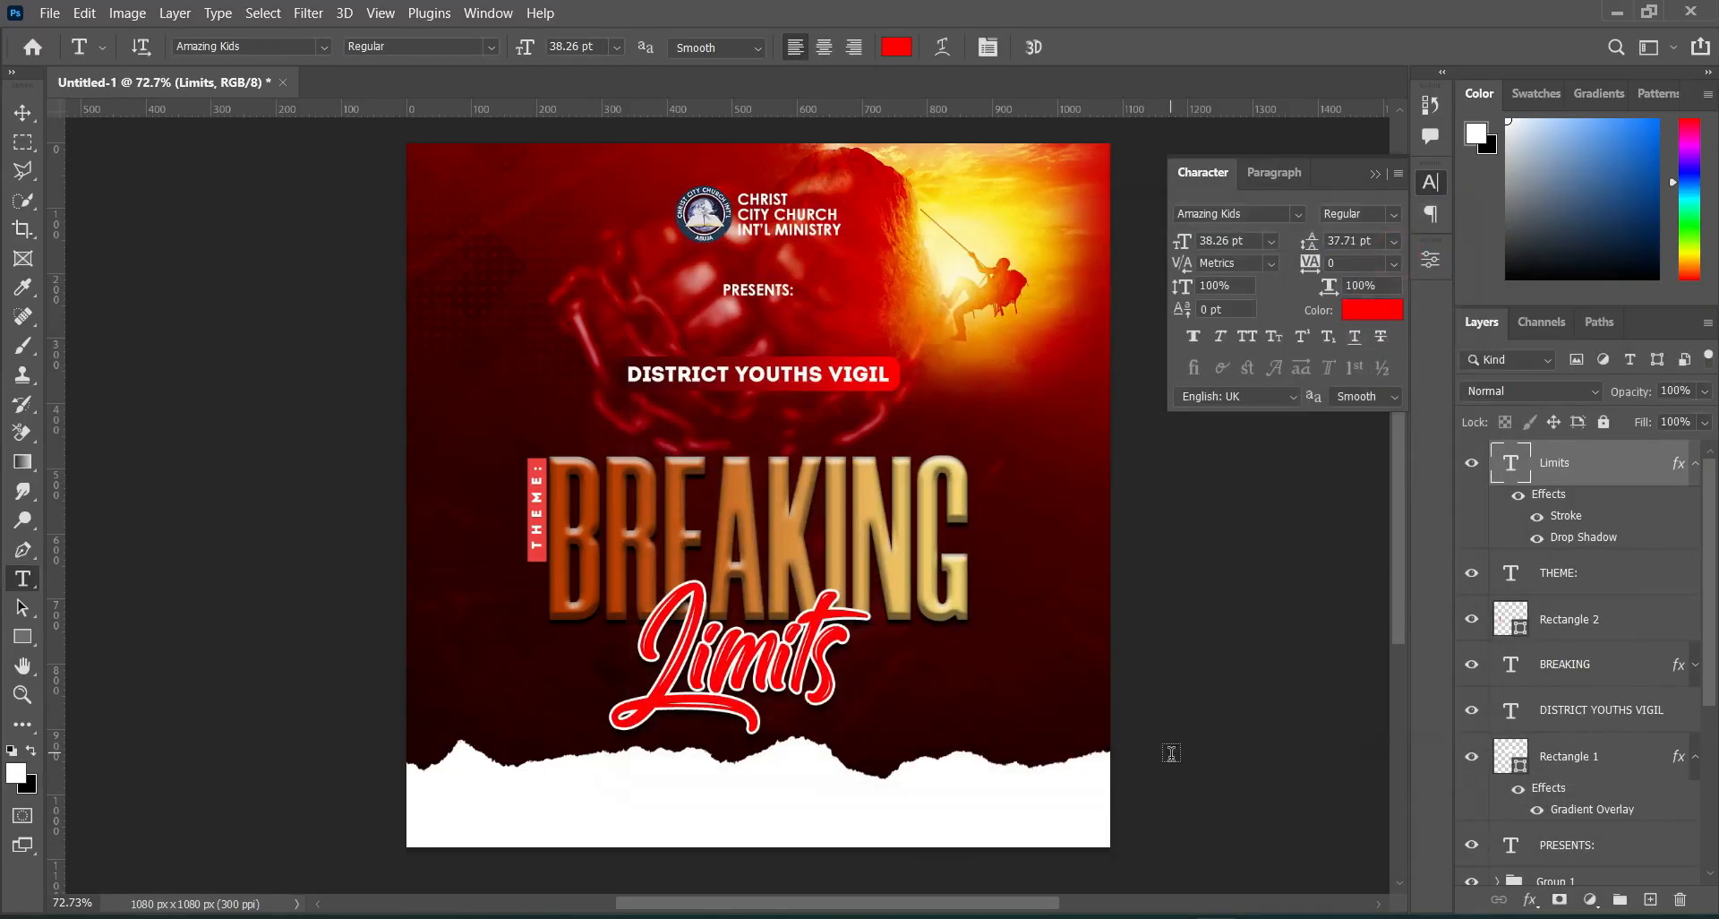
Place the location pin PNG from the flyer's folder in File Explorer and reduce it to about 10.75% at the flyer's lower centre.
click(22, 112)
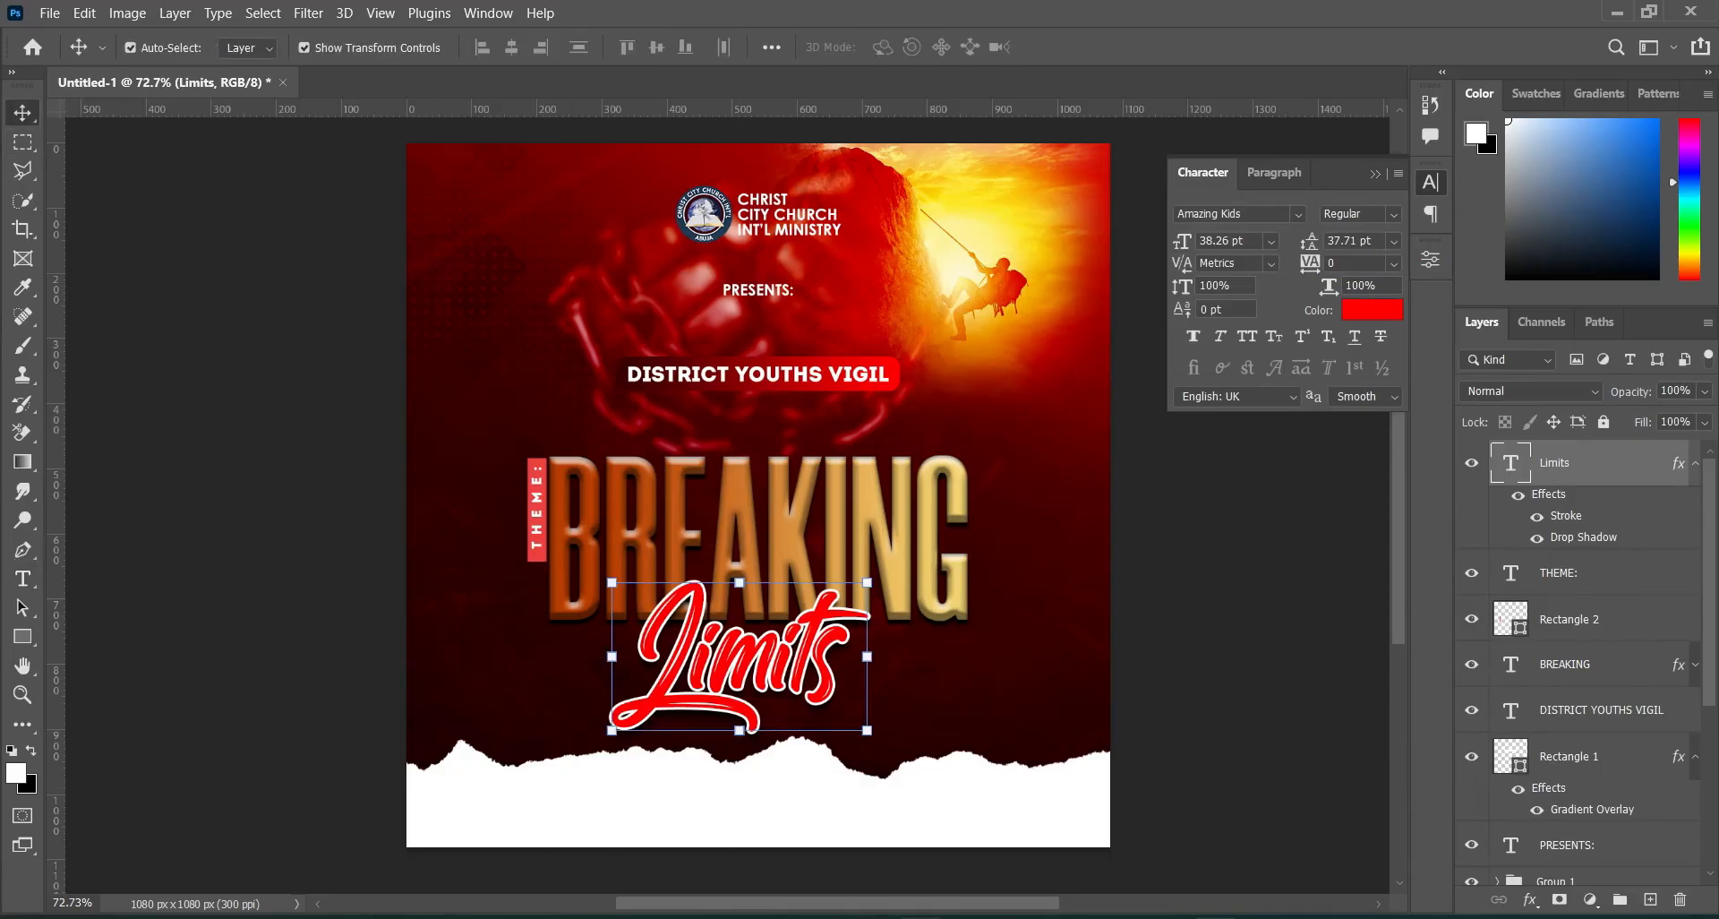
click(904, 917)
click(1051, 599)
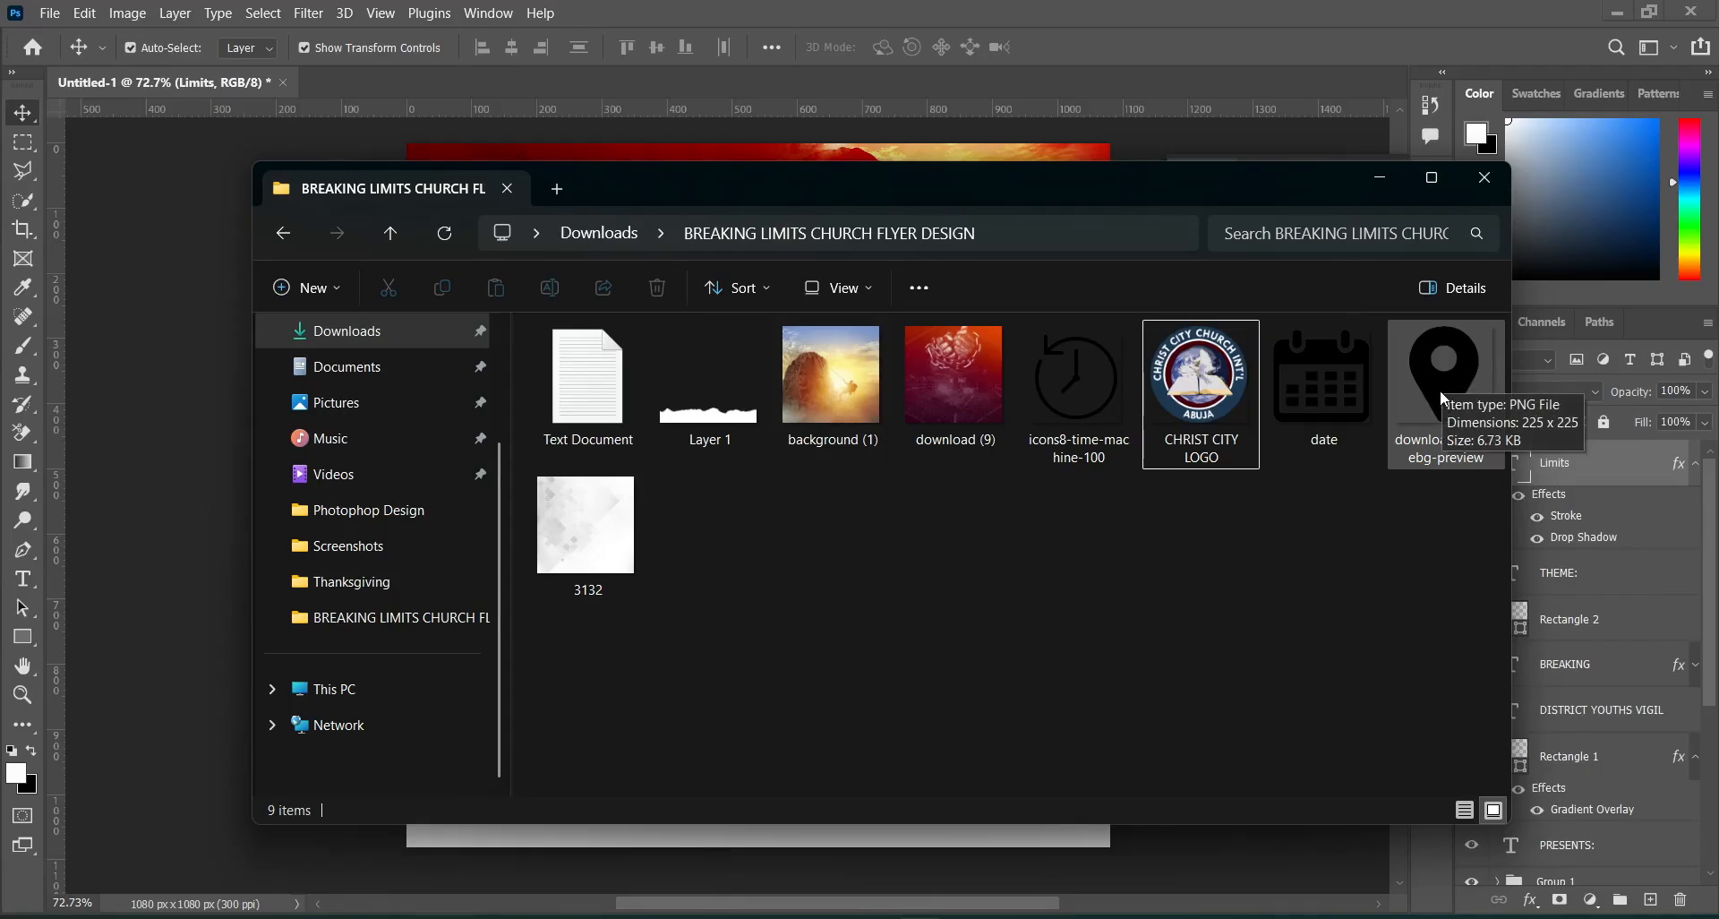
drag(1443, 401, 183, 582)
drag(758, 189, 716, 770)
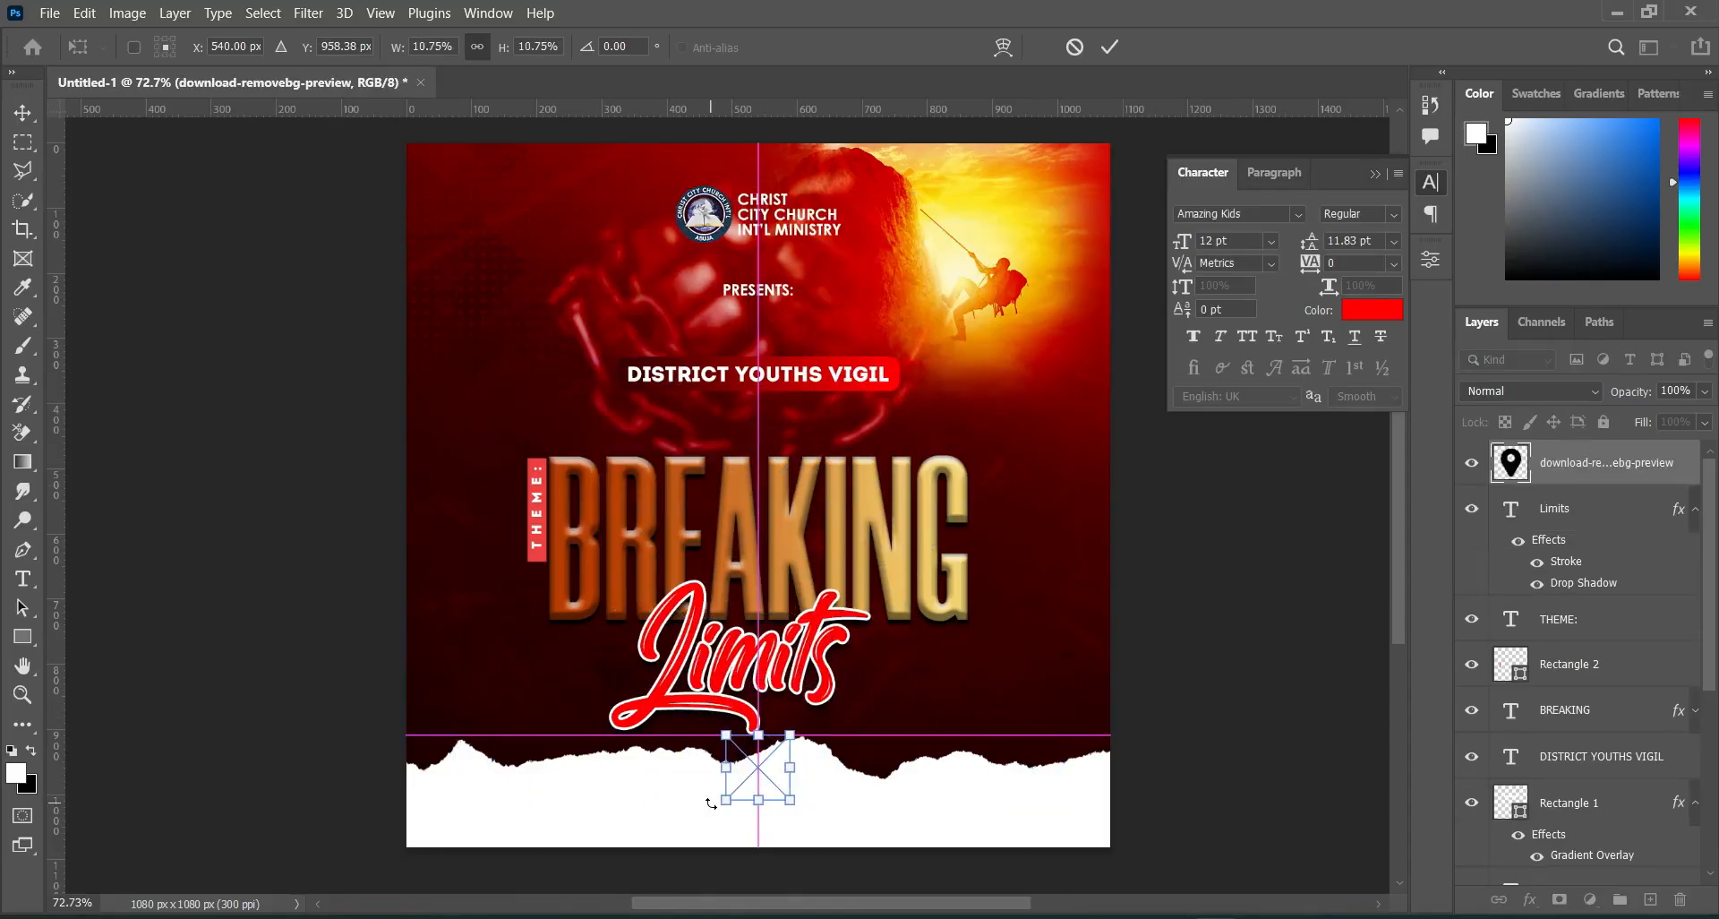
Shrink the location pin to about 2.93% and position it near the left end of the white torn-paper strip.
scroll(711, 804, up, 2)
drag(1405, 607, 1402, 693)
drag(784, 483, 372, 535)
scroll(512, 626, down, 2)
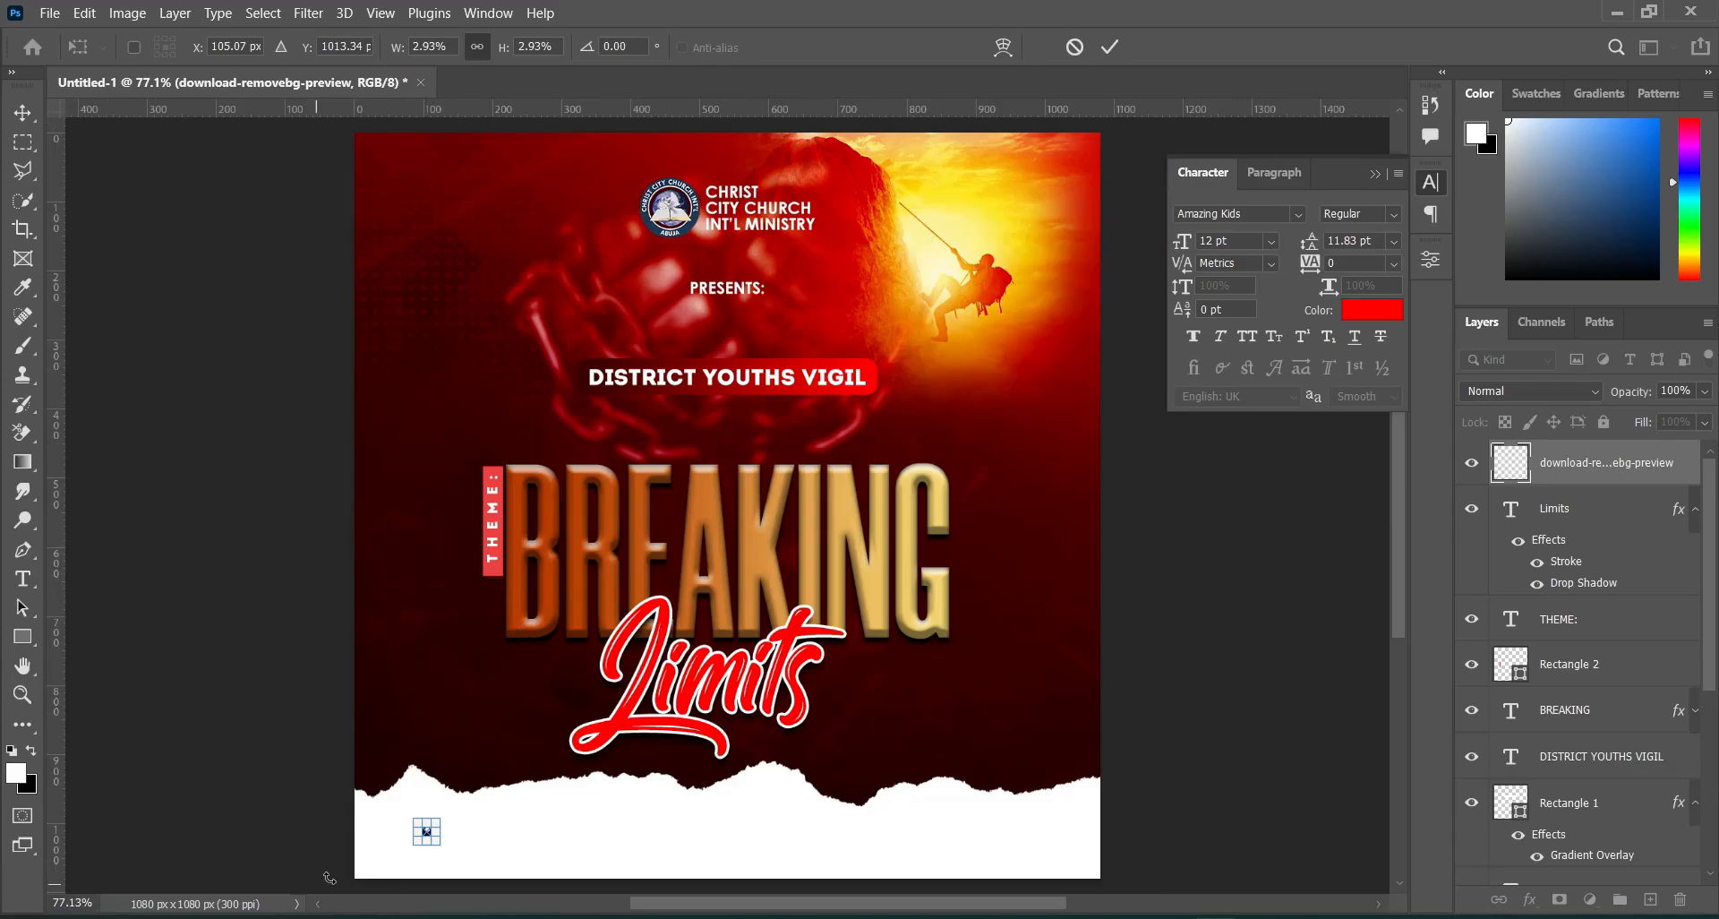
scroll(483, 818, up, 4)
drag(1399, 663, 1398, 713)
drag(382, 667, 466, 673)
click(1110, 47)
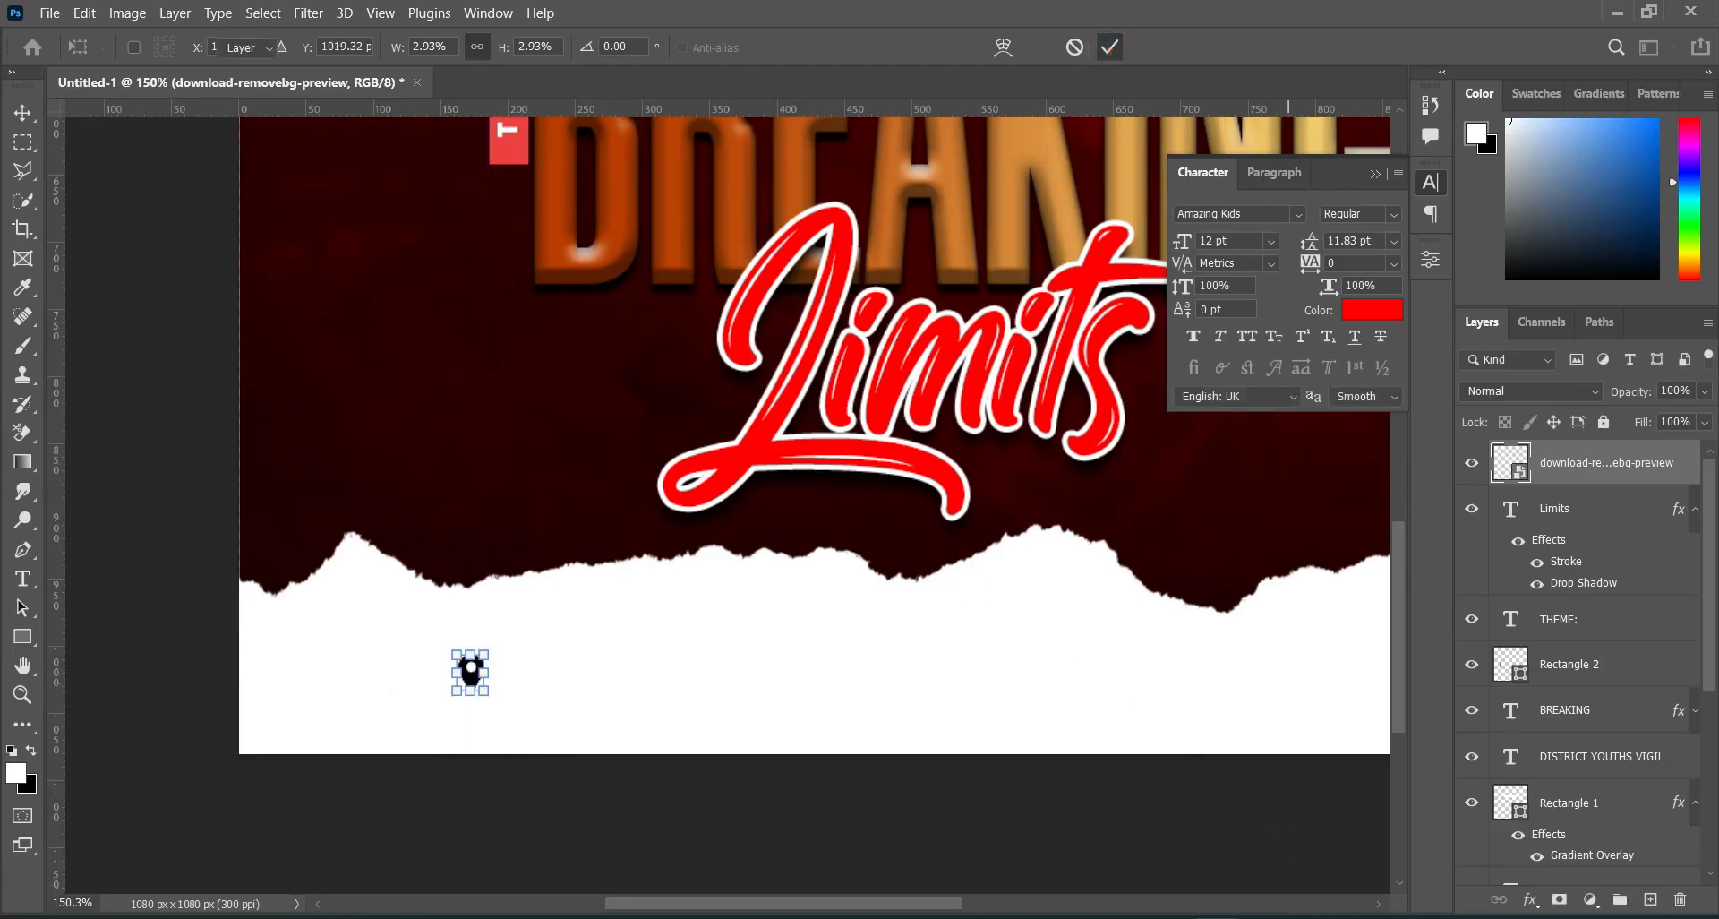
Copy the two-line church name and address from the Notepad text document.
key(alt+Tab)
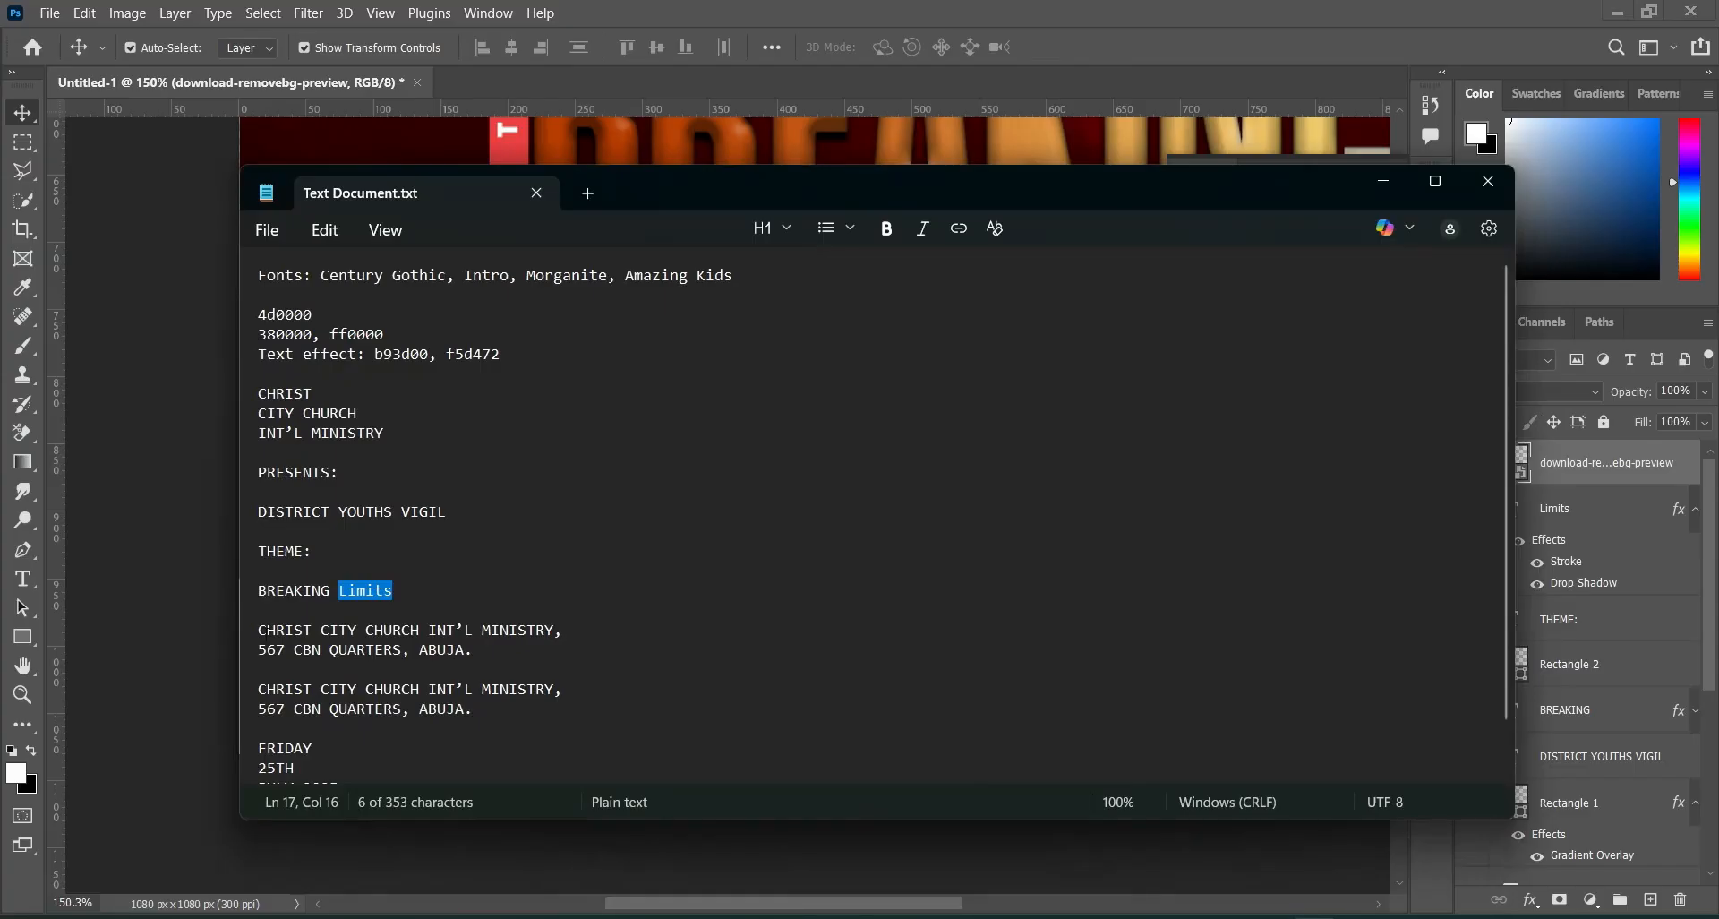
click(261, 629)
drag(260, 630, 479, 652)
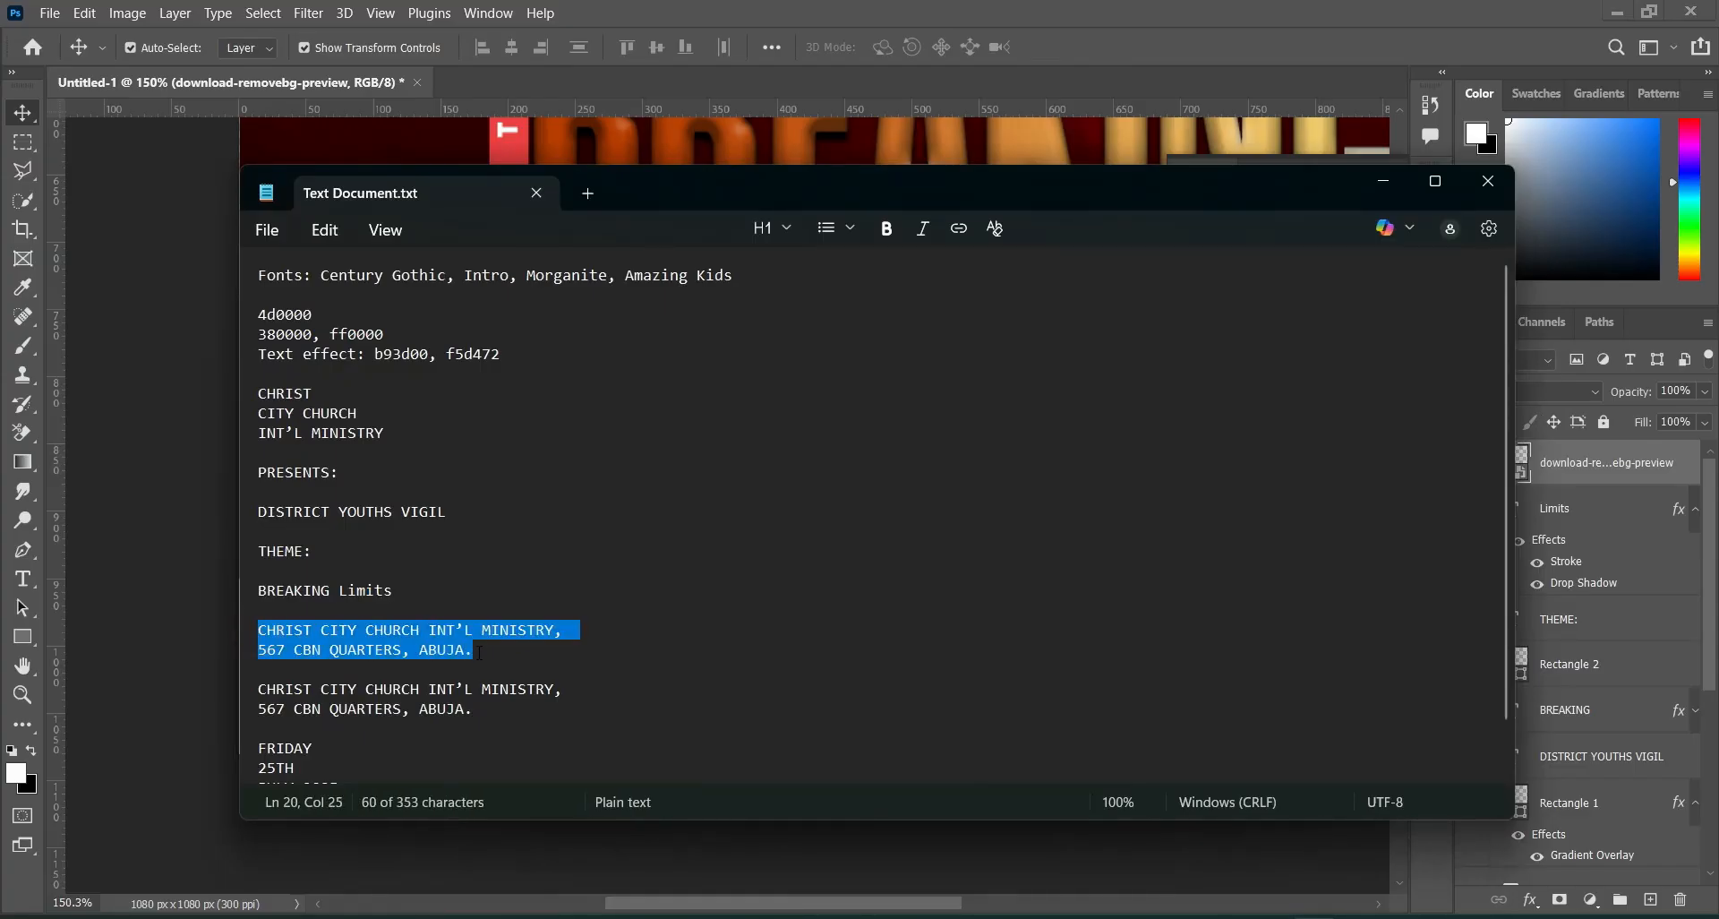
click(1407, 179)
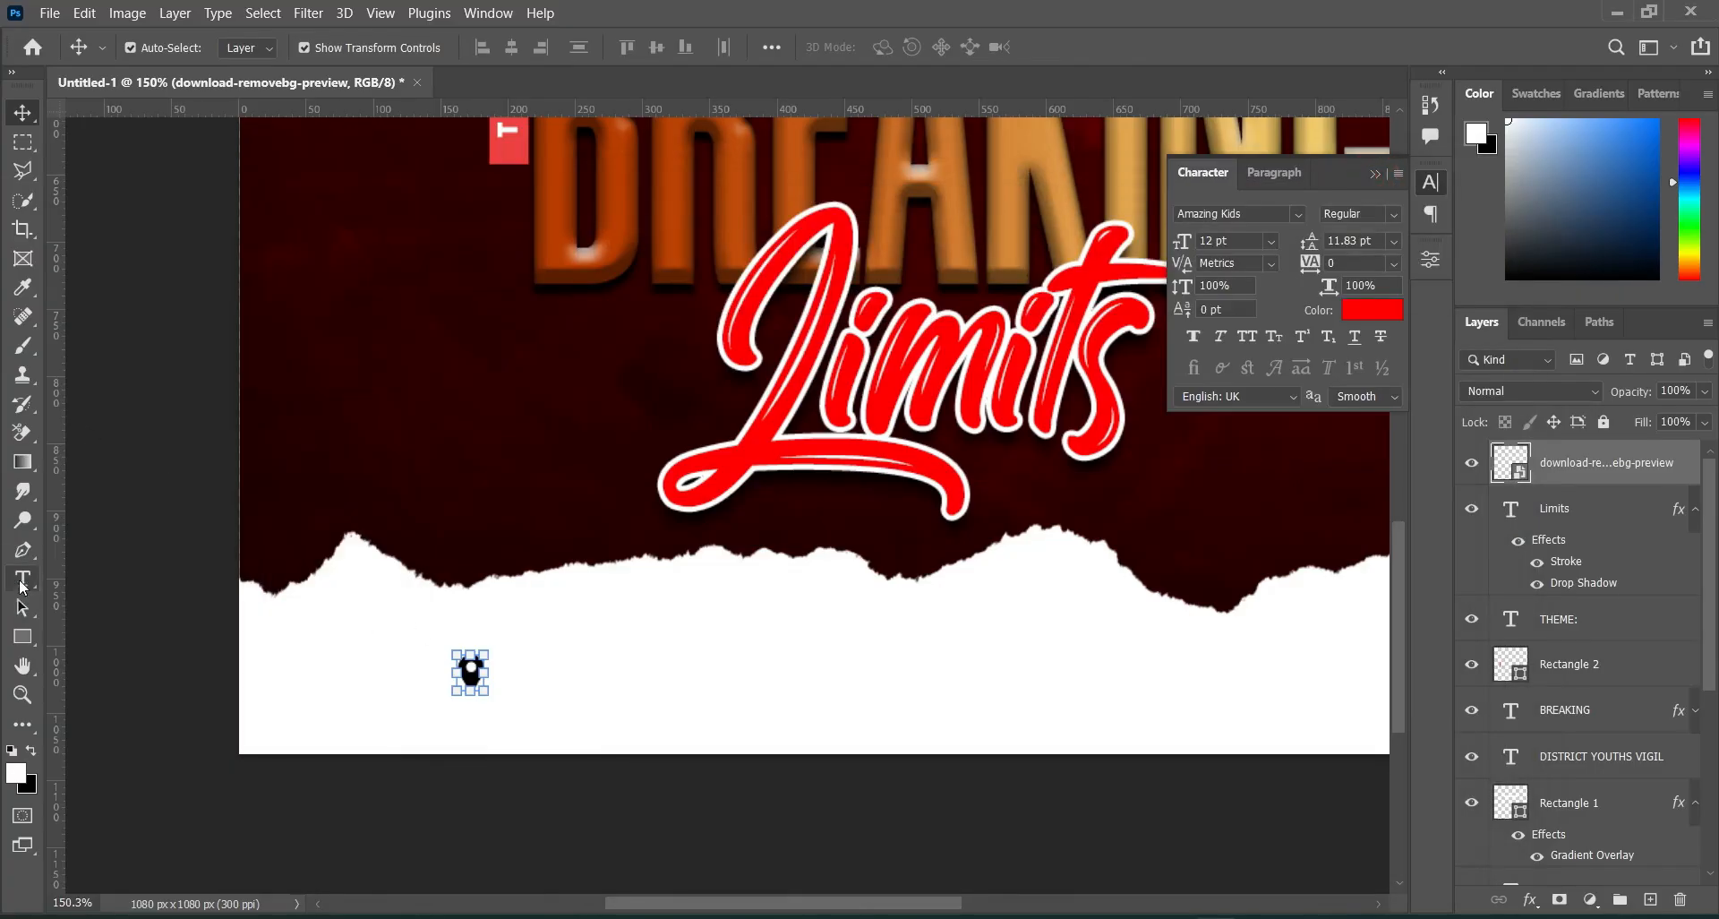
Start a new text line beside the location pin and set its colour to near-black 040404.
click(23, 580)
click(510, 668)
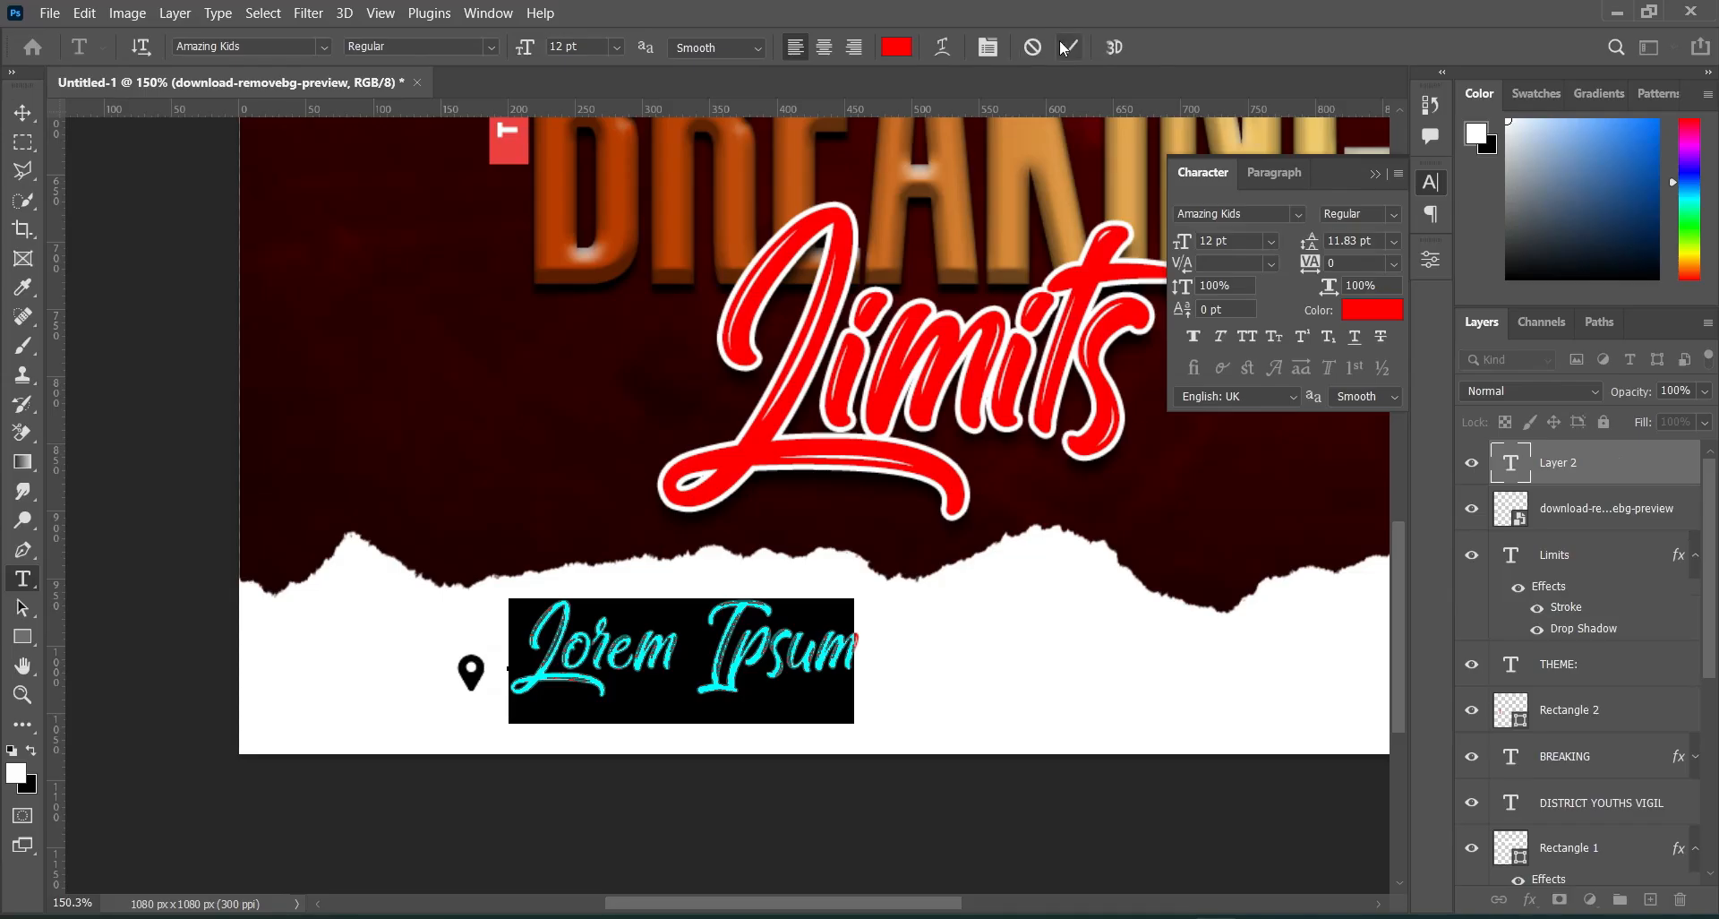
click(896, 47)
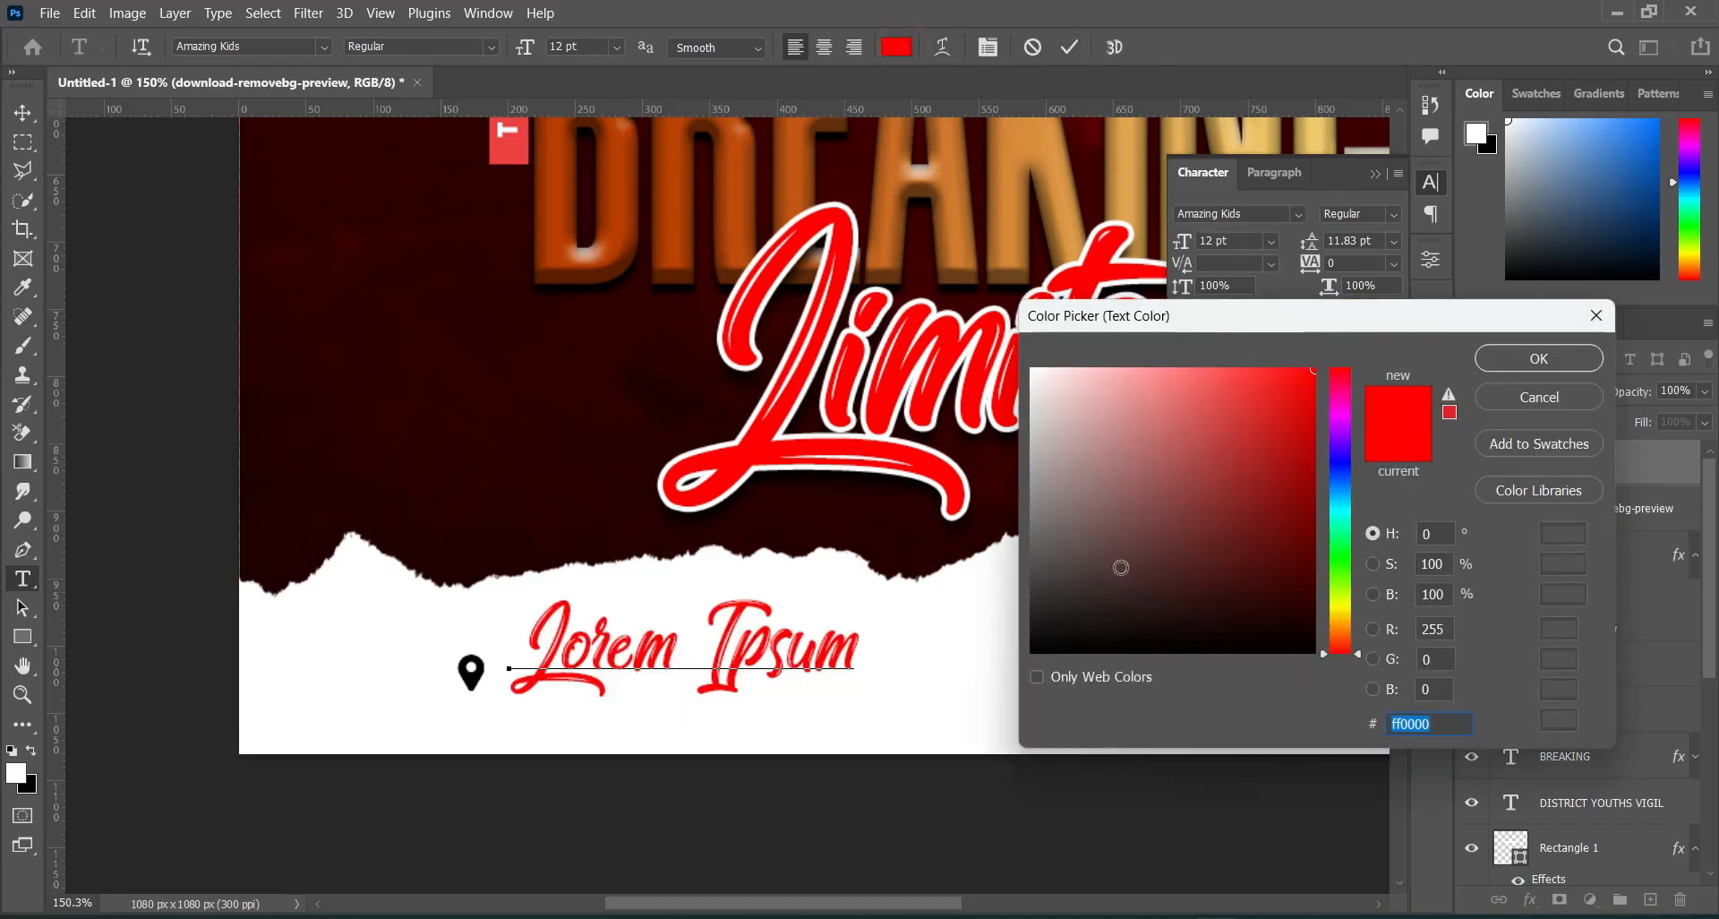
text(131313)
drag(1007, 651, 1007, 652)
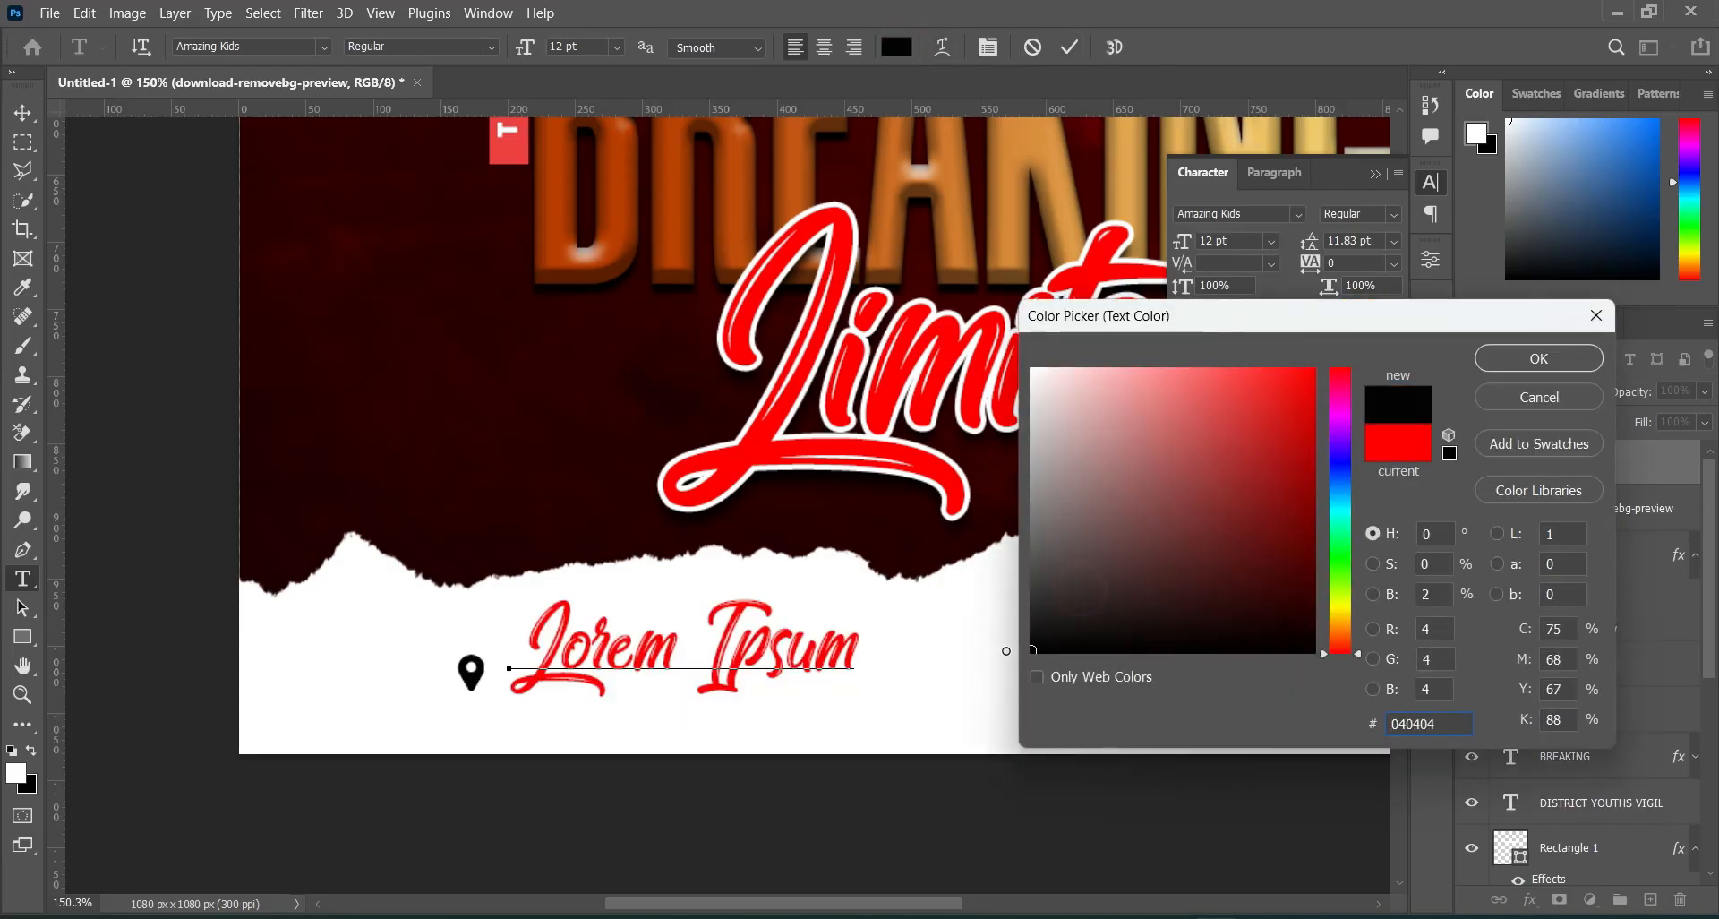
click(1508, 355)
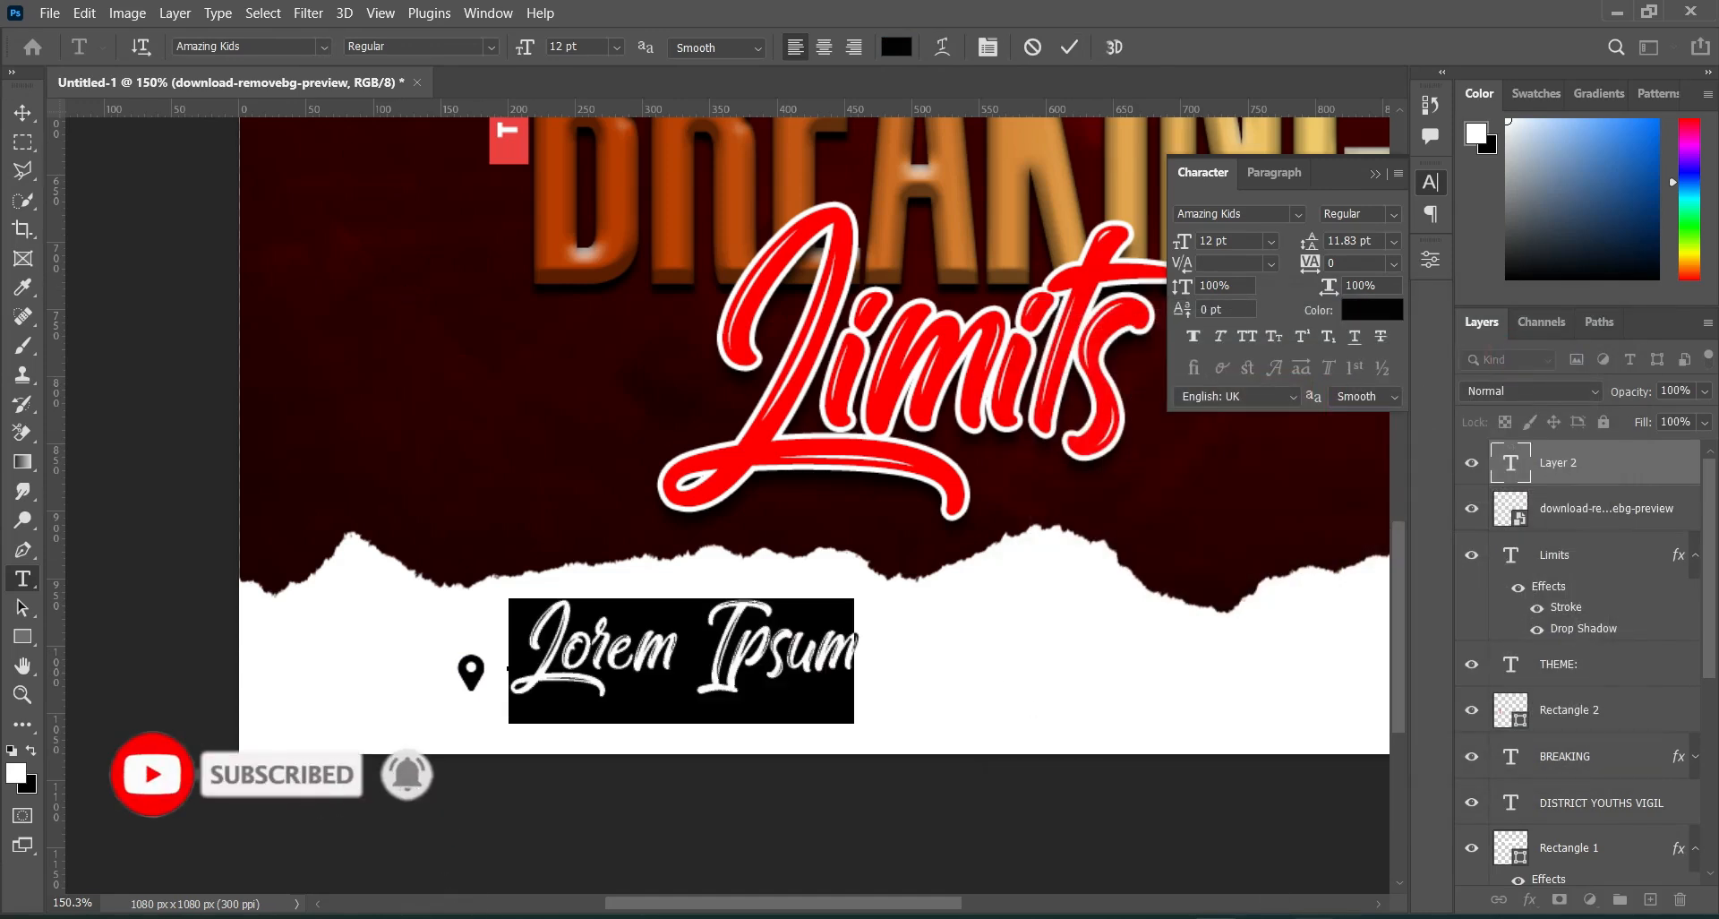
Paste the copied church name and address into the new text line and set its font to Century Gothic Regular.
key(alt+Tab)
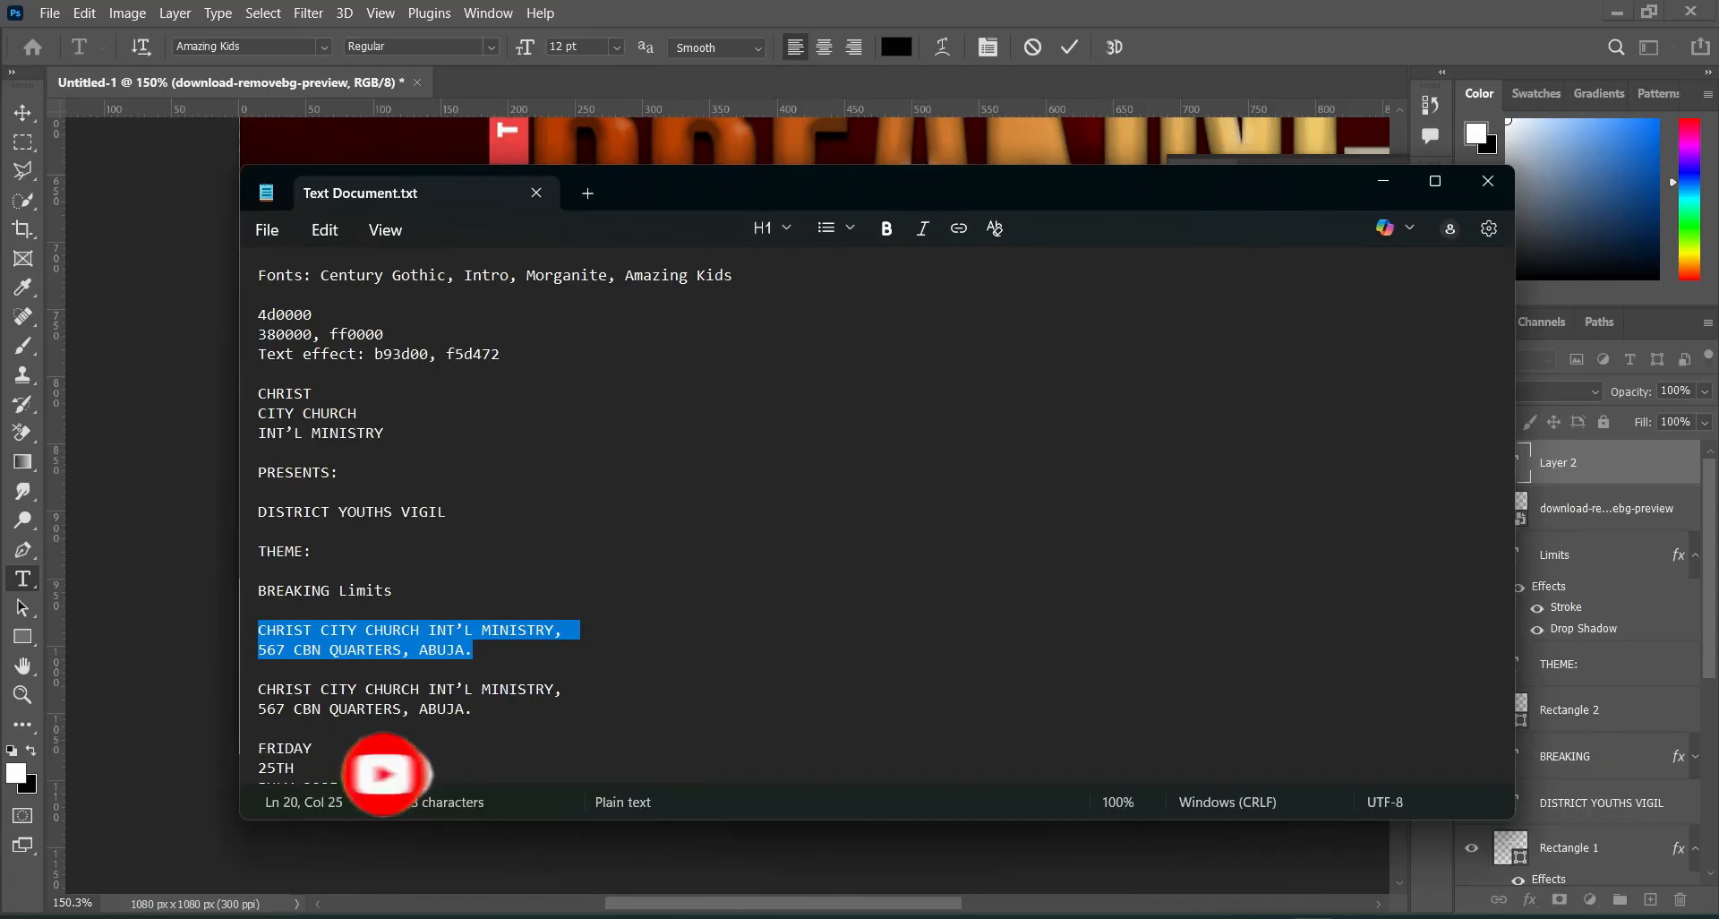
key(alt+Tab)
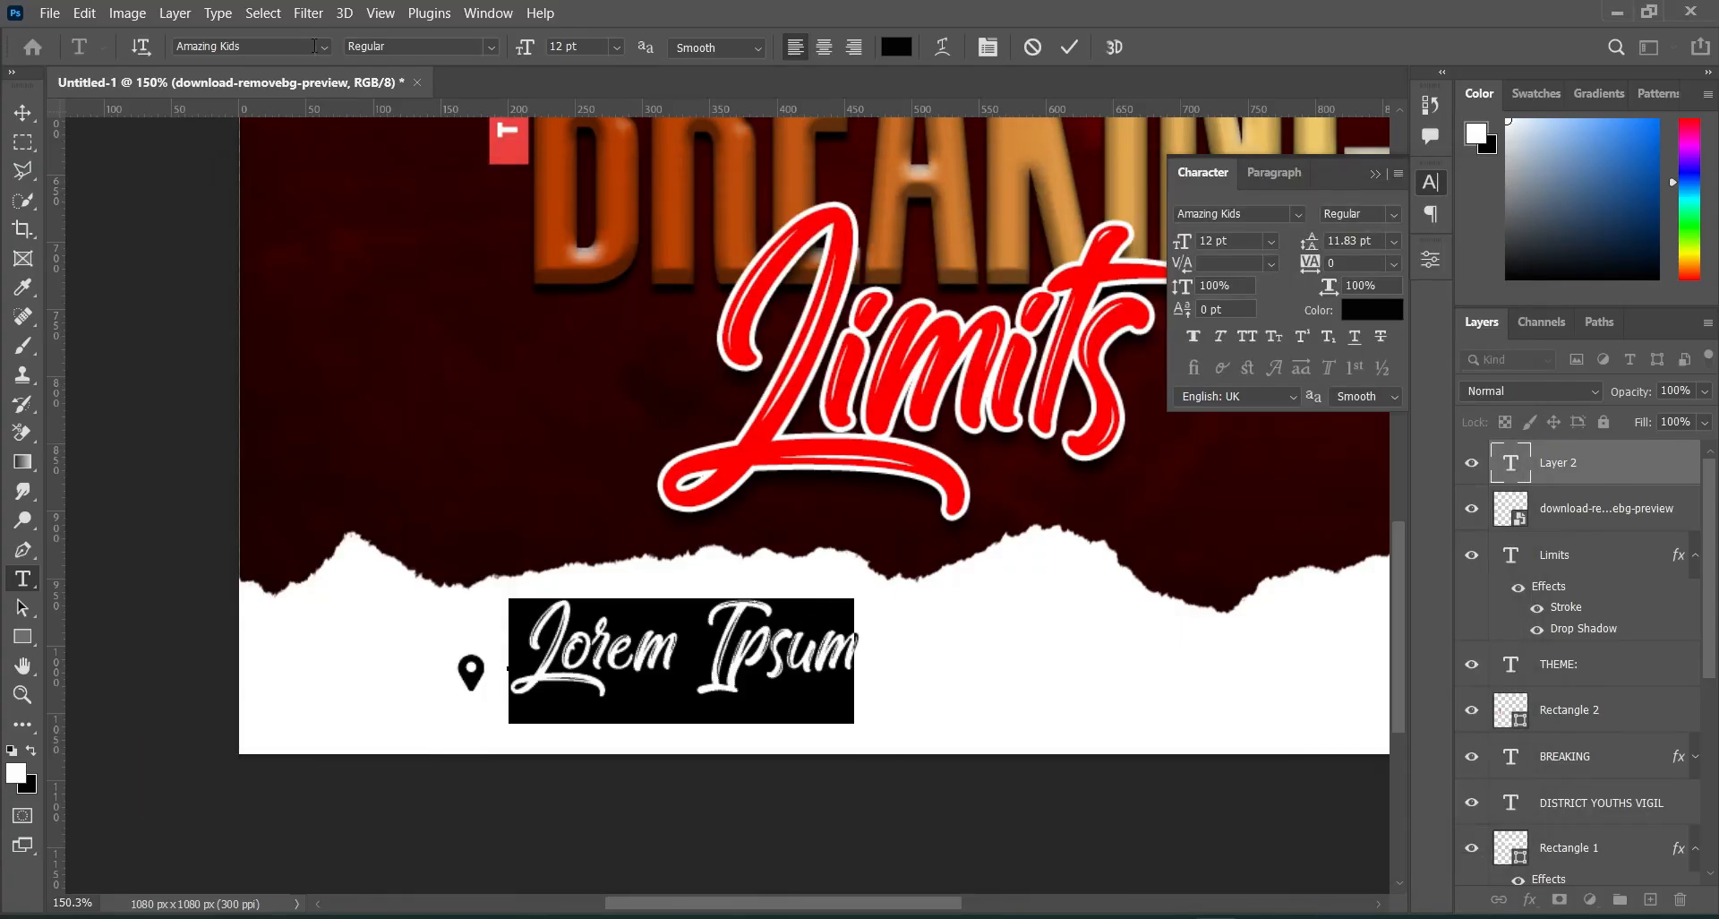
key(ctrl+v)
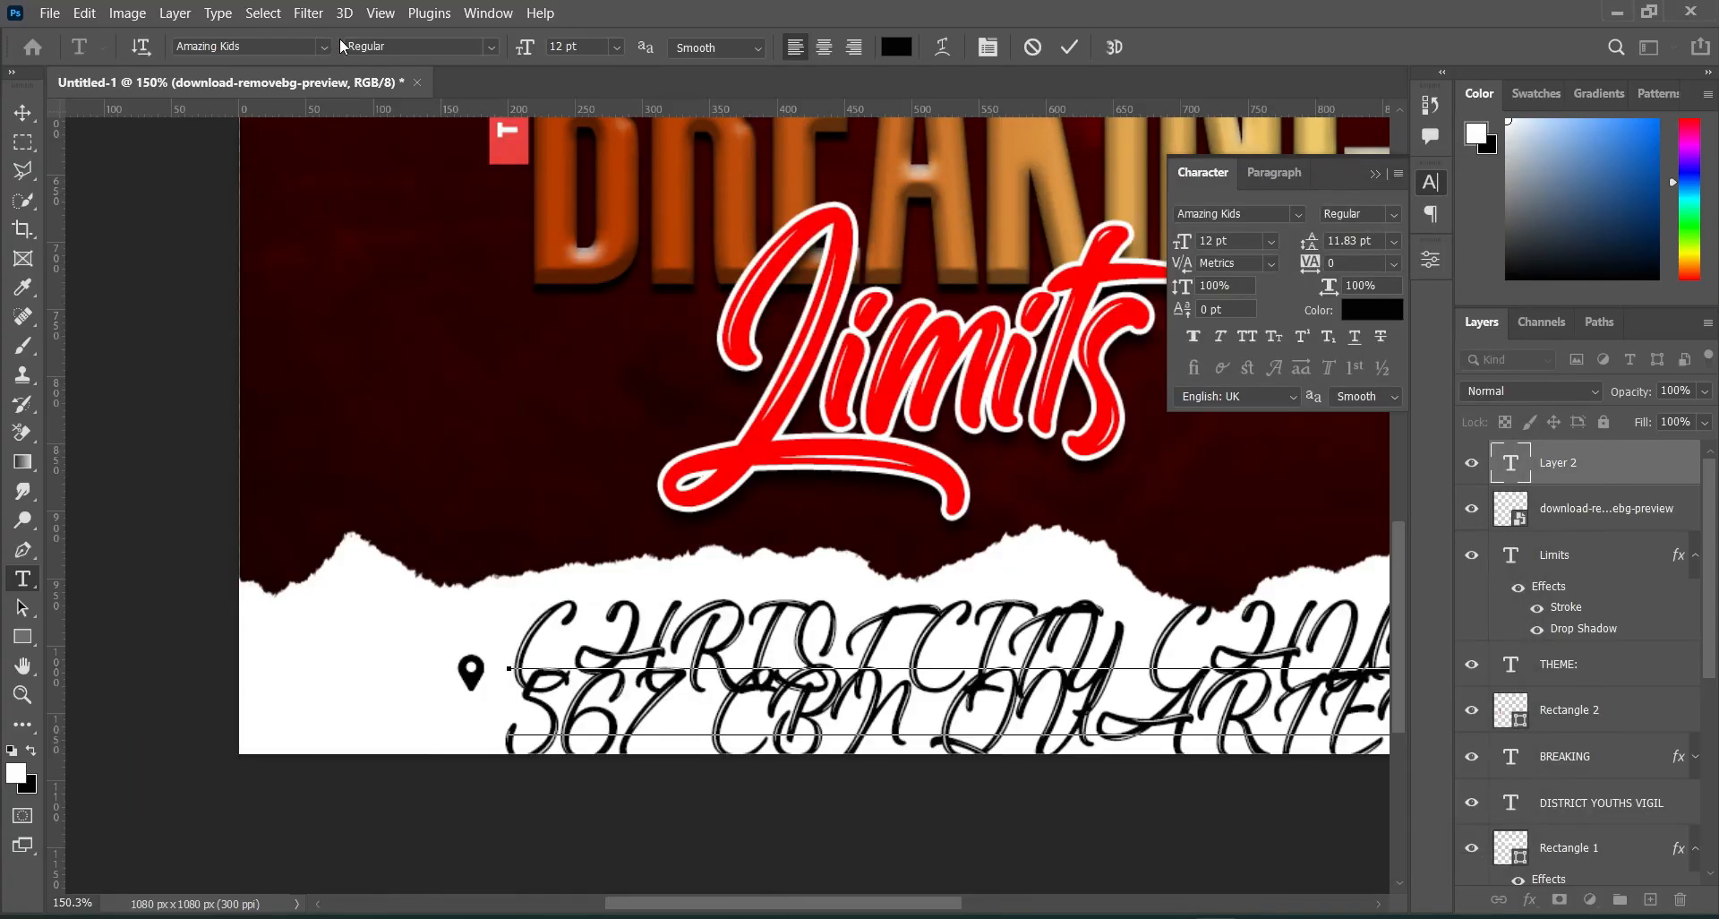
click(1069, 47)
click(324, 46)
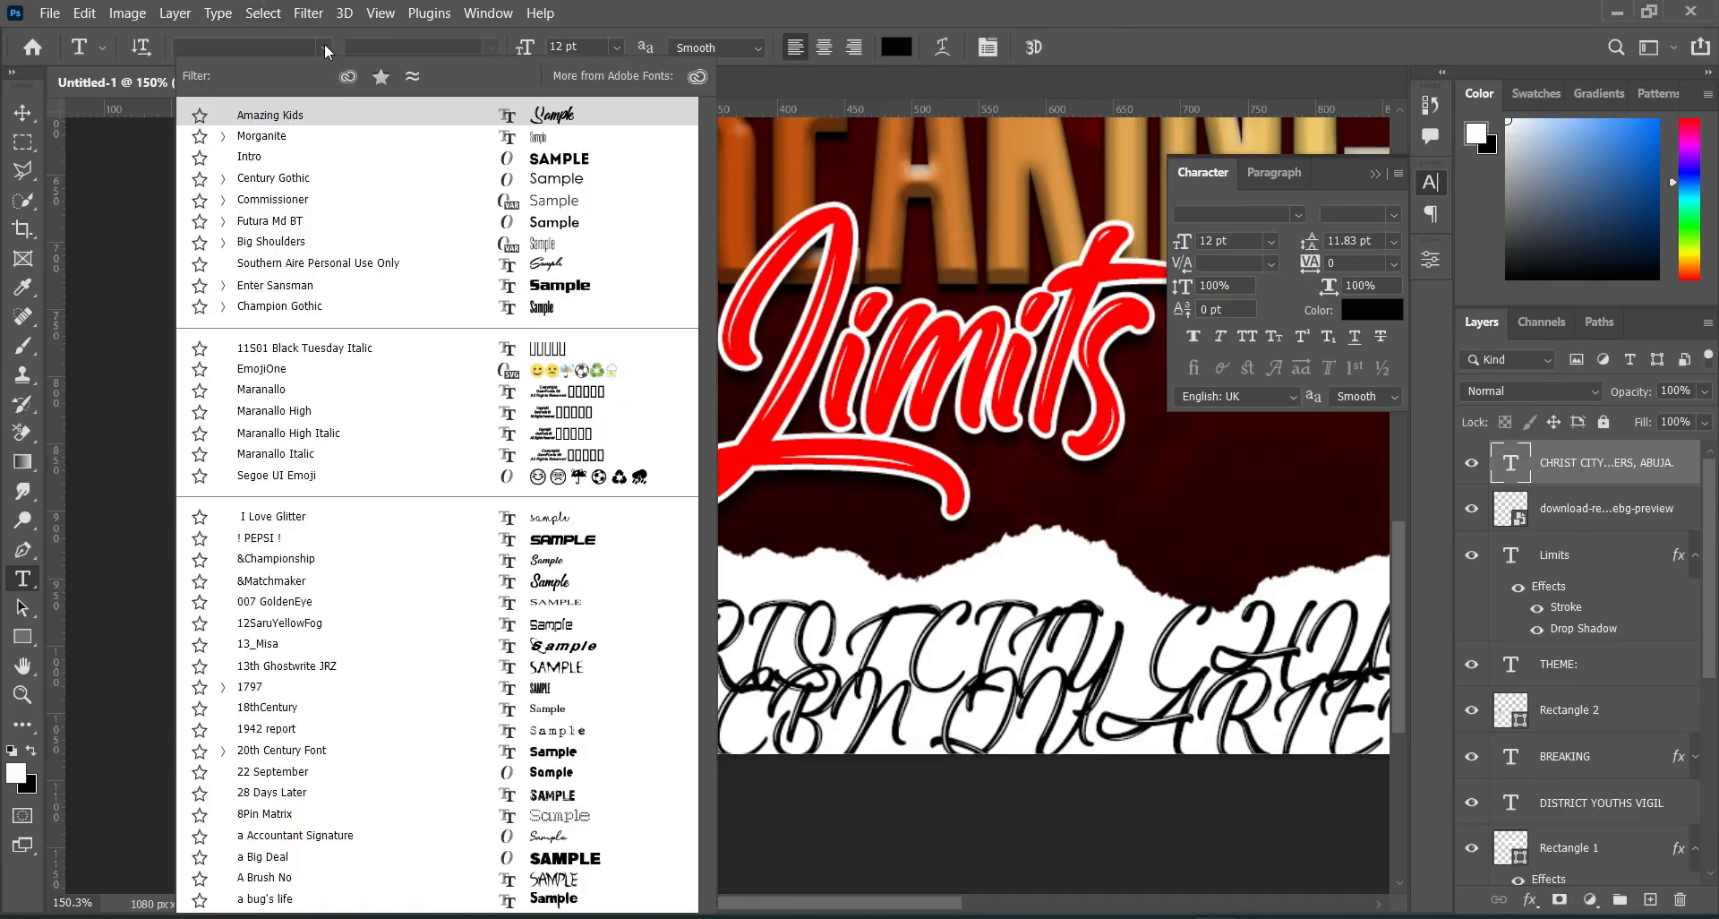
click(271, 179)
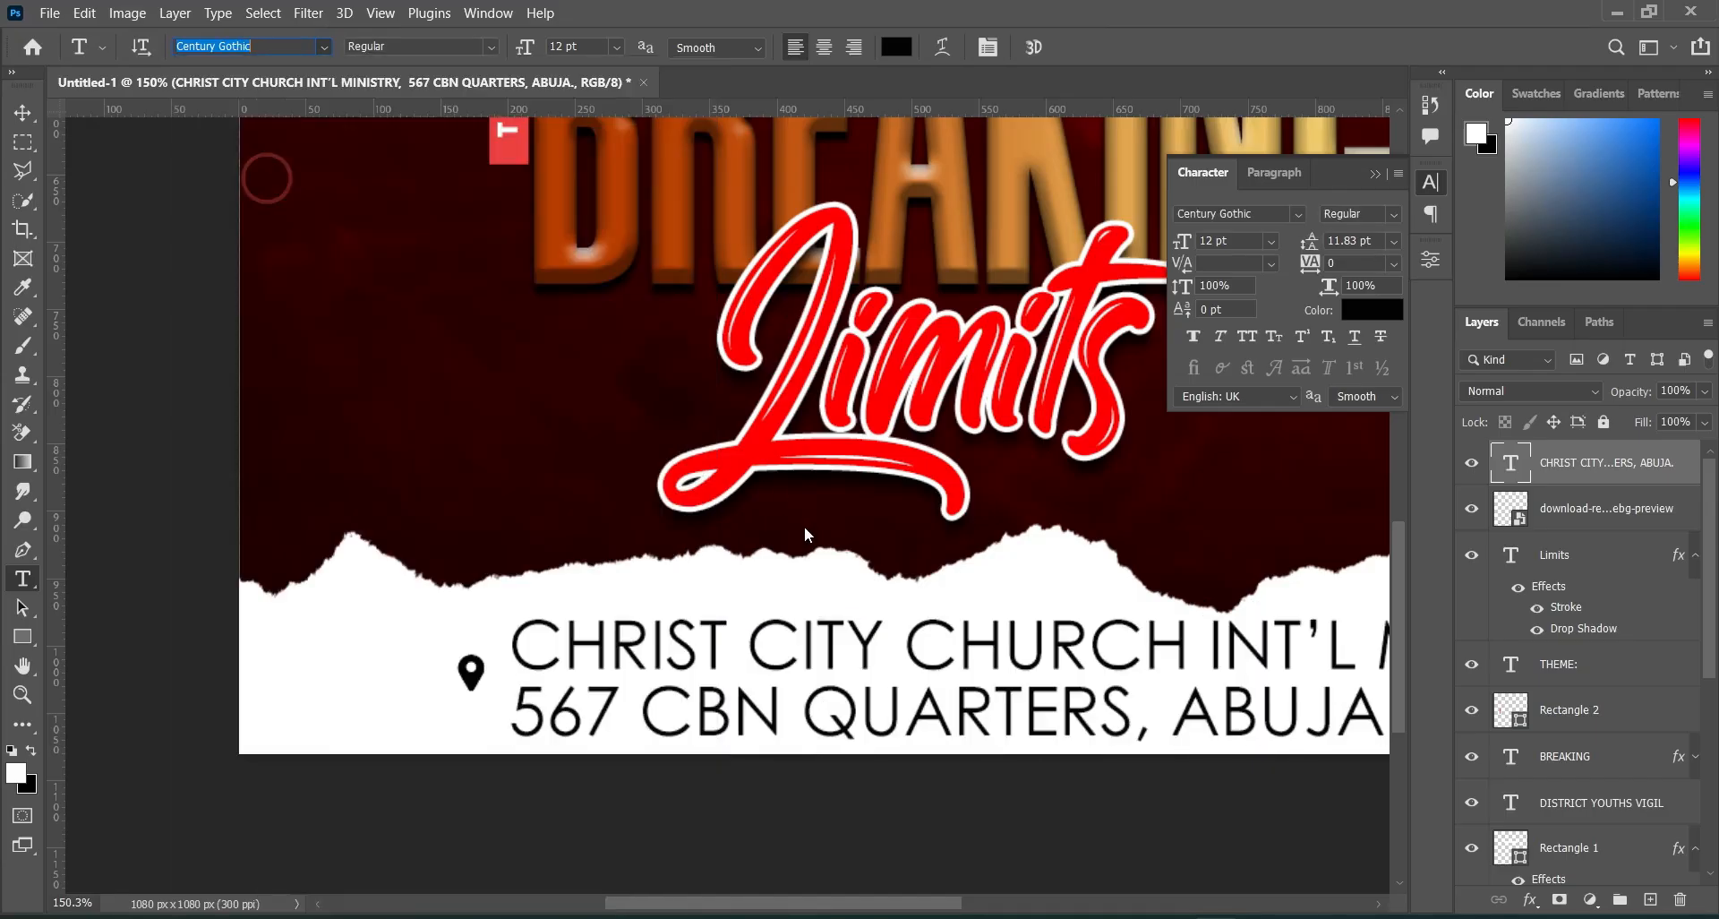
scroll(148, 369, down, 3)
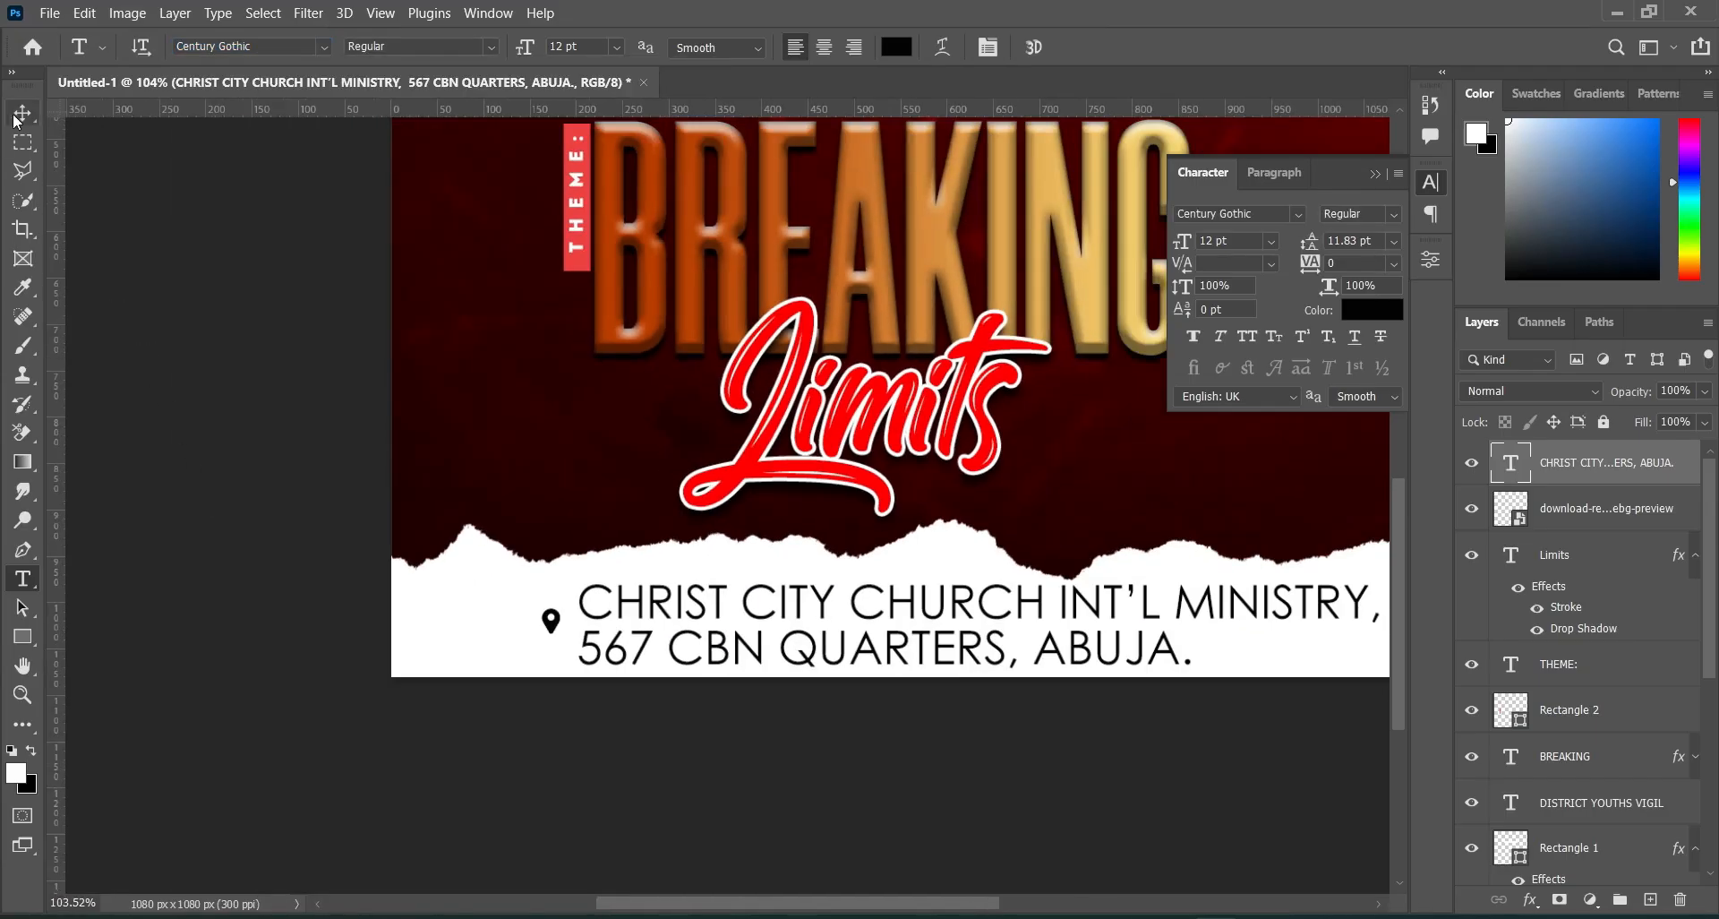
Make the church name and address text bold, shrink it to about 4.07 pt and align it beside the location pin.
click(492, 50)
click(439, 105)
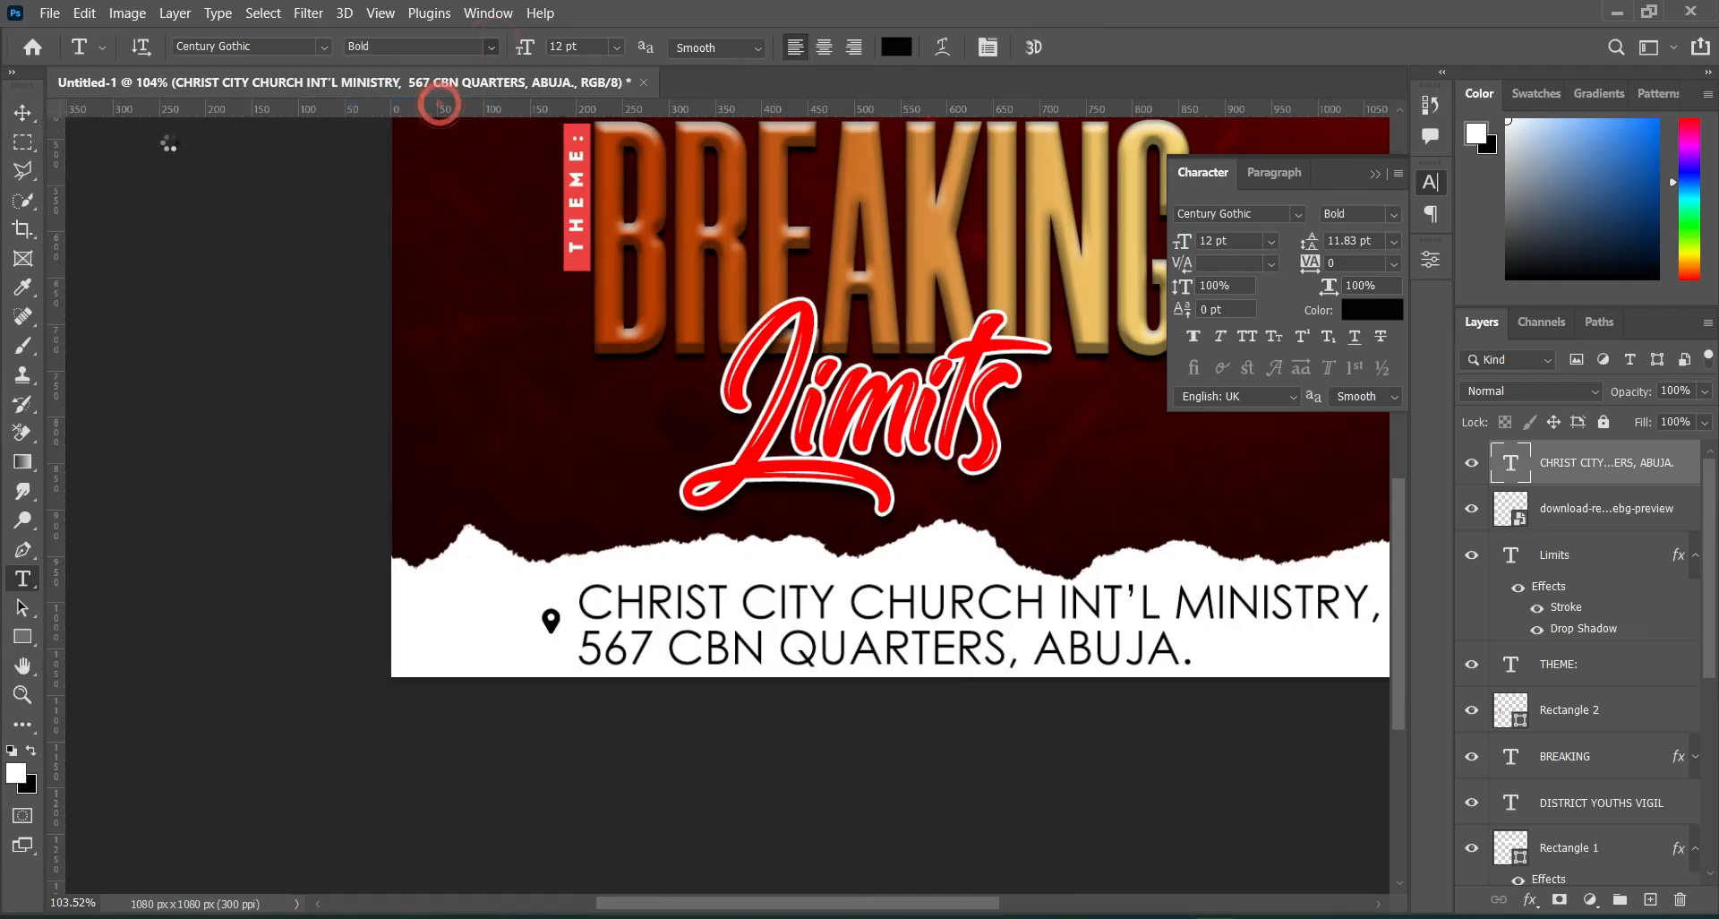
click(23, 112)
scroll(381, 498, down, 3)
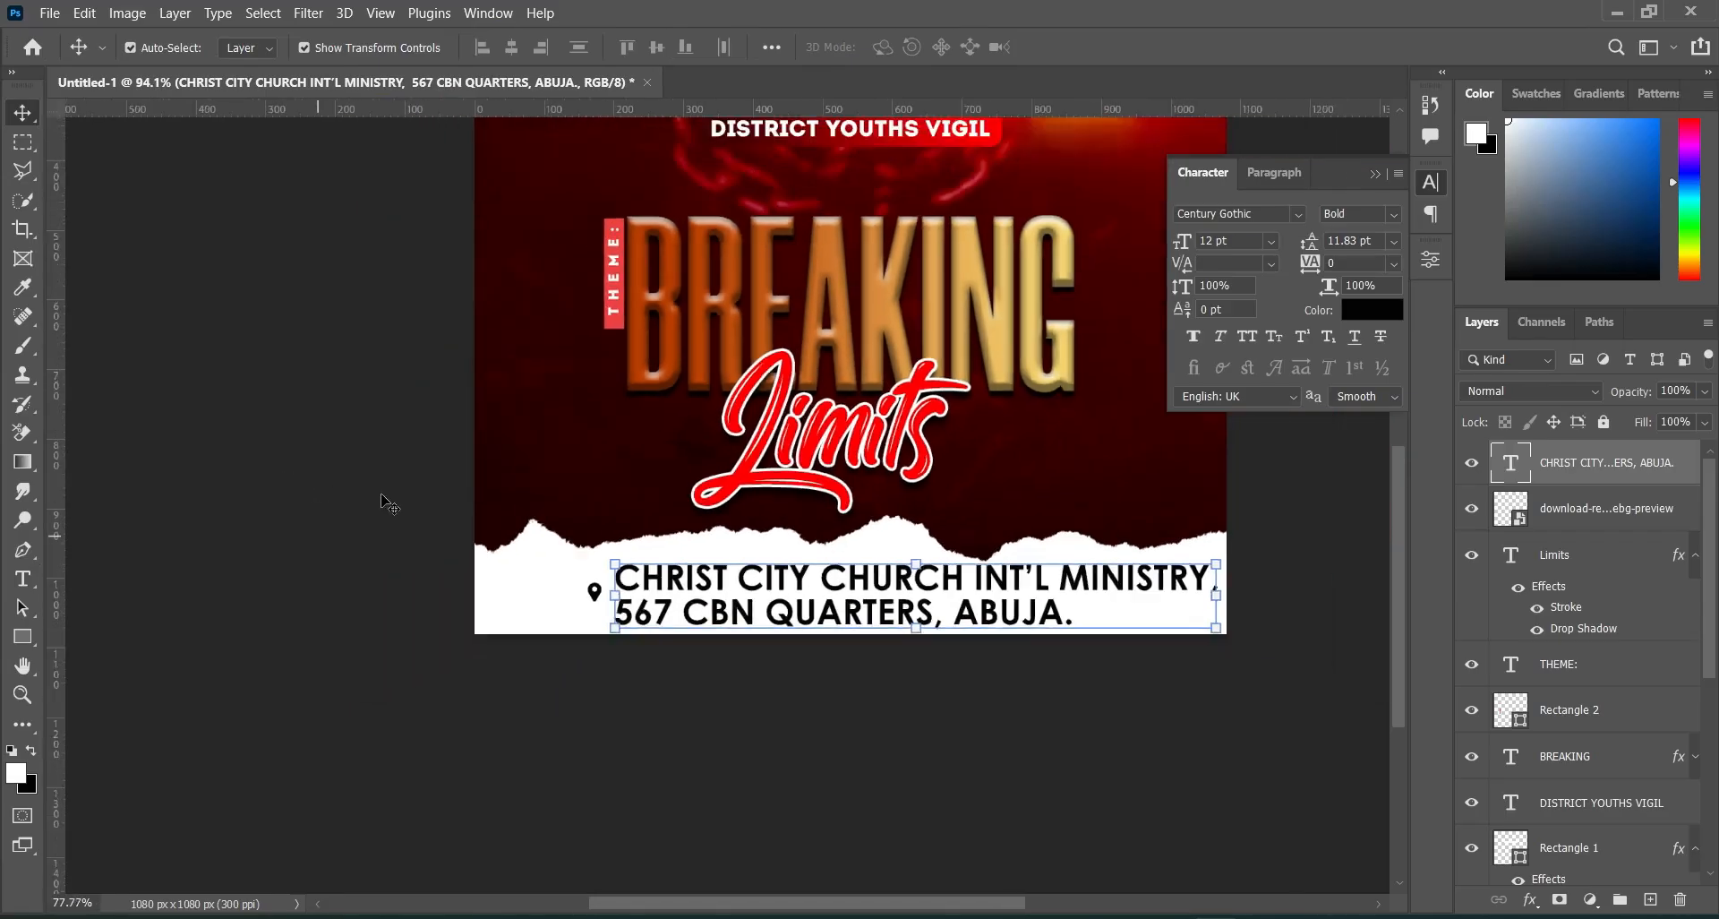
click(1325, 615)
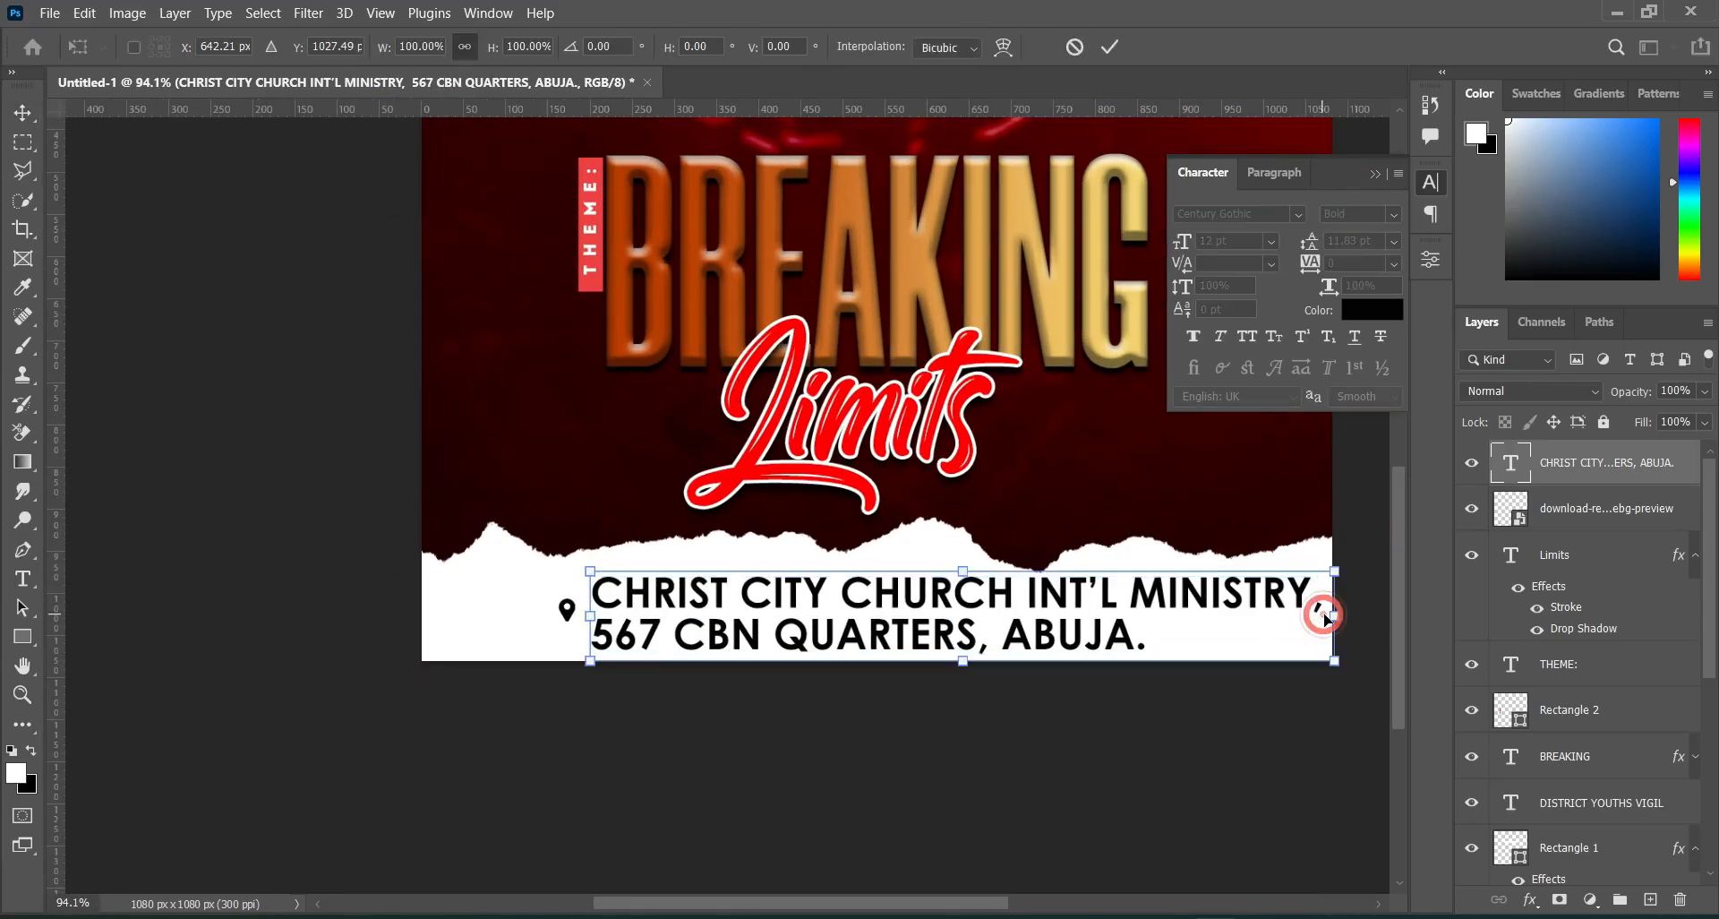
drag(1325, 615, 830, 640)
drag(729, 618, 728, 614)
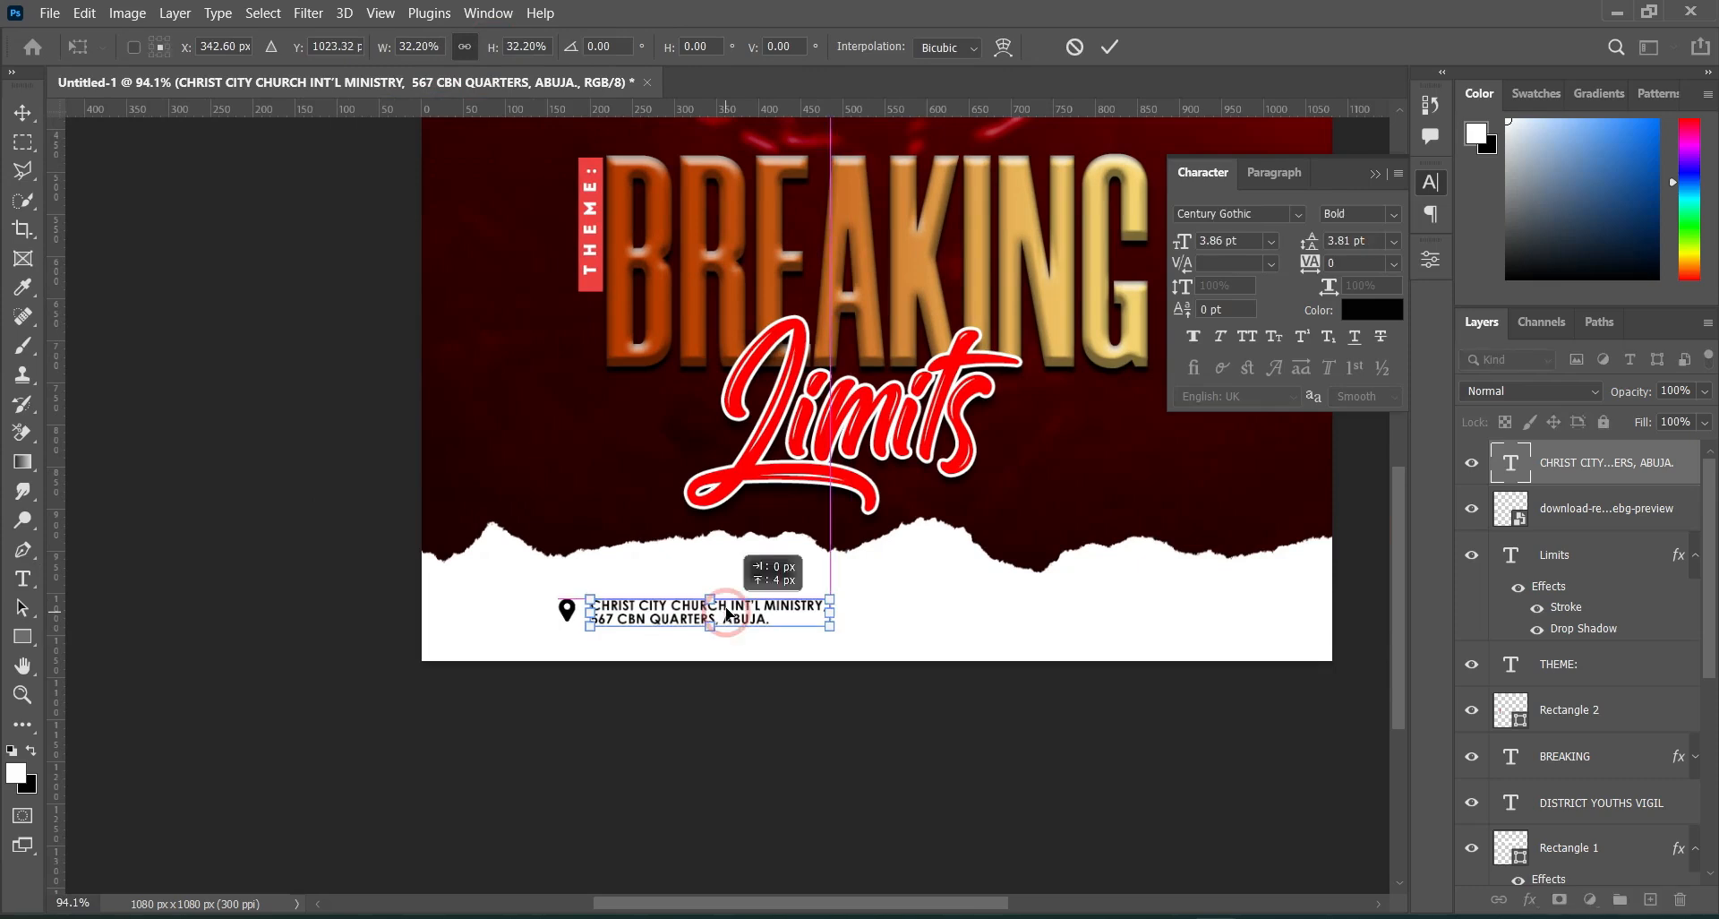
drag(834, 612, 841, 611)
key(Return)
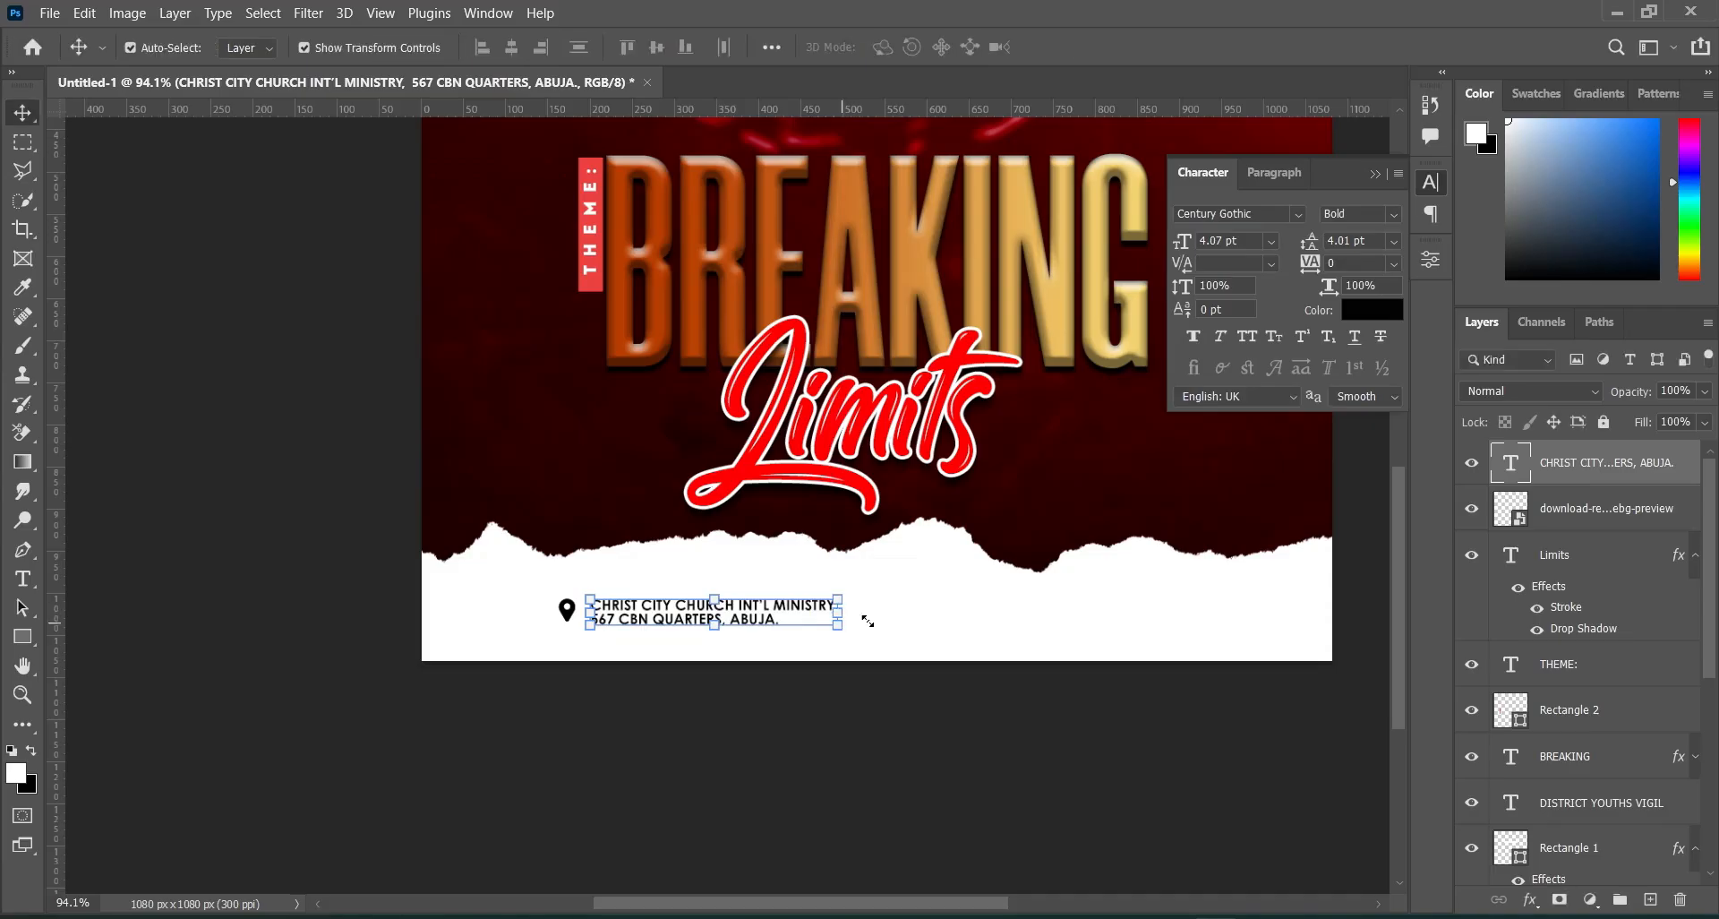
Copy the word FRIDAY from the Notepad text document and return to the flyer.
scroll(997, 636, up, 1)
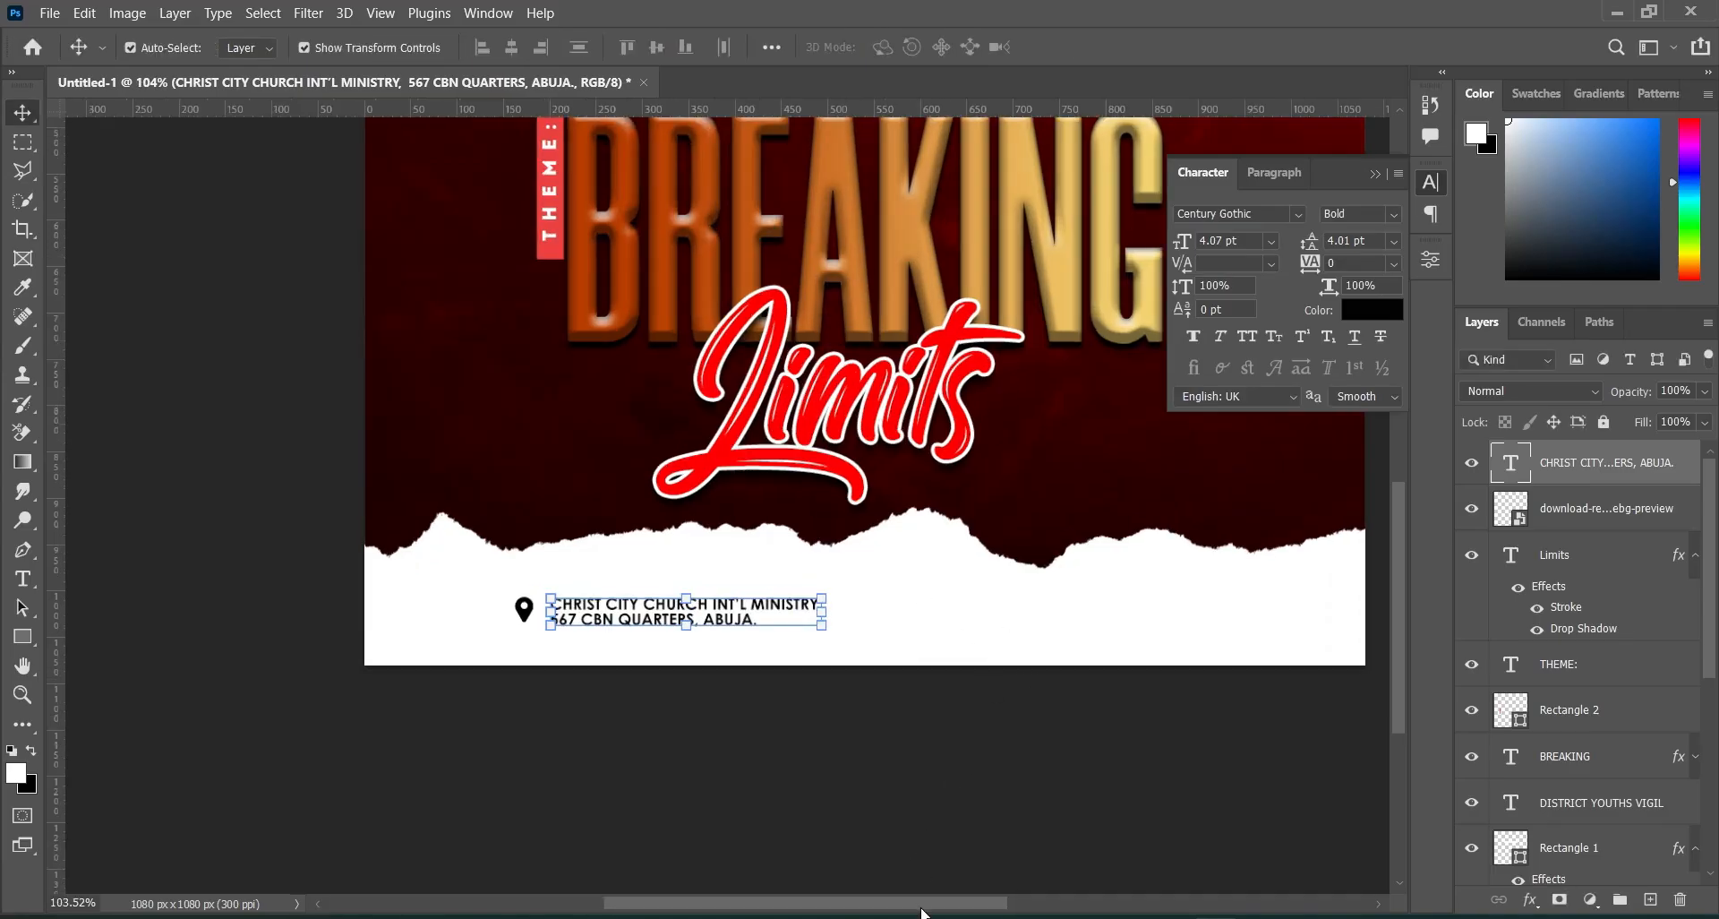
drag(913, 898, 958, 899)
key(alt+Tab)
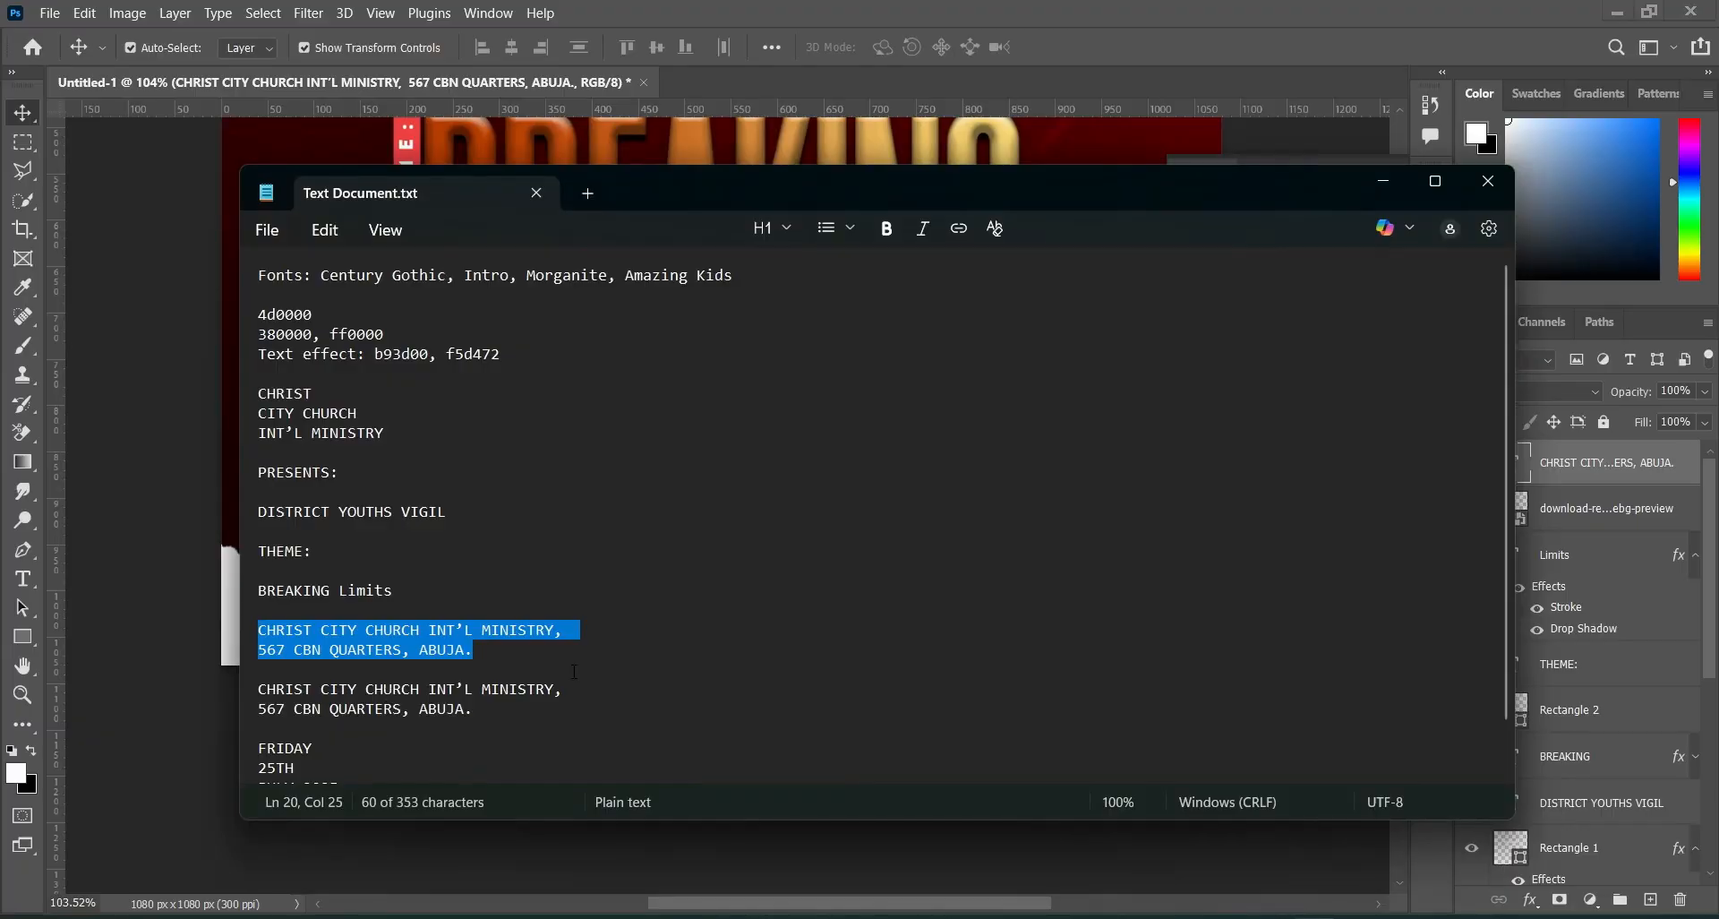
click(606, 685)
scroll(503, 597, down, 1)
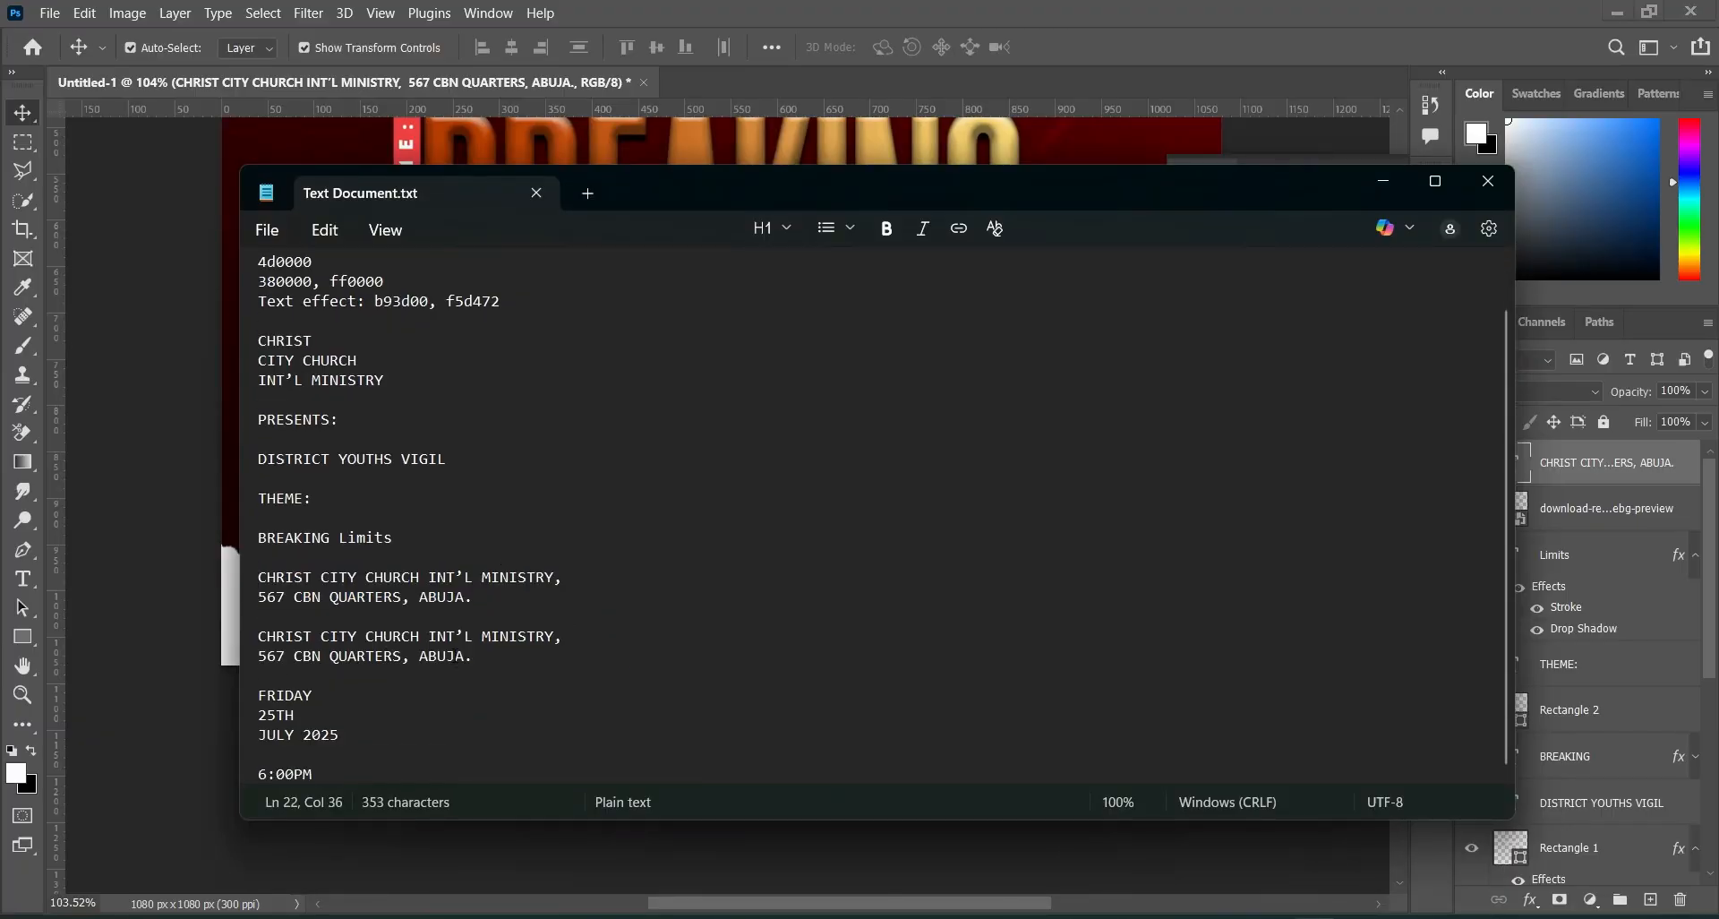
drag(259, 695, 302, 695)
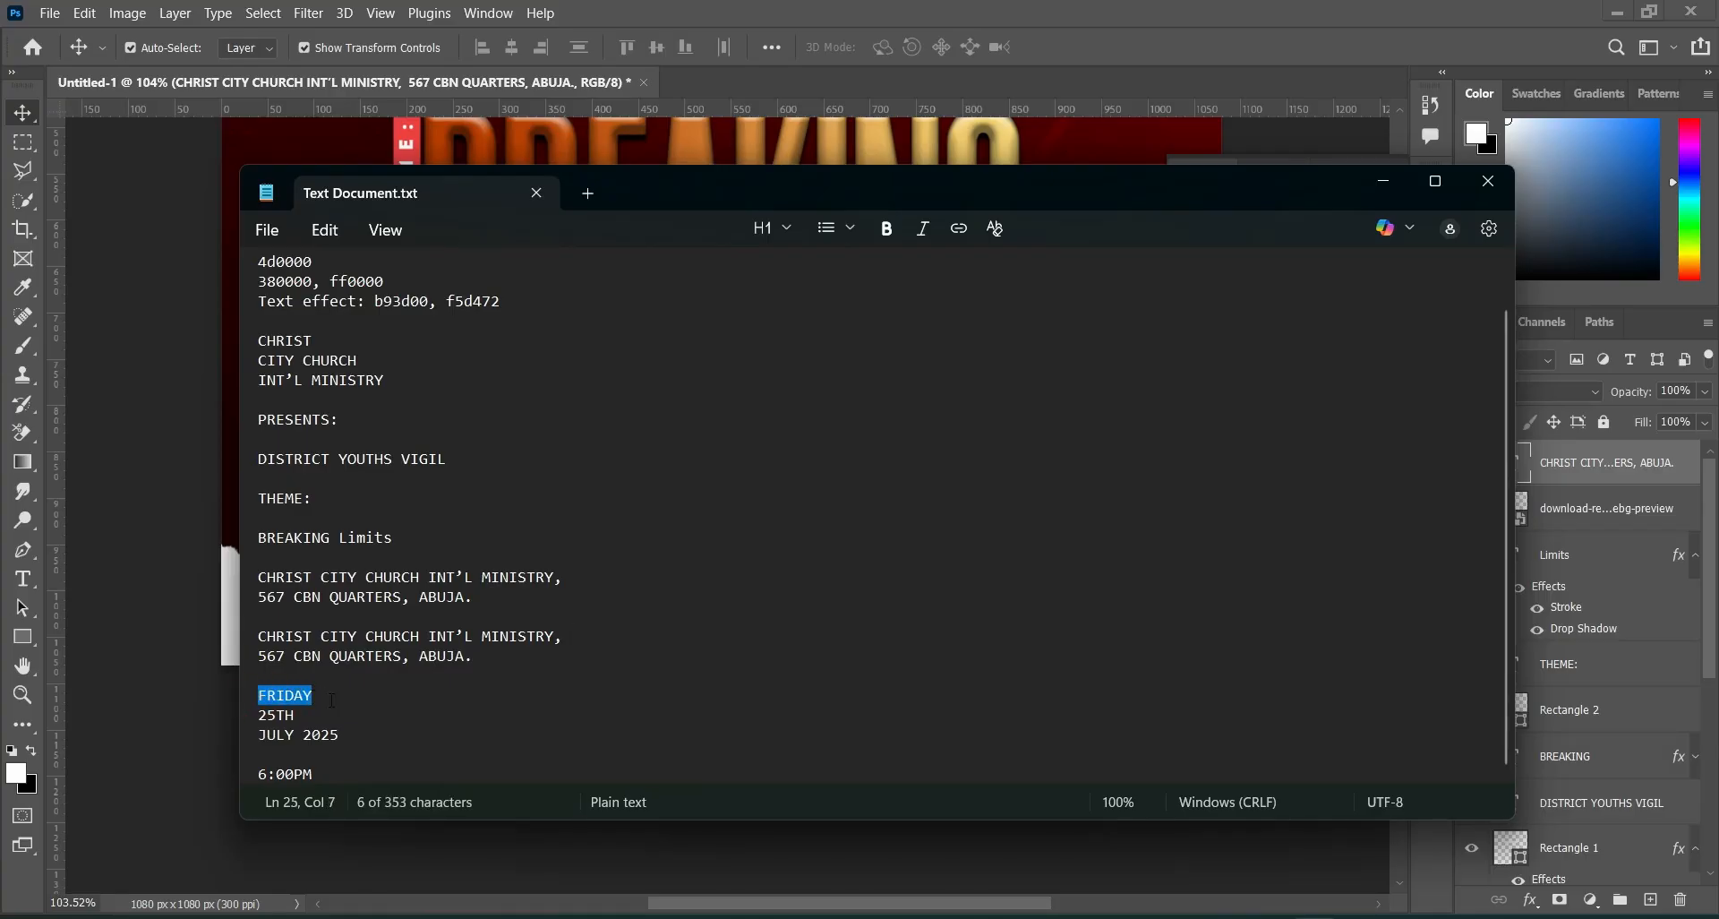
click(1394, 177)
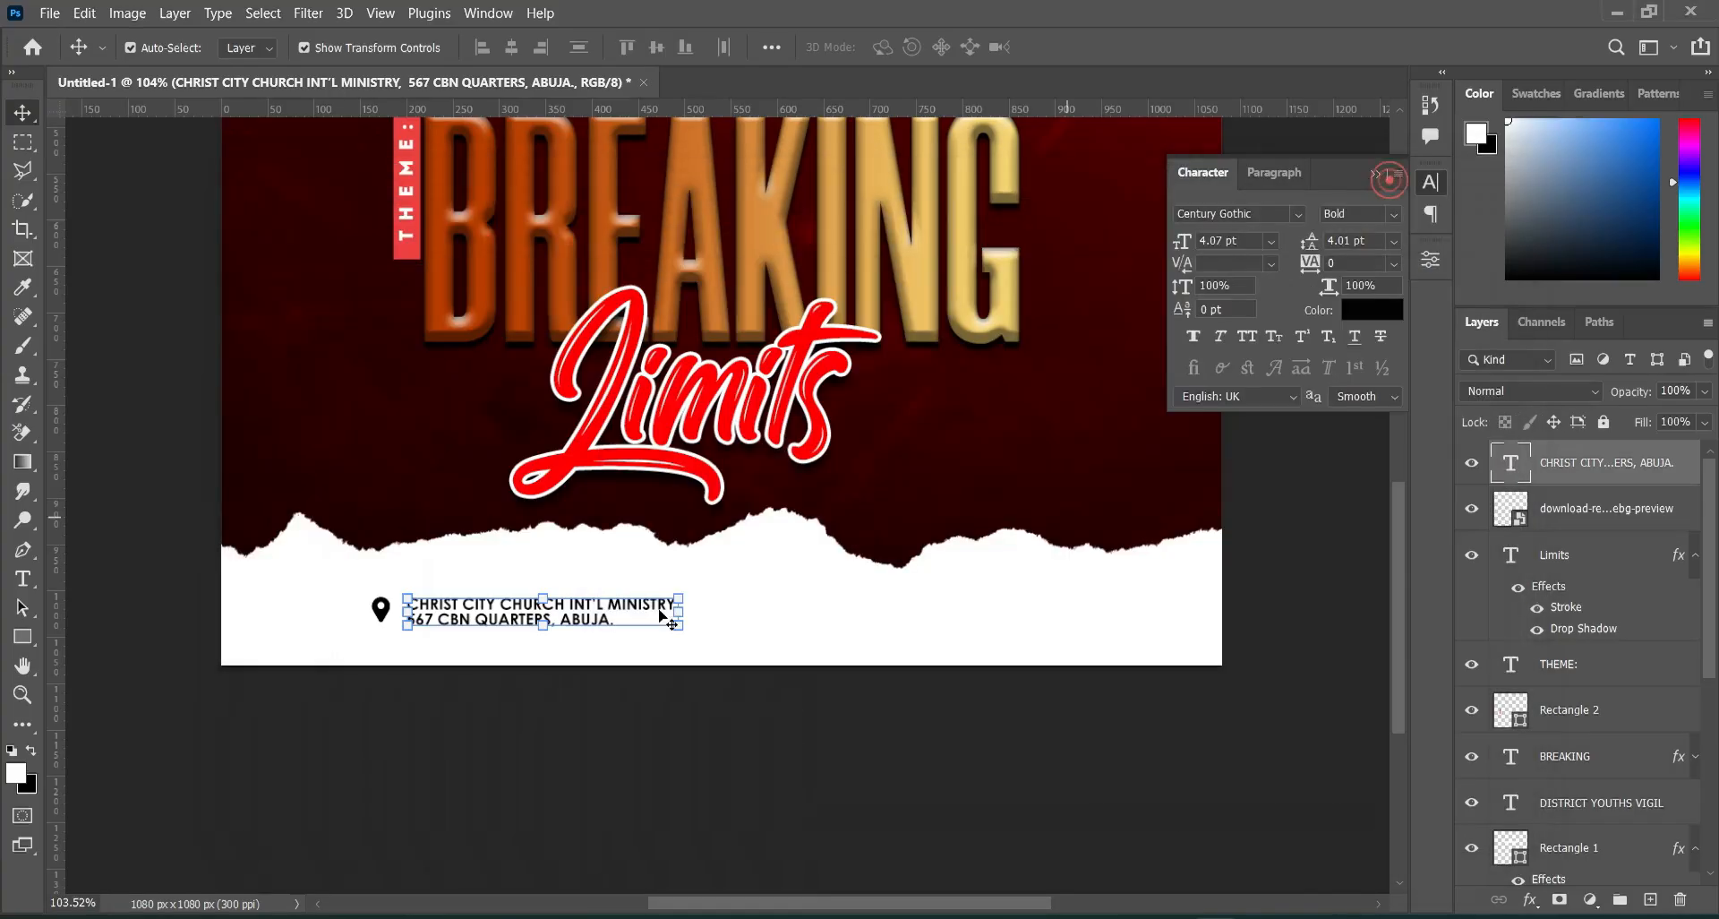
Add a FRIDAY text line to the right of the address on the white strip and set its font to Intro Regular.
click(22, 578)
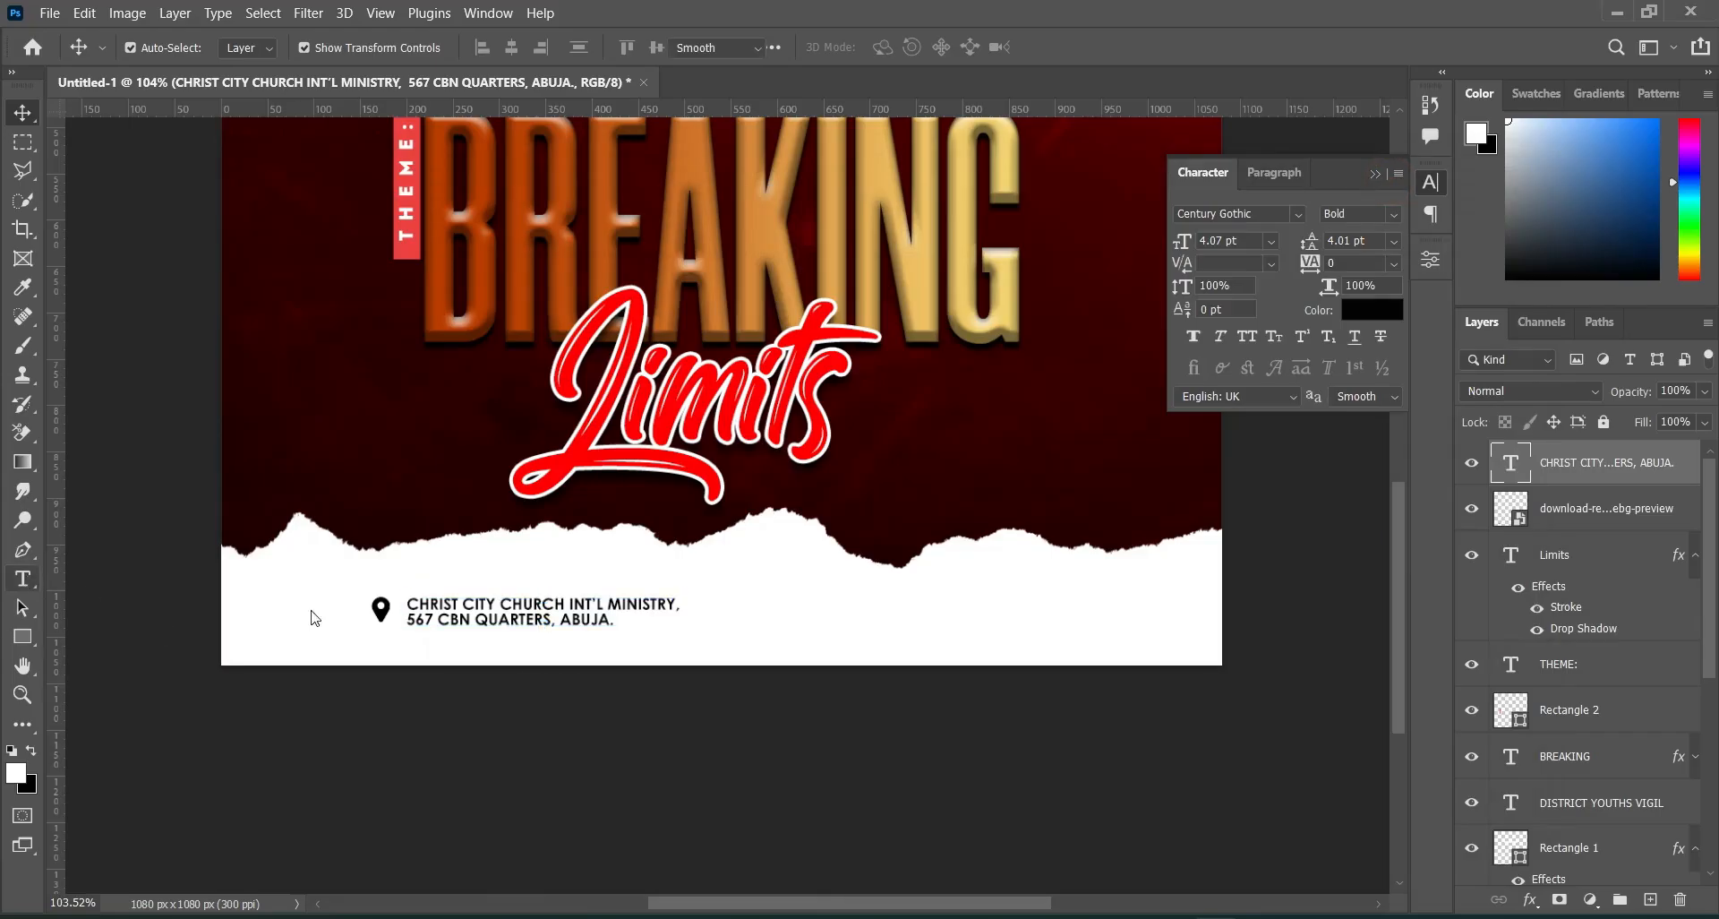
click(733, 597)
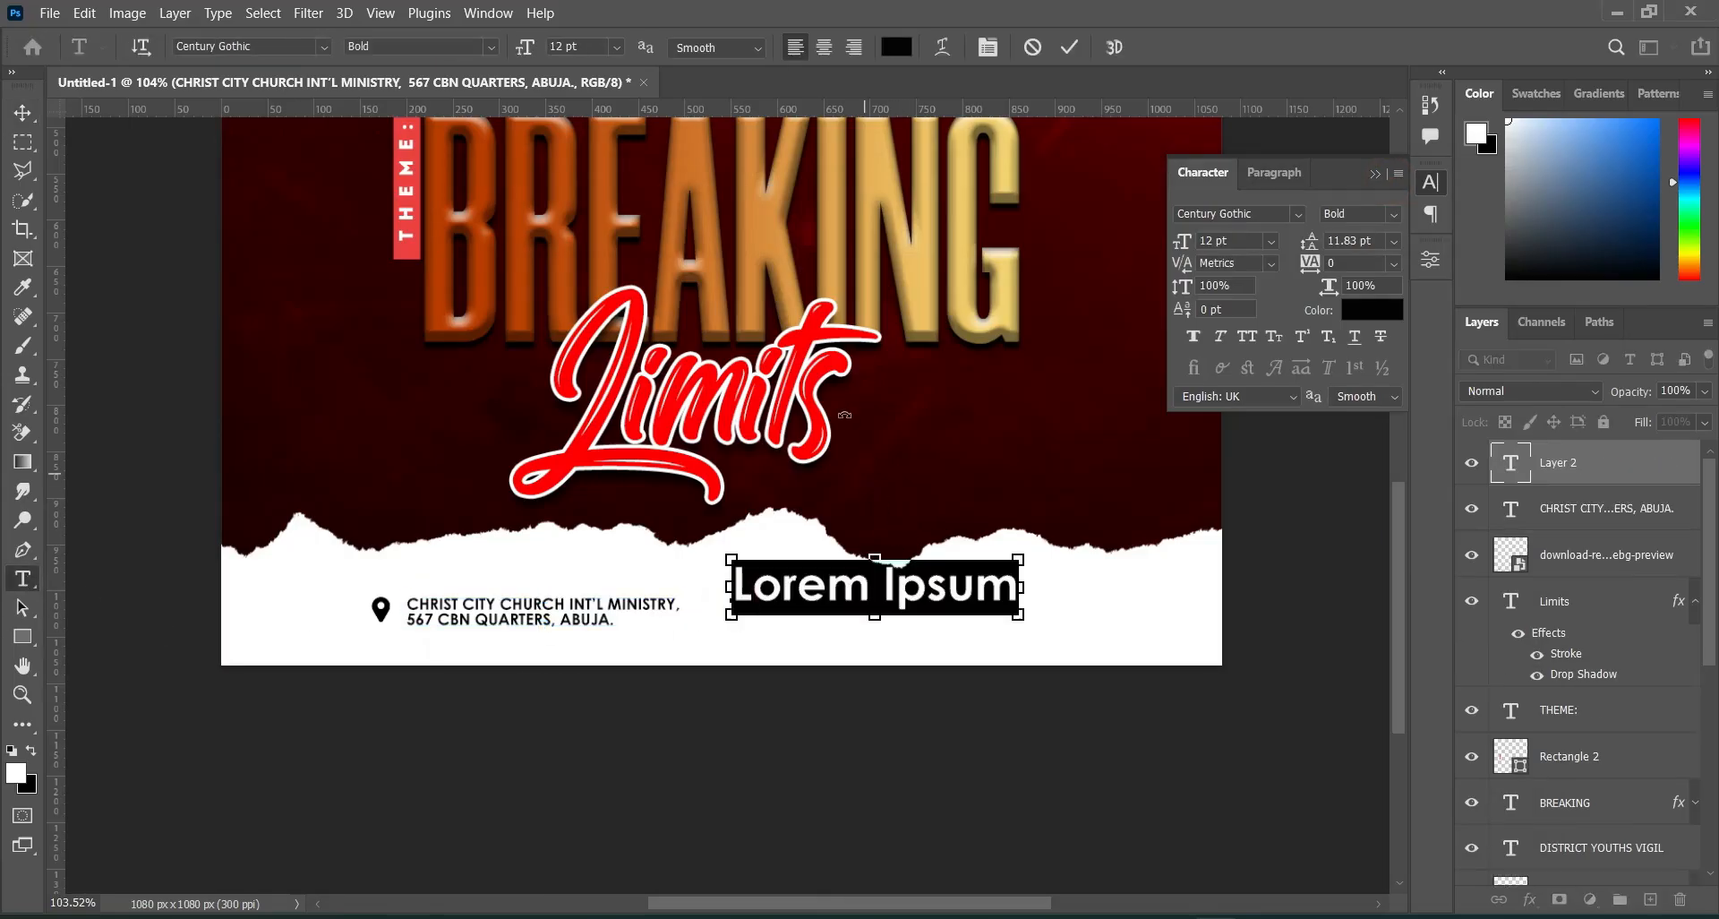
text(FRIDAY)
click(1070, 47)
click(324, 47)
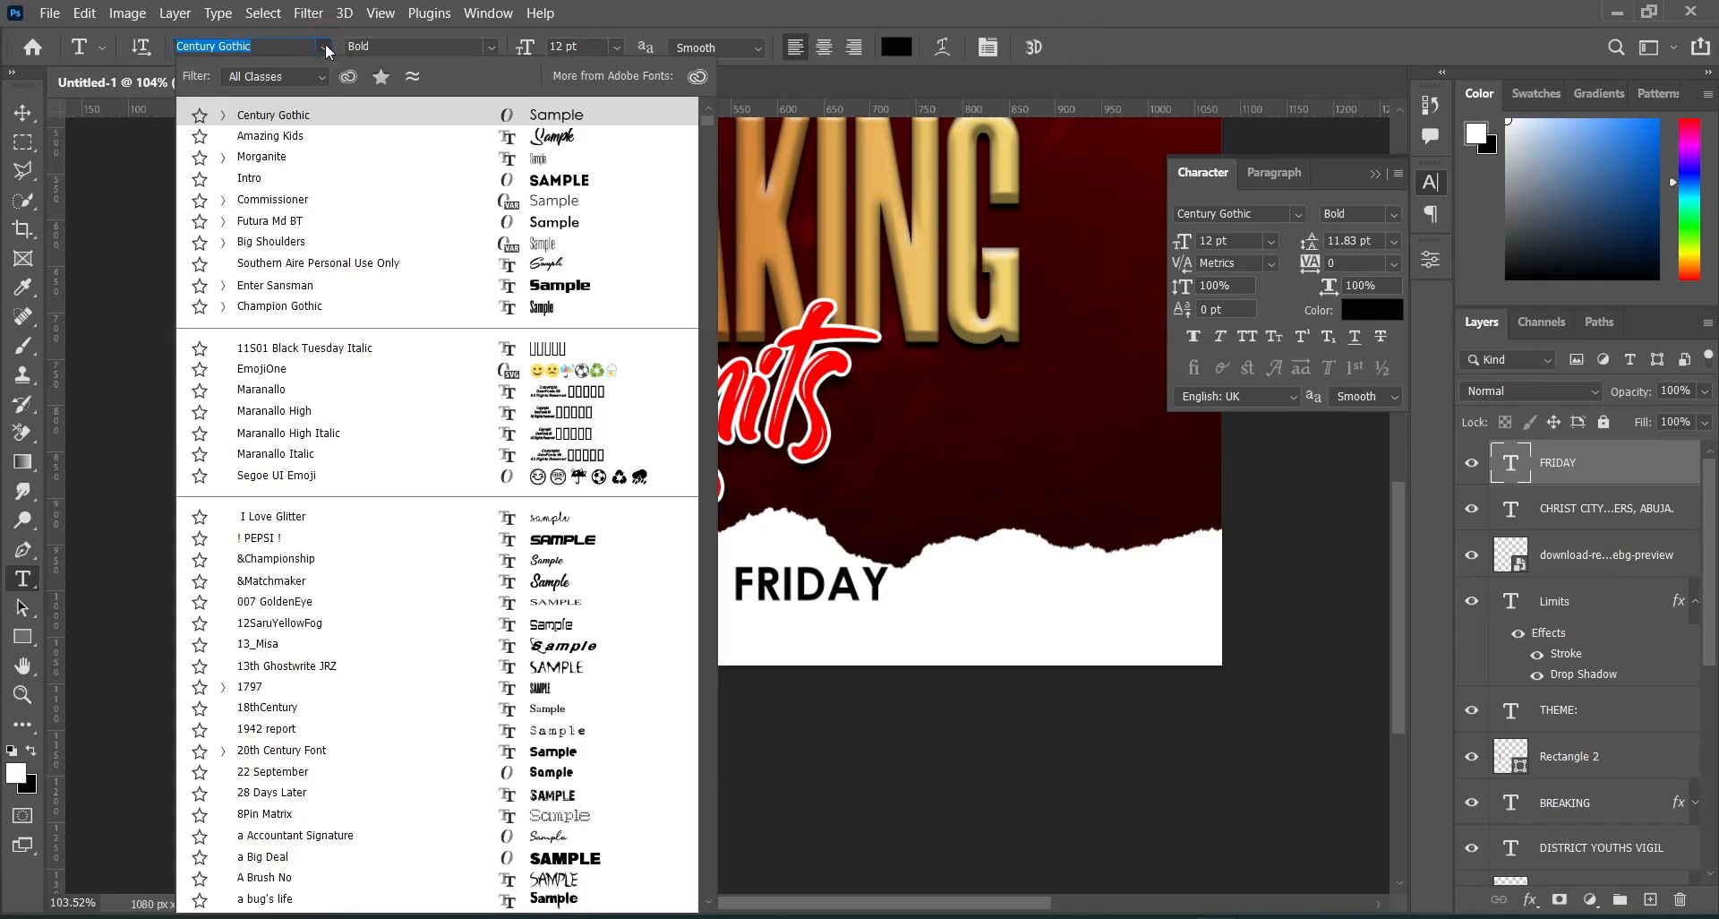
click(253, 177)
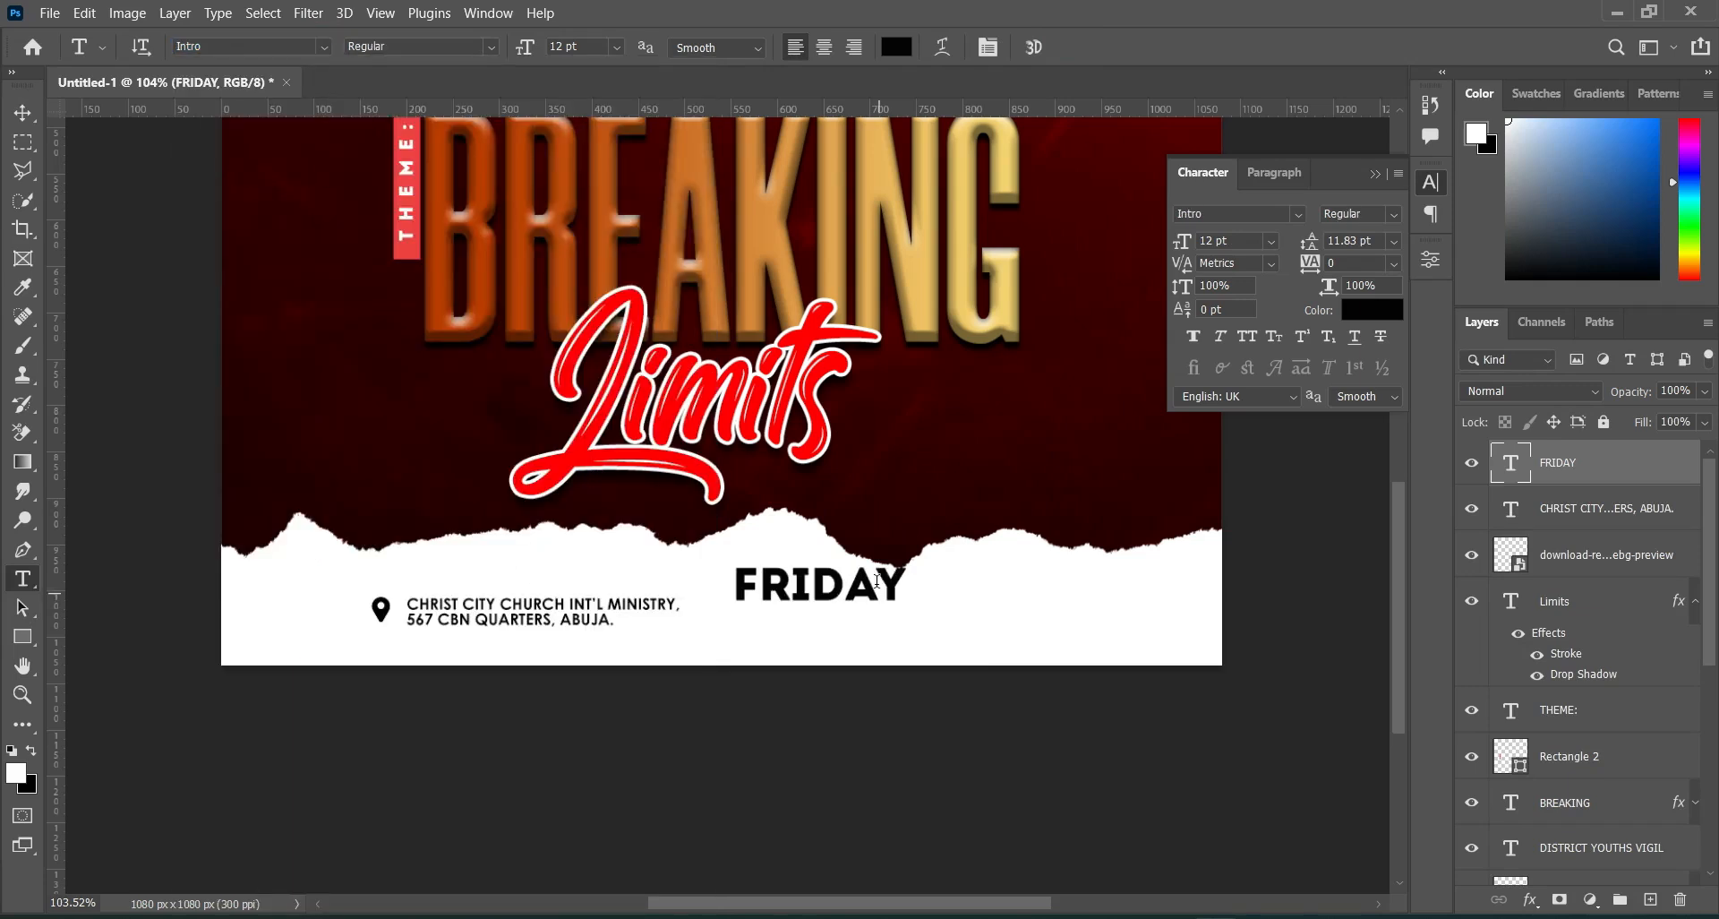
Shrink the FRIDAY text to about 61.85%, keeping it beside the address.
click(26, 115)
drag(910, 582, 841, 604)
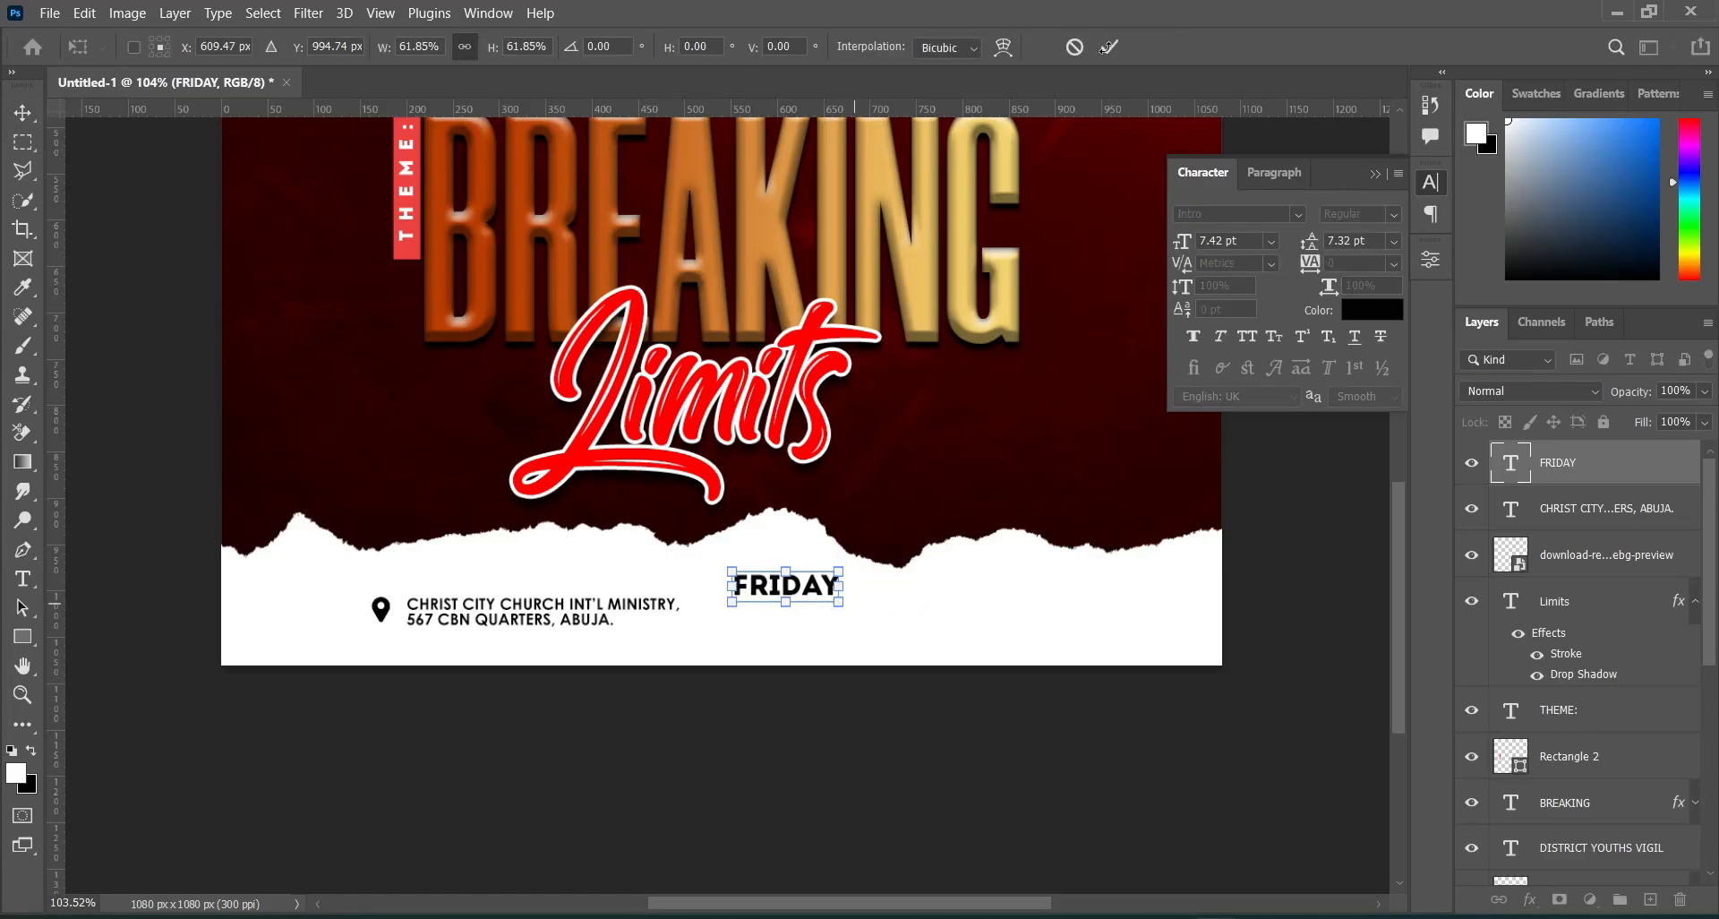
click(1109, 47)
Copy 25TH from the Notepad text document and return to the flyer.
key(alt+Tab)
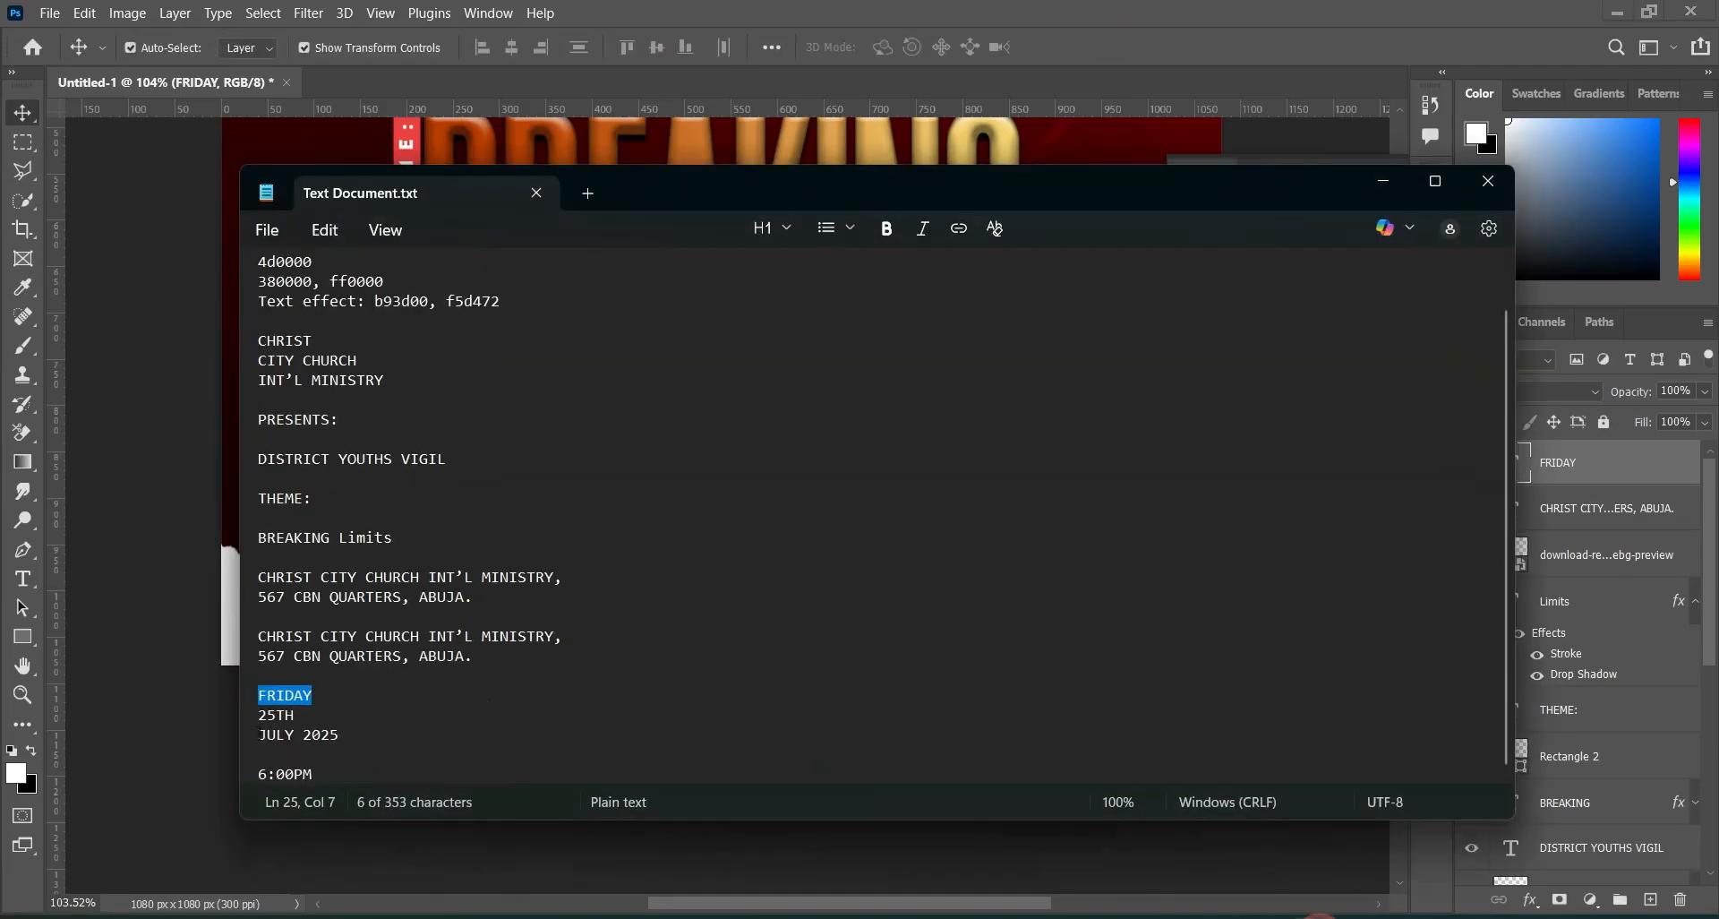
double_click(277, 715)
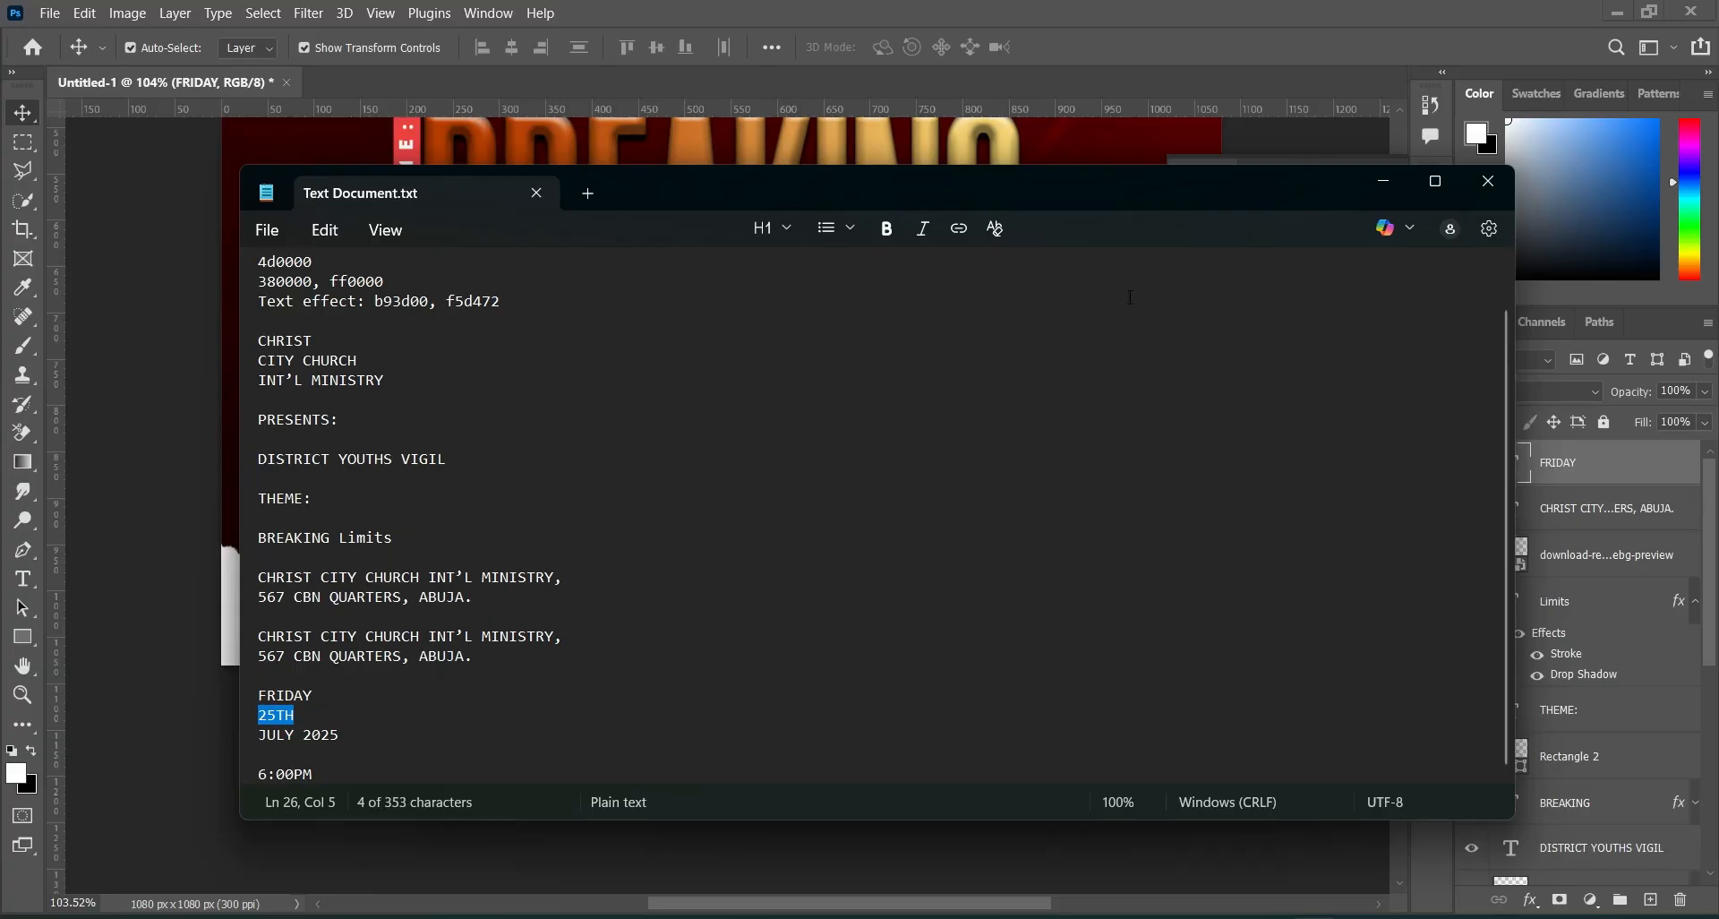
click(1385, 193)
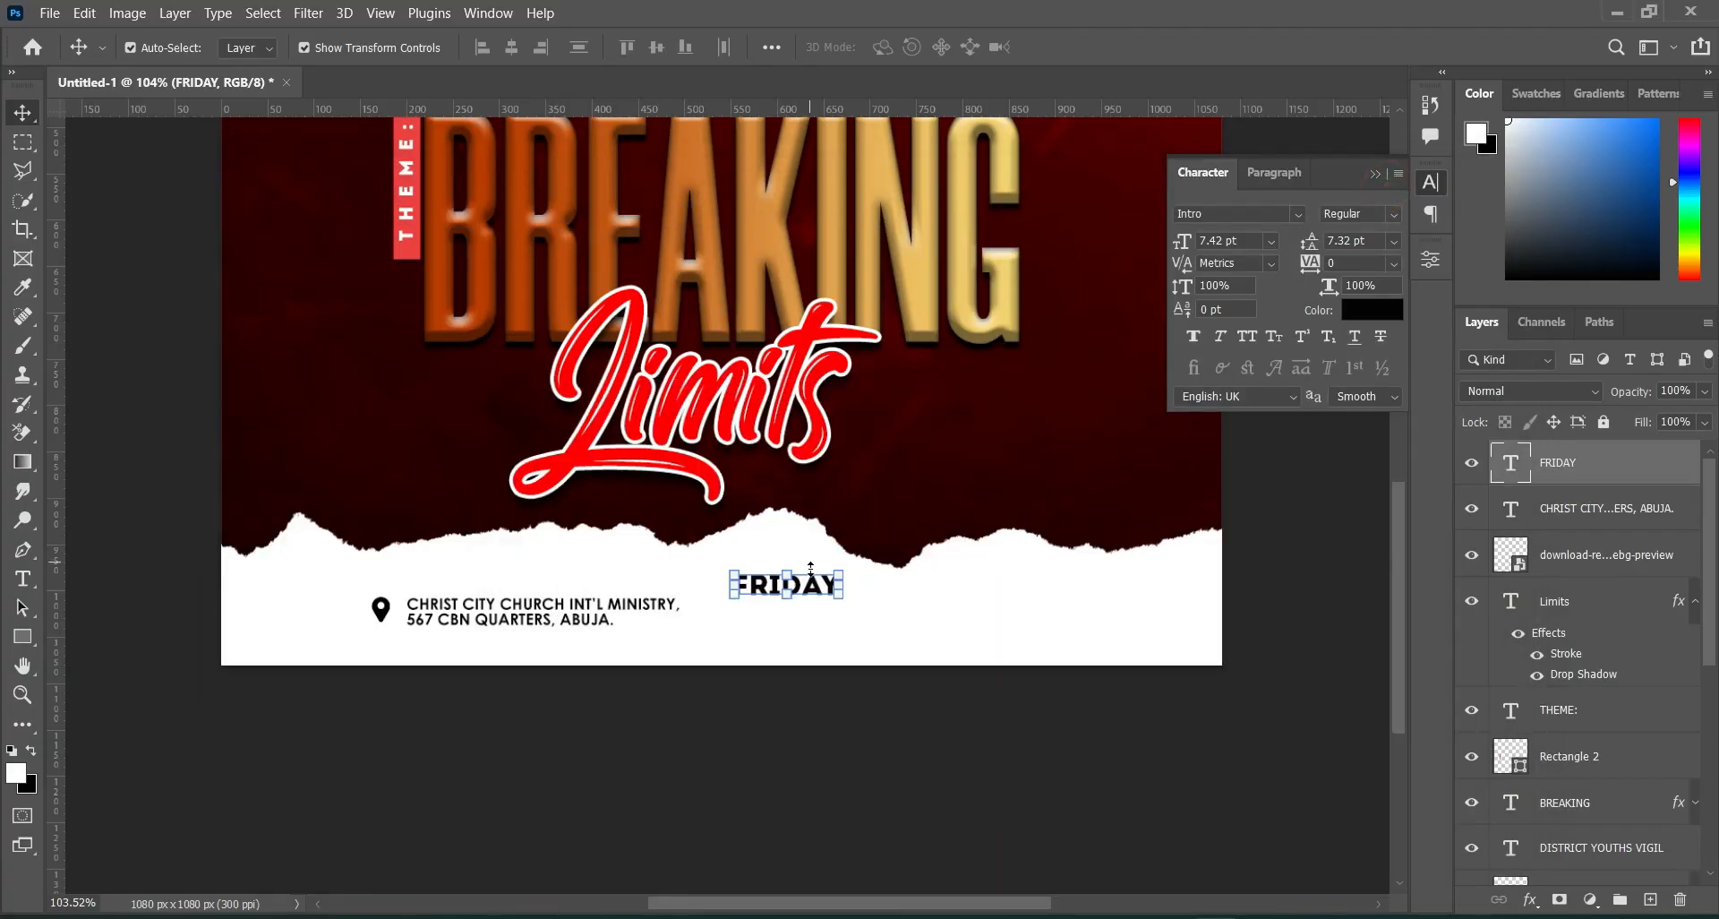
Duplicate the FRIDAY text, place the copy directly below it and replace its wording with 25TH.
key(ctrl)
key(ctrl+j)
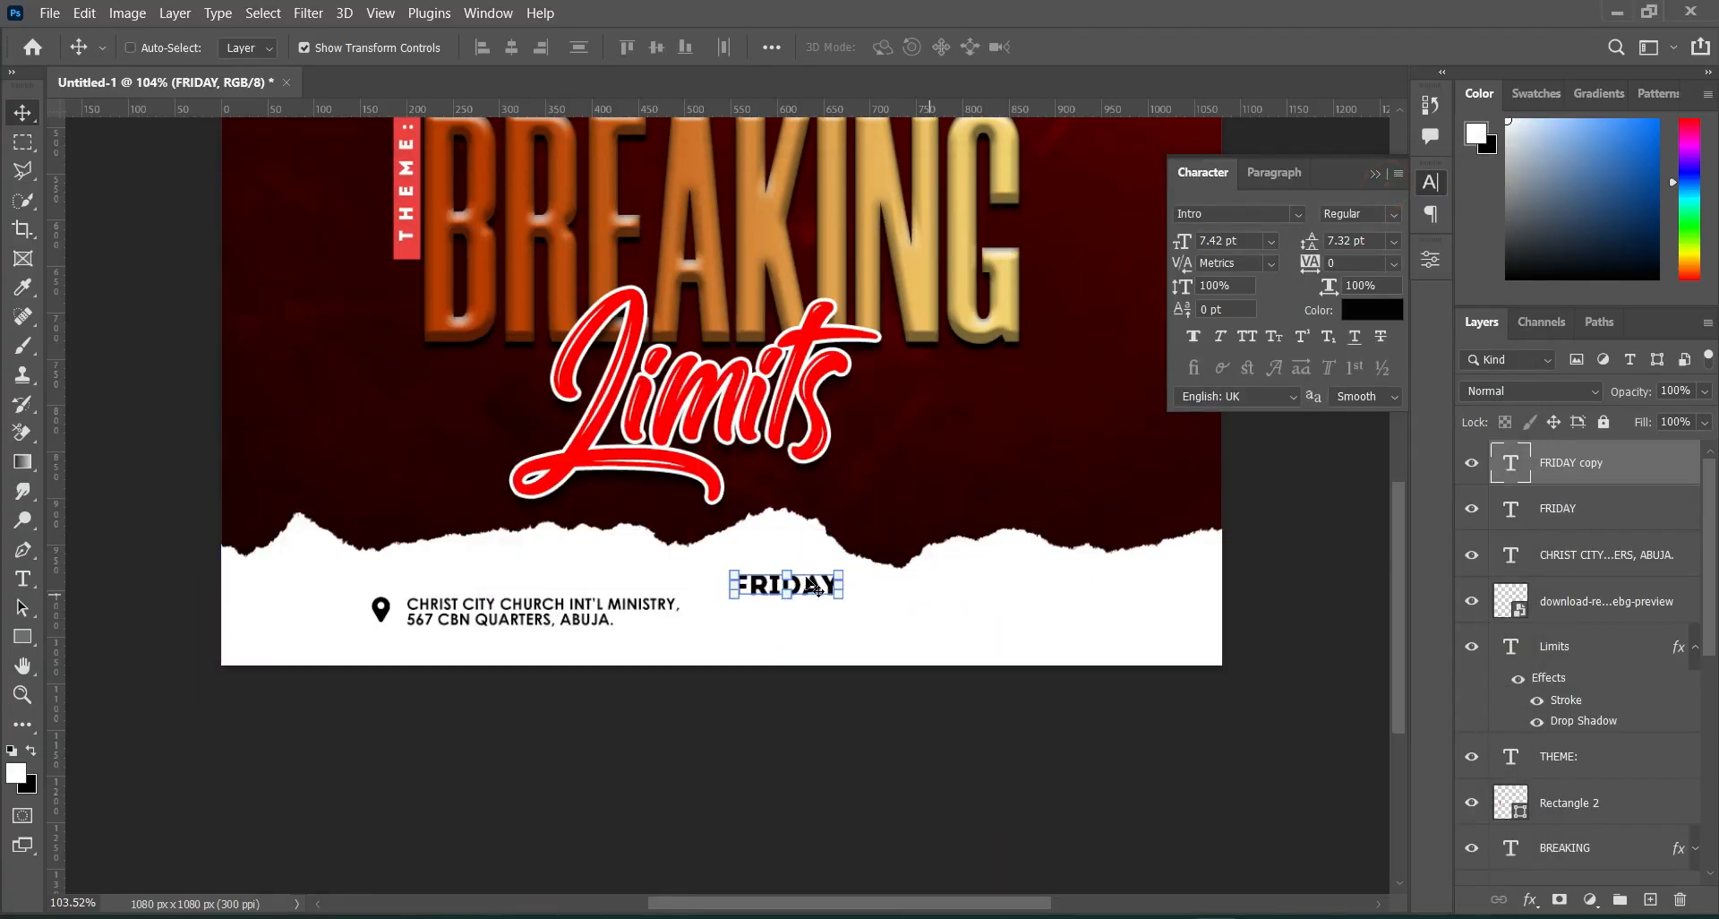
drag(812, 583, 811, 610)
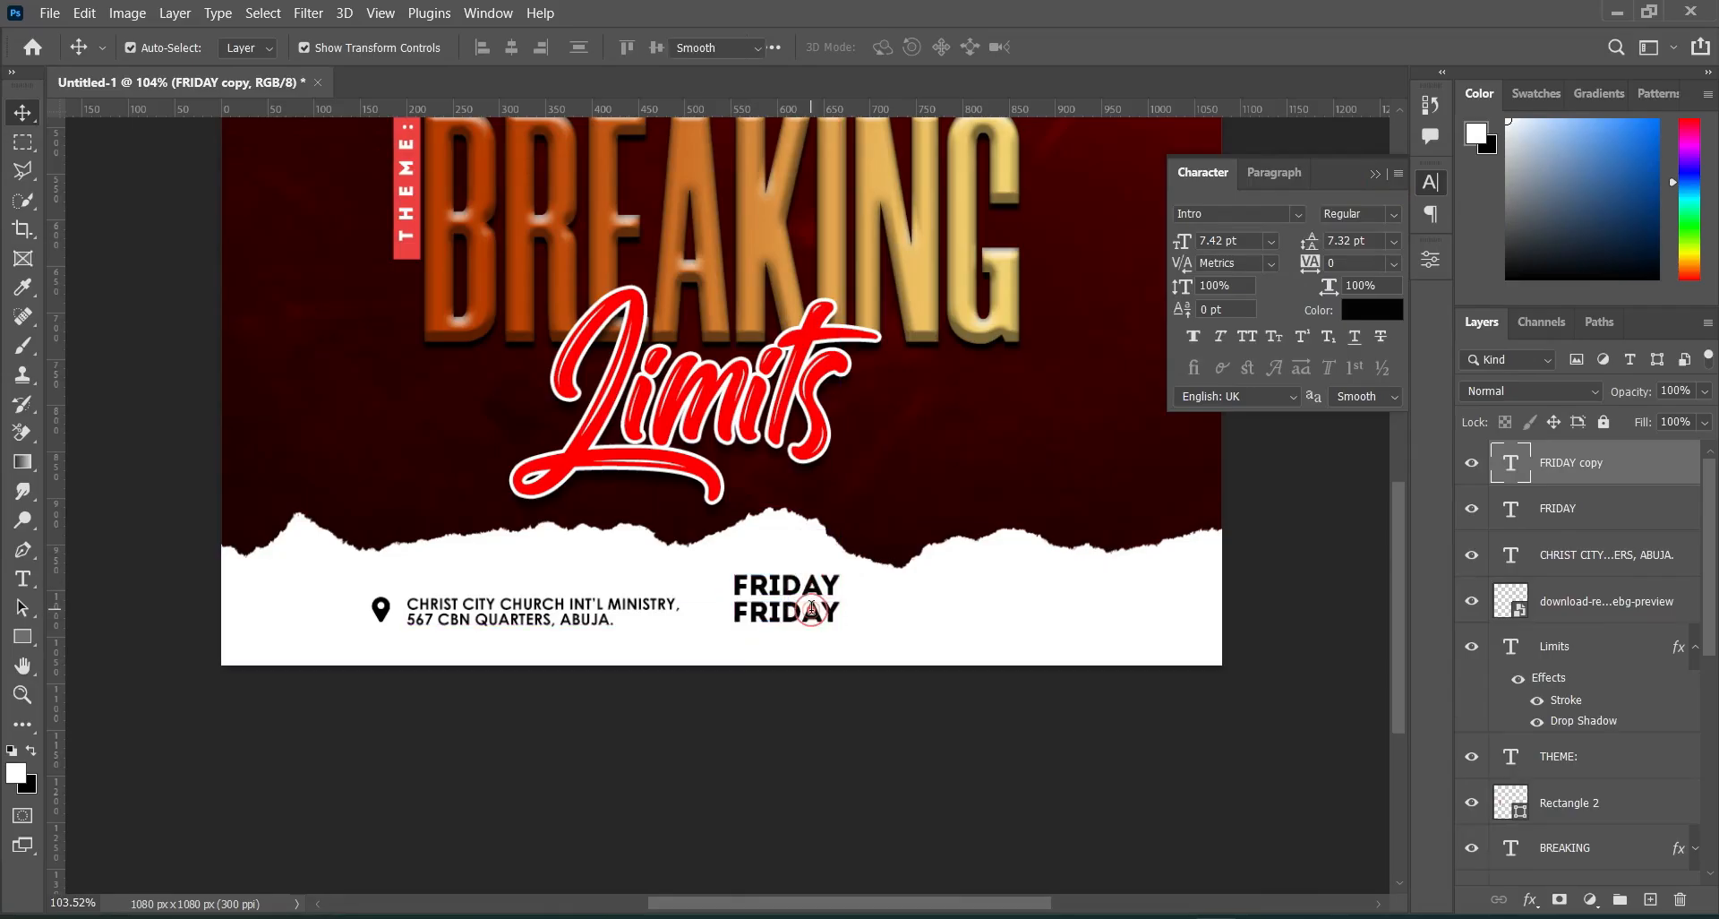
double_click(813, 614)
click(814, 618)
key(ctrl+a)
text(25TH)
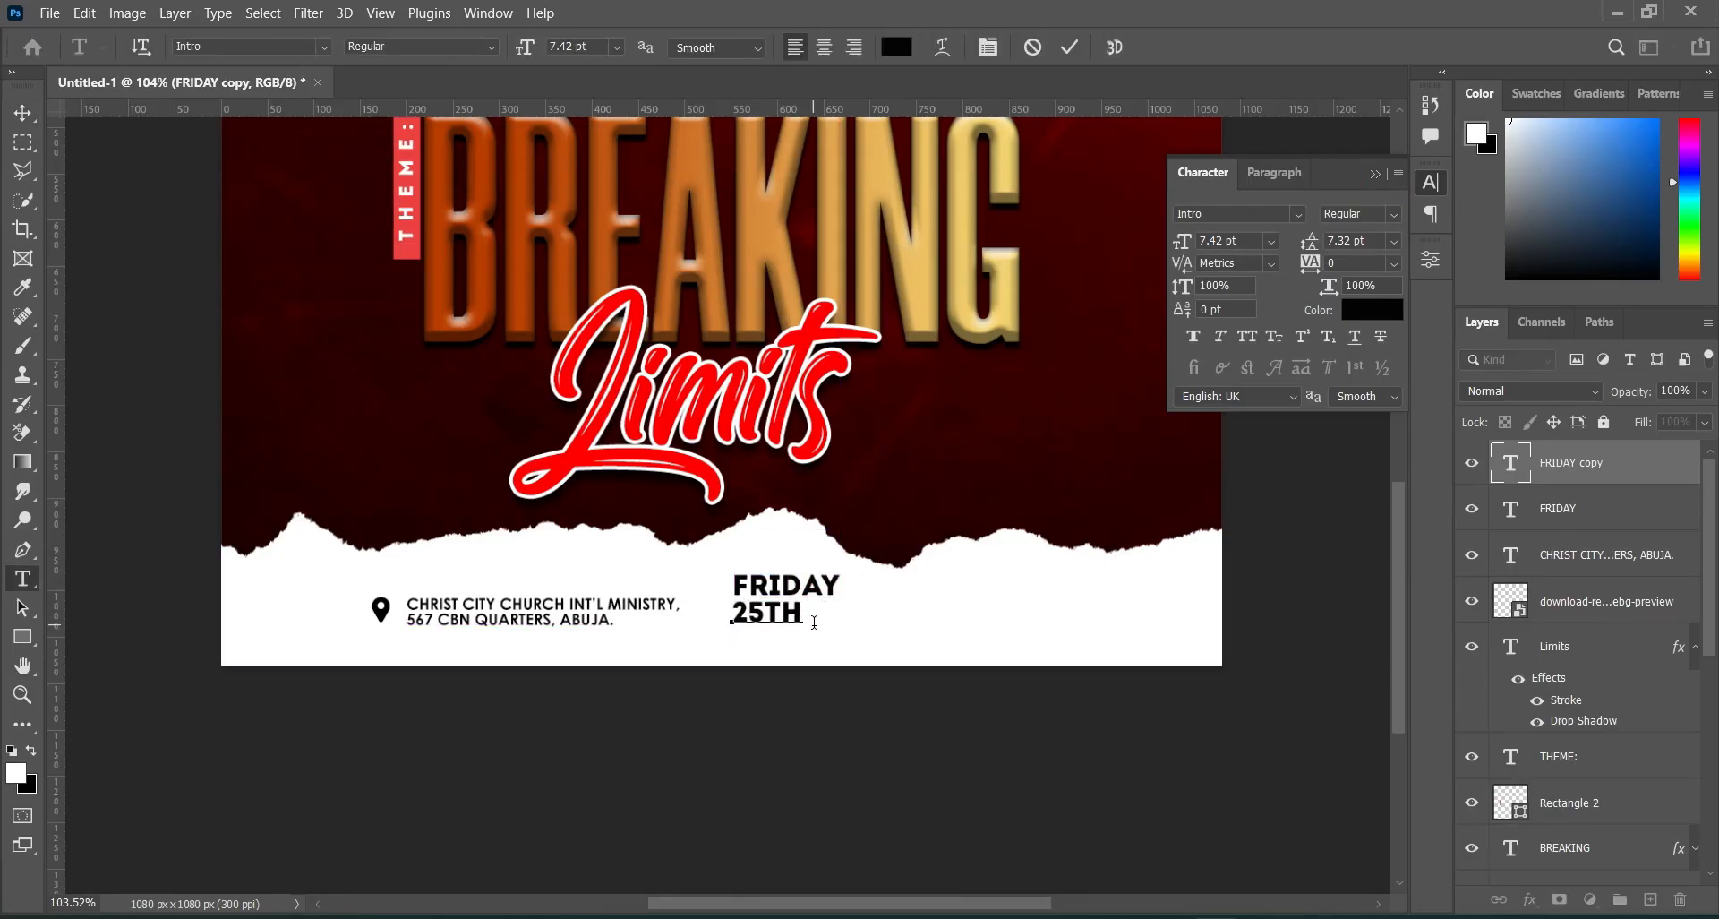
click(1070, 48)
Enlarge the 25TH text to about 153.43% so it matches the width of FRIDAY.
click(20, 110)
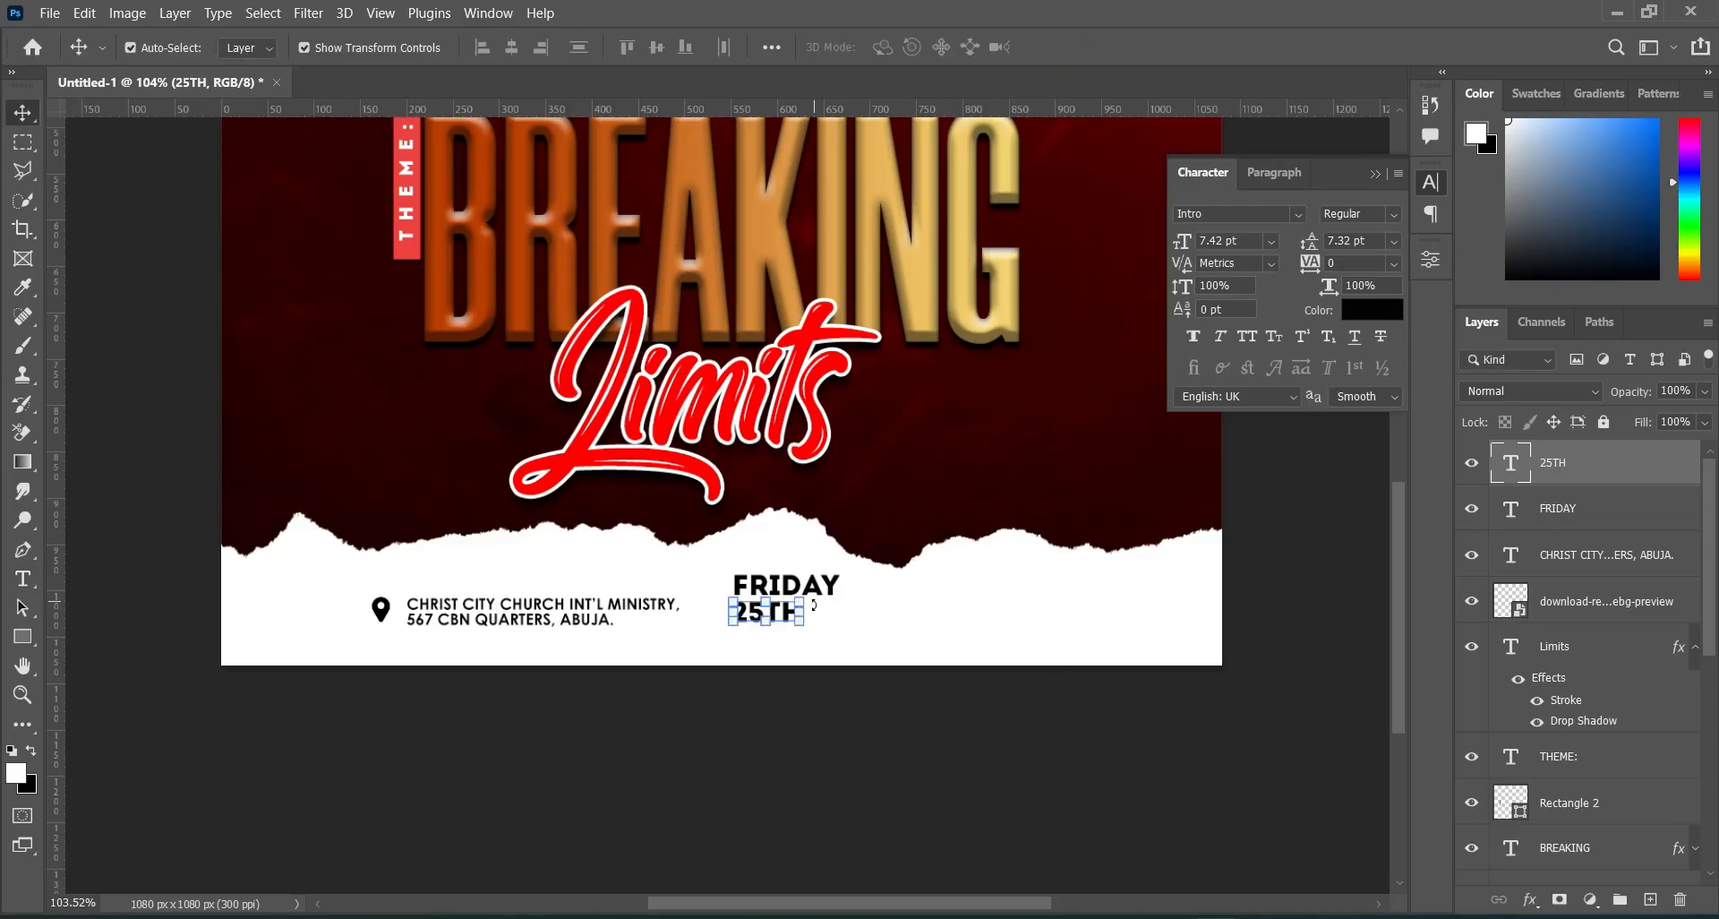
drag(805, 610, 845, 622)
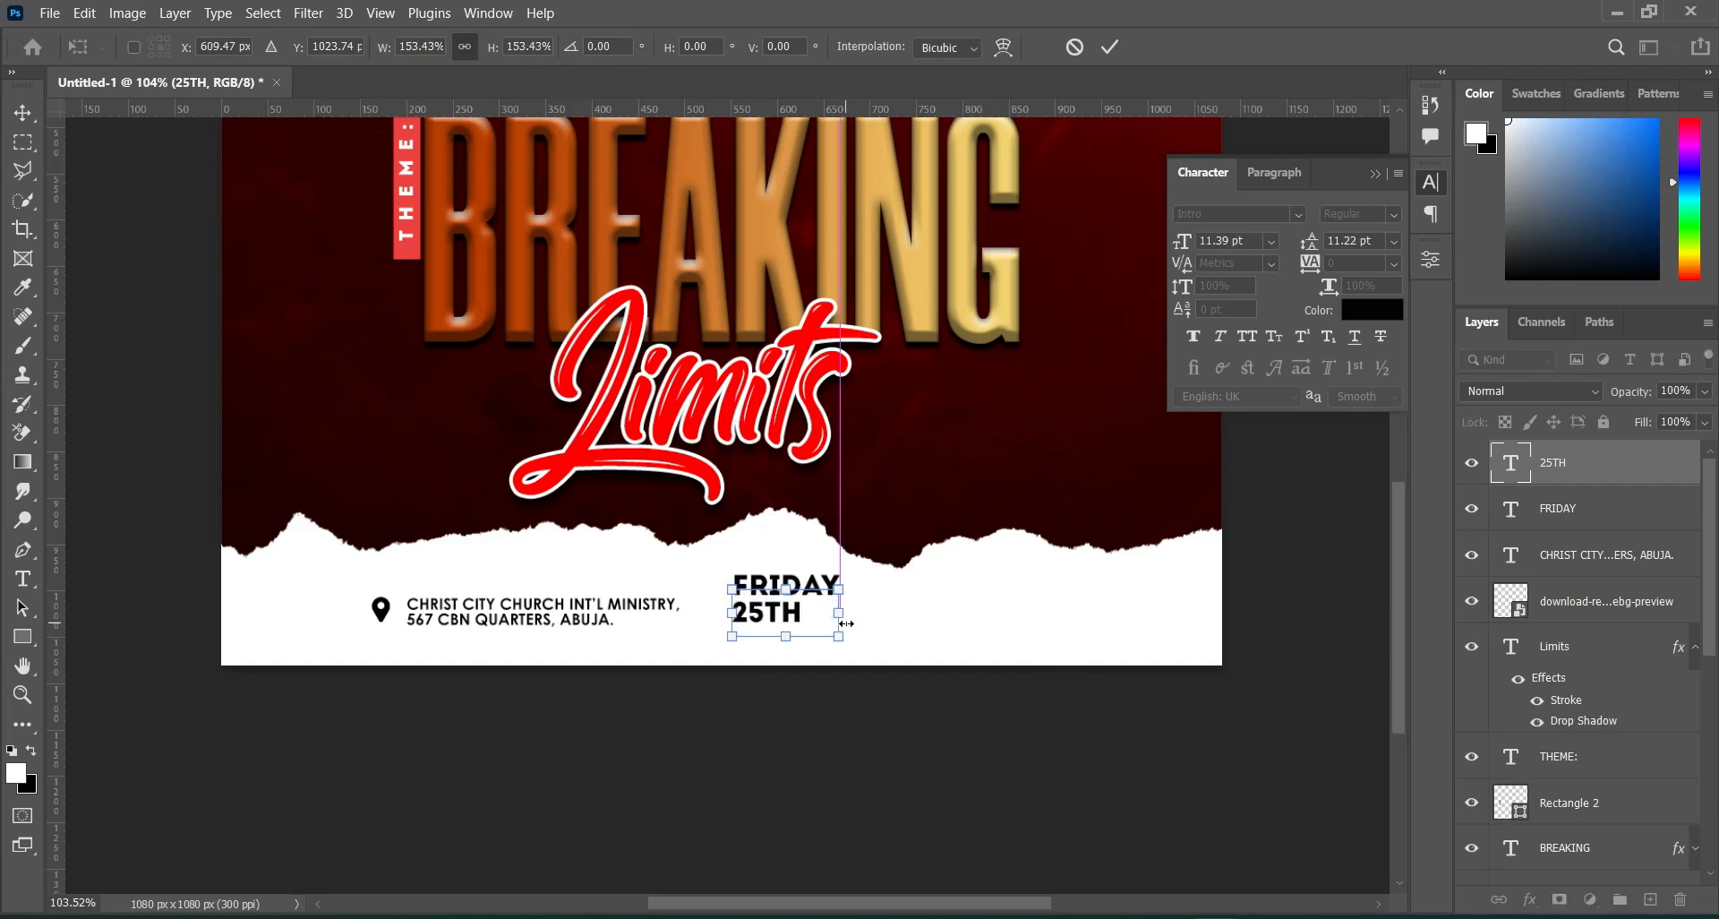
click(1112, 47)
Set the colour of the 25TH text to bright red.
click(1371, 310)
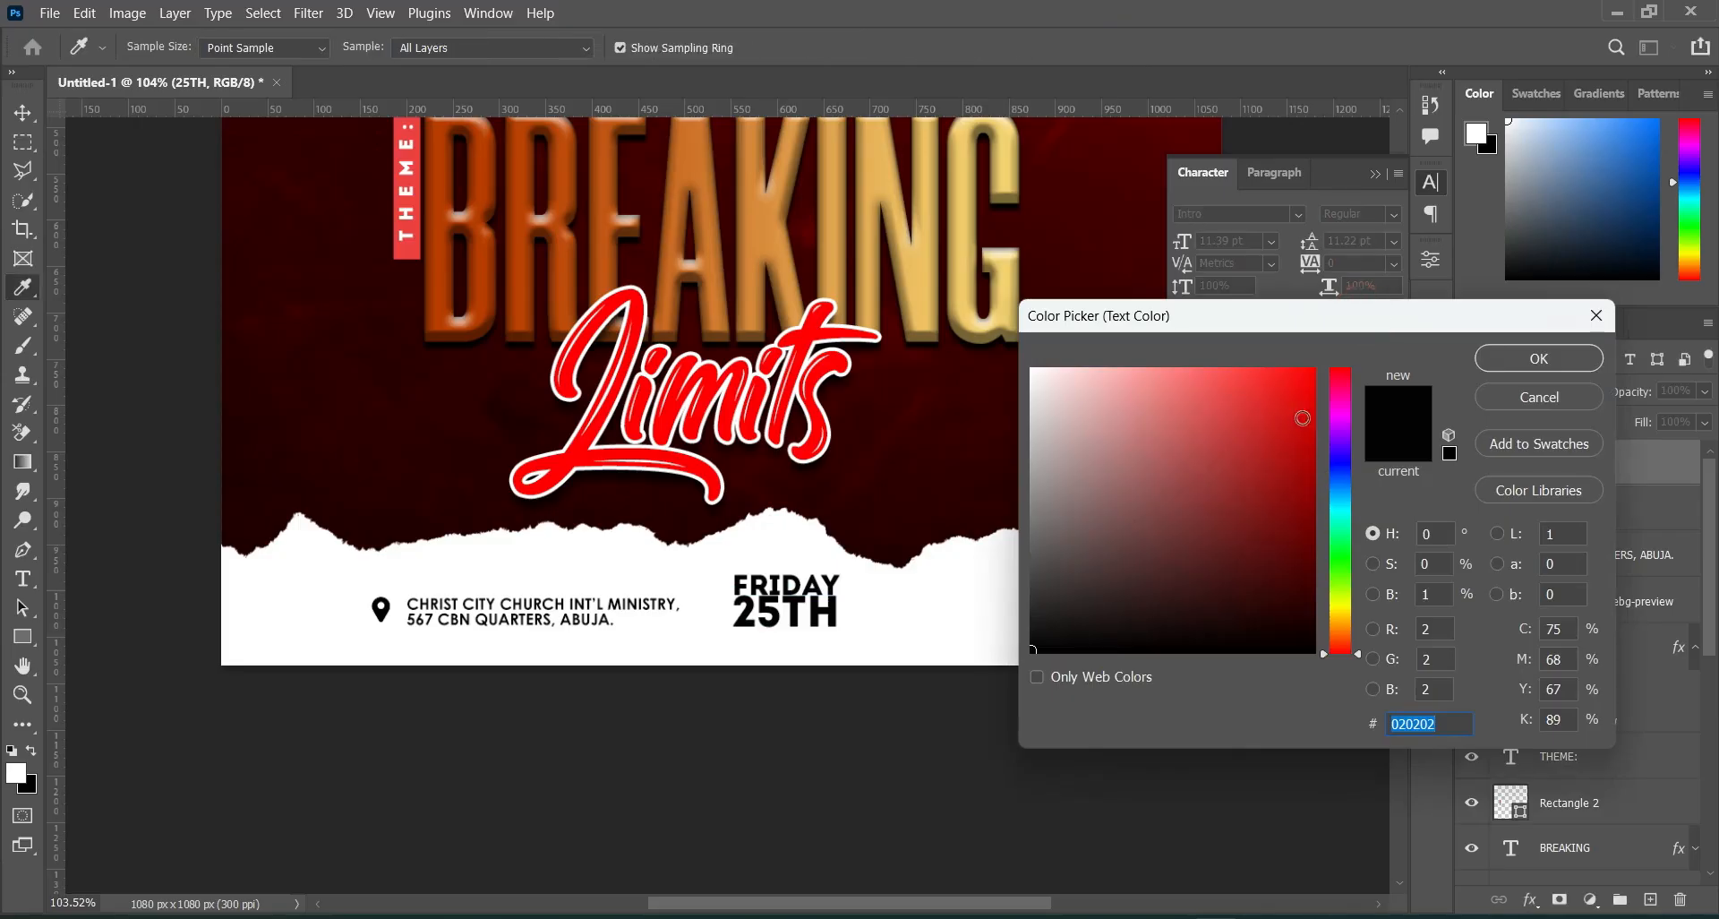
click(1313, 370)
click(1539, 358)
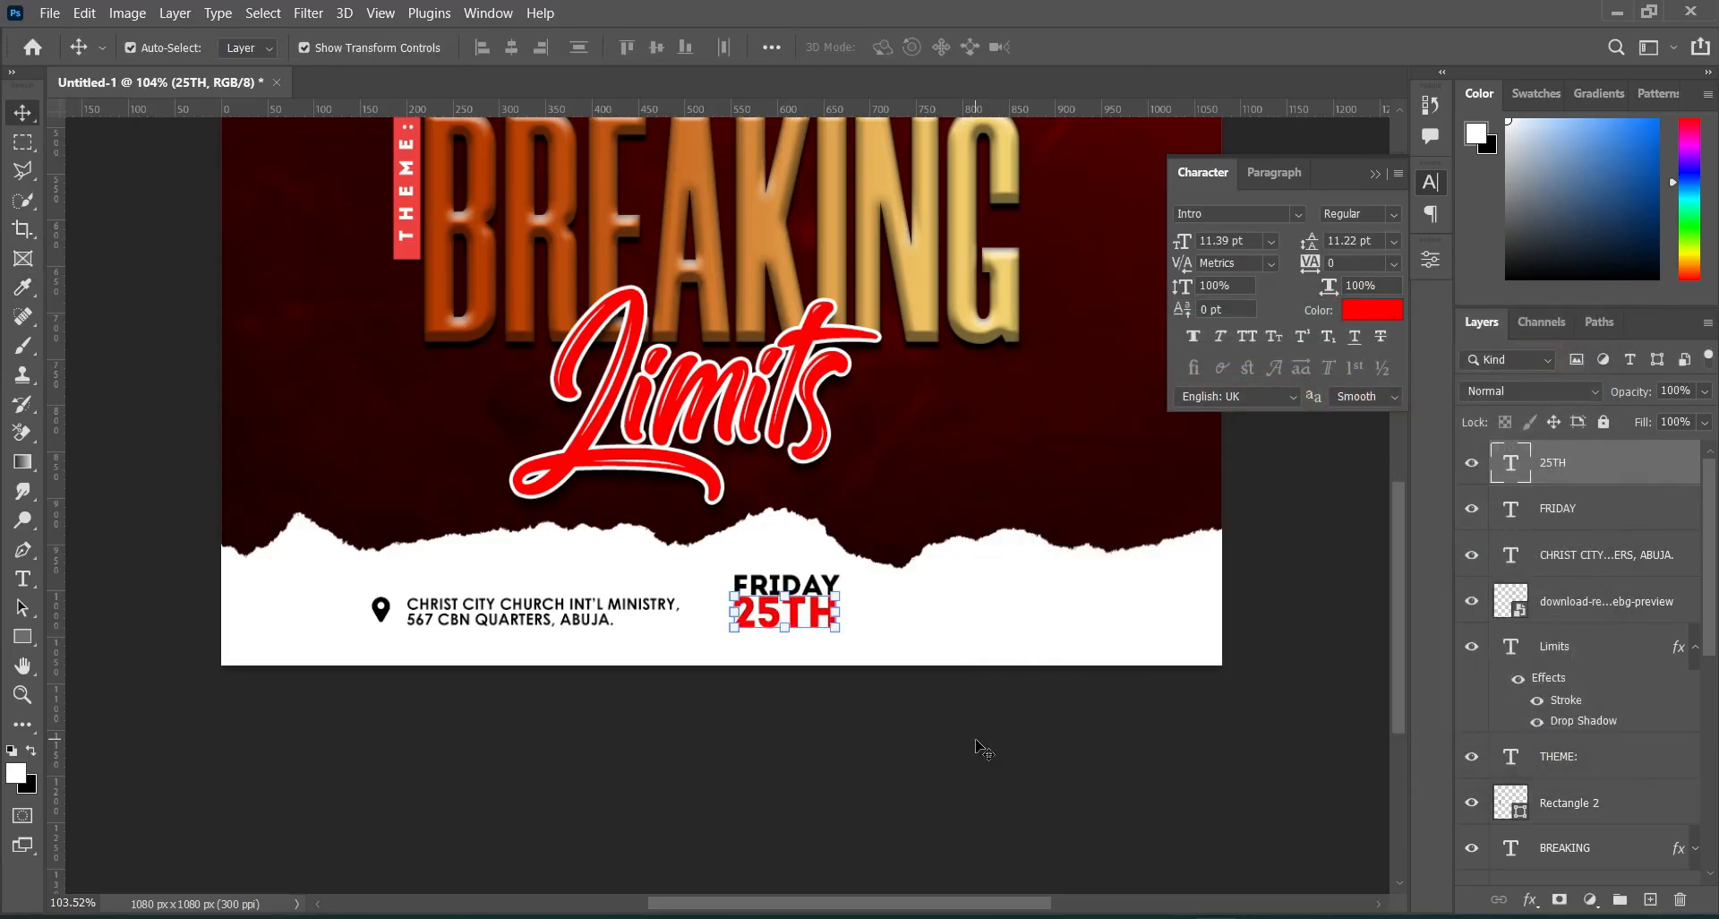
click(976, 740)
Move the FRIDAY text up slightly to add space above 25TH.
click(823, 587)
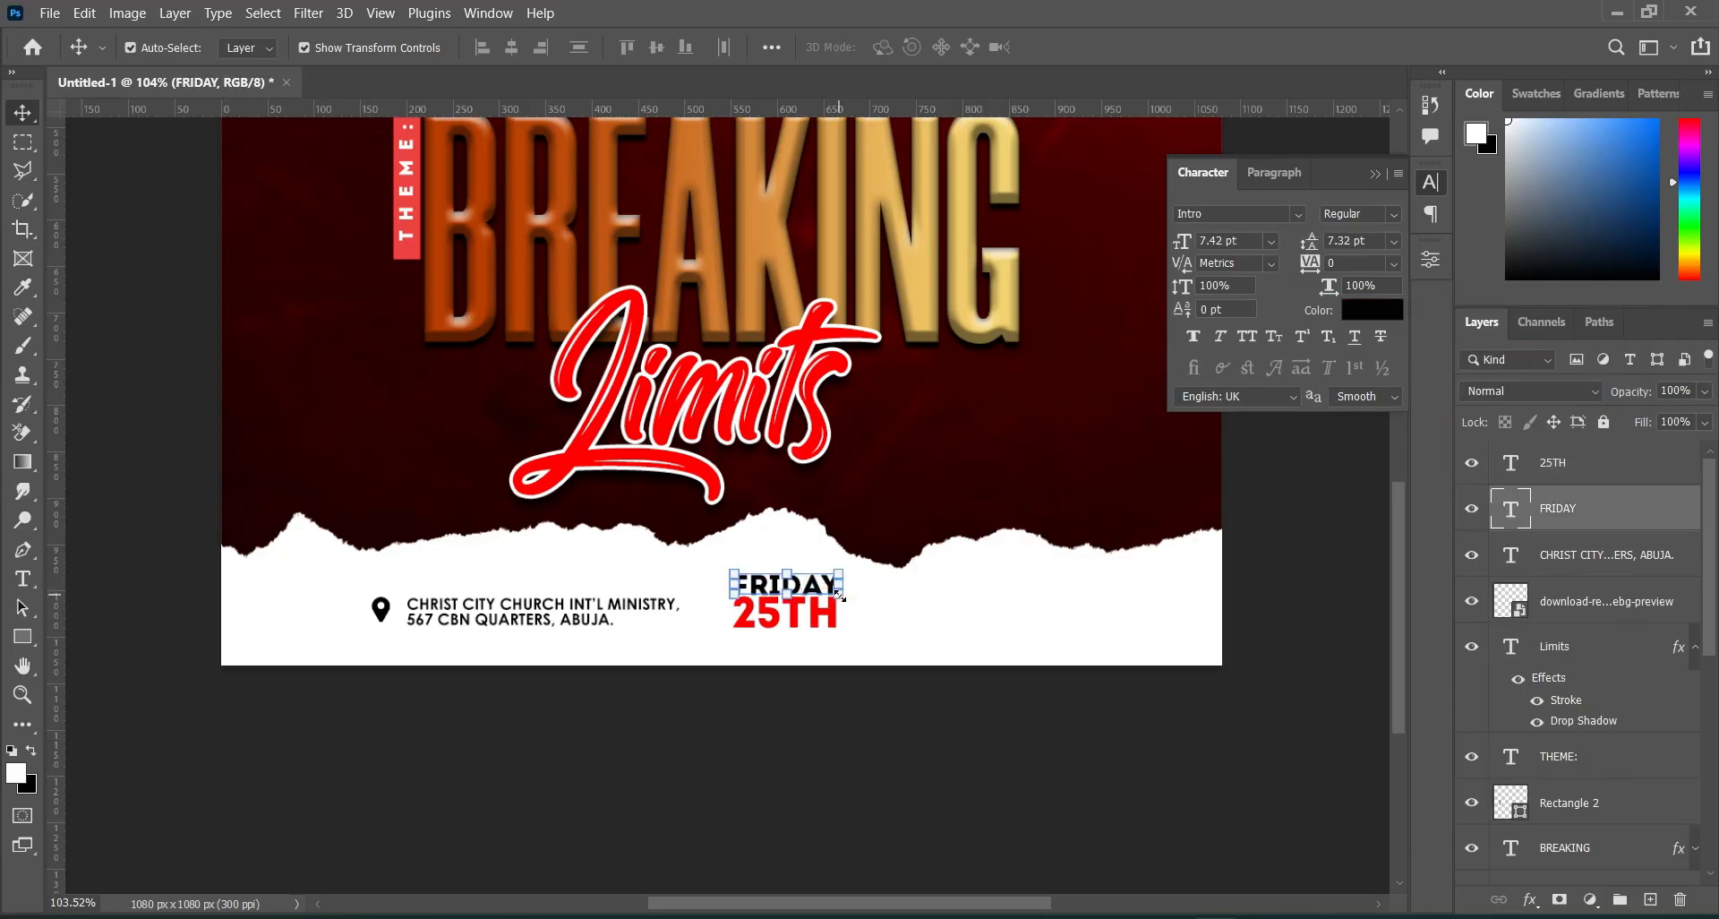
click(871, 730)
click(795, 593)
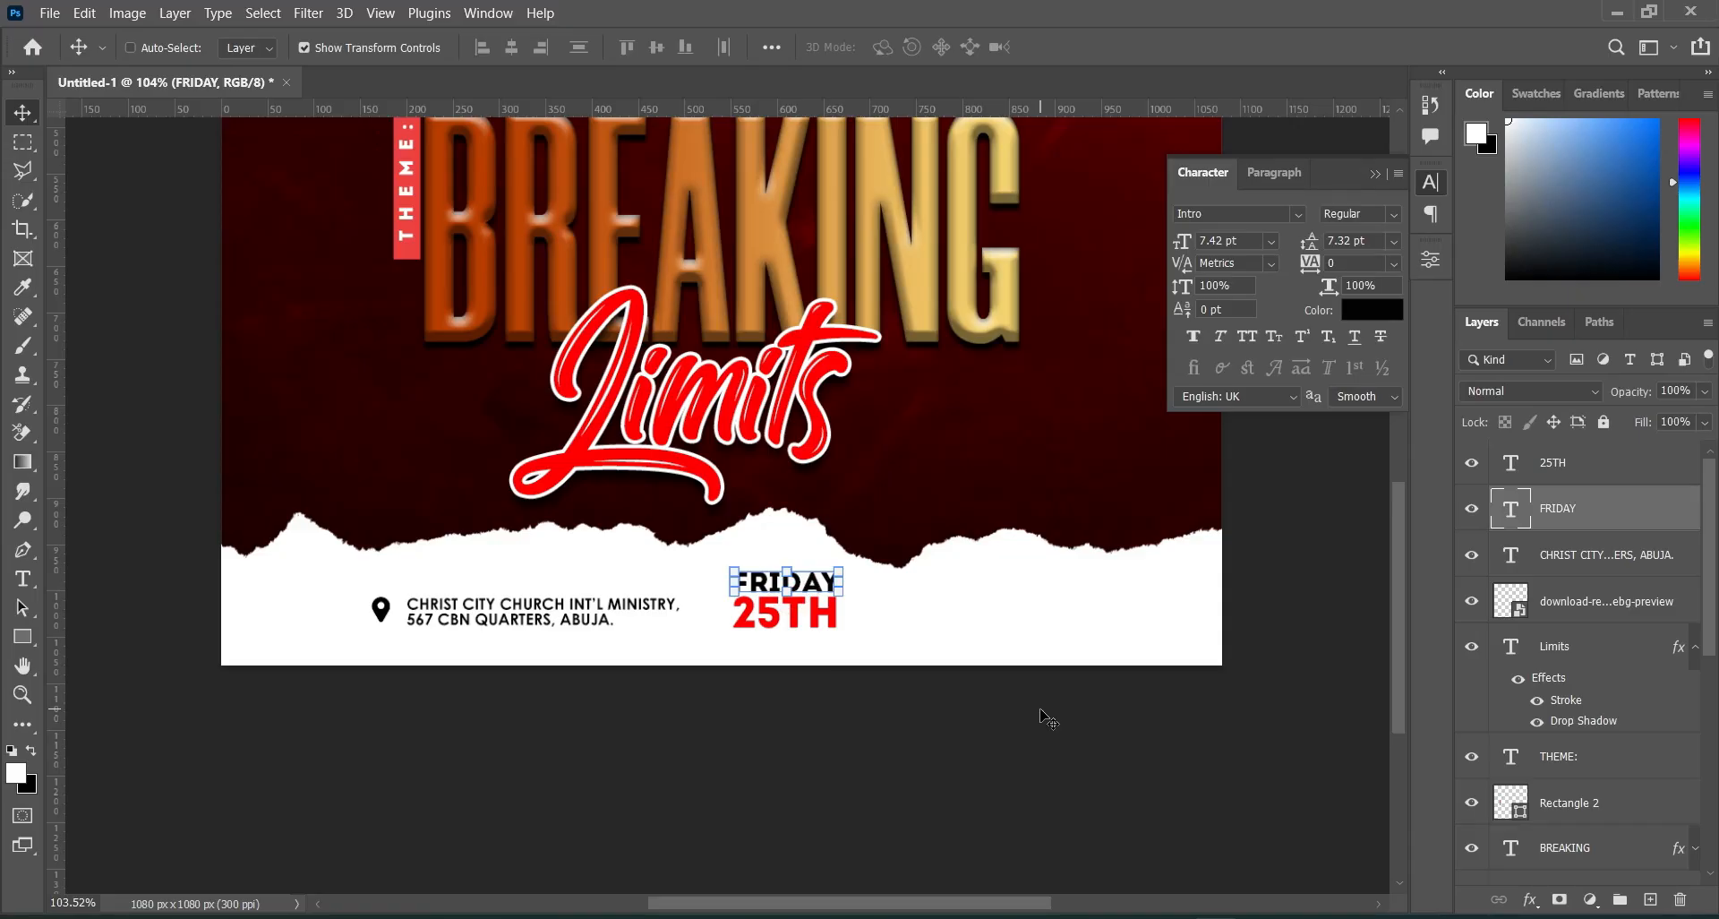
Duplicate FRIDAY below 25TH and replace the copy's wording with JULY 2025 from the Notepad text document.
key(ctrl+j)
drag(821, 587, 823, 649)
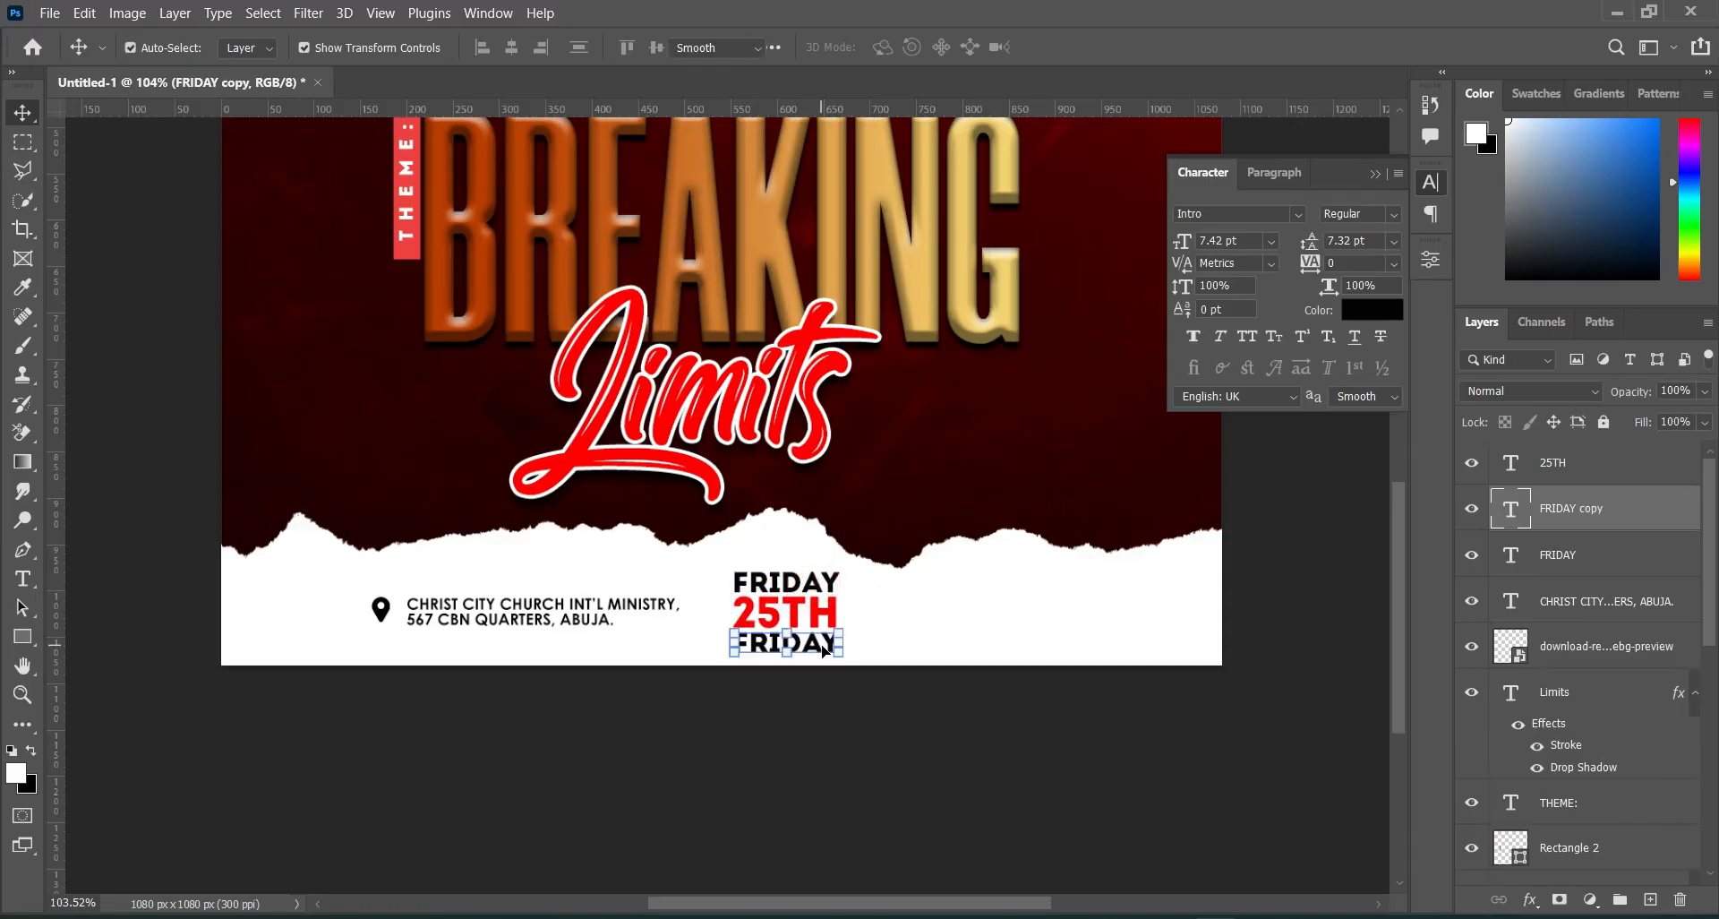
double_click(824, 648)
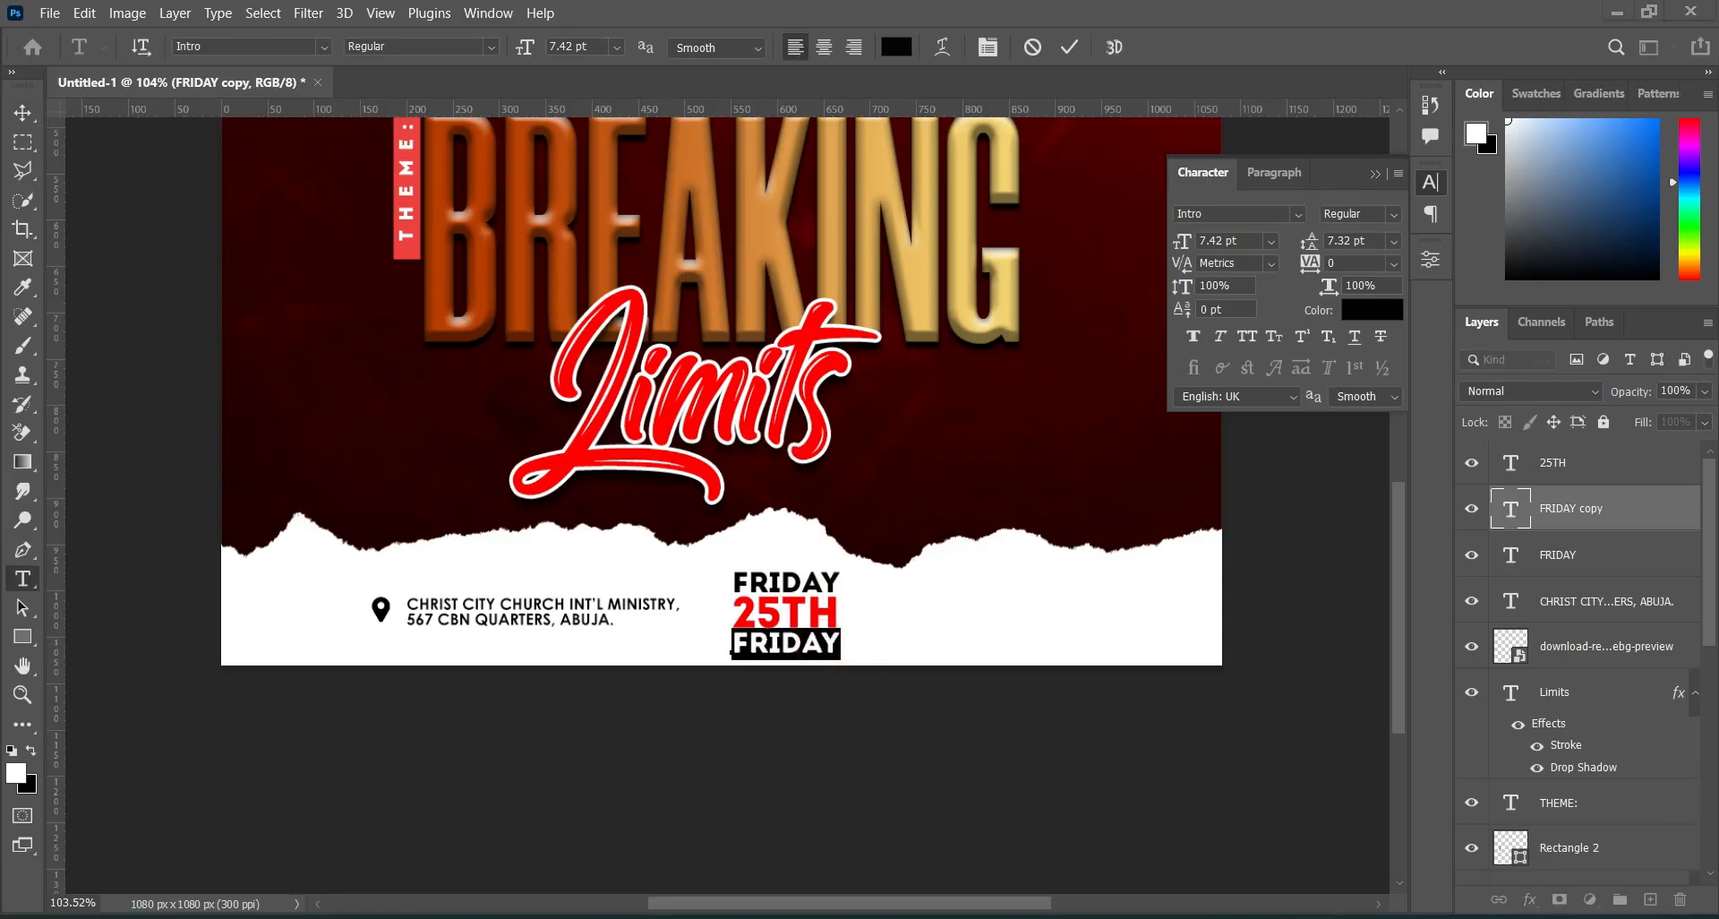
key(alt+Tab)
drag(337, 734, 268, 734)
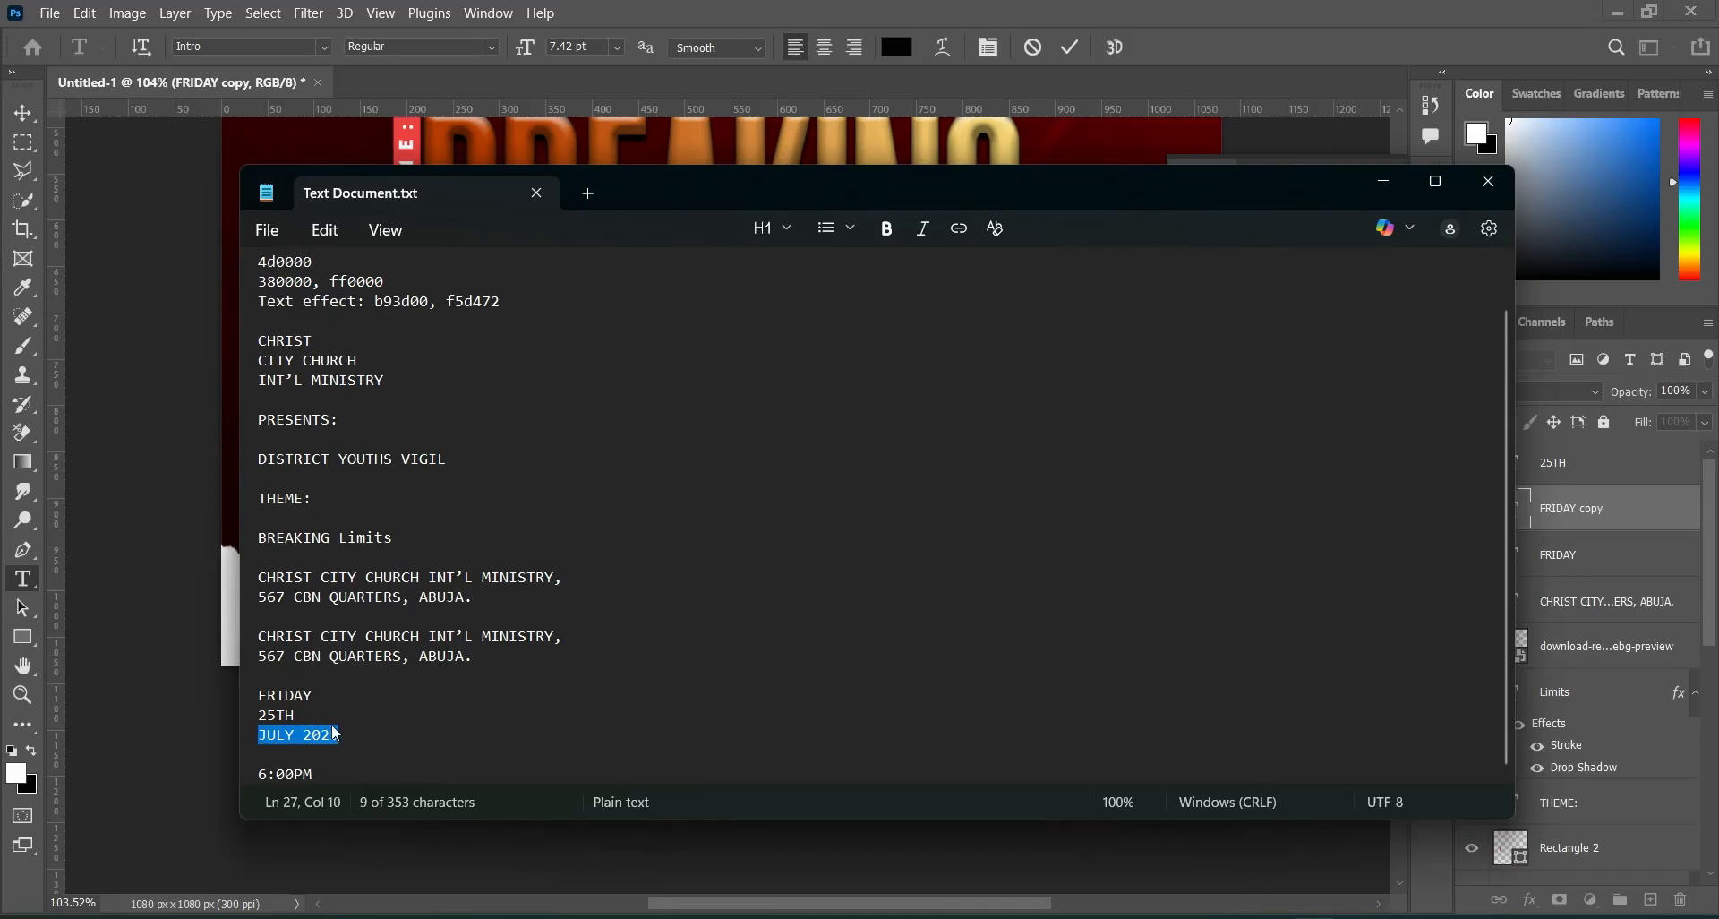
click(1384, 188)
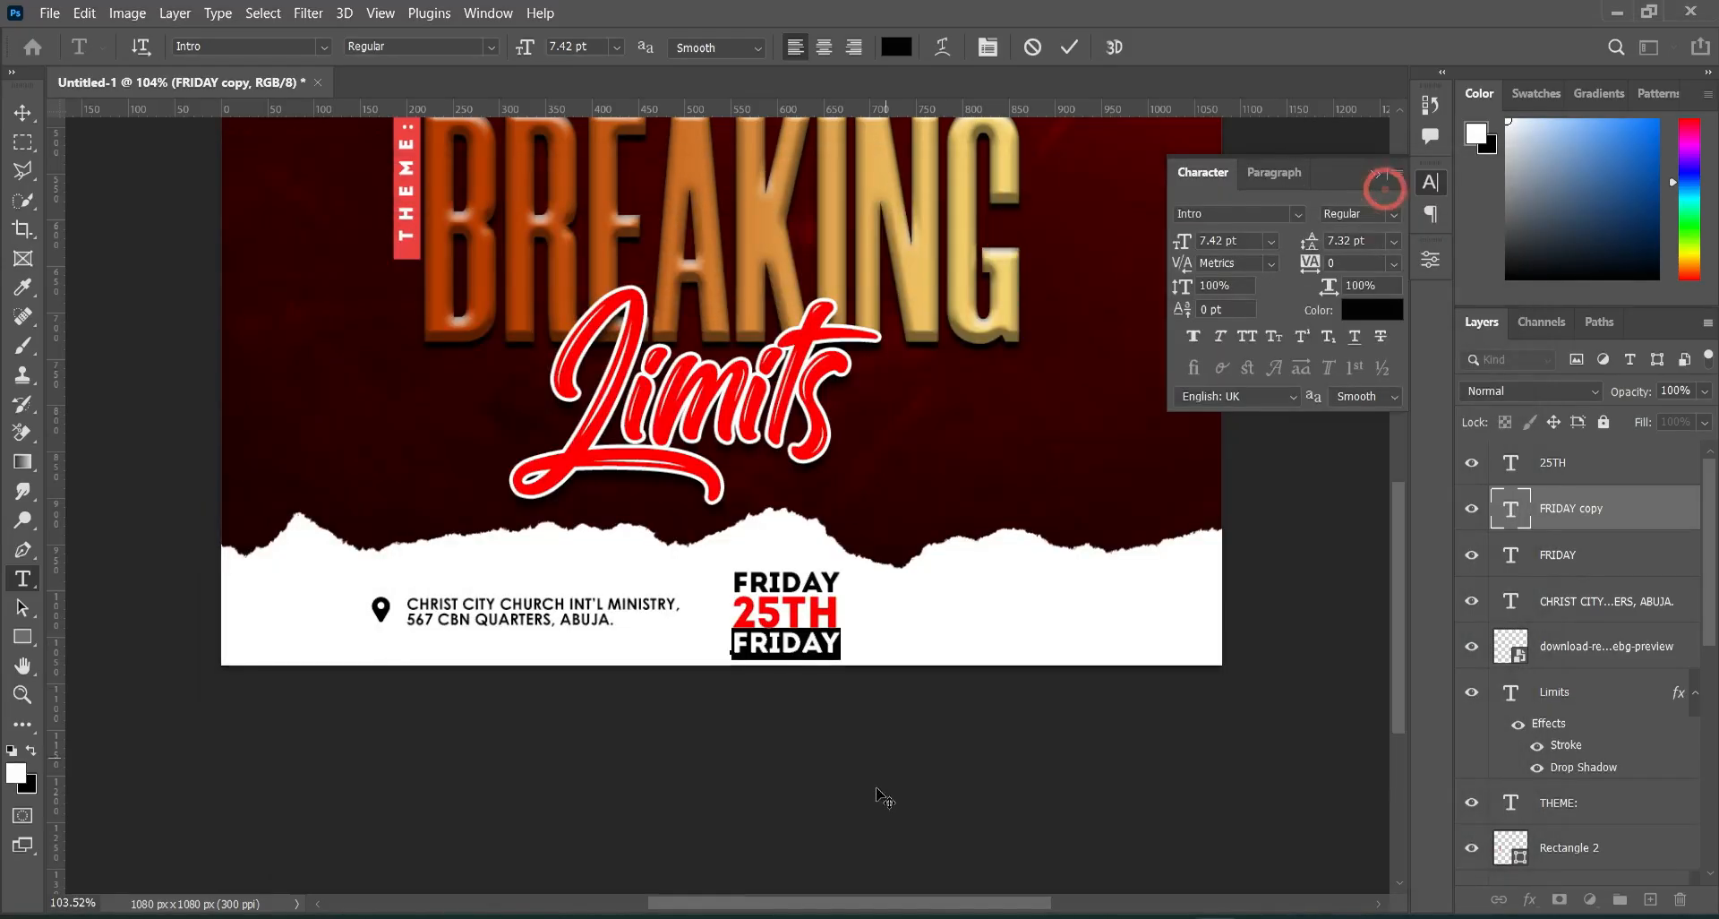
text(JULY 2025)
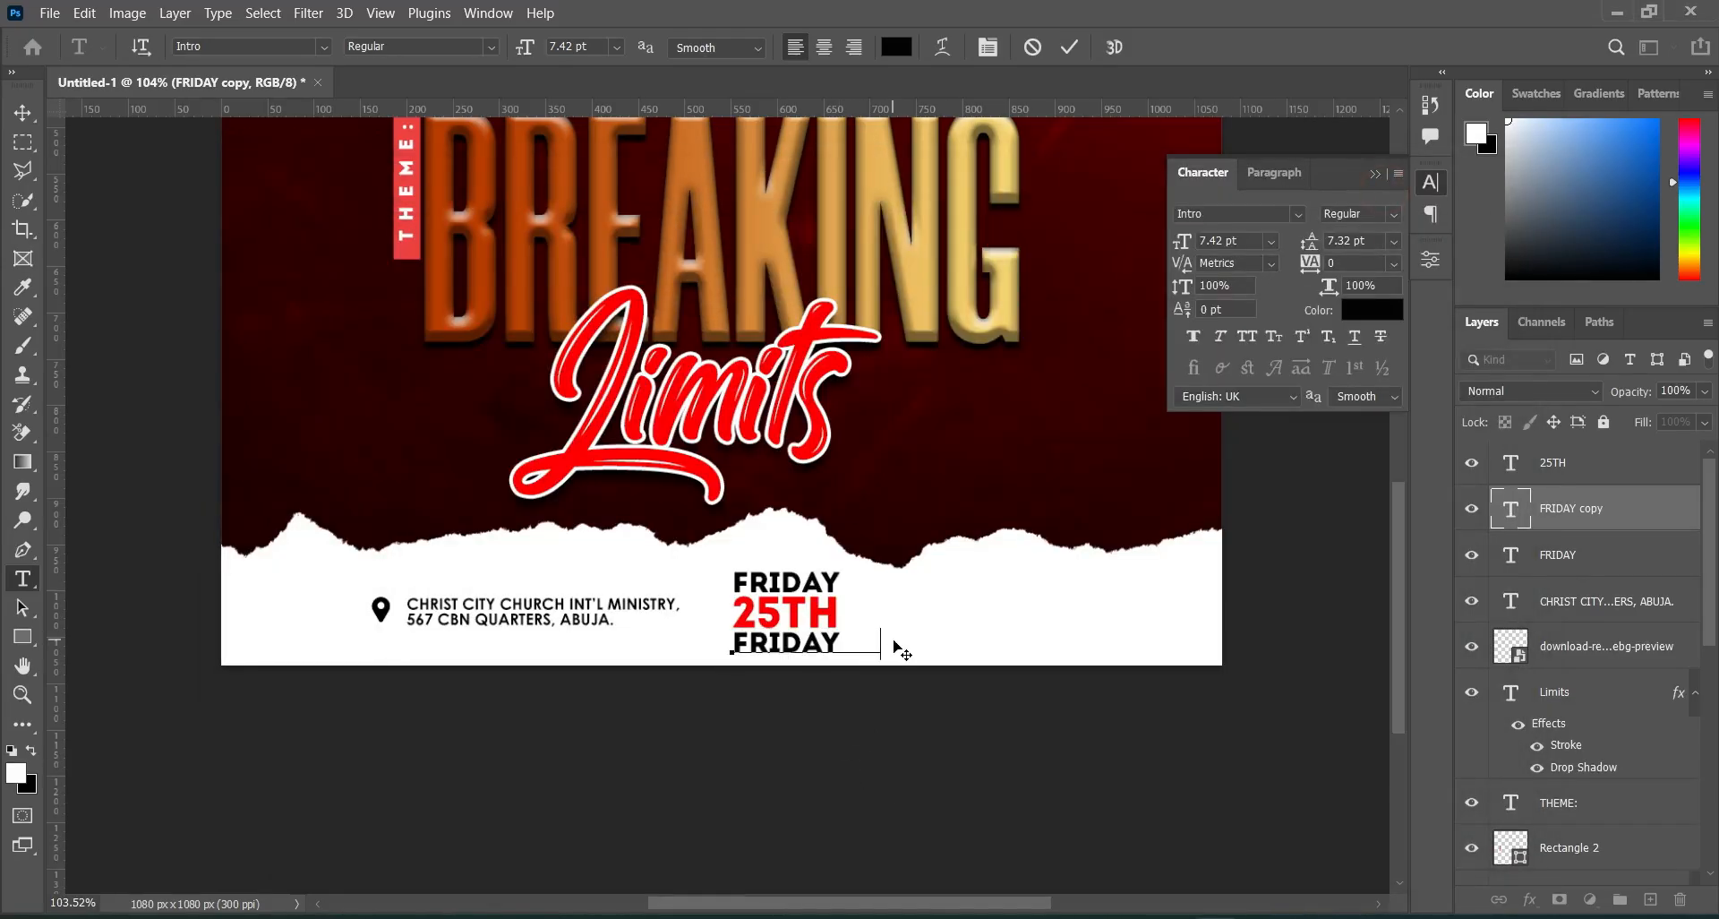
click(1069, 46)
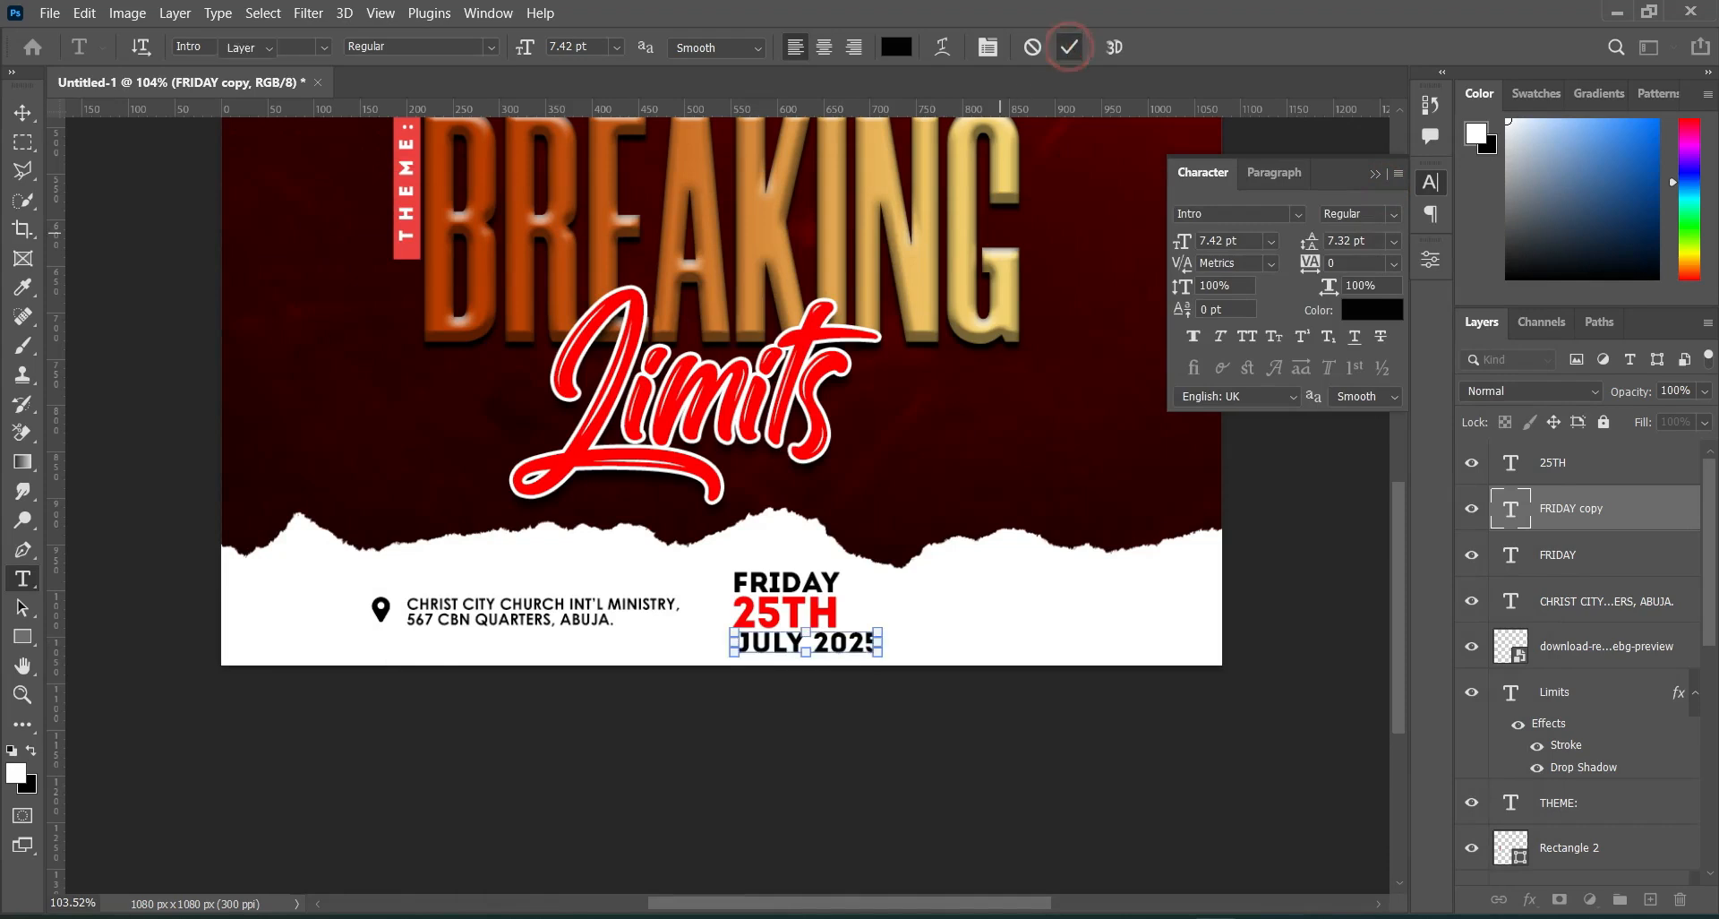
Scale the JULY 2025 text to about 72.14% to match the width of FRIDAY, and move it up closer to 25TH.
click(23, 106)
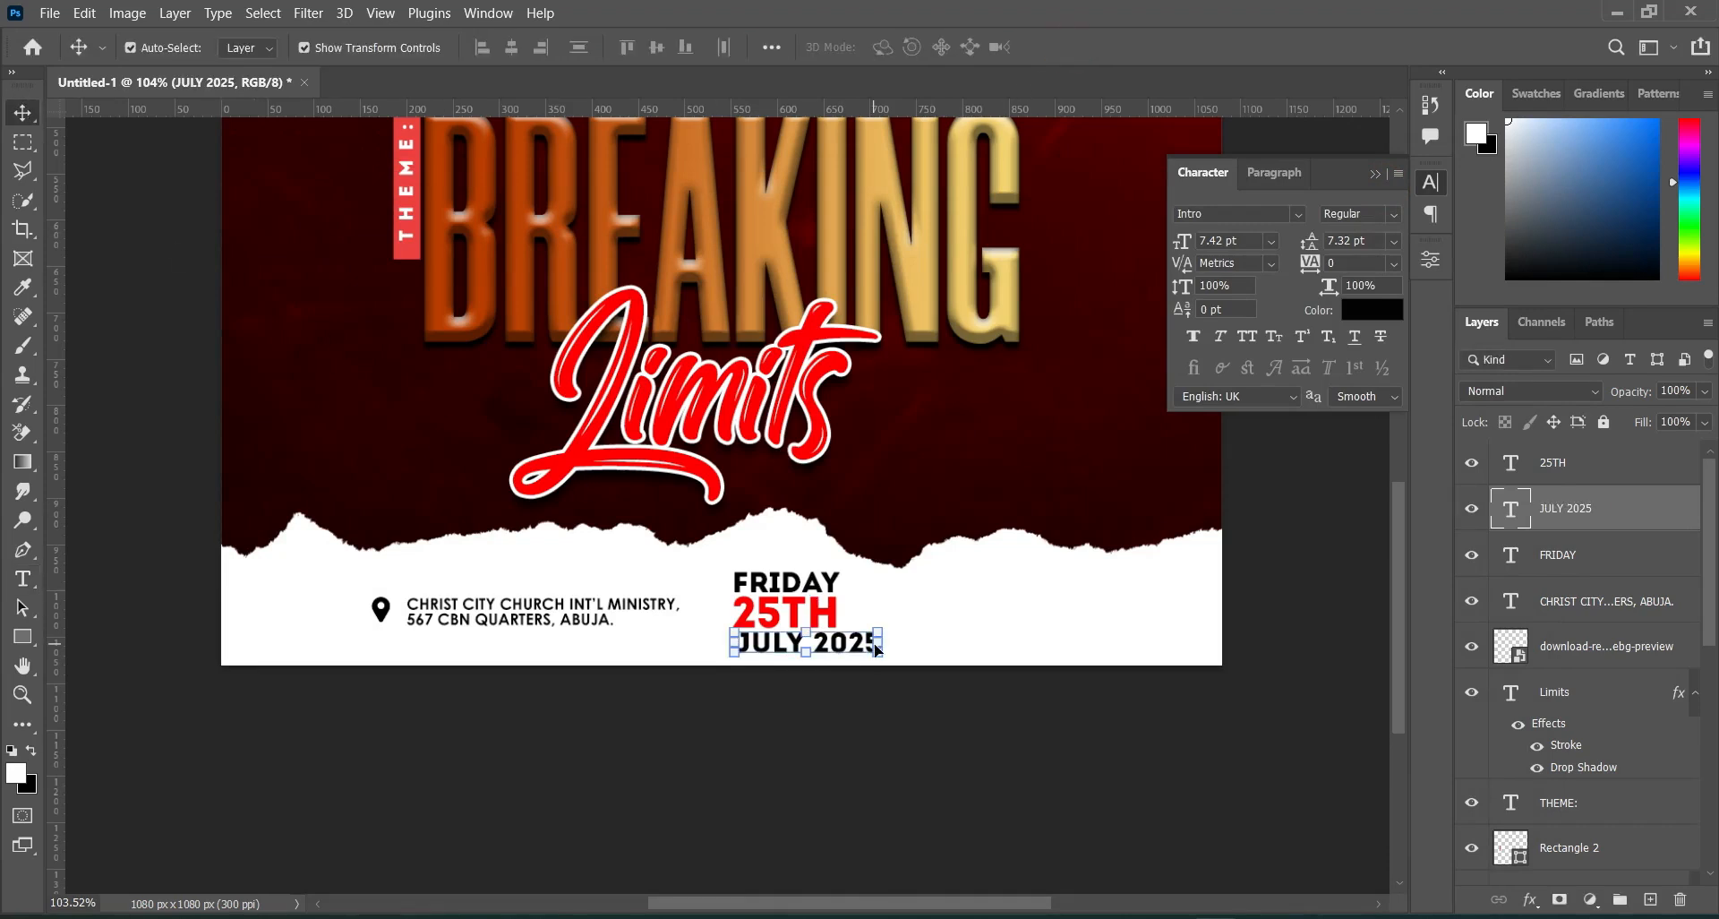
drag(880, 645, 838, 646)
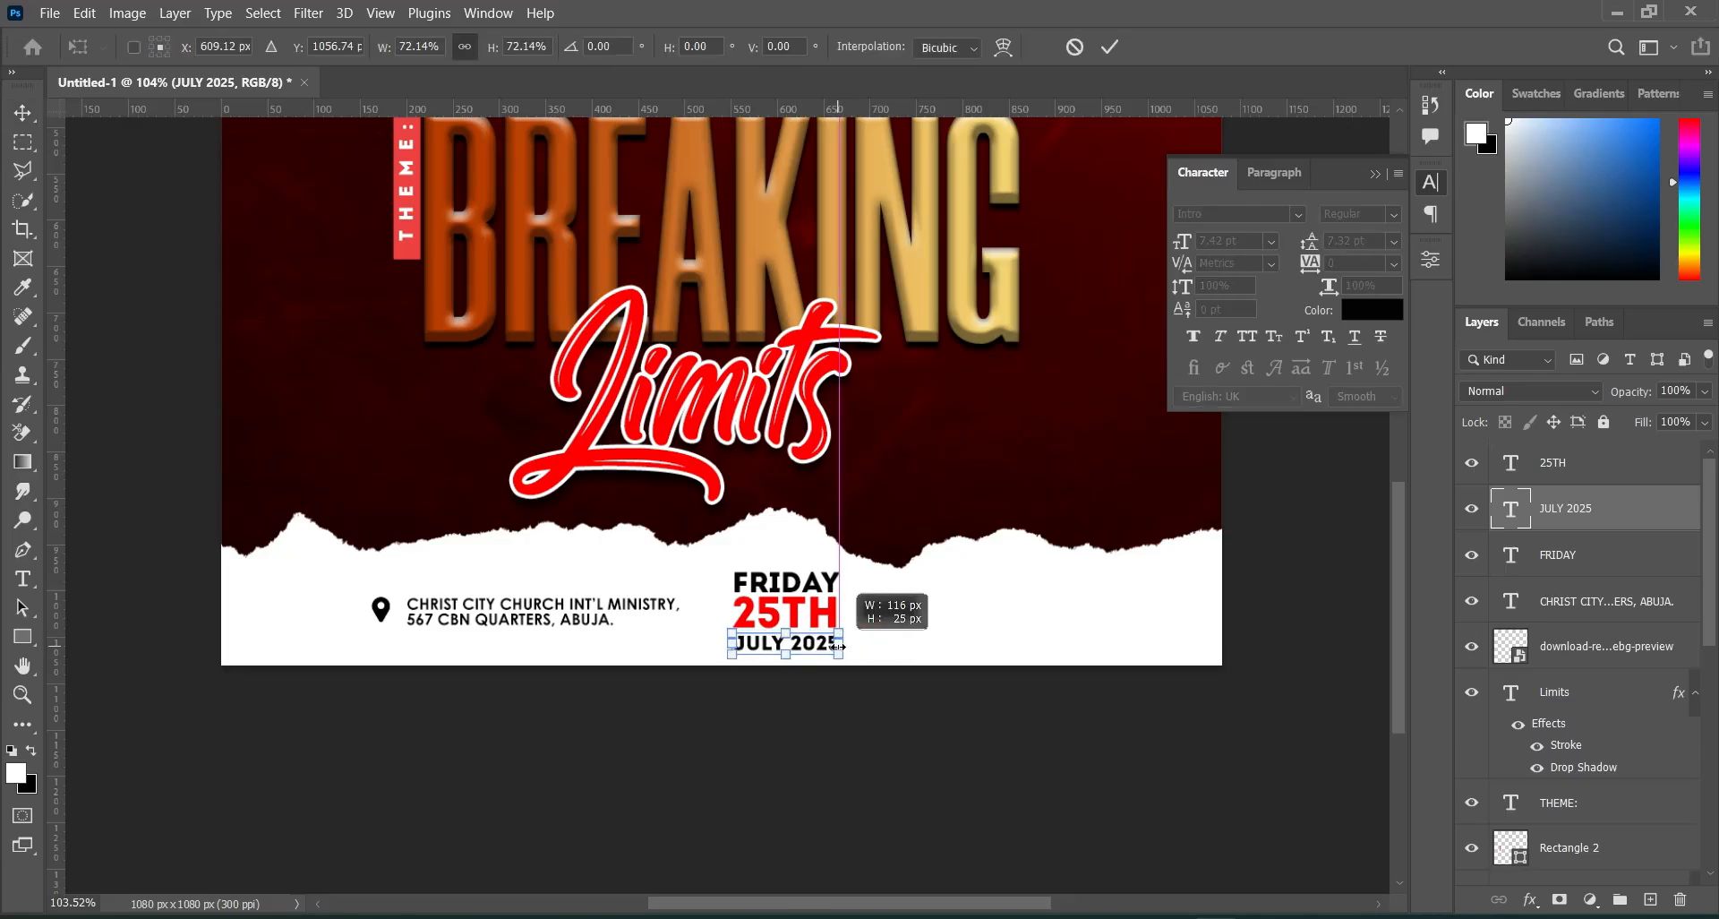
drag(838, 645, 839, 645)
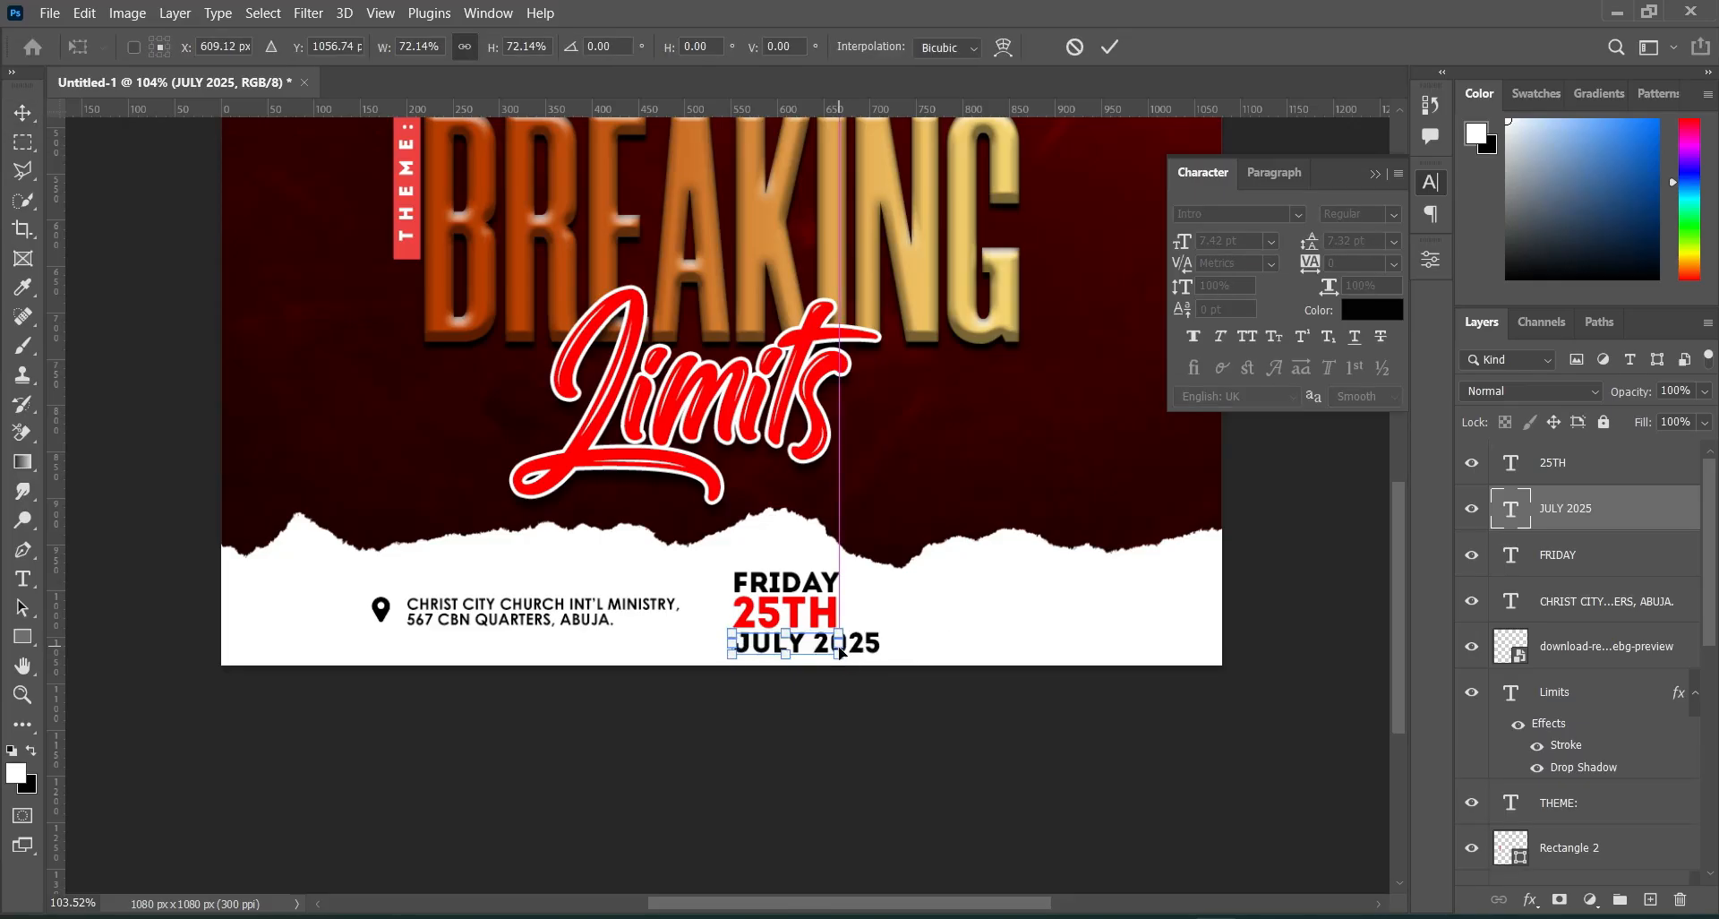
click(949, 740)
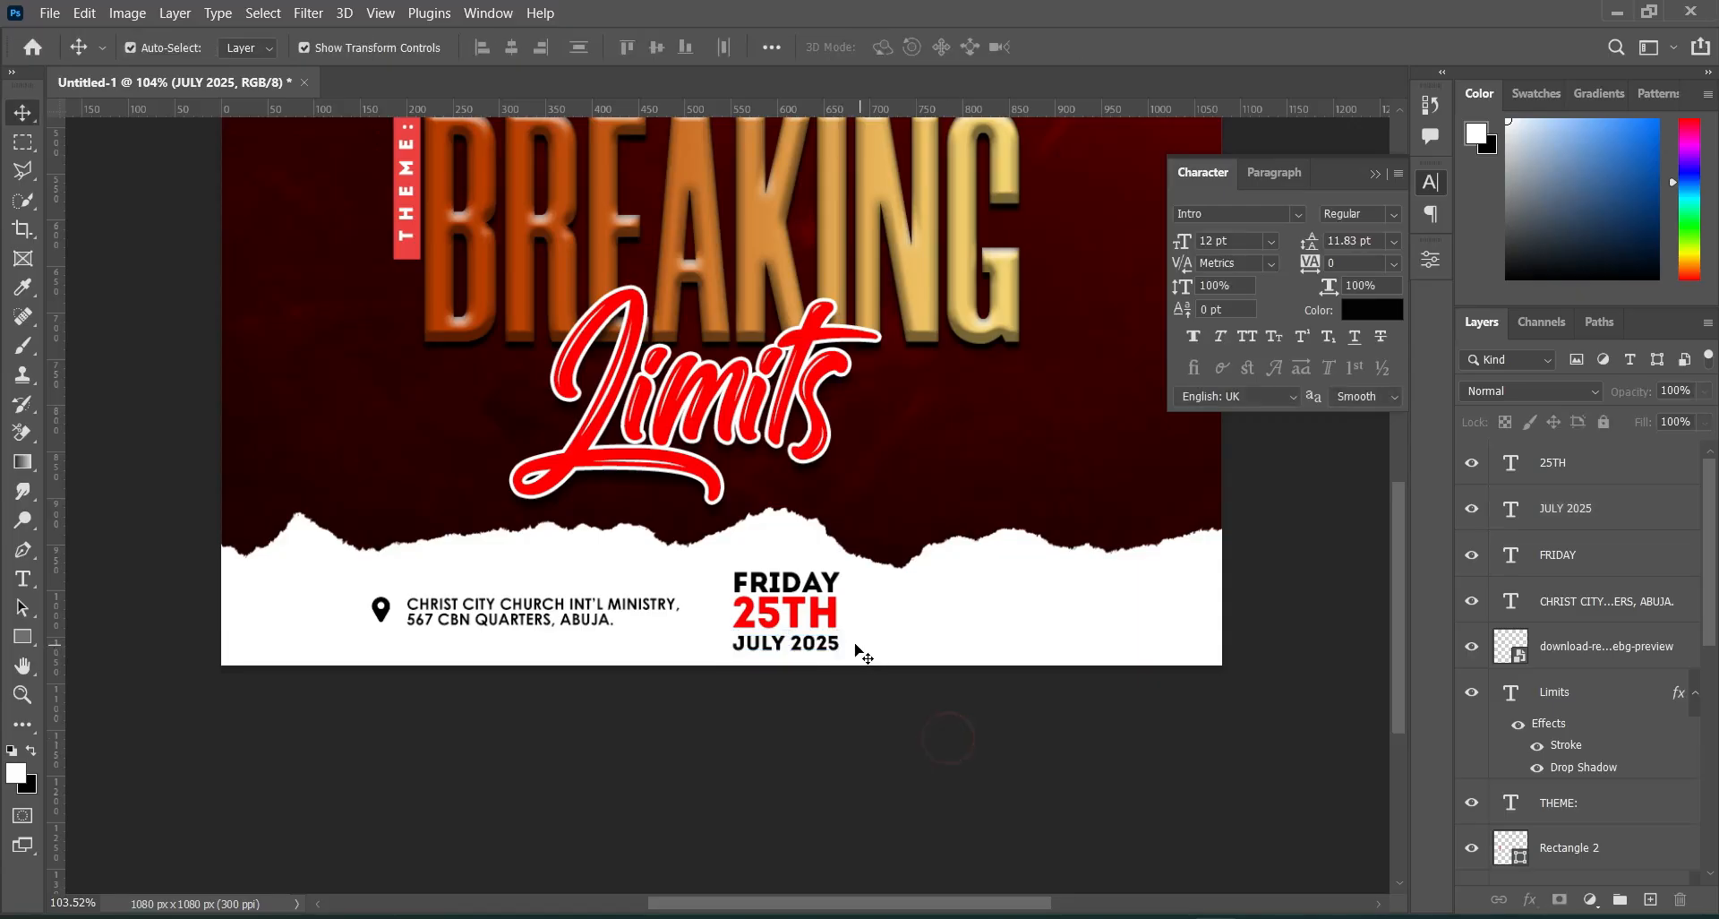
double_click(822, 645)
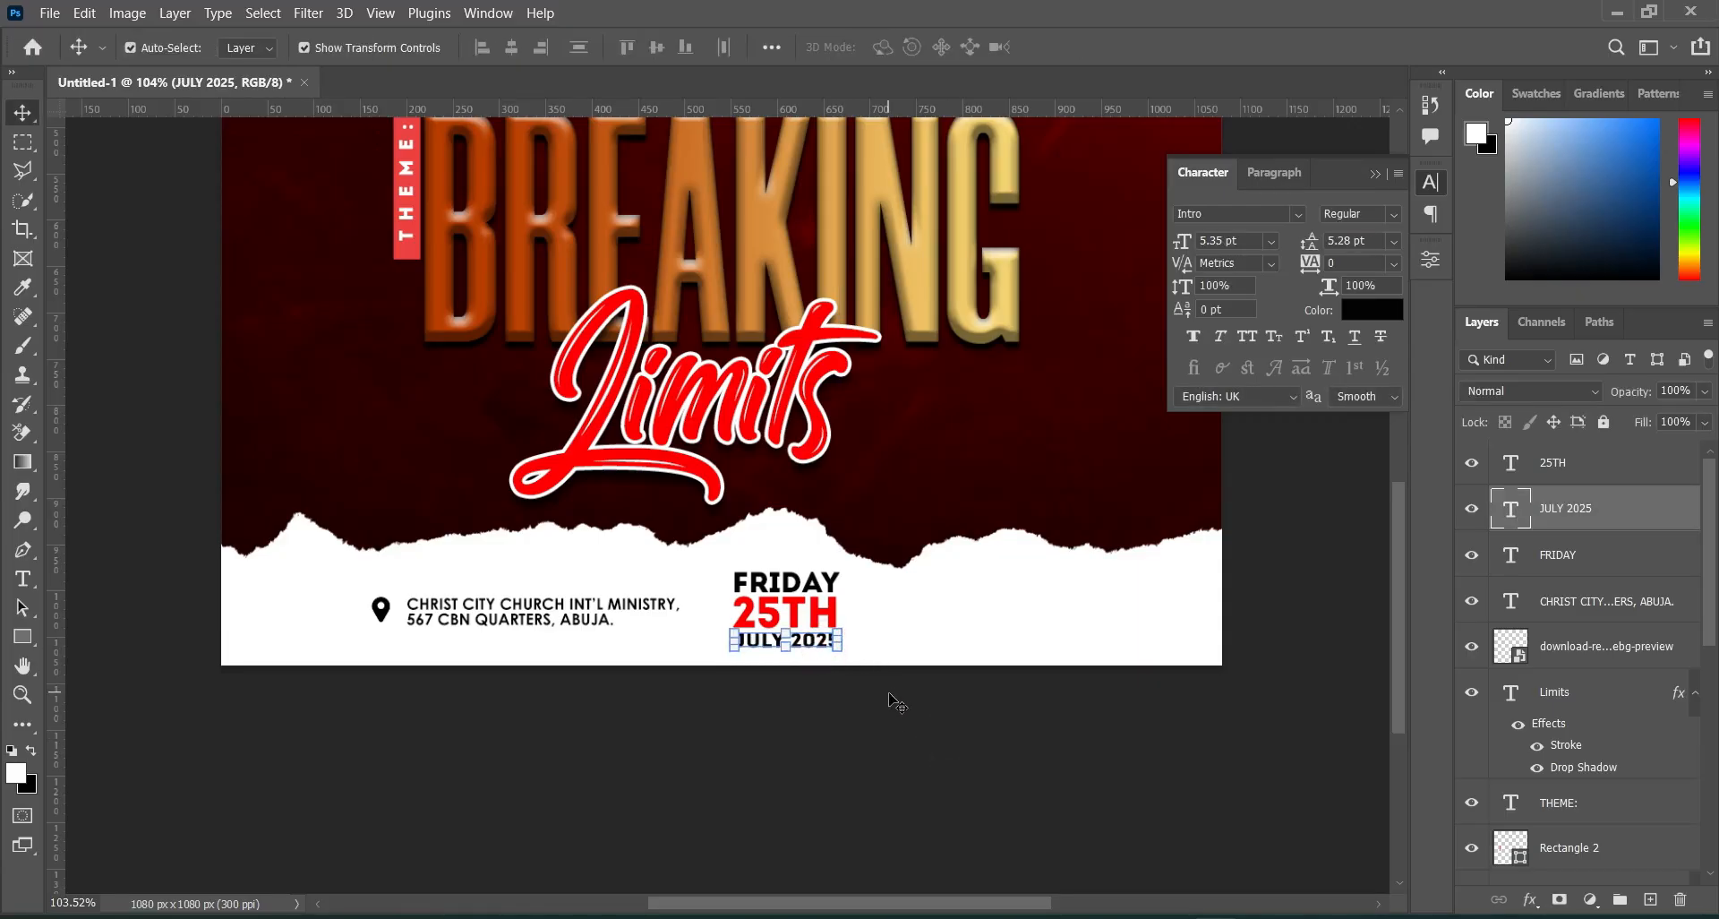
click(900, 731)
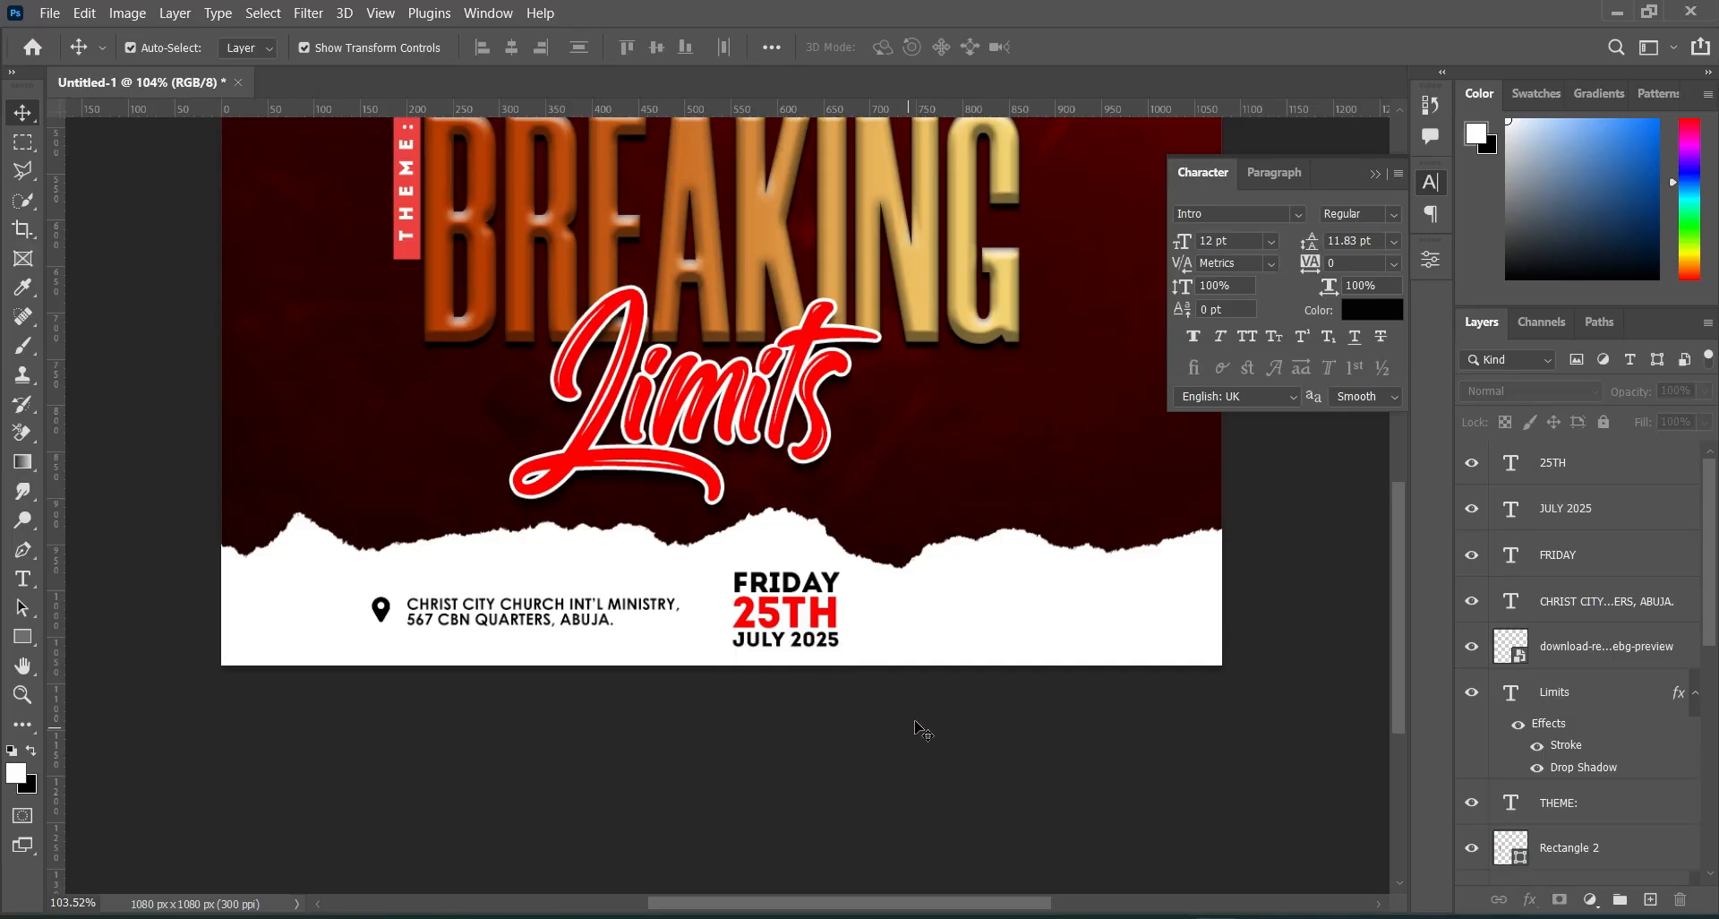
Copy the 6:00PM line from the Notepad text document and return to the flyer in Photoshop.
key(alt+Tab)
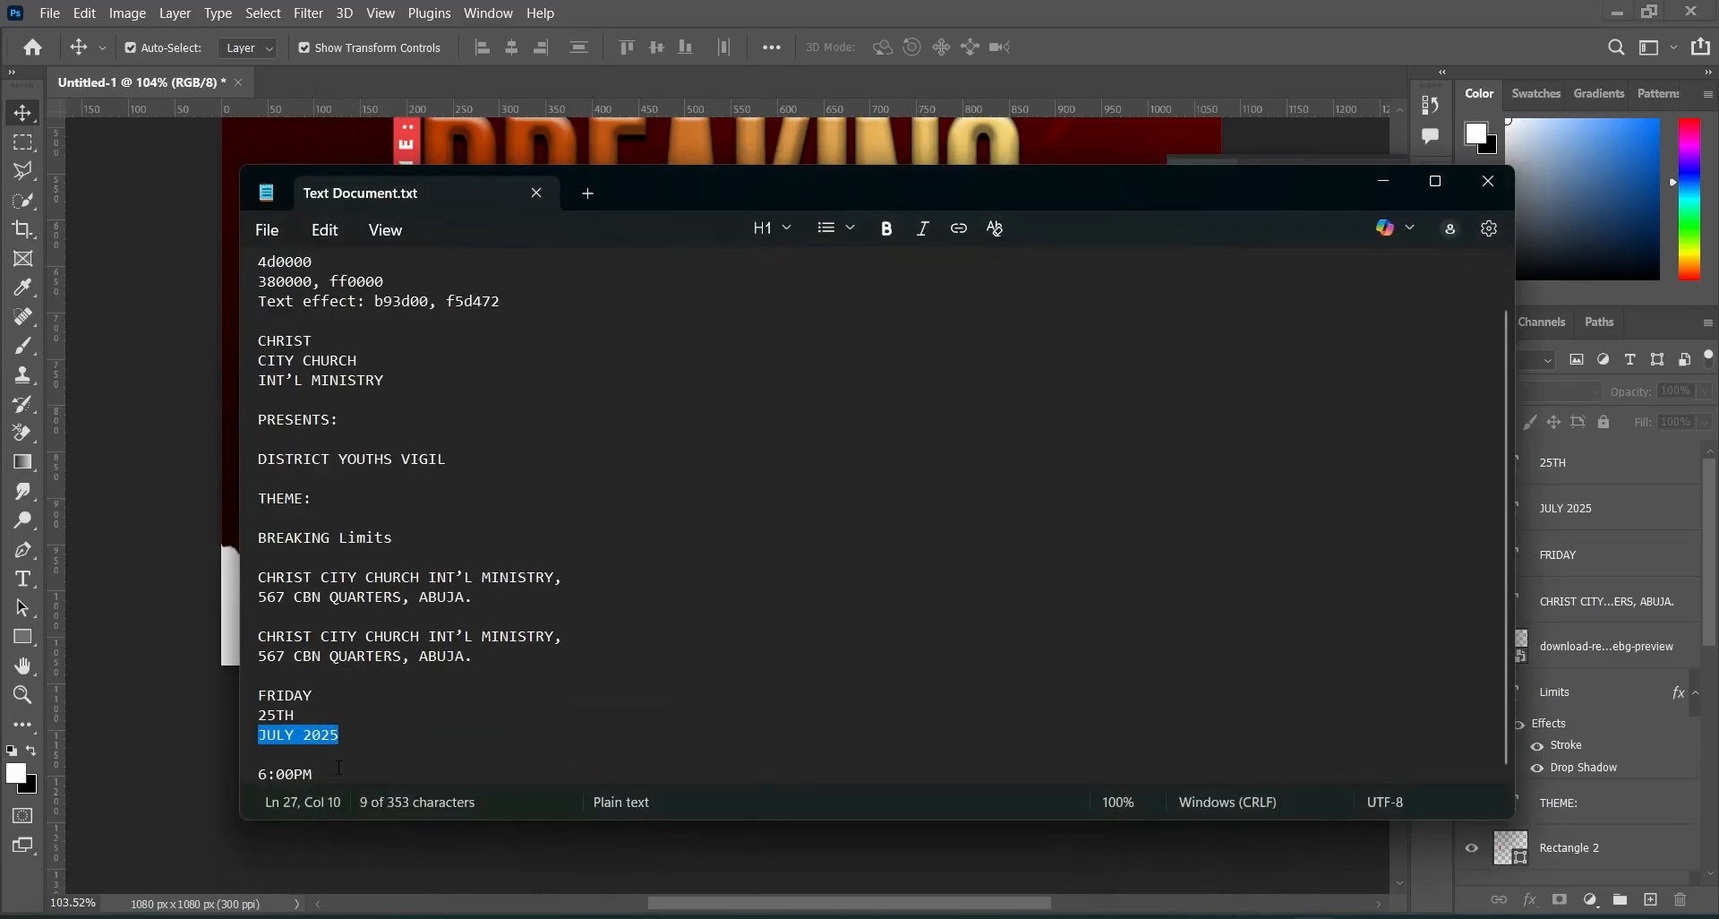
click(325, 773)
double_click(295, 776)
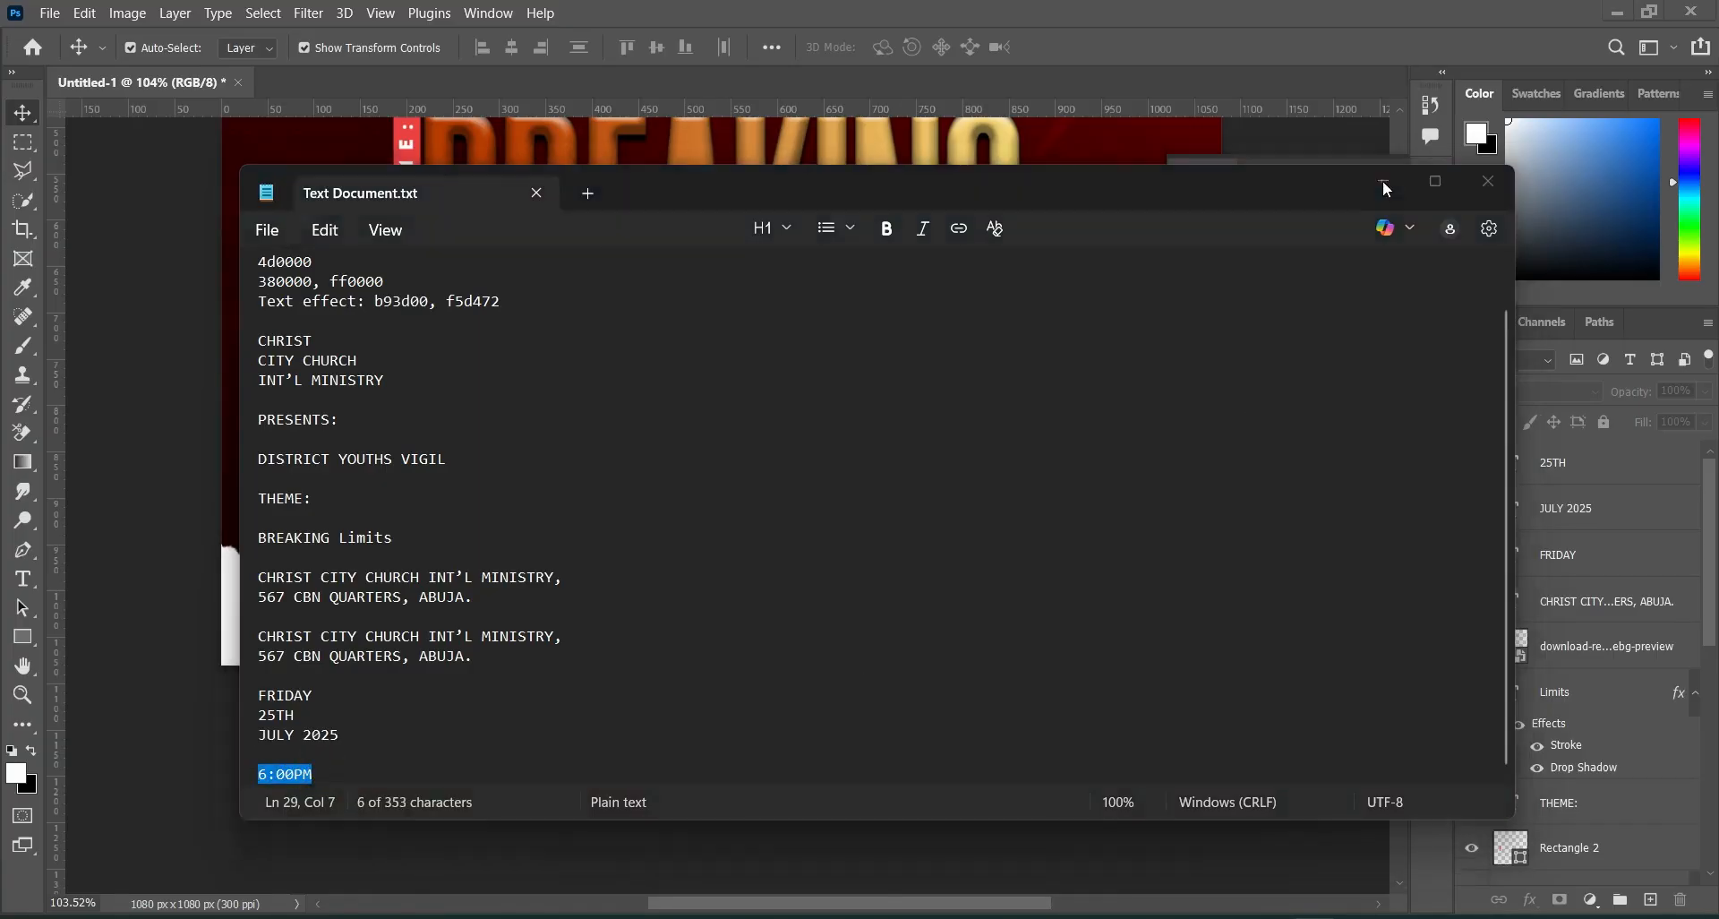
click(1383, 180)
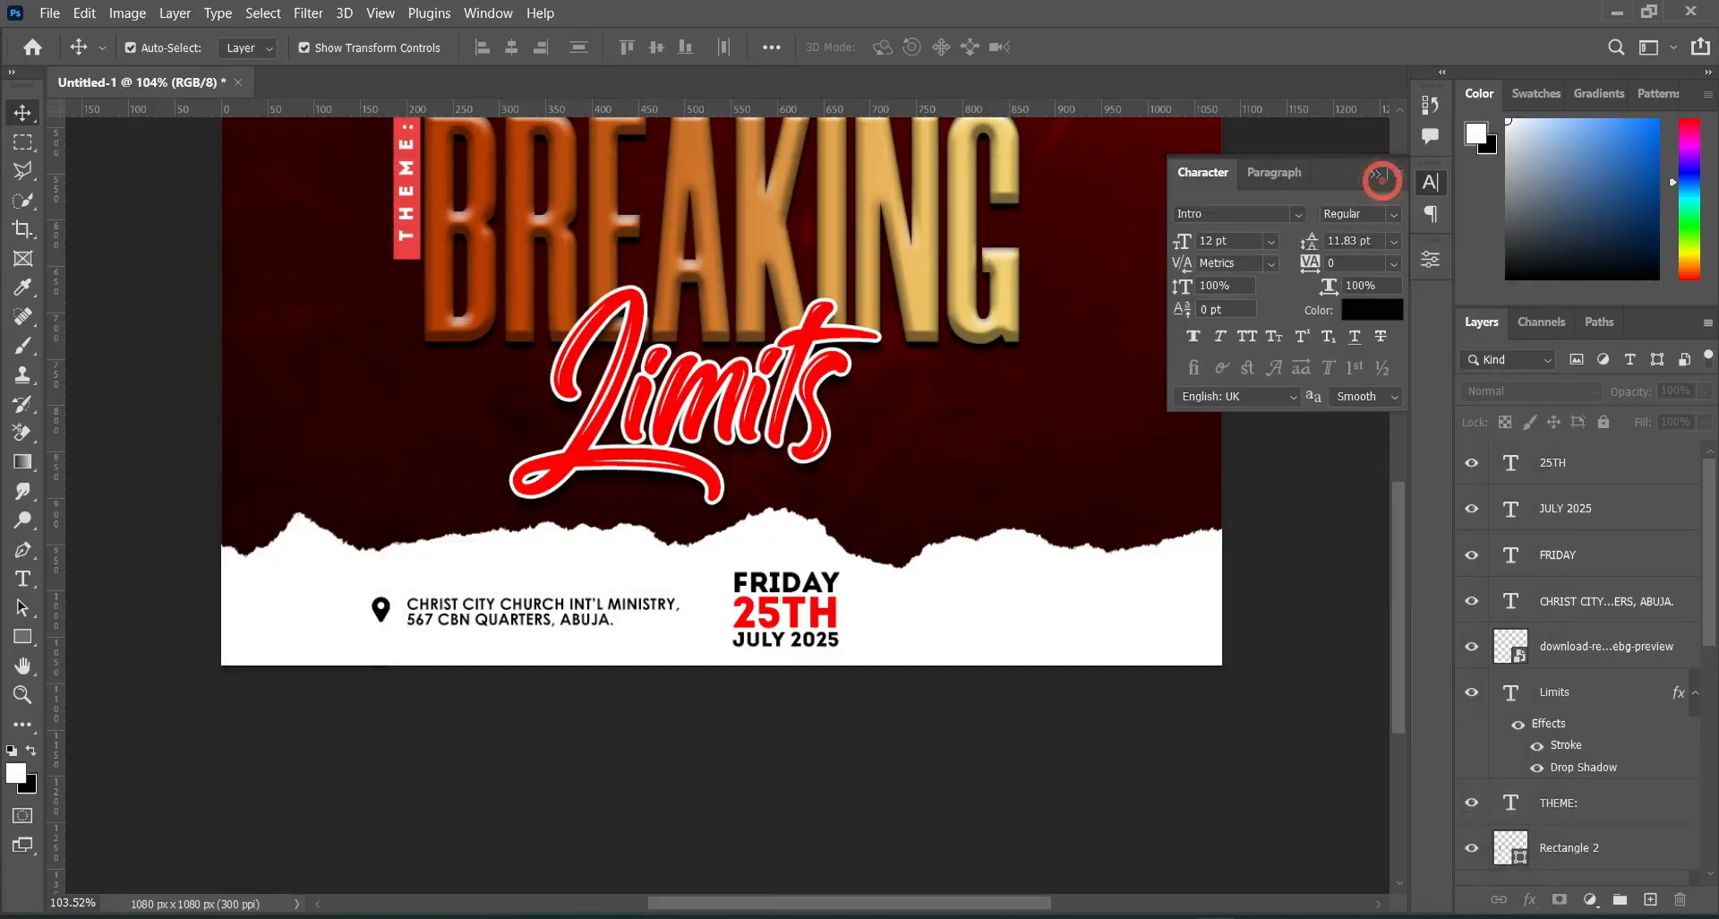
Place the date calendar icon from the BREAKING LIMITS CHURCH FLYER DESIGN folder, scaled to about 1.49%, just left of 25TH.
click(992, 917)
click(976, 557)
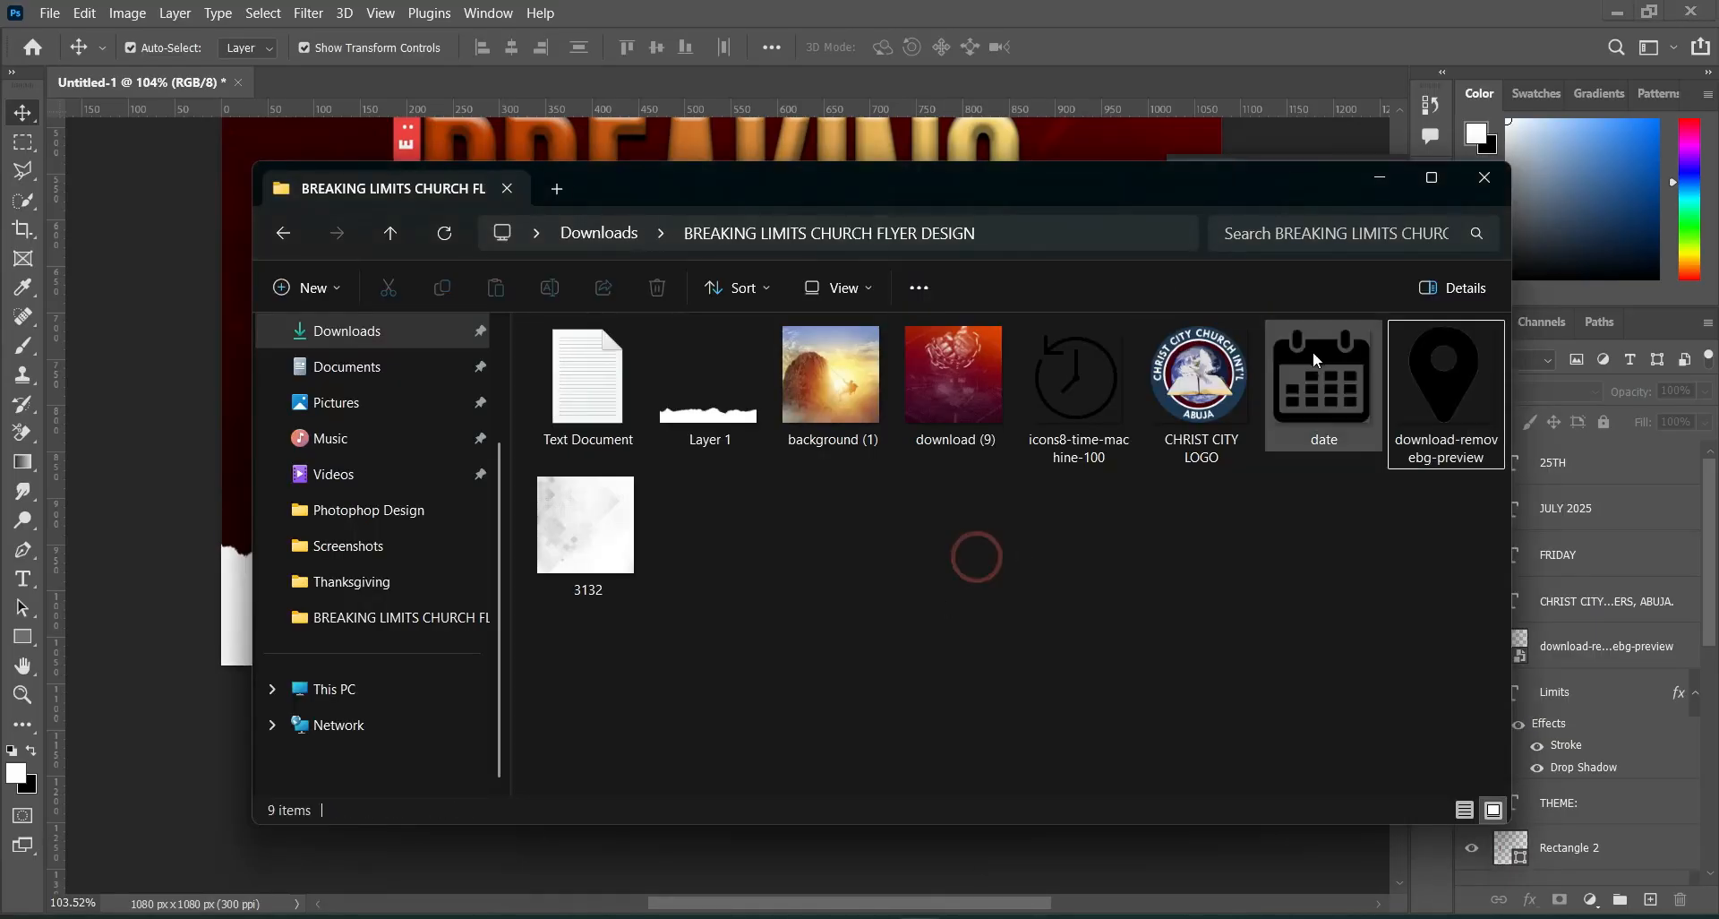
click(1330, 340)
drag(1325, 351, 156, 550)
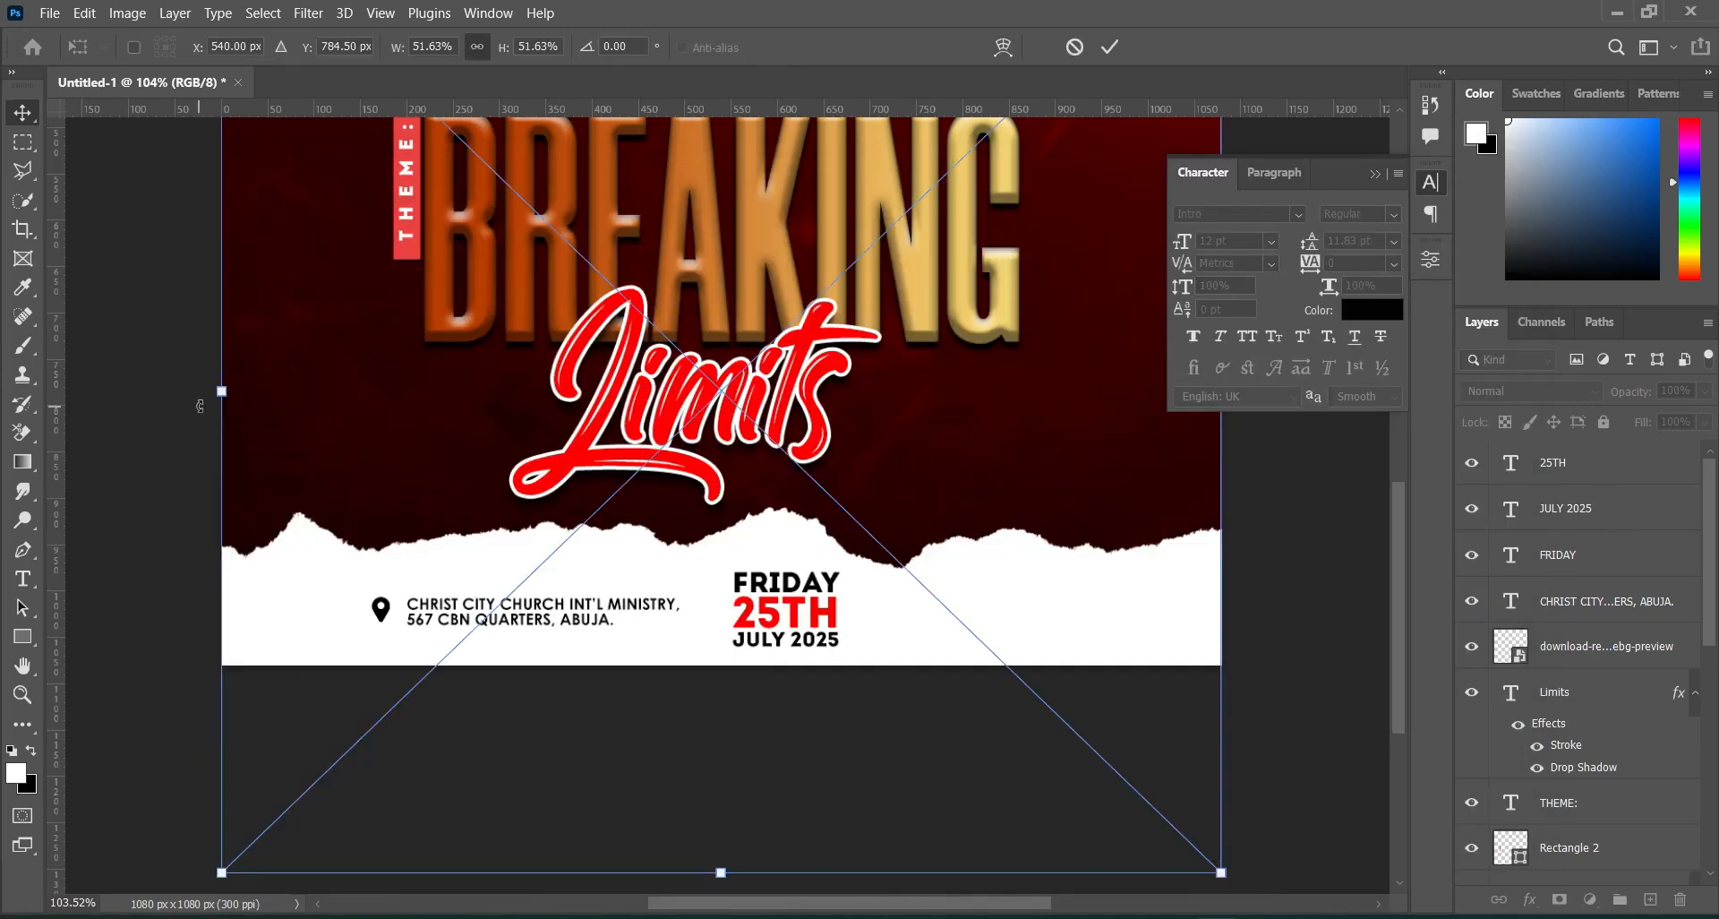
drag(217, 389, 1066, 405)
drag(1131, 344, 802, 497)
drag(911, 537, 757, 553)
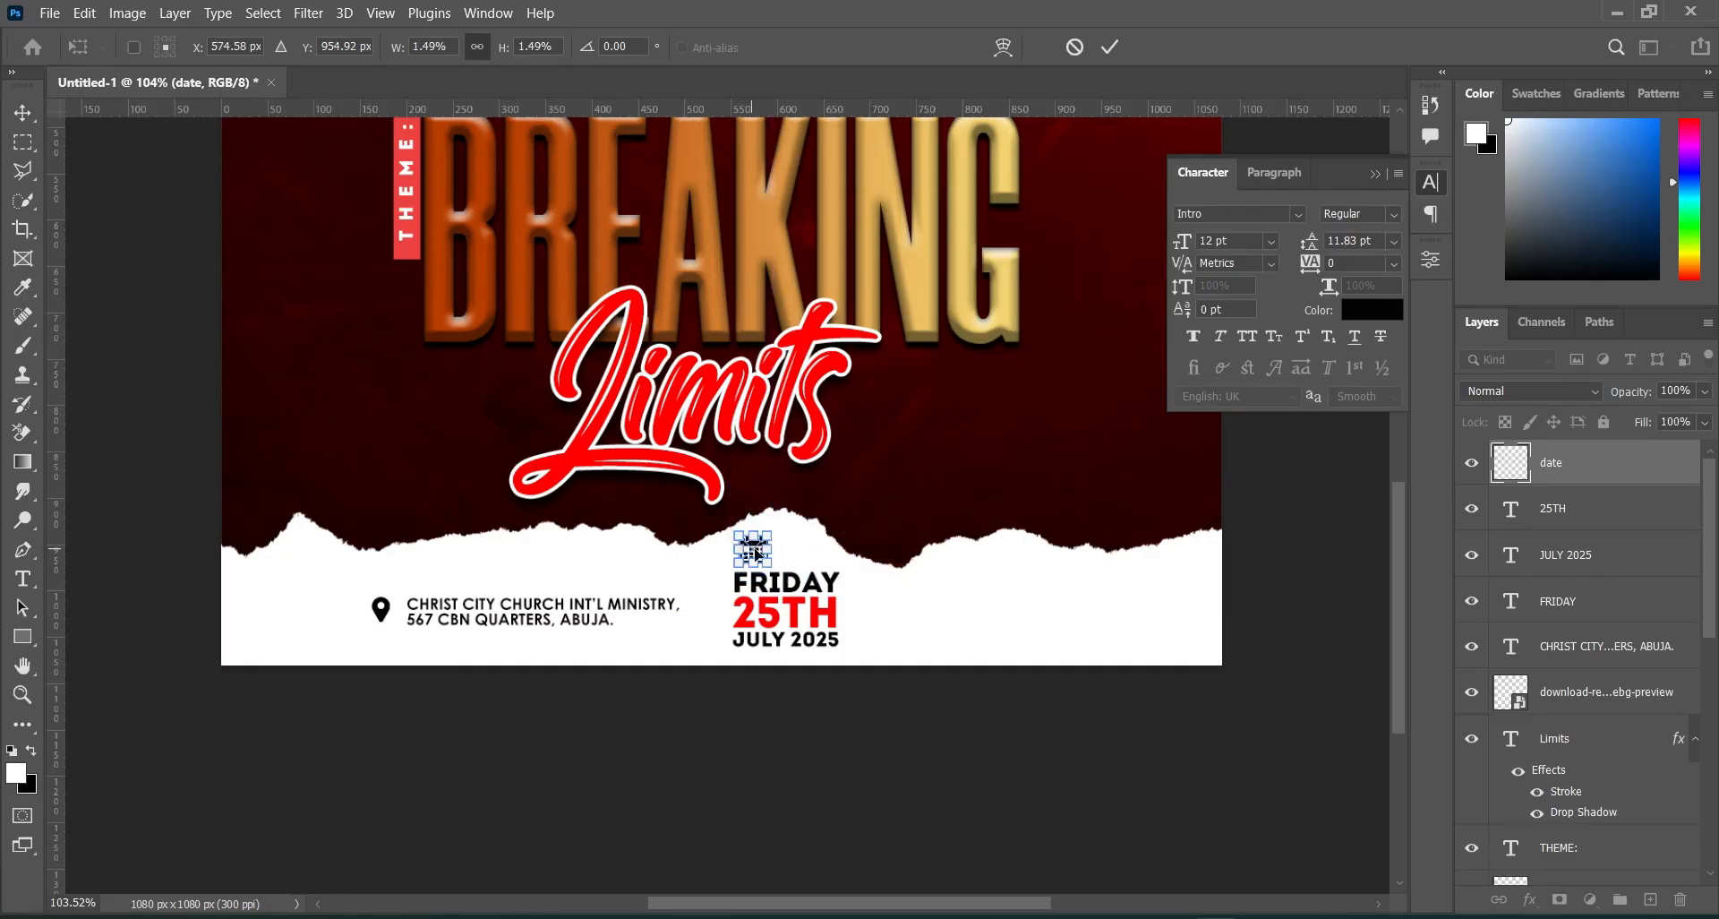
click(1109, 46)
drag(755, 548, 707, 609)
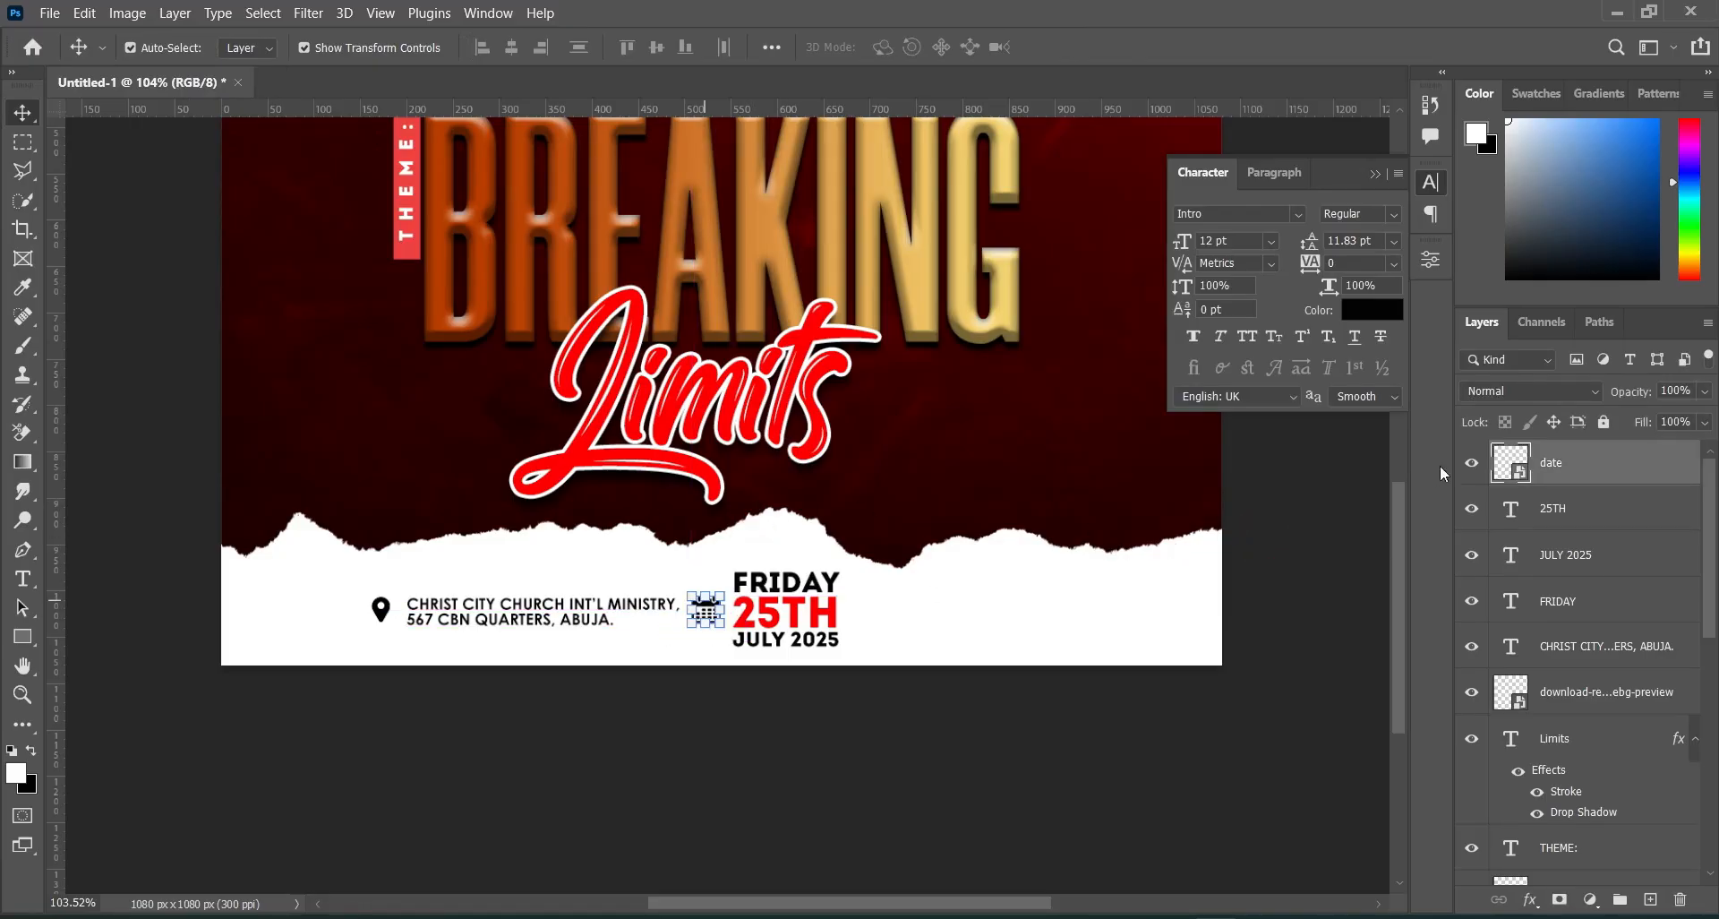
Move the date layer below FRIDAY in the layer stack and shift the icon and date lines right, away from the address.
drag(1576, 469, 1577, 612)
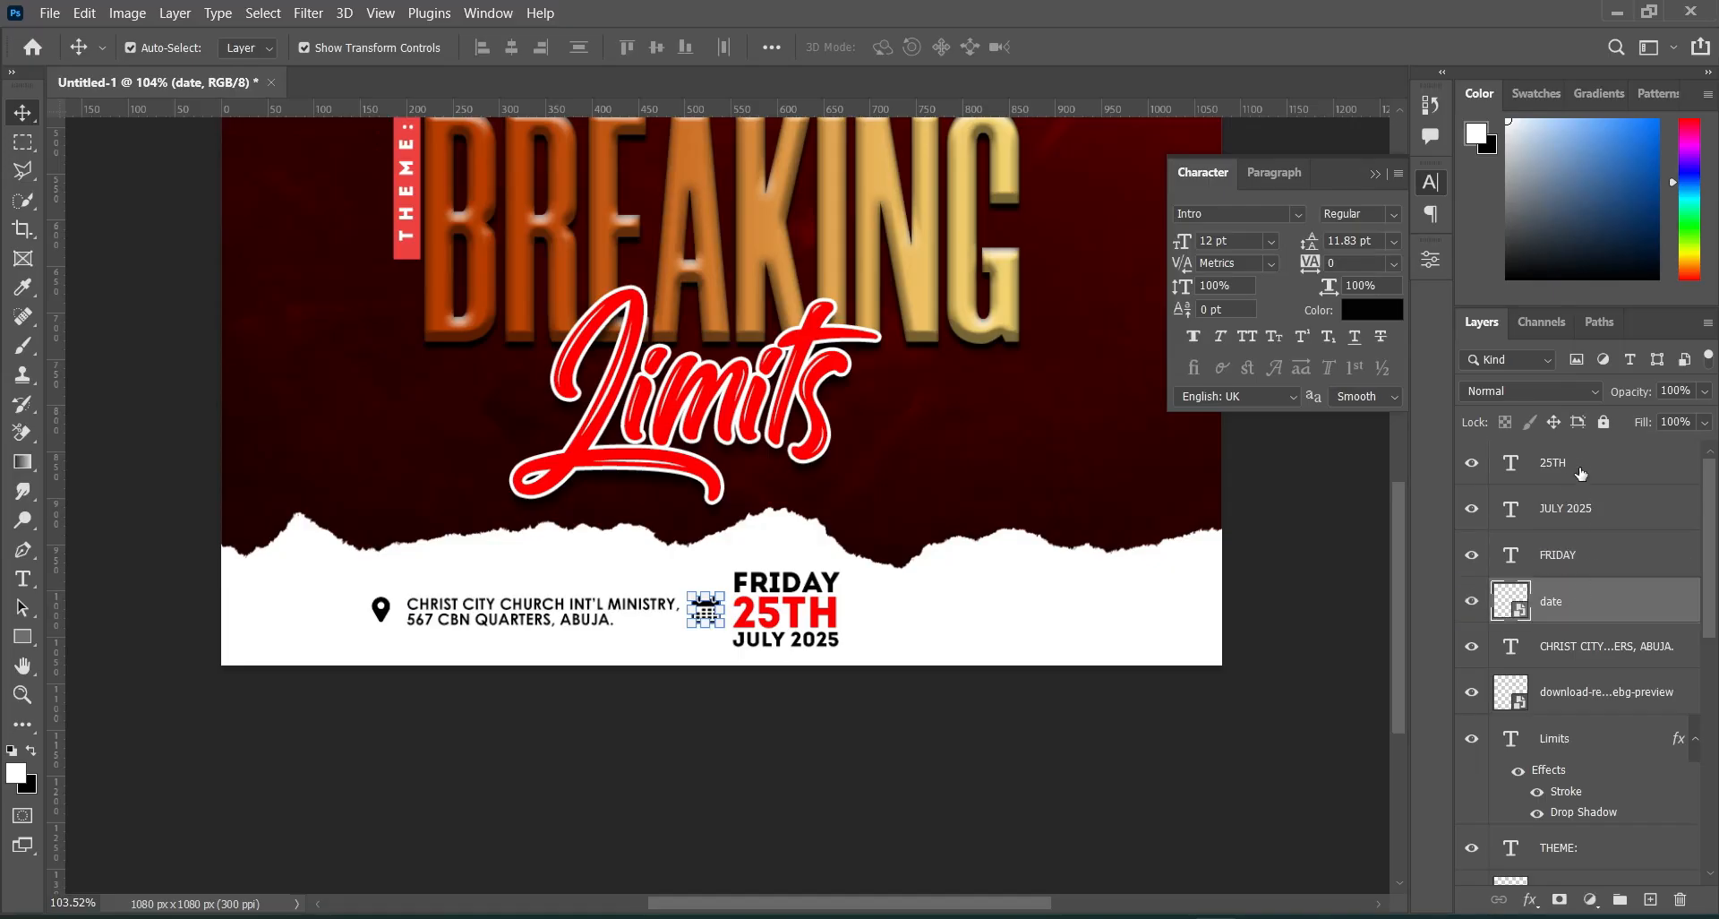
shift+click(1580, 459)
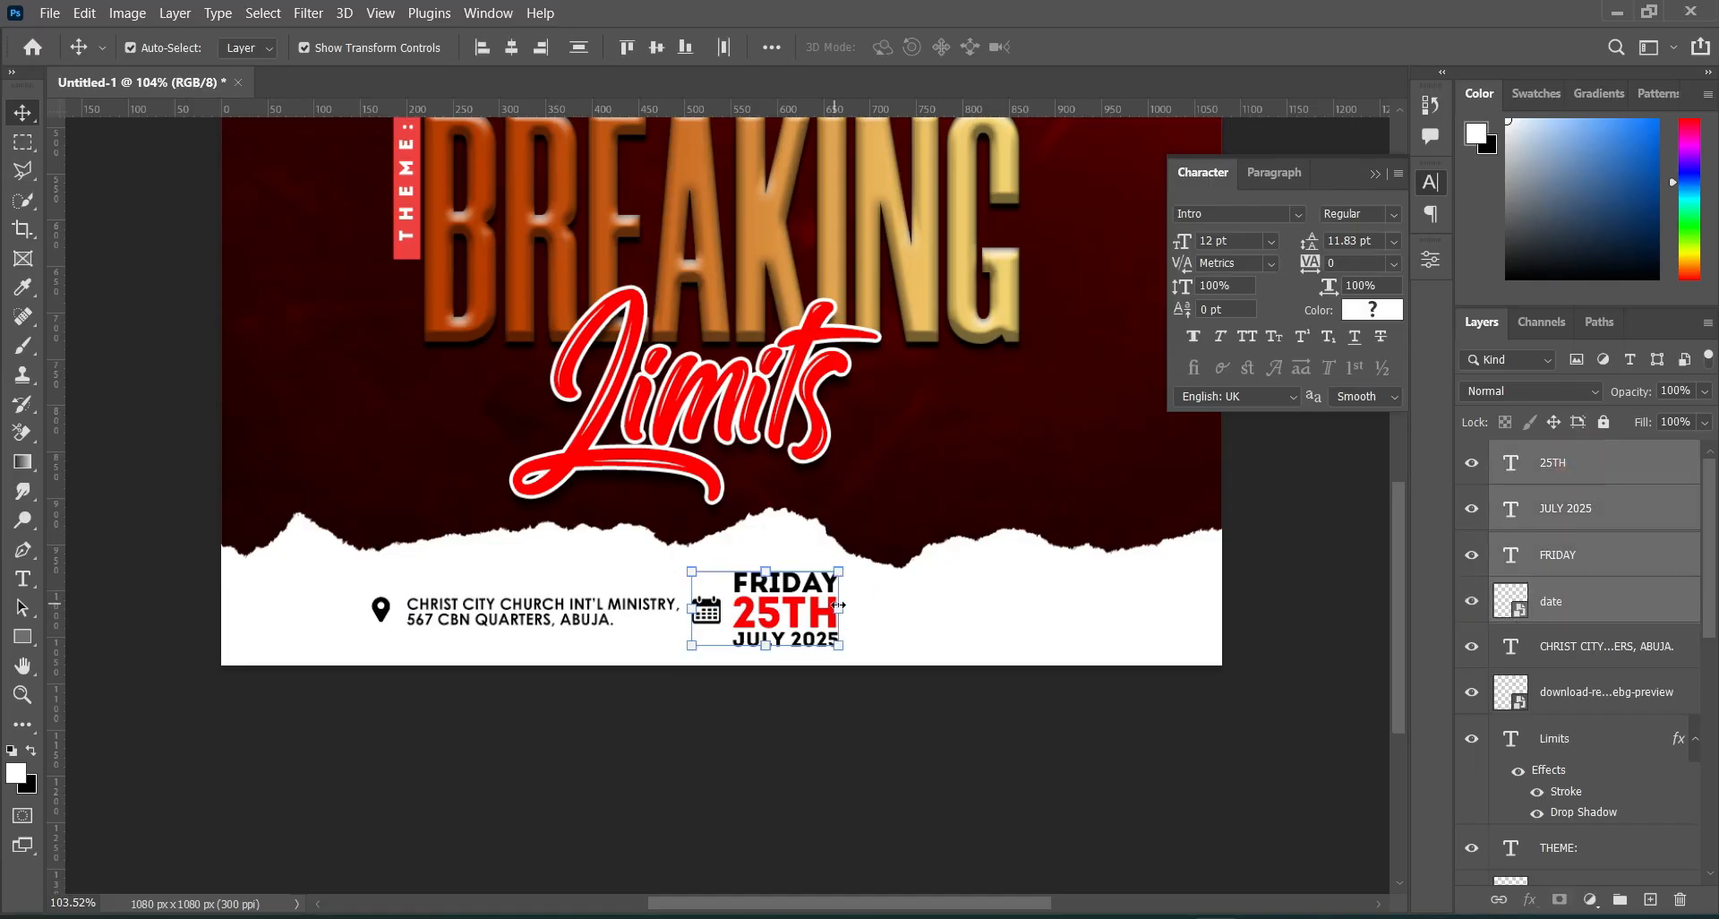
drag(834, 605, 863, 614)
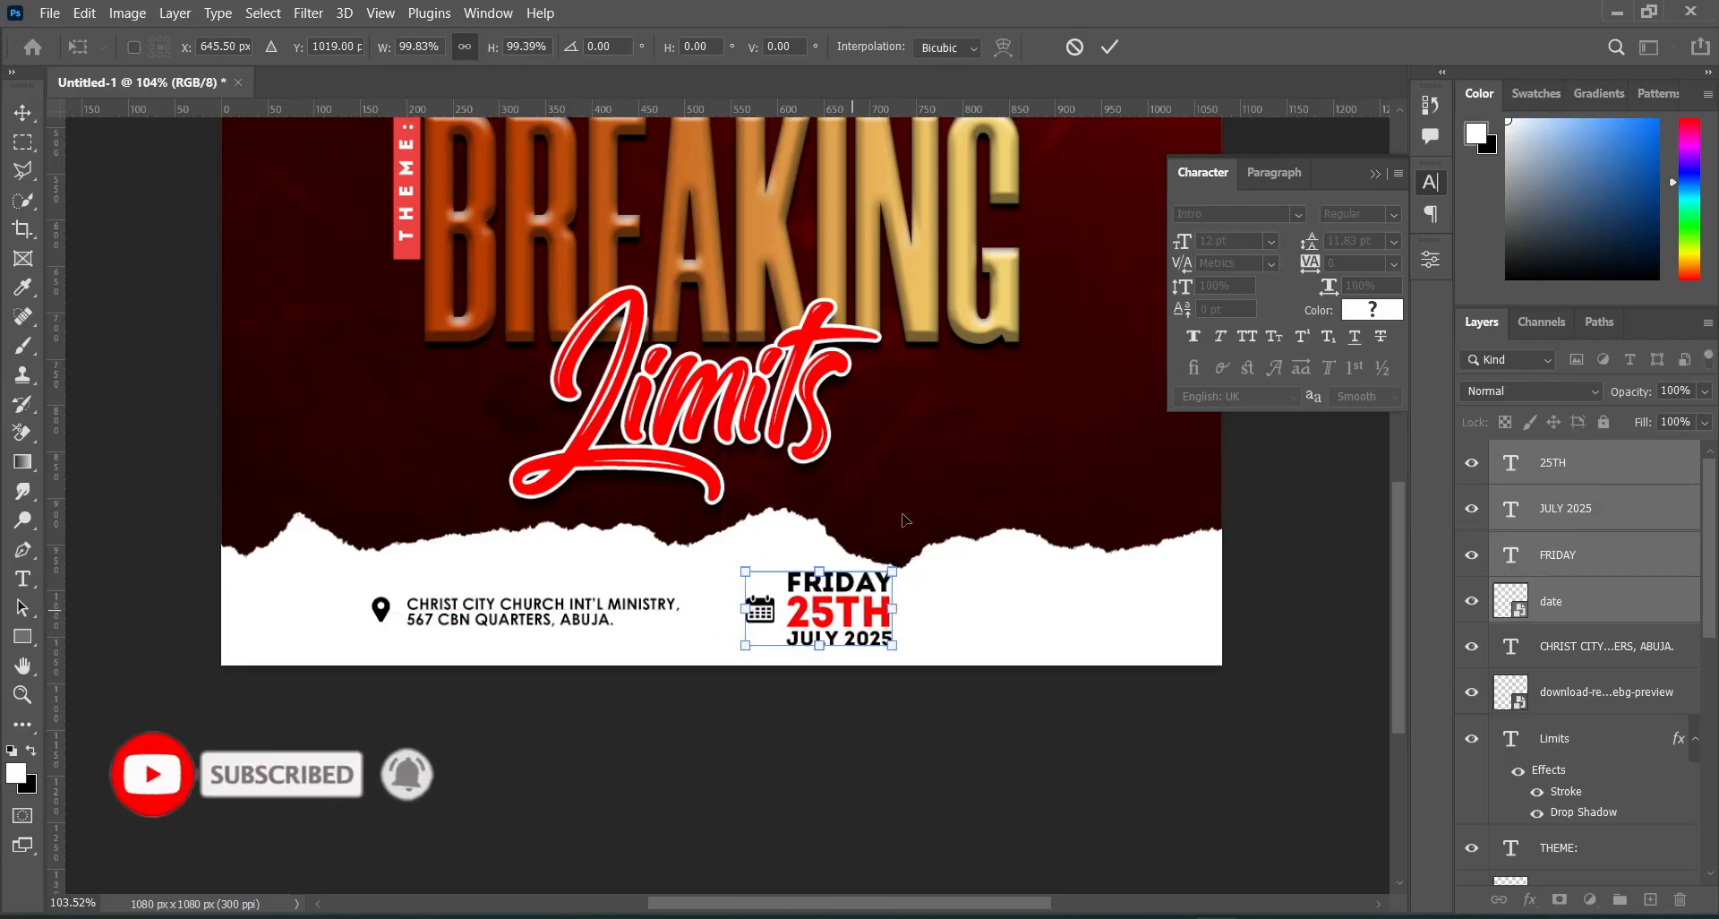
click(1110, 46)
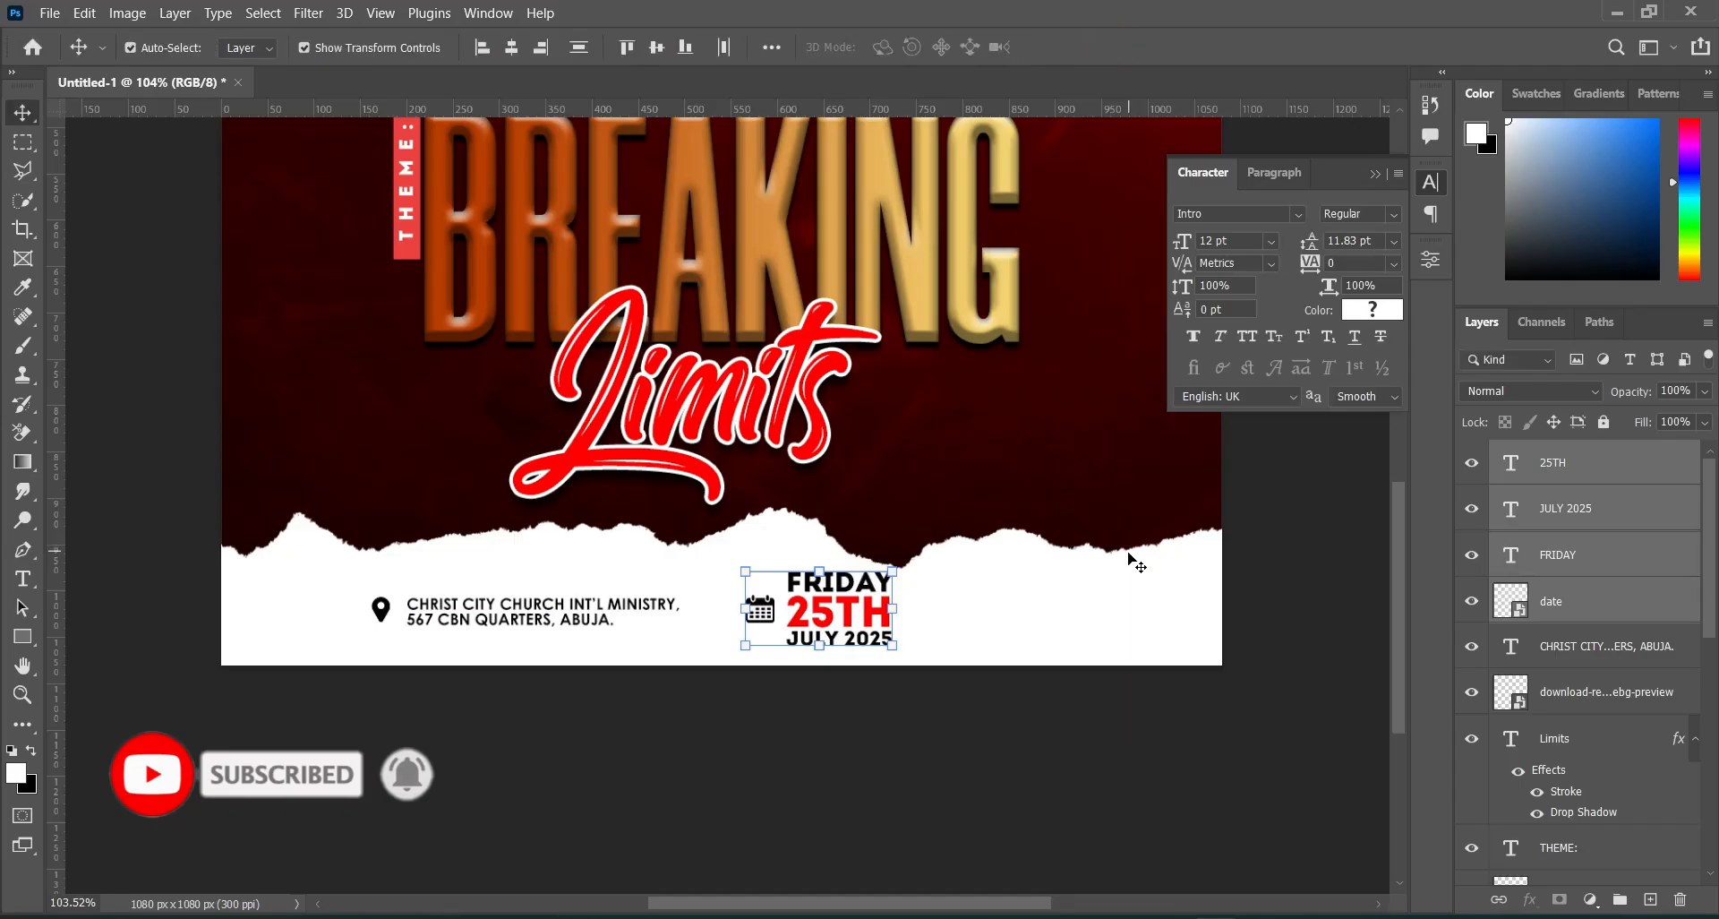
Nudge the calendar icon and the three date lines slightly back towards the address, then deselect them.
key(Left)
key(Left)
key(Left)
key(Left)
key(Left)
key(Left)
key(Left)
key(Left)
key(Left)
key(Left)
key(Left)
key(Left)
key(Left)
key(Left)
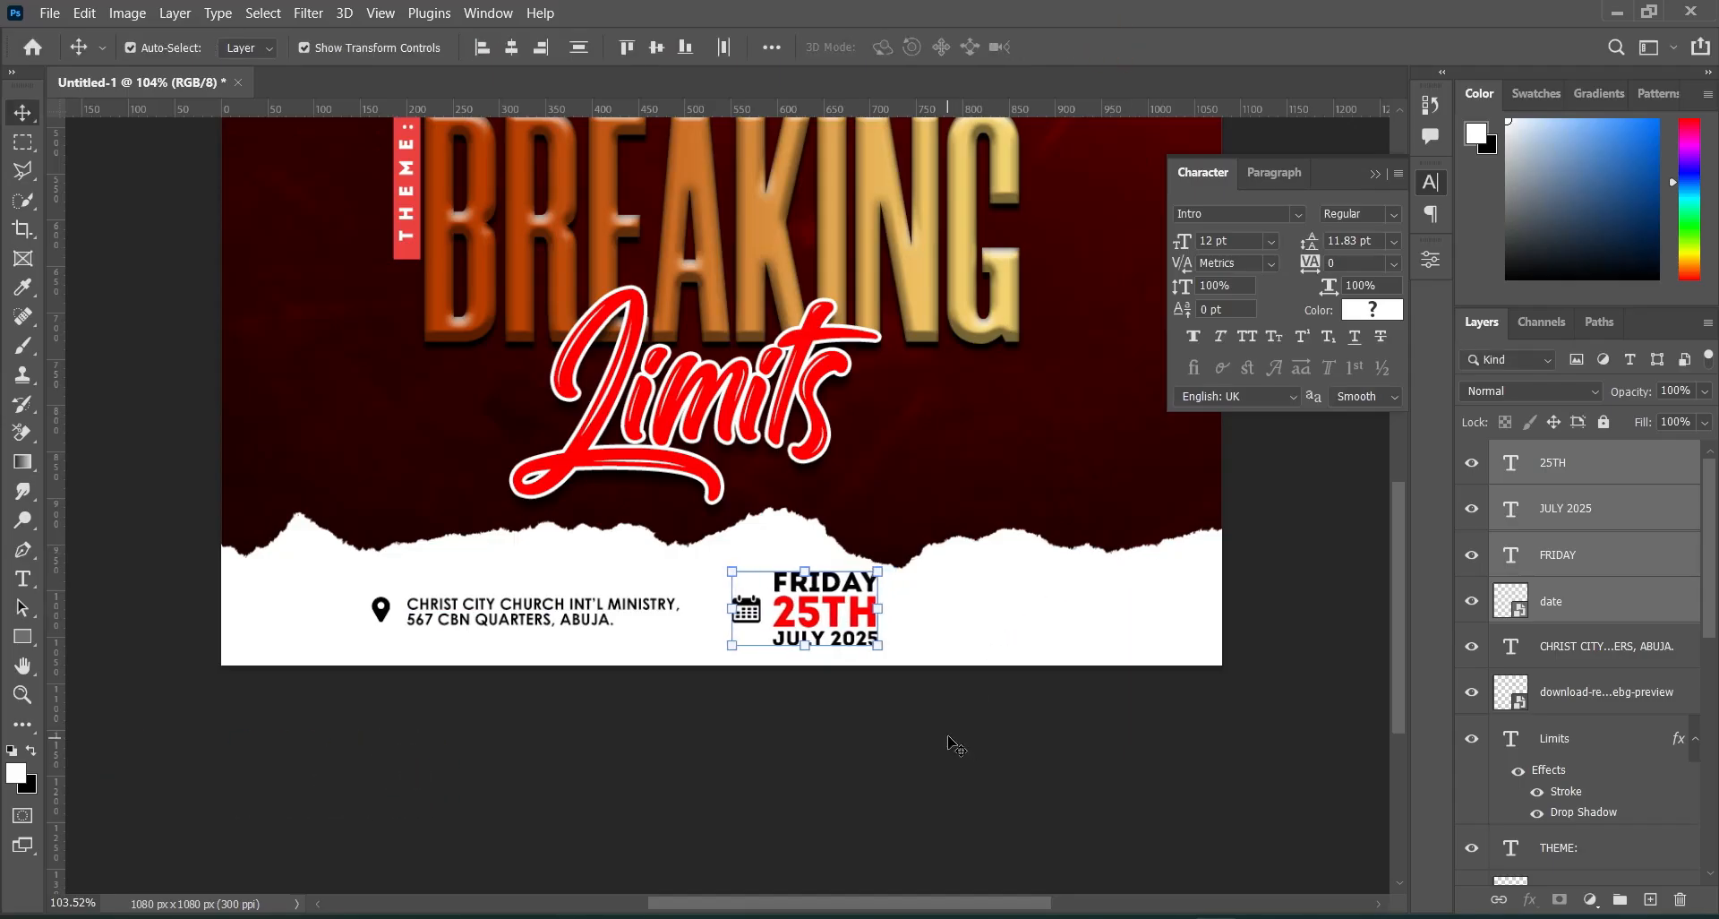
click(954, 743)
Scale the calendar icon to about 1.48% and move it slightly away from the date lines.
click(747, 610)
scroll(748, 610, up, 2)
mouse_move(752, 611)
mouse_down()
mouse_move(758, 637)
mouse_move(836, 657)
mouse_move(755, 632)
mouse_up()
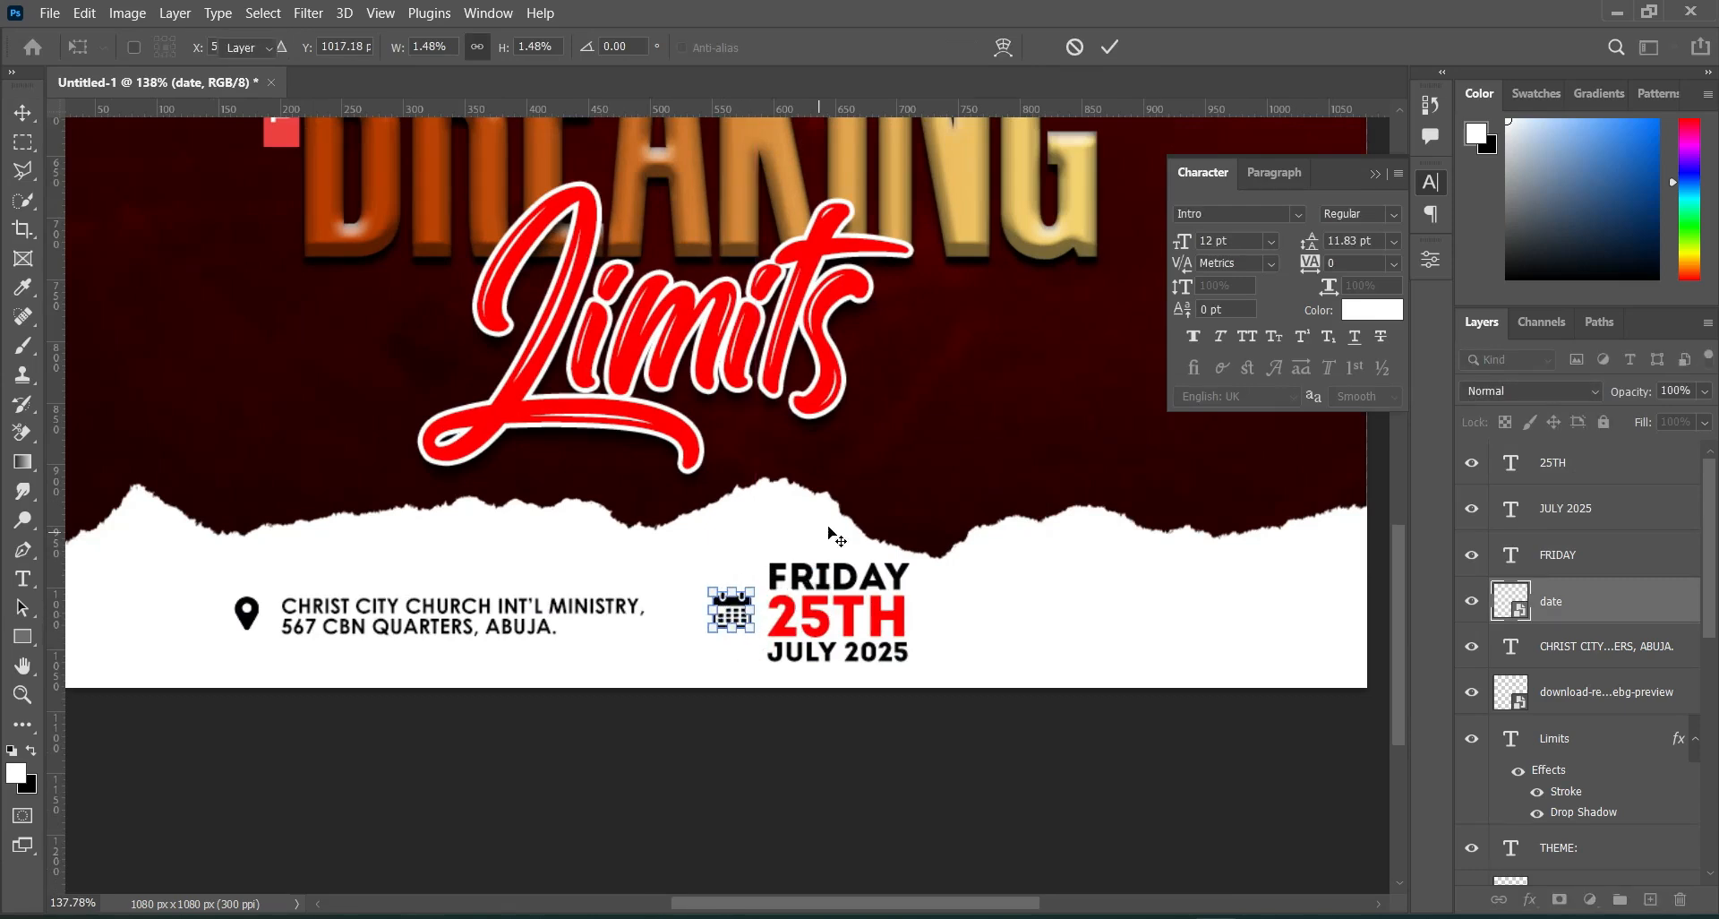
key(Return)
Place the icons8-time-machine-100 clock icon from the flyer folder, scaled to about 6.78%, to the right of the date lines.
click(1001, 915)
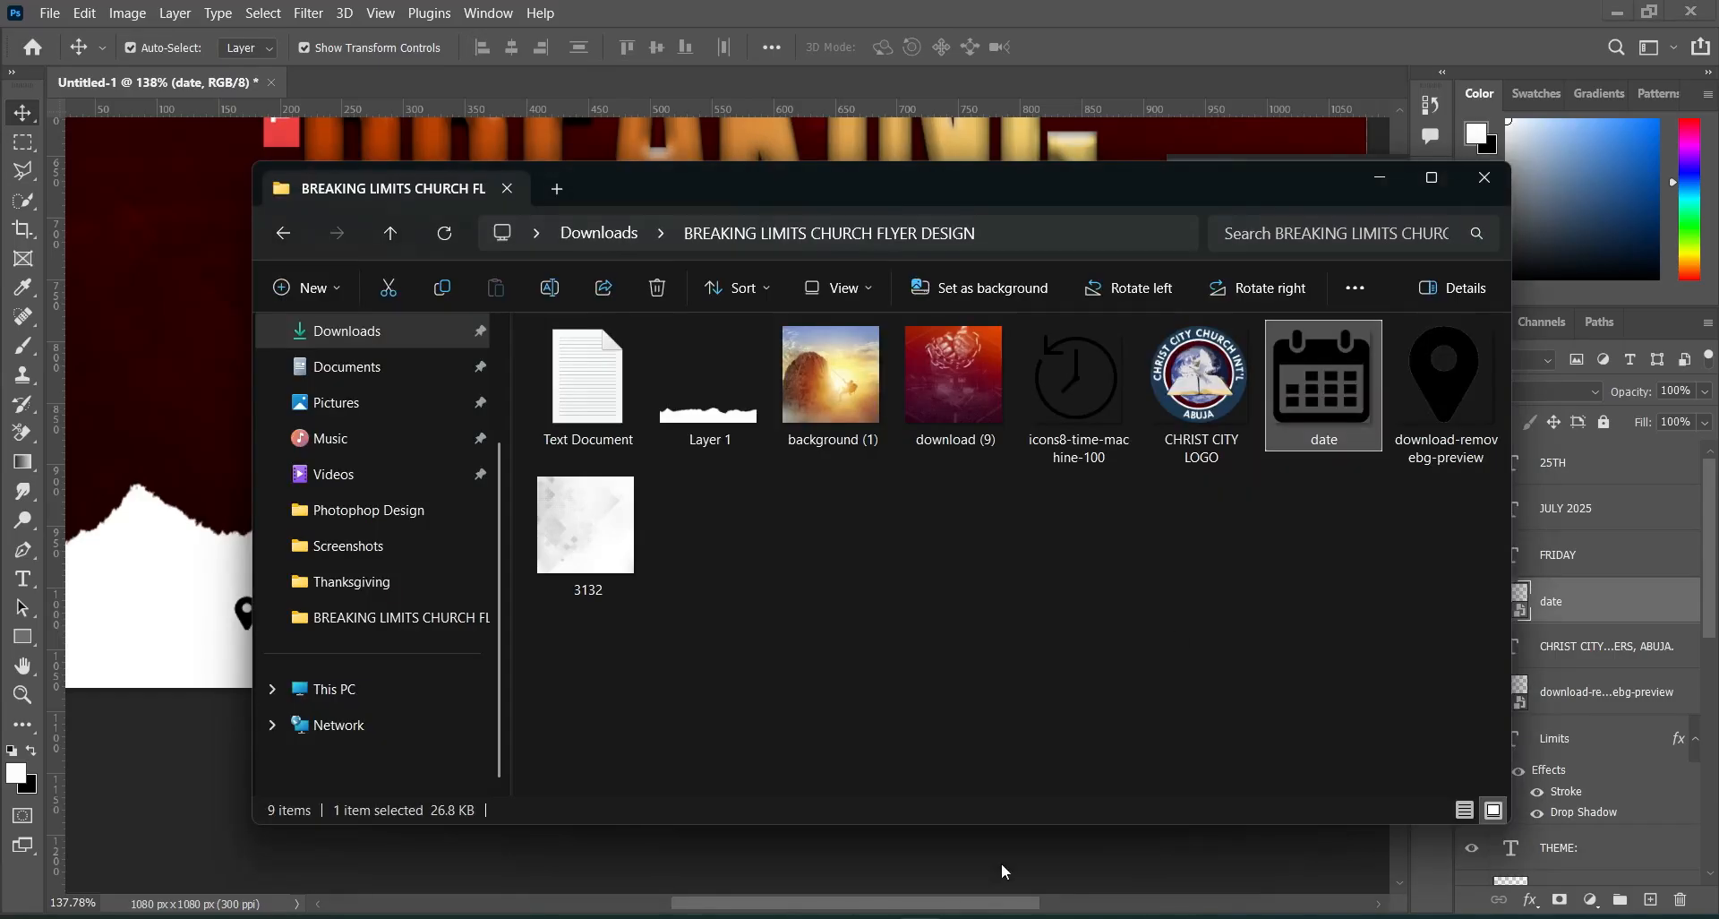
click(1106, 387)
drag(1076, 395, 184, 615)
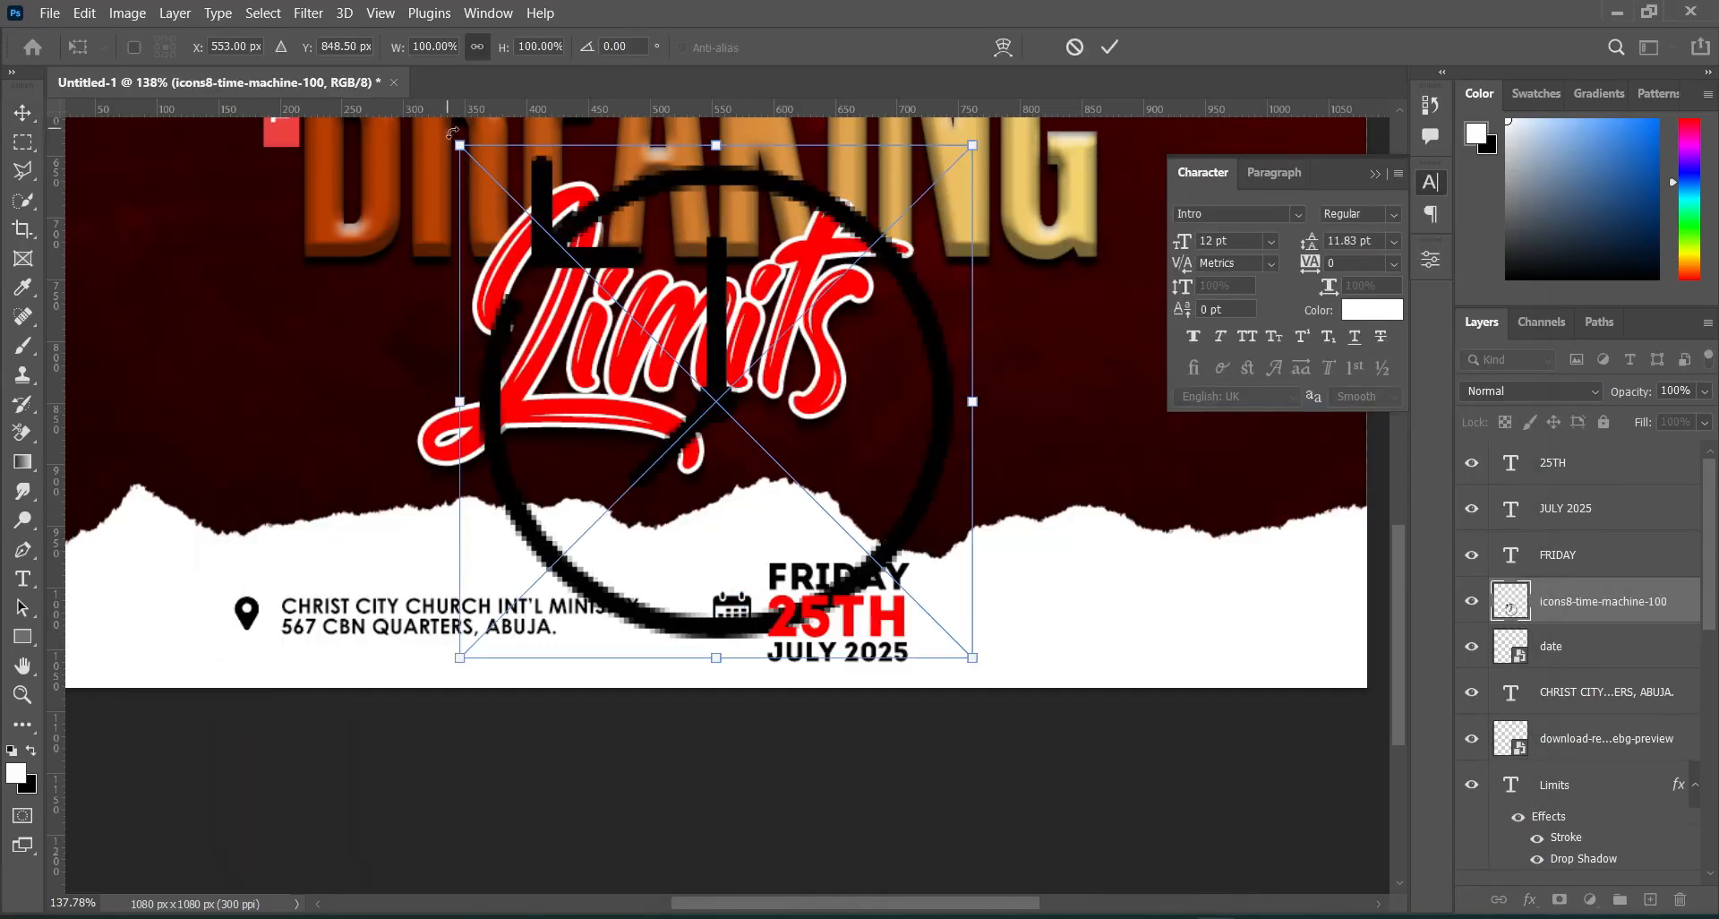
drag(460, 145, 1002, 635)
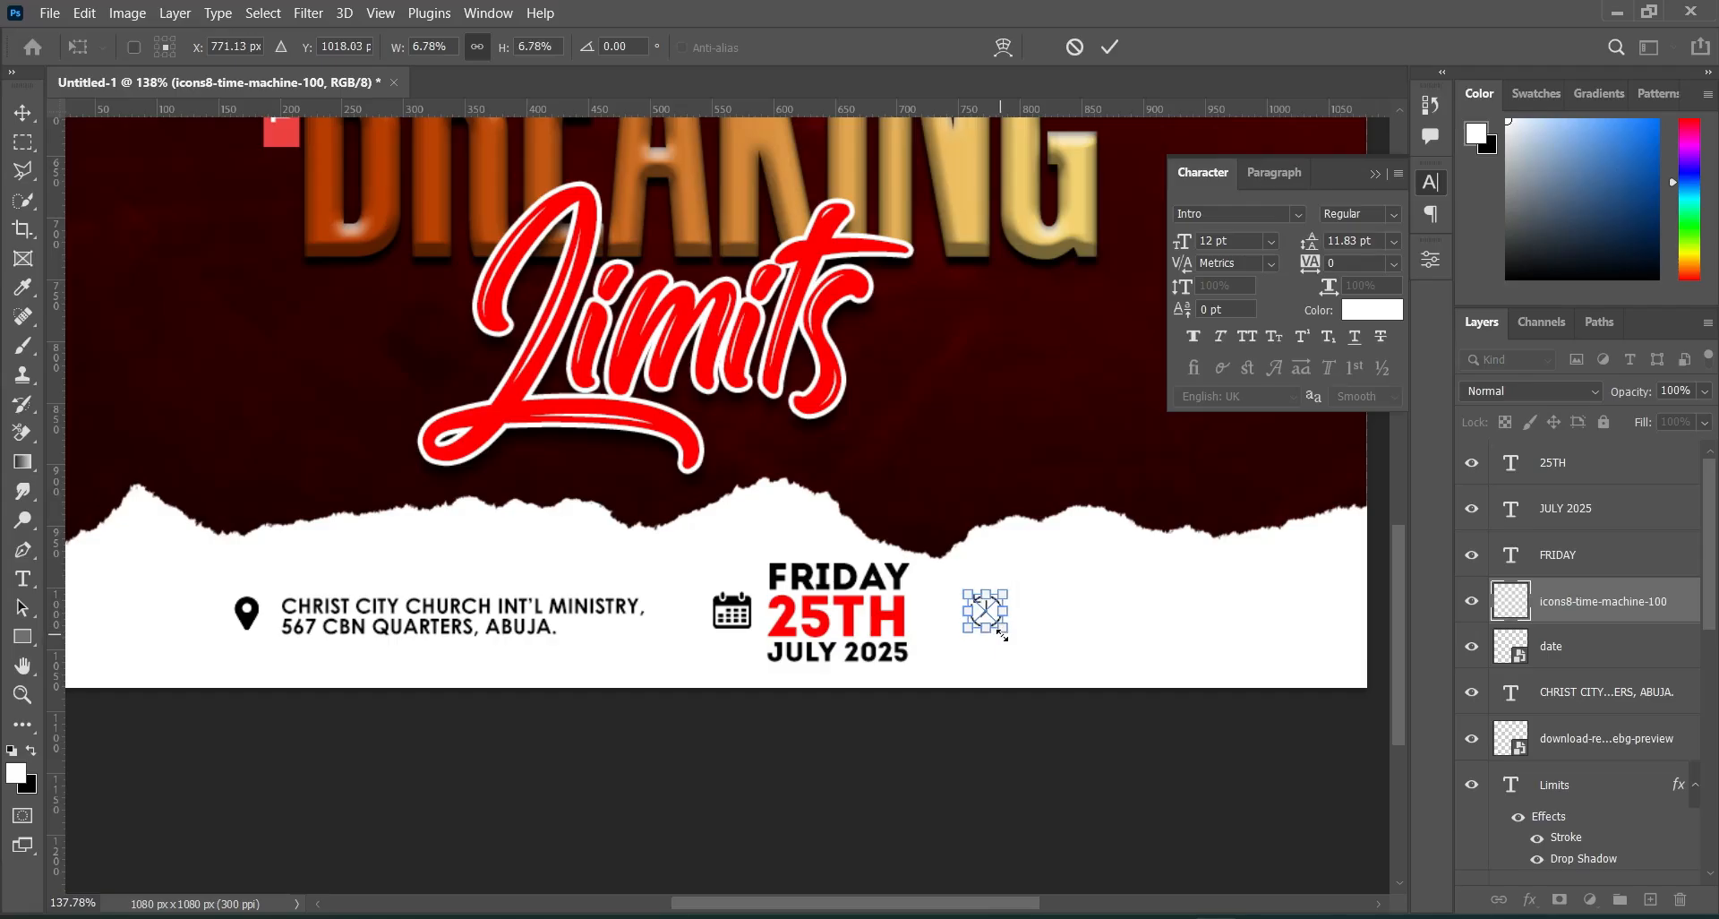
click(1110, 46)
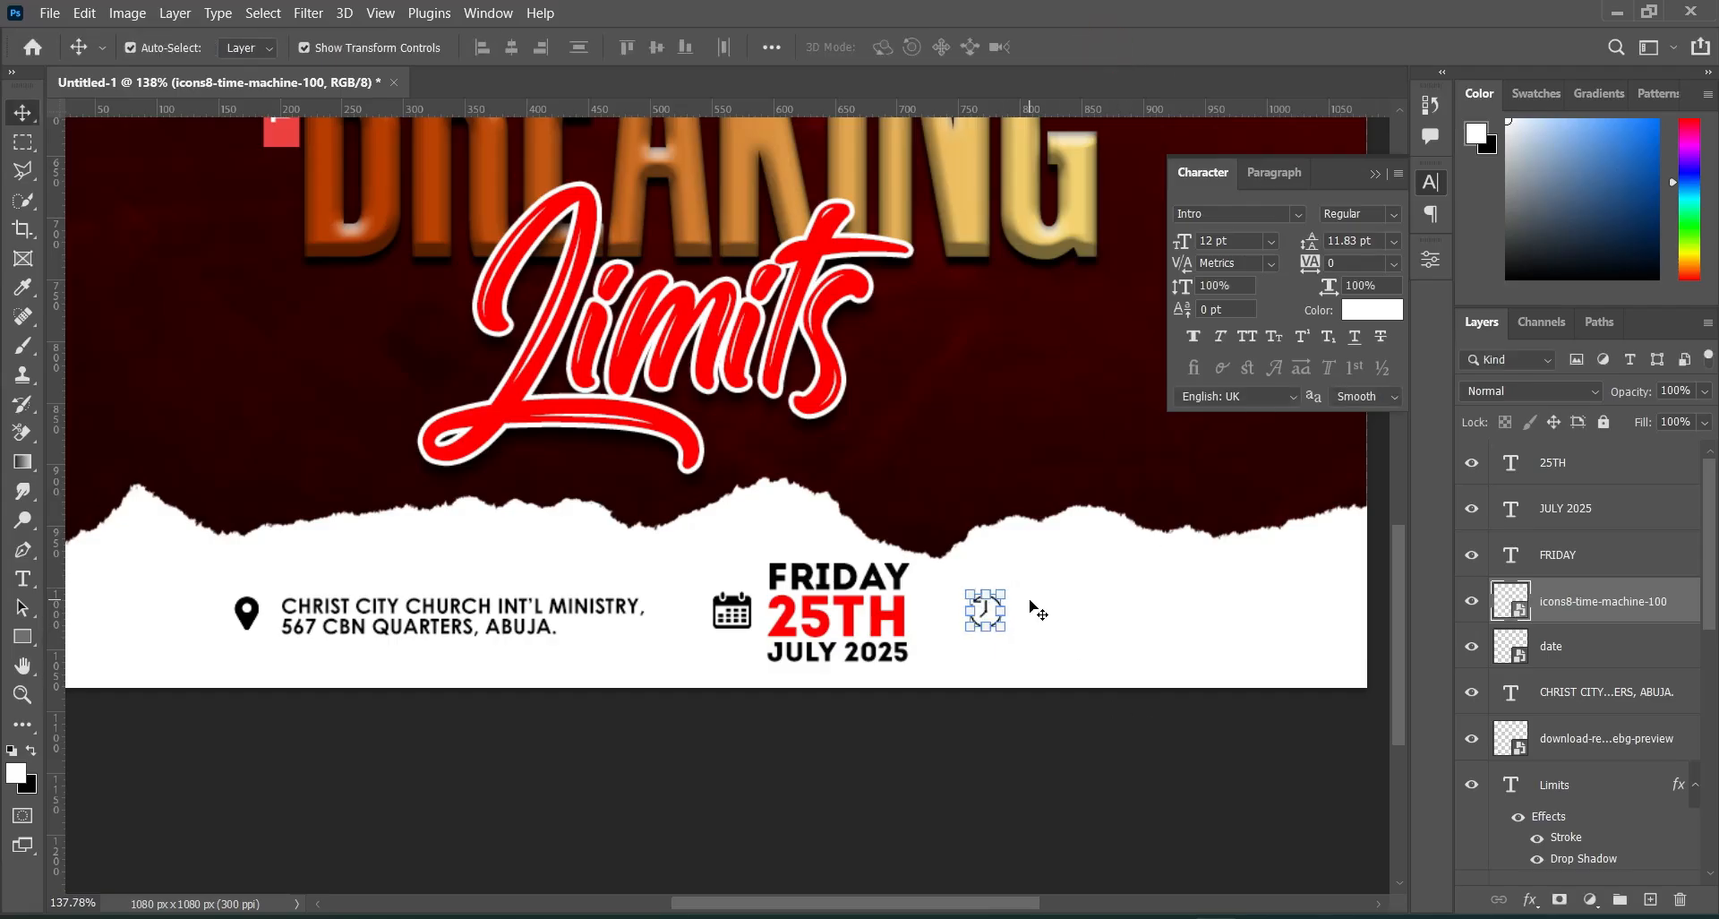
Copy 6:00PM from Notepad, then duplicate FRIDAY to the top of the layer stack and position the copy right of the clock icon.
key(alt+Tab)
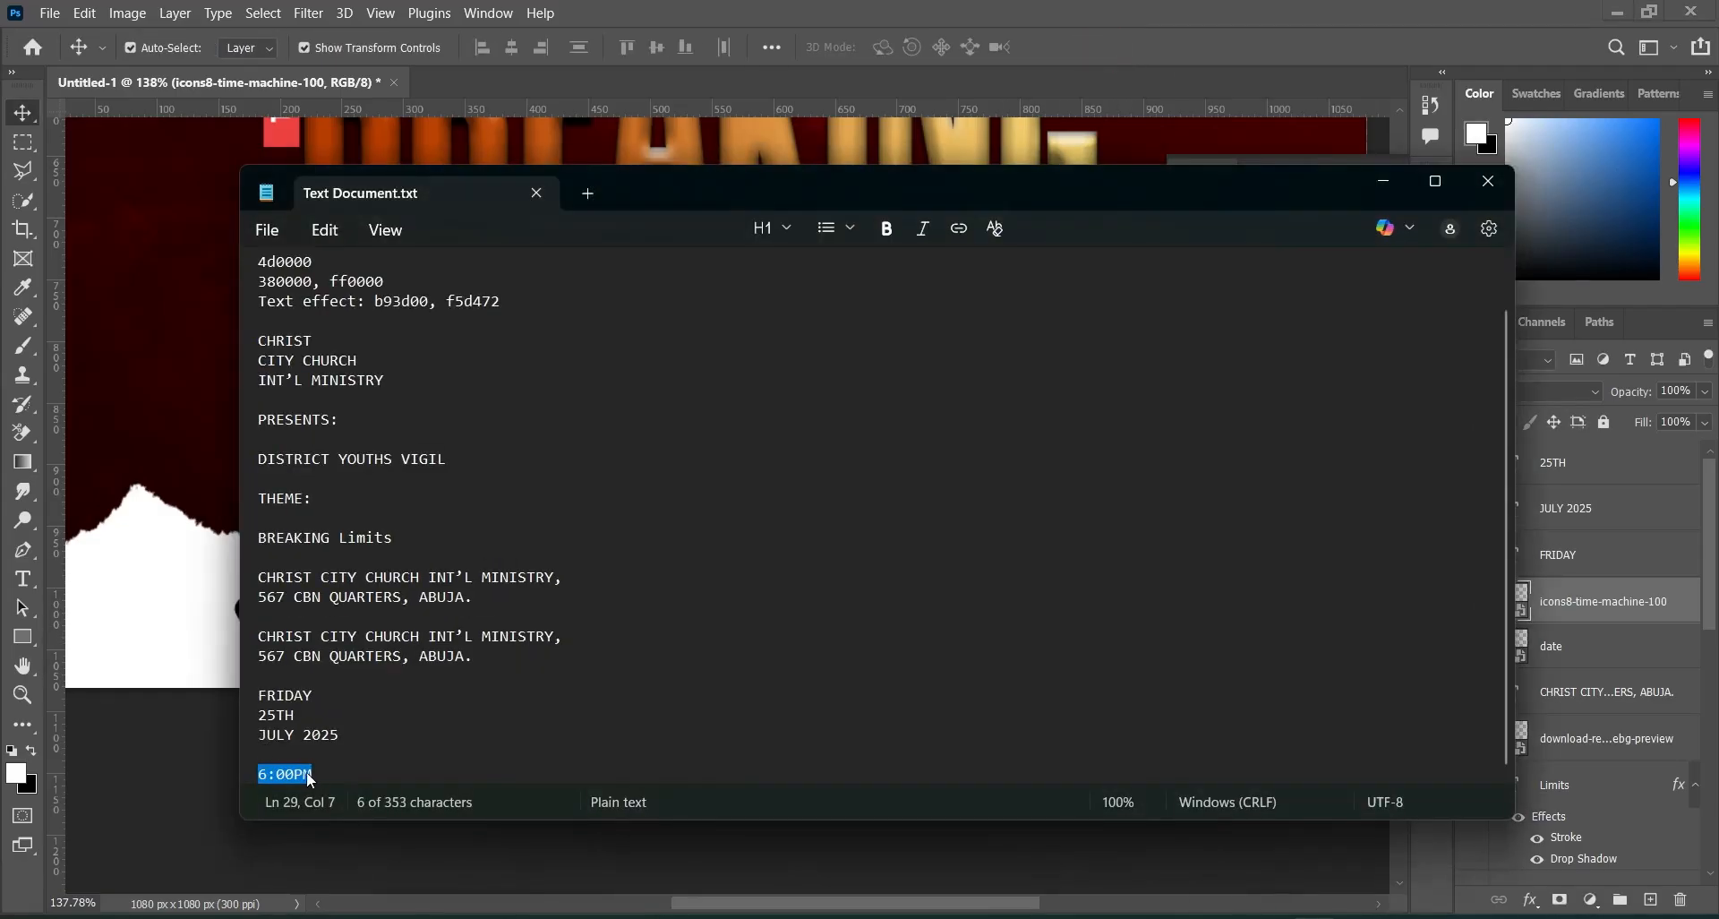
key(alt+Tab)
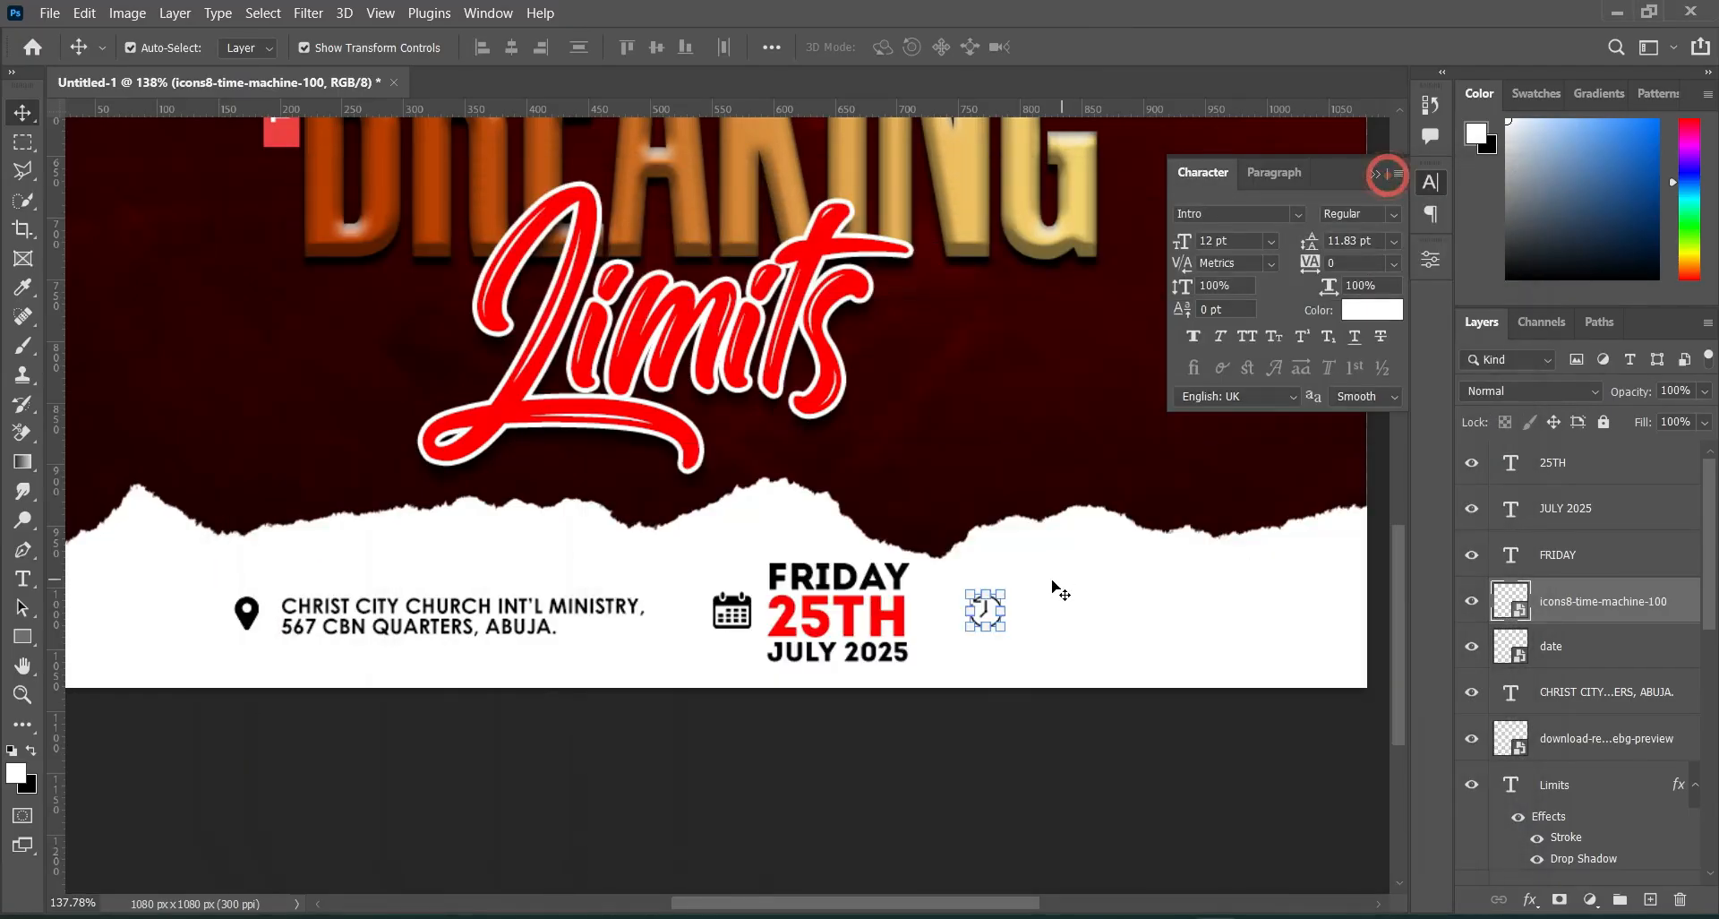
click(858, 583)
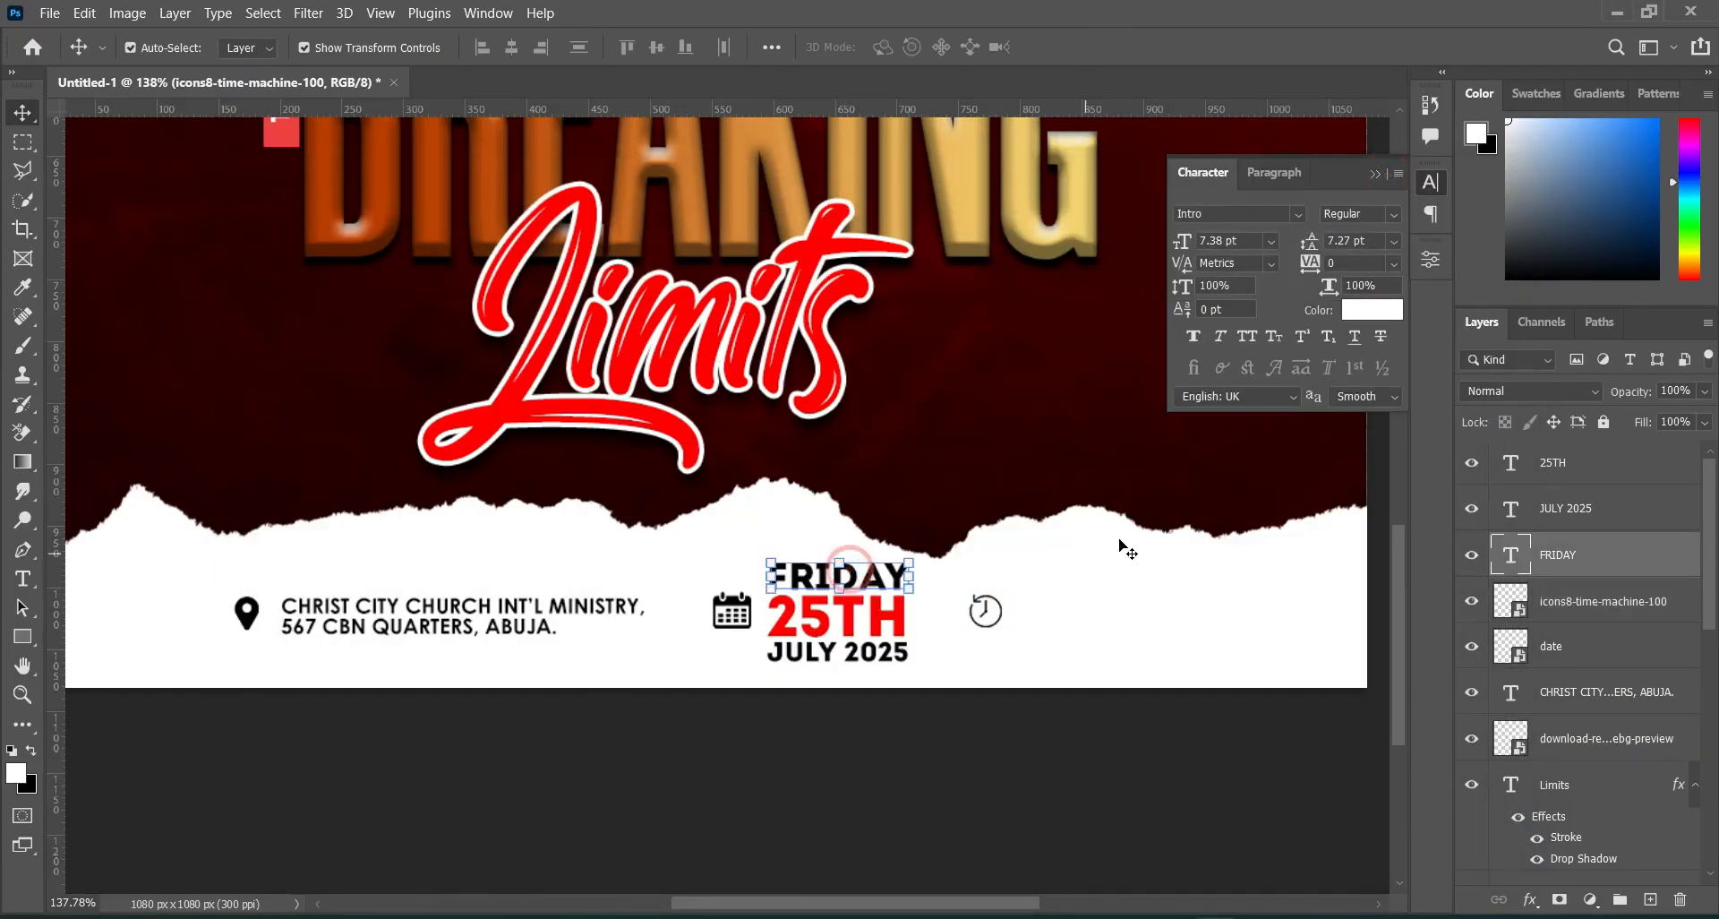
key(ctrl)
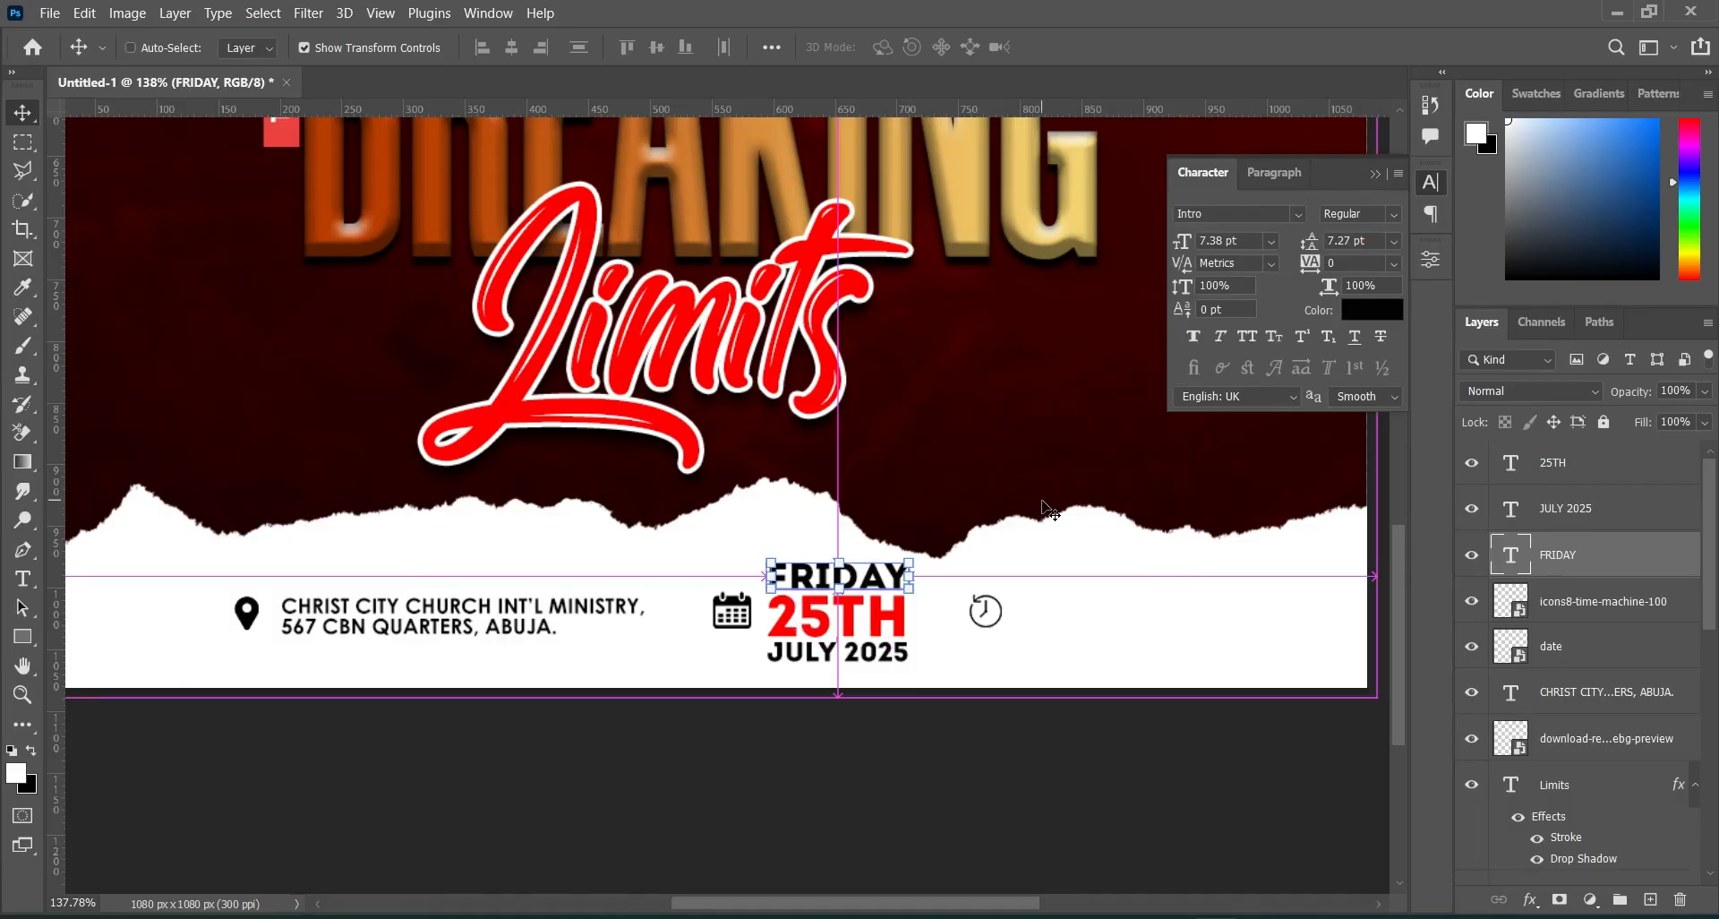
key(ctrl+j)
drag(1580, 554, 1574, 452)
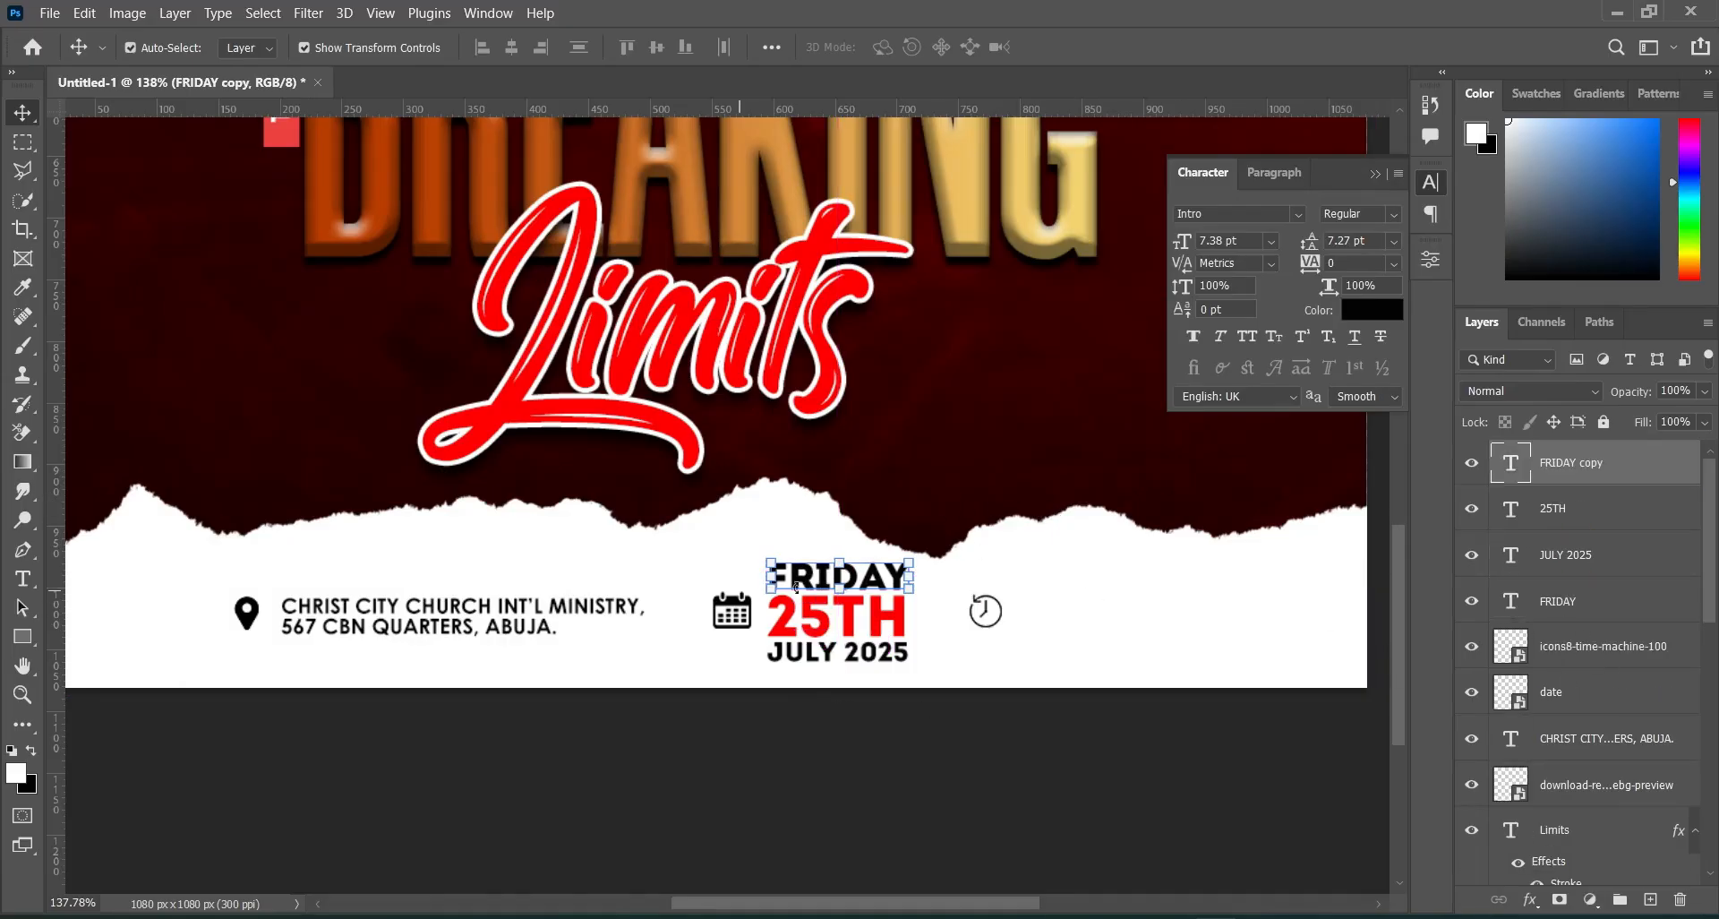
drag(810, 584, 1066, 616)
Replace the wording of the FRIDAY copy beside the clock icon with 6:00PM.
double_click(1066, 610)
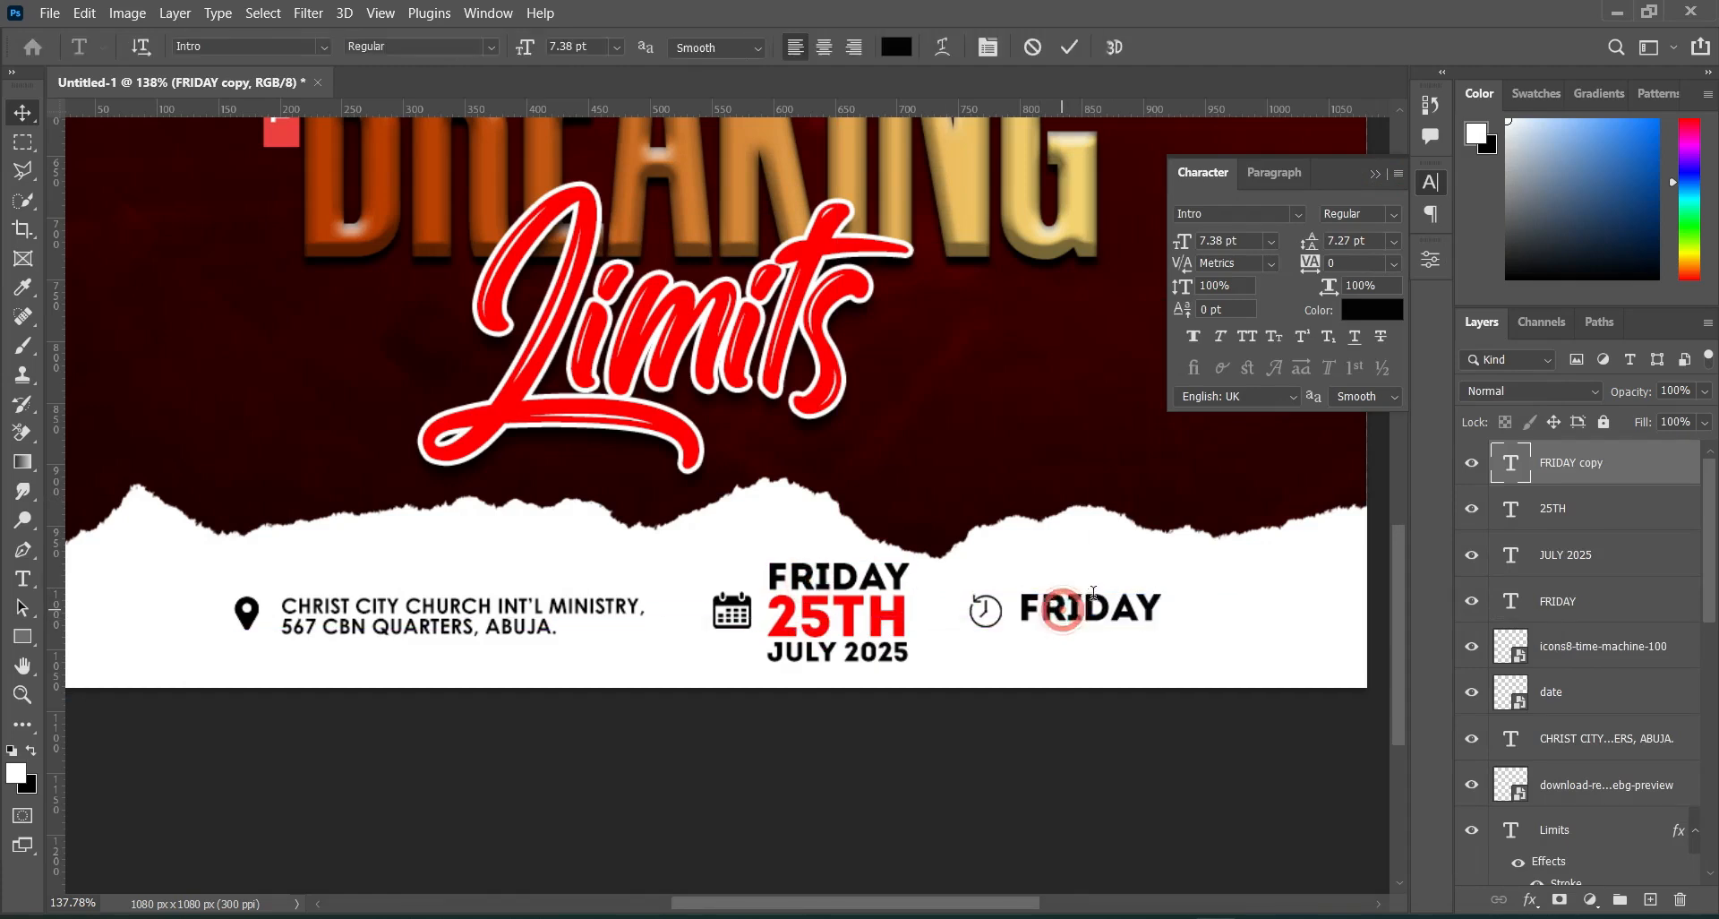
text(6:00PM)
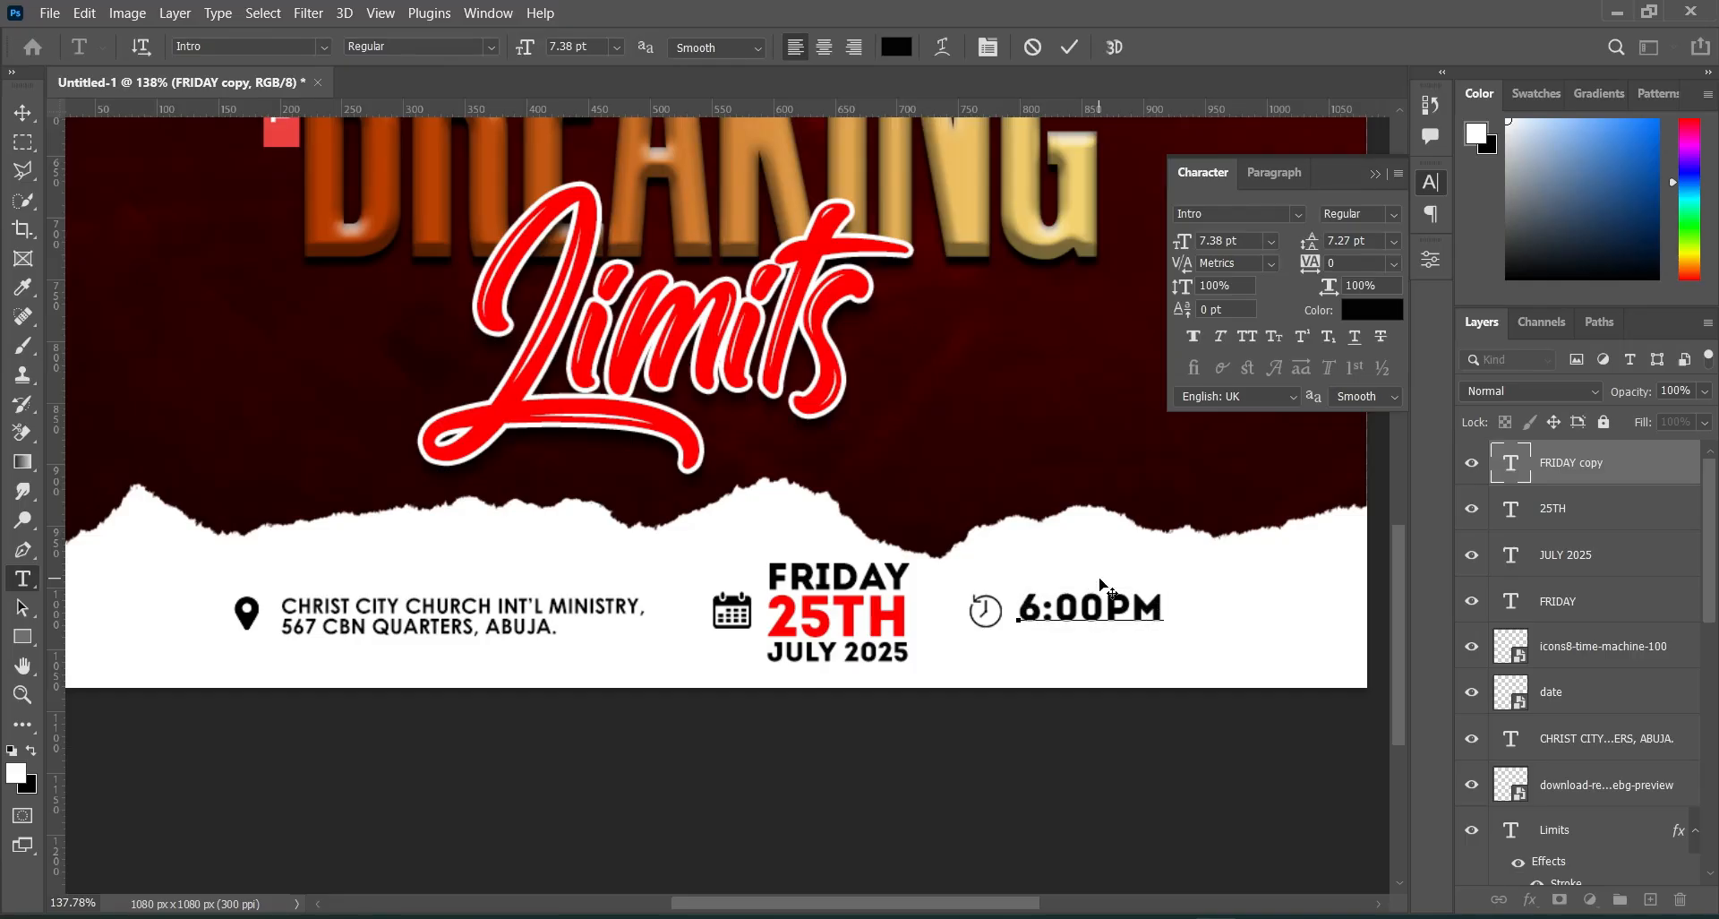
click(1072, 47)
Enlarge the 6:00PM text to about 164%.
key(v)
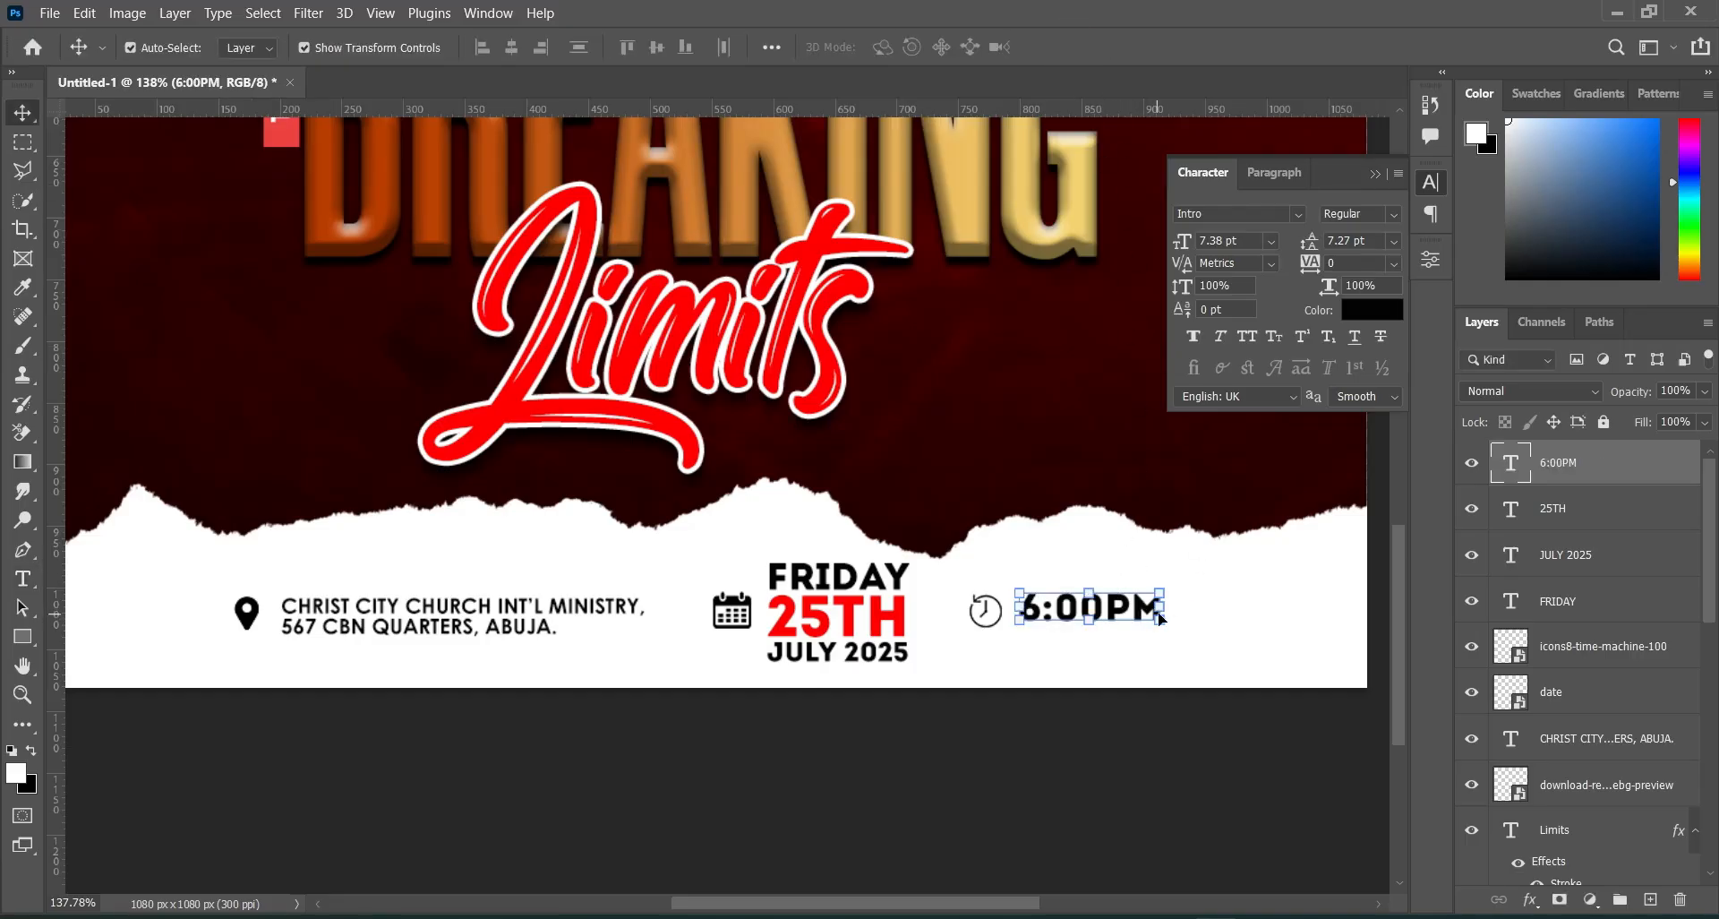
drag(1162, 610, 1256, 612)
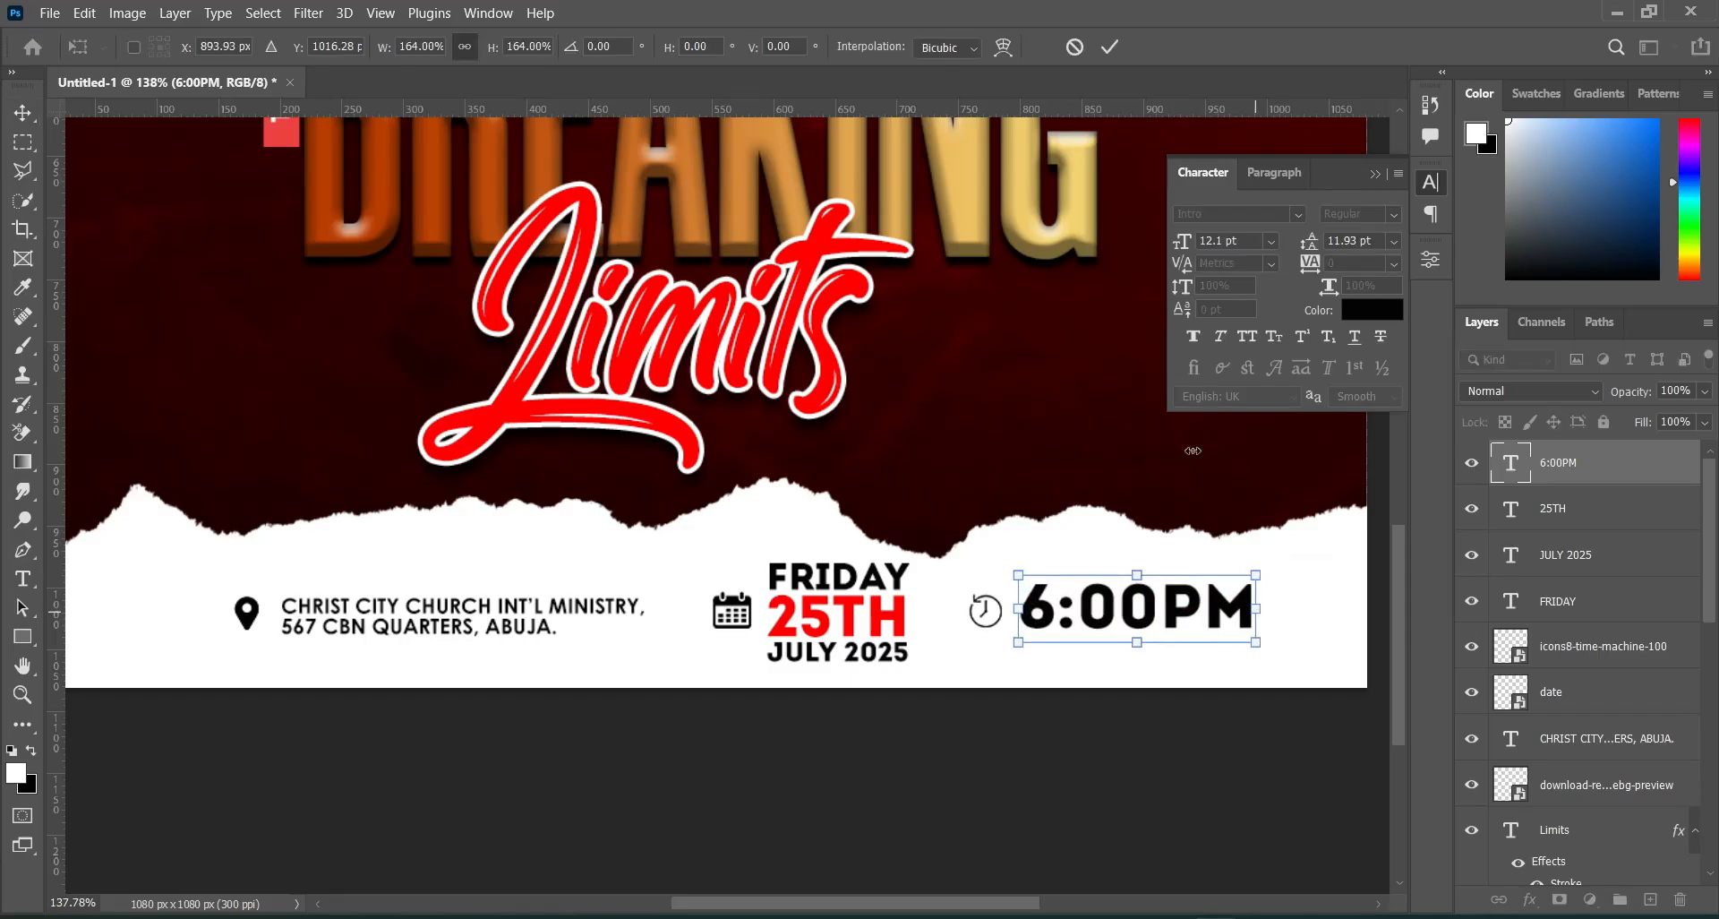
click(1110, 47)
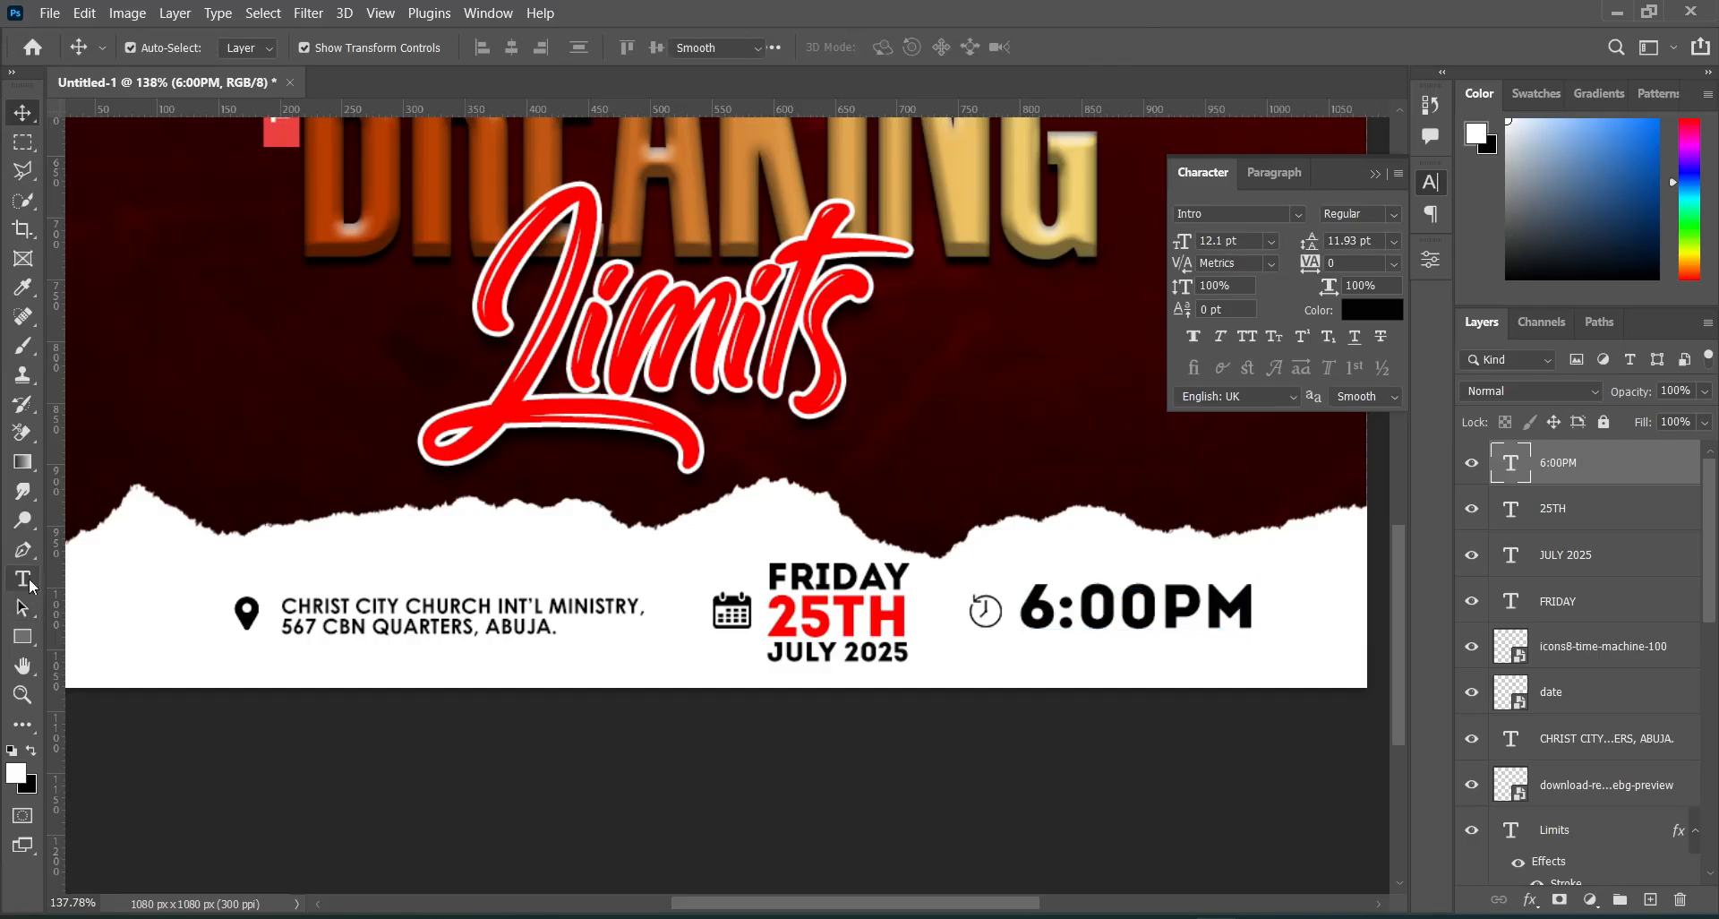
Set the PM part of the 6:00PM text to 7 pt.
drag(1245, 641, 1160, 627)
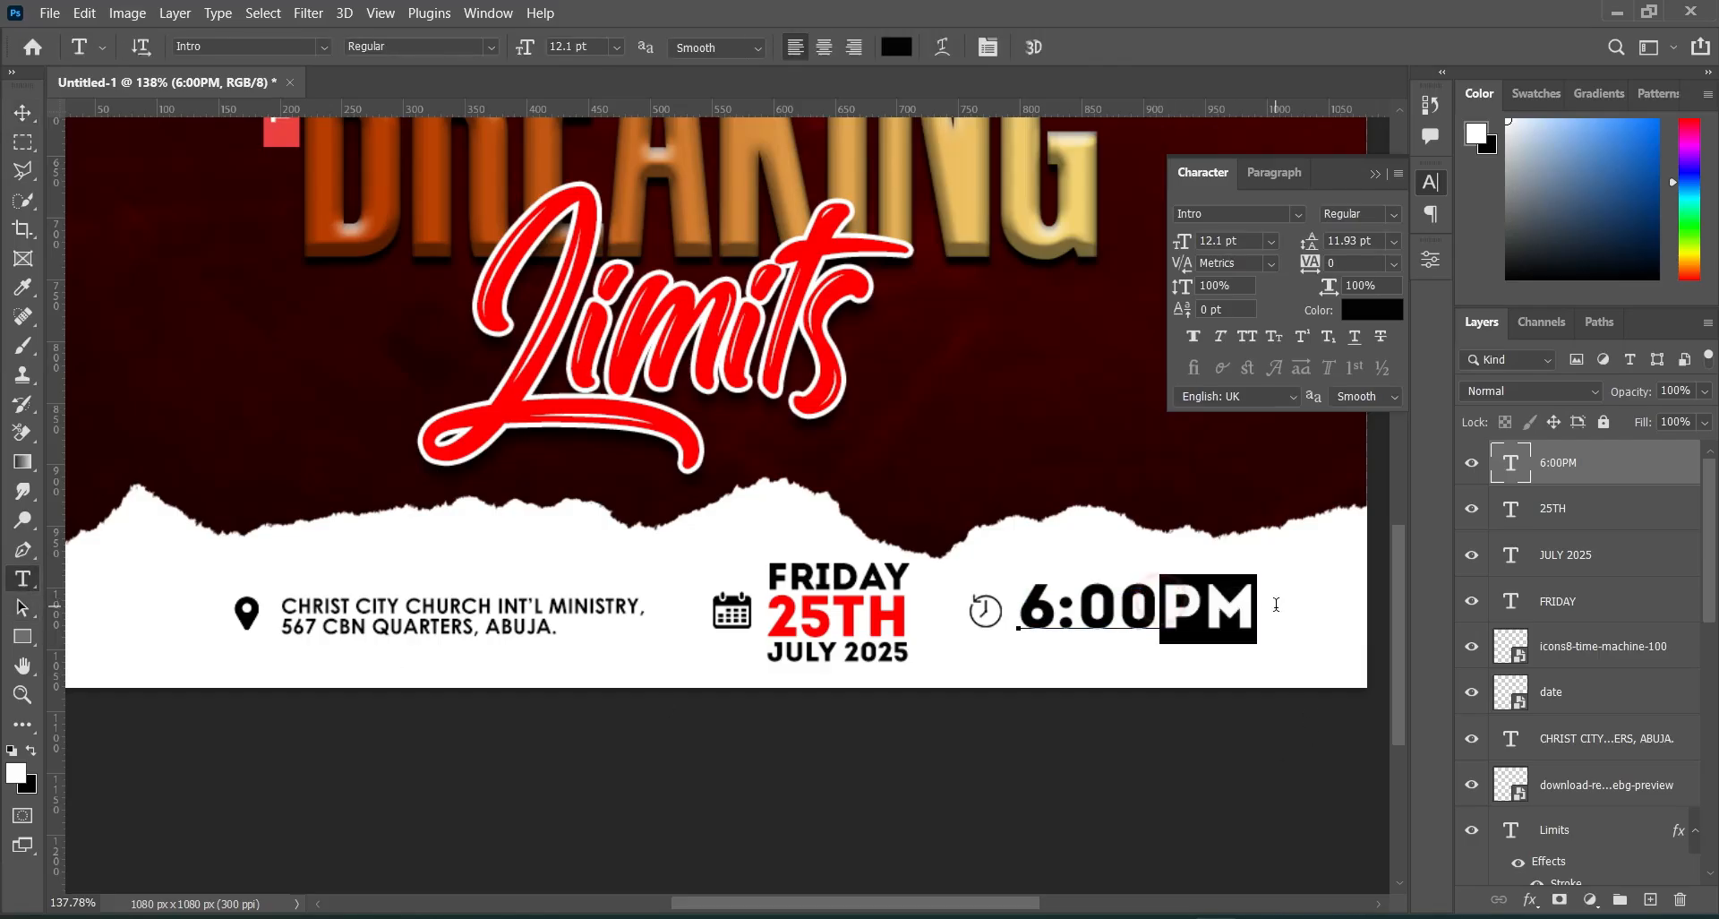
drag(531, 51, 528, 54)
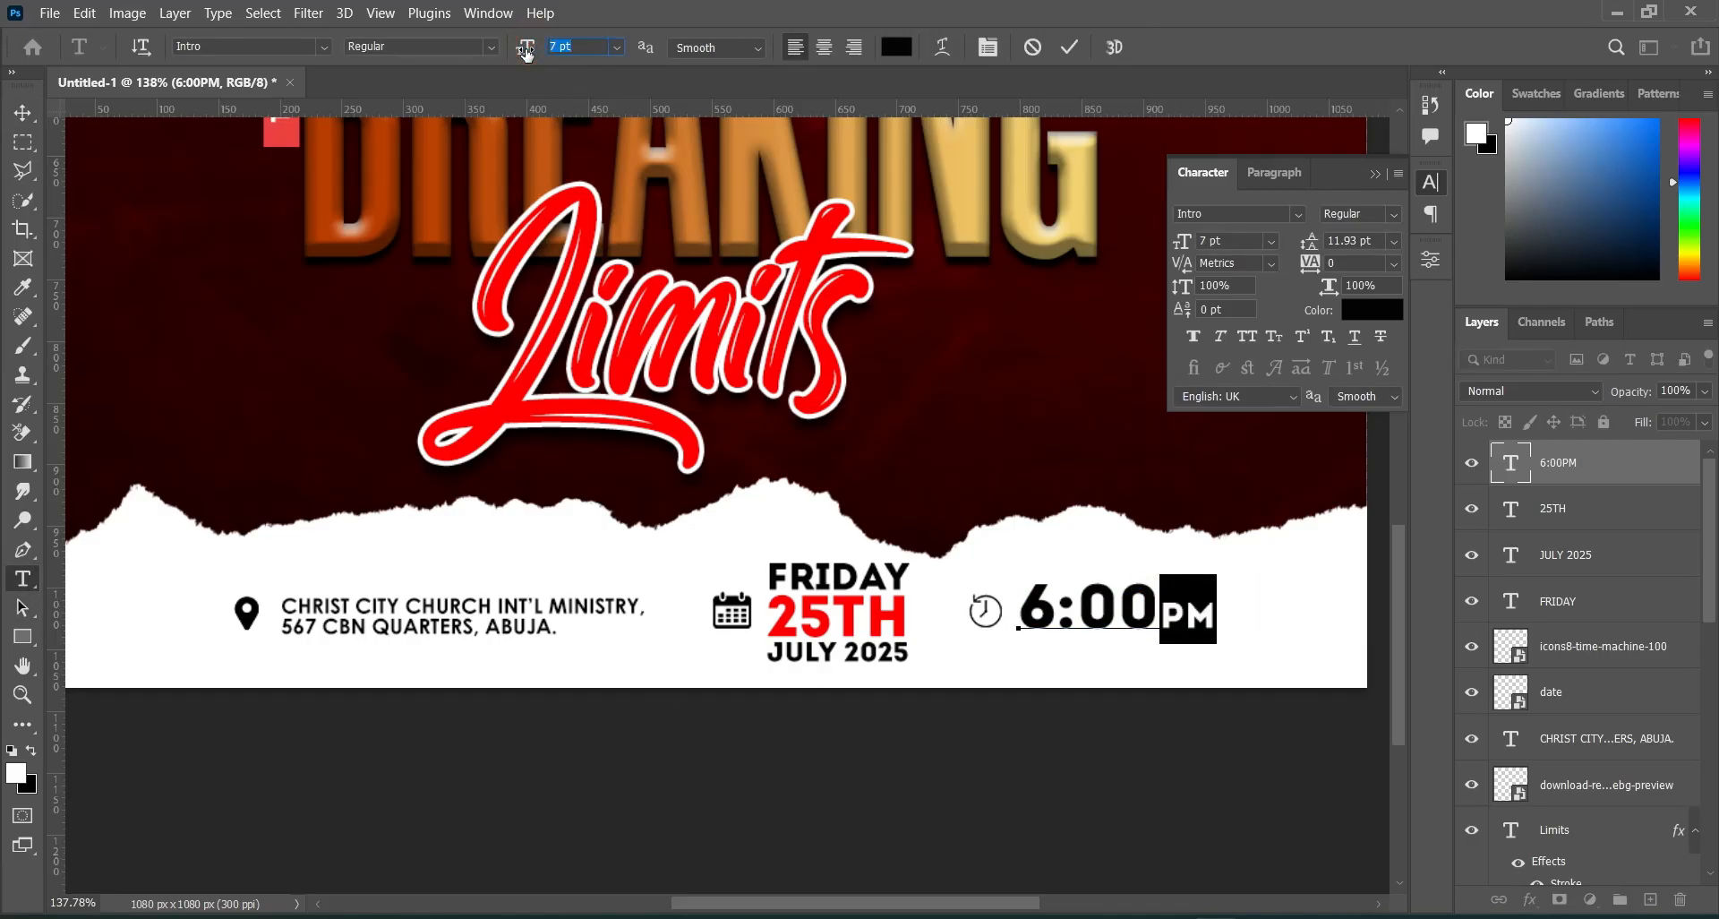
click(1068, 48)
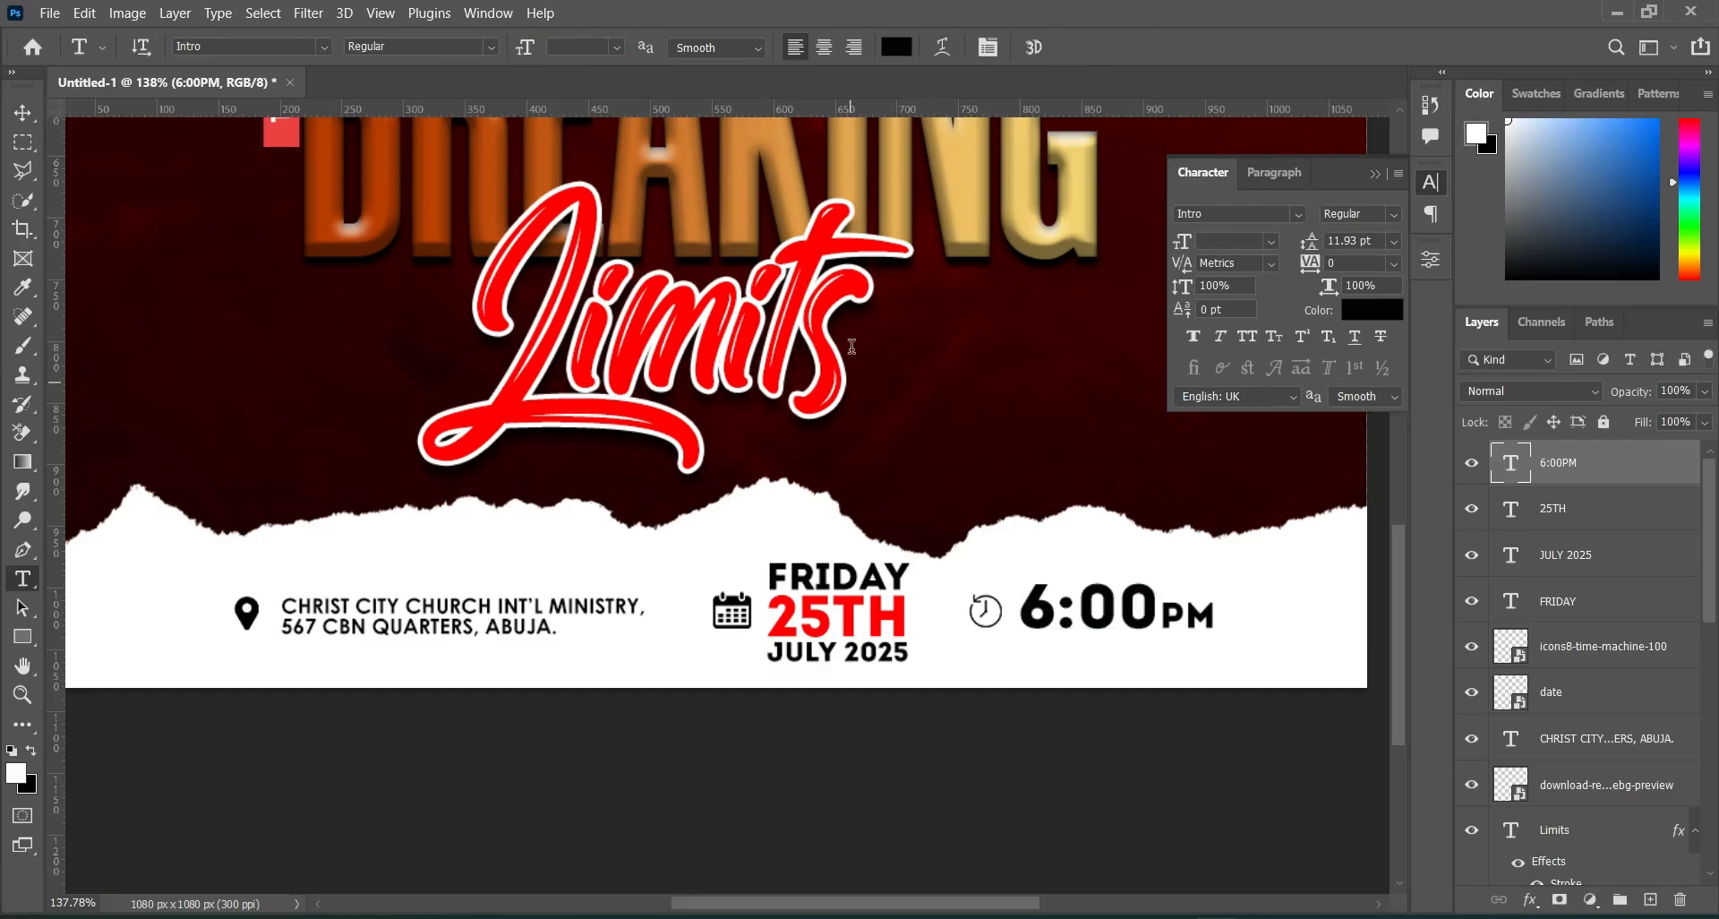
click(23, 112)
key(ctrl)
key(ctrl+0)
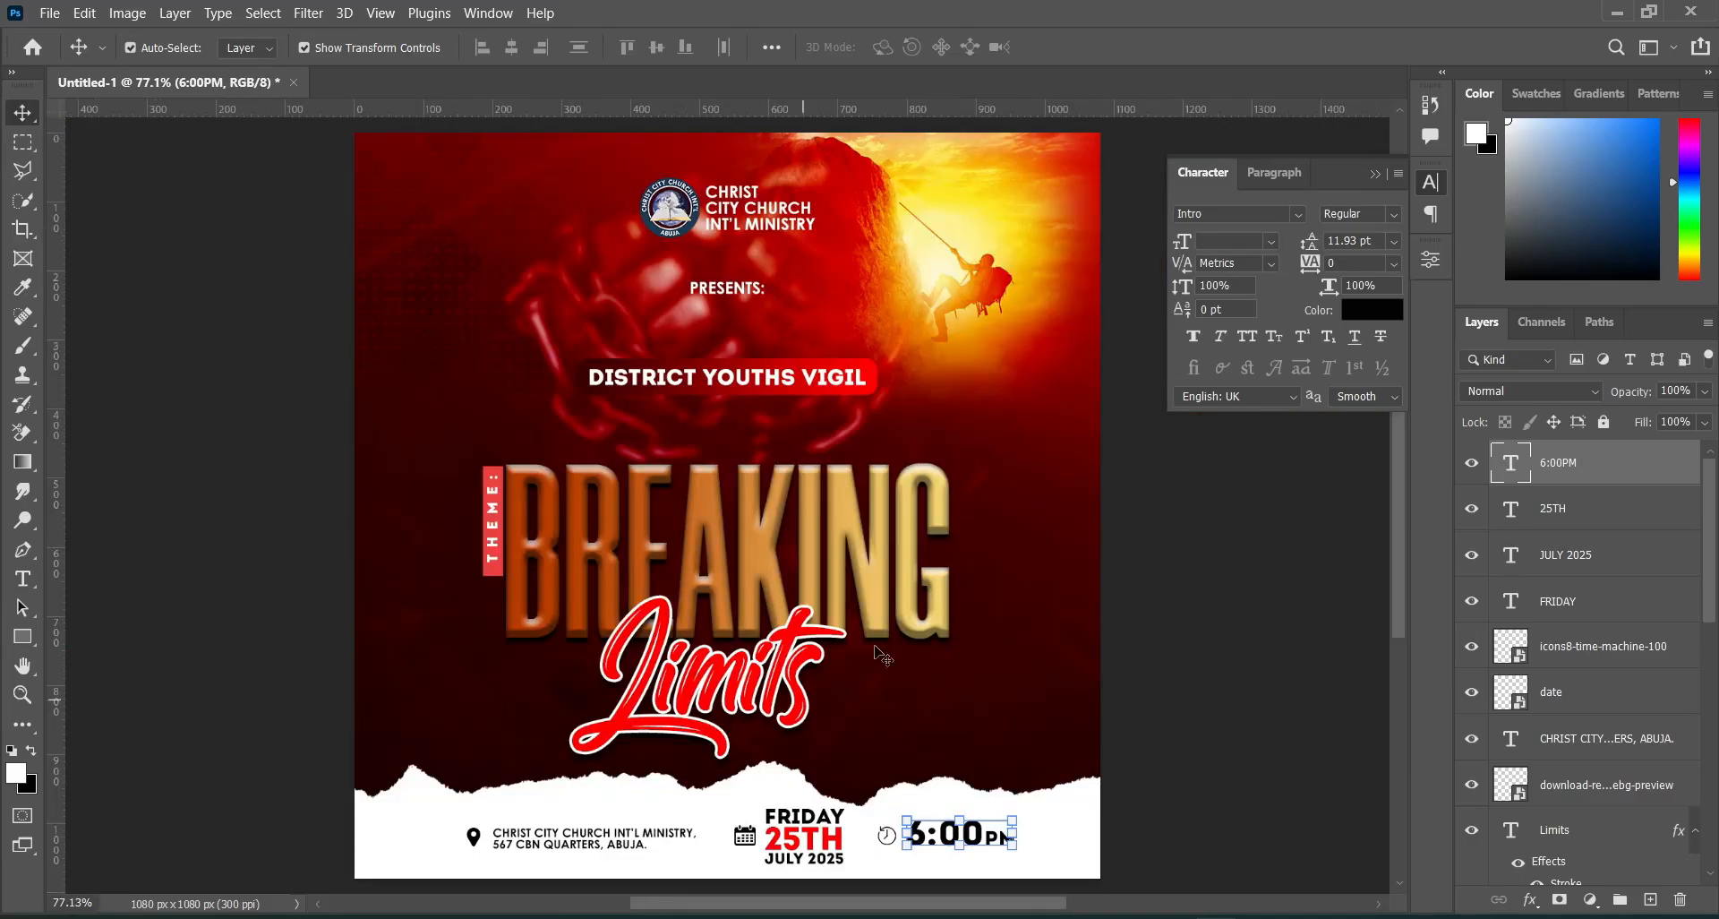
click(1171, 598)
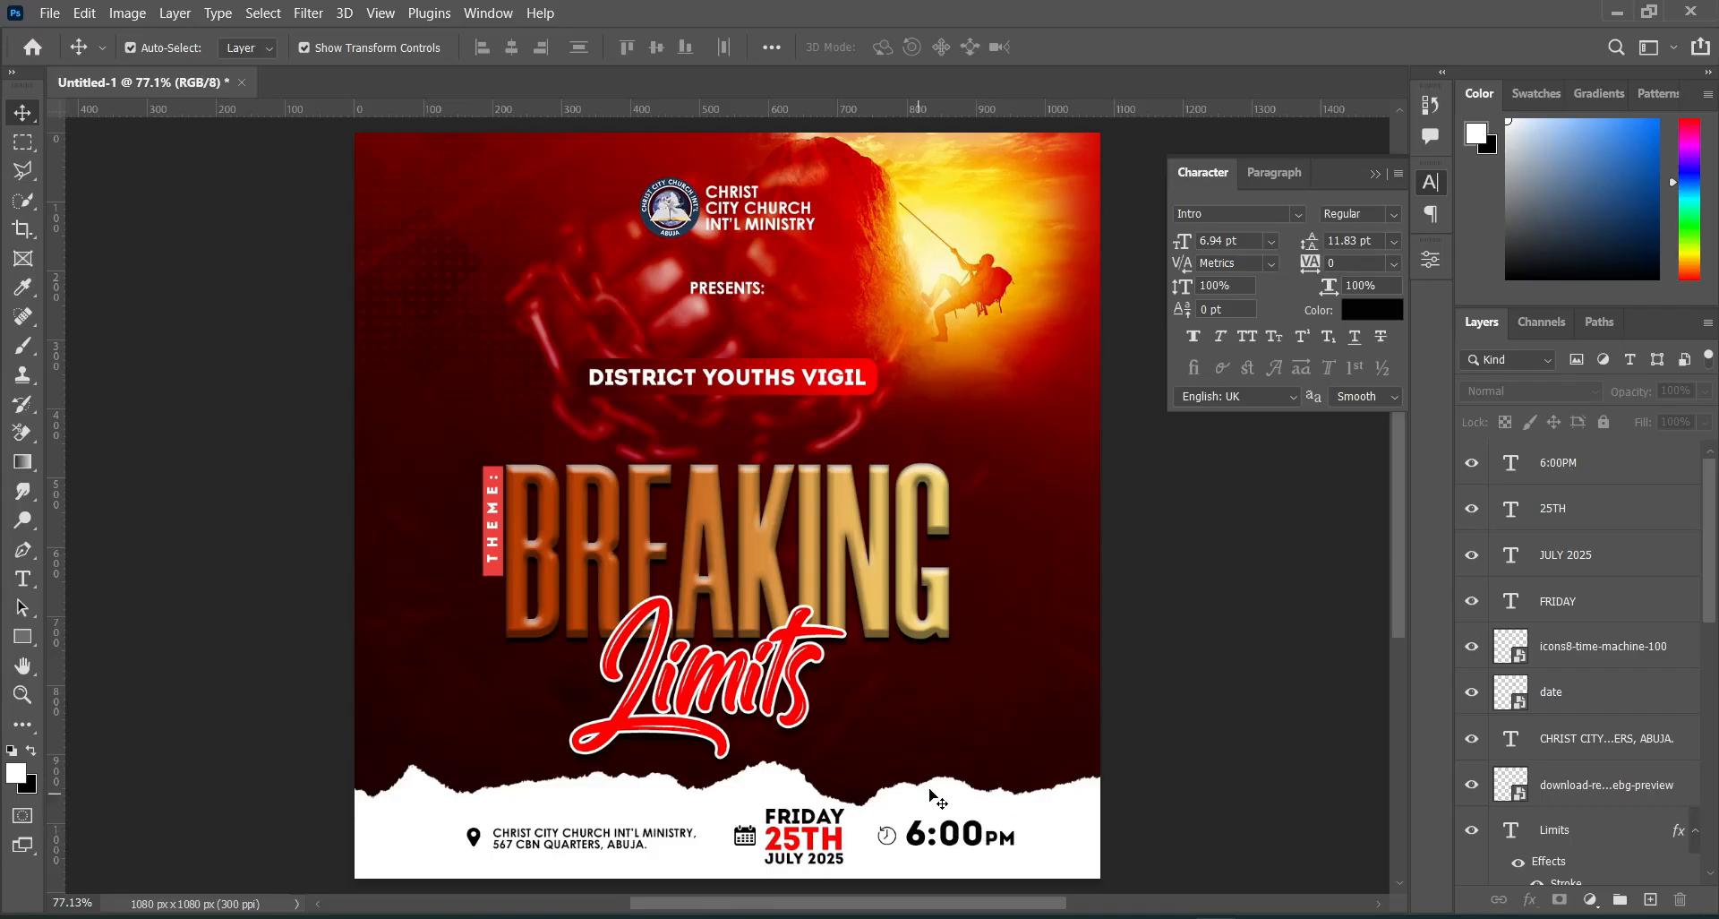
Group the clock icon with the 6:00PM text, and group the calendar icon with FRIDAY, 25TH and JULY 2025.
click(1564, 462)
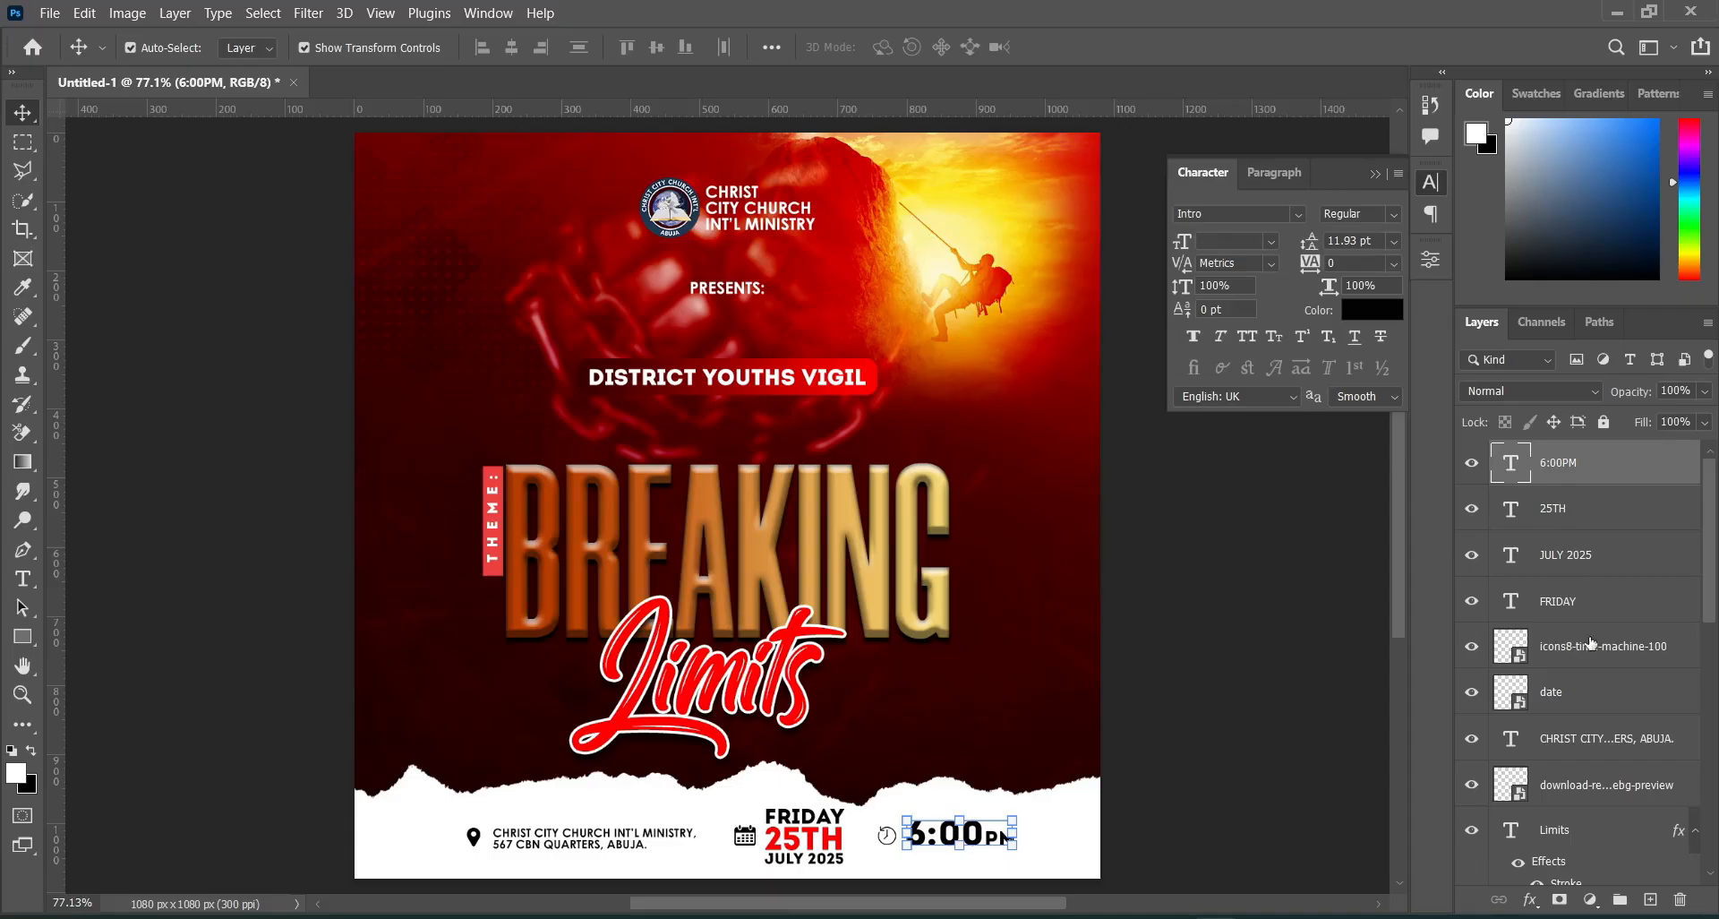
drag(1591, 651, 1565, 491)
shift+click(1565, 463)
click(1620, 899)
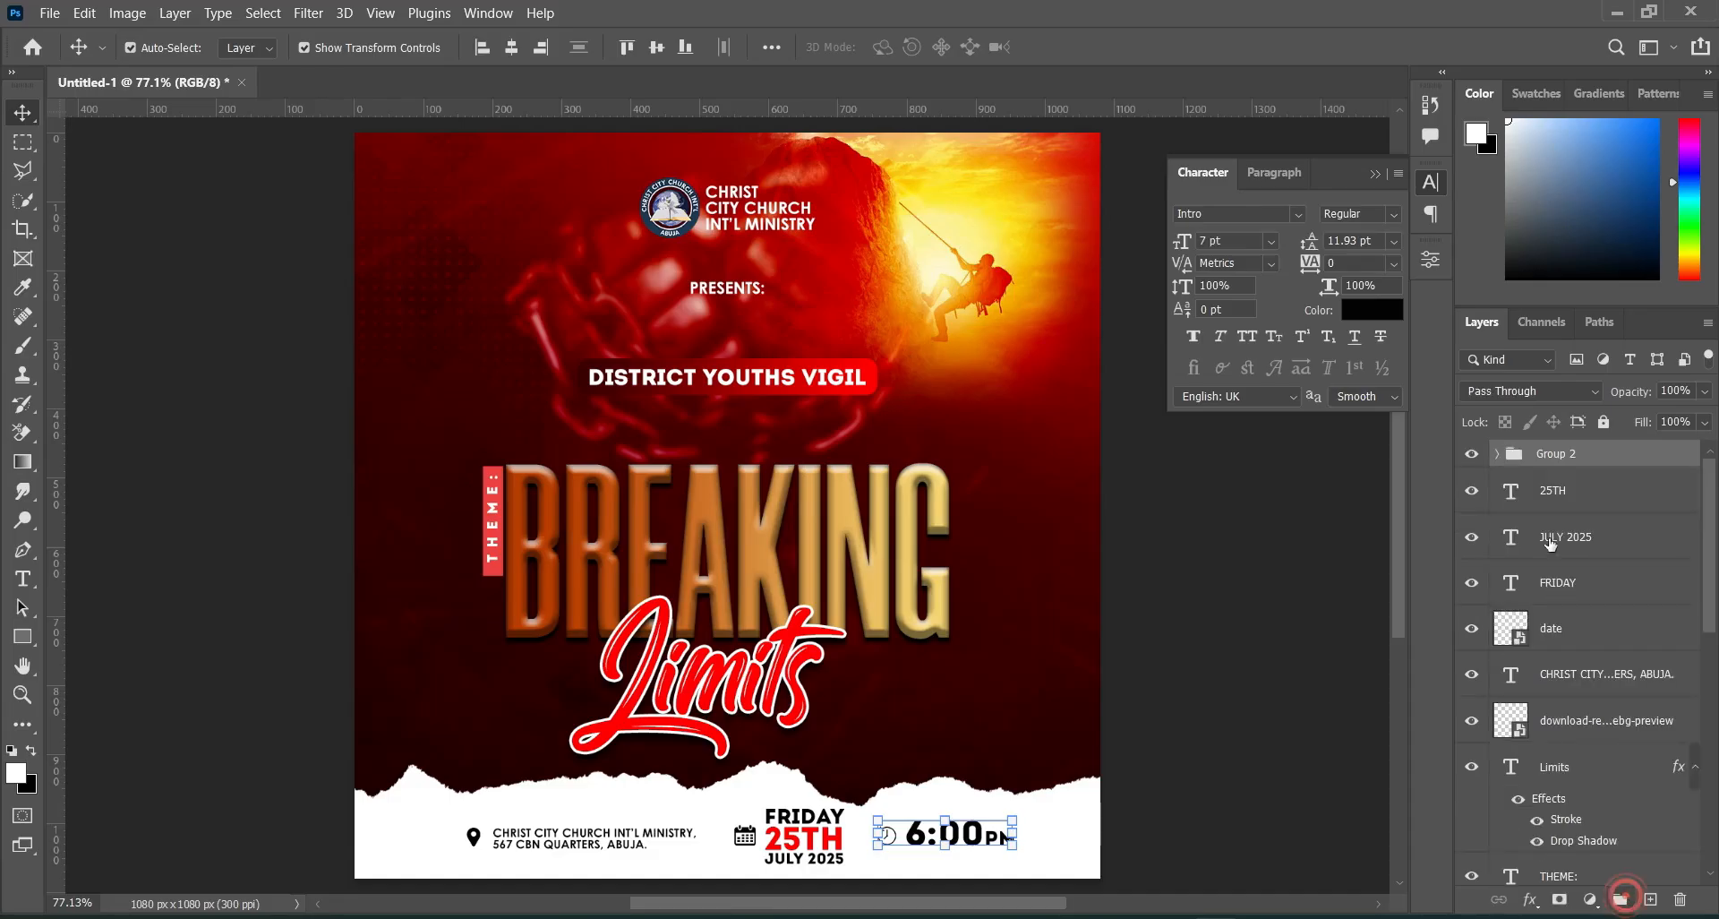
click(1555, 494)
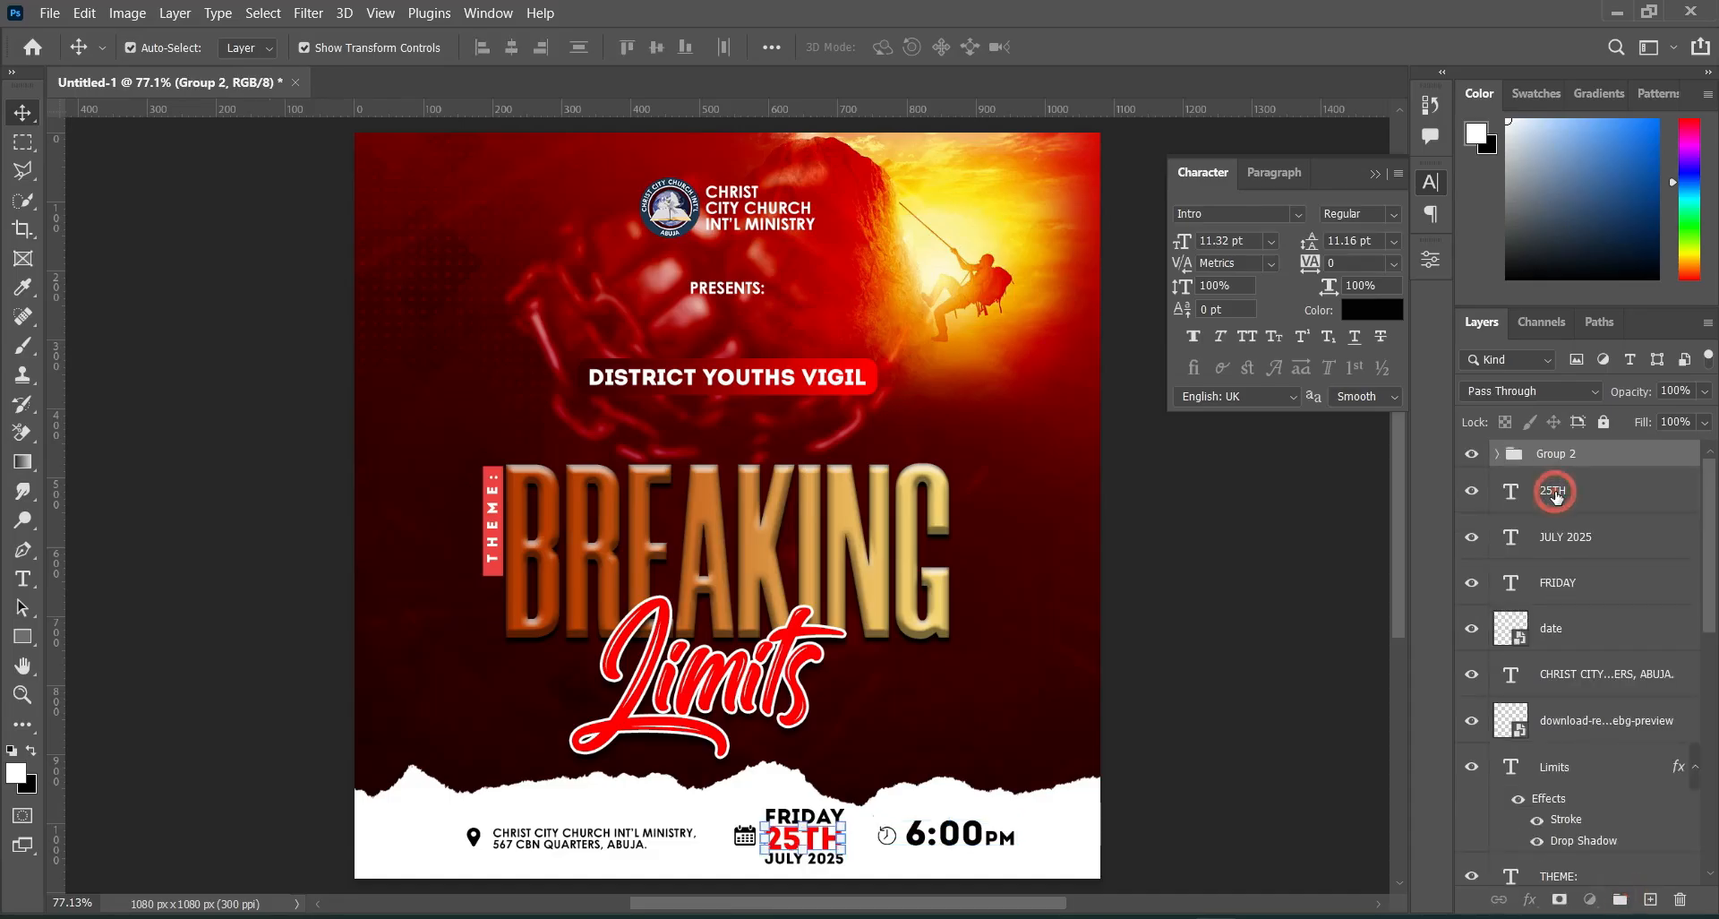
shift+click(1558, 630)
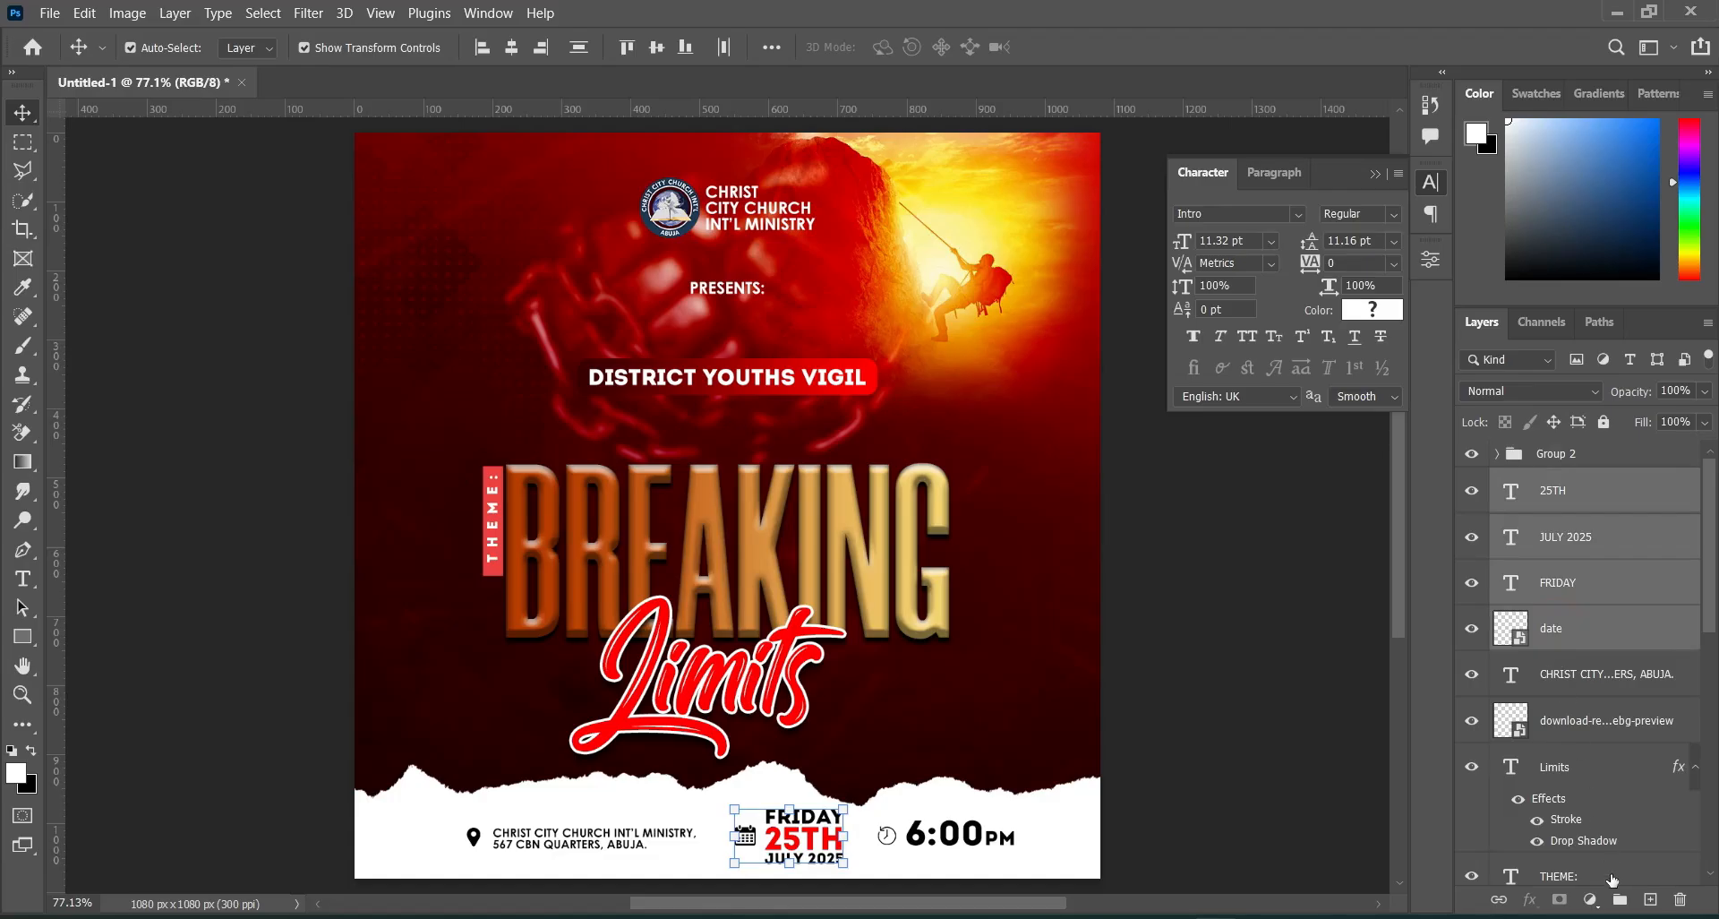
click(1618, 899)
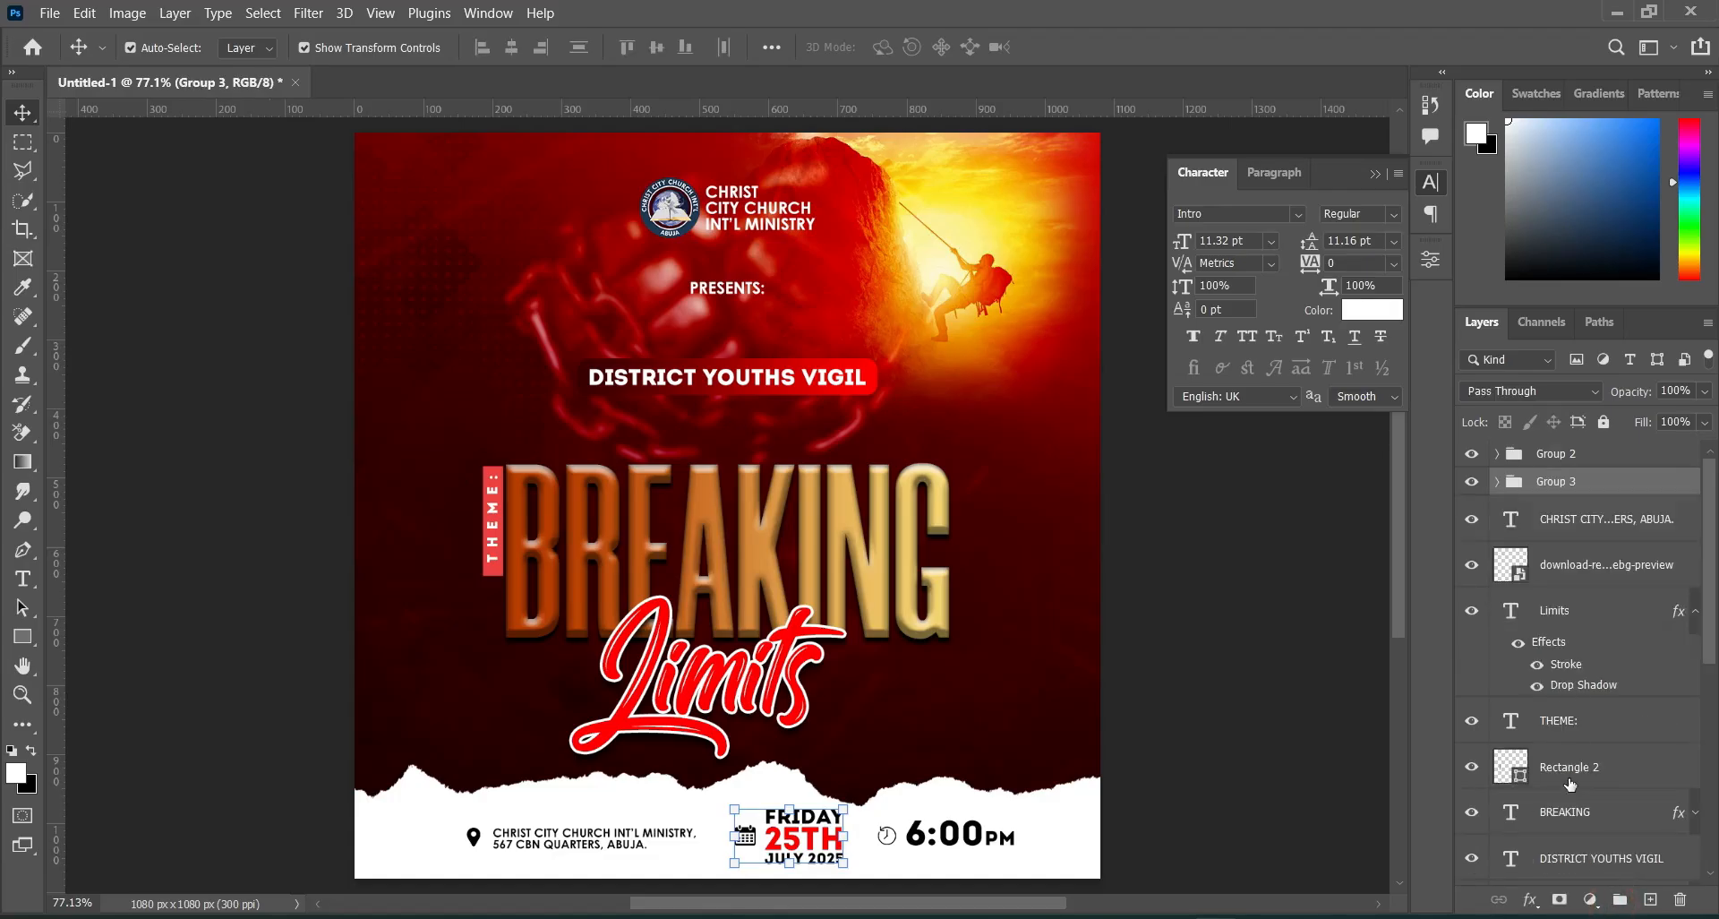
Group the location pin with the church address text, then combine the time, date and address groups into one parent group.
click(1693, 613)
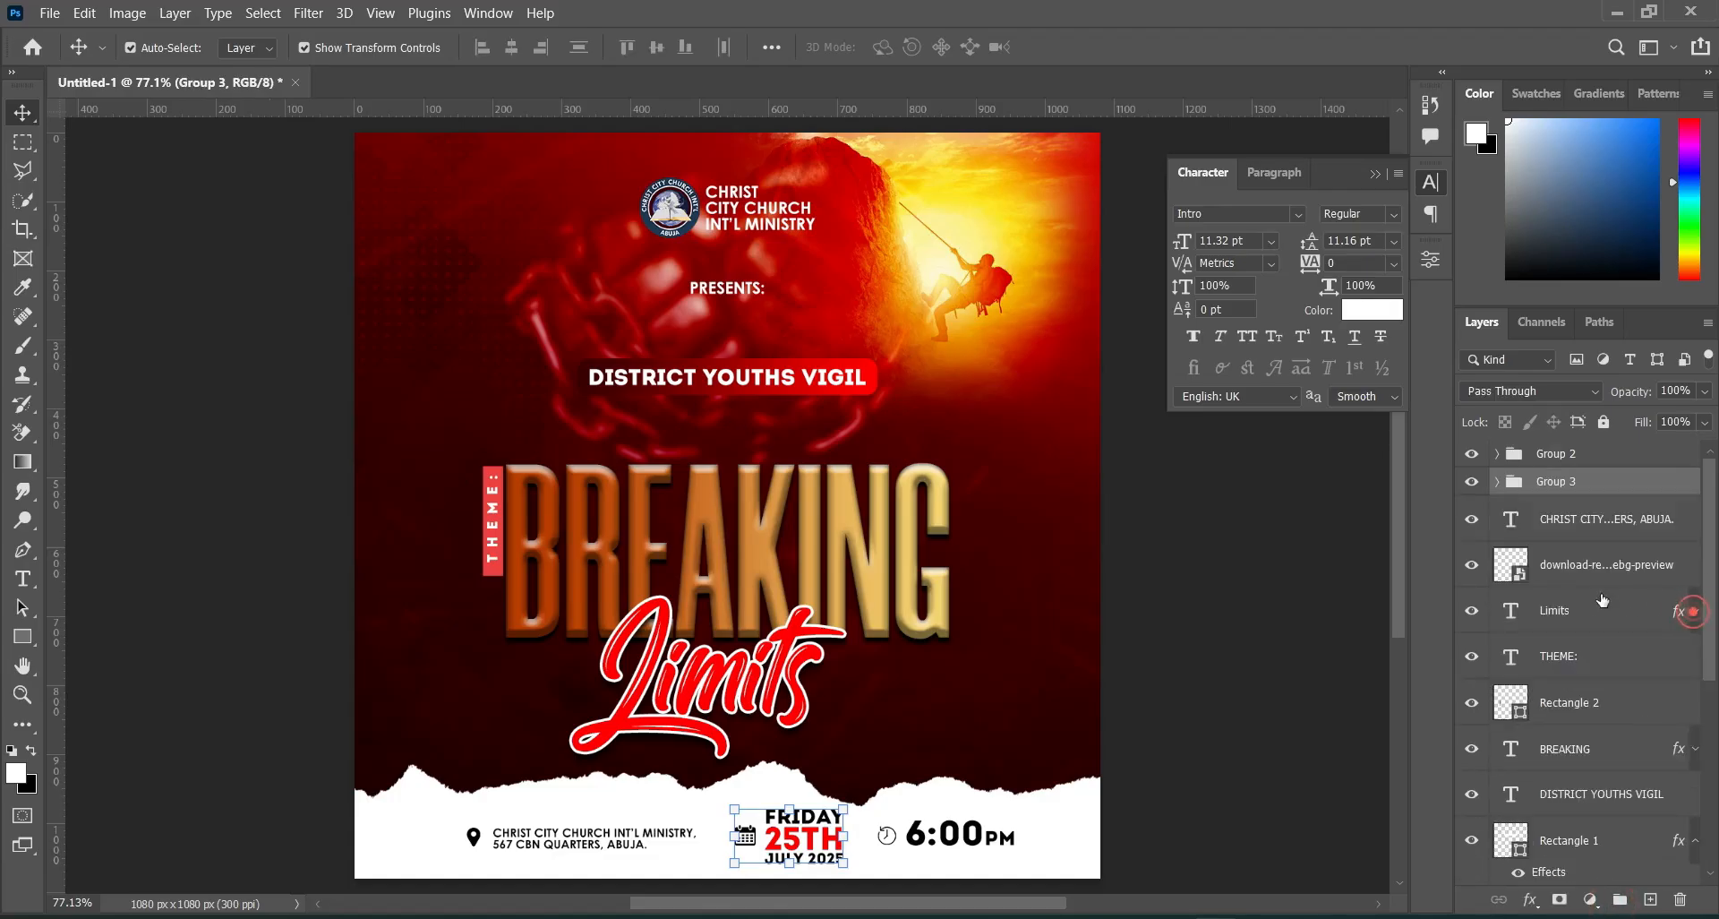
click(1569, 555)
shift+click(1578, 521)
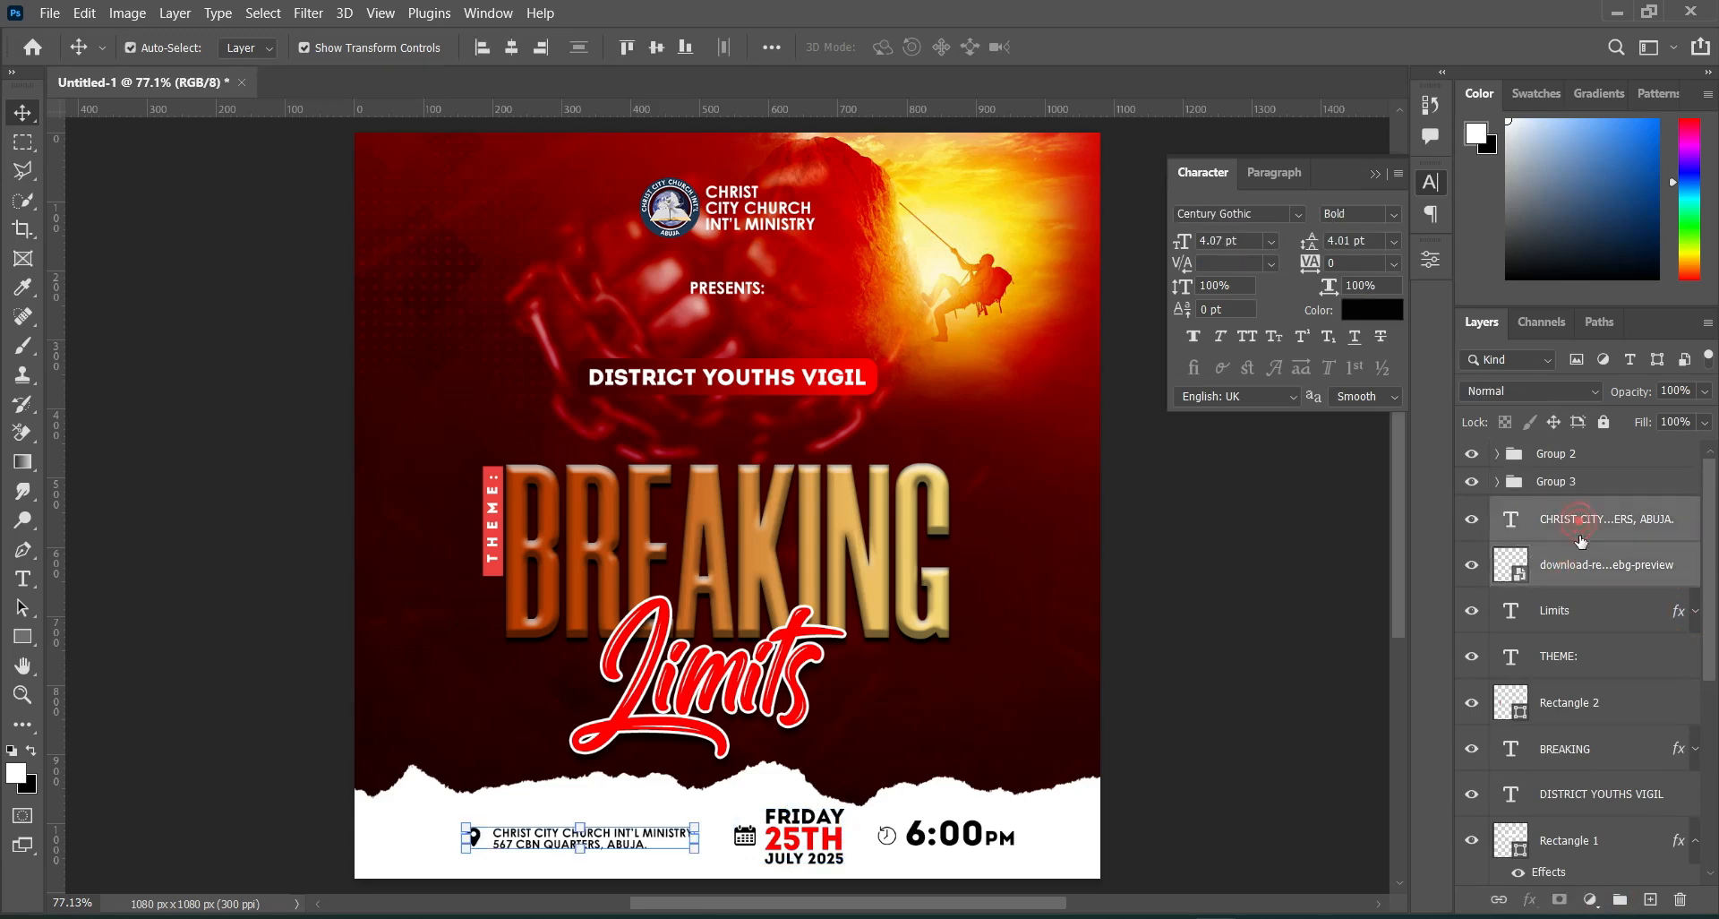
click(1621, 898)
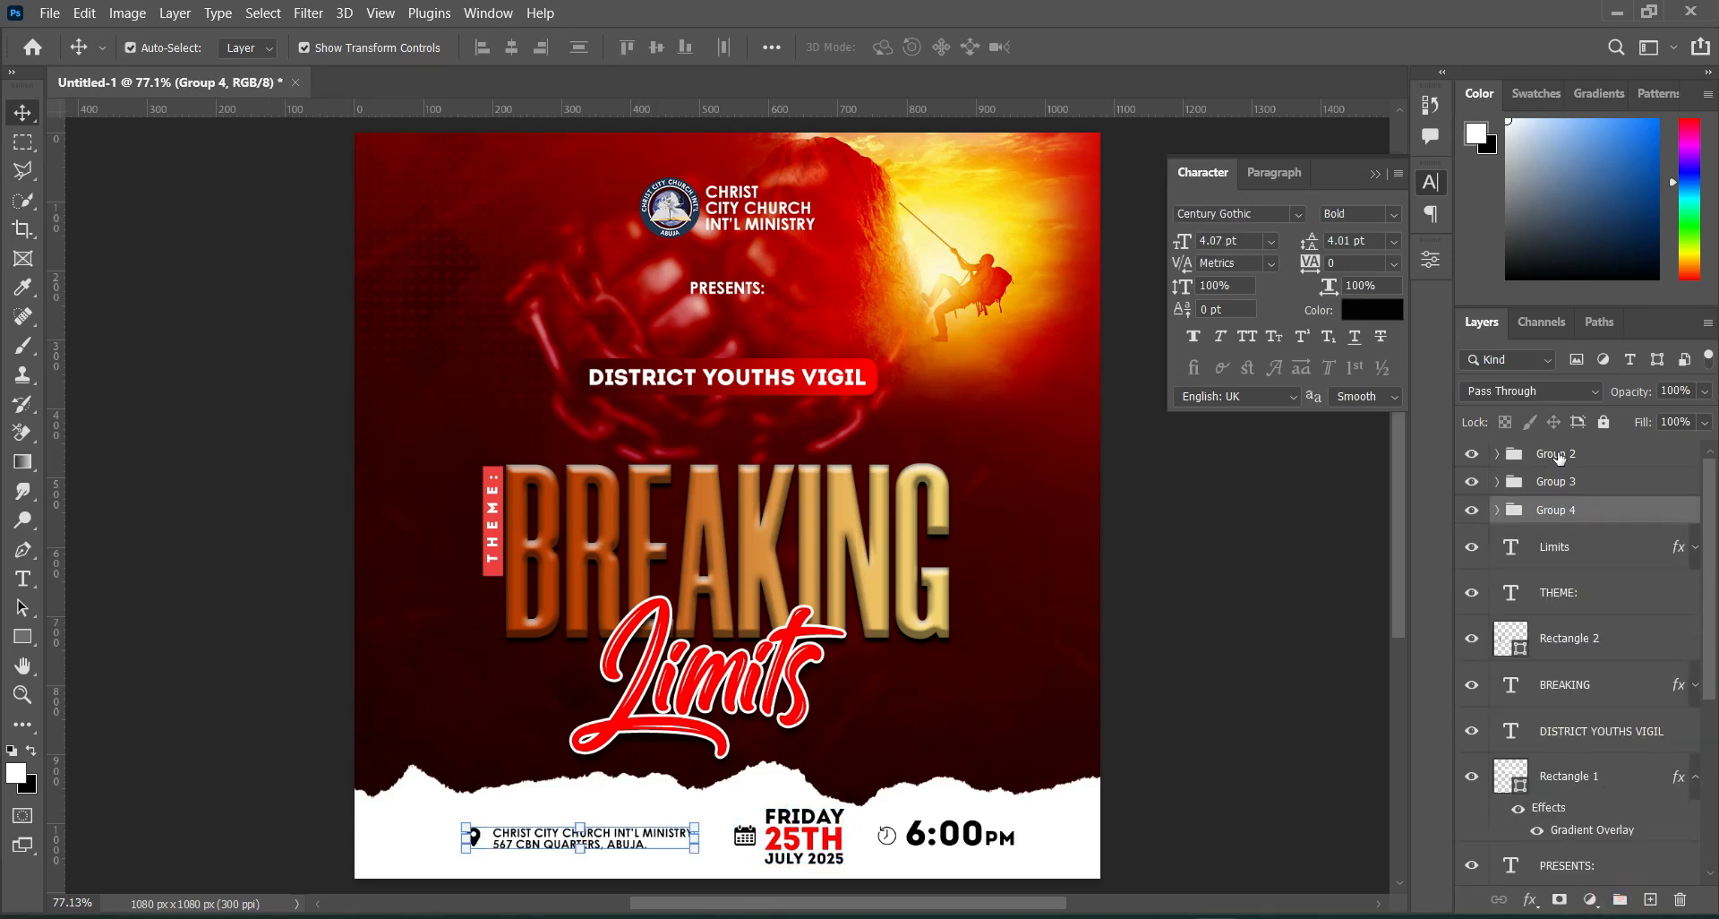
shift+click(1558, 454)
key(ctrl)
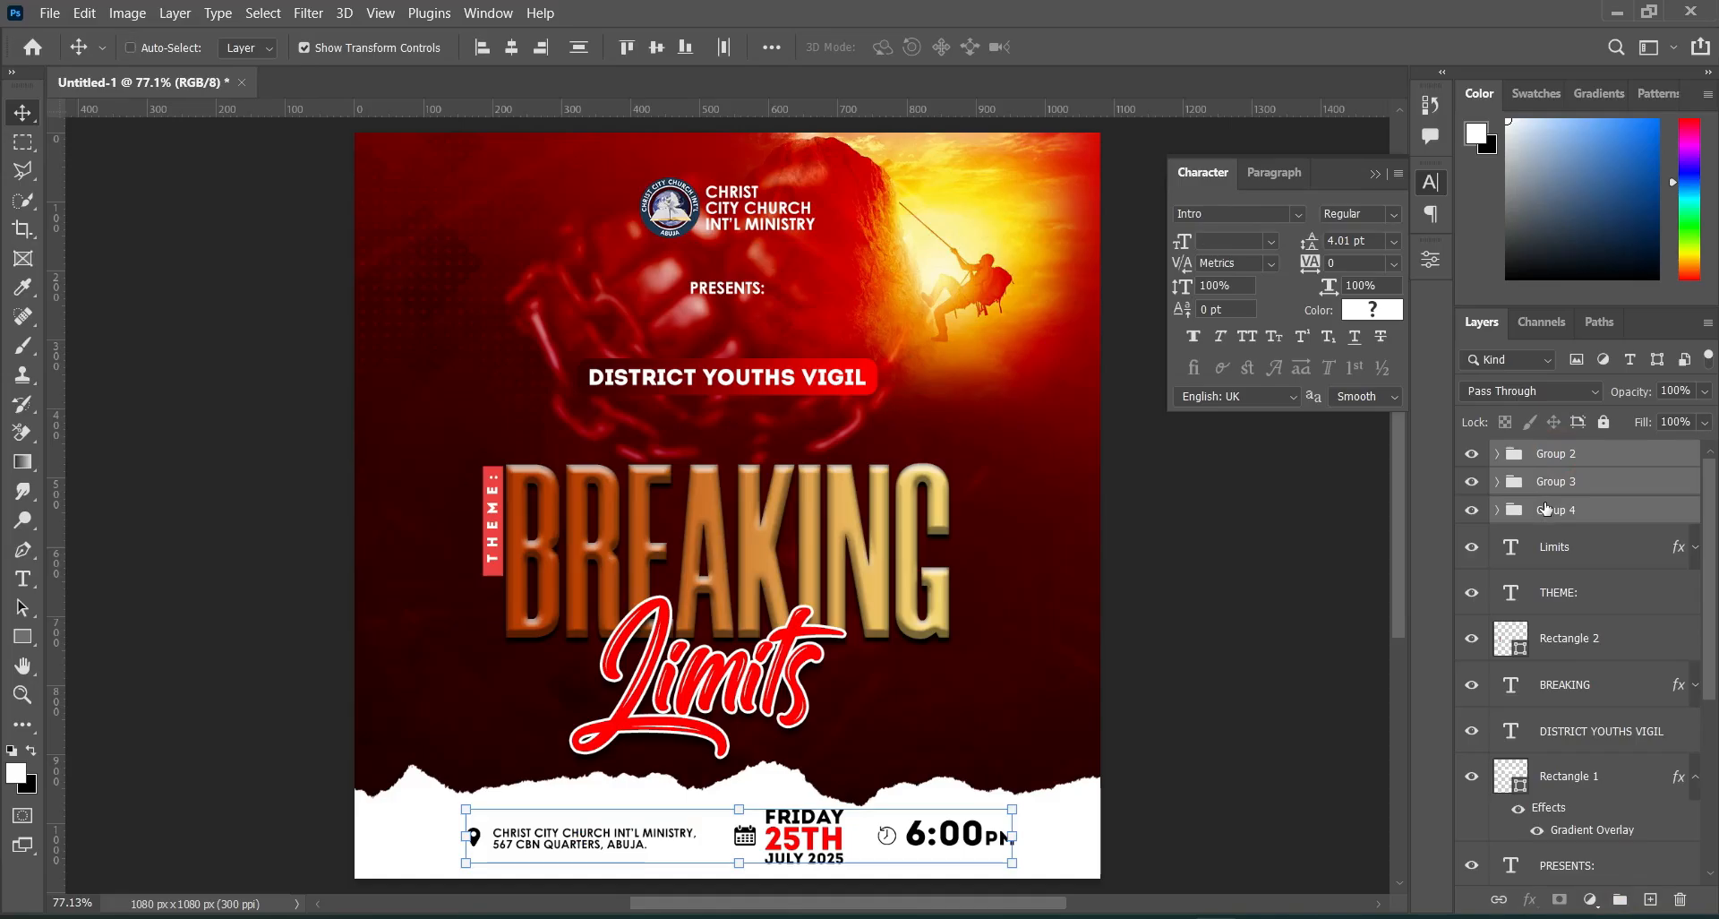
key(ctrl+g)
Centre the combined venue, date and time group horizontally on the canvas by moving it slightly left, and clear the selection.
click(263, 12)
click(280, 35)
key(Left)
key(Left)
key(Left)
key(Left)
key(Left)
key(Left)
key(Left)
key(Left)
key(Left)
key(Left)
key(Left)
key(Left)
key(Left)
key(Left)
key(Left)
key(Left)
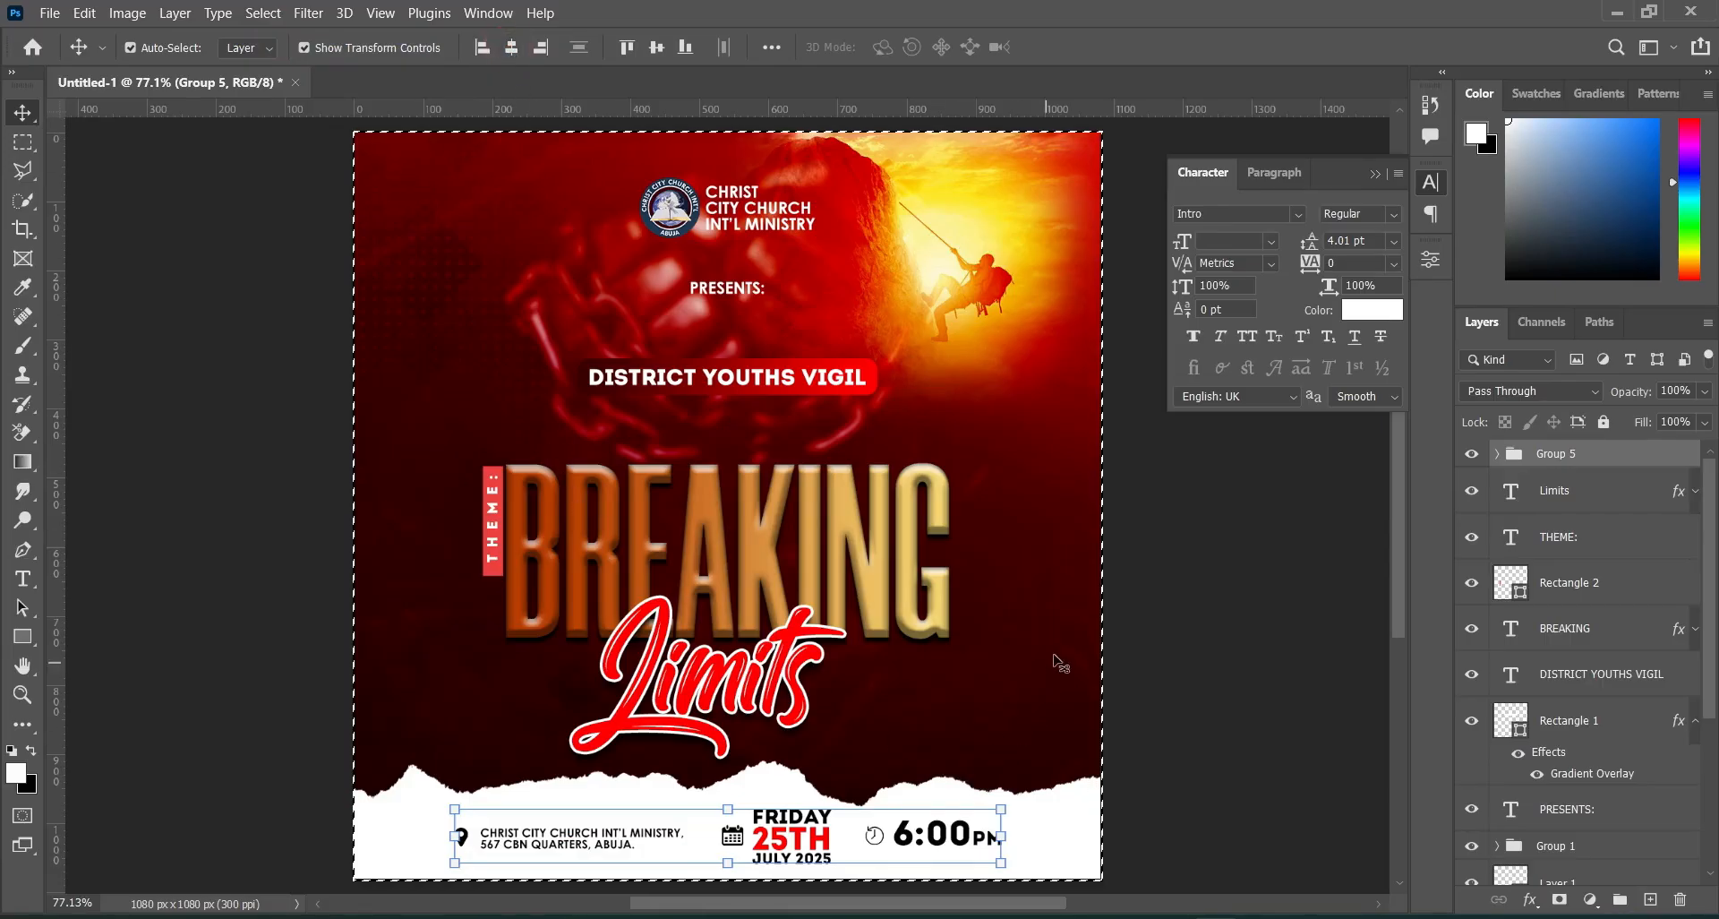
key(ctrl+d)
click(1198, 713)
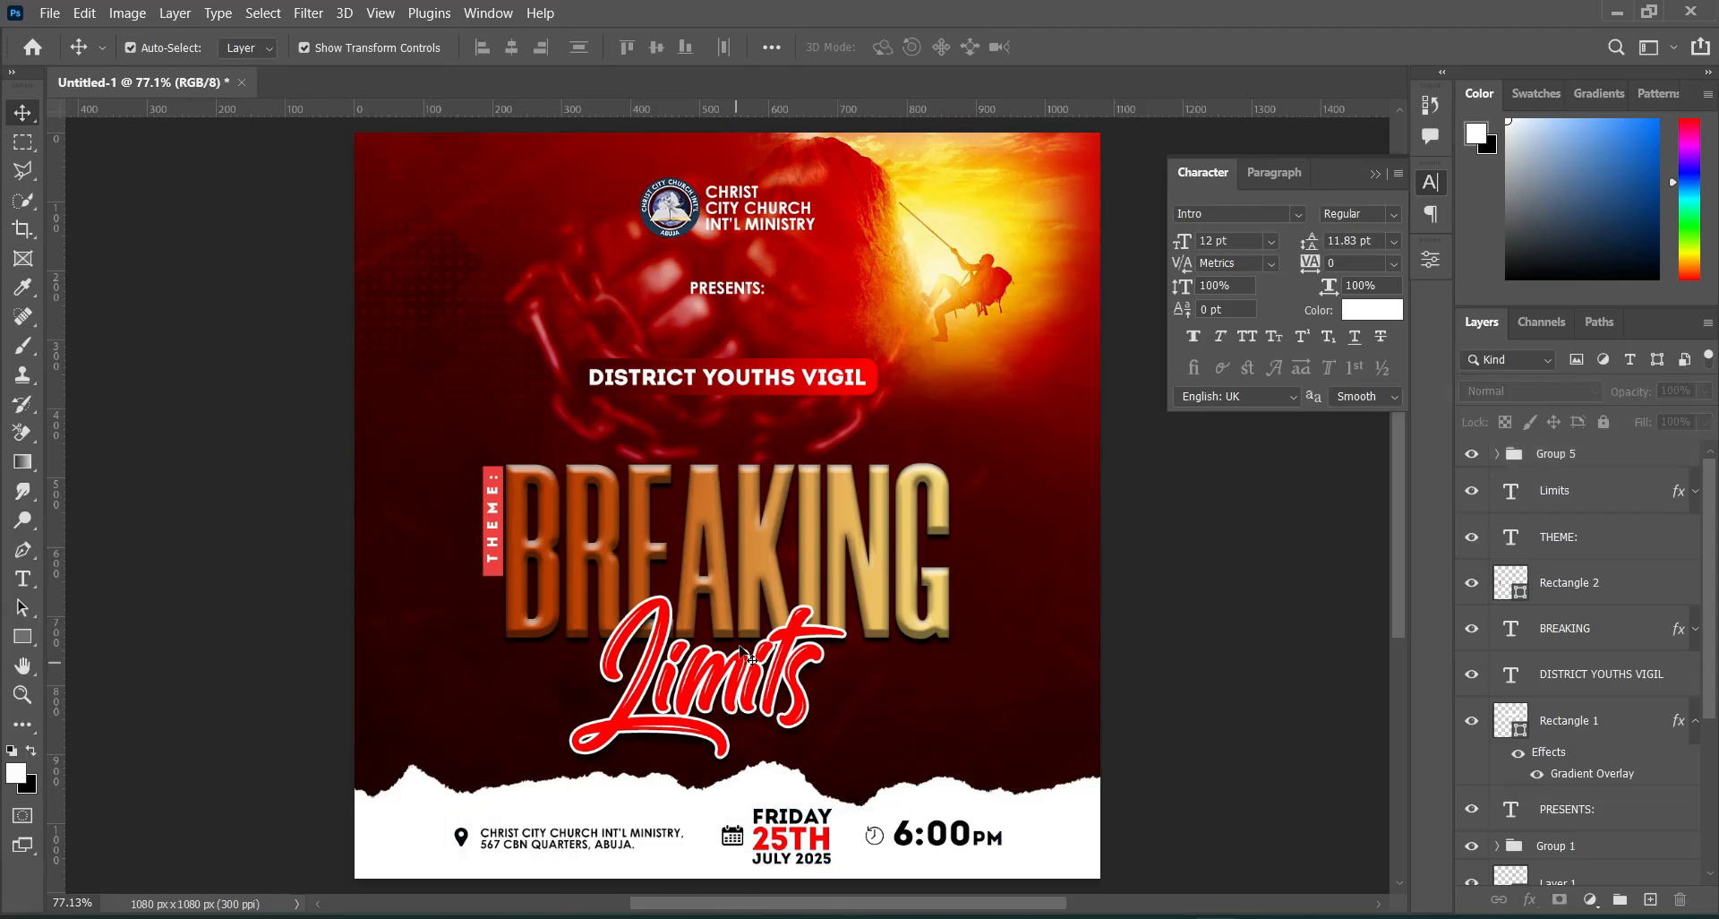
Enlarge the church address text beside the location pin to about 110%.
click(644, 851)
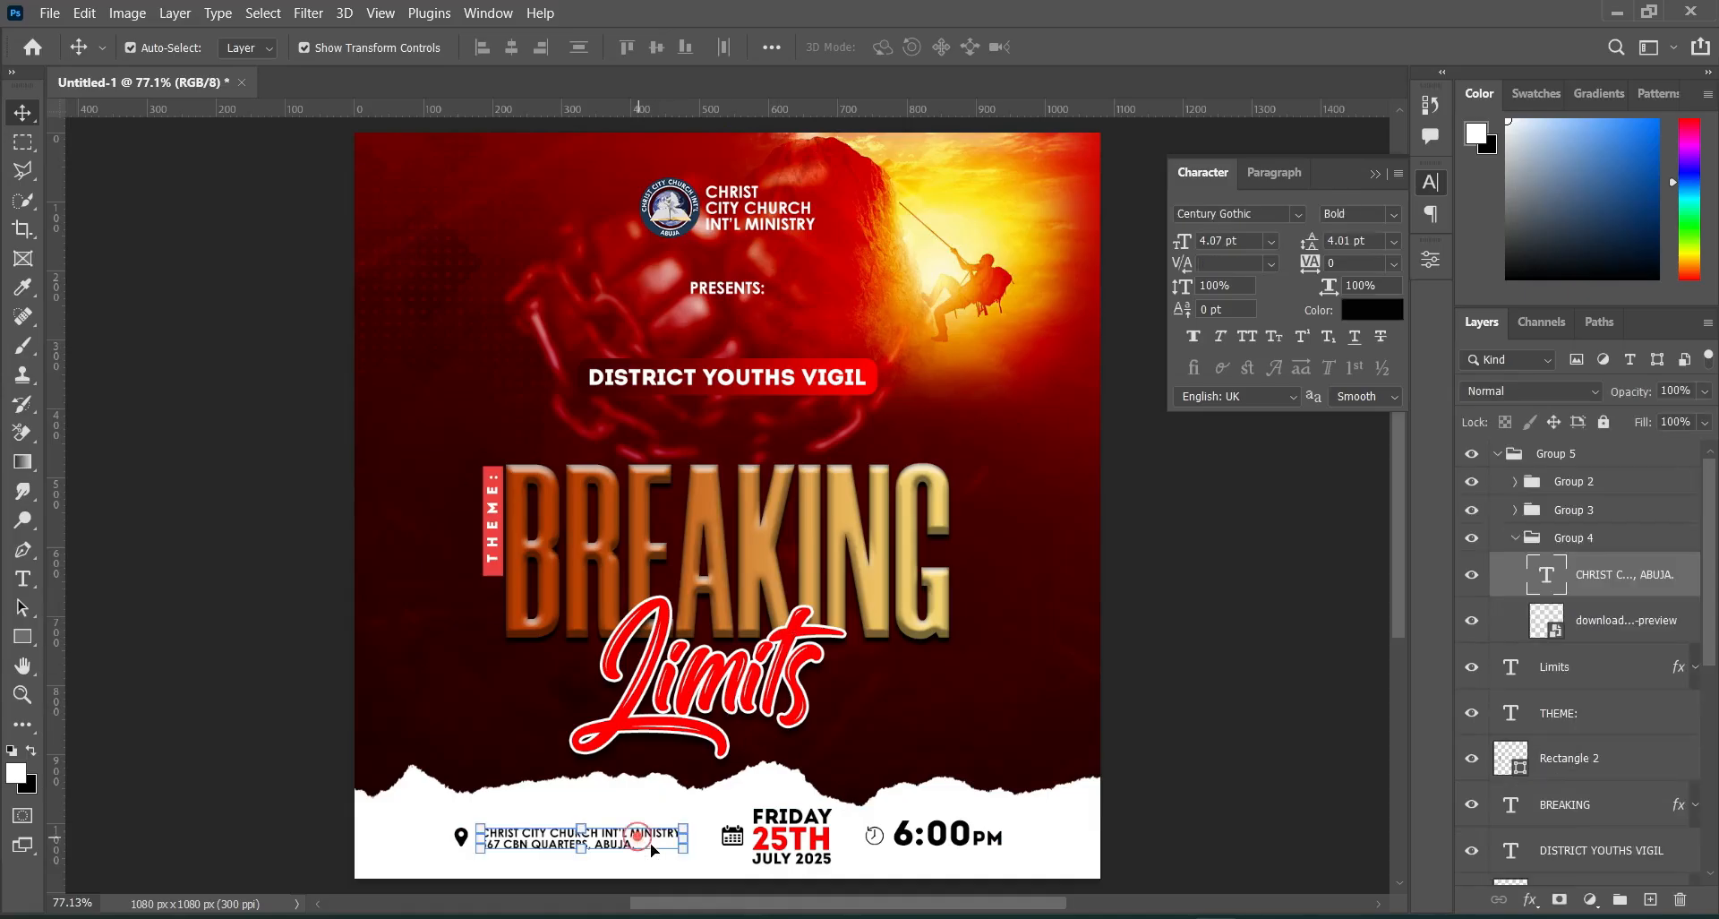
key(ctrl+t)
drag(687, 850, 707, 856)
click(1109, 47)
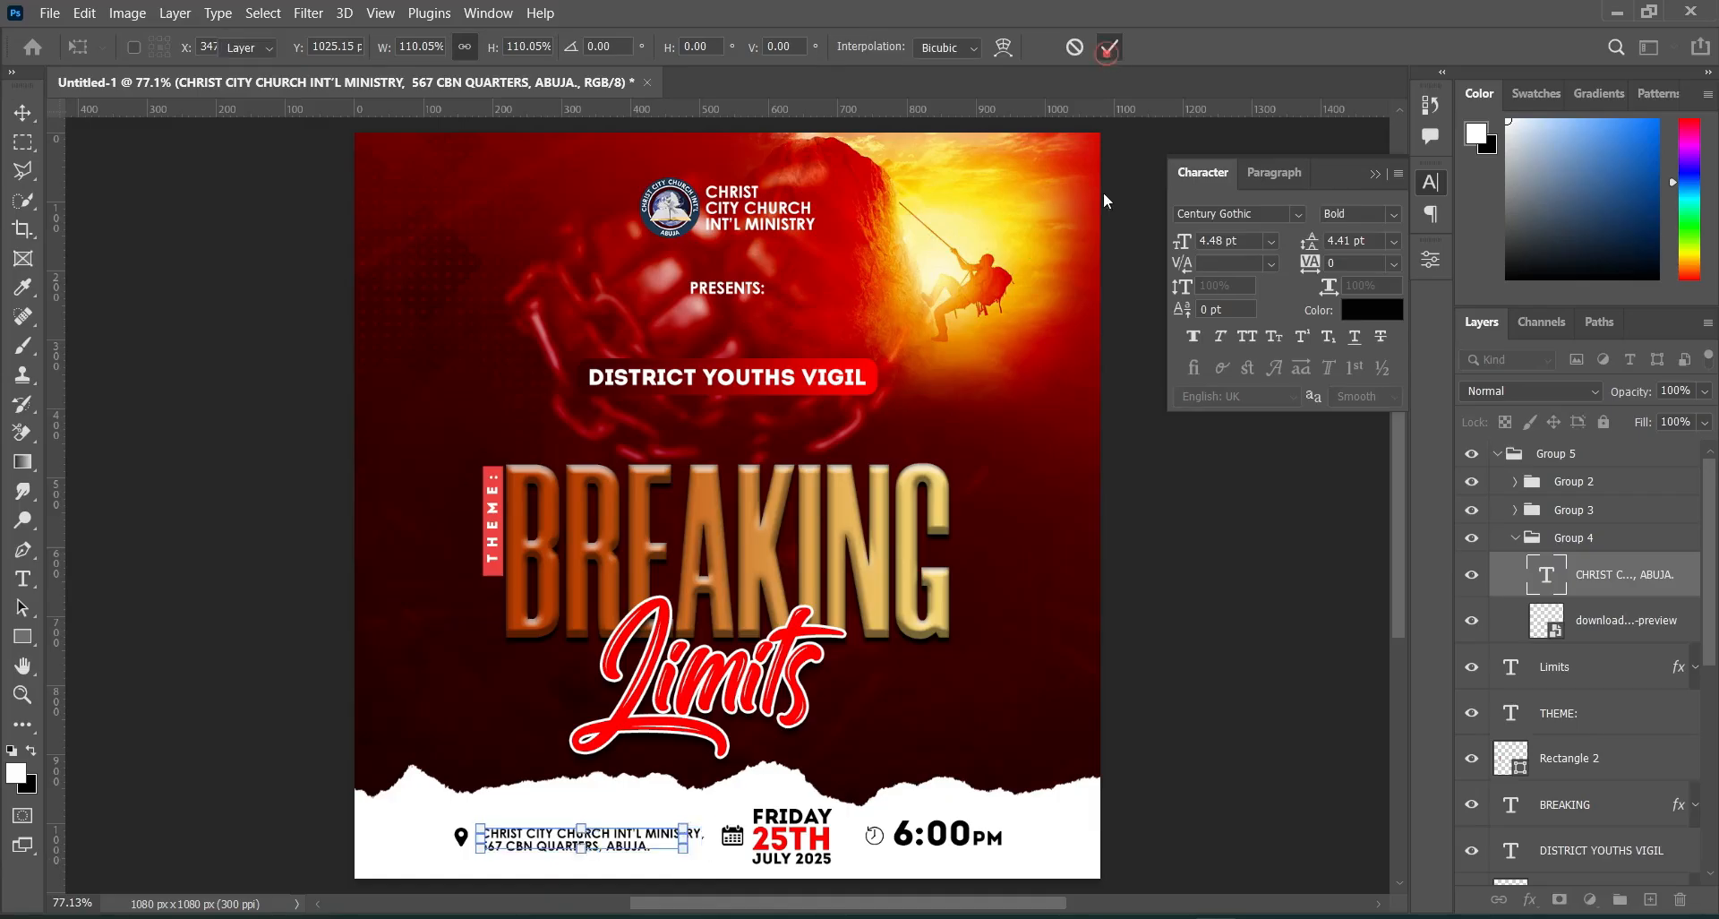
click(1228, 640)
click(1513, 538)
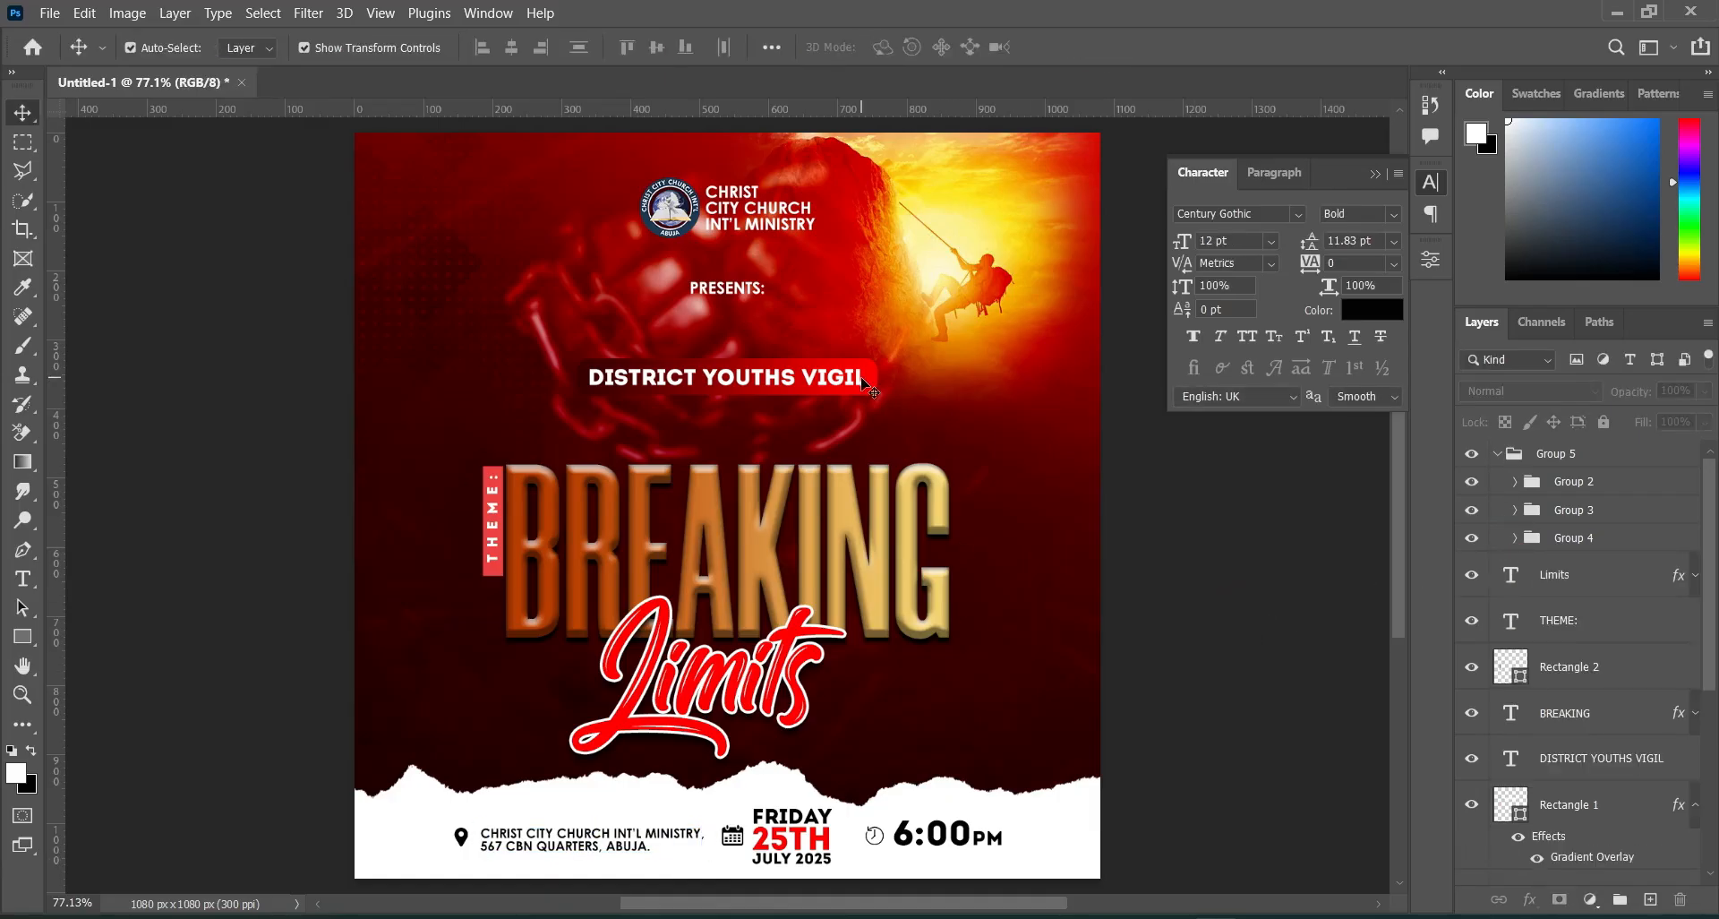
Scale the combined venue, date and time group about its centre to about 109.58%.
scroll(864, 385, down, 1)
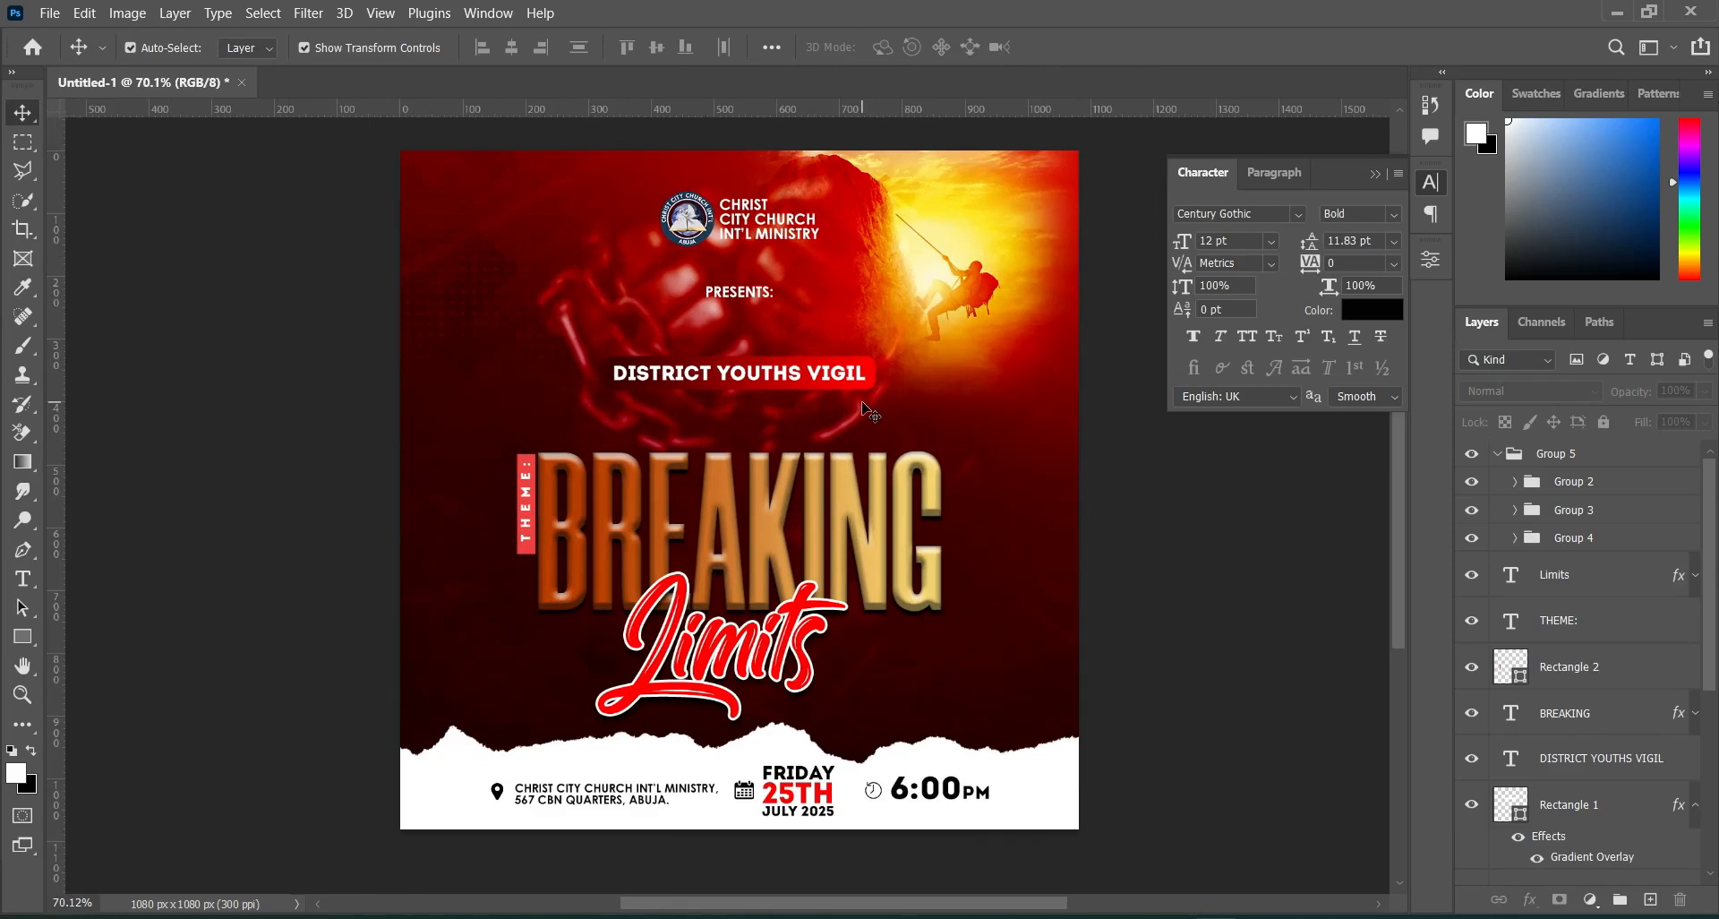
key(ctrl)
scroll(1039, 436, up, 1)
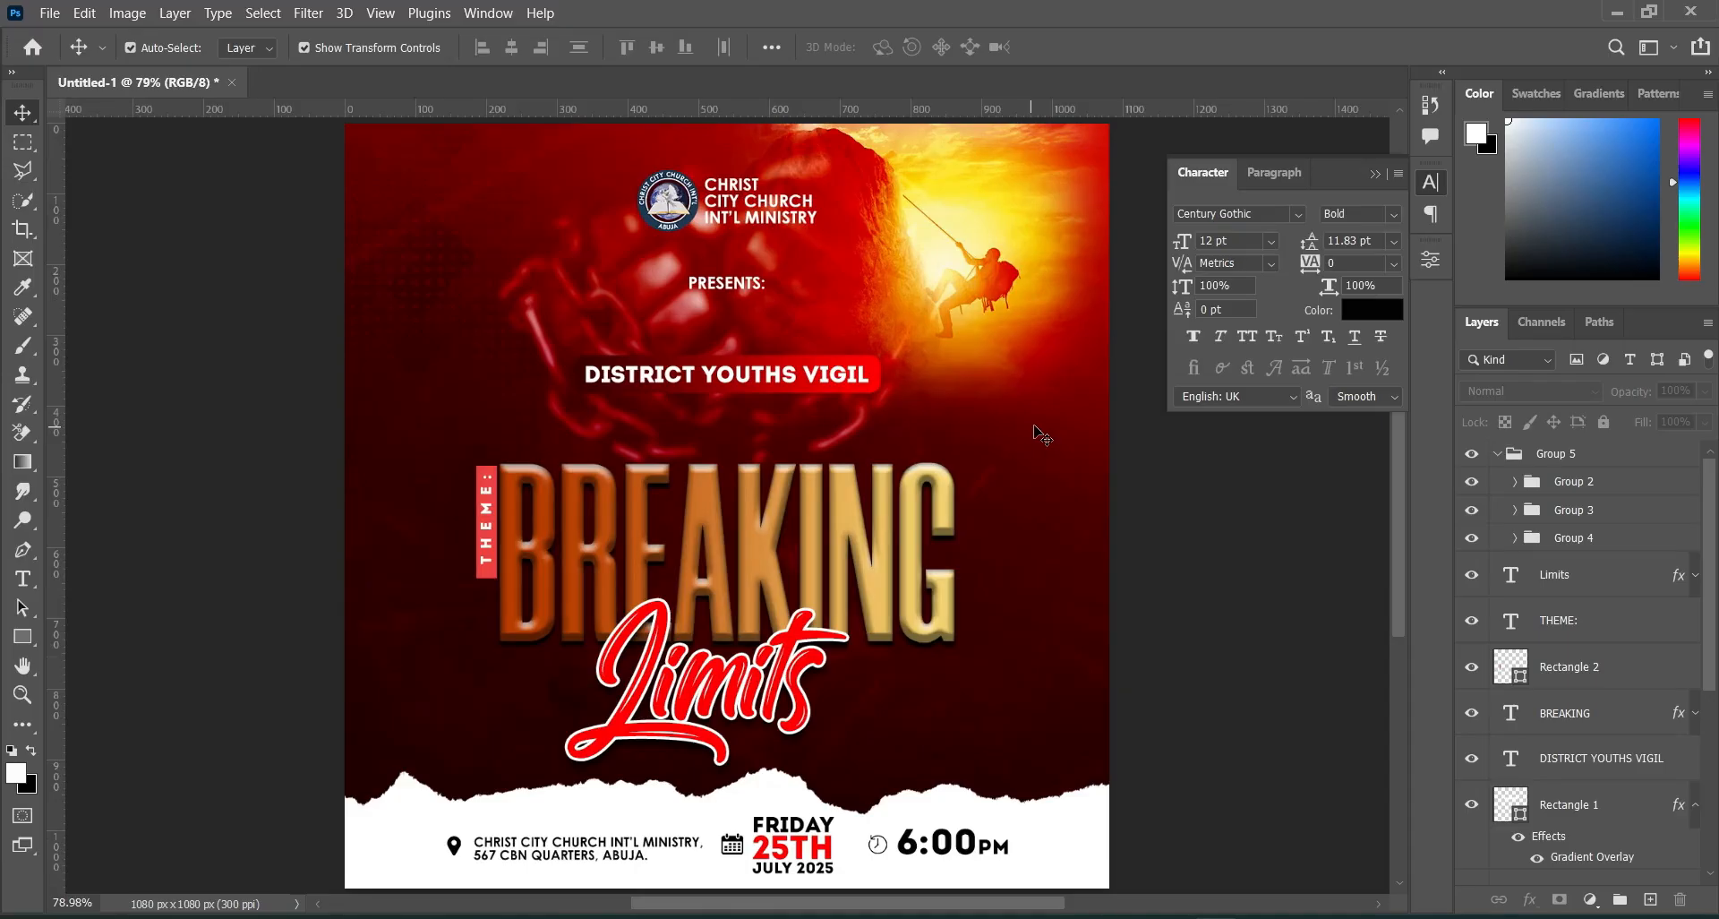
click(1495, 454)
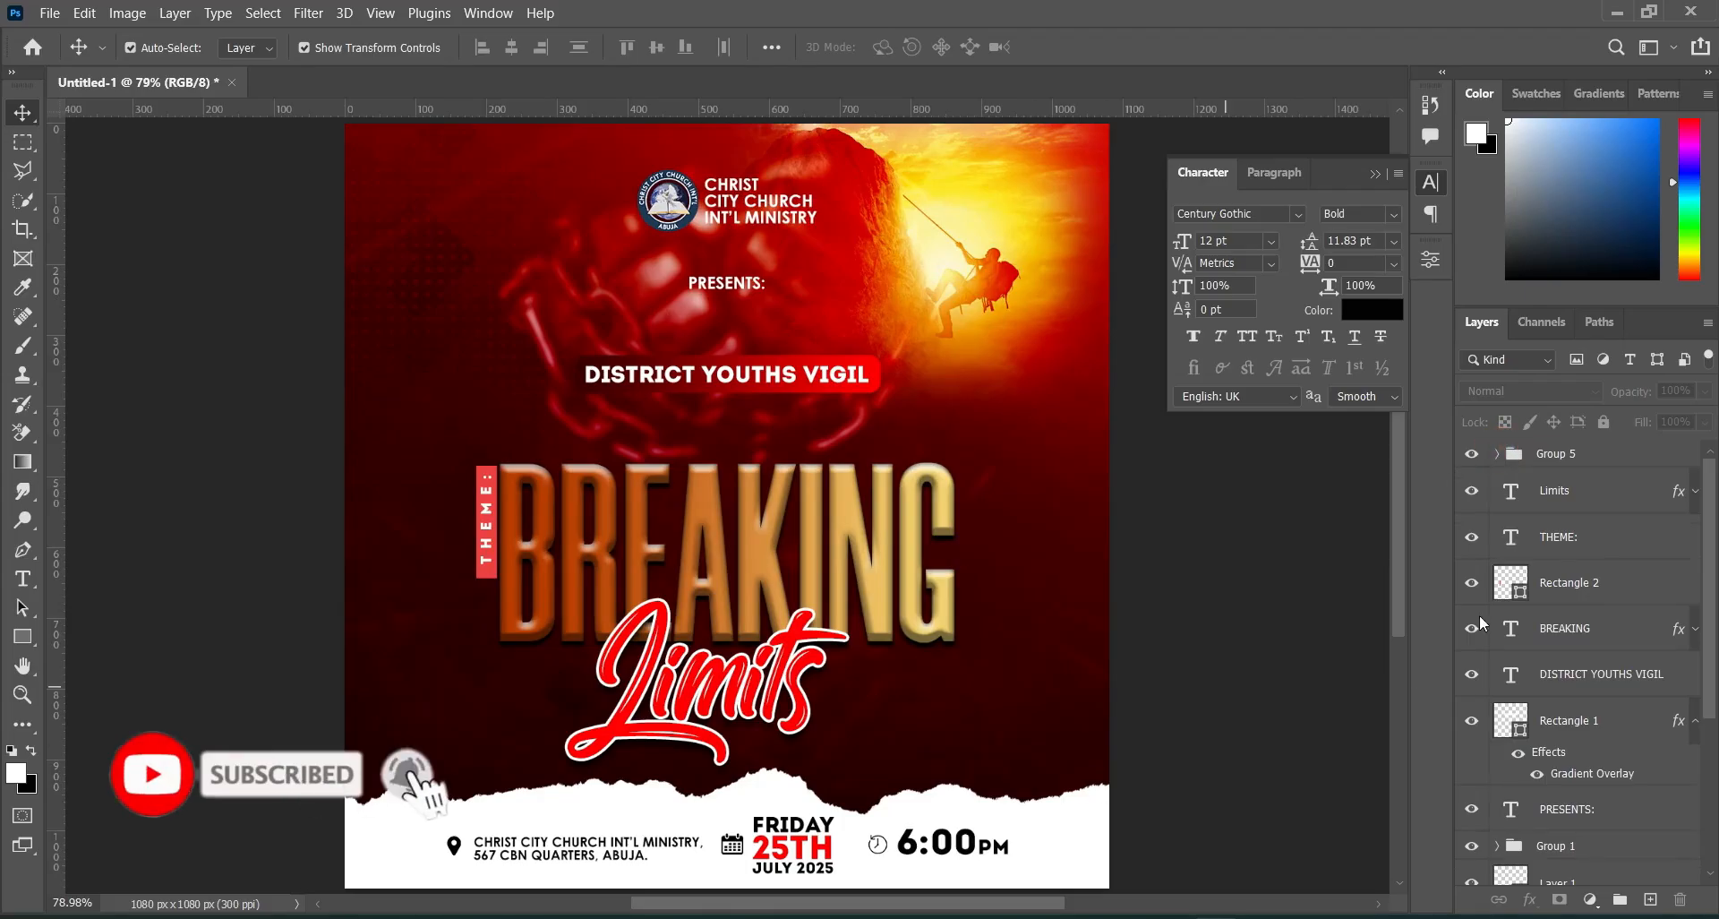
click(1590, 452)
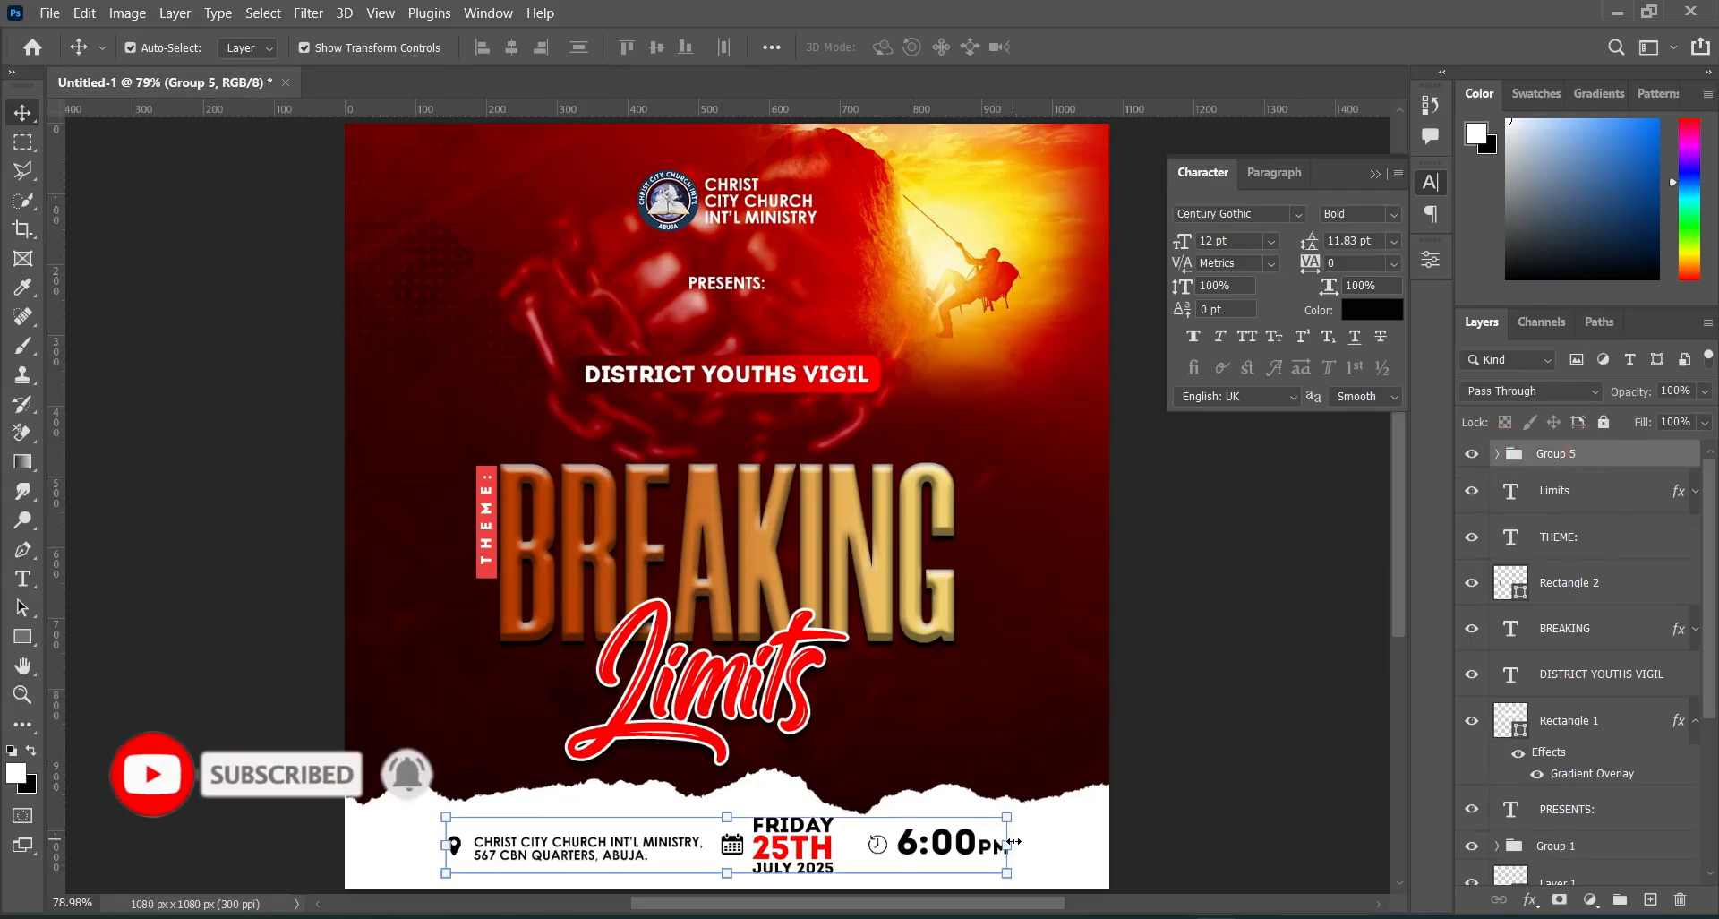
drag(1008, 852, 1041, 845)
key(Return)
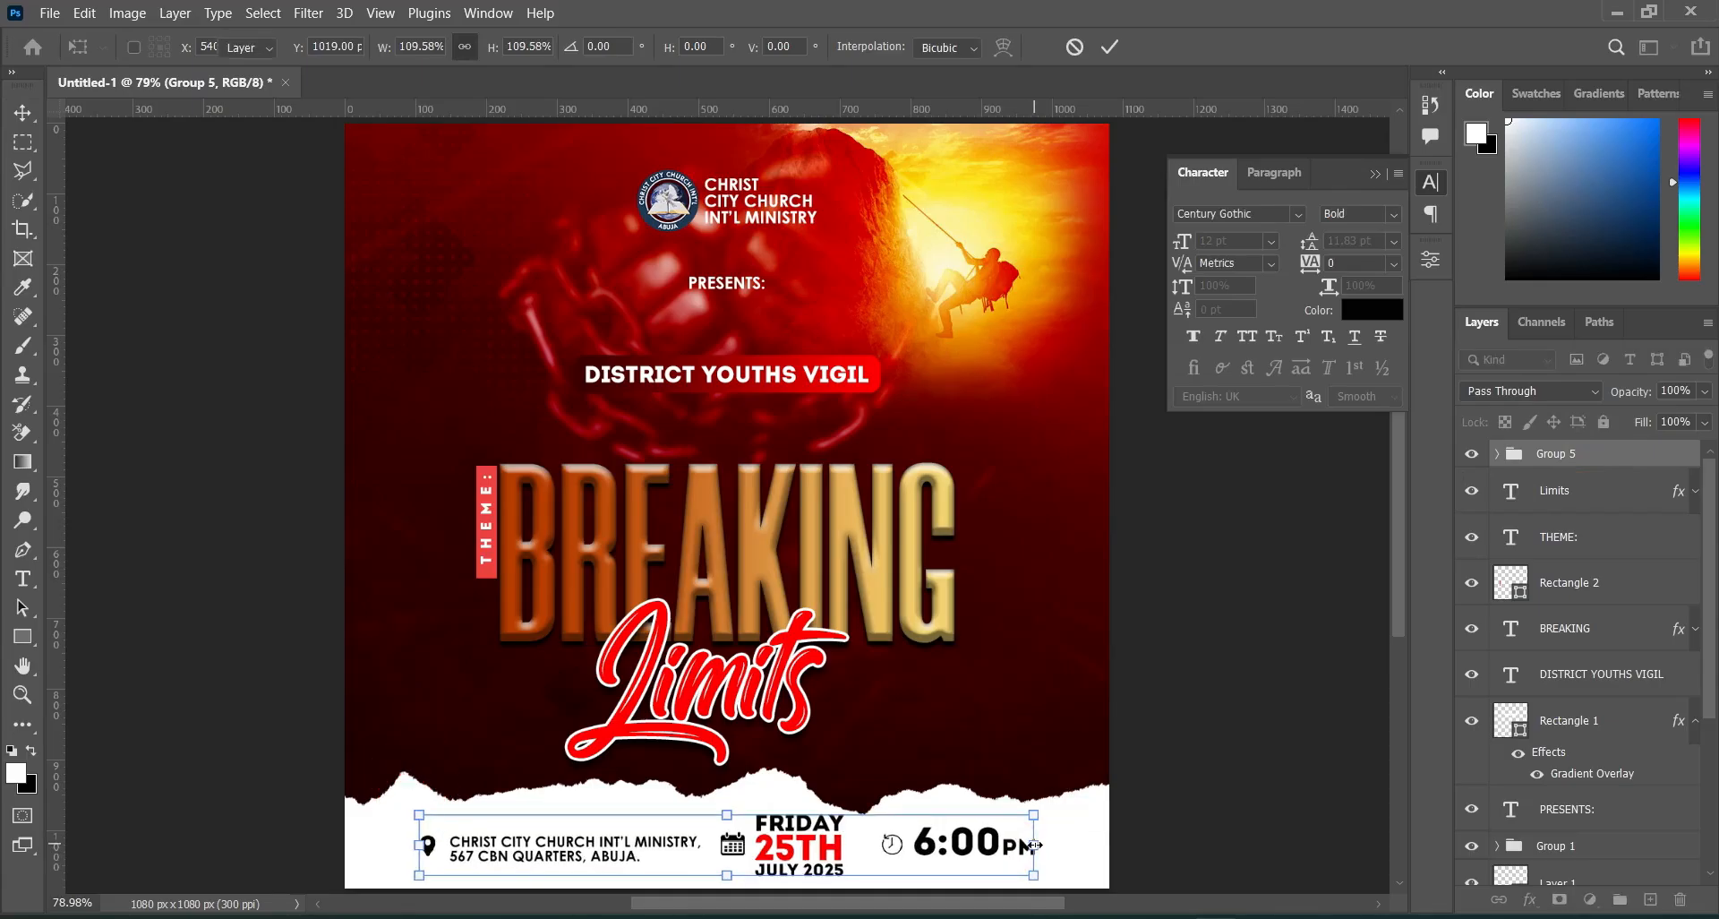